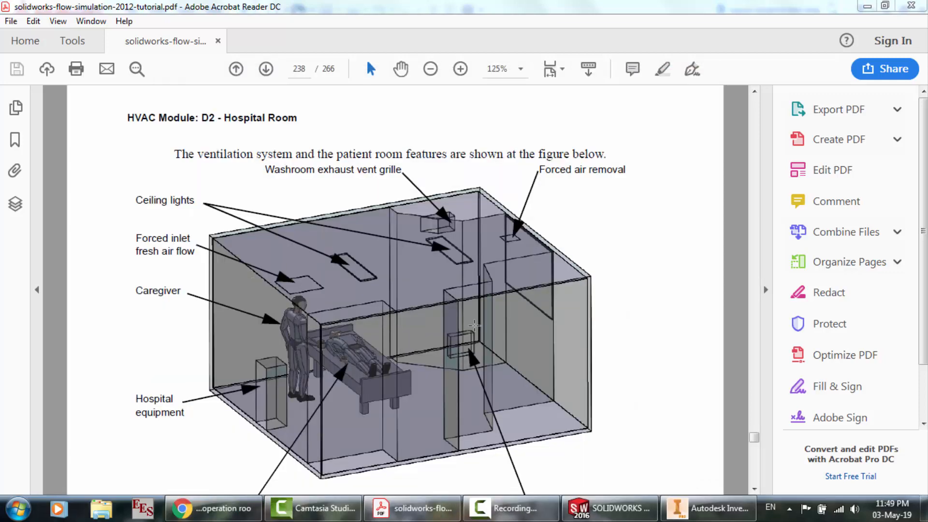
Switch to Autodesk Inventor and examine the hospital room model's ceiling outlines and stepped side walls
{"action": "left_click", "coordinate": [708, 508]}
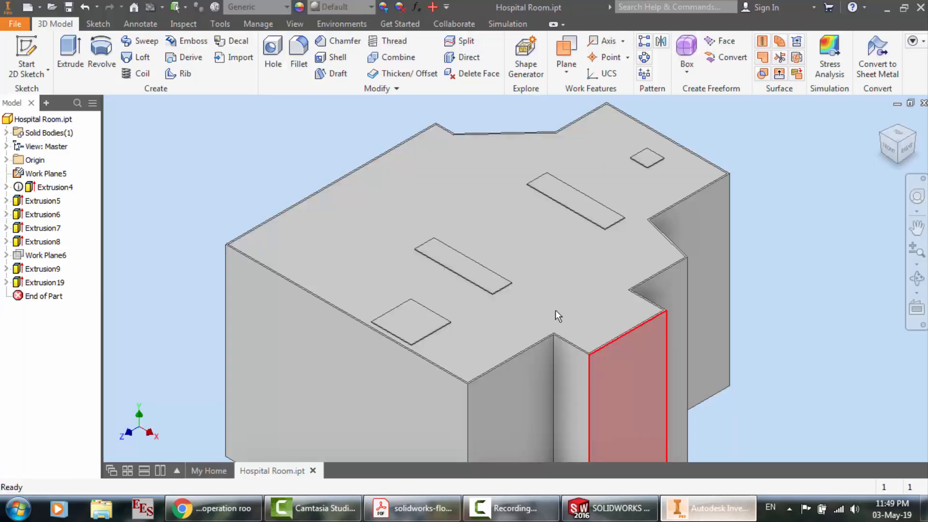
{"action": "scroll", "coordinate": [228, 205], "scroll_direction": "down", "scroll_amount": 3}
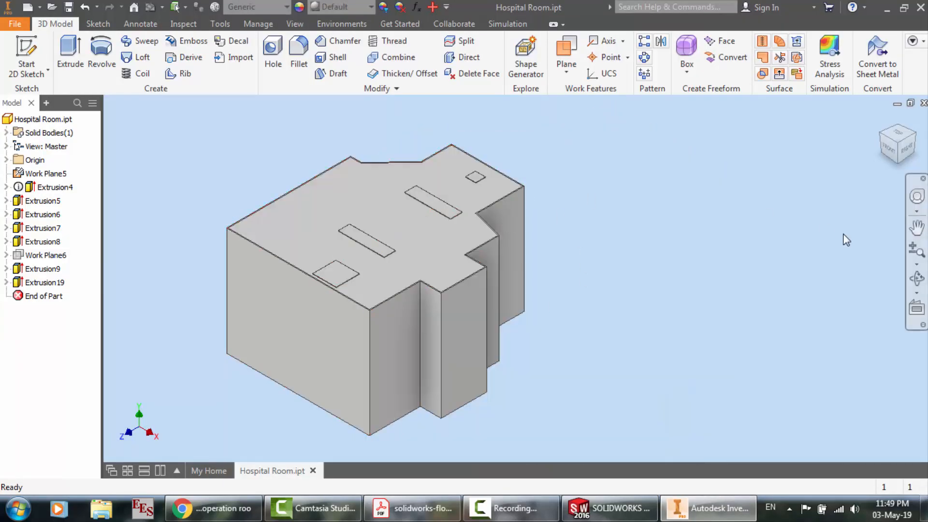
{"action": "left_click", "coordinate": [919, 280]}
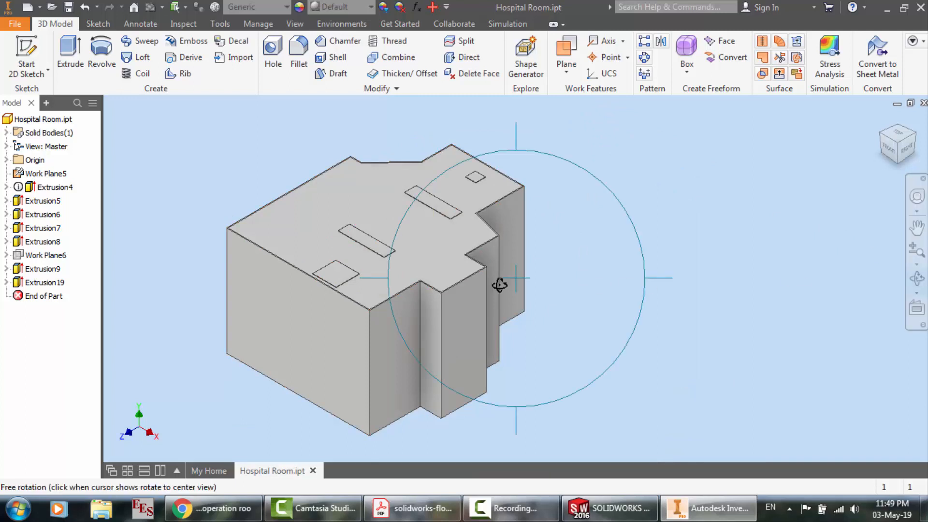
{"action": "left_click_drag", "start_coordinate": [498, 283], "coordinate": [501, 309]}
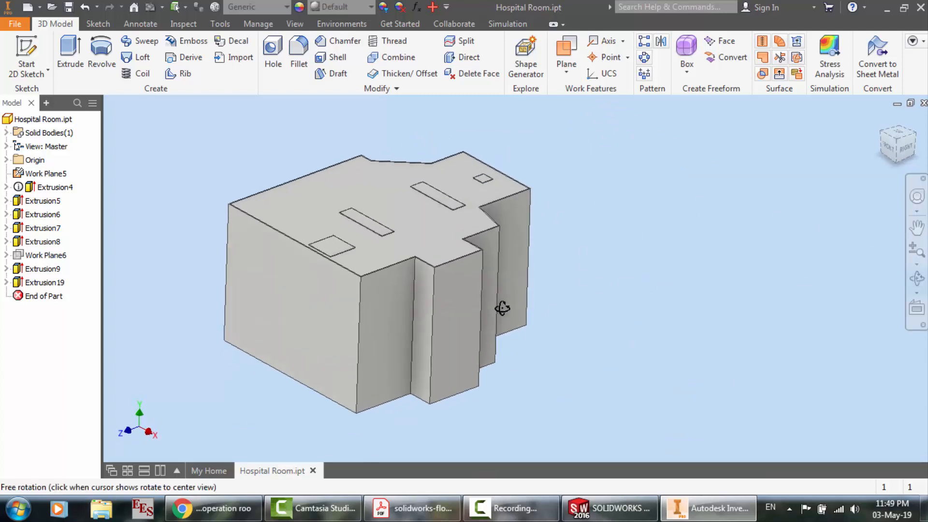
{"action": "right_click", "coordinate": [365, 230]}
{"action": "left_click", "coordinate": [420, 233]}
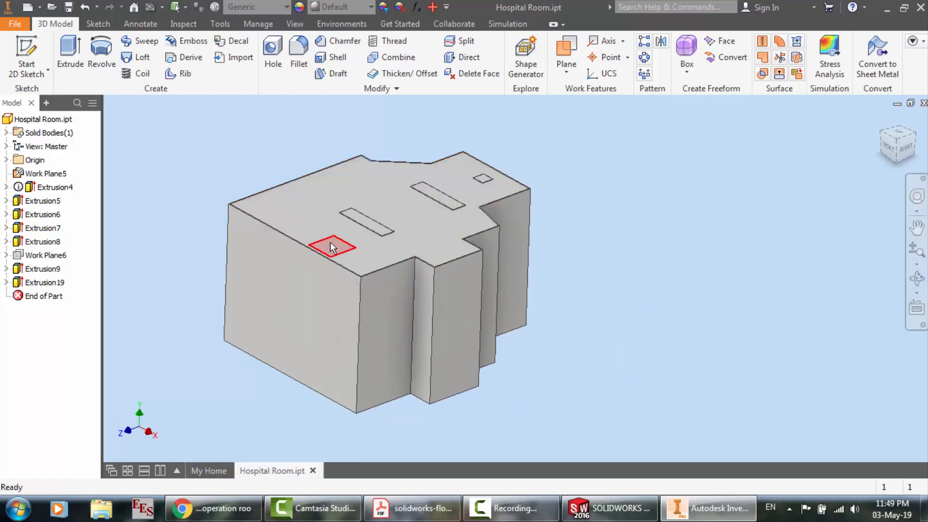
{"action": "scroll", "coordinate": [330, 241], "scroll_direction": "up", "scroll_amount": 5}
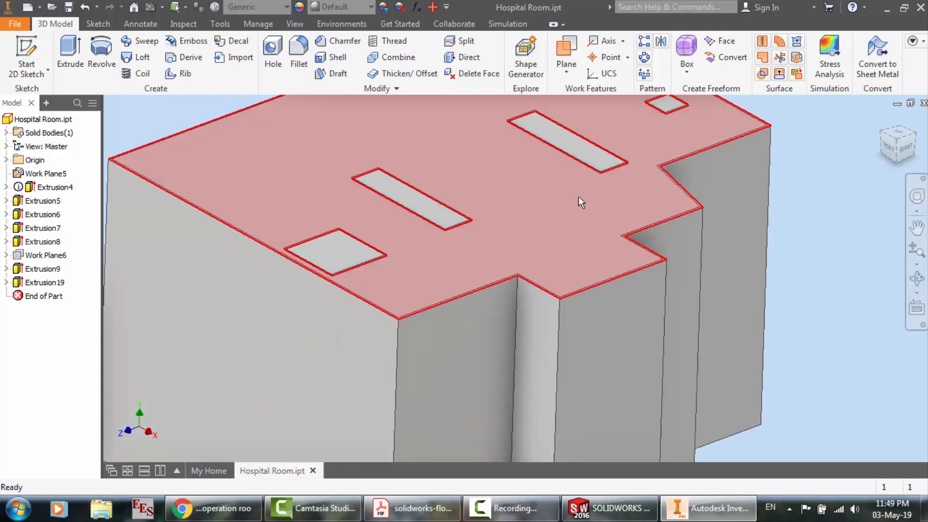
{"action": "scroll", "coordinate": [544, 224], "scroll_direction": "down", "scroll_amount": 5}
{"action": "scroll", "coordinate": [630, 193], "scroll_direction": "up", "scroll_amount": 4}
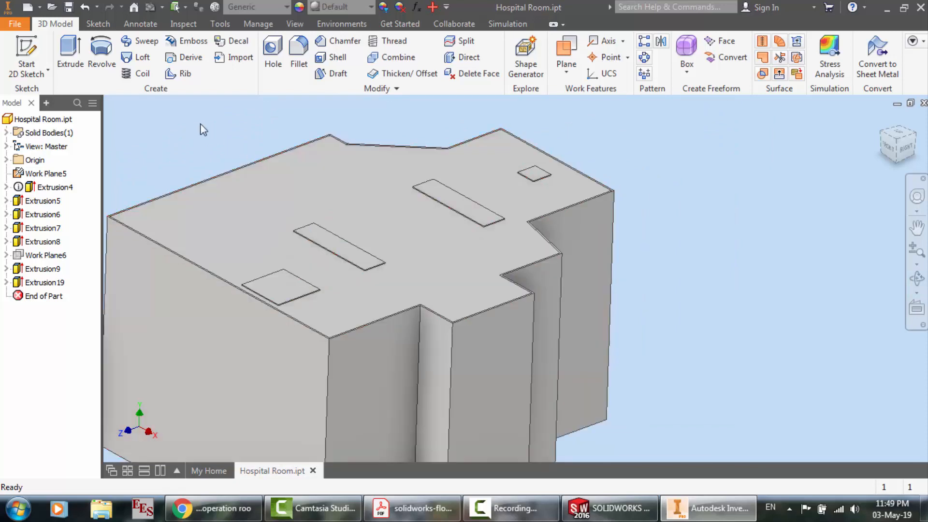
Export the hospital room part to the Desktop as a Parasolid Text (*.x_t) file
{"action": "left_click", "coordinate": [15, 24]}
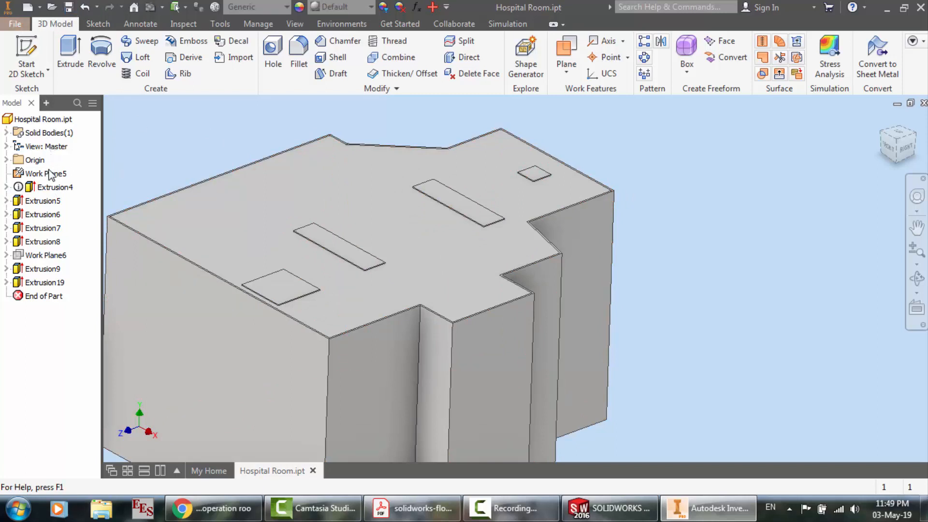
{"action": "mouse_move", "coordinate": [44, 198]}
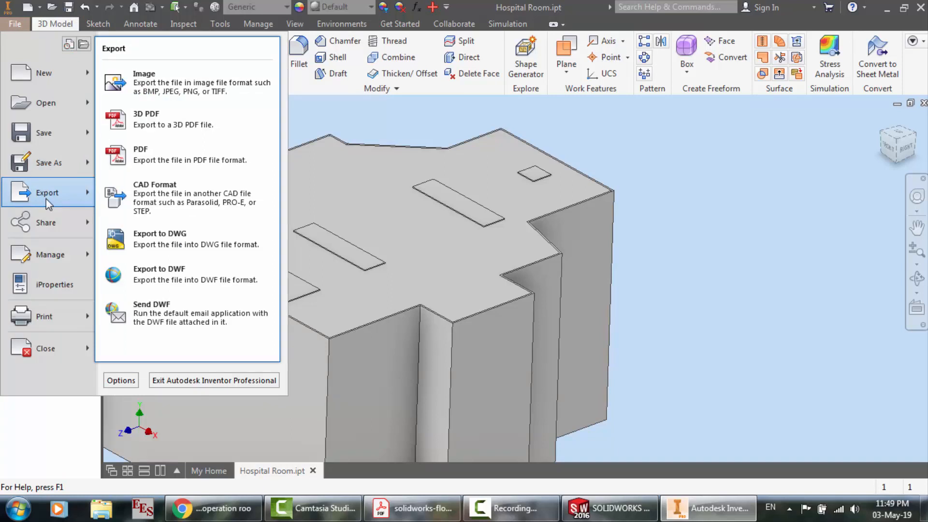
{"action": "left_click", "coordinate": [151, 193]}
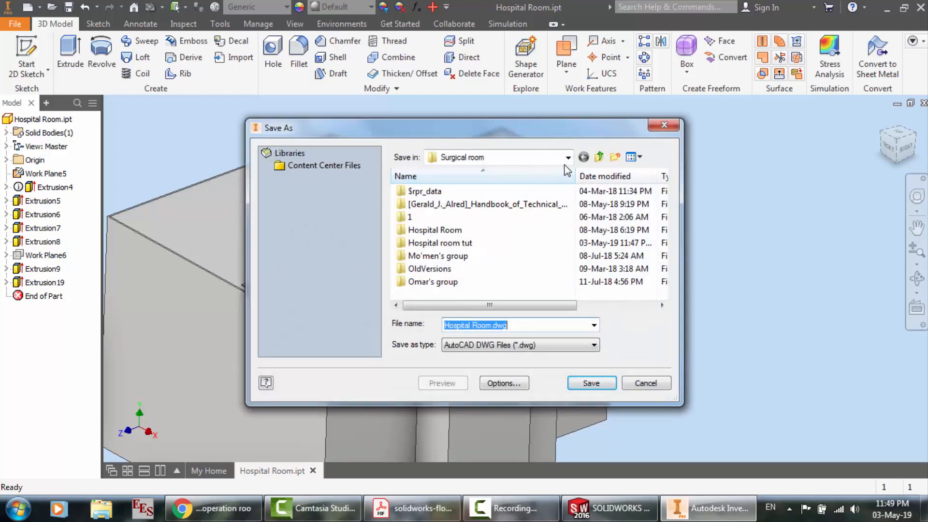
{"action": "left_click", "coordinate": [567, 158]}
{"action": "left_click", "coordinate": [469, 183]}
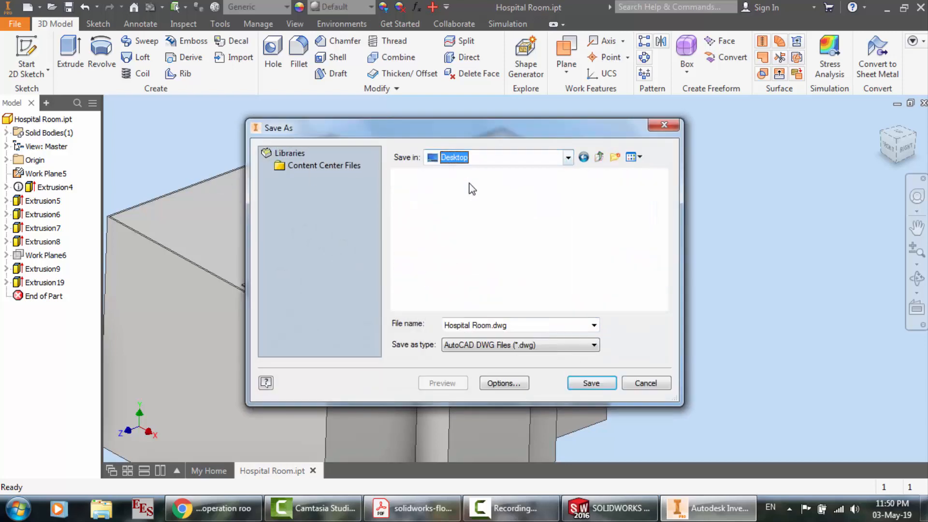
{"action": "left_click", "coordinate": [512, 346]}
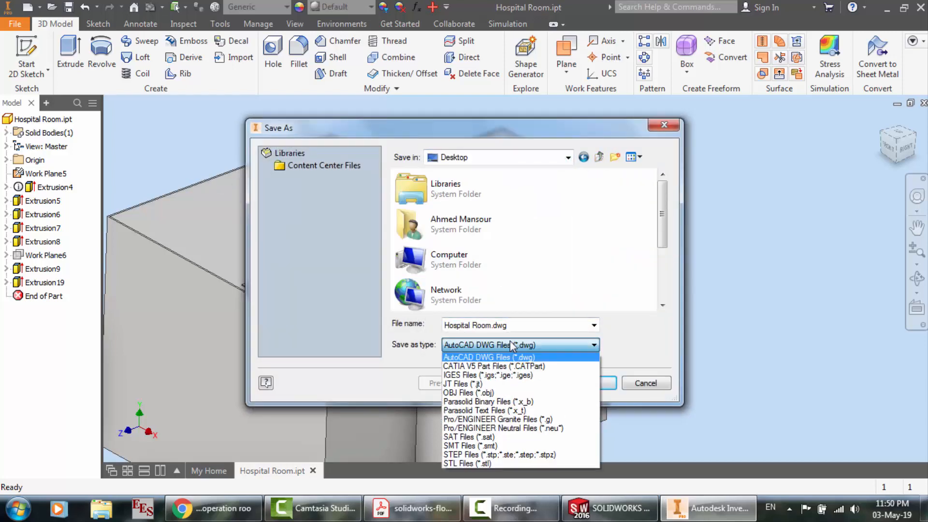
{"action": "left_click", "coordinate": [528, 410]}
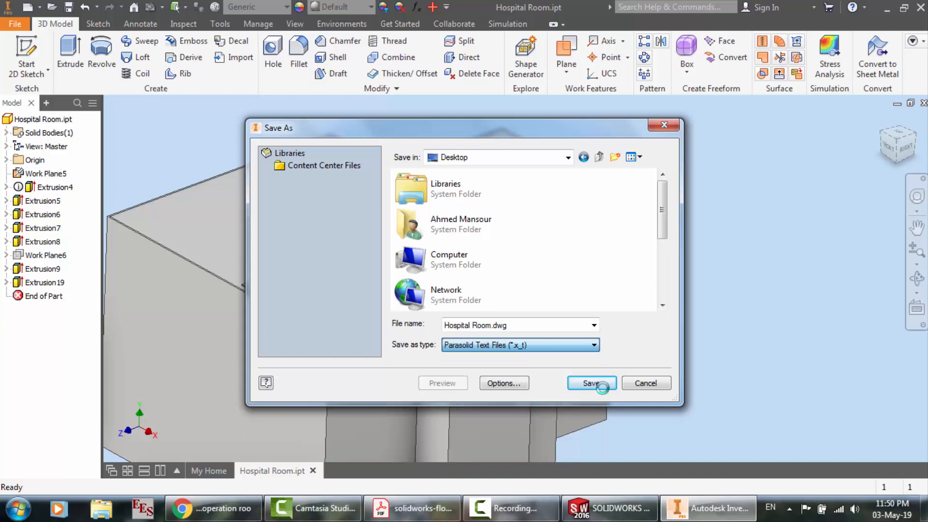
{"action": "left_click", "coordinate": [595, 382]}
{"action": "left_click", "coordinate": [595, 382]}
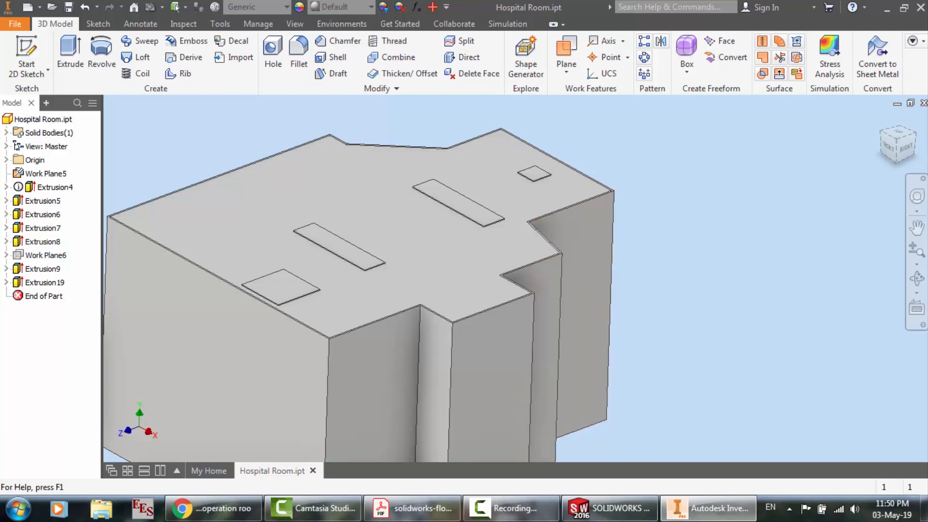
Switch to SOLIDWORKS and try to open Hospital Room.x_t from the Desktop
{"action": "left_click", "coordinate": [610, 508]}
{"action": "left_click", "coordinate": [126, 11]}
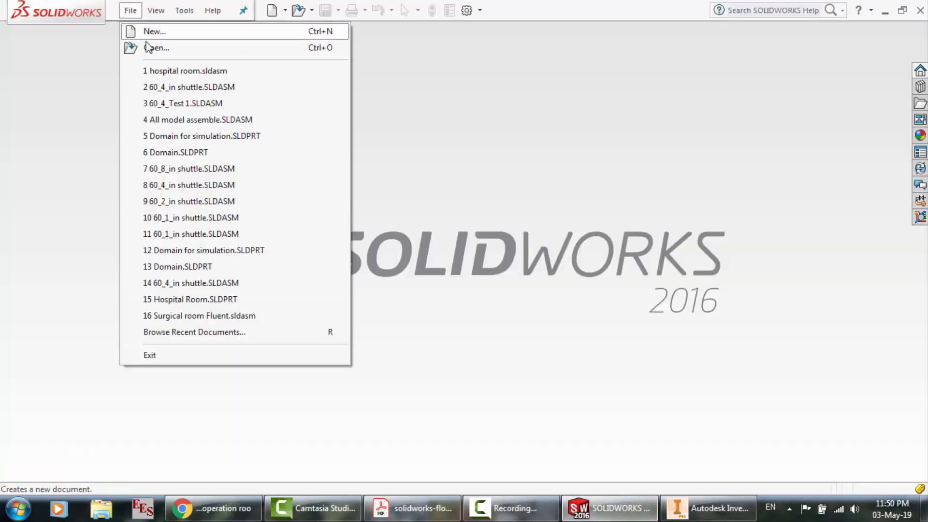
{"action": "left_click", "coordinate": [155, 45]}
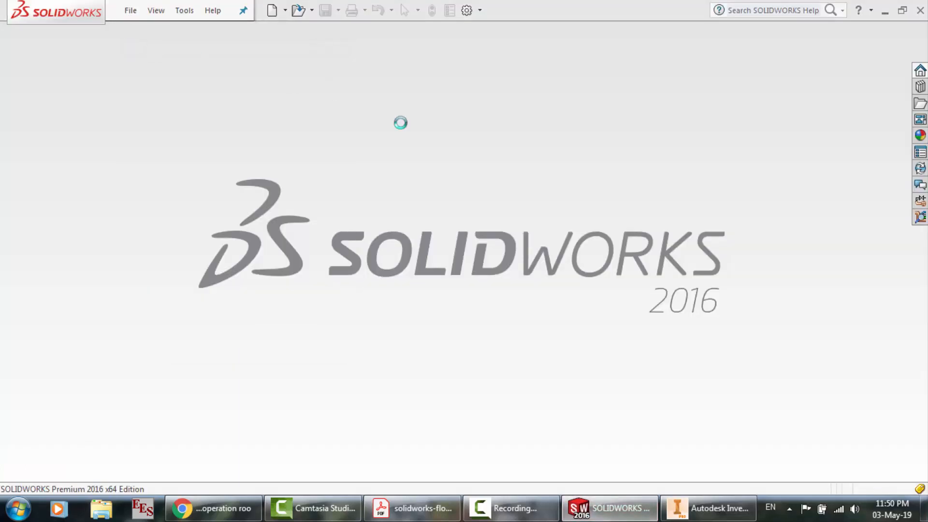
{"action": "left_click", "coordinate": [54, 92]}
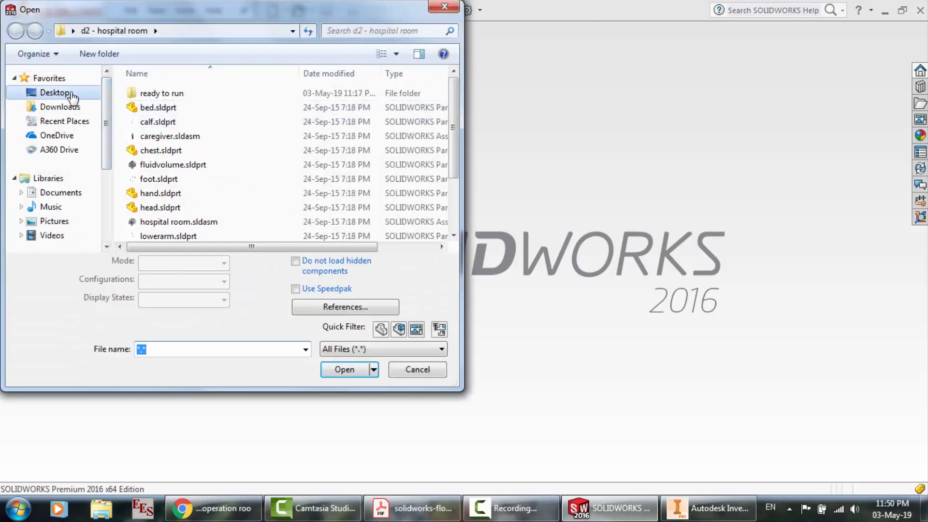
{"action": "scroll", "coordinate": [319, 188], "scroll_direction": "up", "scroll_amount": 5}
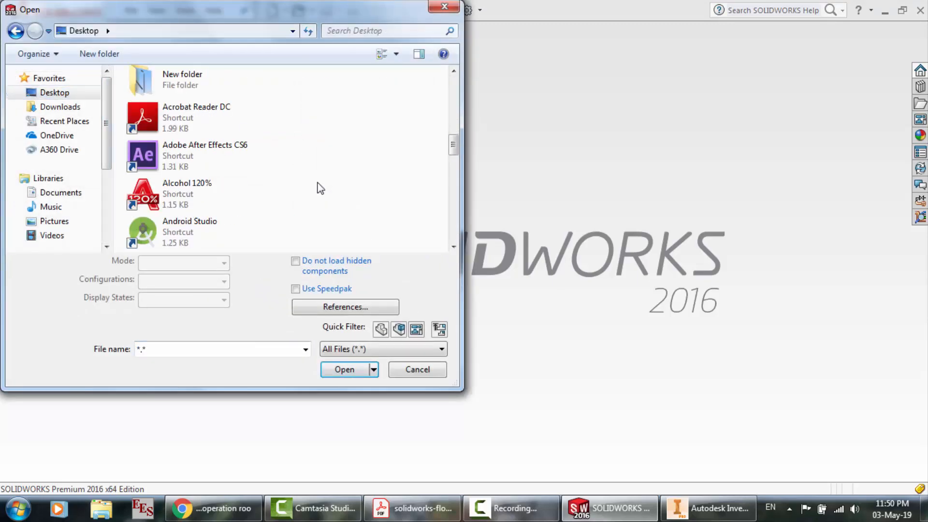
{"action": "scroll", "coordinate": [321, 189], "scroll_direction": "down", "scroll_amount": 1}
{"action": "scroll", "coordinate": [320, 189], "scroll_direction": "up", "scroll_amount": 1}
{"action": "scroll", "coordinate": [320, 188], "scroll_direction": "down", "scroll_amount": 5}
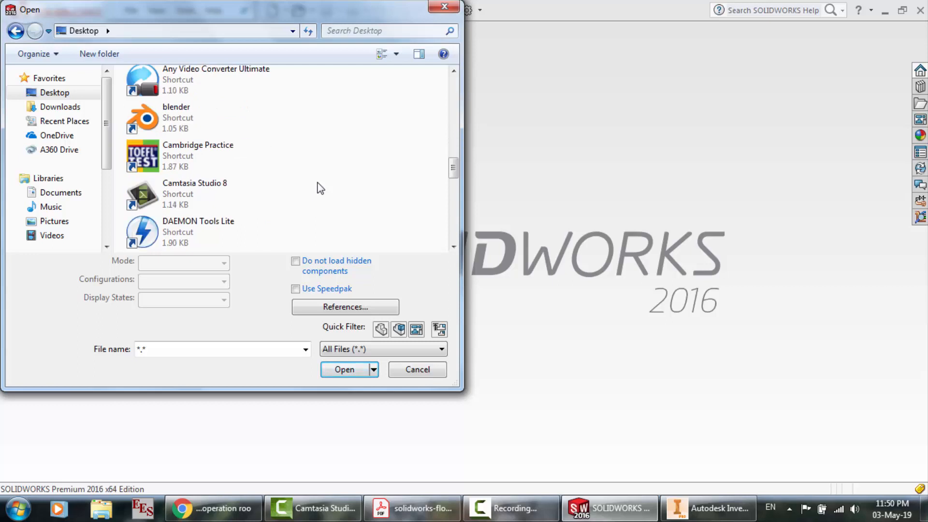
{"action": "scroll", "coordinate": [320, 188], "scroll_direction": "down", "scroll_amount": 4}
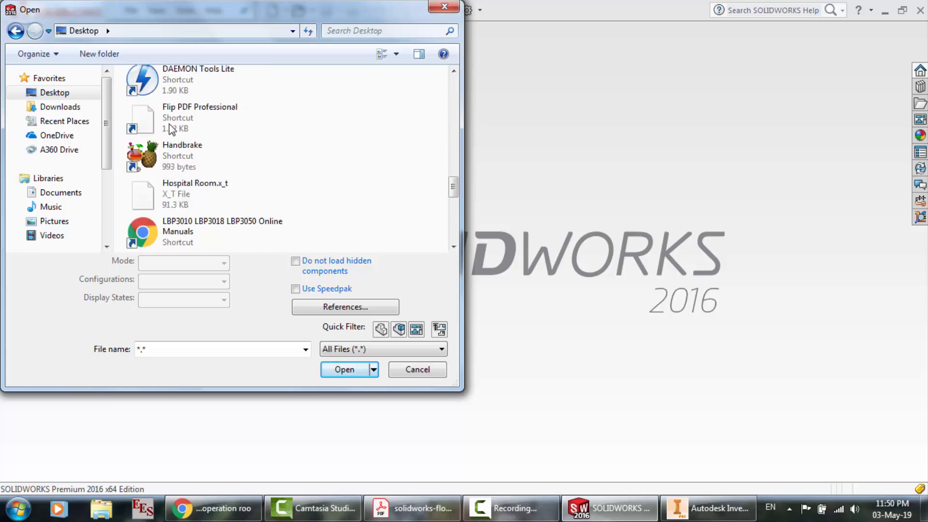
{"action": "double_click", "coordinate": [165, 193]}
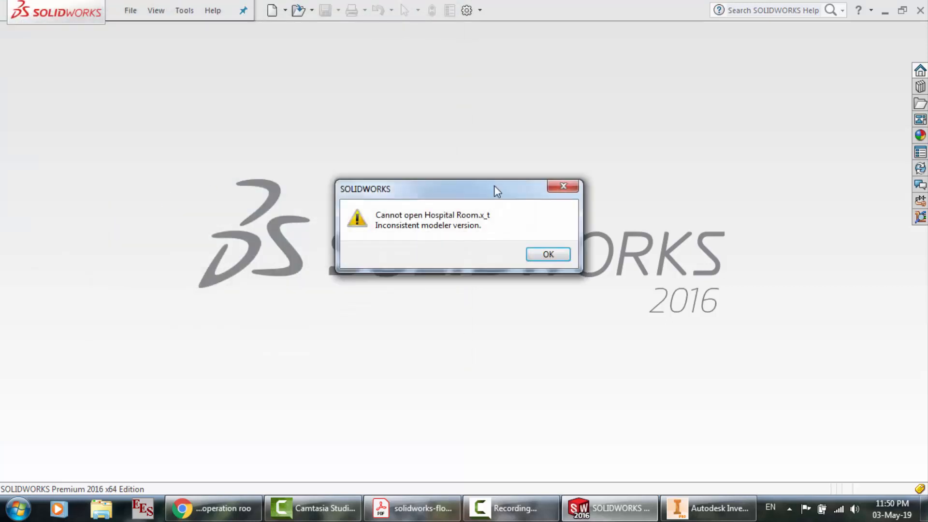
{"action": "left_click", "coordinate": [547, 255]}
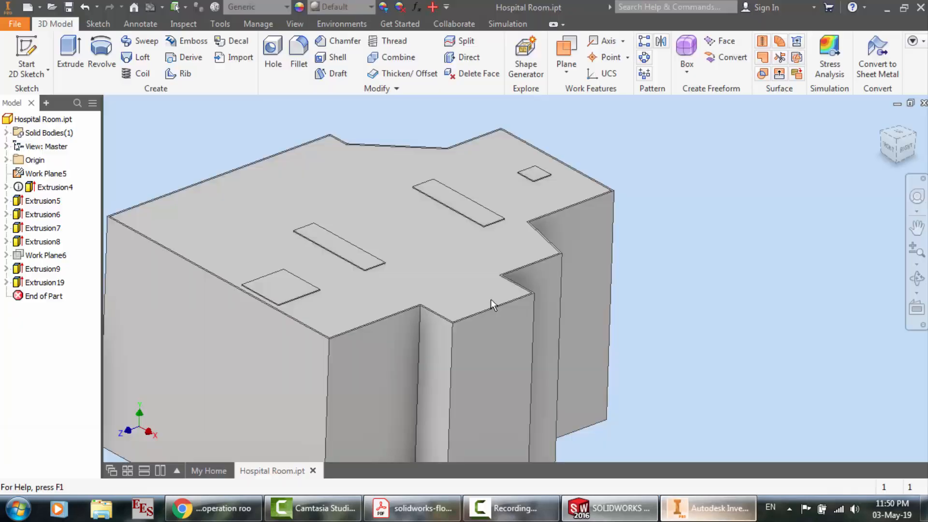
Export the hospital room part from Inventor to the Desktop in STEP format
{"action": "left_click", "coordinate": [12, 26]}
{"action": "mouse_move", "coordinate": [53, 197]}
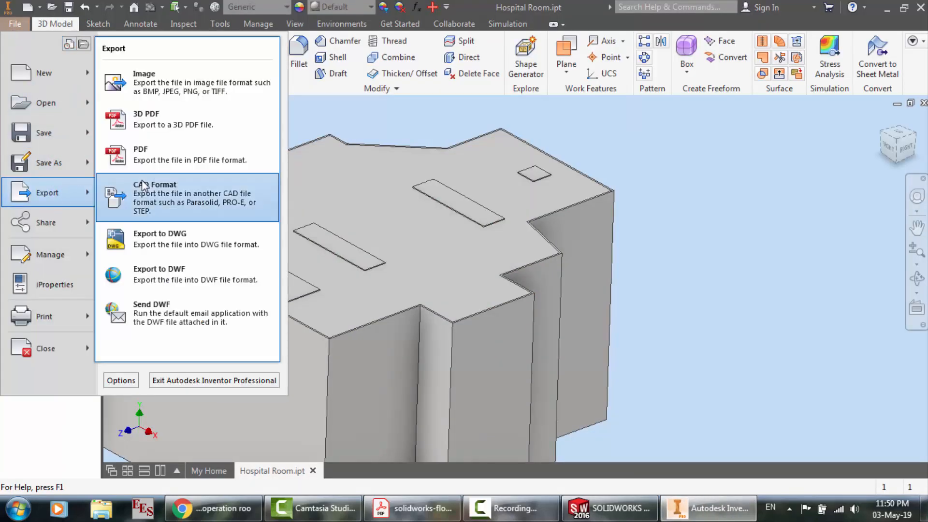
{"action": "left_click", "coordinate": [140, 188]}
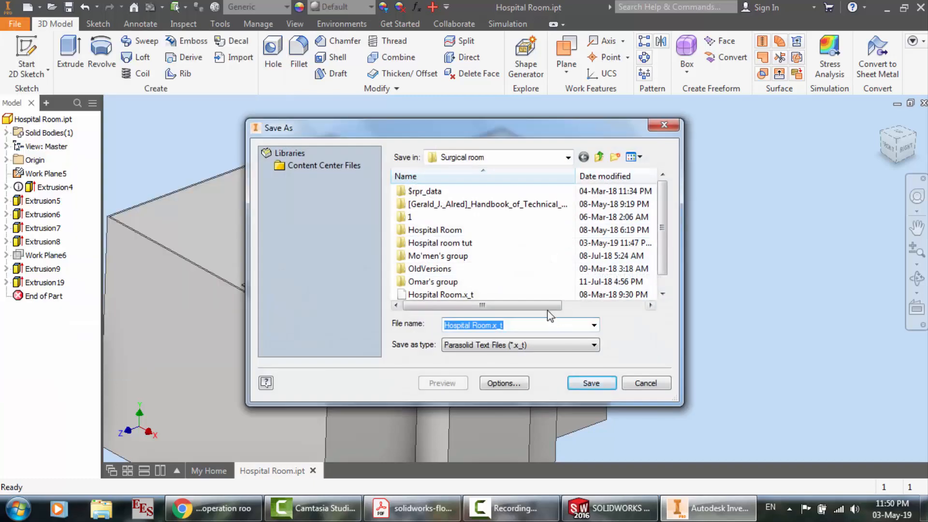
{"action": "left_click", "coordinate": [569, 157]}
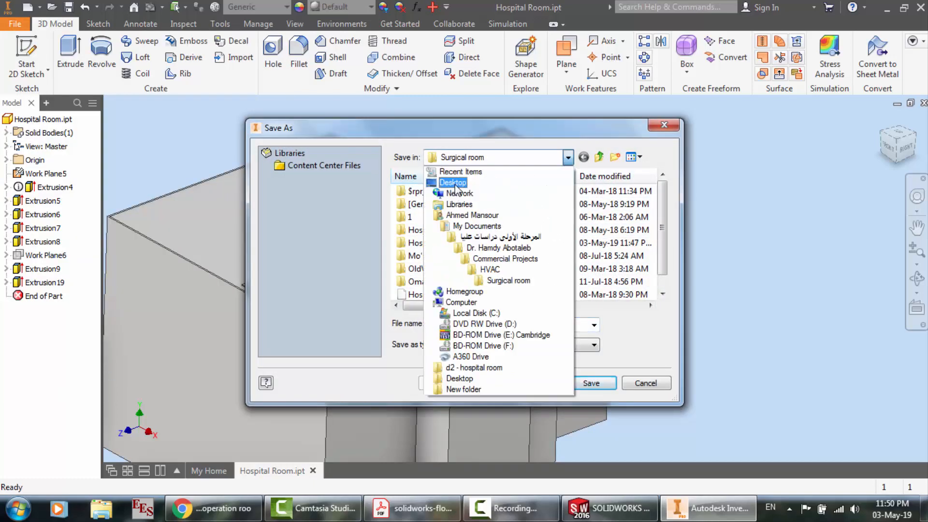
{"action": "left_click", "coordinate": [452, 181]}
{"action": "left_click", "coordinate": [507, 350]}
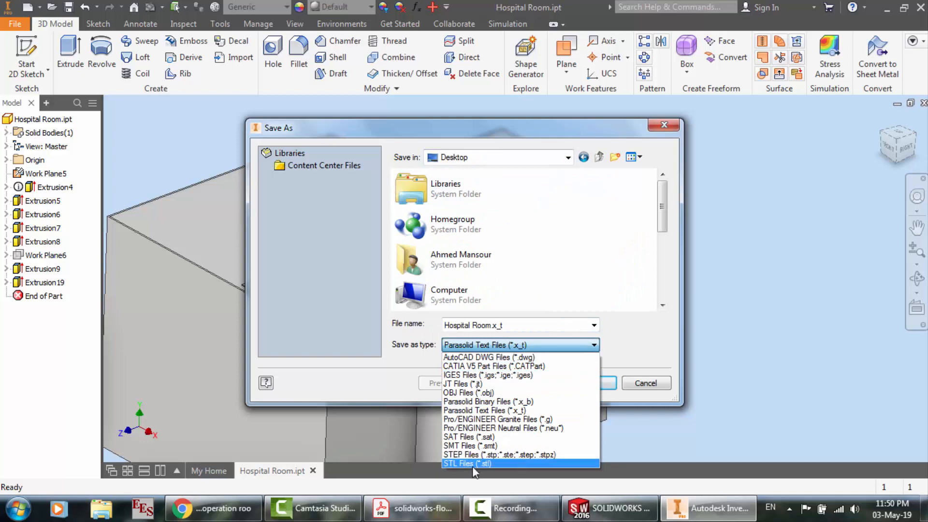
{"action": "left_click", "coordinate": [474, 455]}
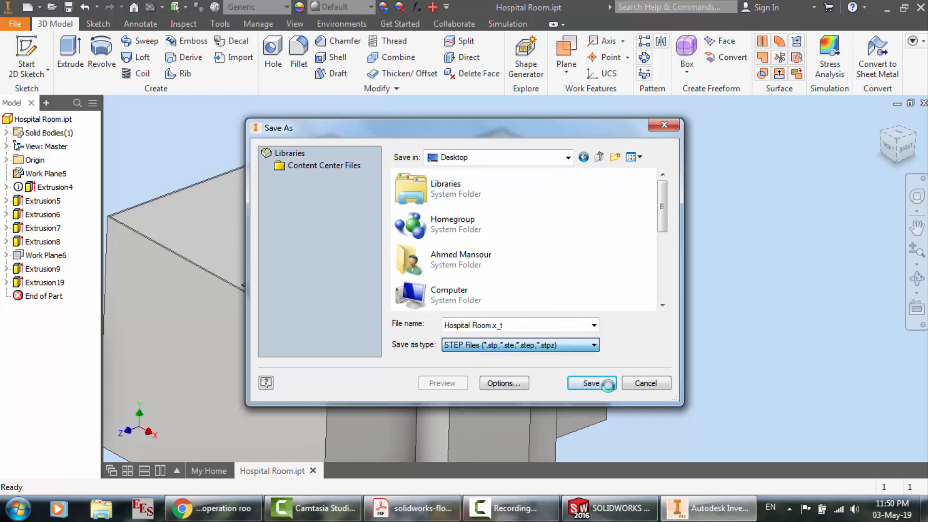
{"action": "left_click", "coordinate": [608, 384]}
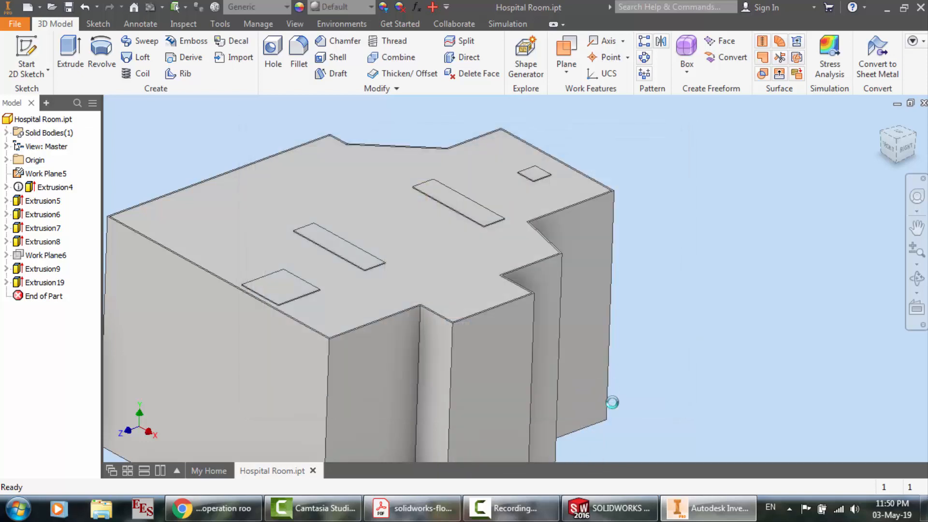
Switch to SOLIDWORKS and open Hospital Room.stp from the Desktop
{"action": "left_click", "coordinate": [620, 517]}
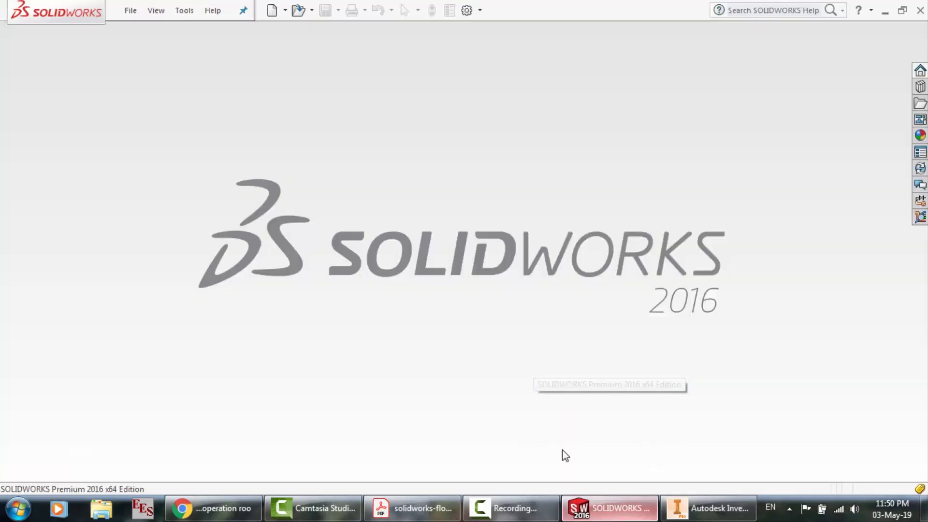
{"action": "left_click", "coordinate": [130, 11]}
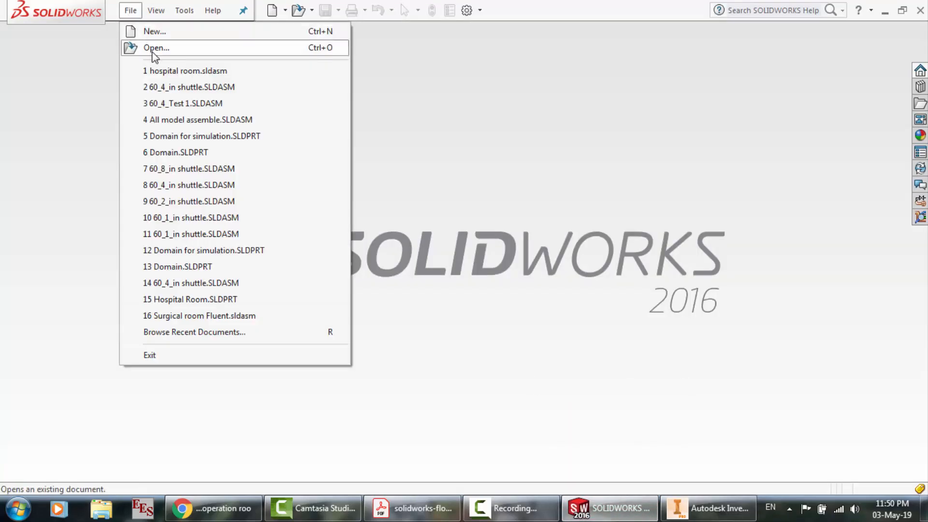
{"action": "left_click", "coordinate": [154, 48]}
{"action": "scroll", "coordinate": [227, 198], "scroll_direction": "down", "scroll_amount": 5}
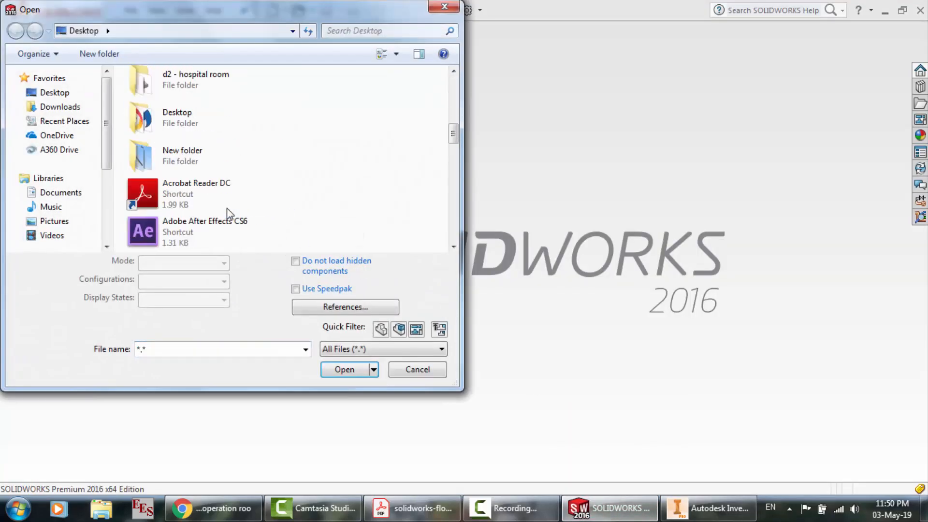
{"action": "scroll", "coordinate": [227, 210], "scroll_direction": "down", "scroll_amount": 2}
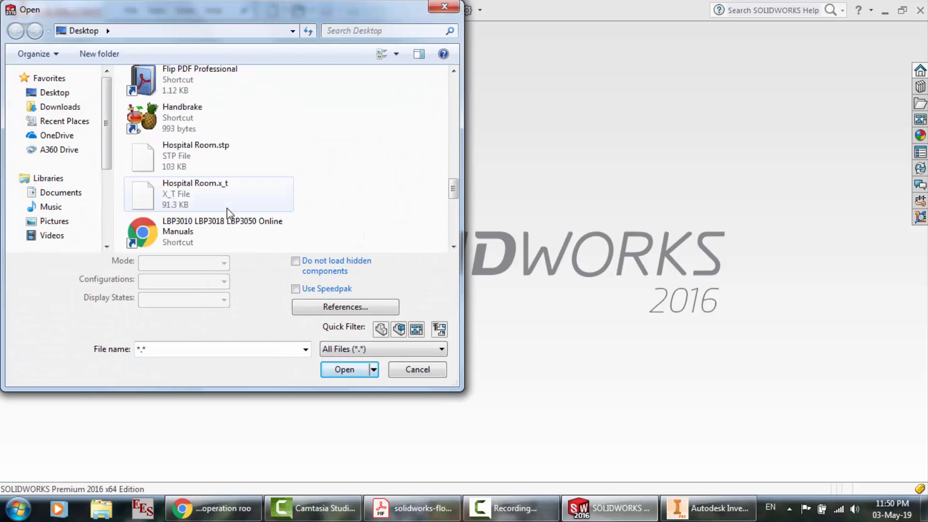
{"action": "double_click", "coordinate": [193, 164]}
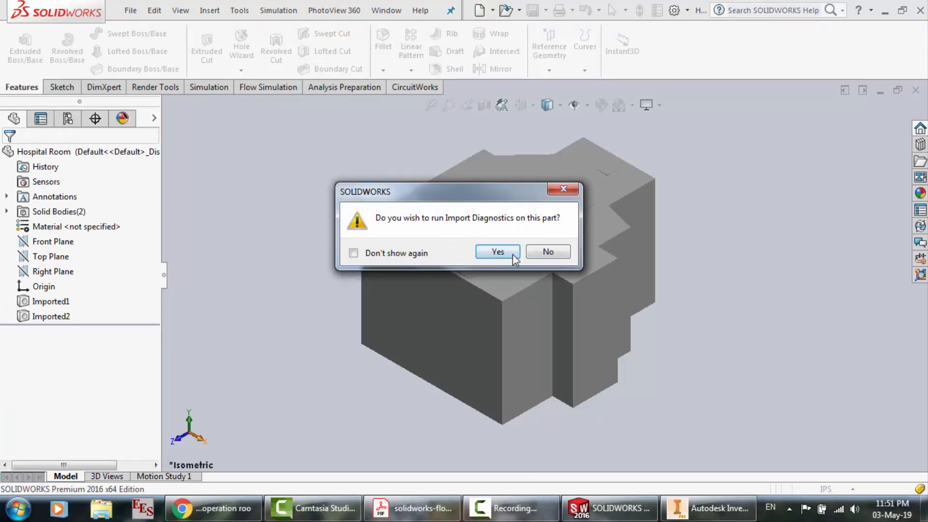
Run Import Diagnostics on the imported part, accept it and decline feature recognition
{"action": "left_click", "coordinate": [498, 252]}
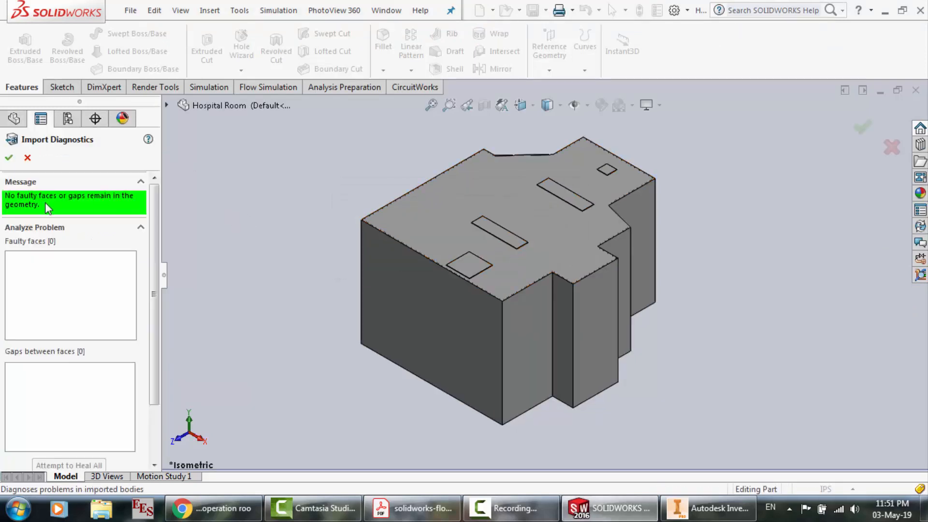
{"action": "left_click", "coordinate": [8, 157]}
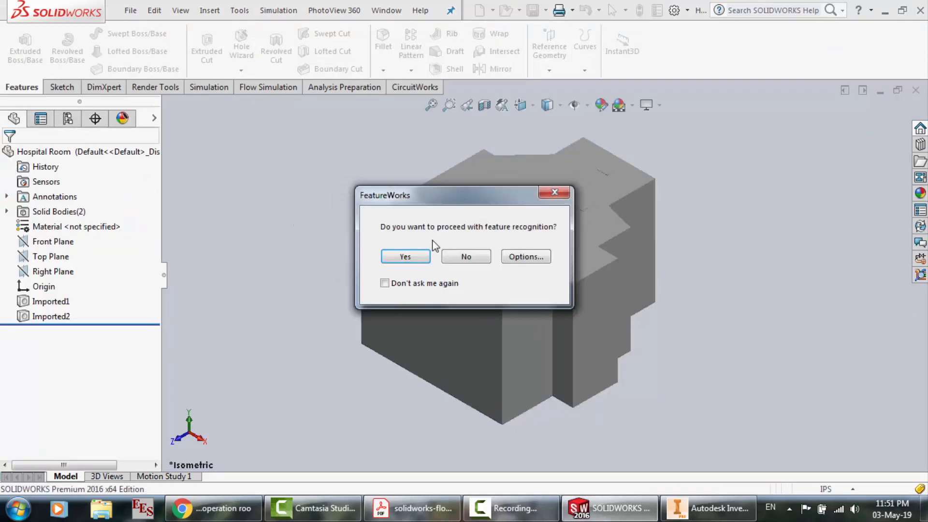
{"action": "left_click", "coordinate": [467, 257]}
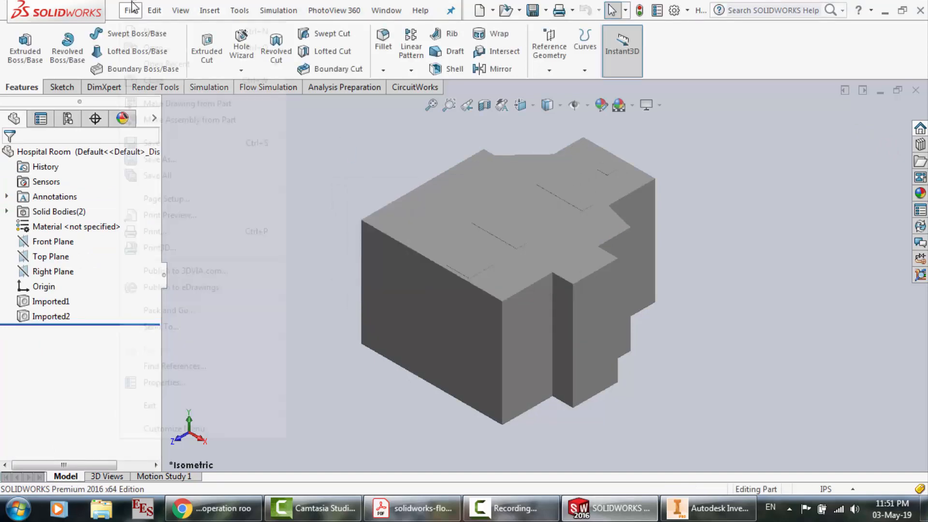
Save the imported part to the Desktop as Hospital Room.SLDPRT
{"action": "left_click", "coordinate": [131, 10]}
{"action": "left_click", "coordinate": [166, 160]}
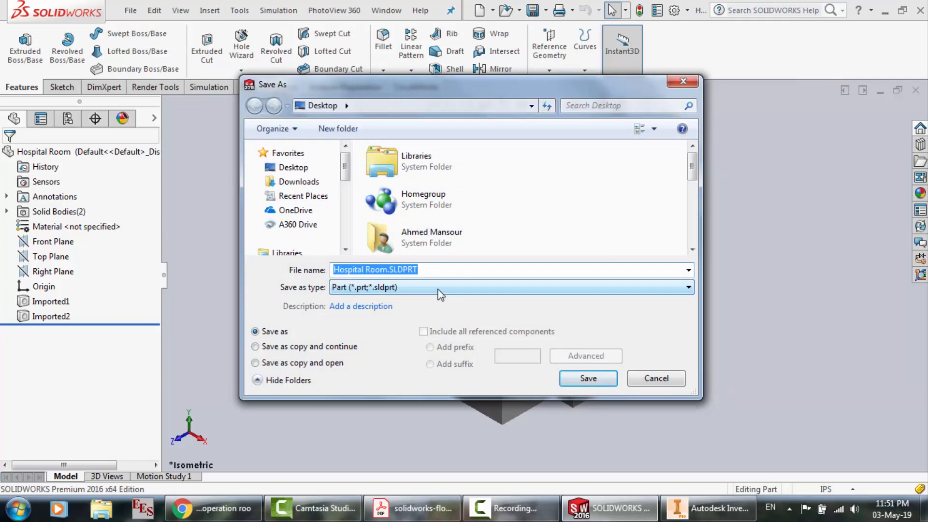
{"action": "left_click", "coordinate": [584, 382]}
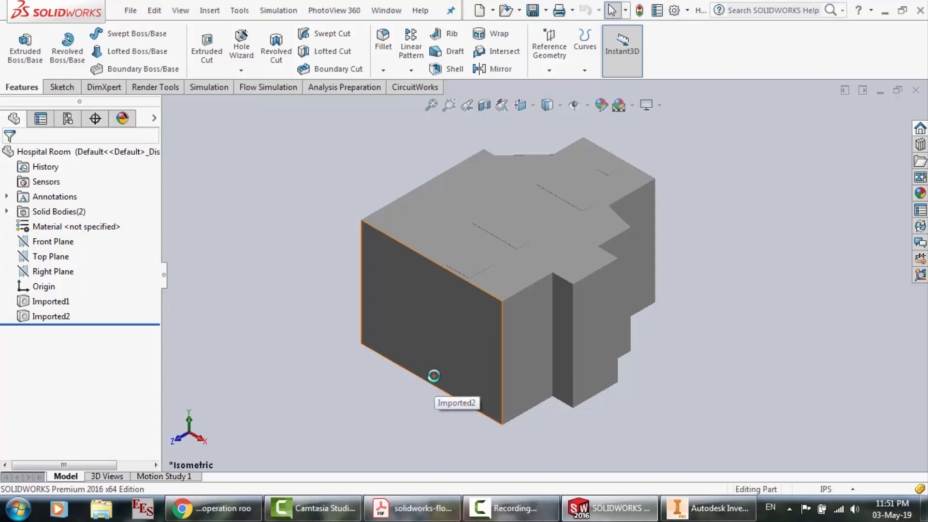
{"action": "left_click", "coordinate": [428, 211]}
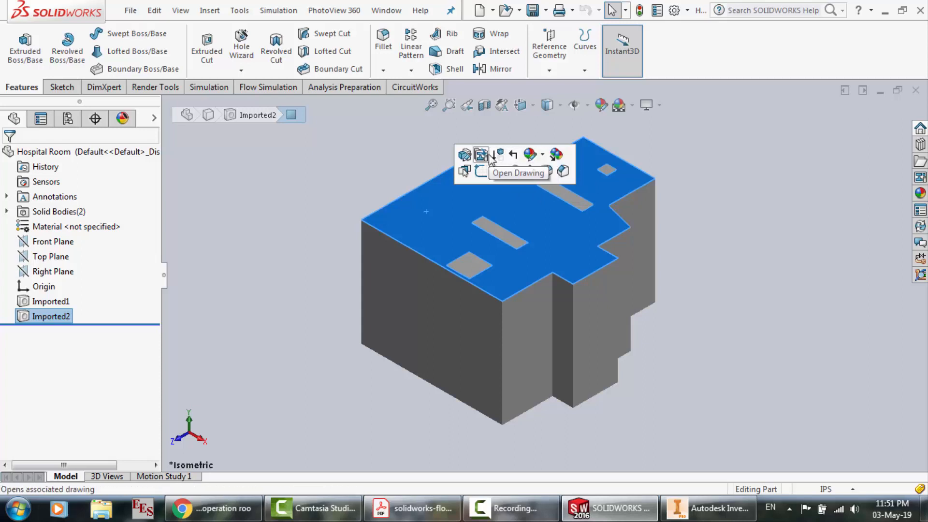
{"action": "scroll", "coordinate": [476, 258], "scroll_direction": "down", "scroll_amount": 5}
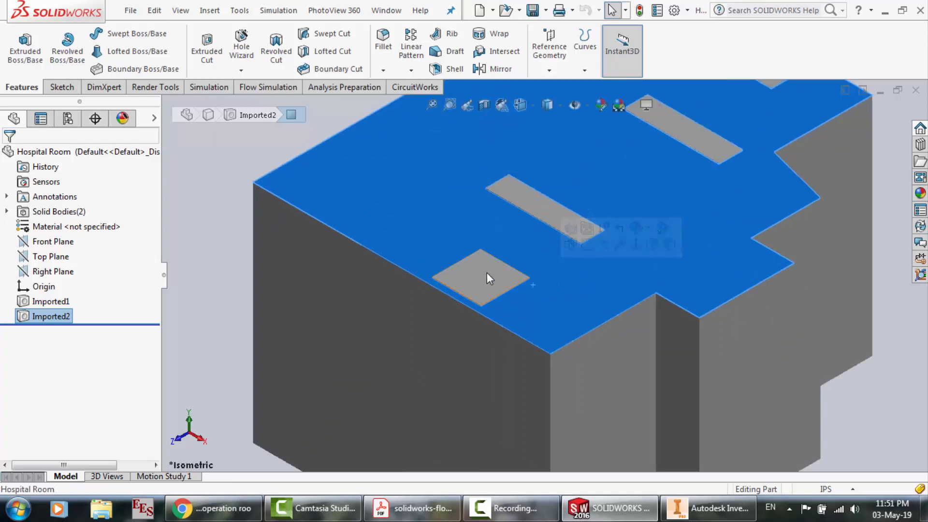
{"action": "left_click", "coordinate": [486, 272]}
{"action": "left_click", "coordinate": [216, 202]}
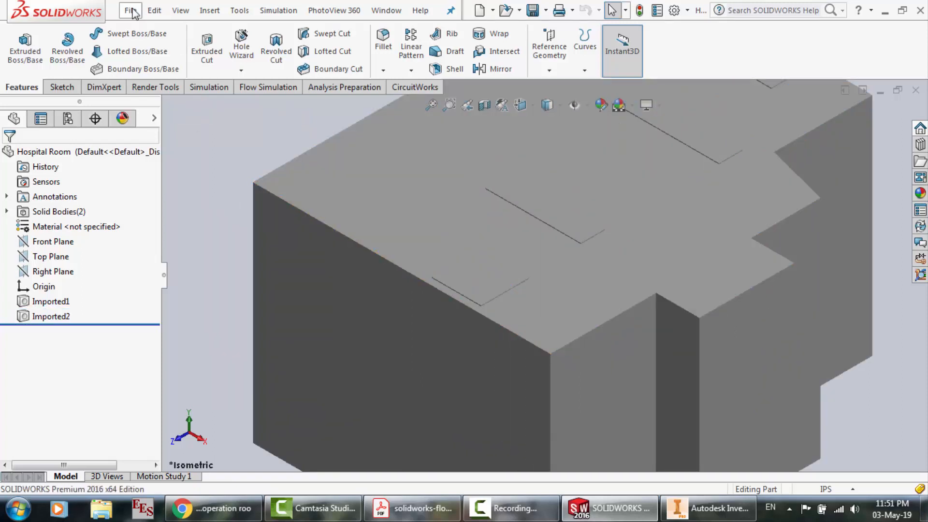
Create a new assembly and place the Hospital Room part in it as the first component
{"action": "left_click", "coordinate": [132, 10]}
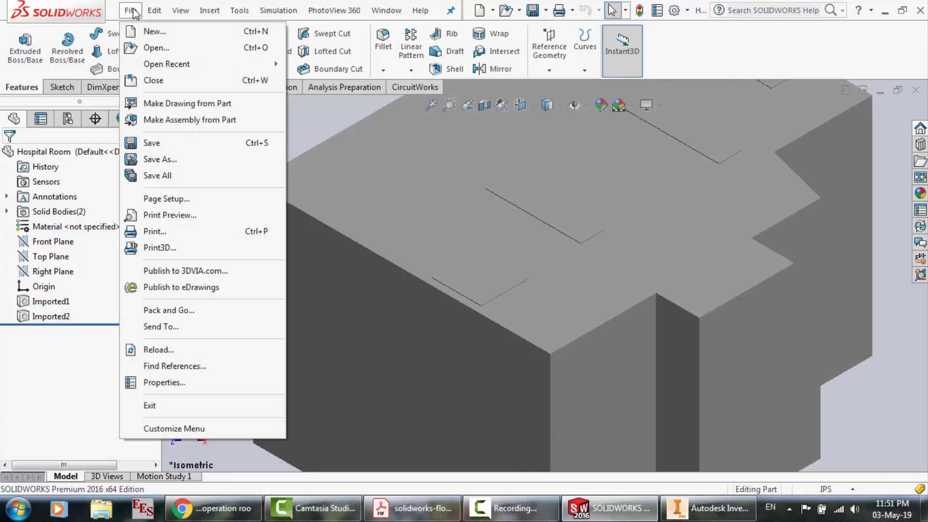
{"action": "left_click", "coordinate": [147, 32]}
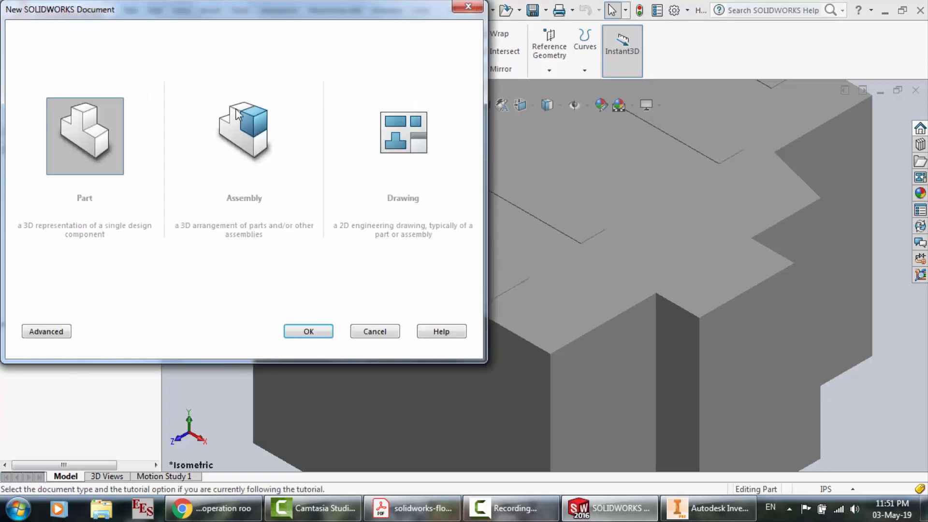
{"action": "left_click", "coordinate": [237, 114]}
{"action": "left_click", "coordinate": [309, 331]}
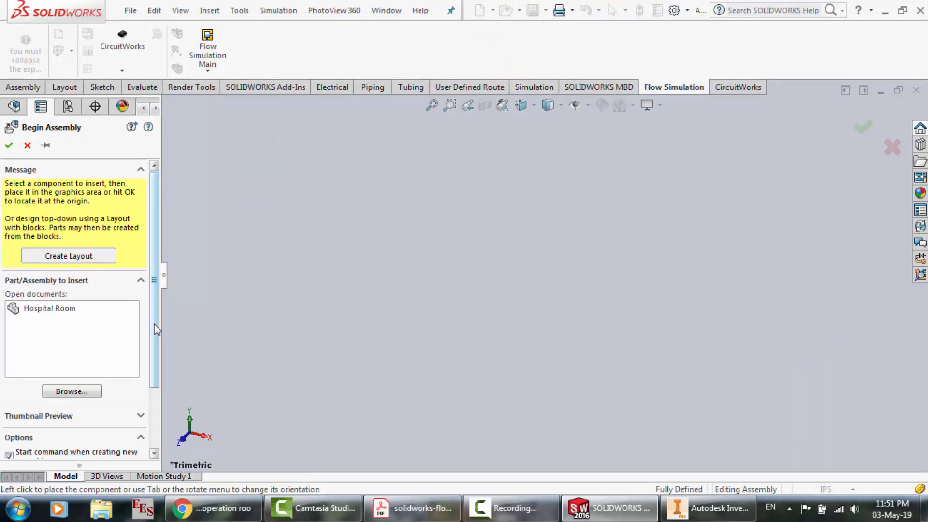
{"action": "left_click", "coordinate": [73, 309]}
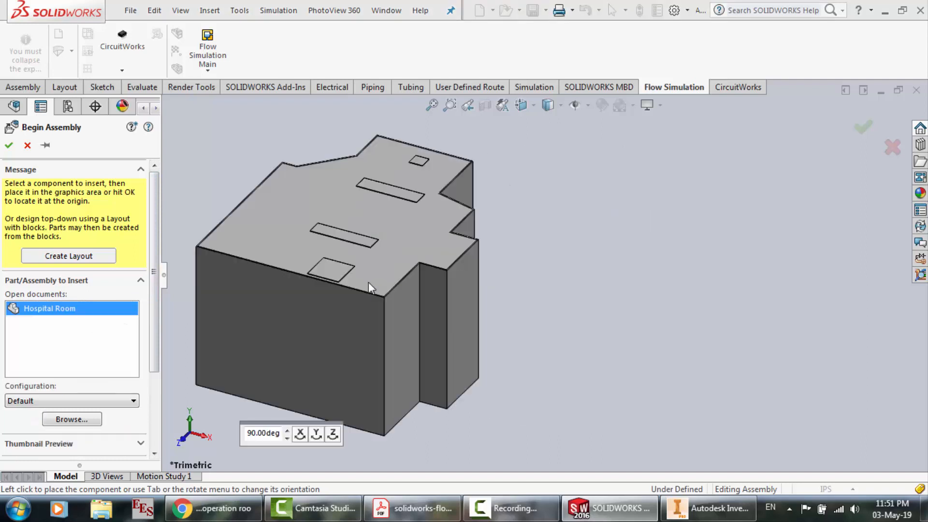
{"action": "left_click", "coordinate": [488, 277]}
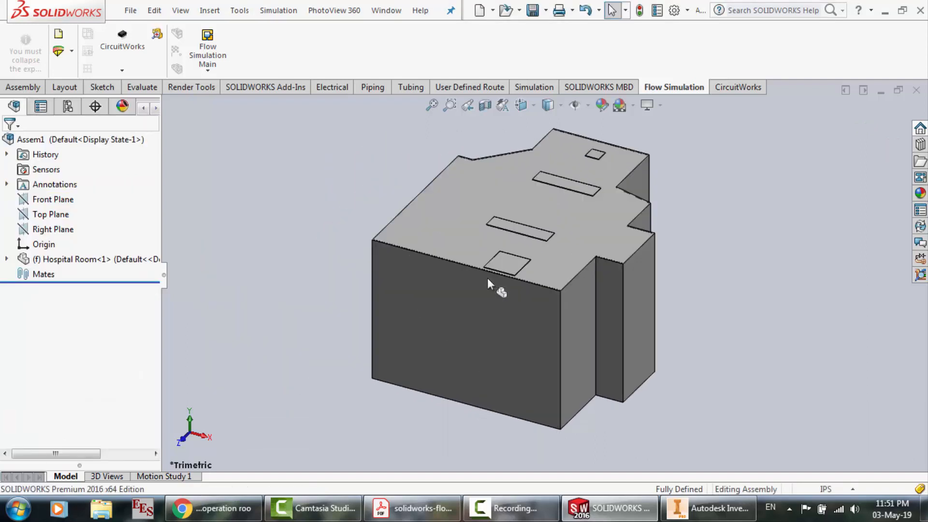
Start opening existing files and browse to the d2 - hospital room folder on the Desktop
{"action": "left_click", "coordinate": [130, 12]}
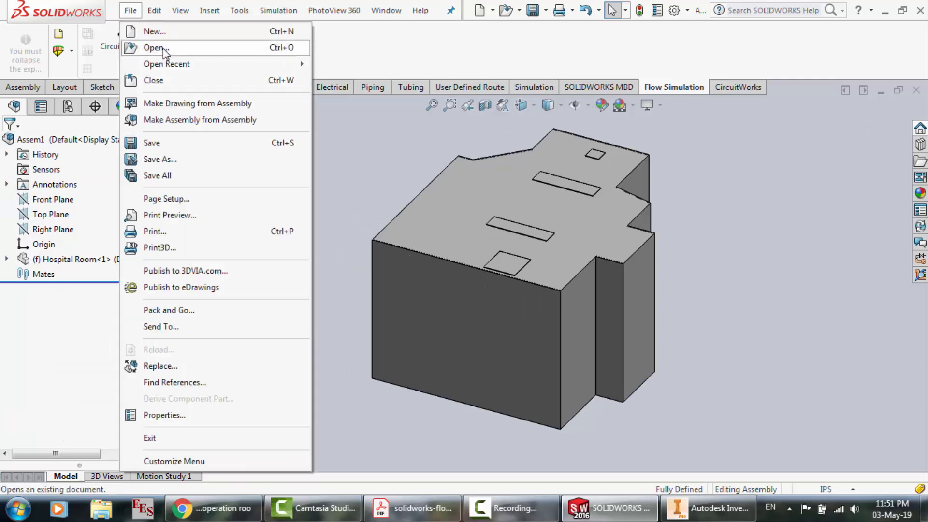
{"action": "left_click", "coordinate": [161, 48]}
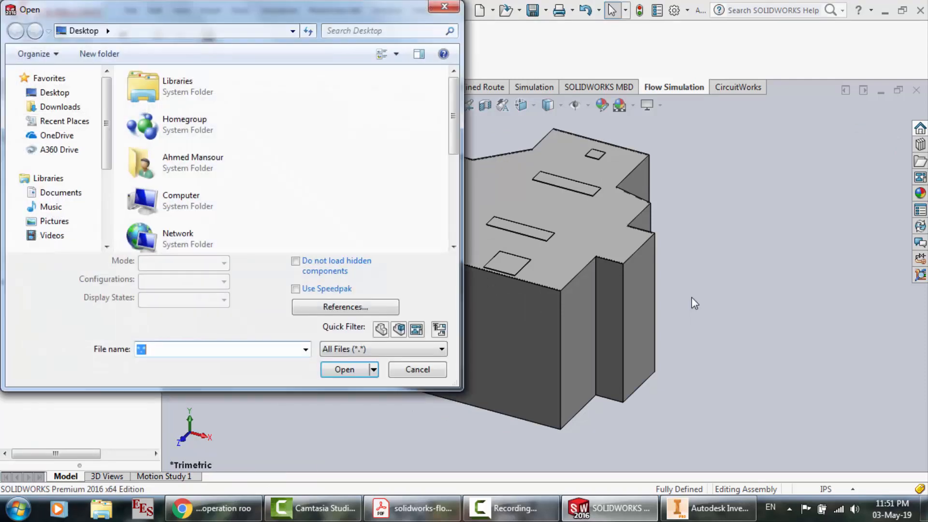
{"action": "mouse_move", "coordinate": [925, 508]}
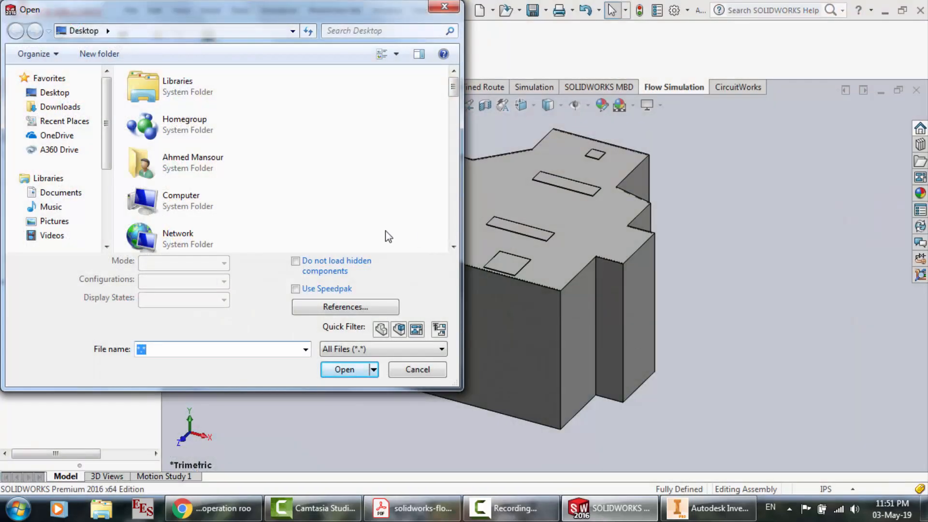
{"action": "left_click", "coordinate": [388, 237]}
{"action": "scroll", "coordinate": [388, 237], "scroll_direction": "down", "scroll_amount": 6}
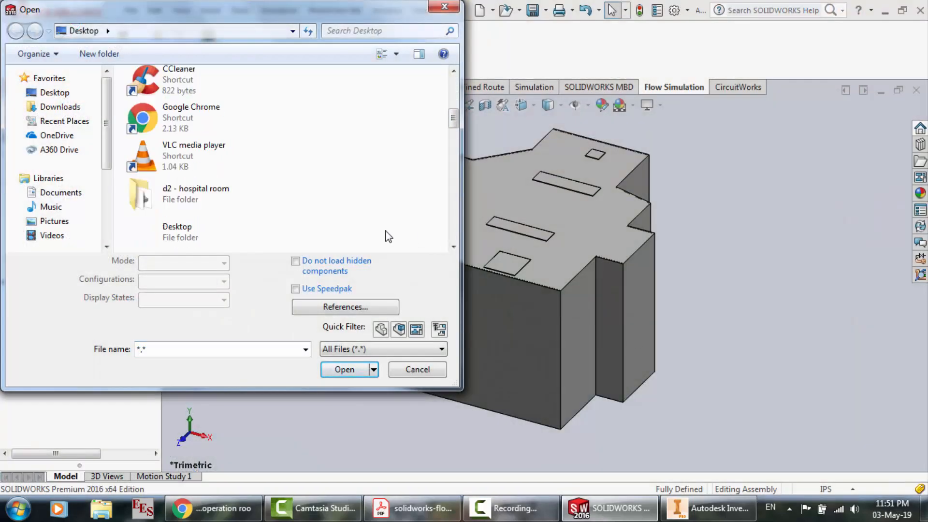
{"action": "double_click", "coordinate": [182, 81]}
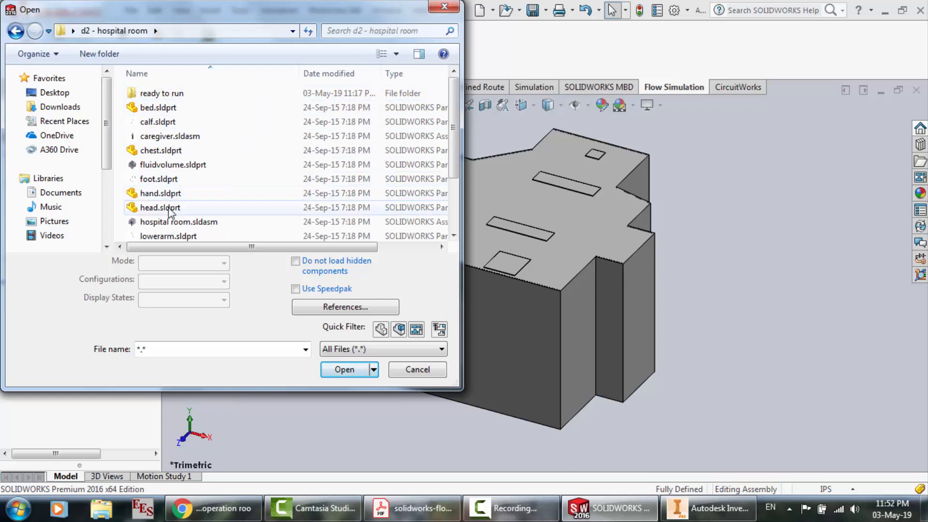
Select patient.sldasm together with the lowerarm, neck, thigh and upperarm part files for opening, leaving out room.sldprt
{"action": "scroll", "coordinate": [171, 213], "scroll_direction": "down", "scroll_amount": 1}
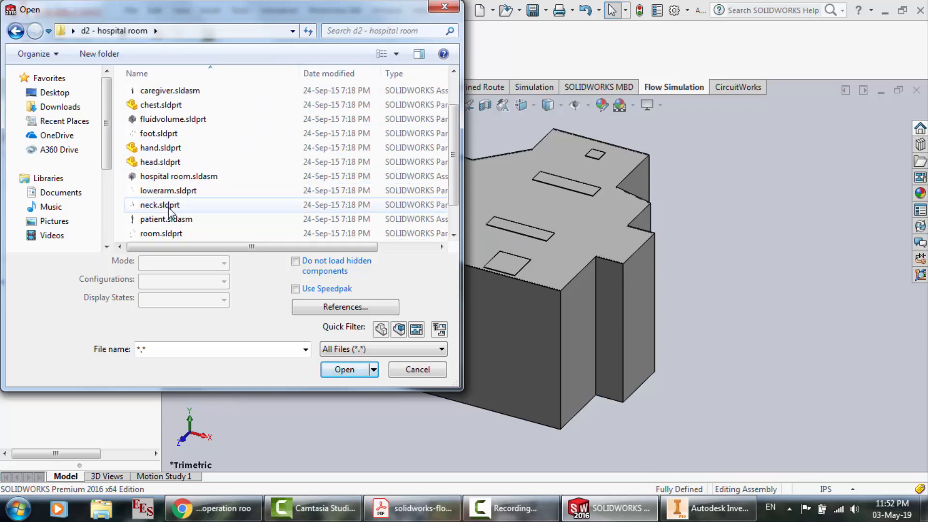
{"action": "double_click", "coordinate": [166, 219]}
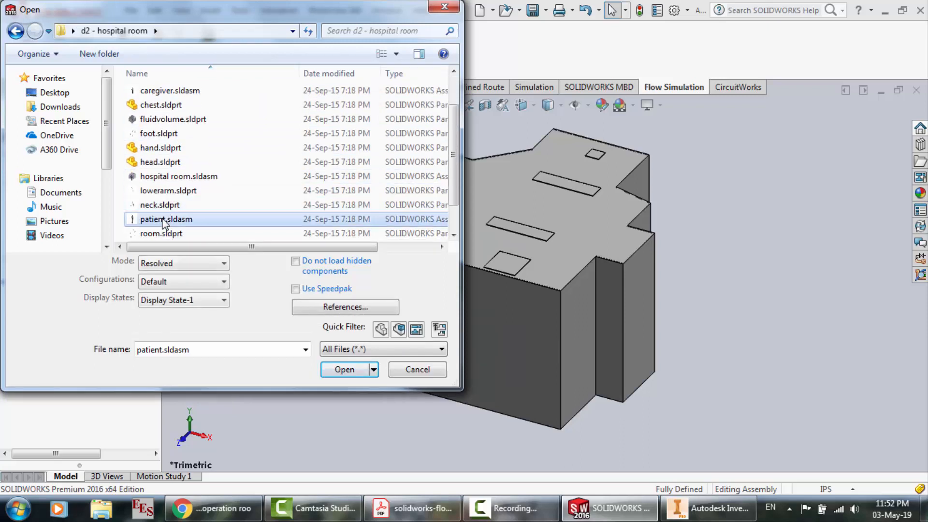
{"action": "left_click", "coordinate": [165, 205], "text": "ctrl"}
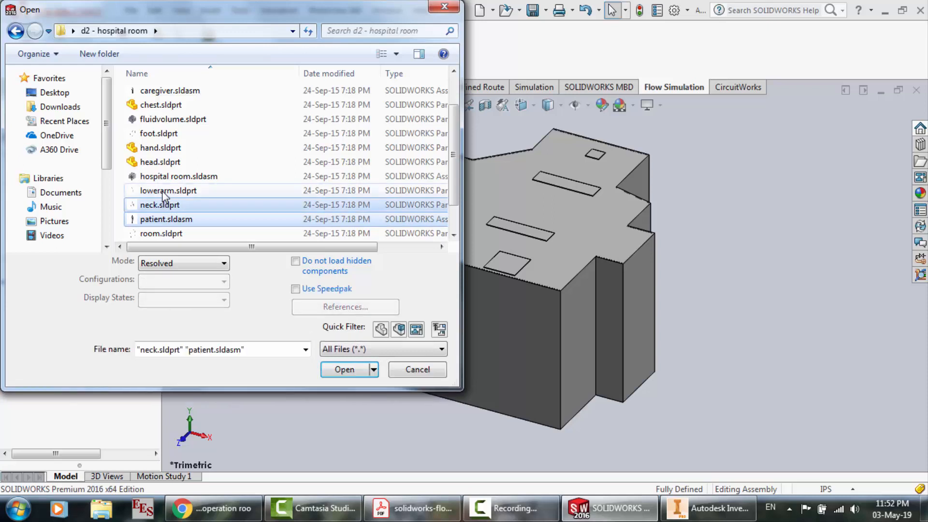
{"action": "left_click", "coordinate": [163, 191], "text": "ctrl"}
{"action": "scroll", "coordinate": [163, 193], "scroll_direction": "down", "scroll_amount": 1}
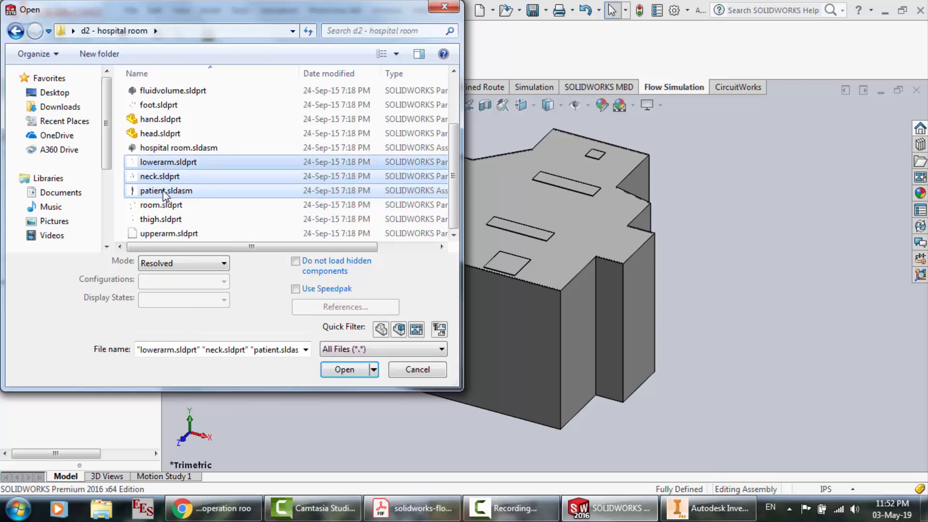
{"action": "left_click", "coordinate": [156, 207], "text": "ctrl"}
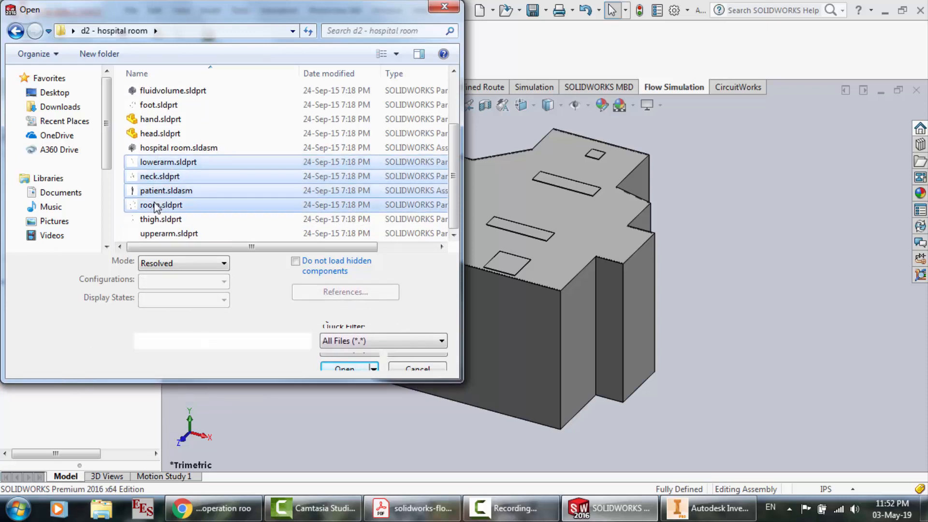
{"action": "left_click", "coordinate": [162, 220], "text": "ctrl"}
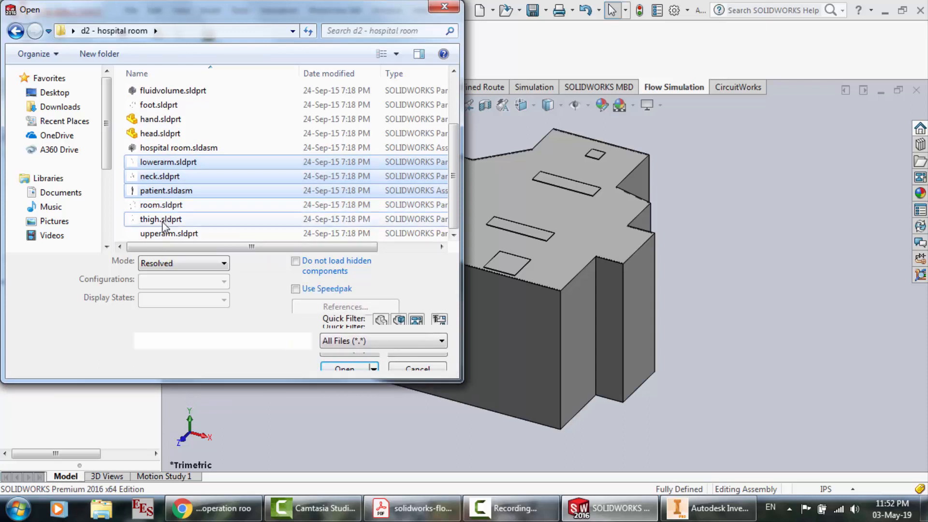
{"action": "left_click", "coordinate": [164, 233], "text": "ctrl"}
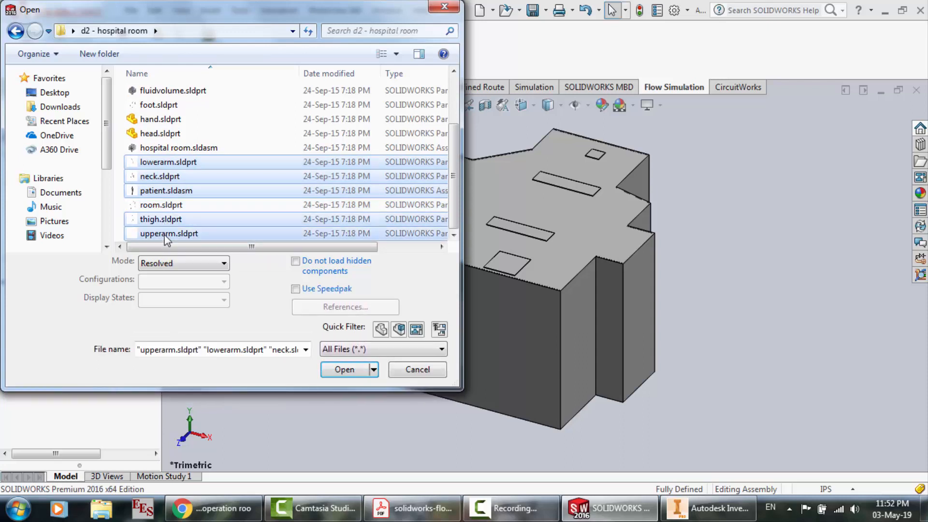
Add the foot, hand, head, calf, chest and bed part files to the selection and open all selected files
{"action": "left_click", "coordinate": [157, 105], "text": "ctrl"}
{"action": "left_click", "coordinate": [160, 119], "text": "ctrl"}
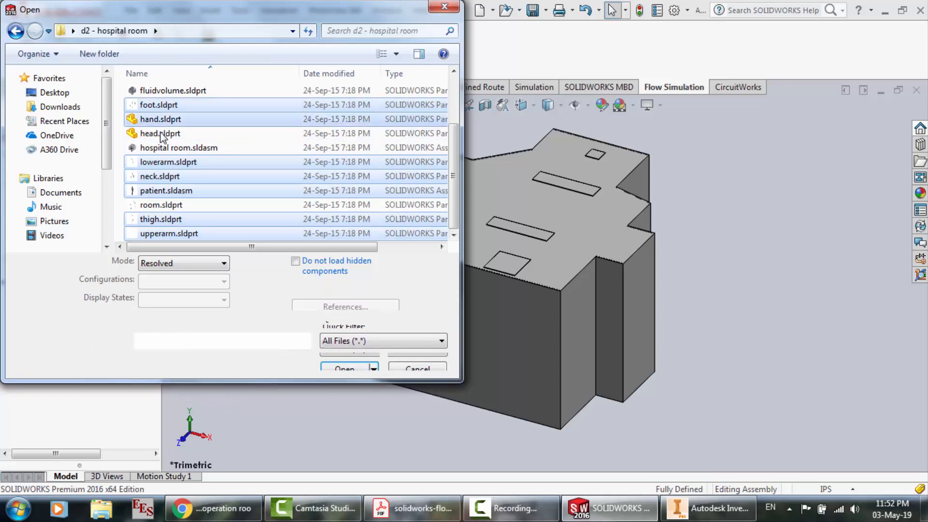
{"action": "left_click", "coordinate": [161, 134], "text": "ctrl"}
{"action": "scroll", "coordinate": [163, 138], "scroll_direction": "up", "scroll_amount": 2}
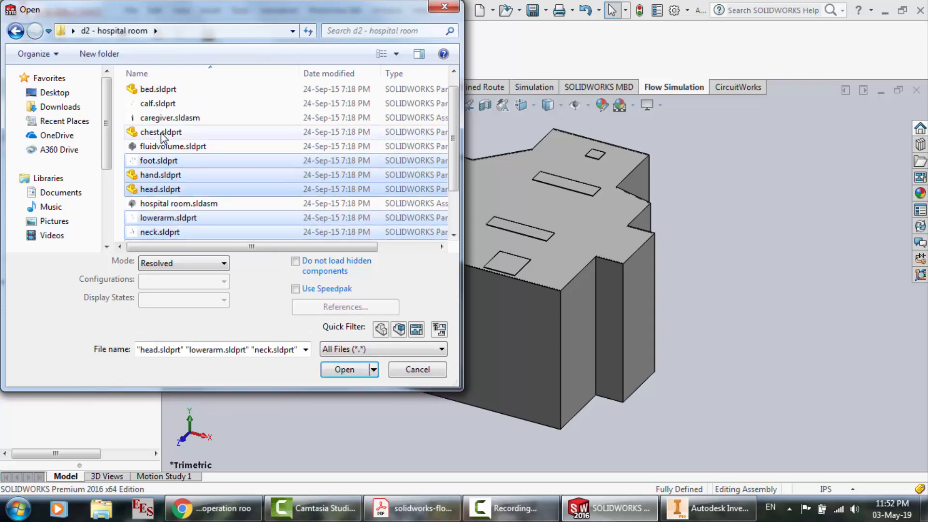
{"action": "left_click", "coordinate": [161, 104], "text": "ctrl"}
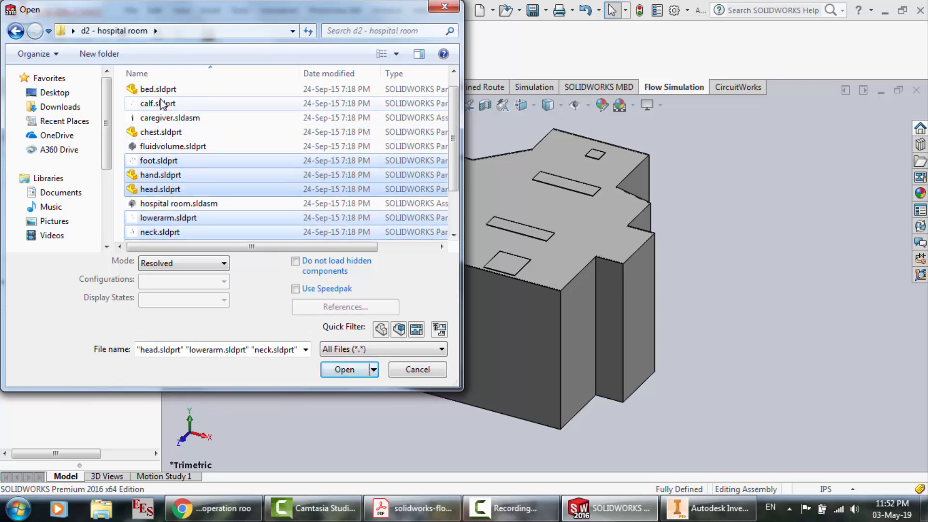
{"action": "left_click", "coordinate": [168, 137], "text": "ctrl"}
{"action": "scroll", "coordinate": [162, 120], "scroll_direction": "up", "scroll_amount": 1}
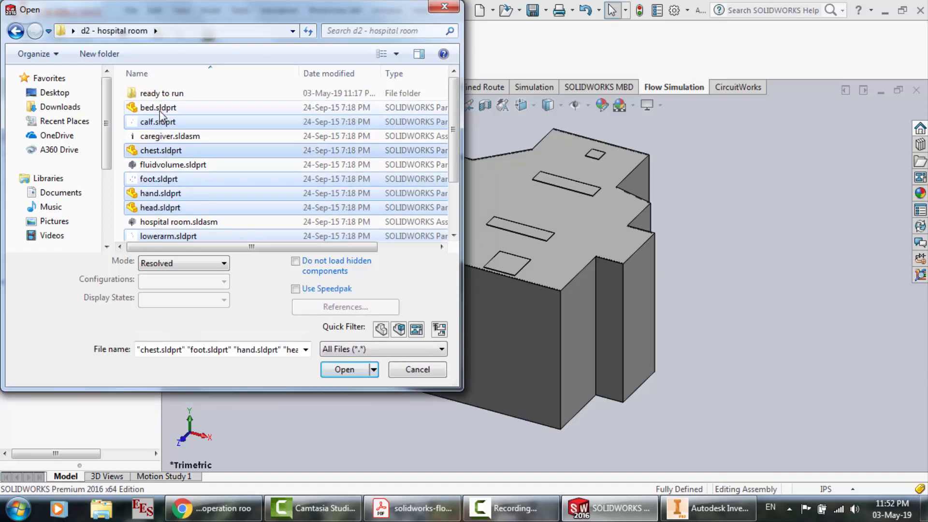
{"action": "left_click", "coordinate": [160, 109], "text": "ctrl"}
{"action": "key", "text": "Return"}
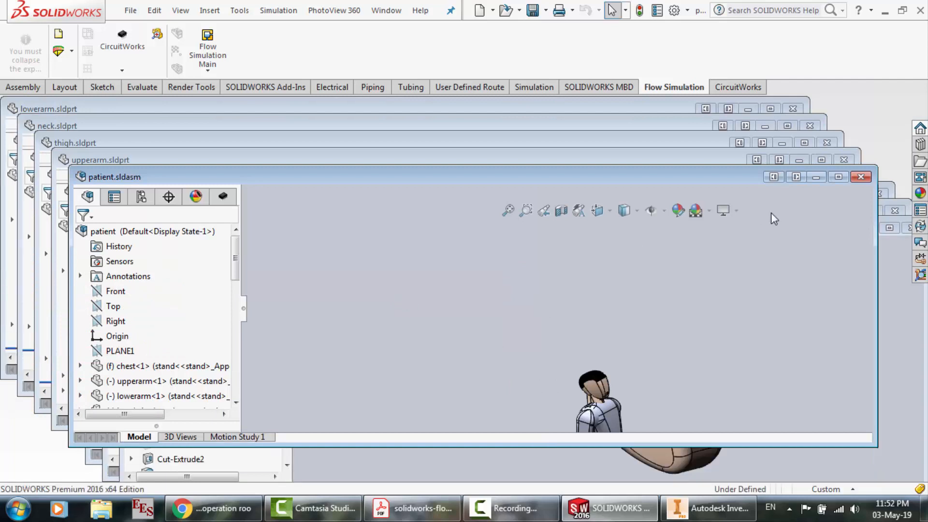
Close the patient assembly and the upperarm, calf, thigh, neck, lowerarm and bed part documents
{"action": "left_click", "coordinate": [864, 178]}
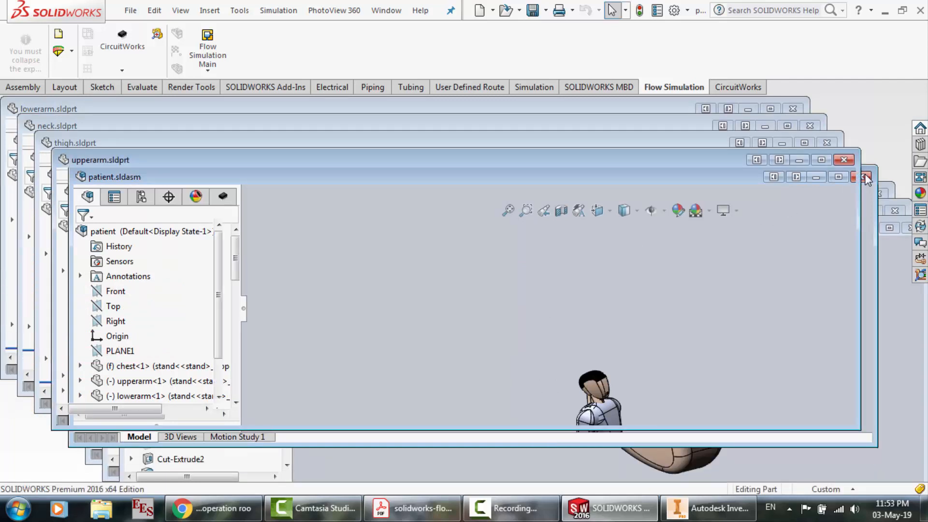
{"action": "left_click", "coordinate": [844, 160]}
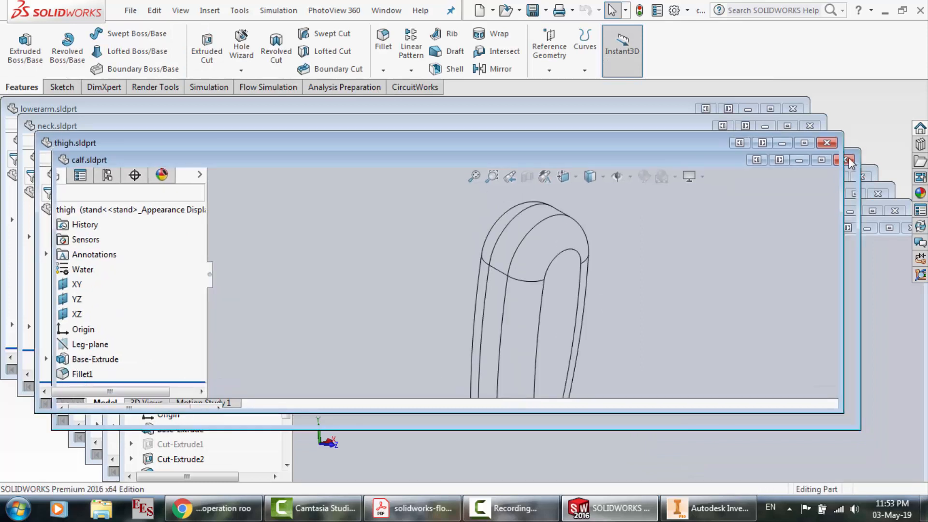
{"action": "left_click", "coordinate": [828, 142]}
{"action": "left_click", "coordinate": [814, 126]}
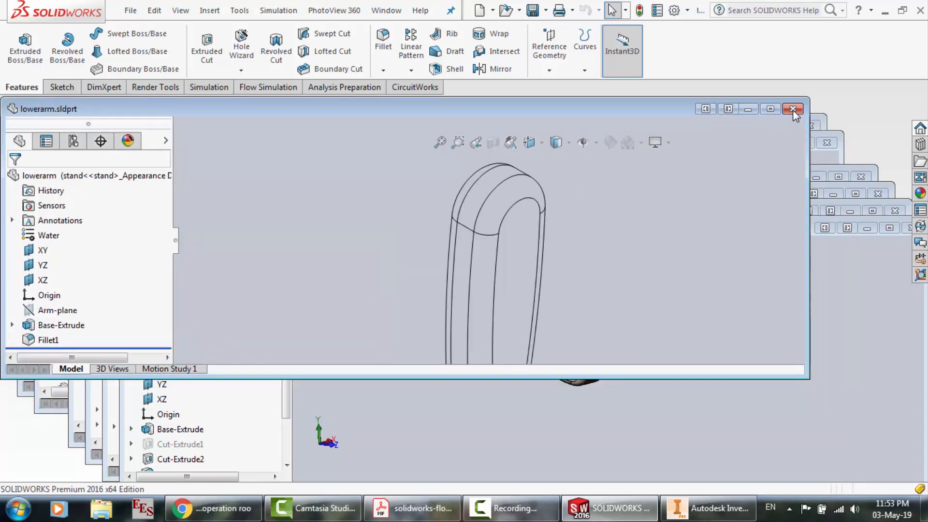
{"action": "left_click", "coordinate": [793, 109]}
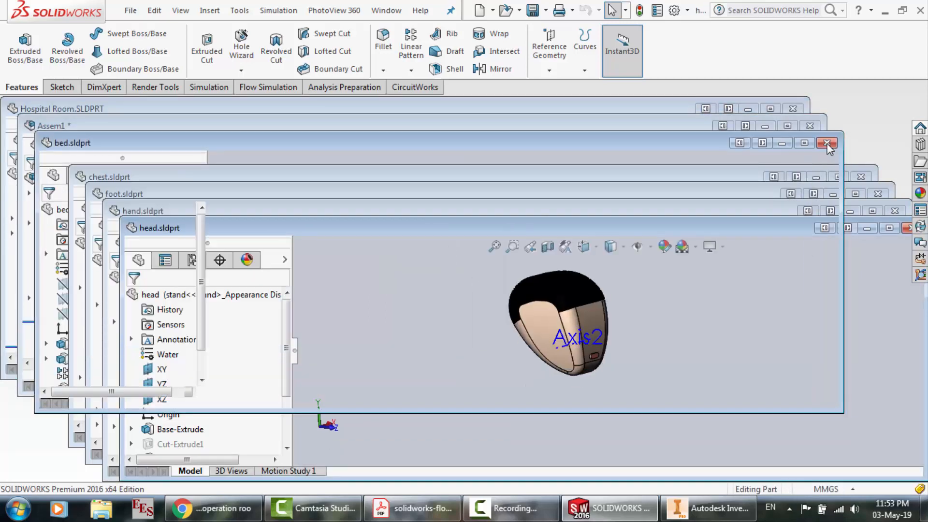
{"action": "left_click", "coordinate": [827, 143]}
Close the head, hand, foot, chest and Hospital Room part documents, keeping the Assem1 assembly open
{"action": "left_click", "coordinate": [811, 127]}
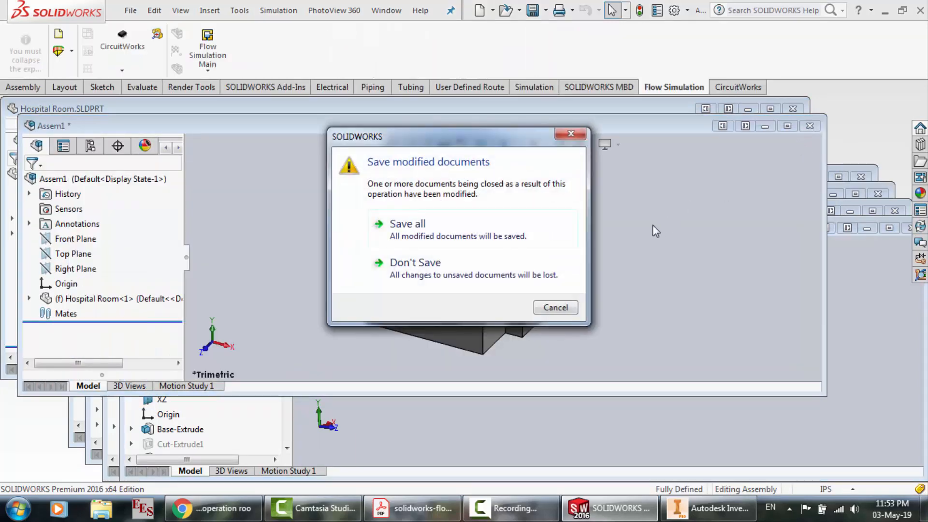
{"action": "left_click", "coordinate": [566, 309]}
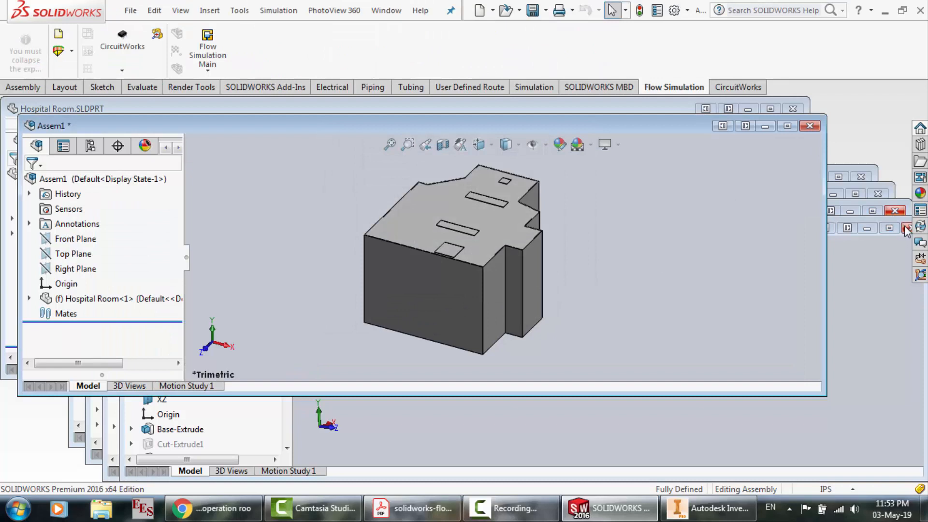
{"action": "left_click", "coordinate": [907, 228]}
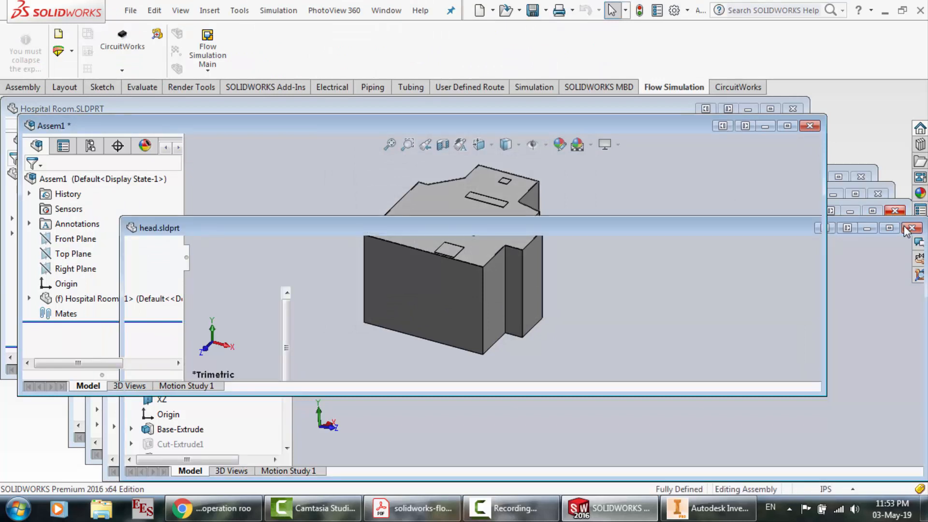
{"action": "left_click", "coordinate": [897, 212]}
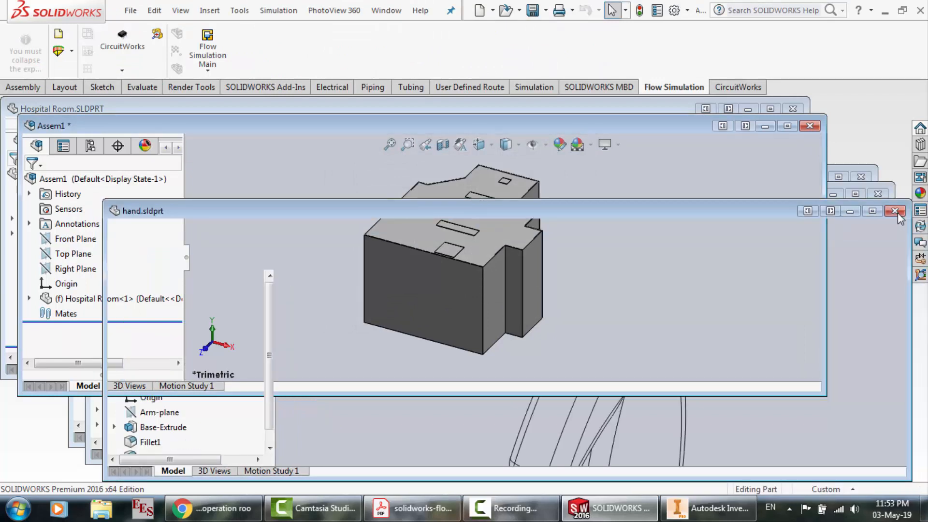
{"action": "left_click", "coordinate": [889, 210]}
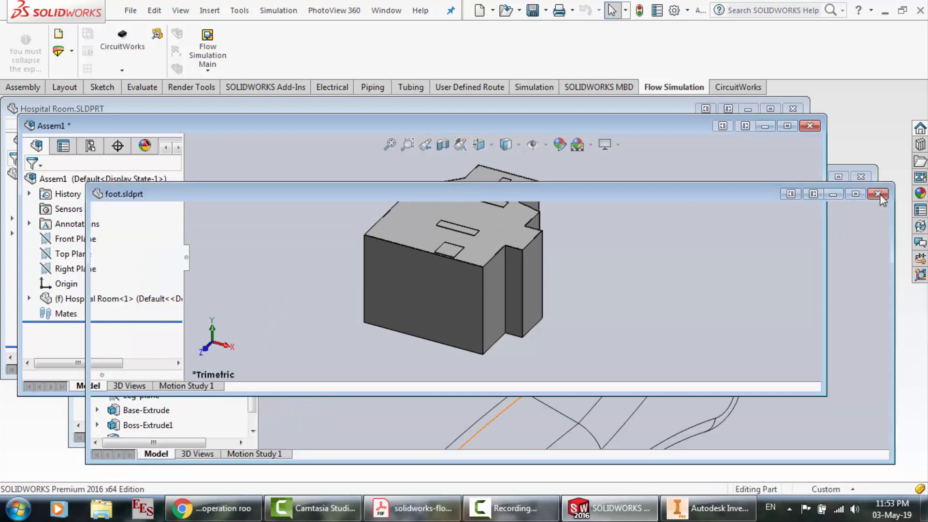
{"action": "left_click", "coordinate": [874, 192]}
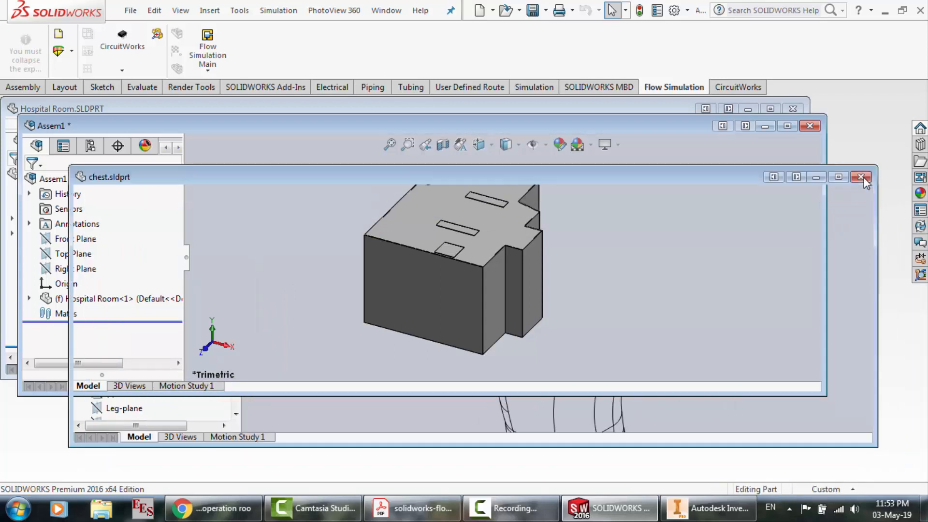
{"action": "left_click", "coordinate": [862, 178]}
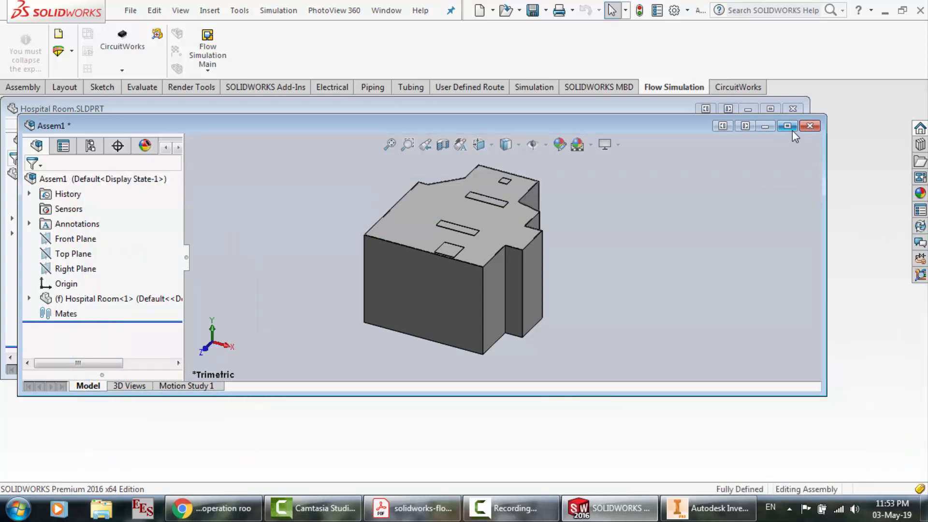
{"action": "left_click", "coordinate": [773, 108]}
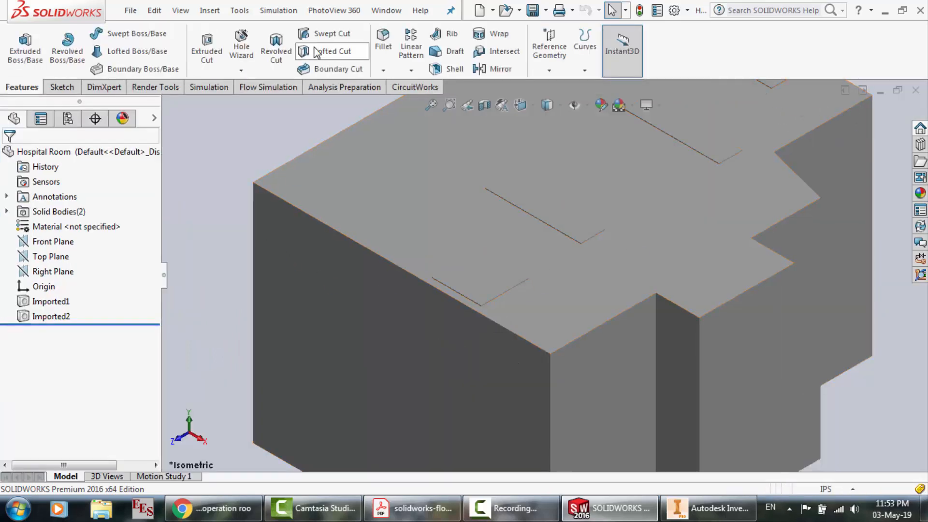
{"action": "left_click", "coordinate": [919, 90]}
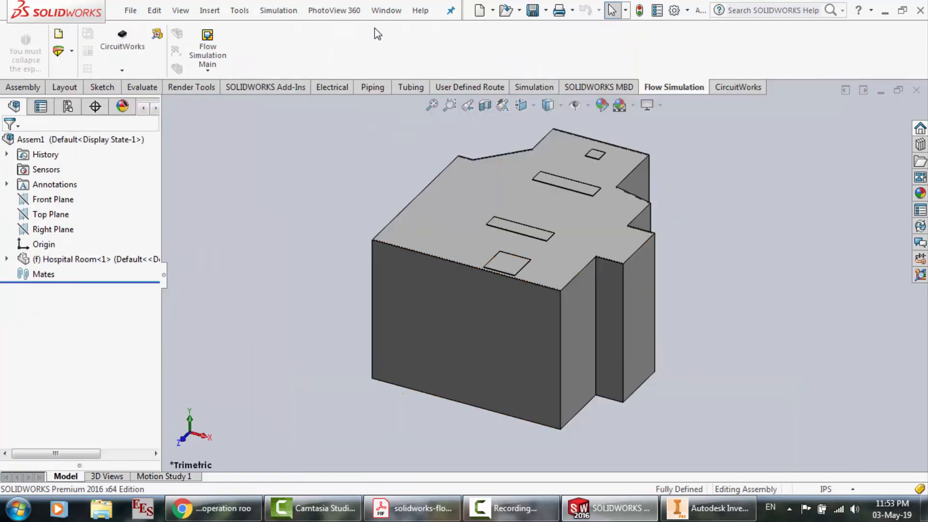
Open the patient.sldasm assembly from the d2 - hospital room folder
{"action": "left_click", "coordinate": [386, 10]}
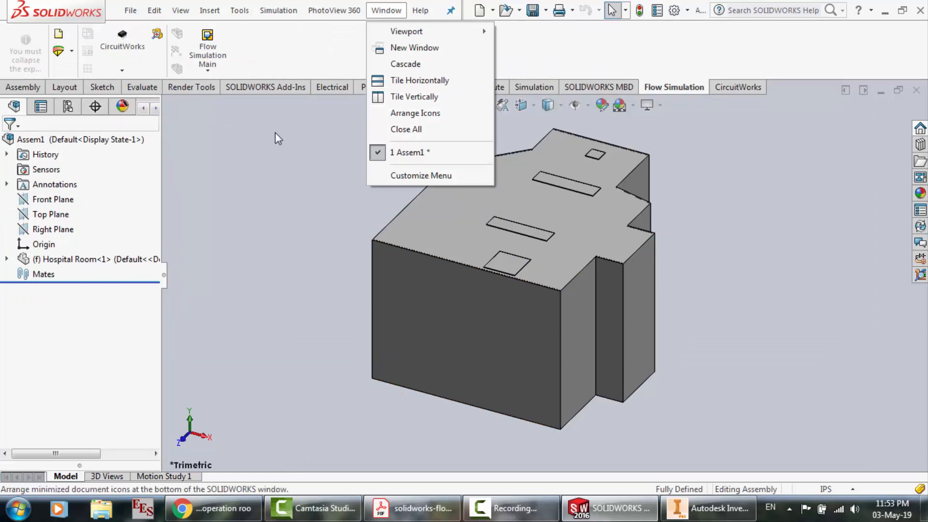
{"action": "left_click", "coordinate": [143, 31]}
{"action": "left_click", "coordinate": [130, 11]}
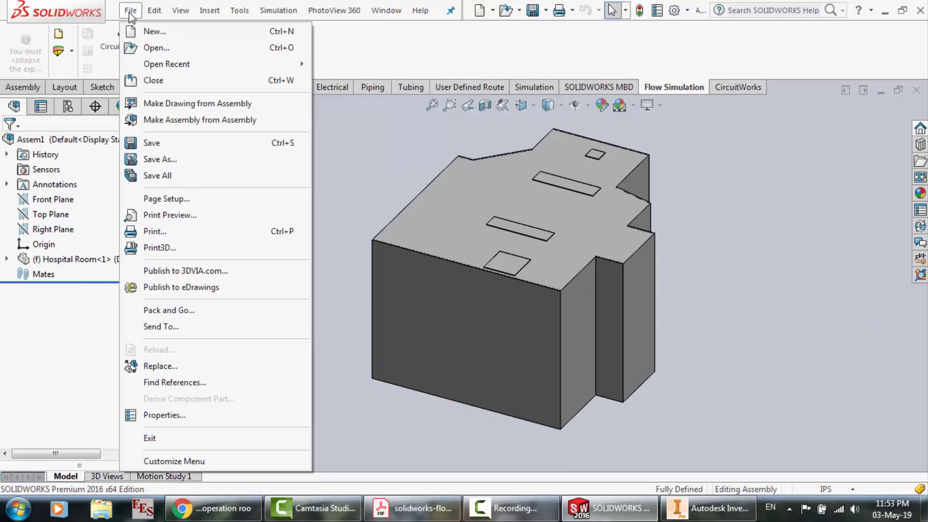
{"action": "left_click", "coordinate": [153, 49]}
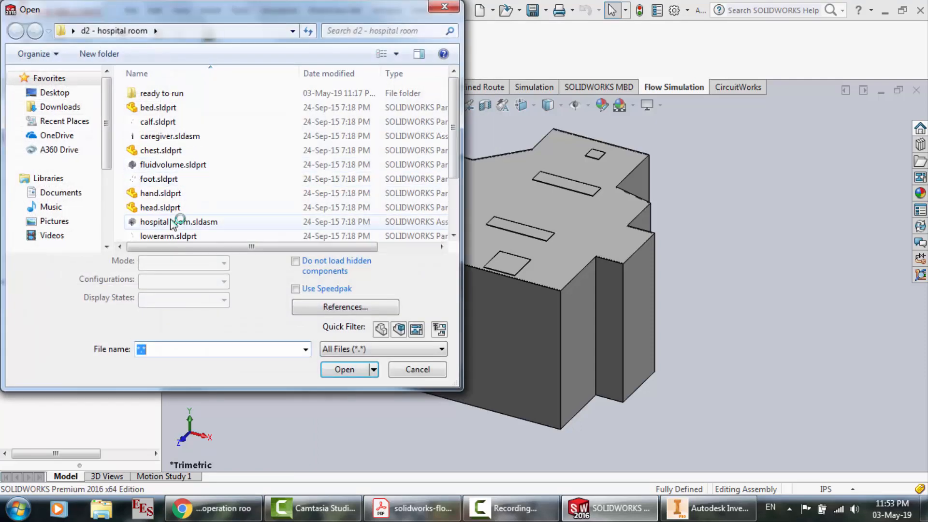
{"action": "left_click", "coordinate": [171, 165]}
{"action": "scroll", "coordinate": [179, 206], "scroll_direction": "down", "scroll_amount": 1}
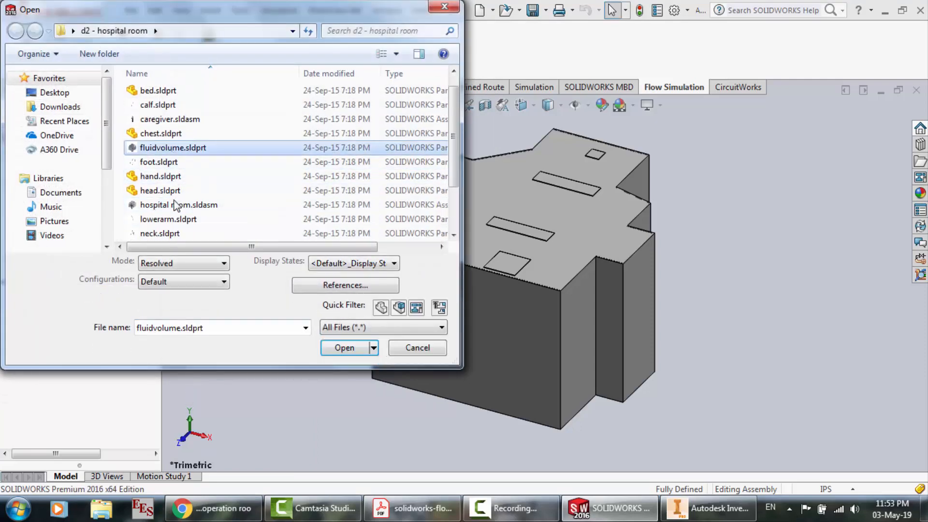
{"action": "scroll", "coordinate": [174, 205], "scroll_direction": "down", "scroll_amount": 1}
{"action": "left_click", "coordinate": [165, 206]}
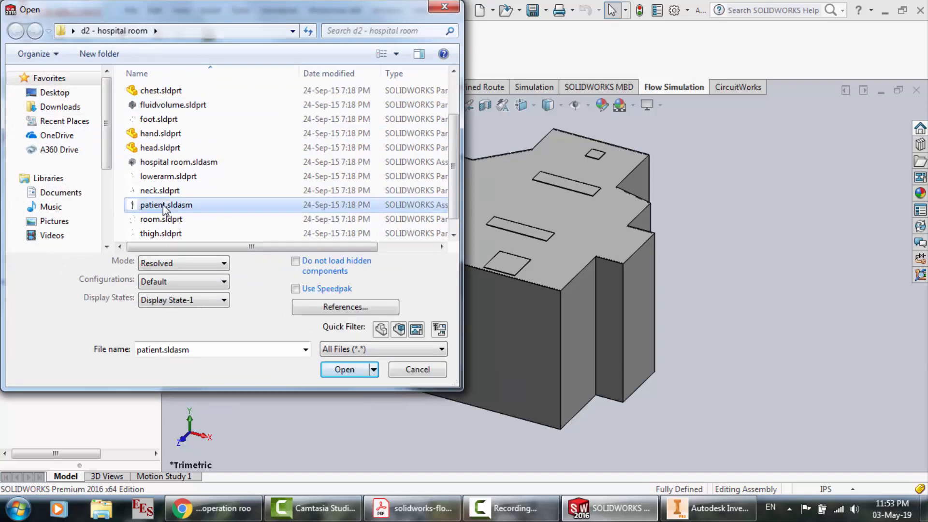
{"action": "double_click", "coordinate": [192, 206]}
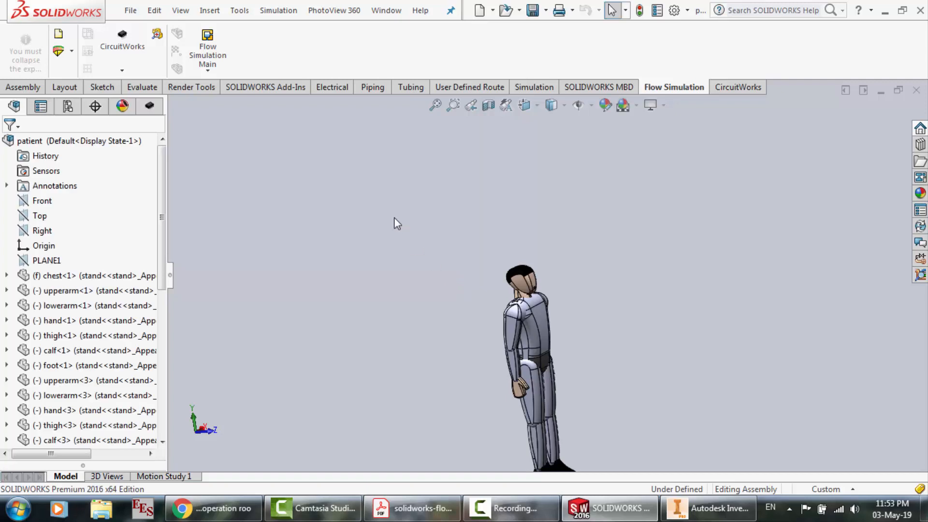
Return to the Assem1 assembly and change its display style to Wireframe
{"action": "scroll", "coordinate": [394, 204], "scroll_direction": "up", "scroll_amount": 4}
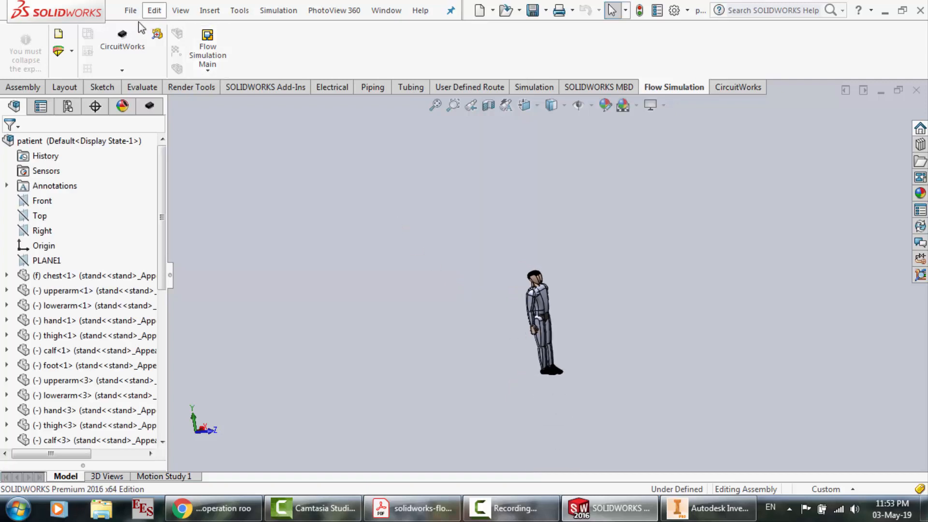
{"action": "left_click", "coordinate": [387, 10]}
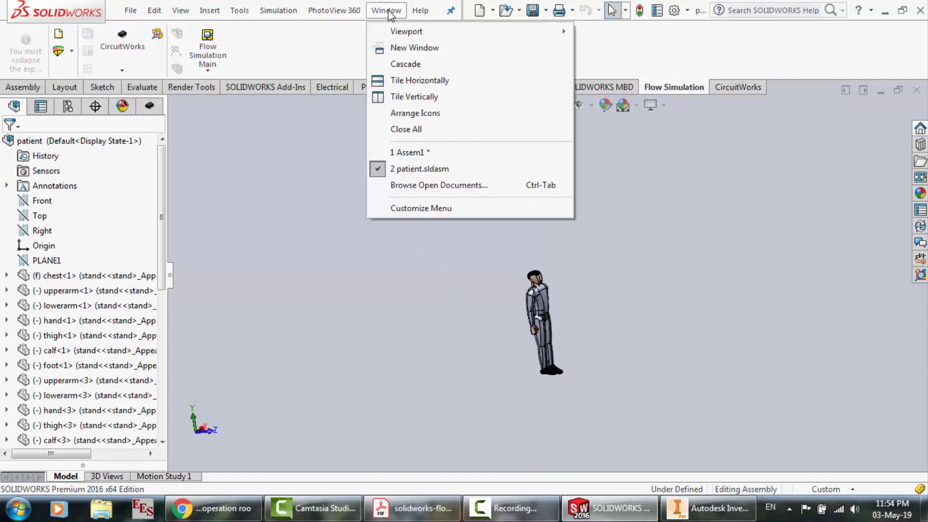
{"action": "left_click", "coordinate": [419, 154]}
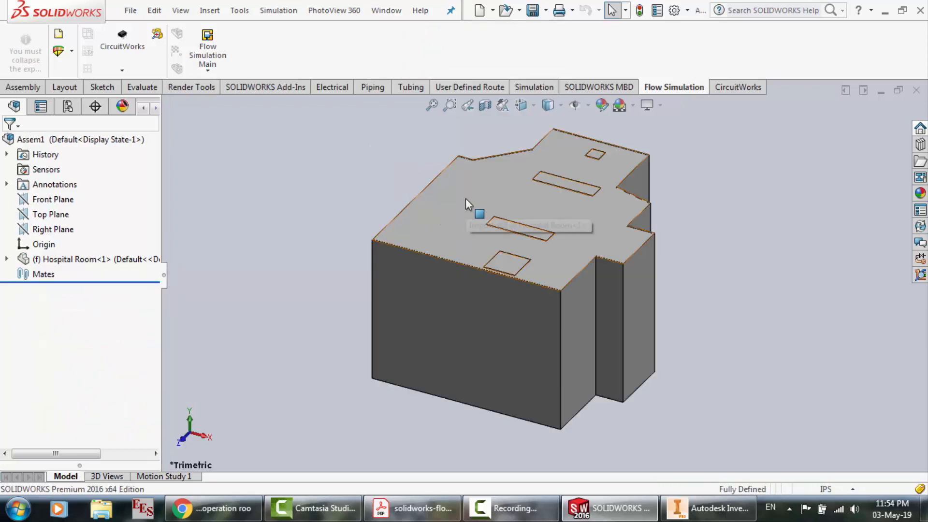
{"action": "left_click", "coordinate": [548, 104]}
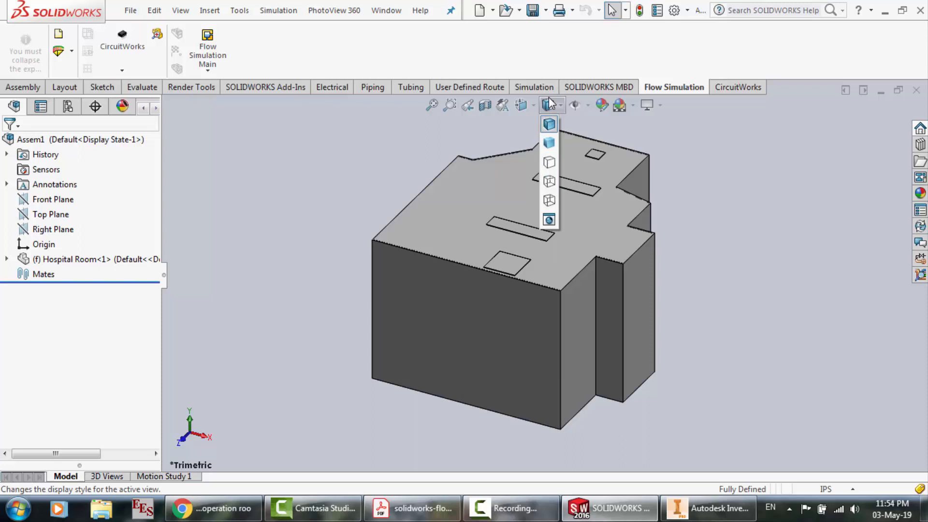
{"action": "left_click", "coordinate": [549, 200]}
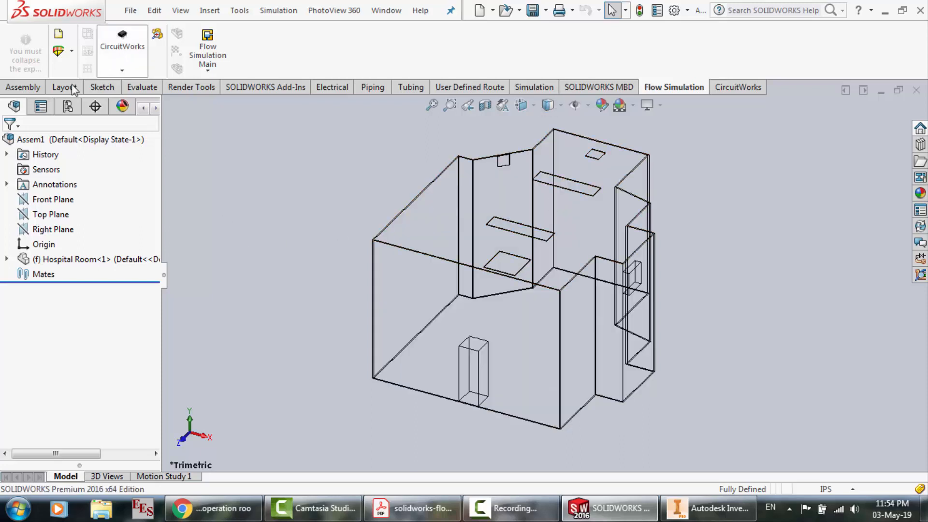
Insert the patient assembly as a component and place it outside the room, beside its front corner
{"action": "left_click", "coordinate": [25, 88]}
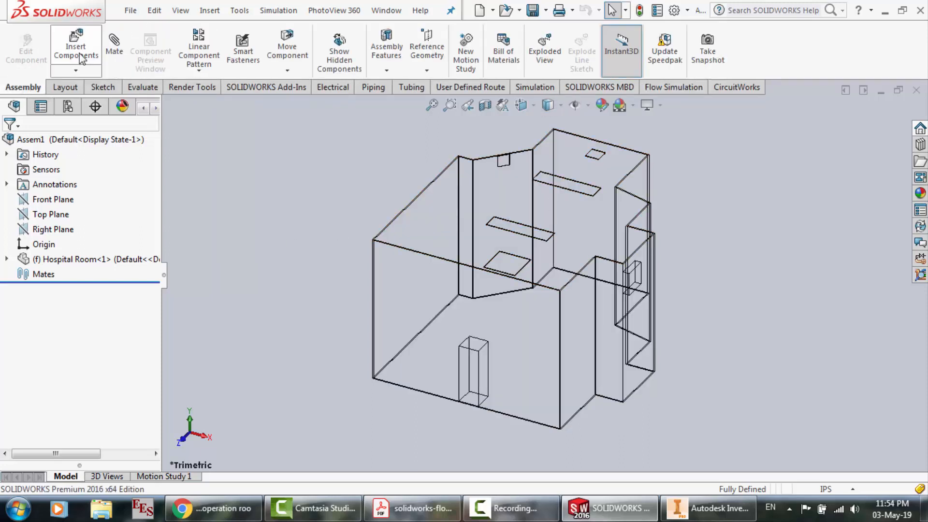
{"action": "left_click", "coordinate": [77, 48]}
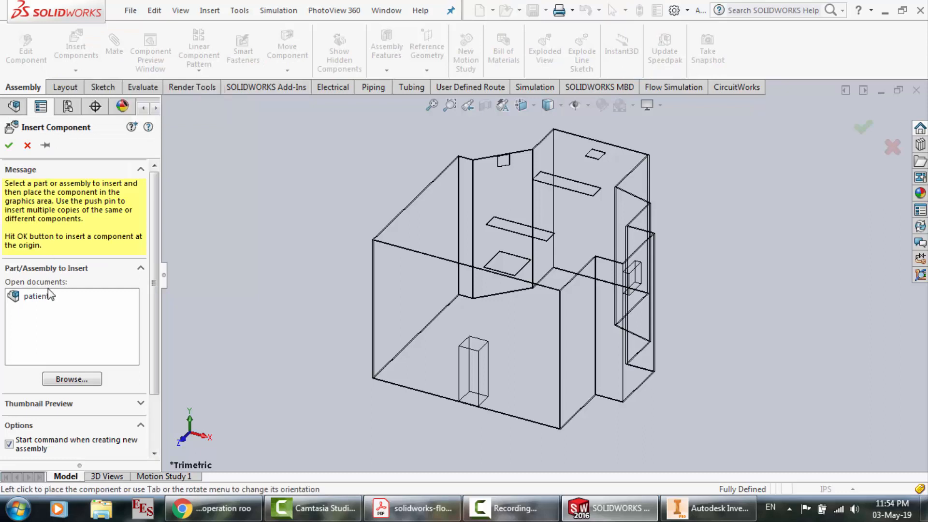
{"action": "left_click", "coordinate": [42, 297]}
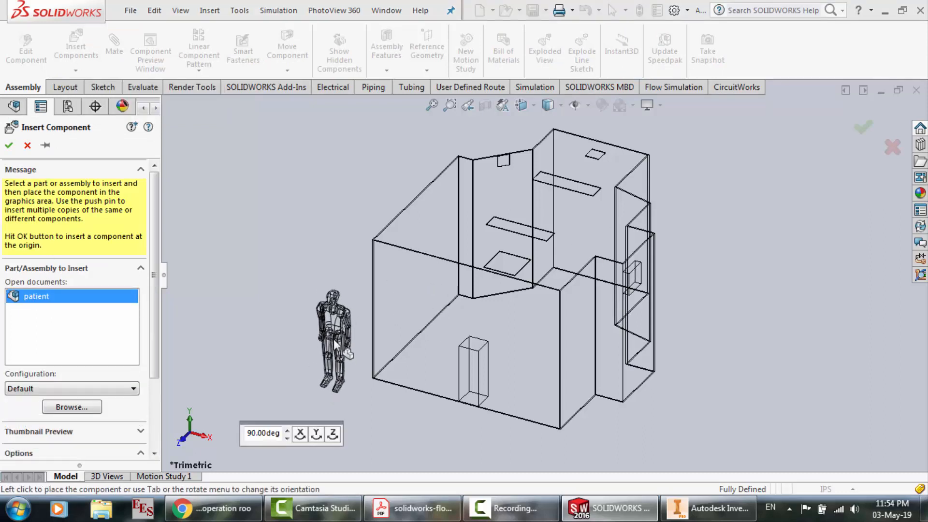
{"action": "left_click", "coordinate": [334, 343]}
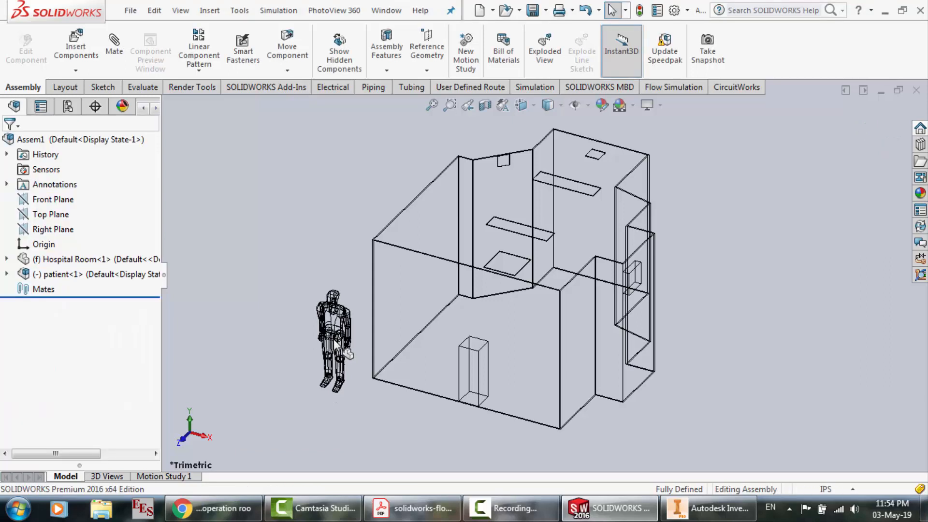
Open the bed.sldprt part from the d2 - hospital room folder
{"action": "left_click", "coordinate": [135, 12]}
{"action": "left_click", "coordinate": [147, 49]}
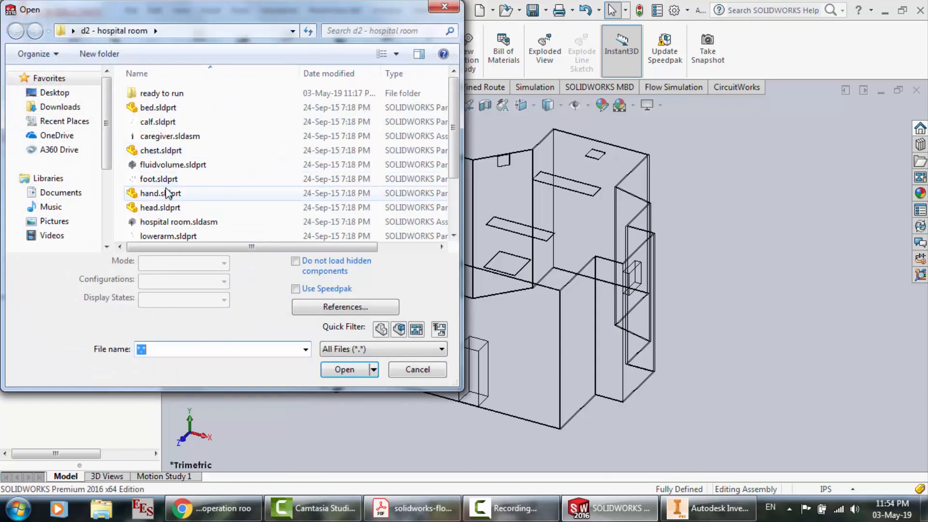
{"action": "double_click", "coordinate": [158, 107]}
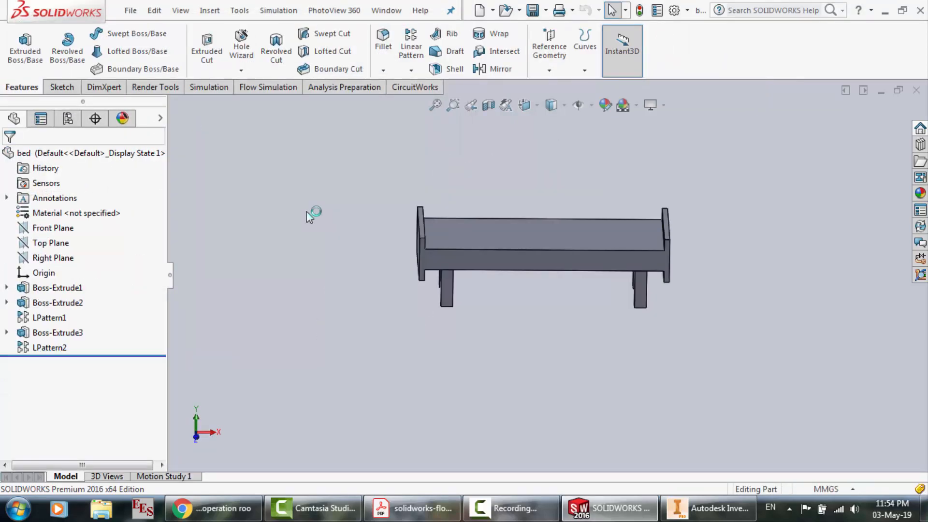
Return to the Assem1 assembly and insert the bed part inside the hospital room
{"action": "left_click", "coordinate": [131, 11]}
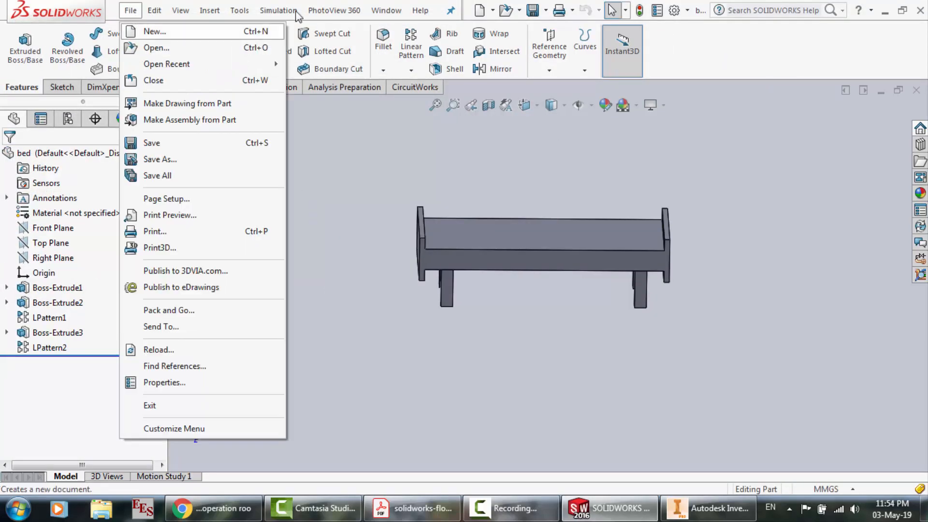
{"action": "left_click", "coordinate": [387, 12]}
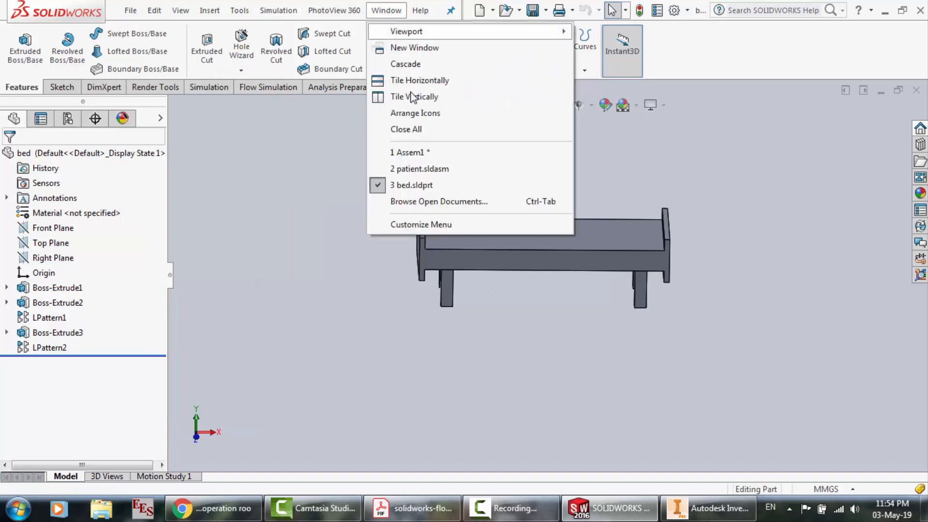
{"action": "left_click", "coordinate": [416, 153]}
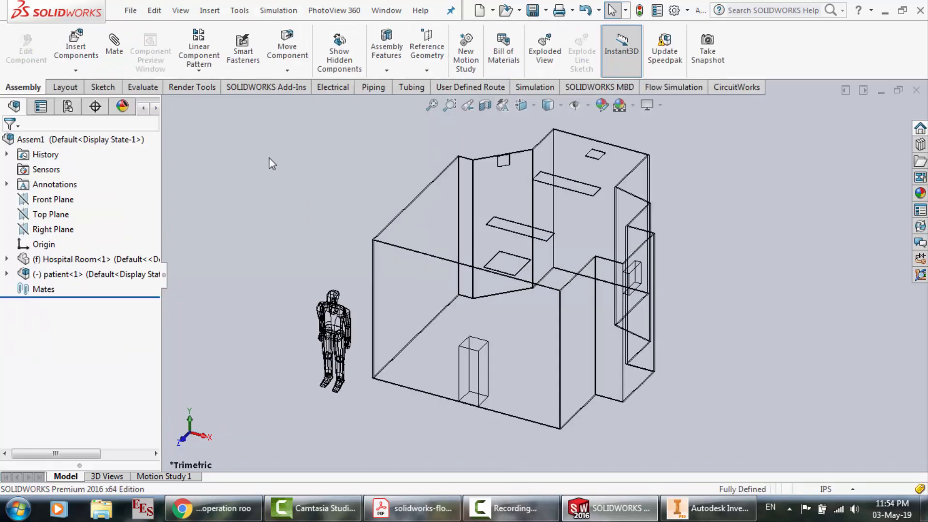
{"action": "left_click", "coordinate": [76, 46]}
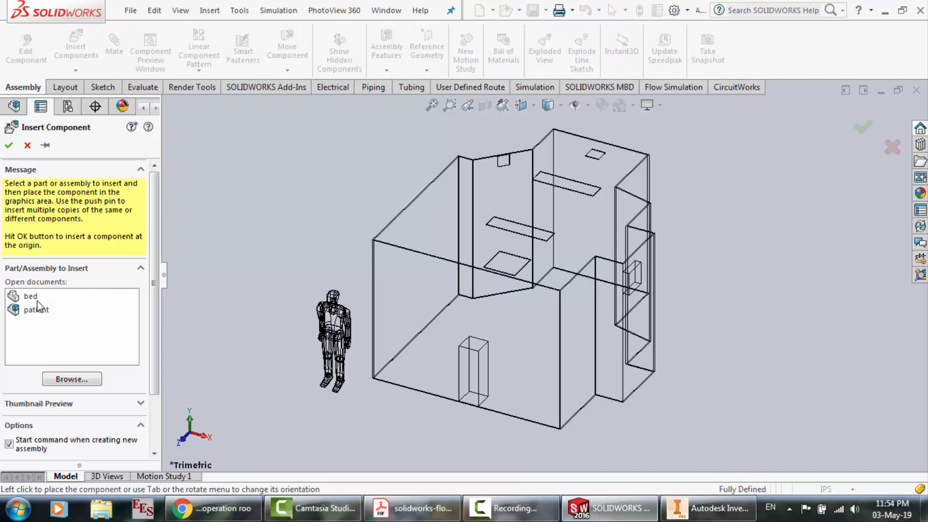
{"action": "left_click", "coordinate": [34, 298]}
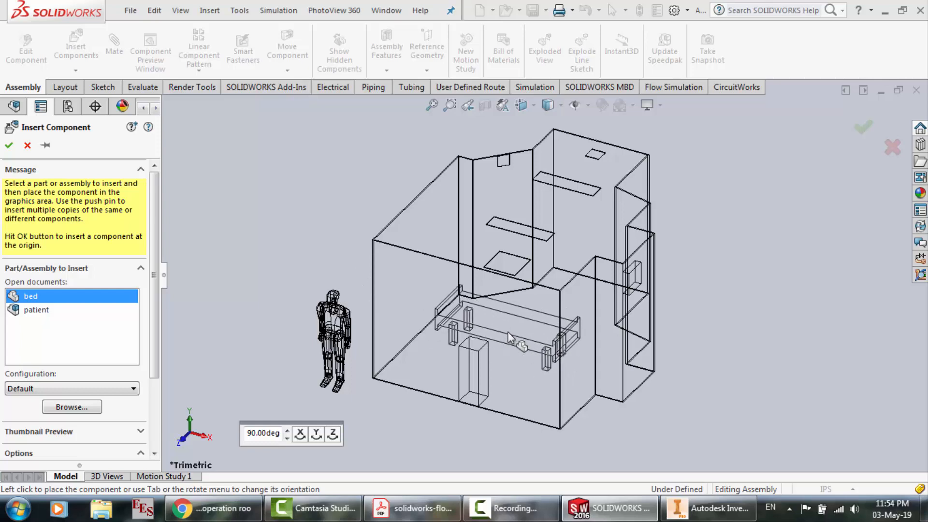
{"action": "left_click", "coordinate": [508, 336]}
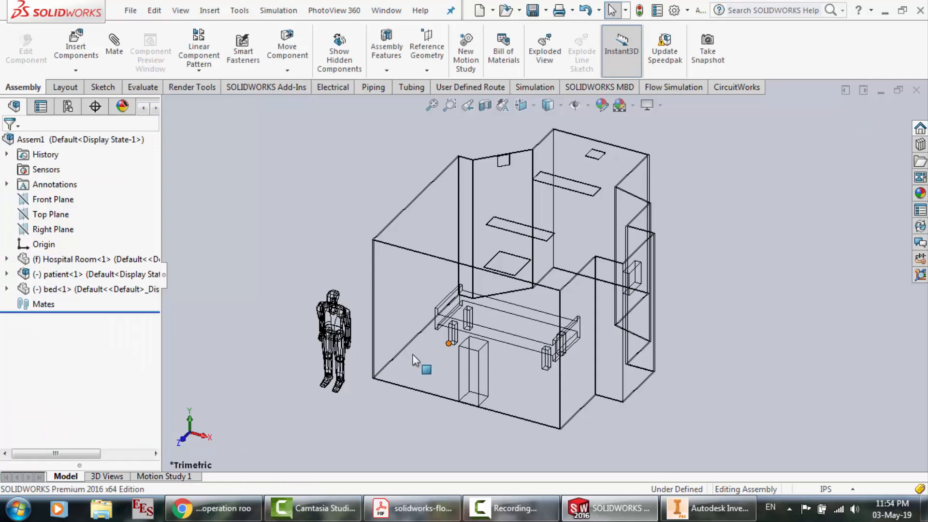
Hide the Hospital Room component in the assembly
{"action": "scroll", "coordinate": [415, 362], "scroll_direction": "down", "scroll_amount": 2}
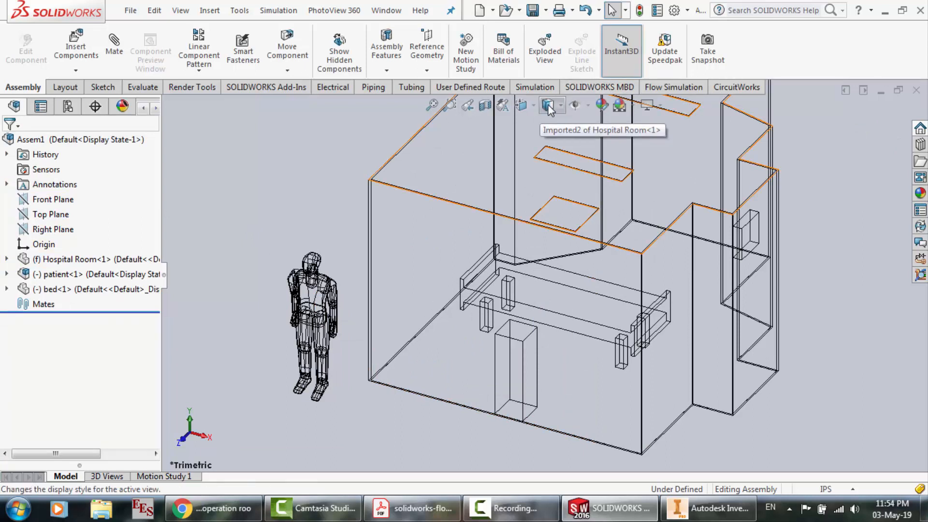
{"action": "left_click", "coordinate": [423, 228]}
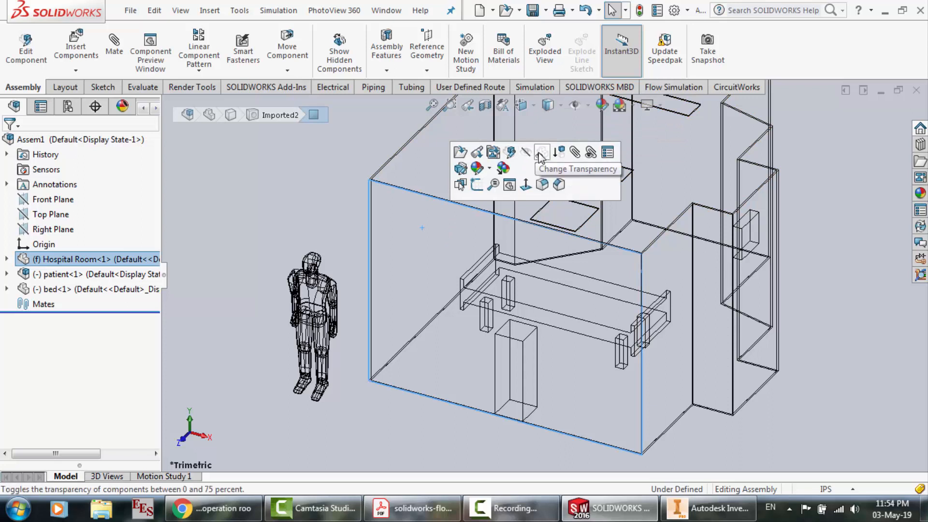
{"action": "left_click", "coordinate": [527, 153]}
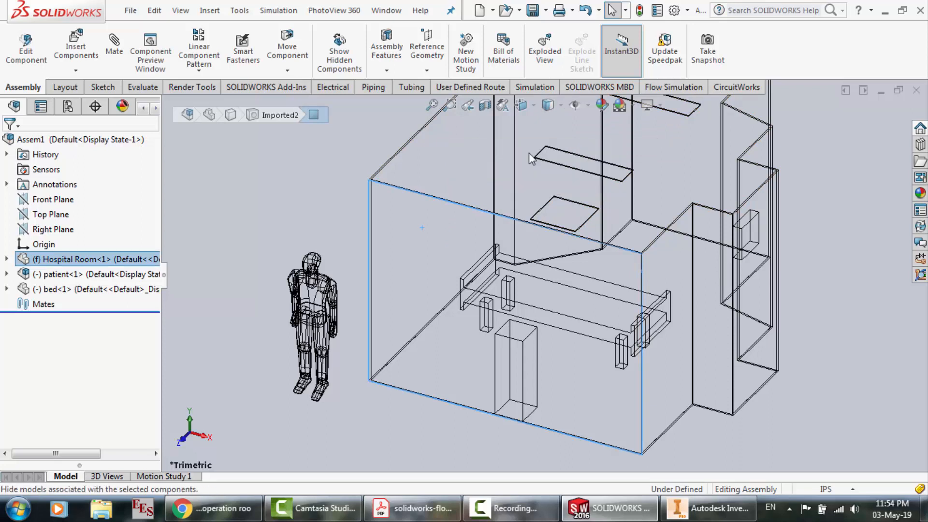
Set the display style to Shaded With Edges and move the bed clear of the standing patient
{"action": "left_click", "coordinate": [548, 108]}
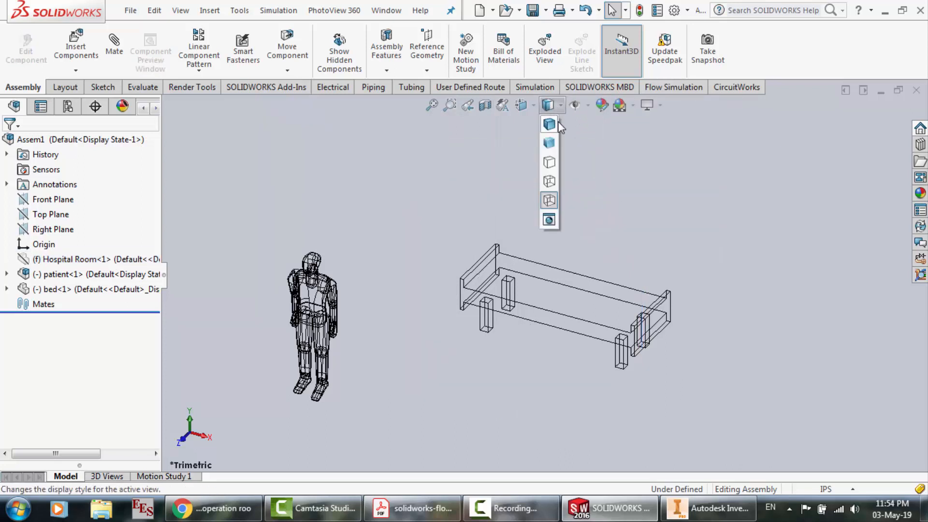
{"action": "left_click", "coordinate": [554, 126]}
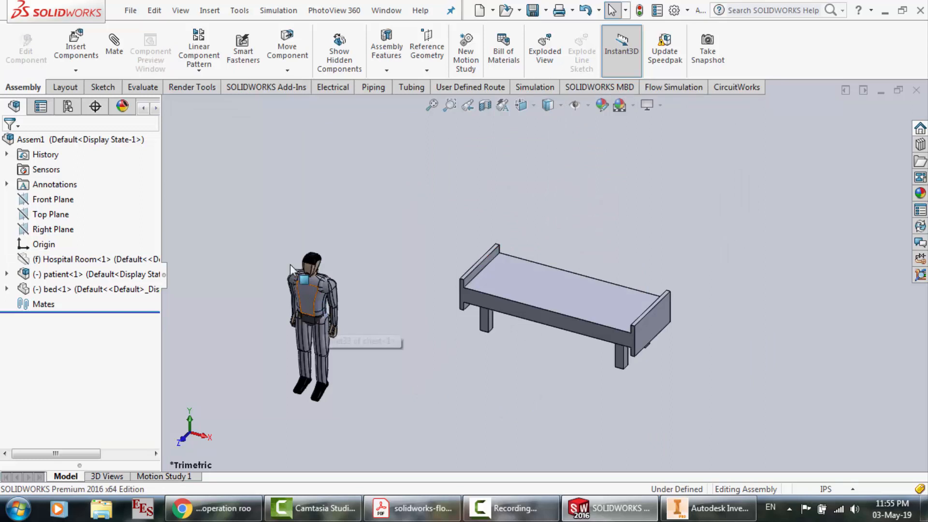
{"action": "left_click_drag", "start_coordinate": [539, 296], "coordinate": [412, 317]}
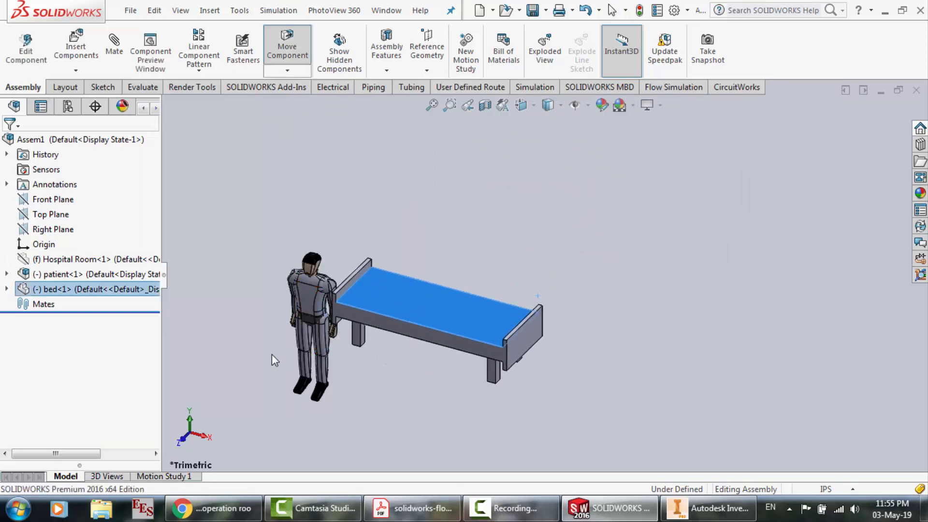
{"action": "scroll", "coordinate": [272, 354], "scroll_direction": "down", "scroll_amount": 2}
{"action": "left_click_drag", "start_coordinate": [508, 250], "coordinate": [574, 211]}
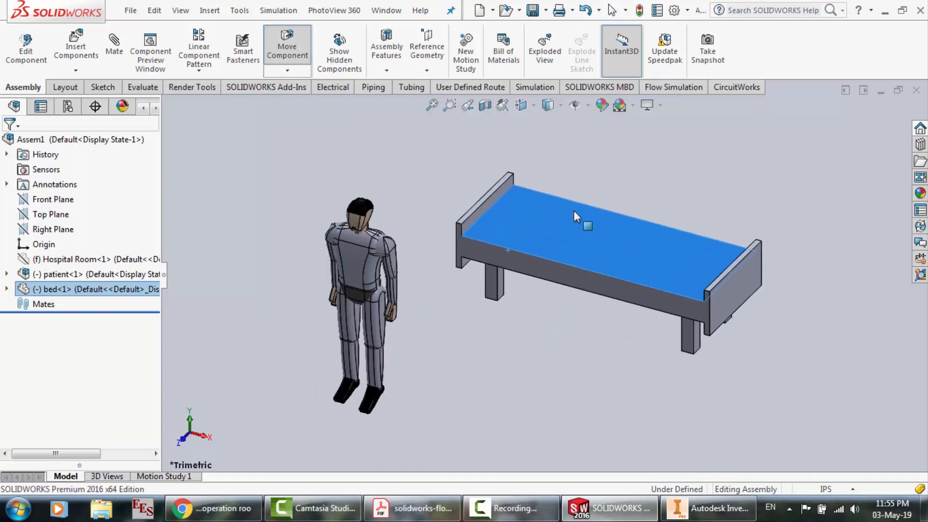
Select the whole patient and rotate it by Delta XYZ with a Delta Z of 90°
{"action": "left_click", "coordinate": [307, 186]}
{"action": "left_click_drag", "start_coordinate": [283, 184], "coordinate": [409, 420]}
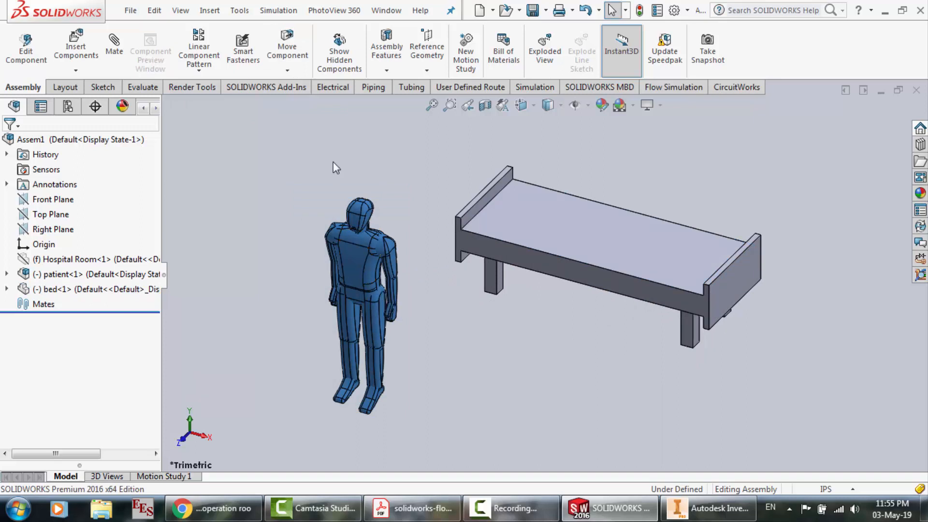
{"action": "left_click", "coordinate": [211, 10]}
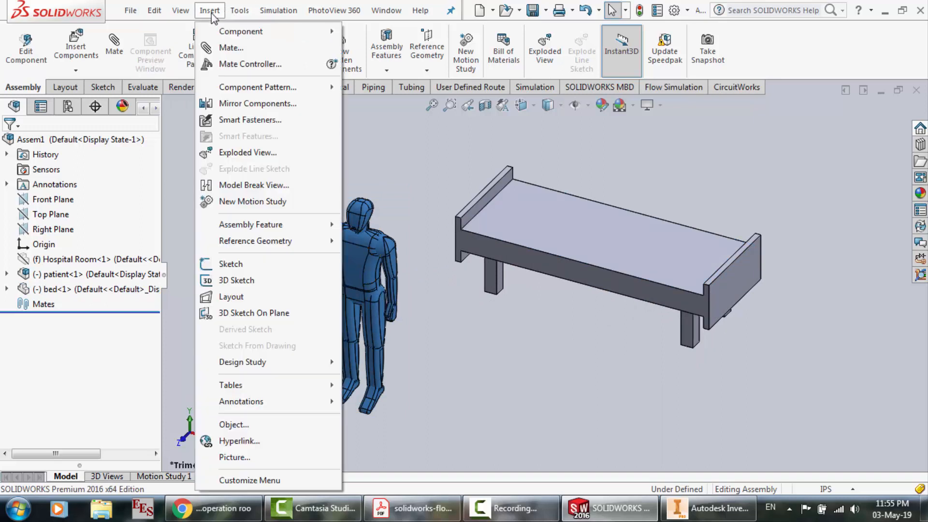
{"action": "left_click", "coordinate": [239, 11]}
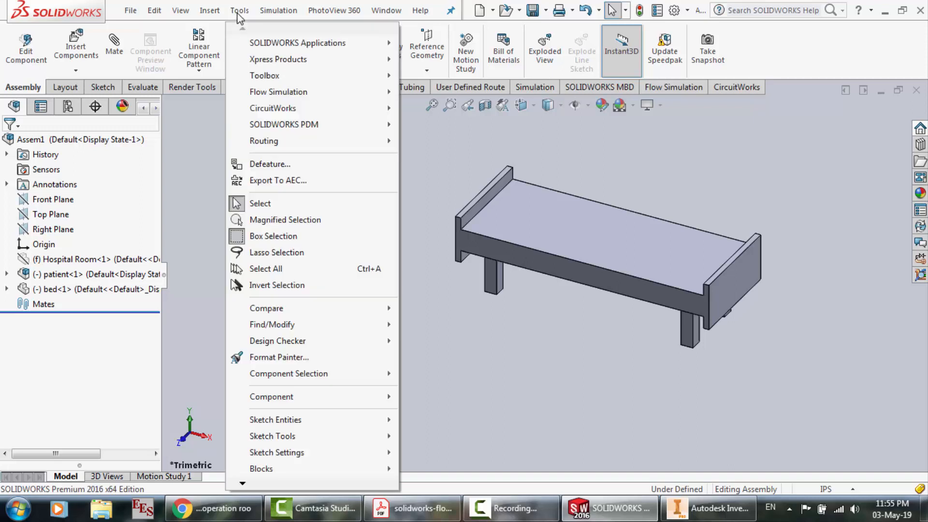
{"action": "mouse_move", "coordinate": [300, 404]}
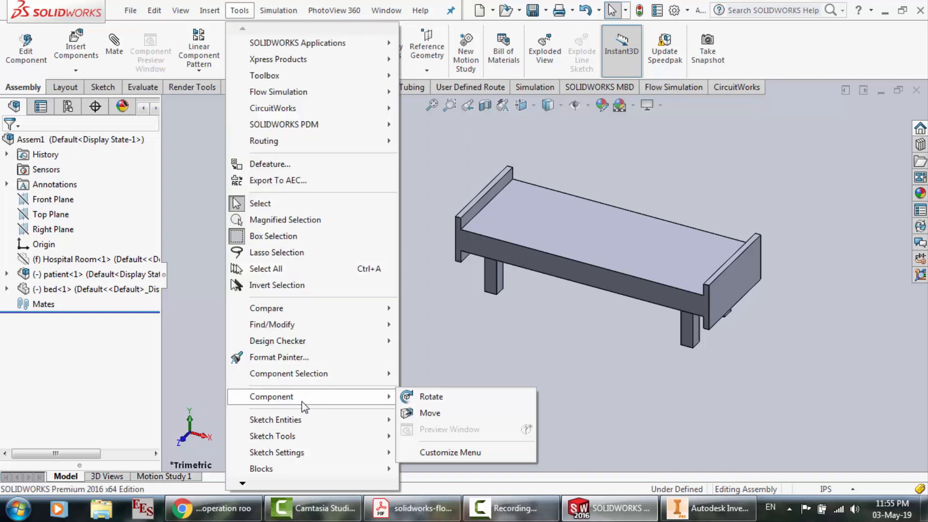
{"action": "left_click", "coordinate": [435, 397]}
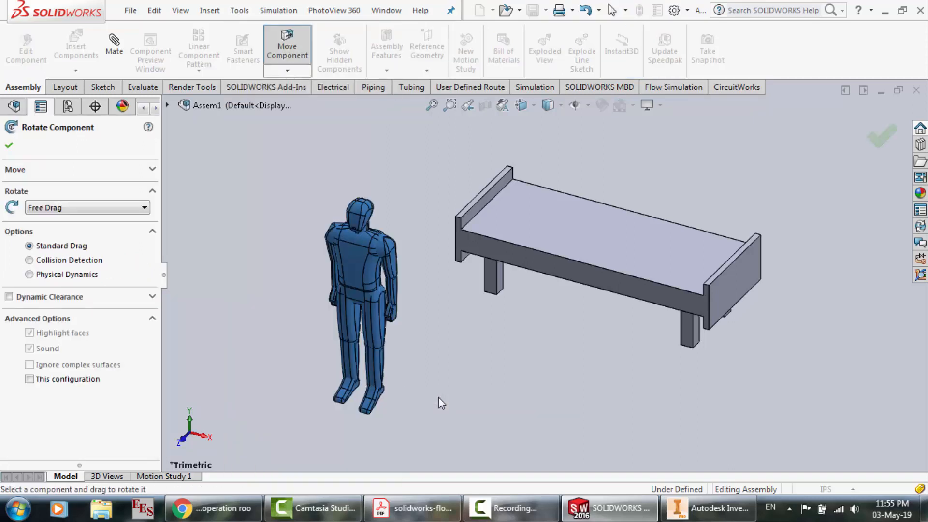
{"action": "left_click", "coordinate": [79, 213]}
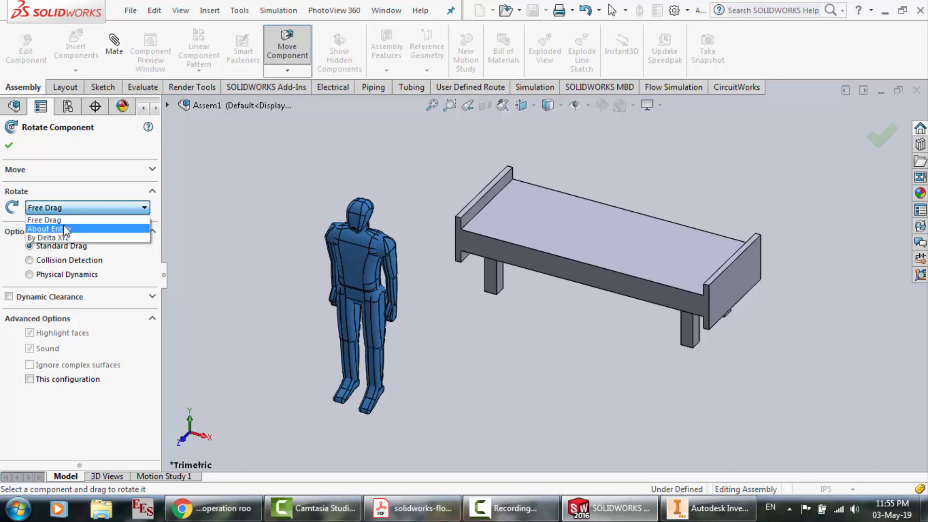
{"action": "left_click", "coordinate": [69, 238]}
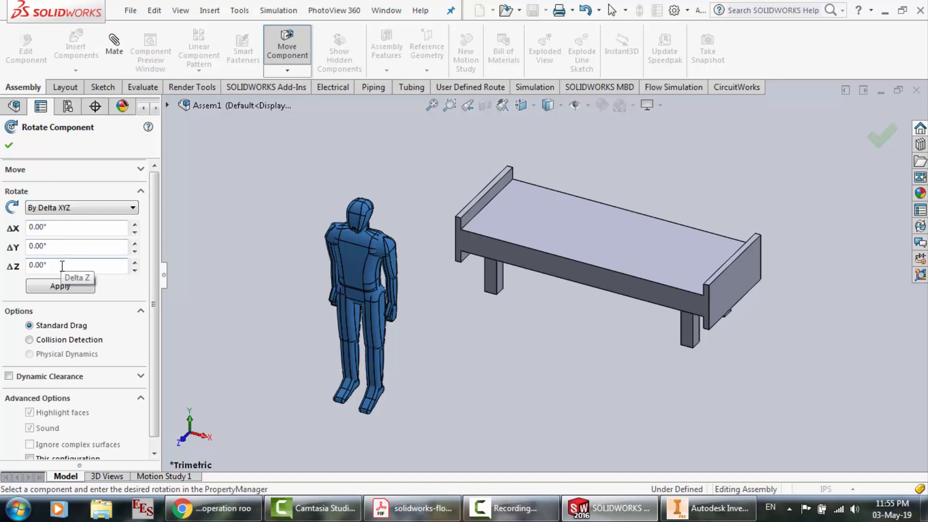
{"action": "left_click_drag", "start_coordinate": [62, 266], "coordinate": [24, 265]}
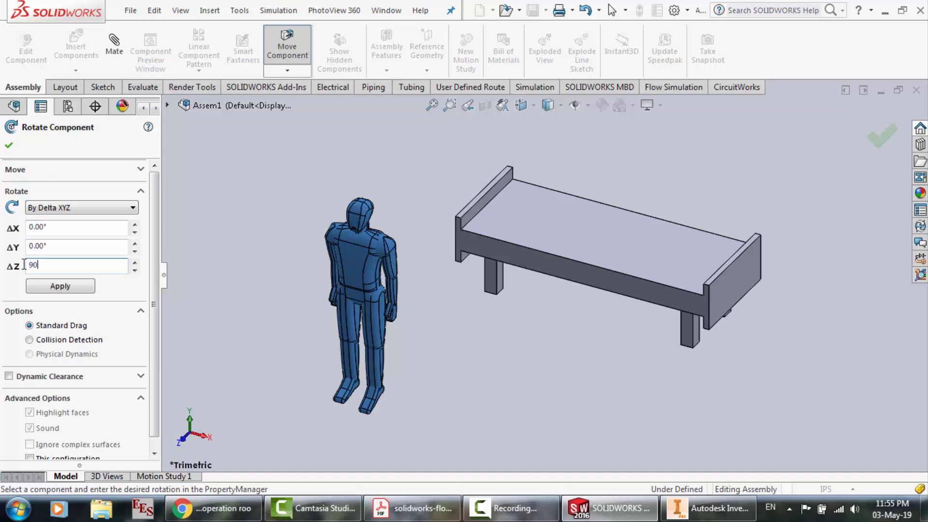
{"action": "key", "text": "Return"}
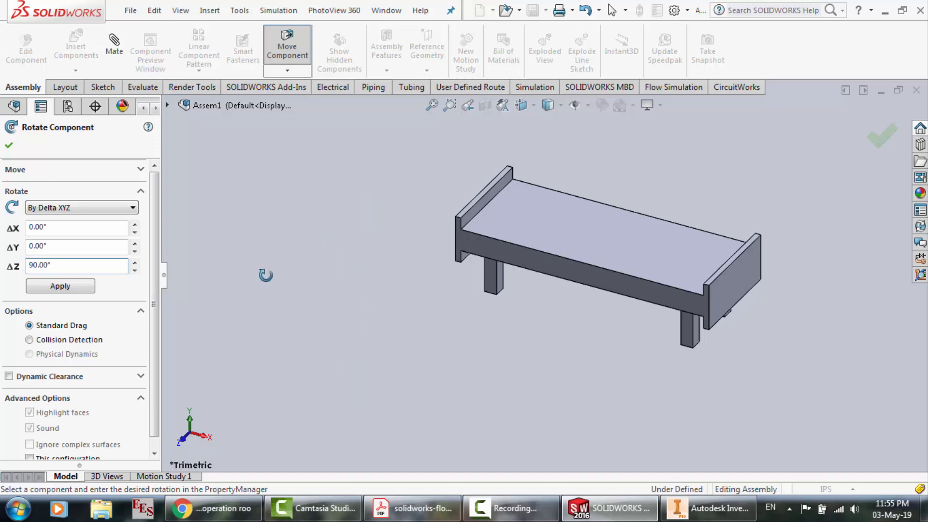
{"action": "key", "text": "f"}
{"action": "scroll", "coordinate": [521, 345], "scroll_direction": "down", "scroll_amount": 5}
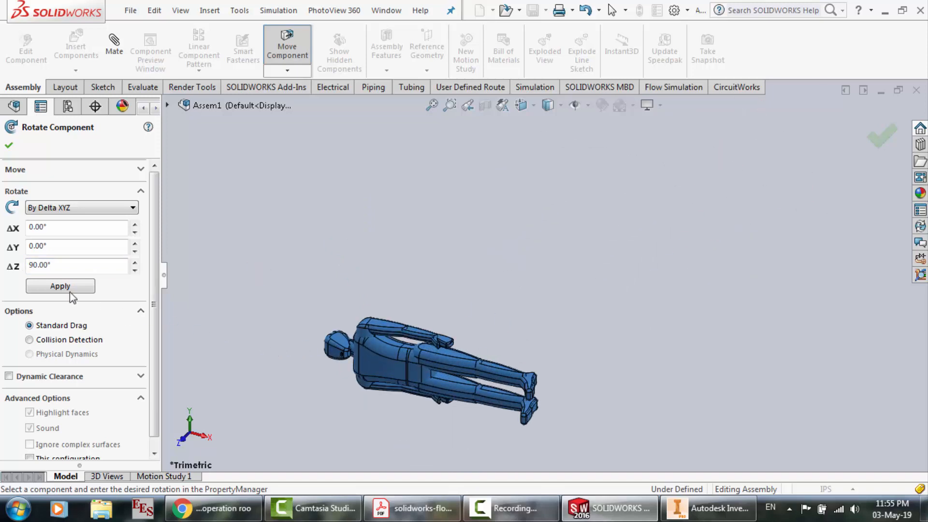
Rotate the patient with Delta X 90° and Delta Z 90°, and again with Delta X -90° and Delta Z 90°
{"action": "type", "text": "9"}
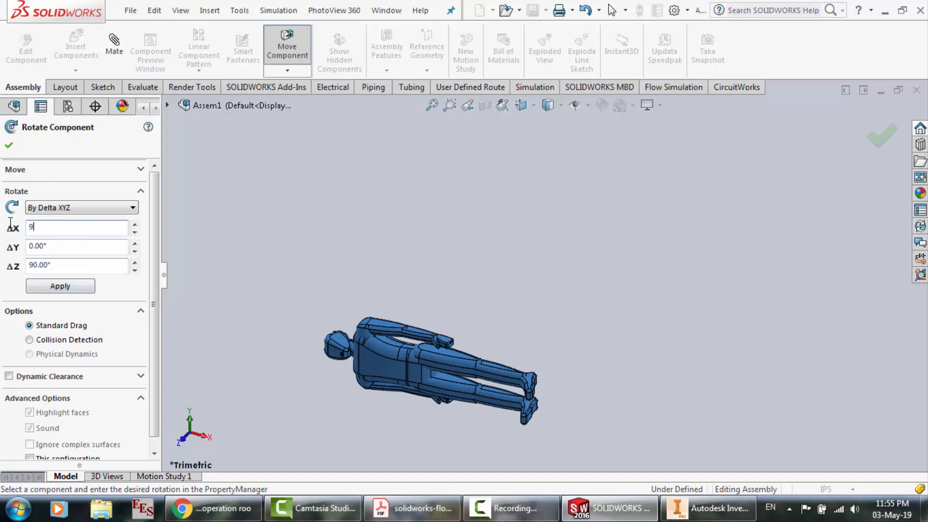
{"action": "type", "text": "0"}
{"action": "key", "text": "Return"}
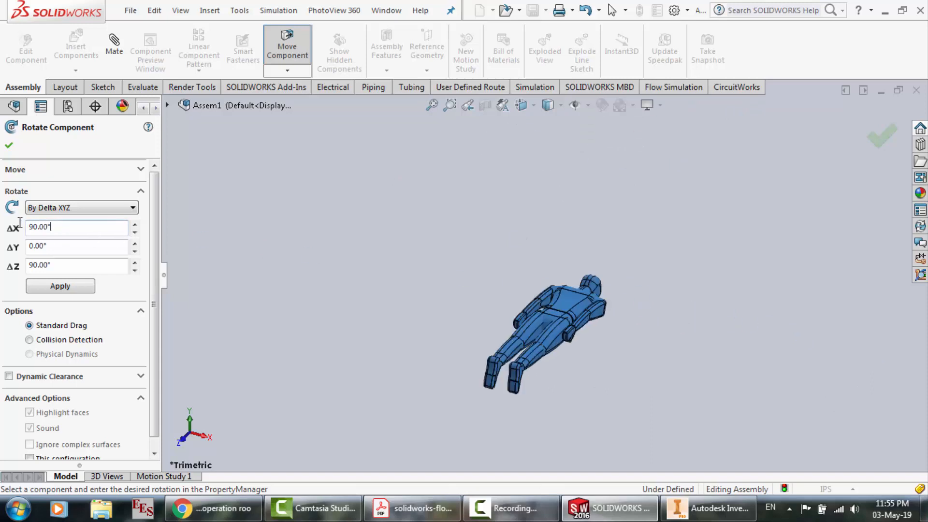
{"action": "key", "text": "Return"}
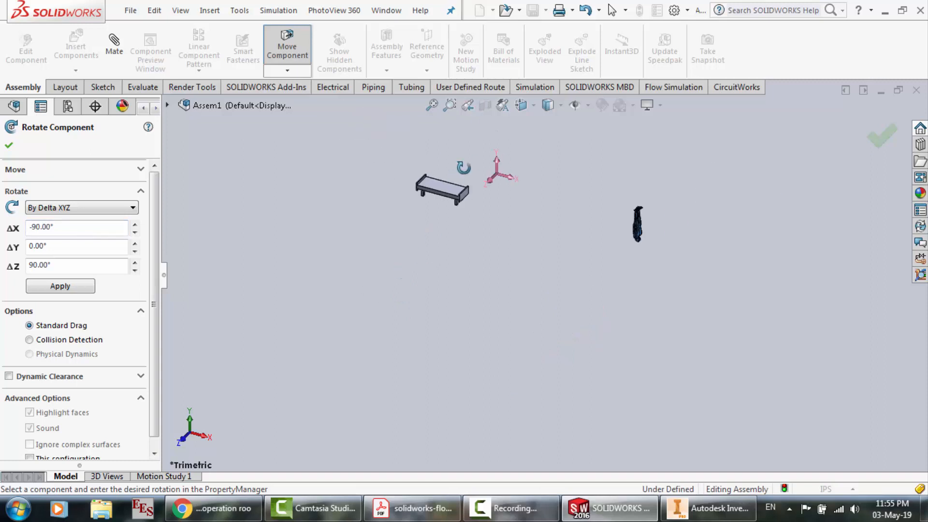
{"action": "scroll", "coordinate": [464, 168], "scroll_direction": "down", "scroll_amount": 3}
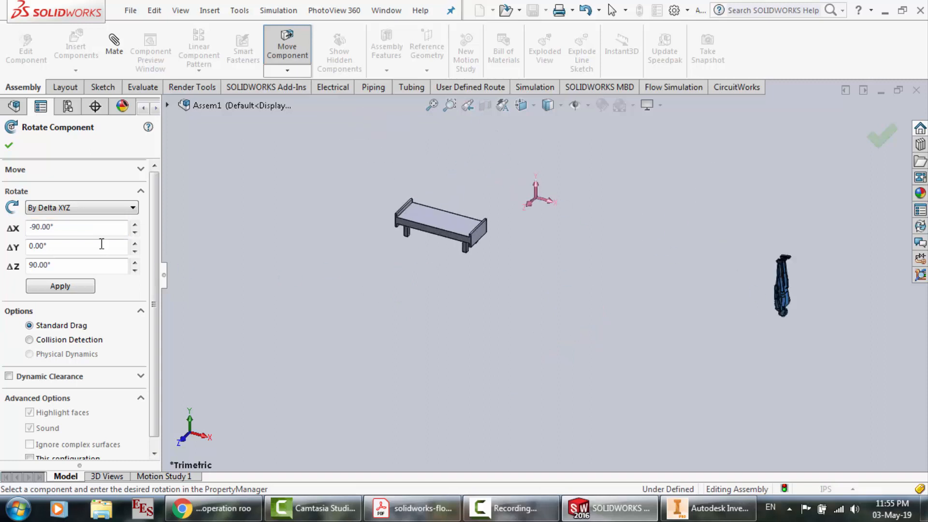
Rotate the patient by Delta X 180° with Delta Z 90° and check its orientation up close
{"action": "left_click_drag", "start_coordinate": [78, 228], "coordinate": [32, 227]}
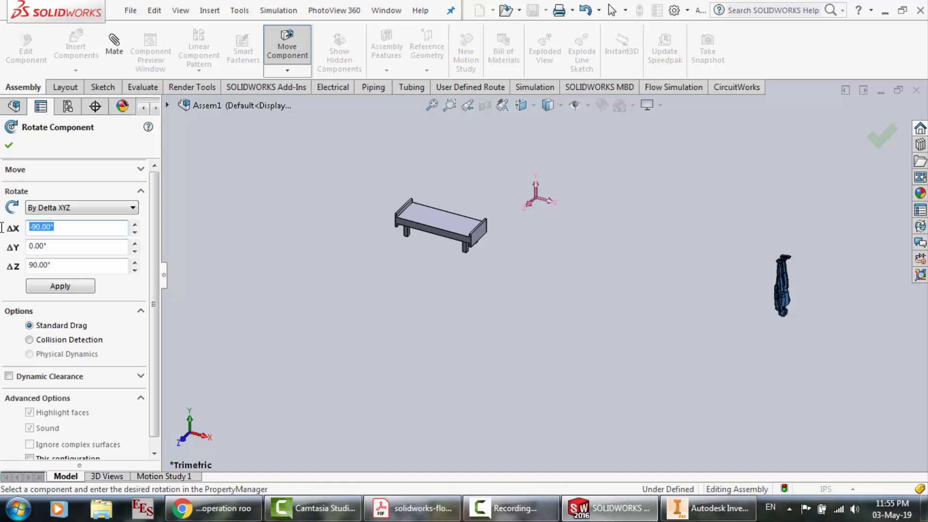
{"action": "type", "text": "180"}
{"action": "key", "text": "Return"}
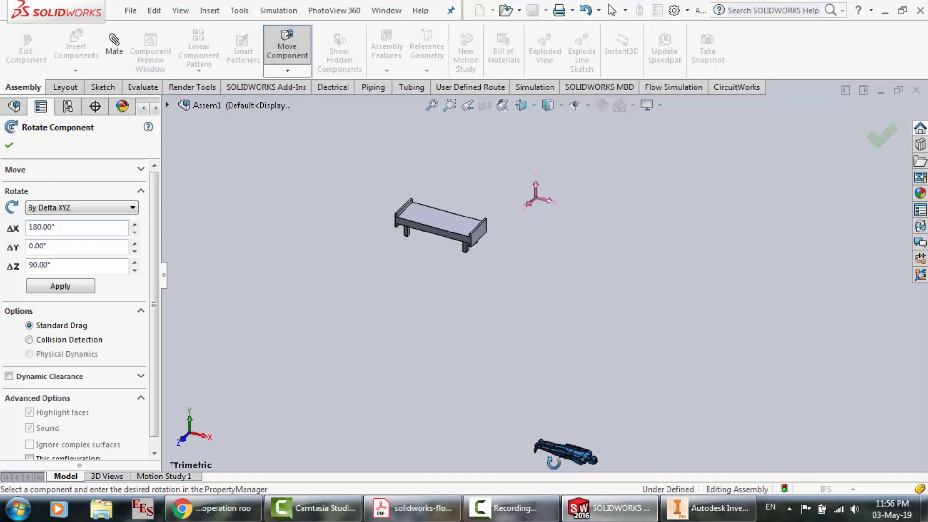
{"action": "scroll", "coordinate": [579, 465], "scroll_direction": "down", "scroll_amount": 3}
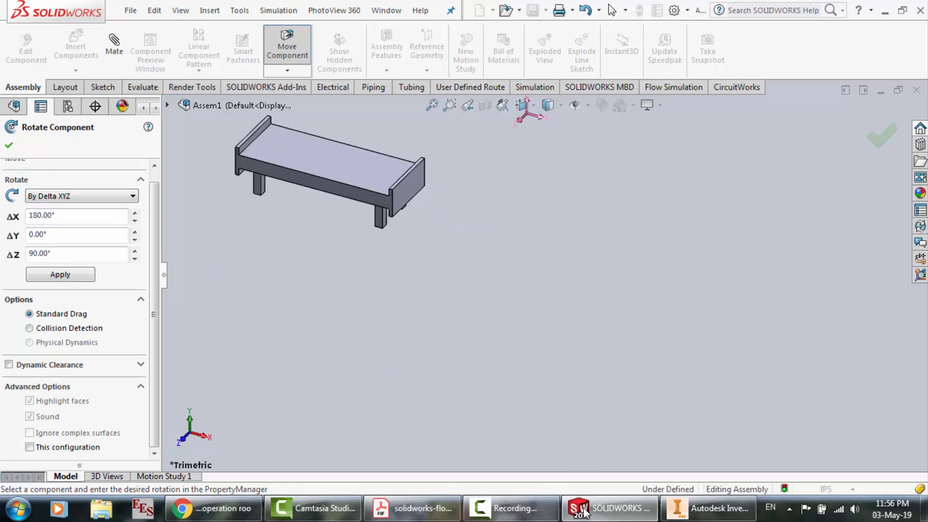
{"action": "scroll", "coordinate": [541, 299], "scroll_direction": "up", "scroll_amount": 3}
{"action": "scroll", "coordinate": [566, 403], "scroll_direction": "down", "scroll_amount": 2}
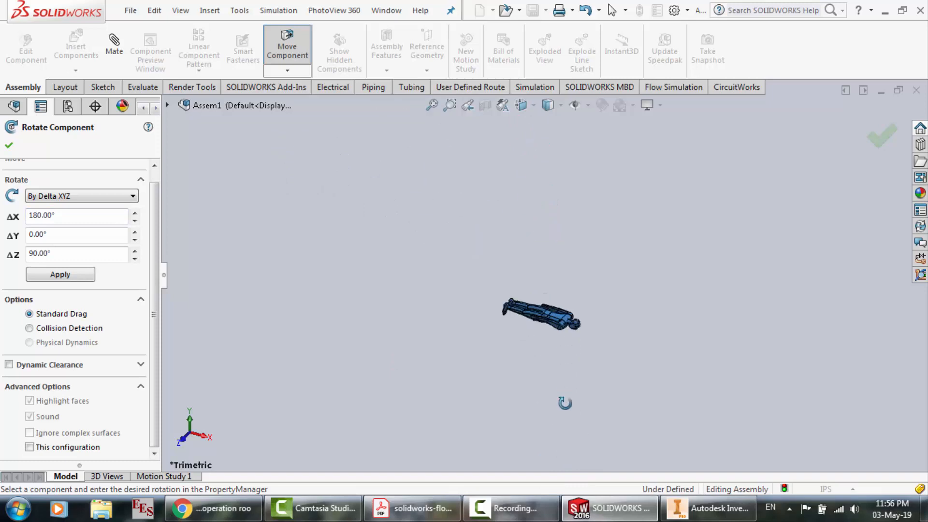
{"action": "scroll", "coordinate": [561, 305], "scroll_direction": "down", "scroll_amount": 4}
{"action": "scroll", "coordinate": [561, 304], "scroll_direction": "down", "scroll_amount": 2}
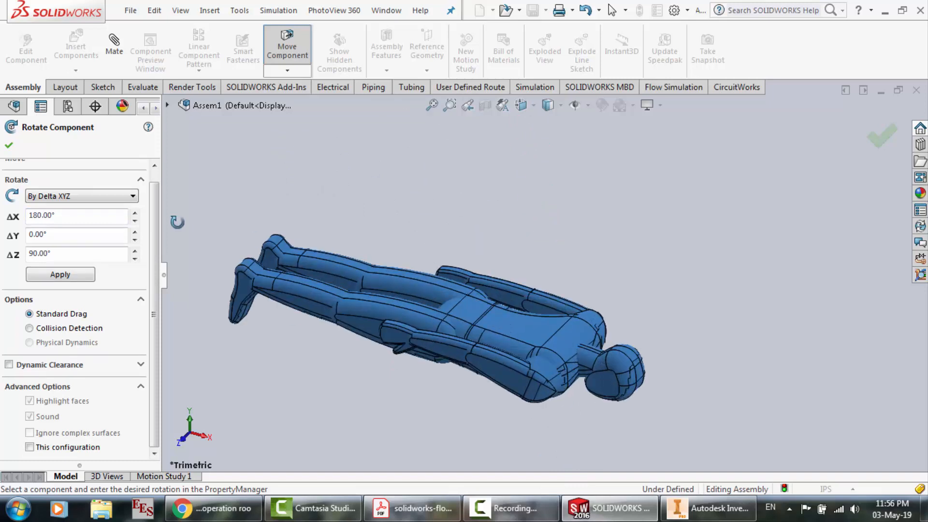
Rotate the patient by Delta X 270° with Delta Z 90° and finish the rotation
{"action": "left_click_drag", "start_coordinate": [71, 215], "coordinate": [40, 215]}
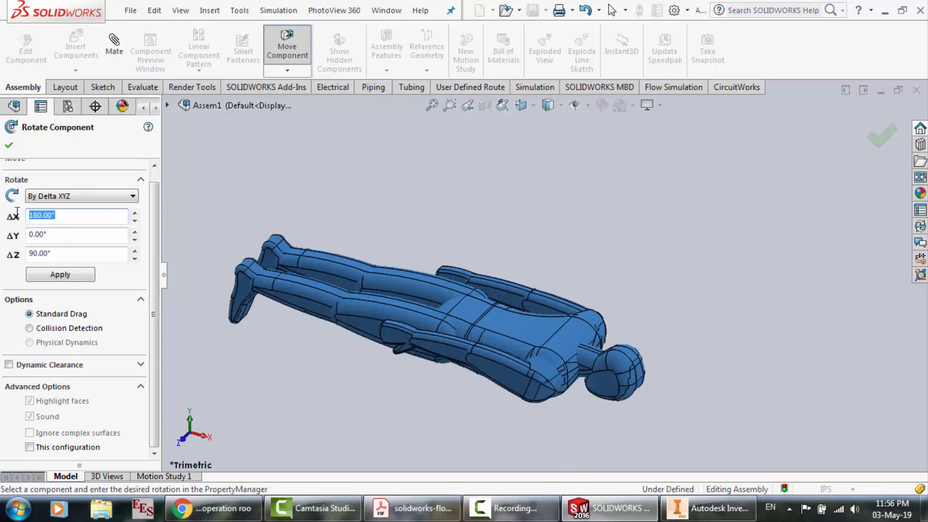
{"action": "type", "text": "270"}
{"action": "key", "text": "Return"}
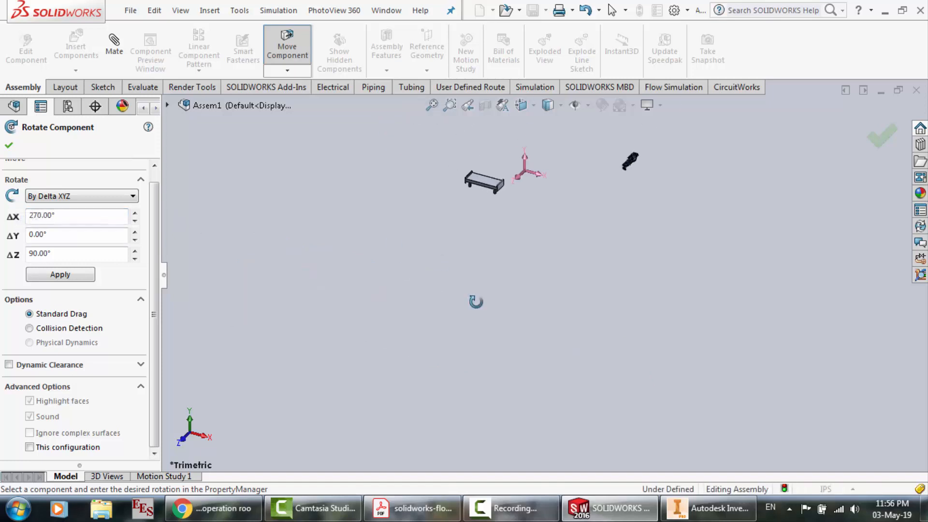
{"action": "scroll", "coordinate": [613, 175], "scroll_direction": "down", "scroll_amount": 5}
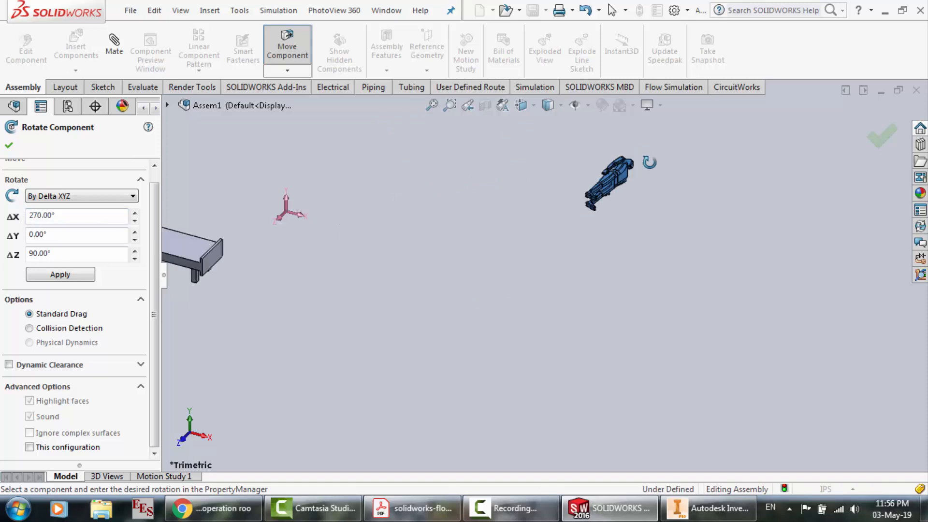
{"action": "scroll", "coordinate": [614, 168], "scroll_direction": "down", "scroll_amount": 4}
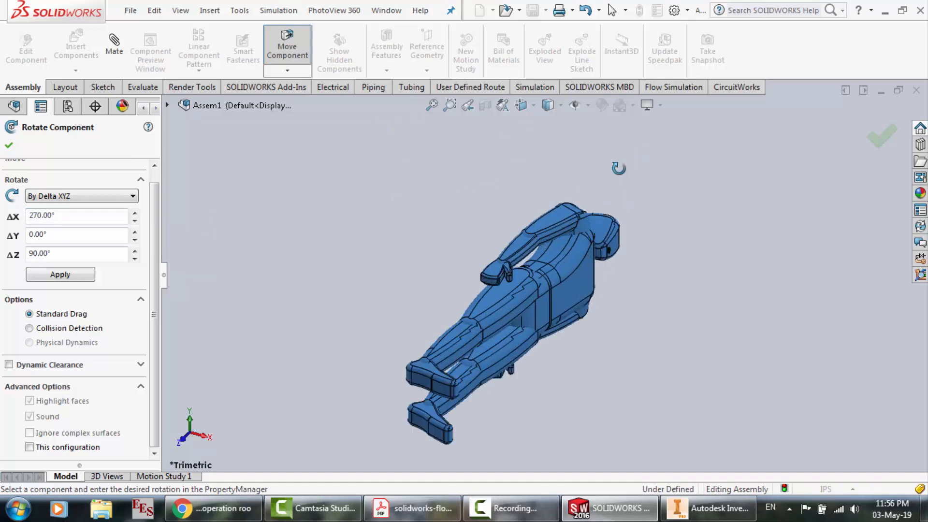
{"action": "left_click", "coordinate": [9, 145]}
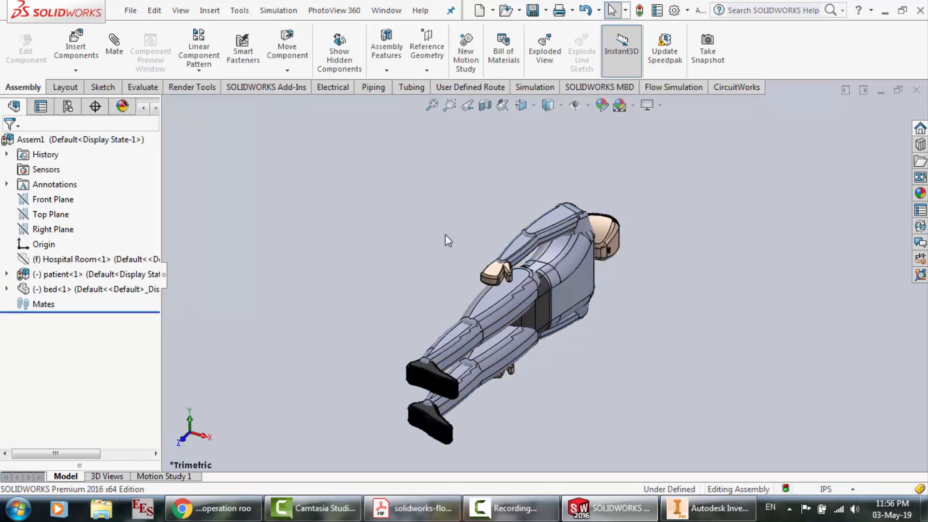
Select the whole patient, rotate it by Delta XYZ with a Delta Z of -90°, and check its orientation
{"action": "scroll", "coordinate": [508, 251], "scroll_direction": "up", "scroll_amount": 3}
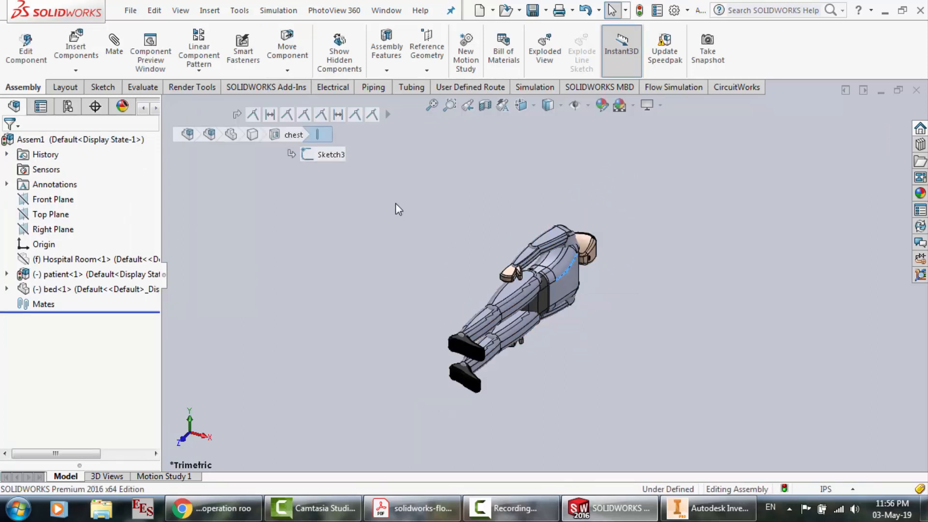
{"action": "left_click_drag", "start_coordinate": [396, 203], "coordinate": [726, 401]}
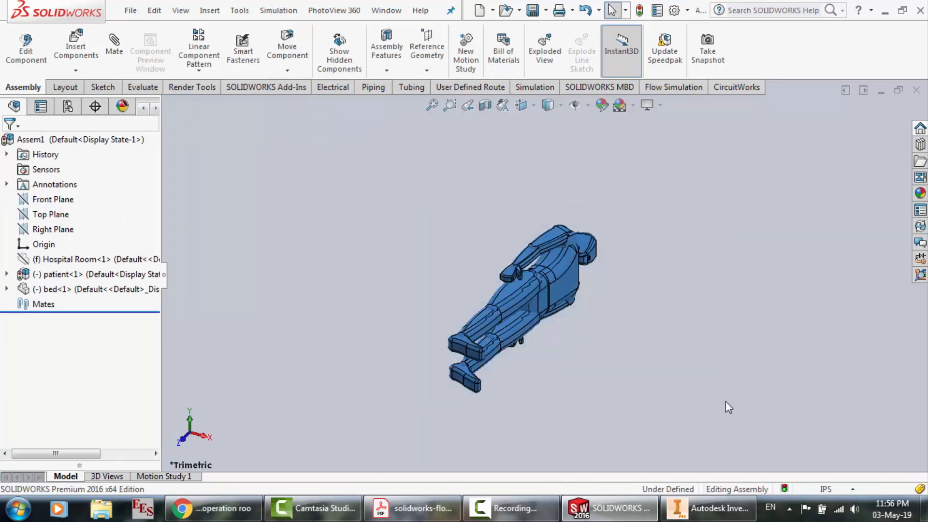
{"action": "left_click", "coordinate": [239, 11]}
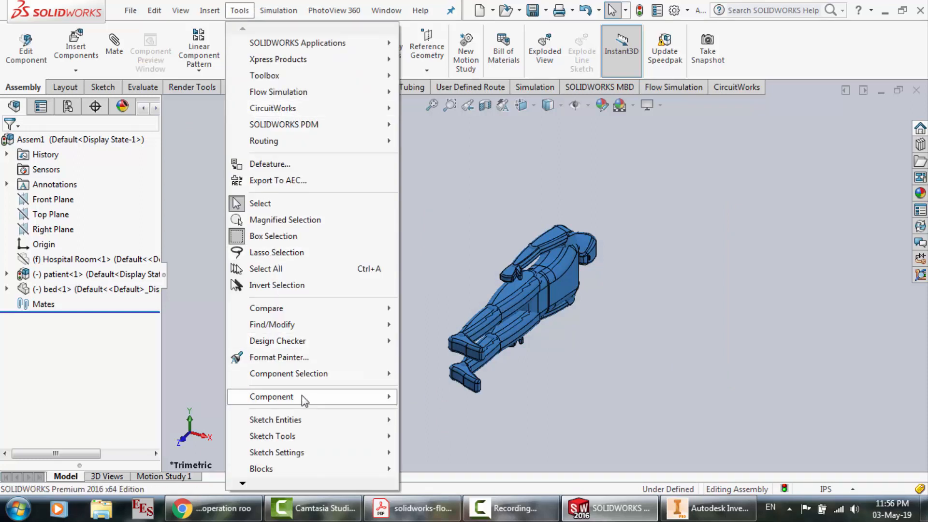
{"action": "mouse_move", "coordinate": [302, 396]}
{"action": "left_click", "coordinate": [435, 394]}
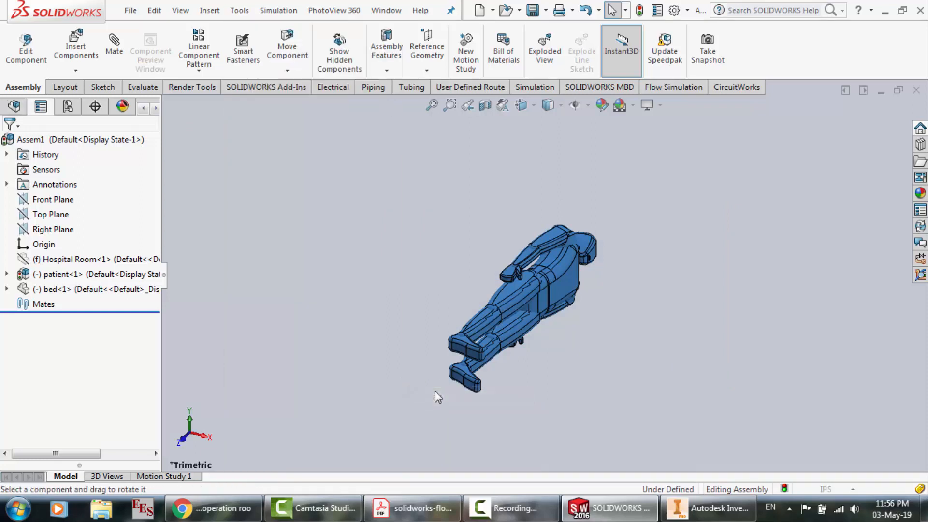
{"action": "left_click", "coordinate": [52, 208]}
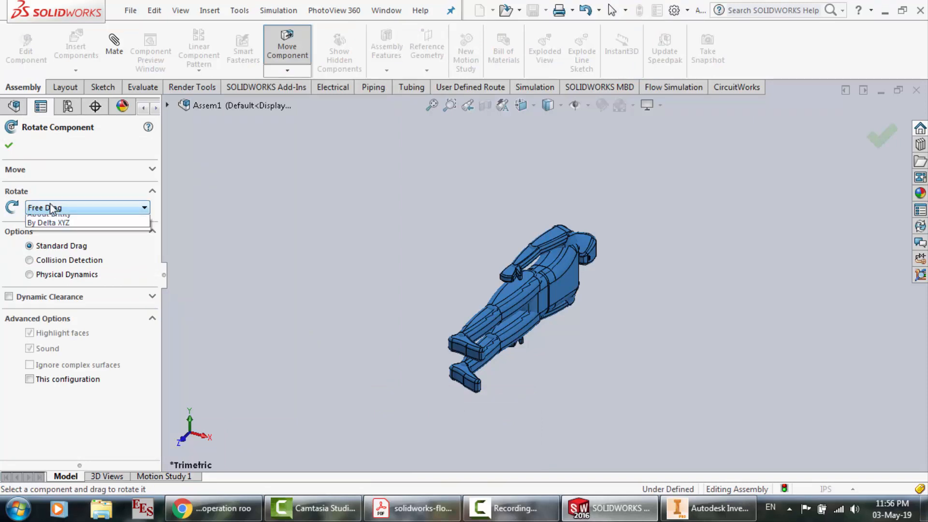
{"action": "left_click", "coordinate": [48, 237]}
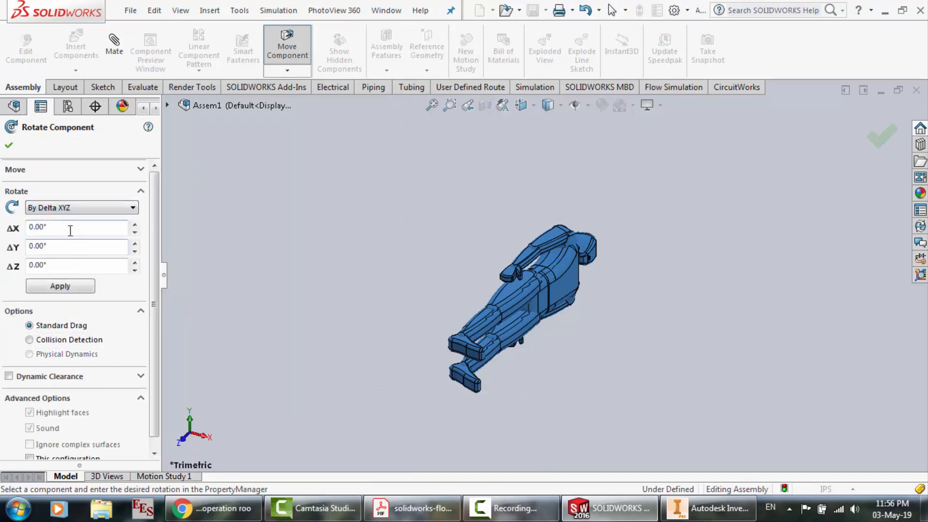
{"action": "left_click", "coordinate": [74, 266]}
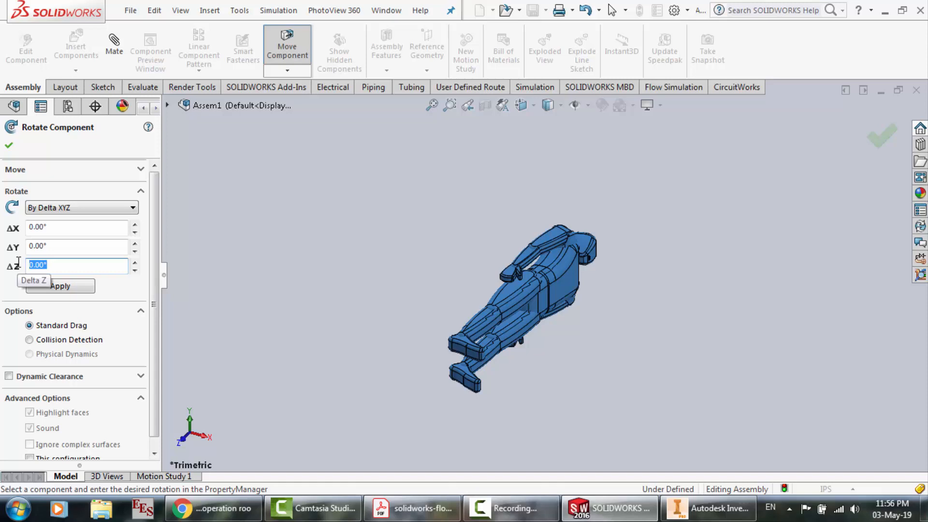
{"action": "type", "text": "-90"}
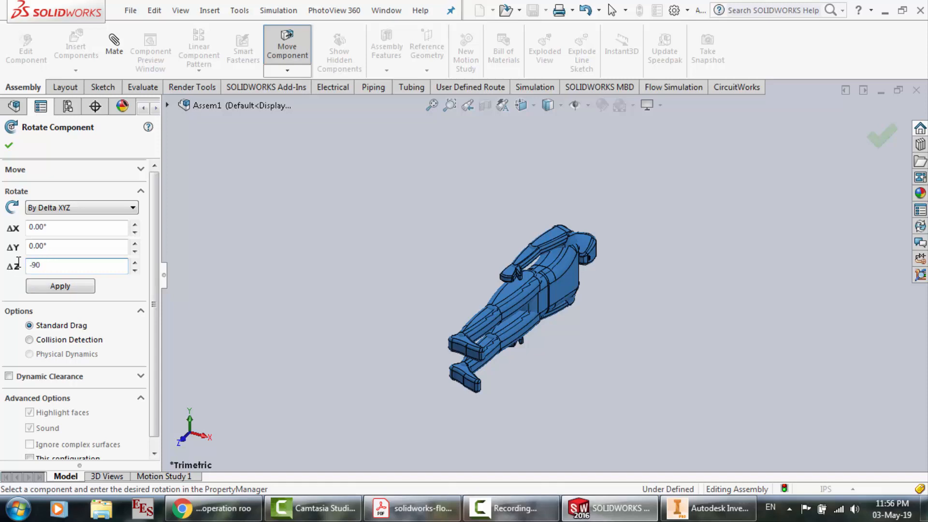
{"action": "key", "text": "Return"}
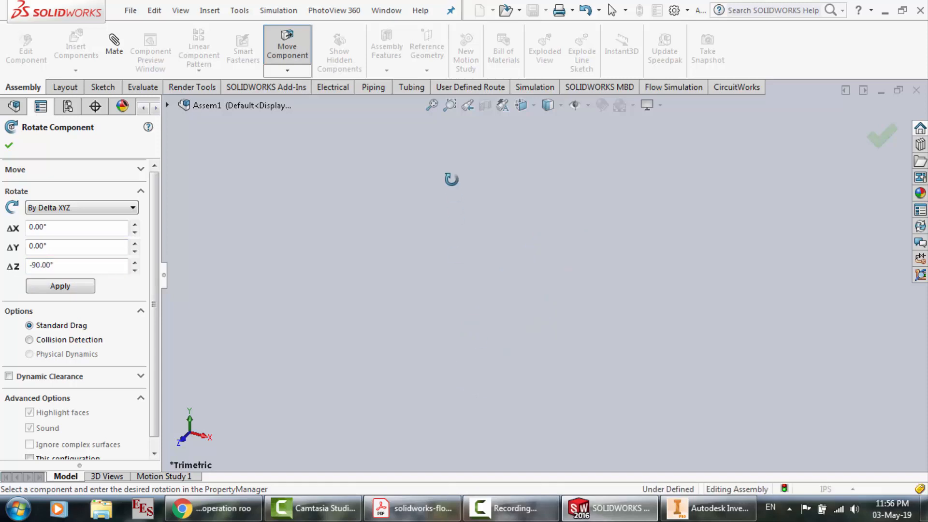
{"action": "scroll", "coordinate": [452, 180], "scroll_direction": "up", "scroll_amount": 5}
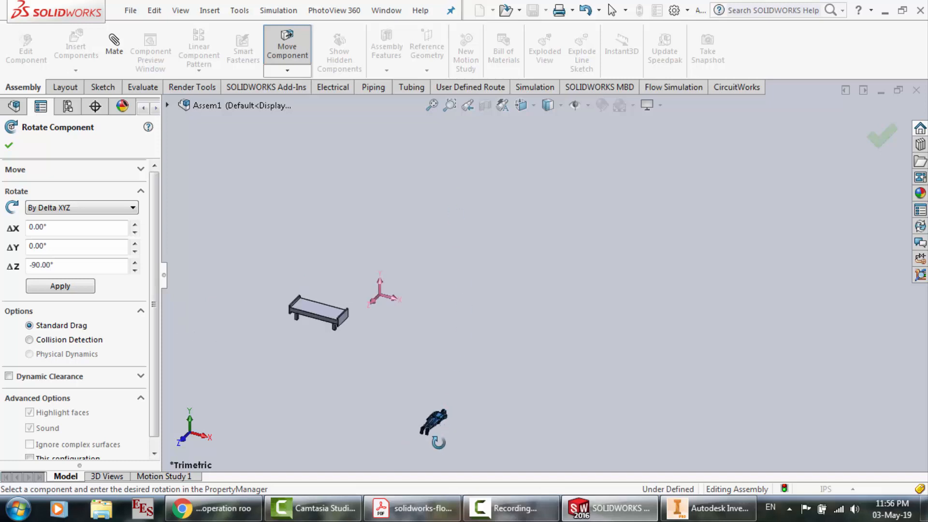
{"action": "scroll", "coordinate": [438, 442], "scroll_direction": "down", "scroll_amount": 4}
{"action": "scroll", "coordinate": [477, 221], "scroll_direction": "down", "scroll_amount": 2}
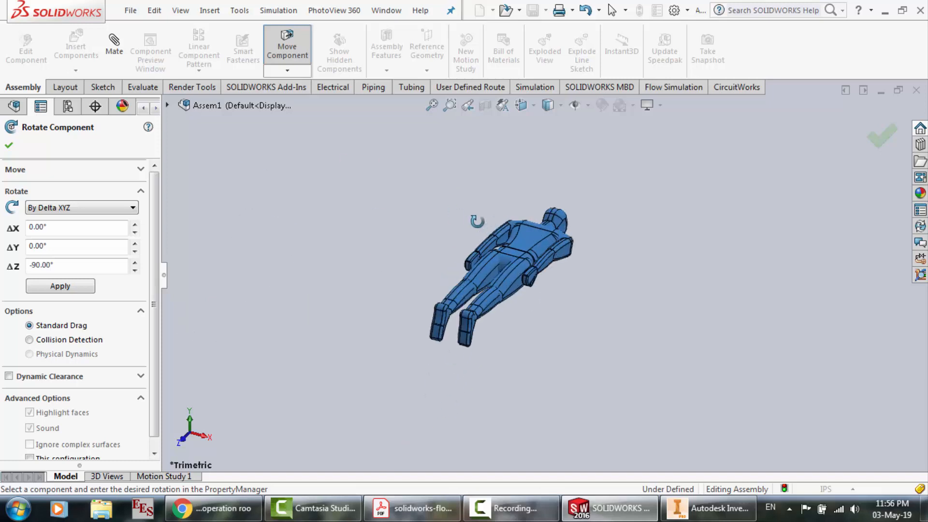
{"action": "key", "text": "Escape"}
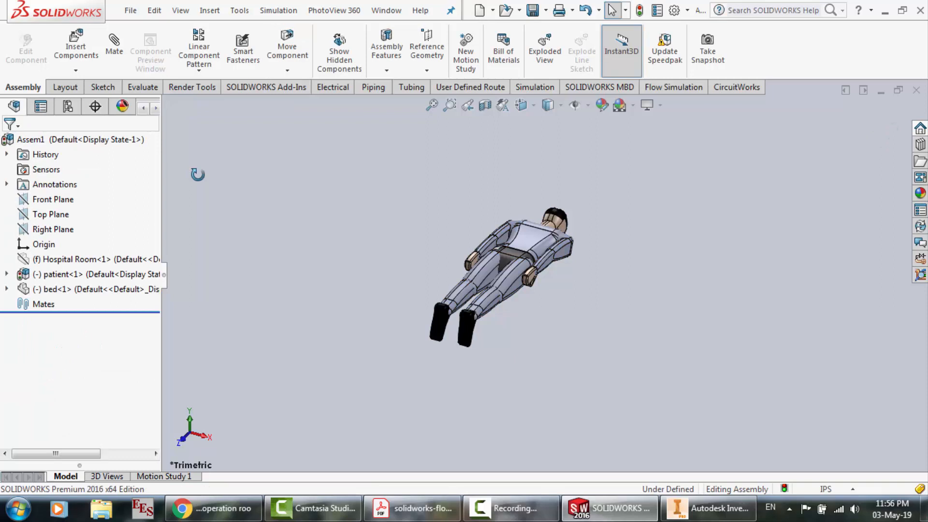
Undo the patient's Delta Z -90° rotation
{"action": "left_click_drag", "start_coordinate": [388, 176], "coordinate": [630, 370]}
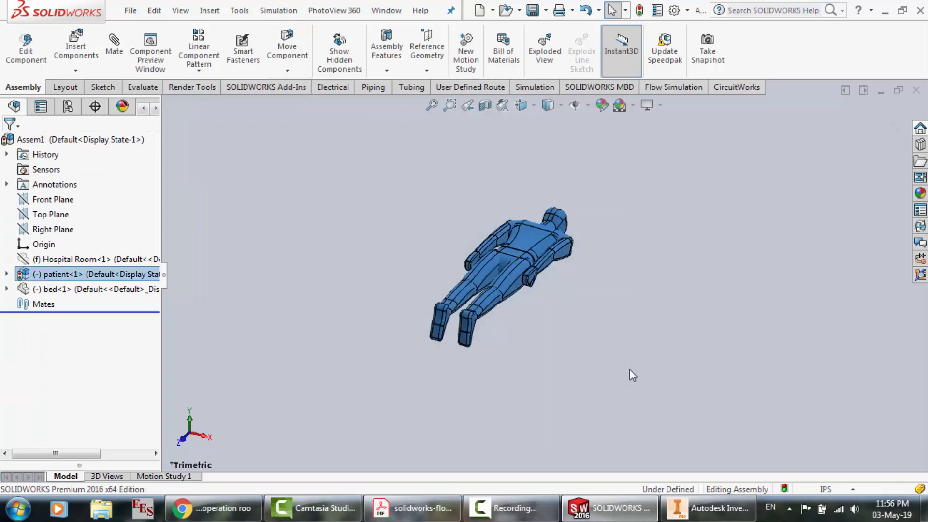
{"action": "left_click", "coordinate": [342, 244]}
{"action": "key", "text": "f"}
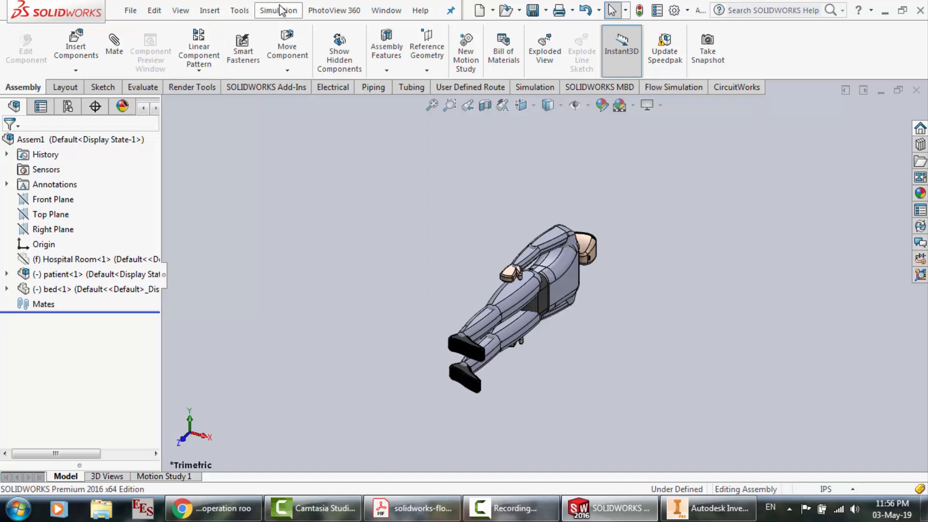
{"action": "left_click", "coordinate": [239, 10]}
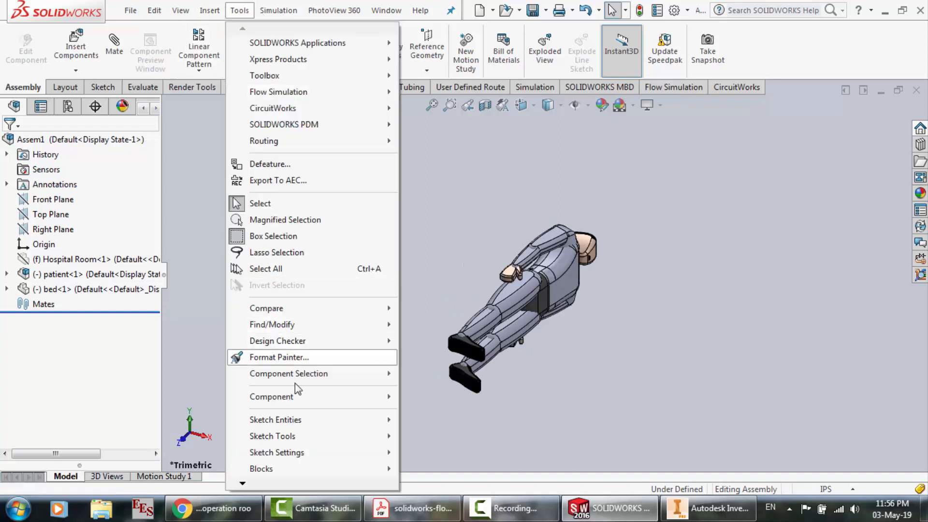
{"action": "mouse_move", "coordinate": [306, 397]}
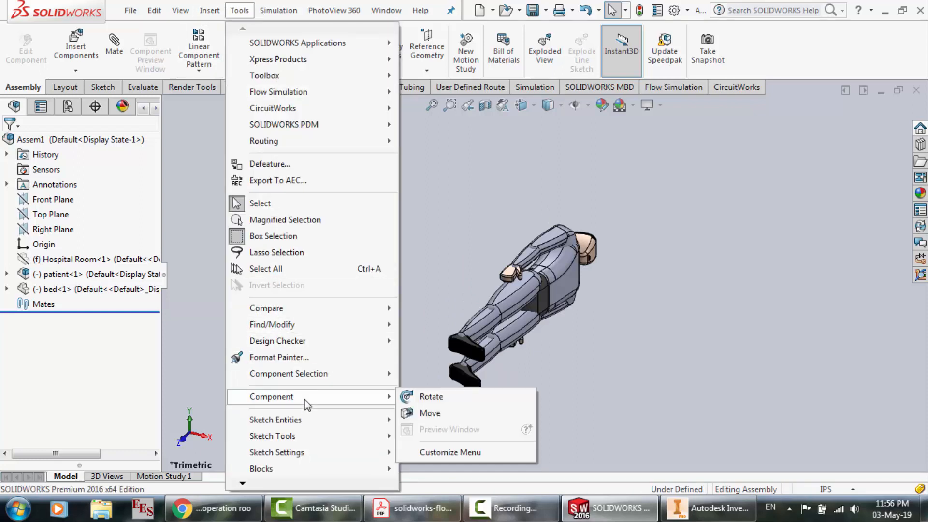
{"action": "left_click", "coordinate": [432, 399]}
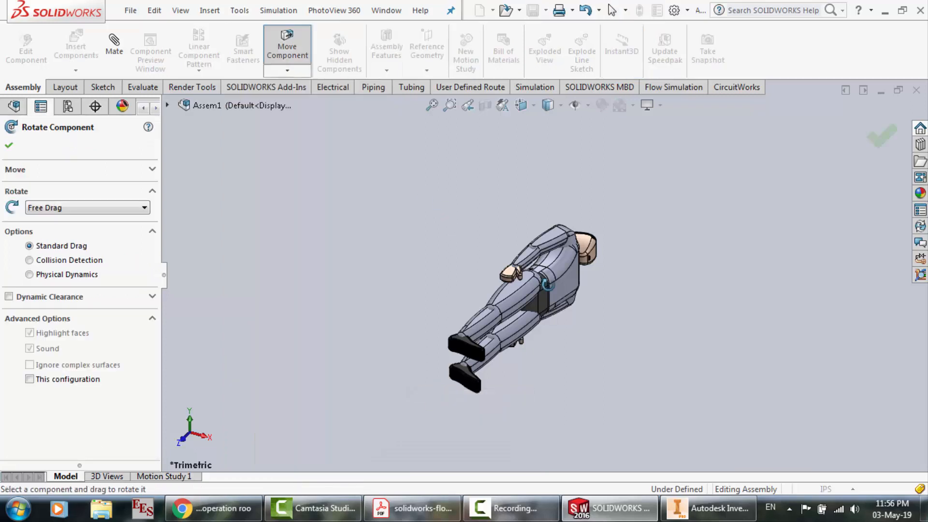
{"action": "left_click", "coordinate": [56, 208]}
{"action": "left_click", "coordinate": [56, 239]}
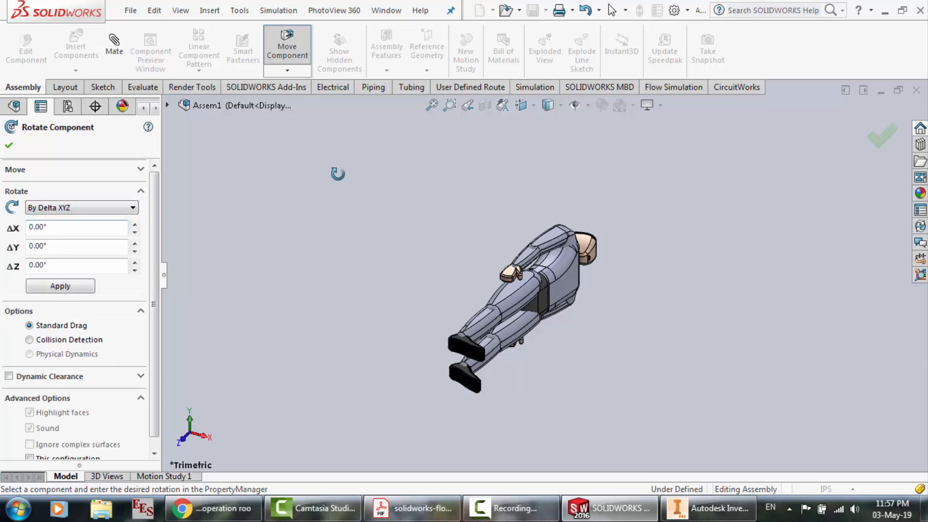
{"action": "right_click", "coordinate": [445, 216]}
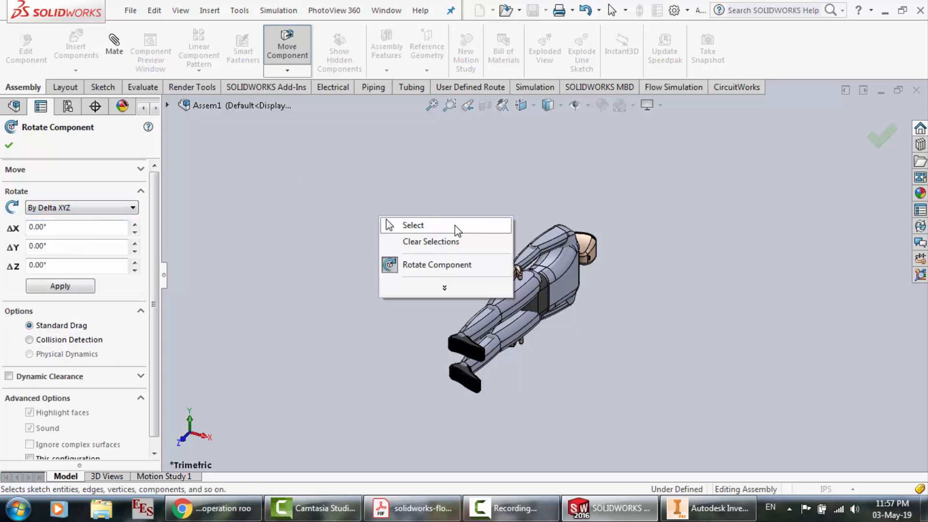
{"action": "left_click", "coordinate": [455, 226]}
Select the whole patient, rotate it by Delta XYZ with a Delta Z of 90°, and inspect how it lies
{"action": "left_click_drag", "start_coordinate": [367, 187], "coordinate": [700, 458]}
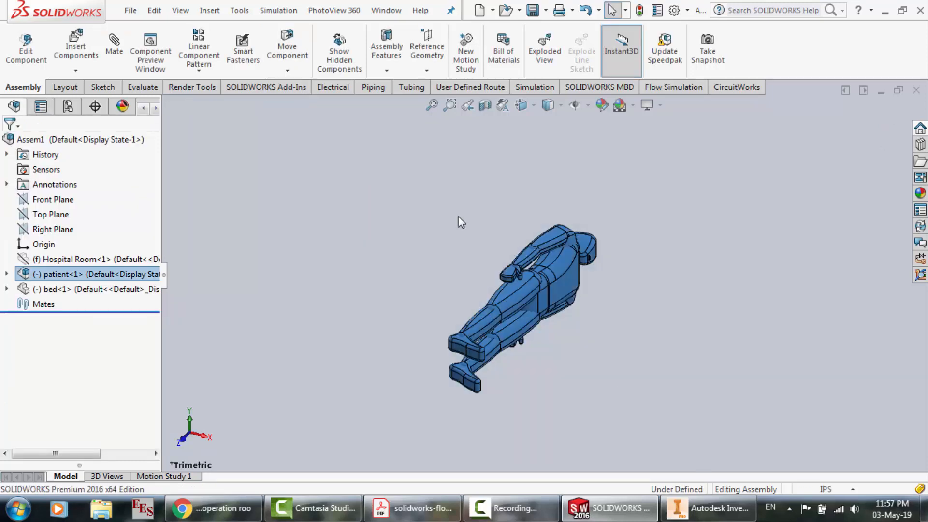
{"action": "left_click", "coordinate": [239, 10]}
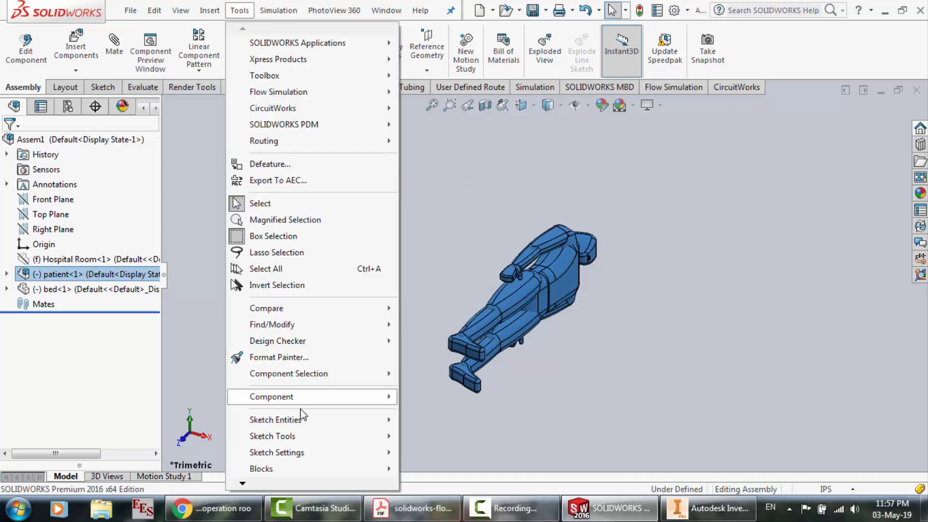
{"action": "mouse_move", "coordinate": [301, 400]}
{"action": "left_click", "coordinate": [428, 397]}
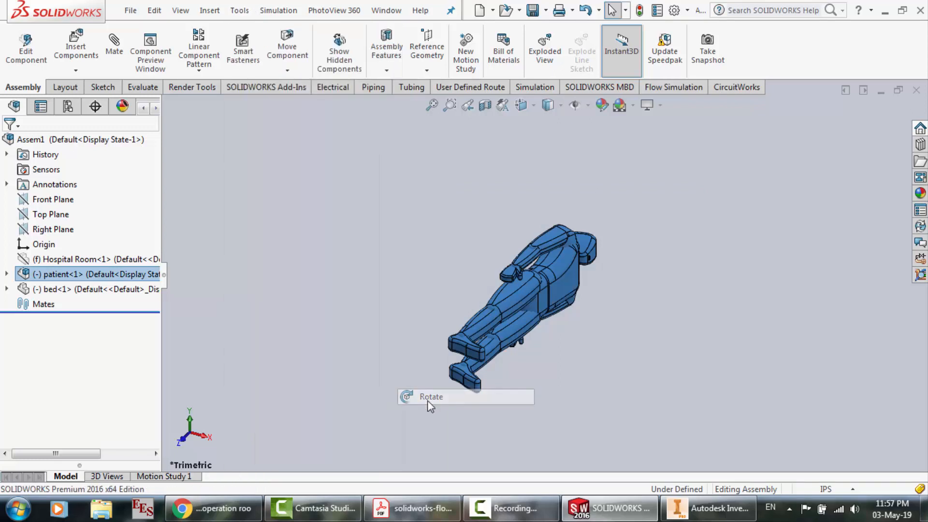
{"action": "left_click", "coordinate": [58, 207]}
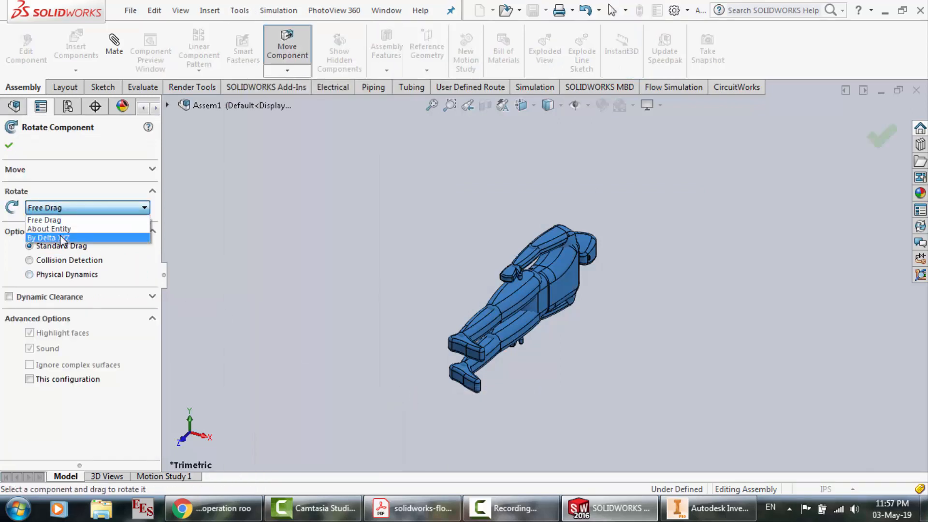
{"action": "left_click", "coordinate": [62, 238]}
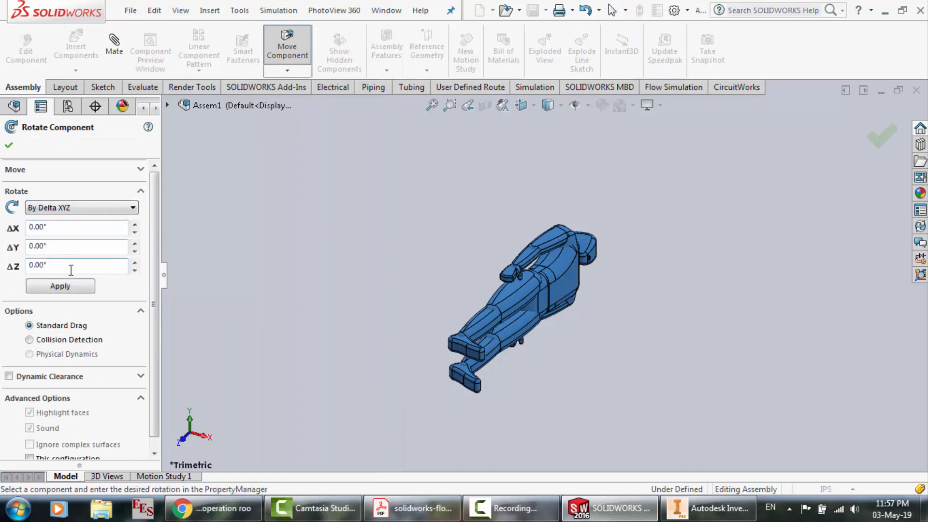
{"action": "left_click_drag", "start_coordinate": [71, 269], "coordinate": [2, 268]}
{"action": "type", "text": "90"}
{"action": "key", "text": "Return"}
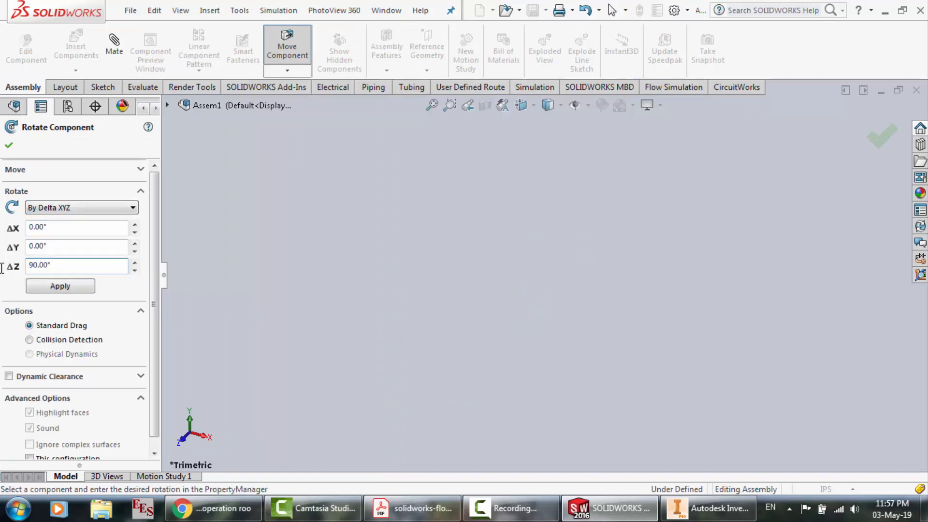
{"action": "scroll", "coordinate": [337, 287], "scroll_direction": "up", "scroll_amount": 6}
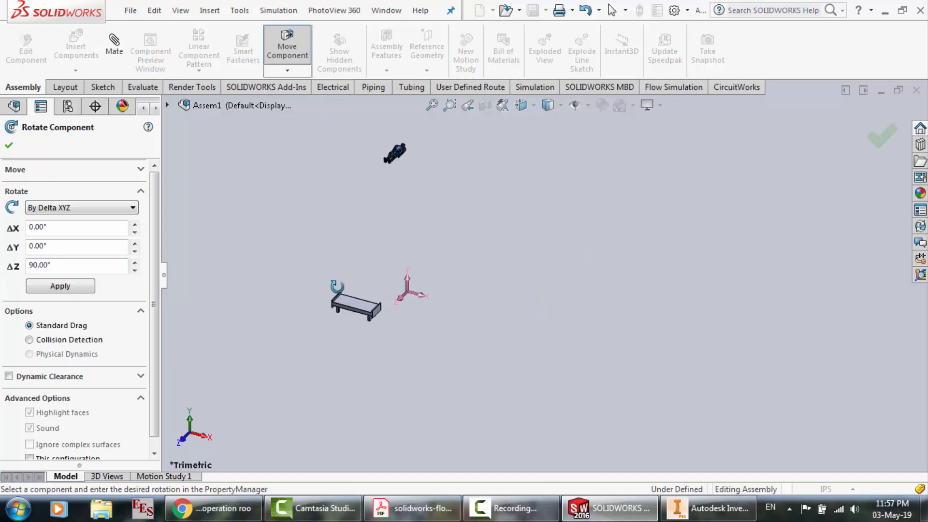
{"action": "scroll", "coordinate": [365, 147], "scroll_direction": "down", "scroll_amount": 8}
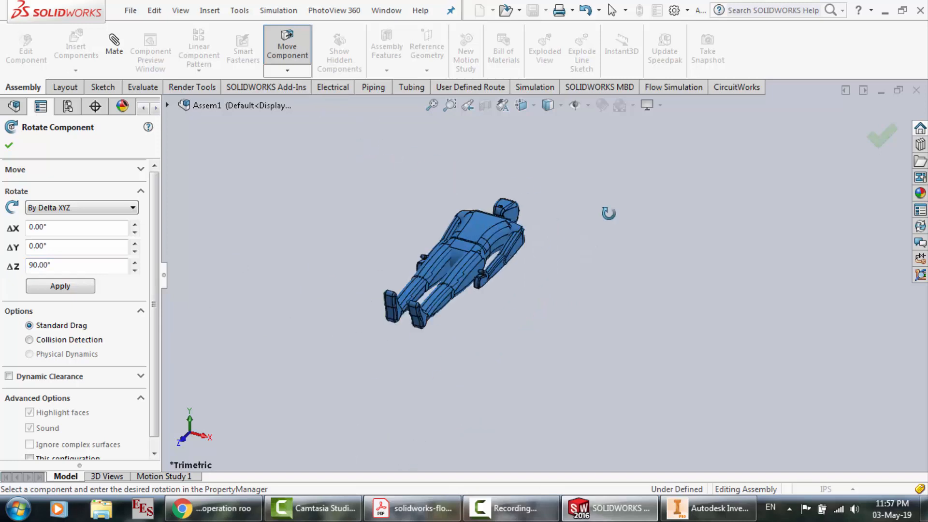
{"action": "scroll", "coordinate": [494, 224], "scroll_direction": "down", "scroll_amount": 4}
Rotate the patient with Delta Y 90° and Delta Z 90°, and again with Delta Y -90° and Delta Z 90°
{"action": "scroll", "coordinate": [494, 224], "scroll_direction": "up", "scroll_amount": 8}
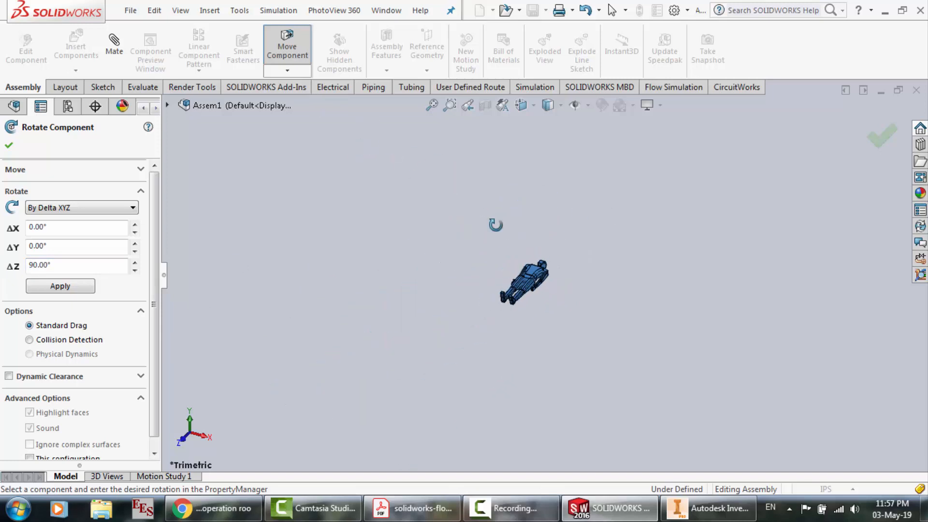
{"action": "scroll", "coordinate": [496, 225], "scroll_direction": "up", "scroll_amount": 5}
{"action": "scroll", "coordinate": [531, 416], "scroll_direction": "down", "scroll_amount": 3}
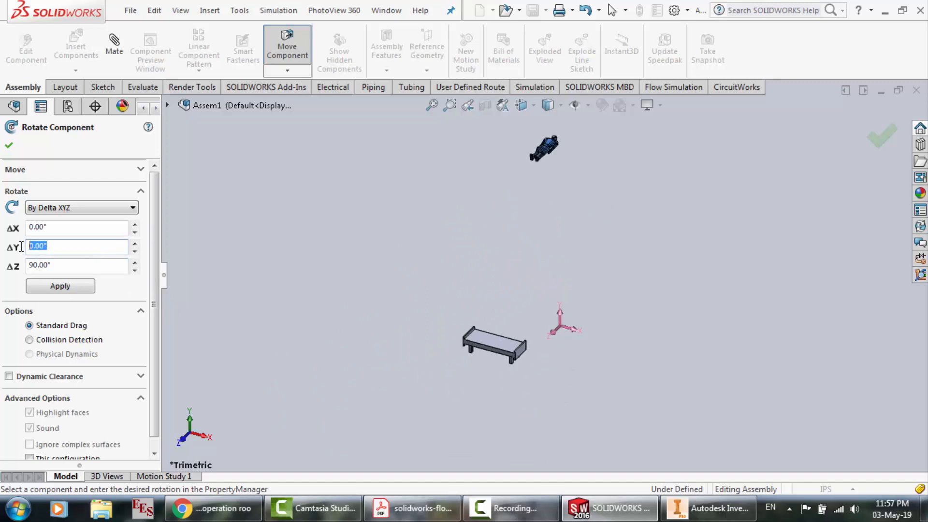
{"action": "type", "text": "90"}
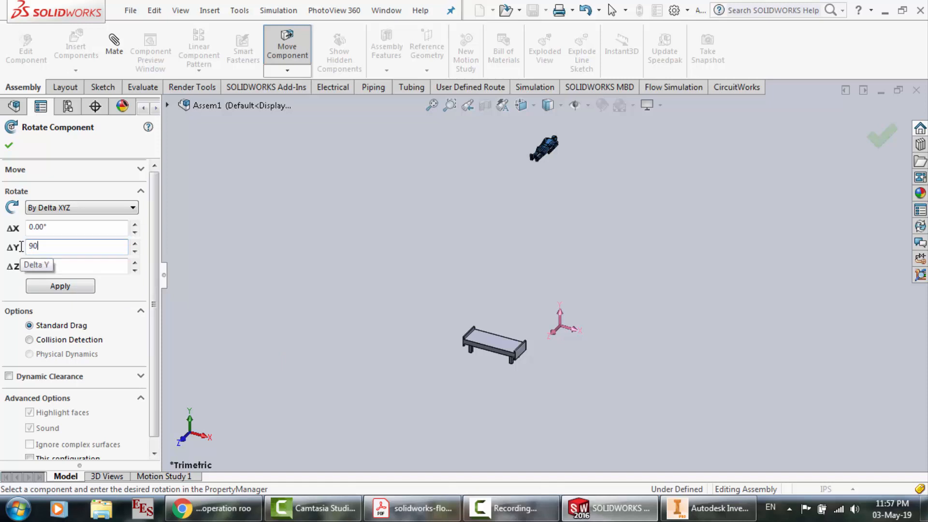
{"action": "key", "text": "Return"}
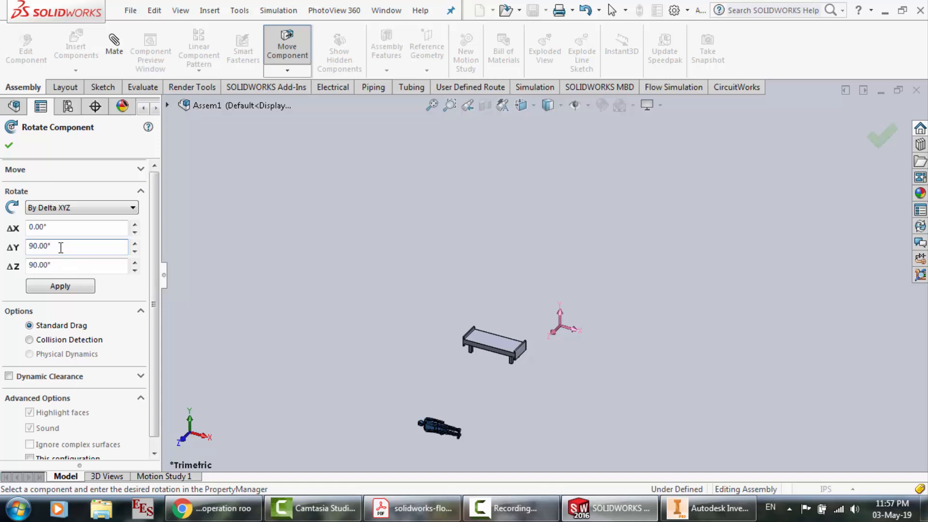
{"action": "double_click", "coordinate": [29, 245]}
{"action": "type", "text": "-90"}
{"action": "key", "text": "Return"}
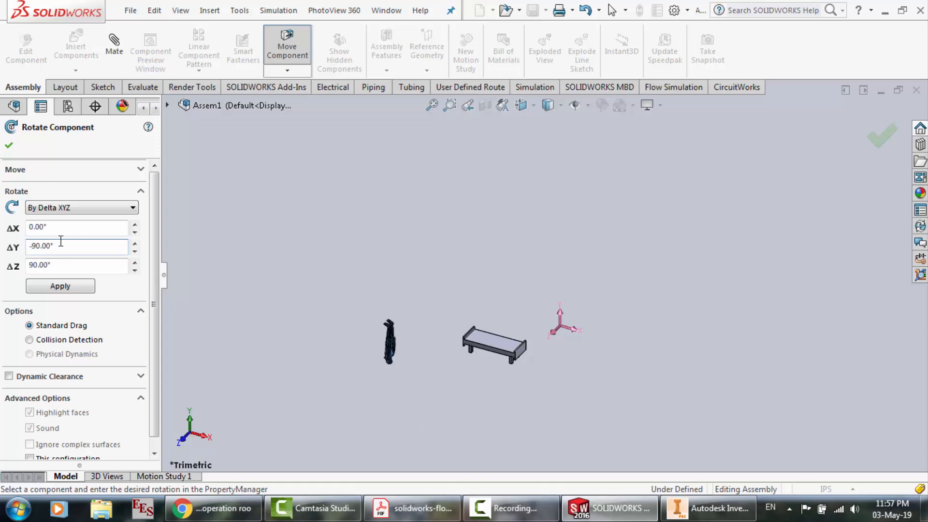
Rotate the patient once more with Delta Y 90° and Delta Z 90° and check its orientation relative to the bed
{"action": "left_click_drag", "start_coordinate": [38, 245], "coordinate": [16, 244]}
{"action": "type", "text": "90"}
{"action": "key", "text": "Return"}
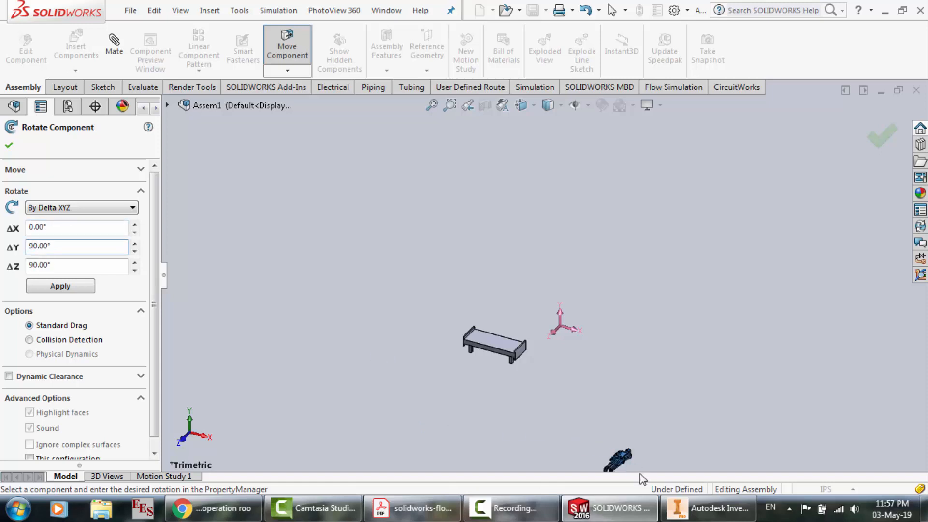
{"action": "key", "text": "f"}
{"action": "scroll", "coordinate": [637, 460], "scroll_direction": "down", "scroll_amount": 2}
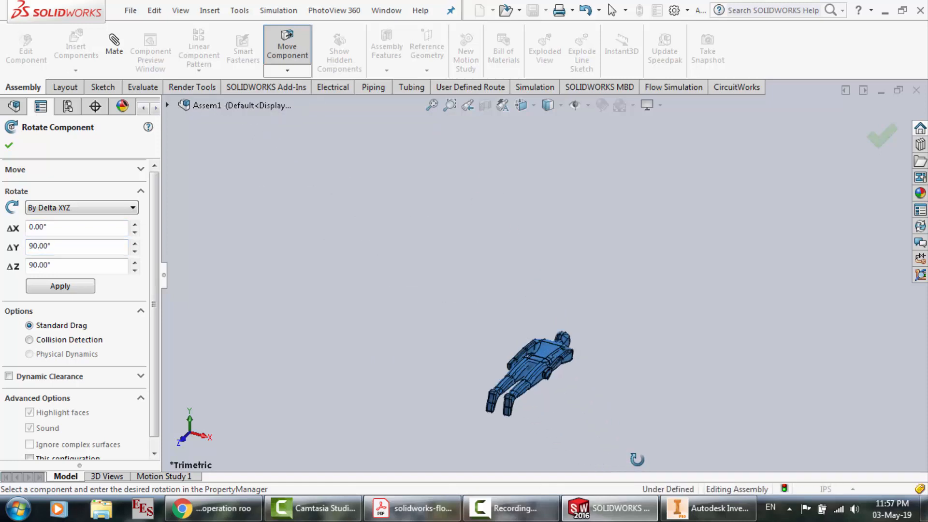
{"action": "scroll", "coordinate": [521, 410], "scroll_direction": "up", "scroll_amount": 2}
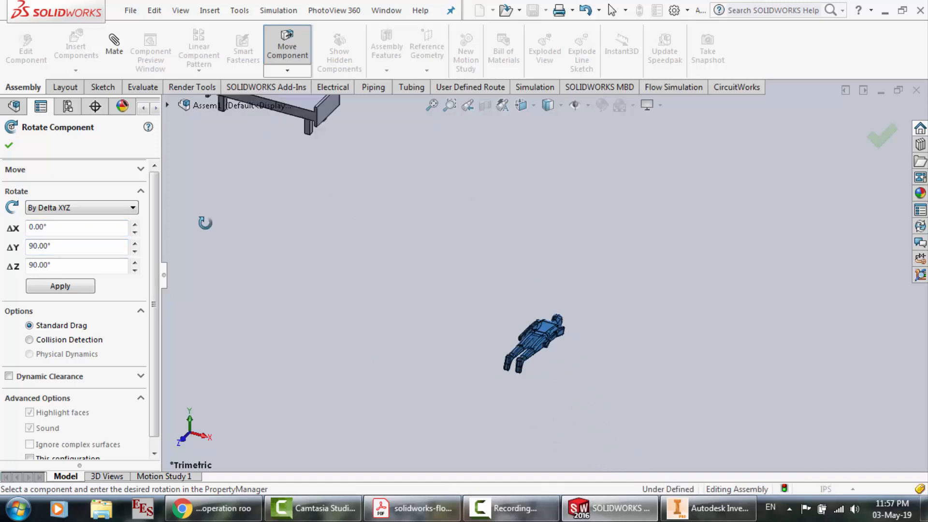
Leave the rotation command, undo the patient's last three rotations, and look closely at its orientation
{"action": "key", "text": "Escape"}
{"action": "key", "text": "ctrl+z"}
{"action": "key", "text": "ctrl+z"}
{"action": "key", "text": "ctrl+z"}
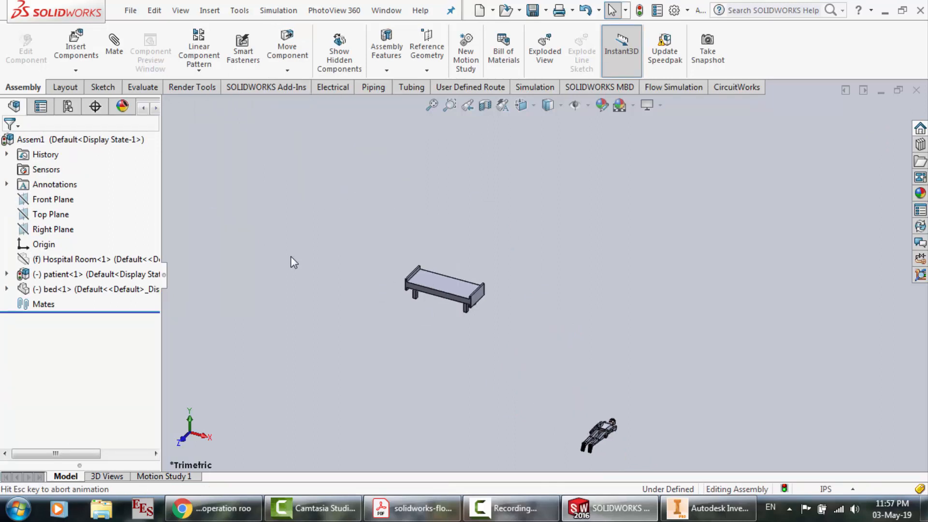
{"action": "scroll", "coordinate": [438, 457], "scroll_direction": "down", "scroll_amount": 3}
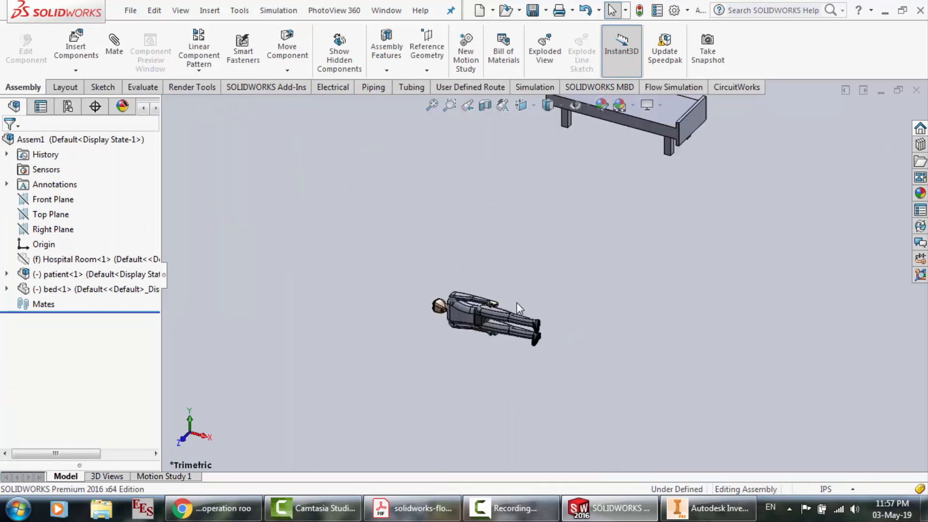
{"action": "scroll", "coordinate": [518, 302], "scroll_direction": "down", "scroll_amount": 1}
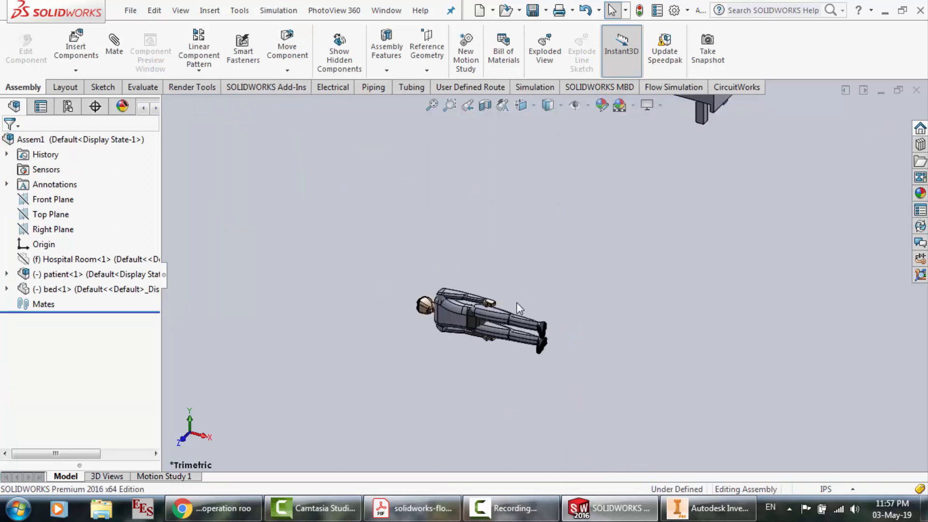
{"action": "left_click", "coordinate": [234, 12]}
{"action": "mouse_move", "coordinate": [286, 396]}
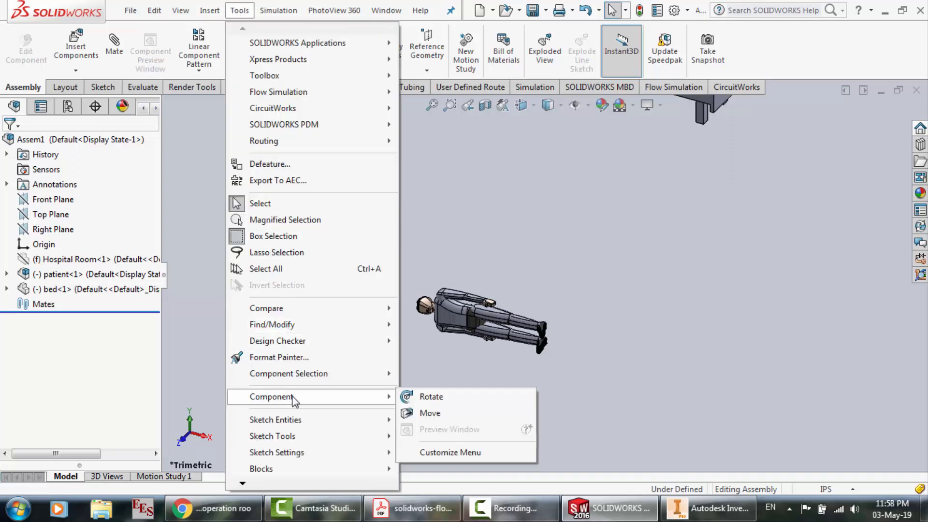
{"action": "left_click", "coordinate": [437, 400]}
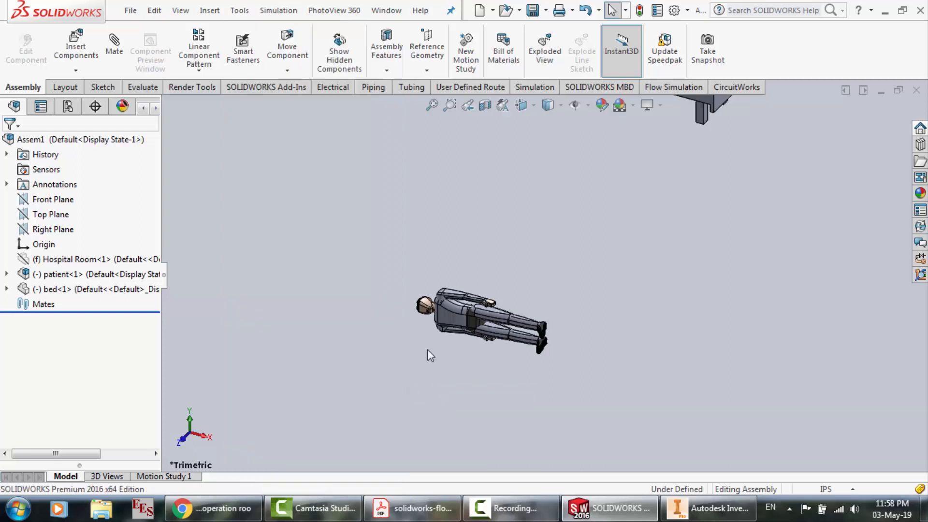
{"action": "right_click", "coordinate": [401, 270]}
{"action": "left_click", "coordinate": [410, 274]}
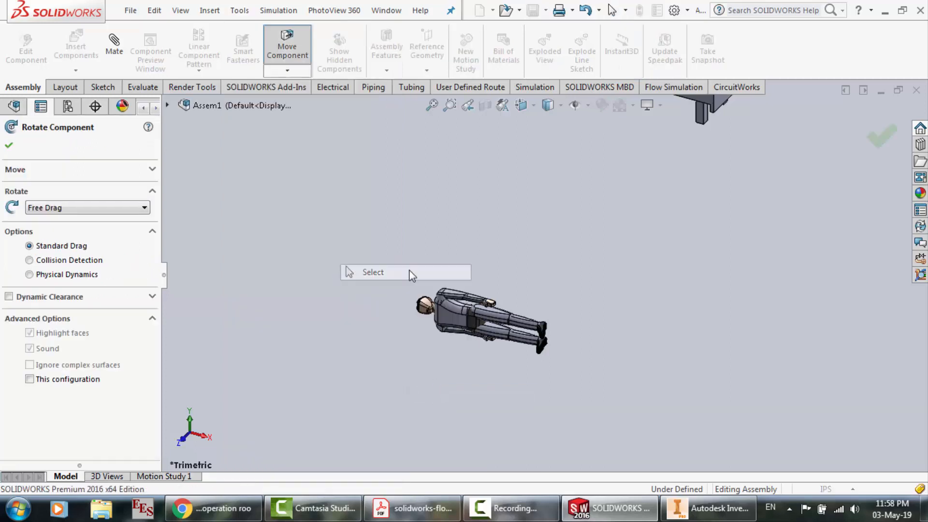
Select the whole patient and rotate it by Delta XYZ with a Delta X of 90°, and again with 270°
{"action": "left_click_drag", "start_coordinate": [386, 261], "coordinate": [635, 387]}
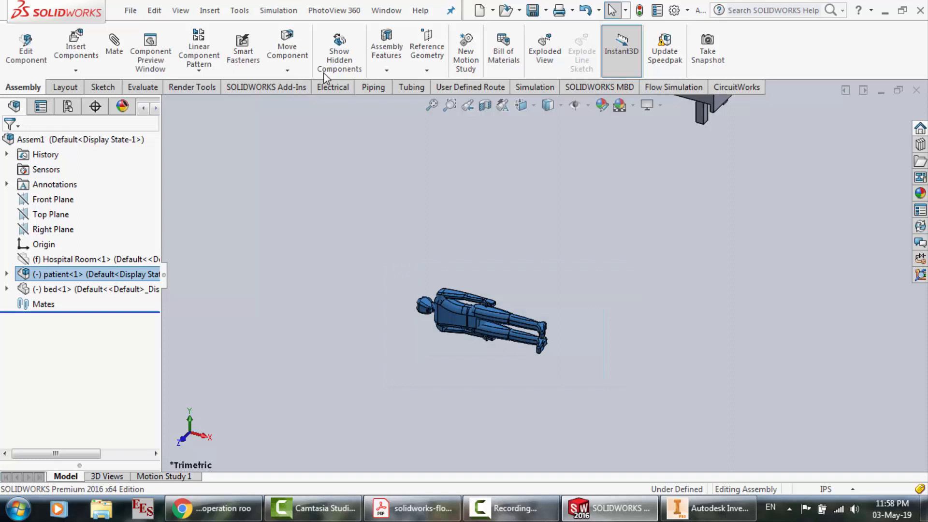
{"action": "left_click", "coordinate": [240, 10]}
{"action": "mouse_move", "coordinate": [304, 396]}
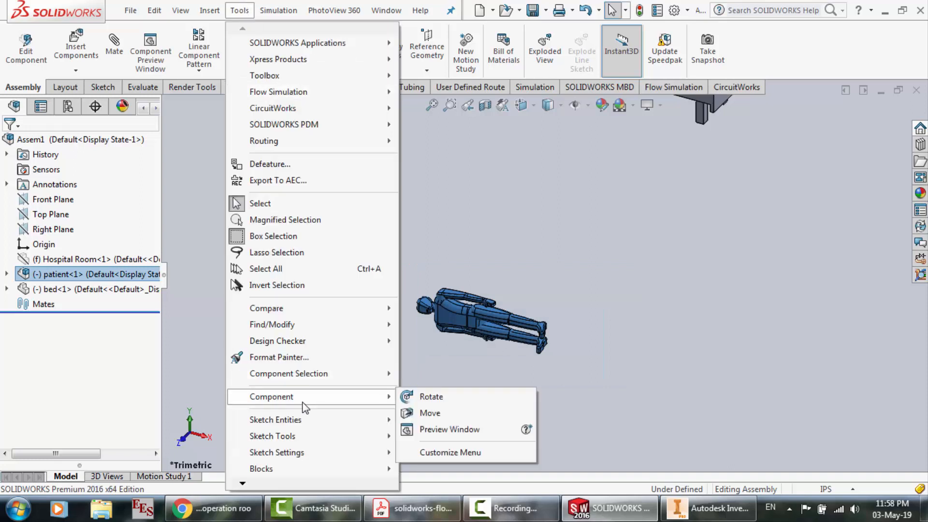
{"action": "left_click", "coordinate": [412, 397]}
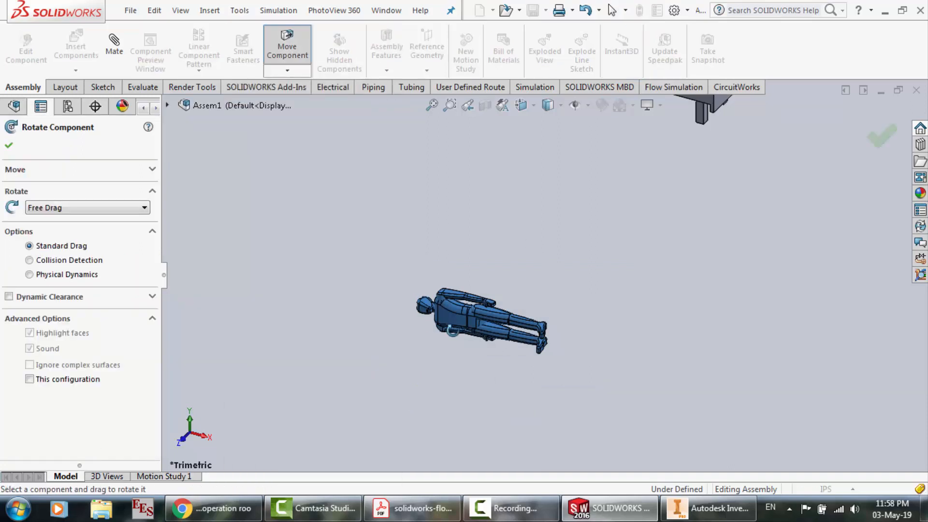
{"action": "left_click", "coordinate": [86, 209]}
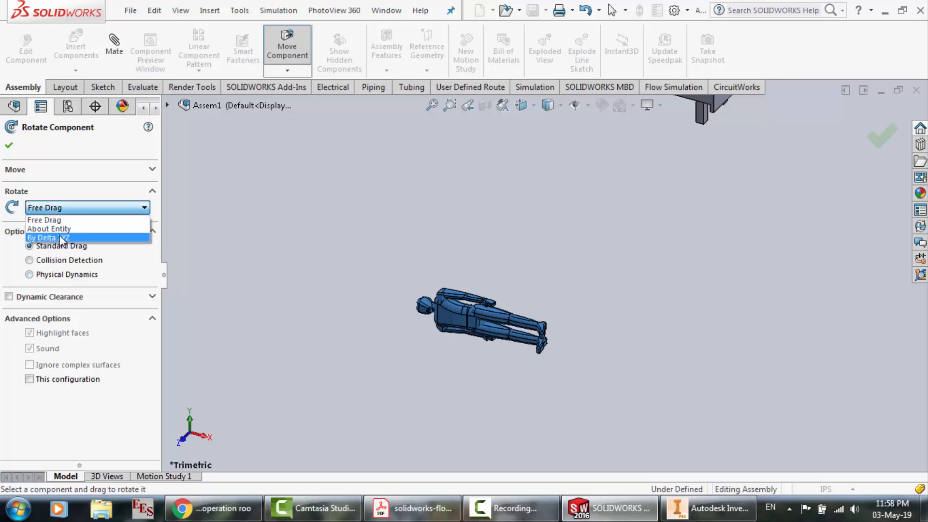
{"action": "left_click", "coordinate": [60, 237]}
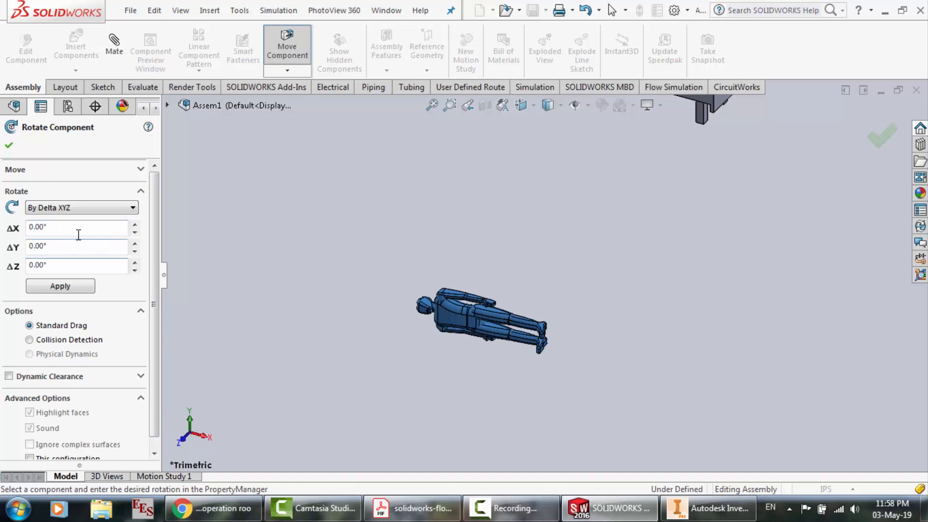
{"action": "left_click_drag", "start_coordinate": [76, 227], "coordinate": [32, 224]}
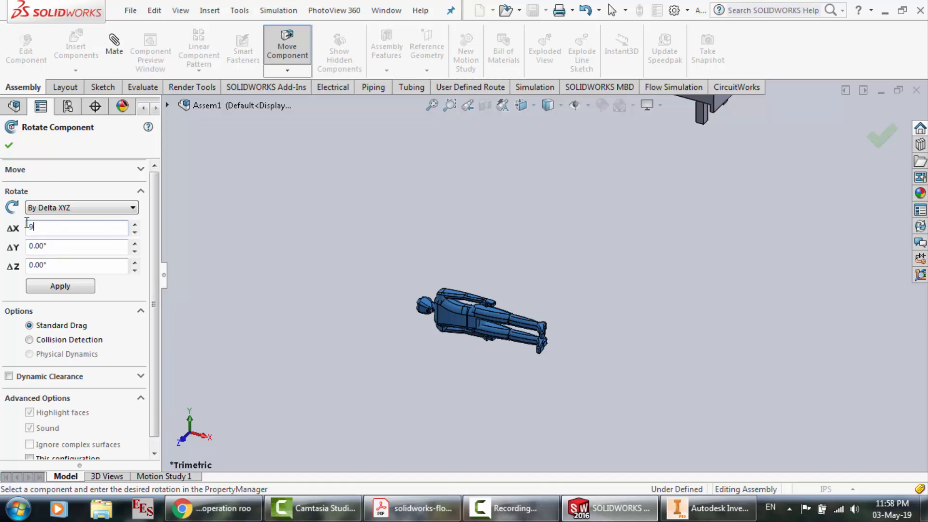
{"action": "key", "text": "Return"}
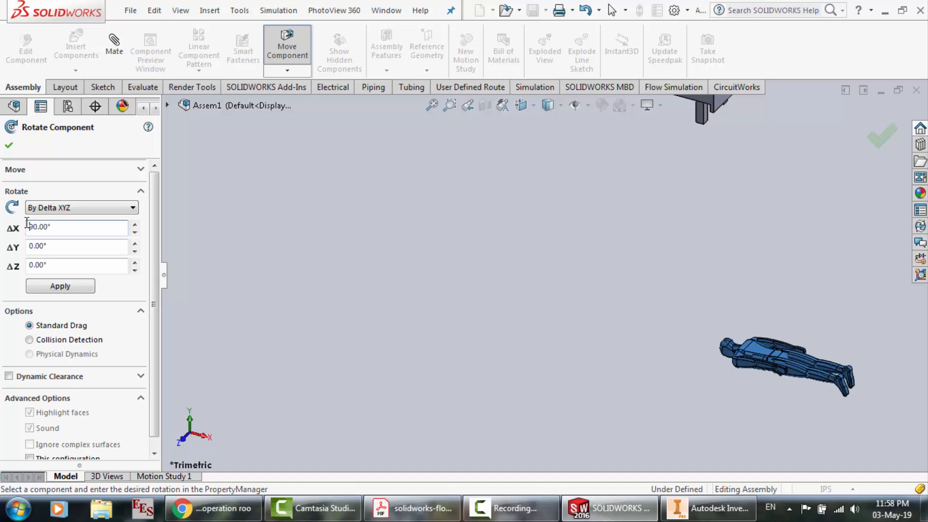
{"action": "left_click_drag", "start_coordinate": [61, 226], "coordinate": [18, 227]}
{"action": "type", "text": "270"}
{"action": "key", "text": "Return"}
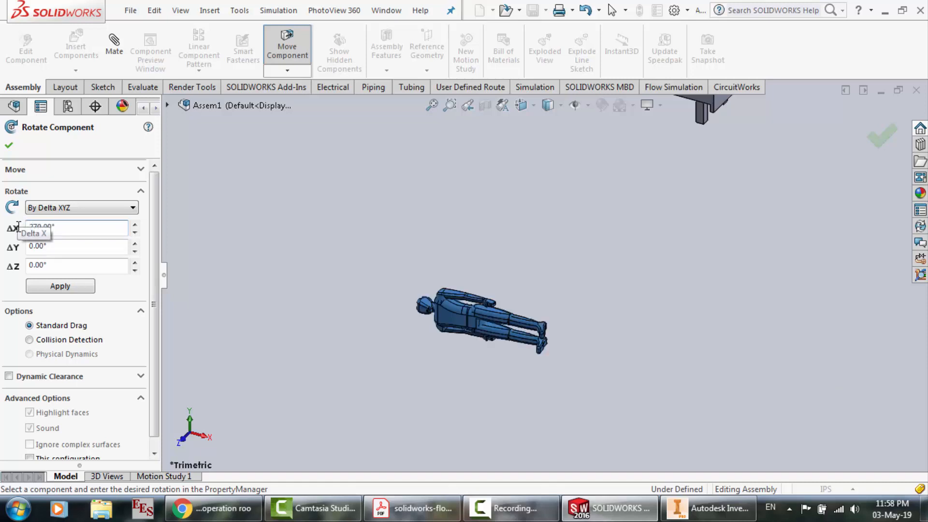
Rotate the patient with a Delta X of -90° and check how it lies relative to the bed
{"action": "left_click_drag", "start_coordinate": [61, 226], "coordinate": [9, 226]}
{"action": "type", "text": "-"}
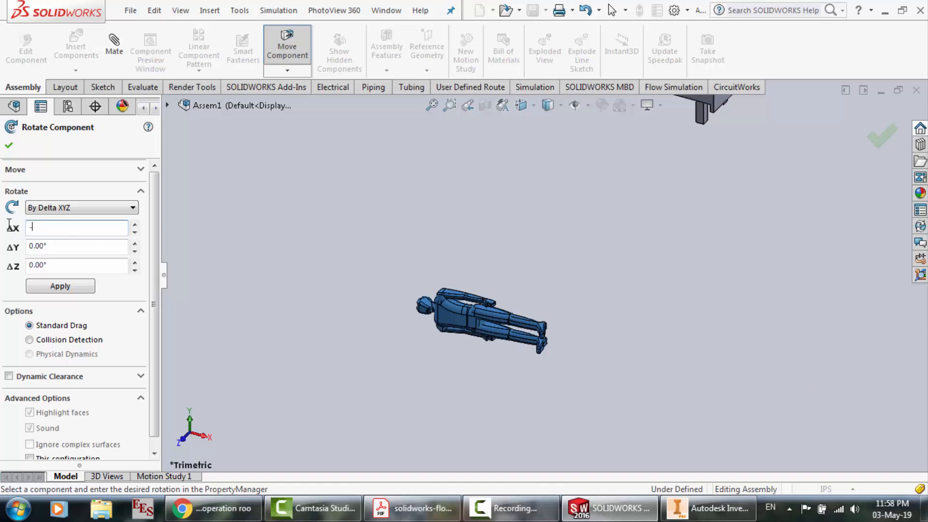
{"action": "type", "text": "90"}
{"action": "key", "text": "Return"}
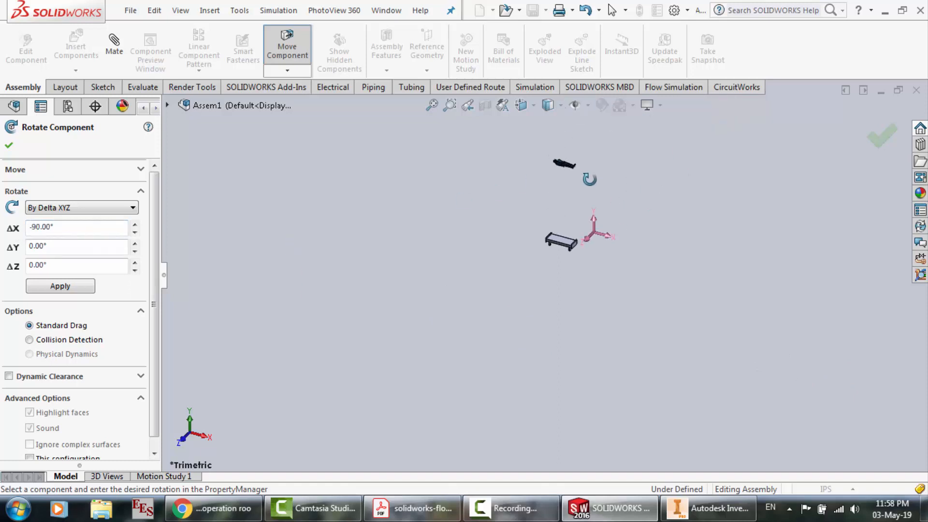
{"action": "scroll", "coordinate": [589, 179], "scroll_direction": "down", "scroll_amount": 5}
{"action": "scroll", "coordinate": [524, 161], "scroll_direction": "down", "scroll_amount": 4}
{"action": "scroll", "coordinate": [523, 162], "scroll_direction": "up", "scroll_amount": 1}
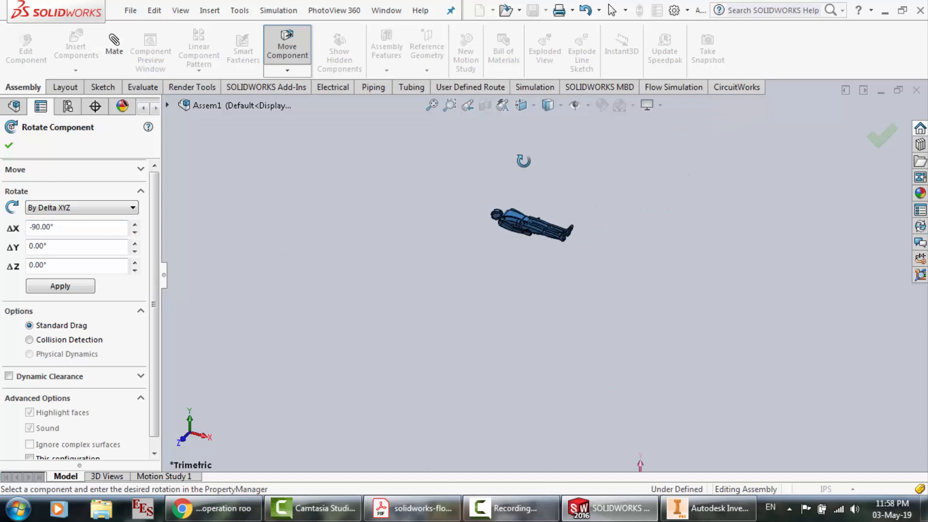
{"action": "scroll", "coordinate": [524, 161], "scroll_direction": "up", "scroll_amount": 1}
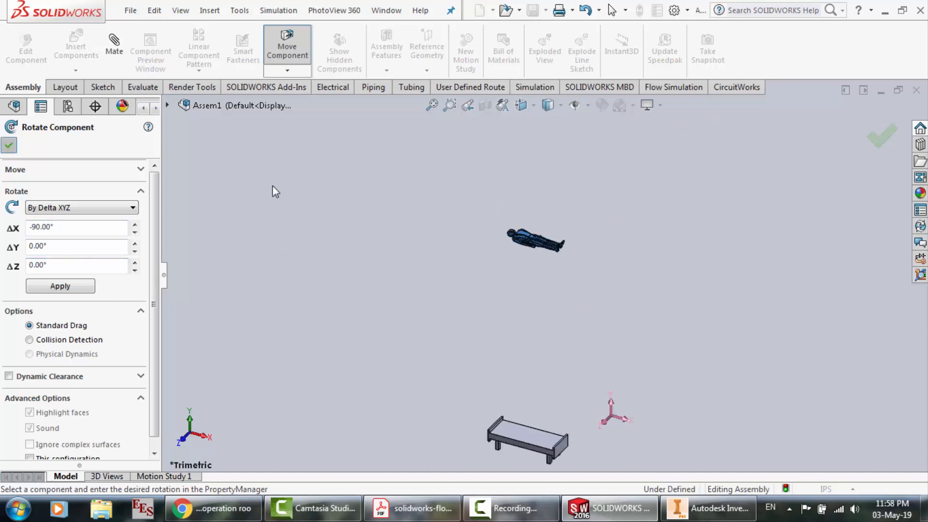
{"action": "key", "text": "Escape"}
Use Move Component with Free Drag to bring the patient close to the bed
{"action": "left_click_drag", "start_coordinate": [473, 206], "coordinate": [635, 274]}
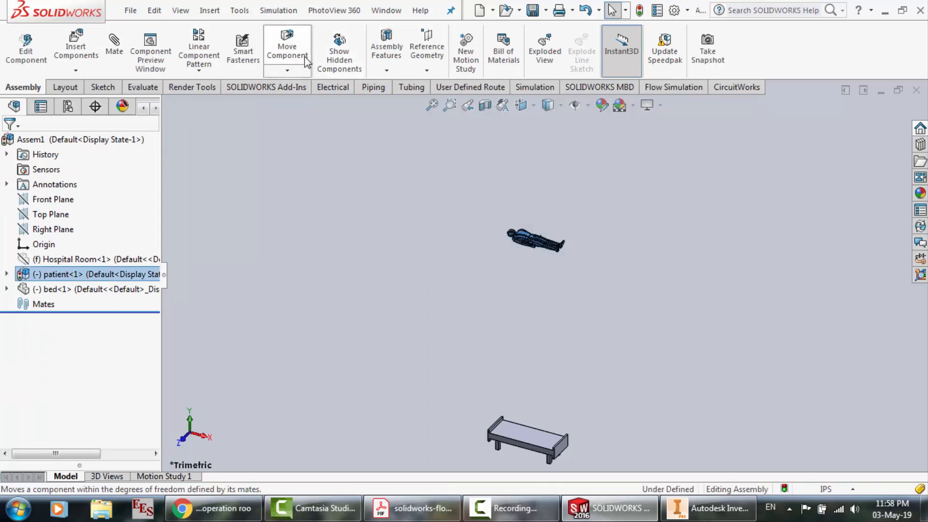
{"action": "left_click", "coordinate": [288, 71]}
{"action": "left_click", "coordinate": [309, 86]}
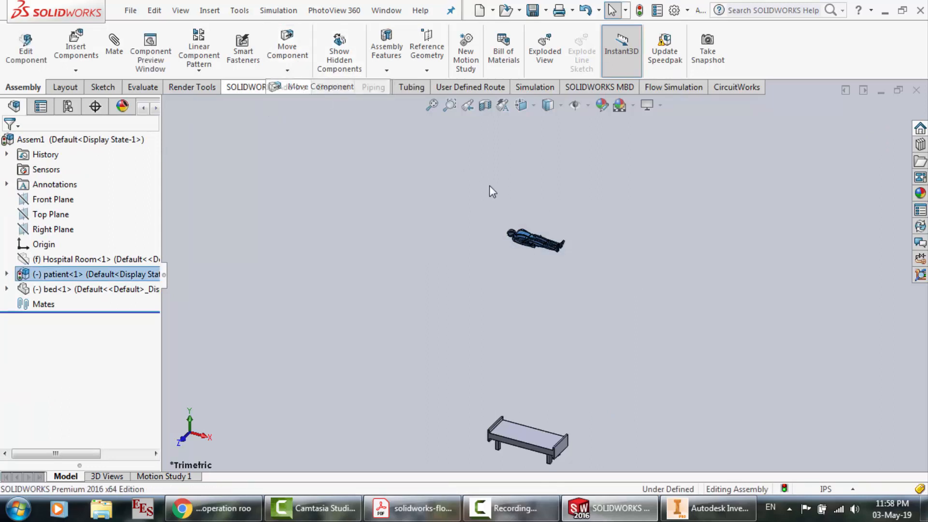
{"action": "left_click_drag", "start_coordinate": [531, 239], "coordinate": [526, 438]}
{"action": "key", "text": "f"}
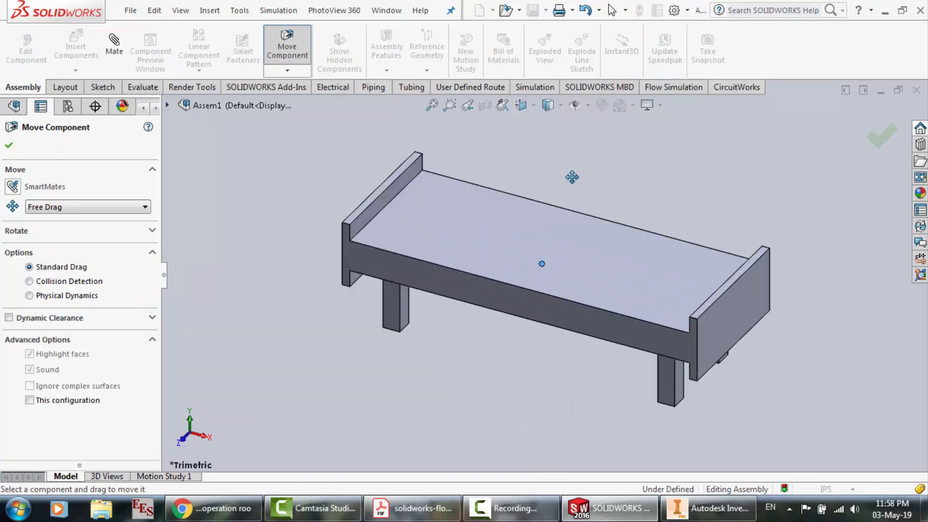
{"action": "left_click_drag", "start_coordinate": [564, 182], "coordinate": [615, 127]}
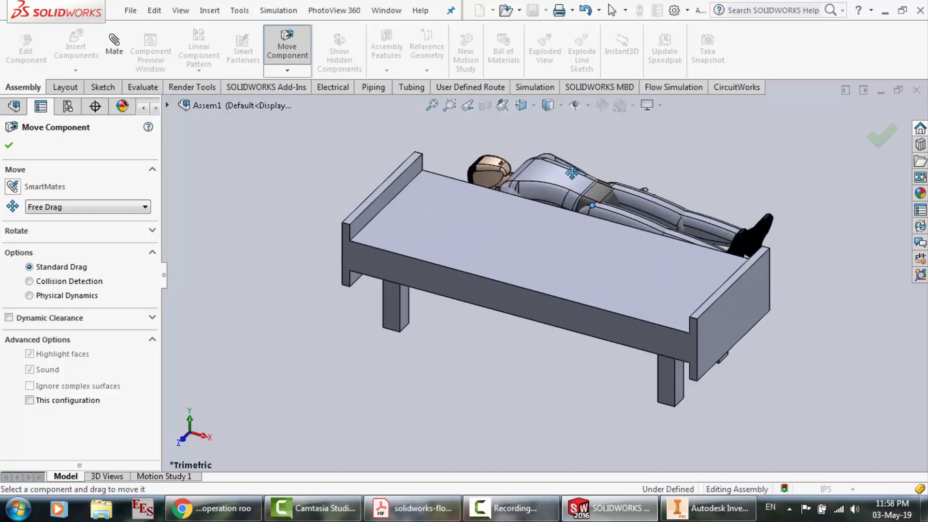
{"action": "left_click_drag", "start_coordinate": [571, 174], "coordinate": [612, 134]}
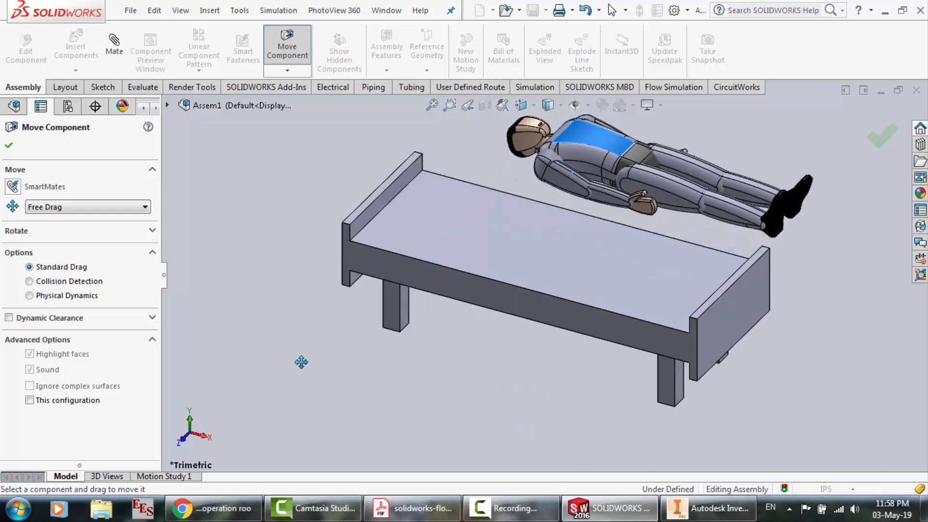
In the front view, move the patient onto the bed's top surface between the headboard and footboard
{"action": "left_click", "coordinate": [183, 437]}
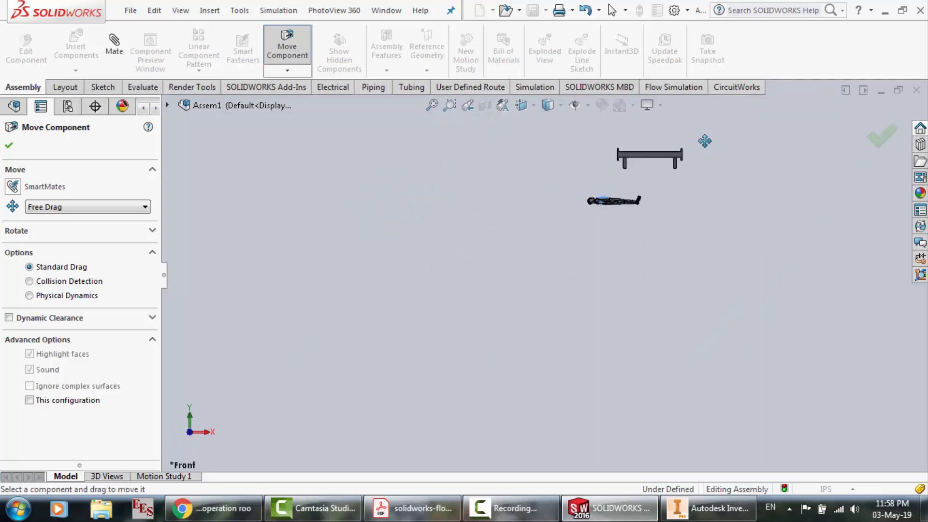
{"action": "key", "text": "f"}
{"action": "scroll", "coordinate": [480, 295], "scroll_direction": "down", "scroll_amount": 2}
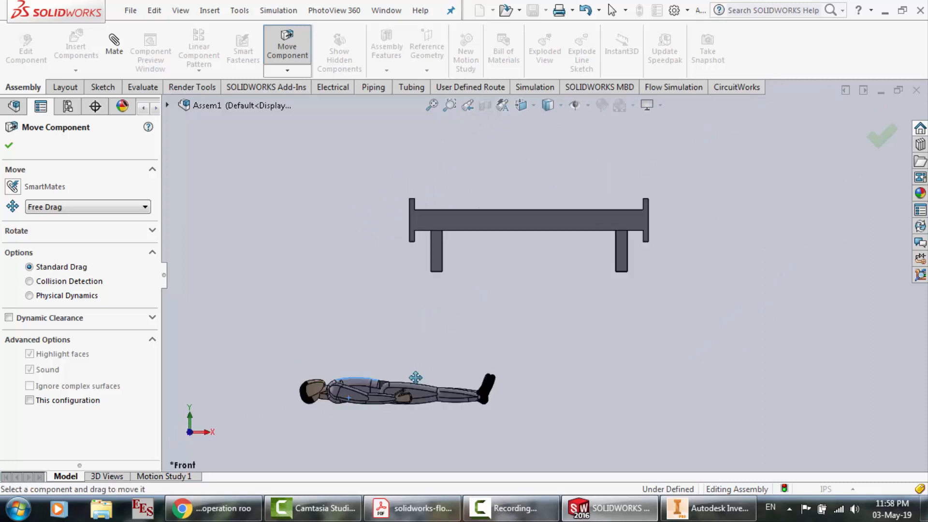
{"action": "left_click_drag", "start_coordinate": [395, 393], "coordinate": [518, 199]}
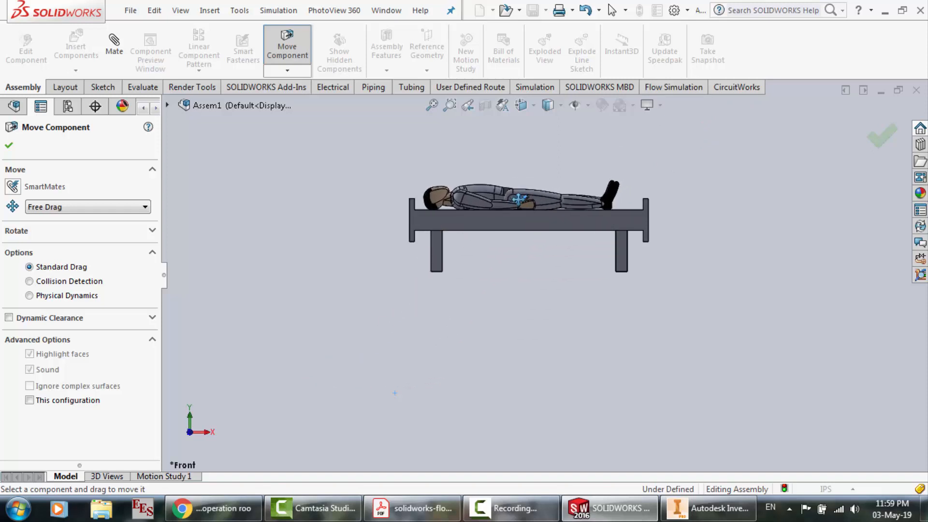
In the right view, move the patient over the bed, centre it across the bed's width, and leave Move Component
{"action": "left_click", "coordinate": [206, 434]}
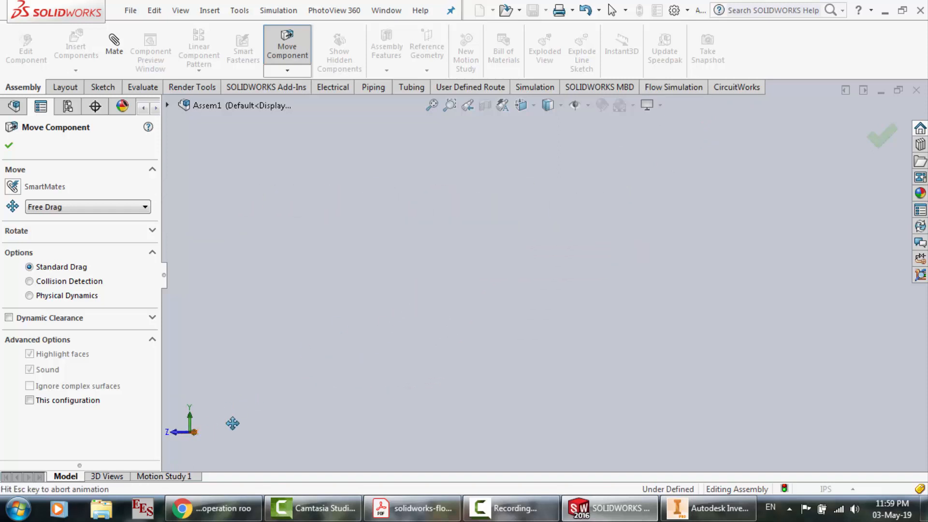
{"action": "key", "text": "f"}
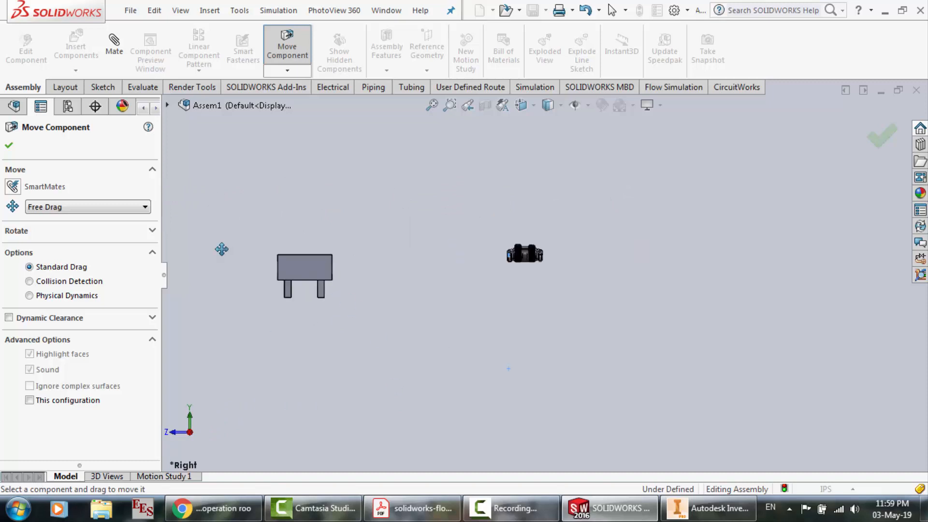
{"action": "left_click_drag", "start_coordinate": [595, 252], "coordinate": [334, 247]}
{"action": "scroll", "coordinate": [333, 246], "scroll_direction": "down", "scroll_amount": 10}
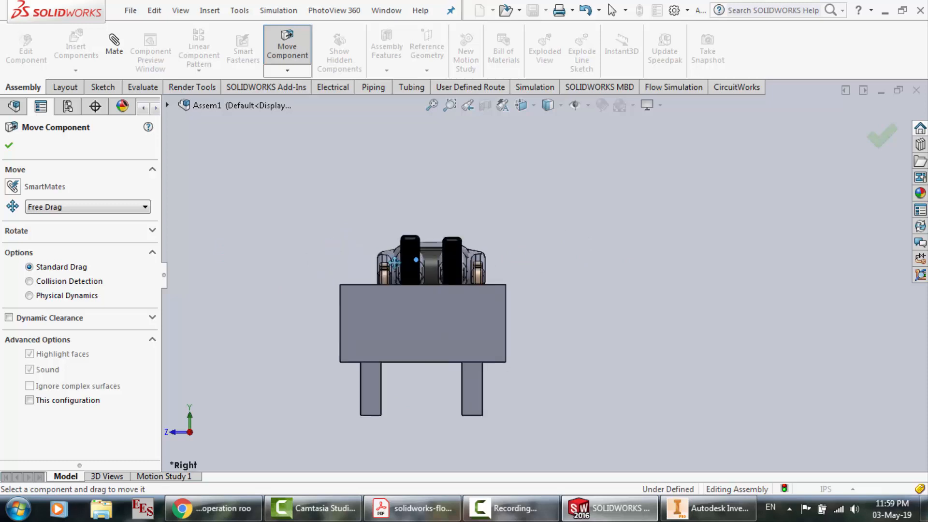
{"action": "left_click_drag", "start_coordinate": [449, 258], "coordinate": [434, 248]}
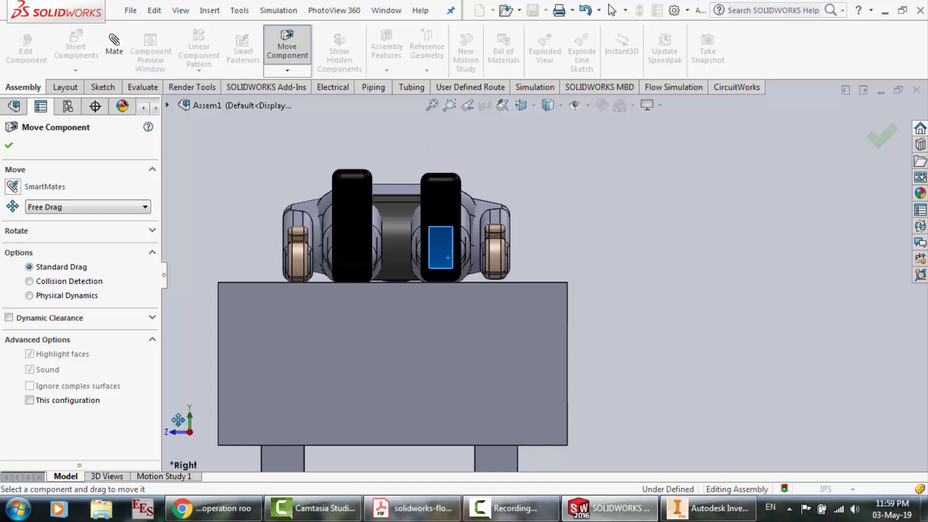
{"action": "right_click", "coordinate": [515, 291]}
{"action": "left_click", "coordinate": [526, 301]}
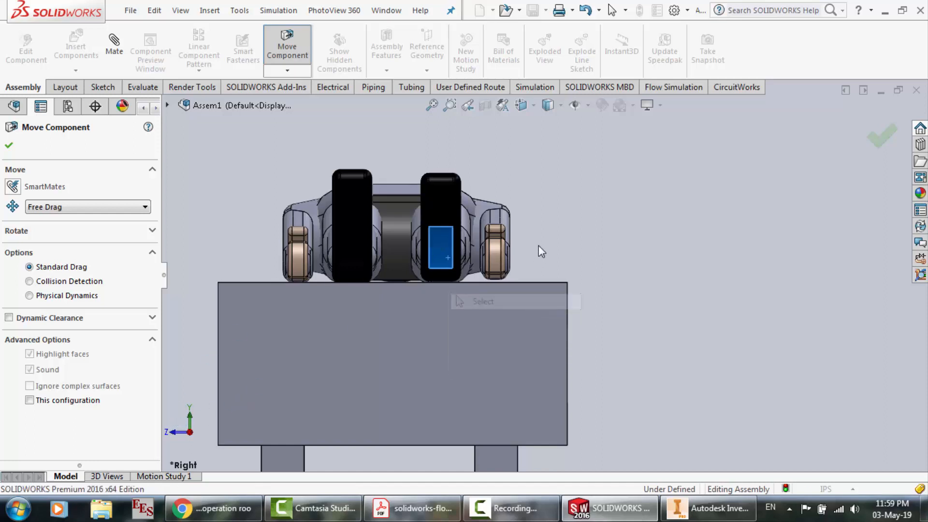
Inspect the patient's placement on the bed from an angled view and the front view
{"action": "right_click", "coordinate": [321, 139]}
{"action": "left_click", "coordinate": [360, 198]}
{"action": "left_click_drag", "start_coordinate": [362, 203], "coordinate": [427, 219]}
{"action": "key", "text": "f"}
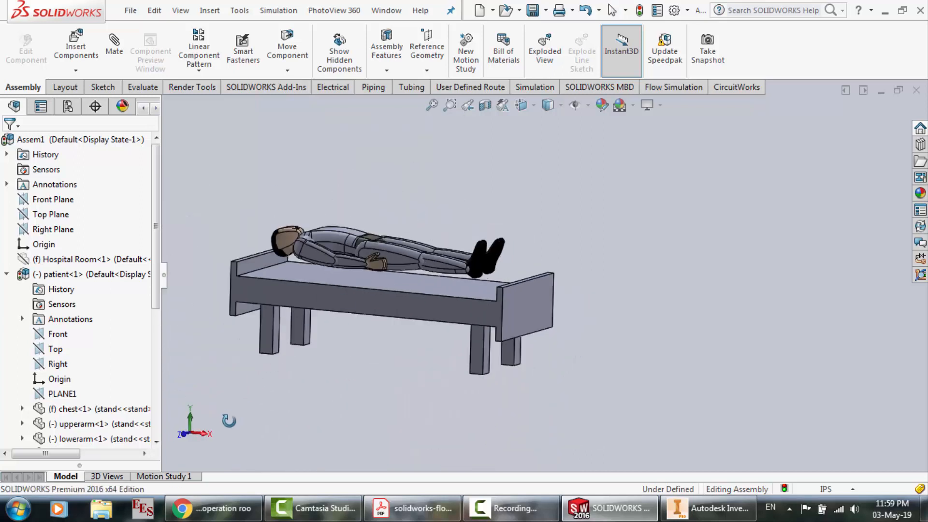
{"action": "key", "text": "ctrl+1"}
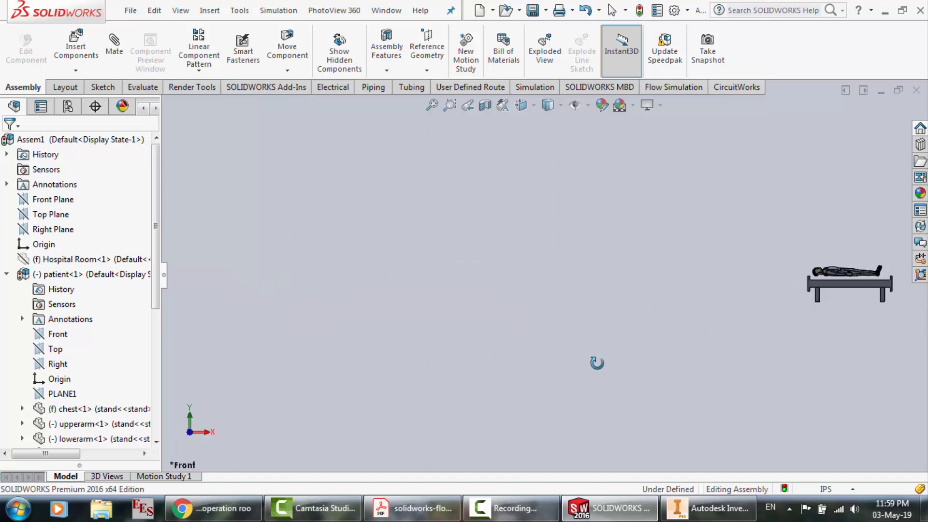
{"action": "scroll", "coordinate": [837, 269], "scroll_direction": "down", "scroll_amount": 5}
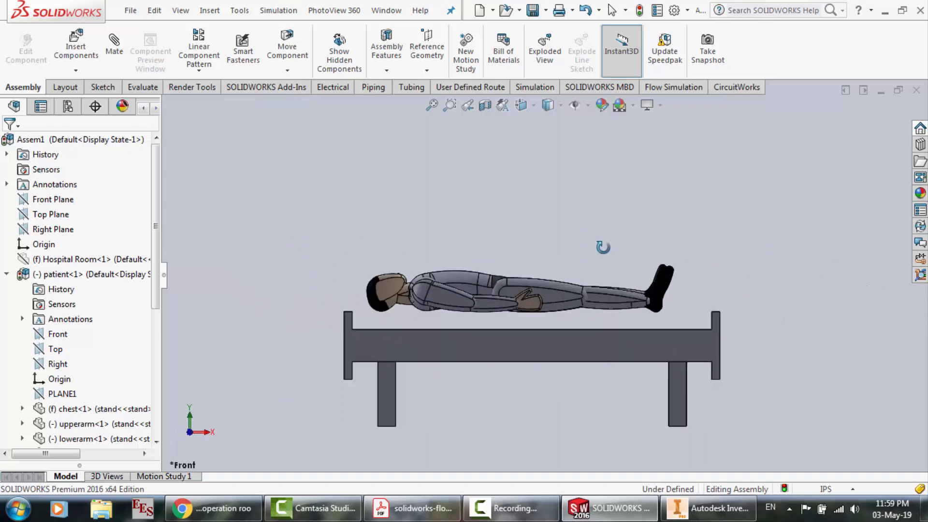
{"action": "right_click", "coordinate": [603, 247]}
{"action": "left_click", "coordinate": [634, 257]}
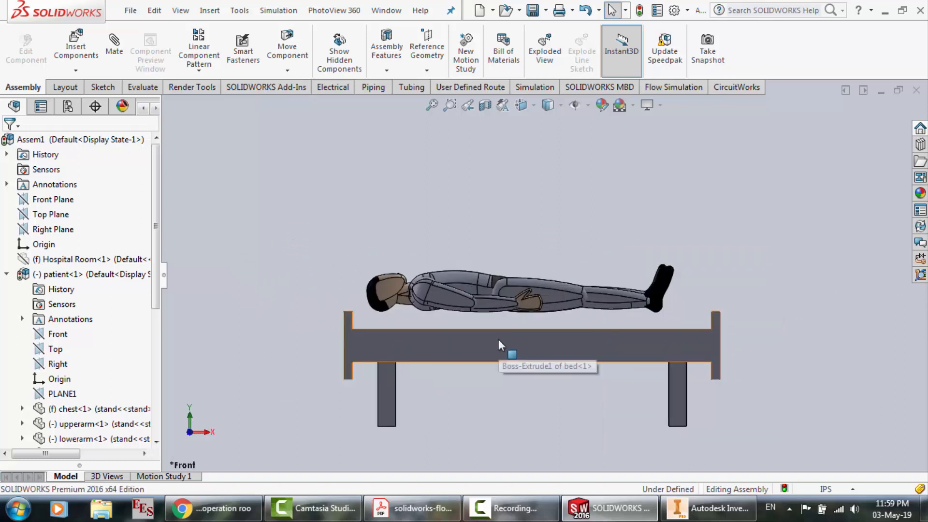
In the front view, raise the bed until its top surface meets the underside of the patient
{"action": "left_click", "coordinate": [498, 339]}
{"action": "left_click_drag", "start_coordinate": [499, 333], "coordinate": [498, 323]}
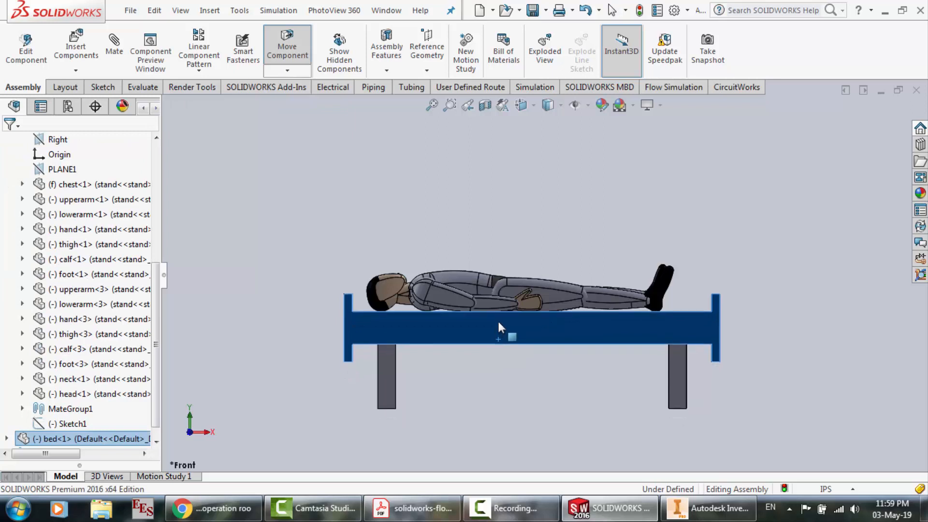
{"action": "left_click", "coordinate": [300, 319]}
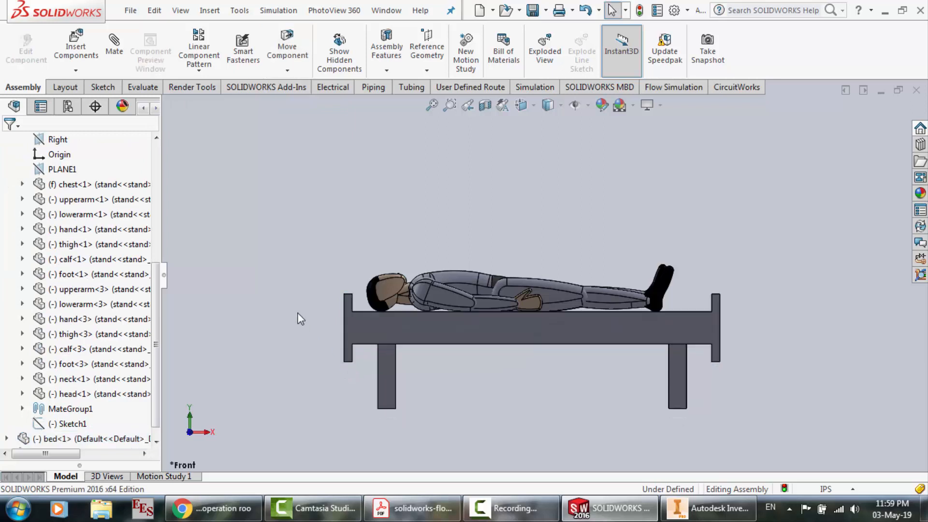
Collapse the patient's component tree and show the hidden Hospital Room component again
{"action": "scroll", "coordinate": [297, 319], "scroll_direction": "up", "scroll_amount": 5}
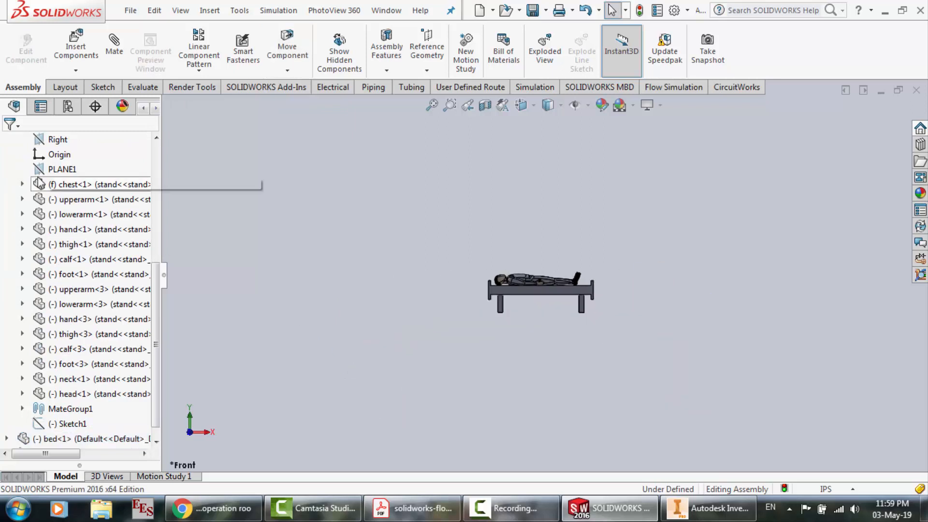
{"action": "left_click", "coordinate": [161, 288]}
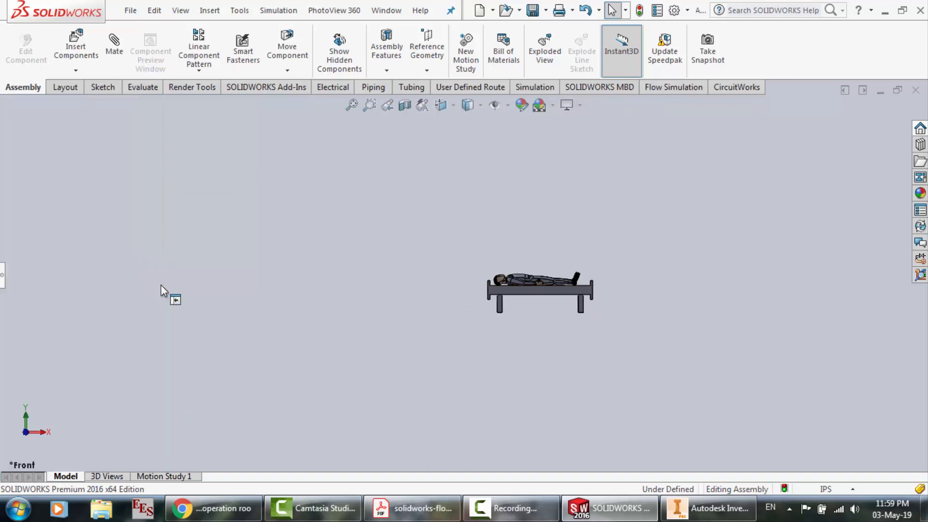
{"action": "left_click", "coordinate": [1, 275]}
{"action": "left_click_drag", "start_coordinate": [160, 326], "coordinate": [160, 268]}
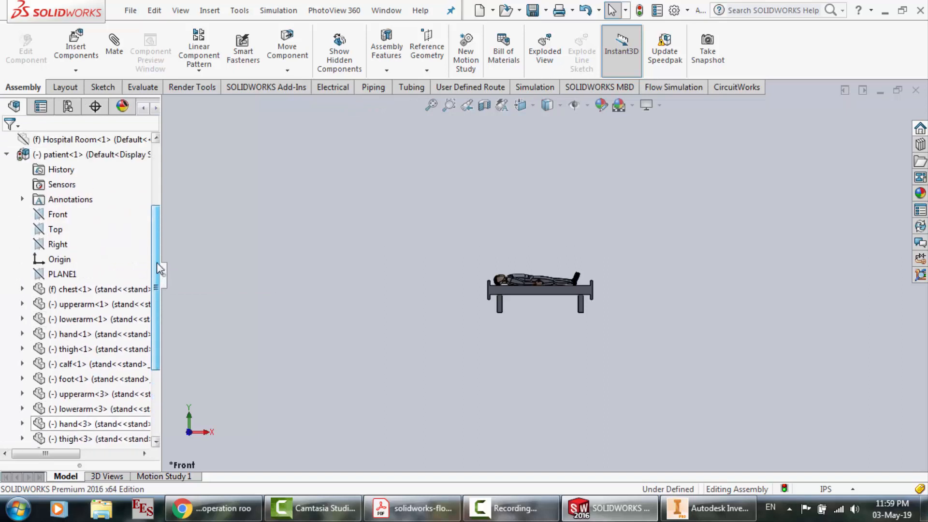
{"action": "left_click", "coordinate": [8, 155]}
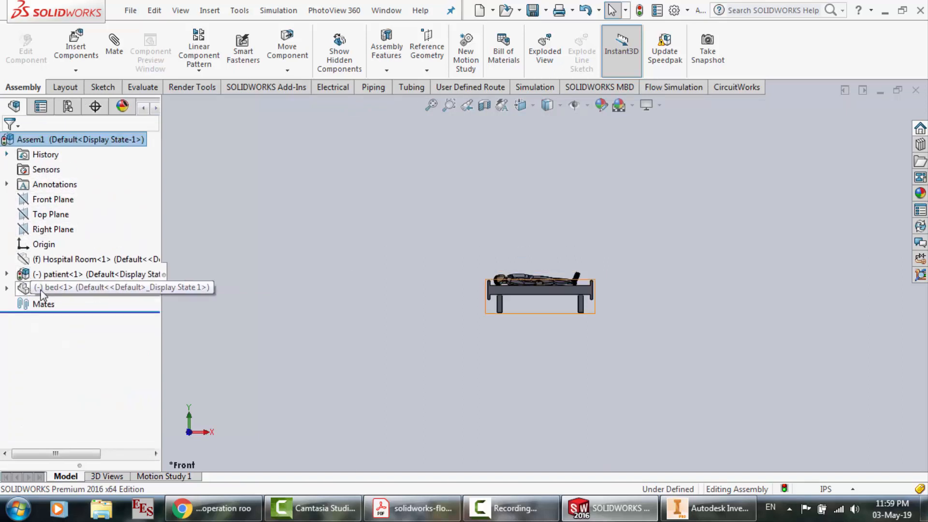
{"action": "left_click", "coordinate": [63, 259]}
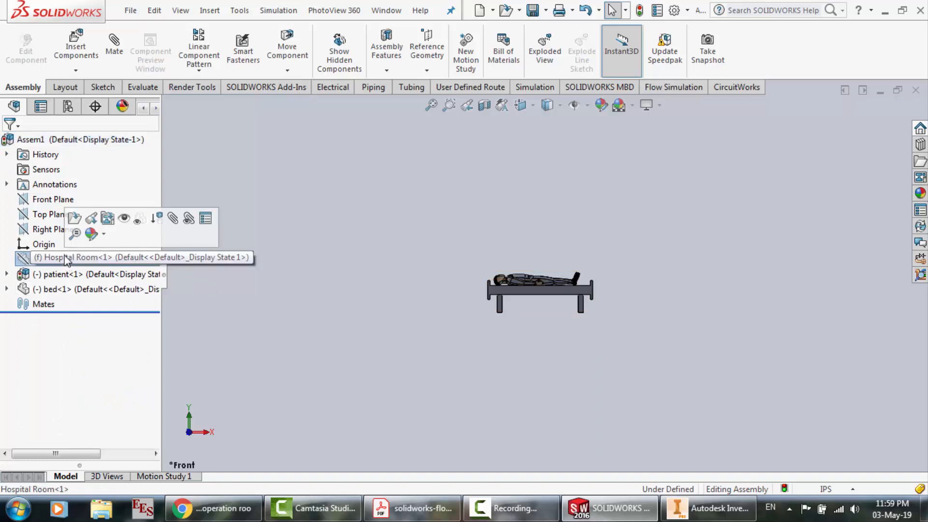
{"action": "left_click", "coordinate": [139, 218]}
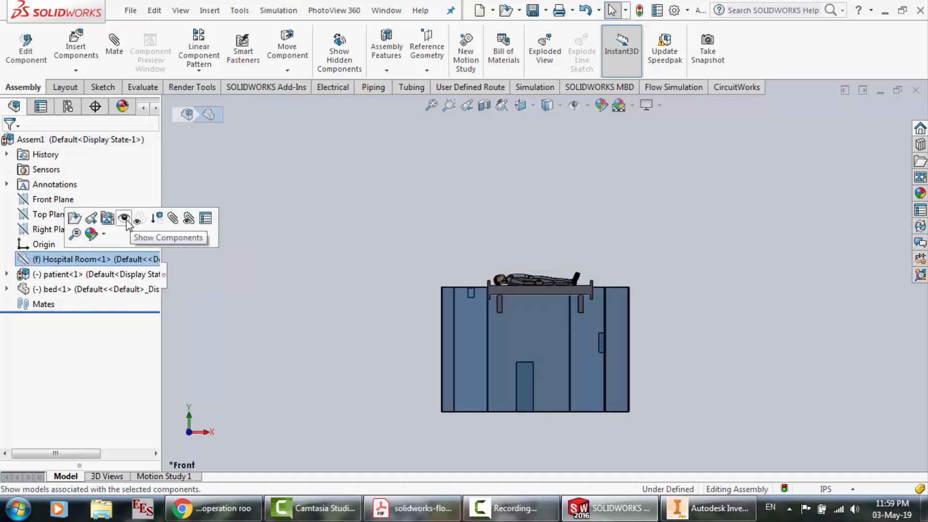
{"action": "left_click_drag", "start_coordinate": [547, 413], "coordinate": [636, 340]}
{"action": "left_click", "coordinate": [639, 341]}
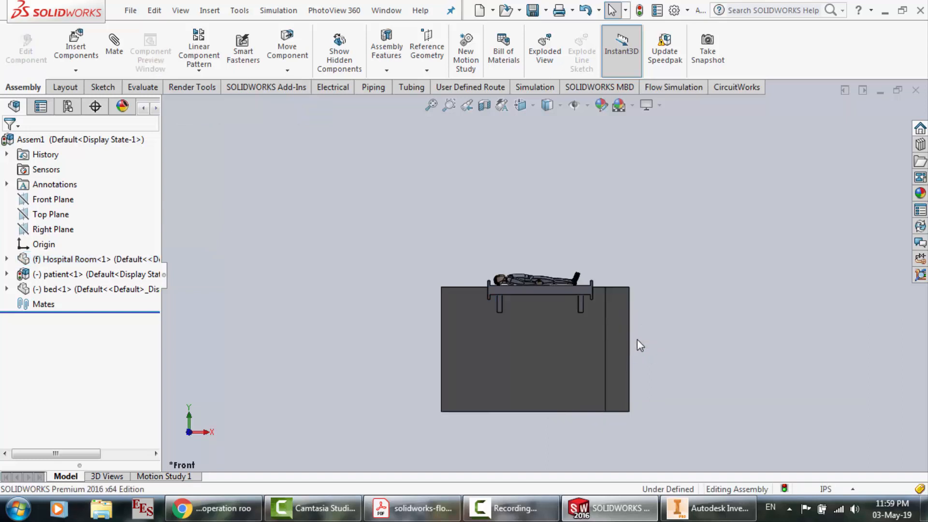
In the front view, move the bed down until its legs stand at the hospital room's floor level, near the side wall
{"action": "scroll", "coordinate": [535, 265], "scroll_direction": "up", "scroll_amount": 3}
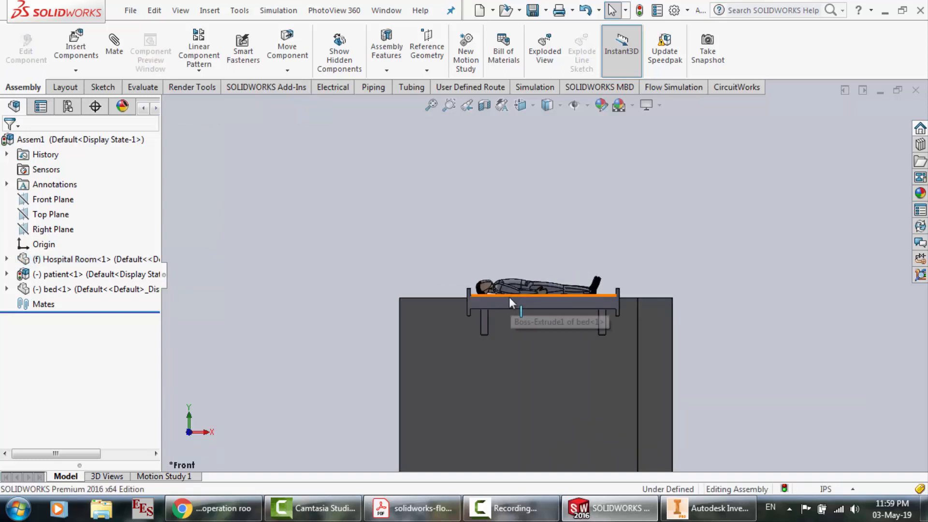
{"action": "left_click_drag", "start_coordinate": [466, 264], "coordinate": [527, 285]}
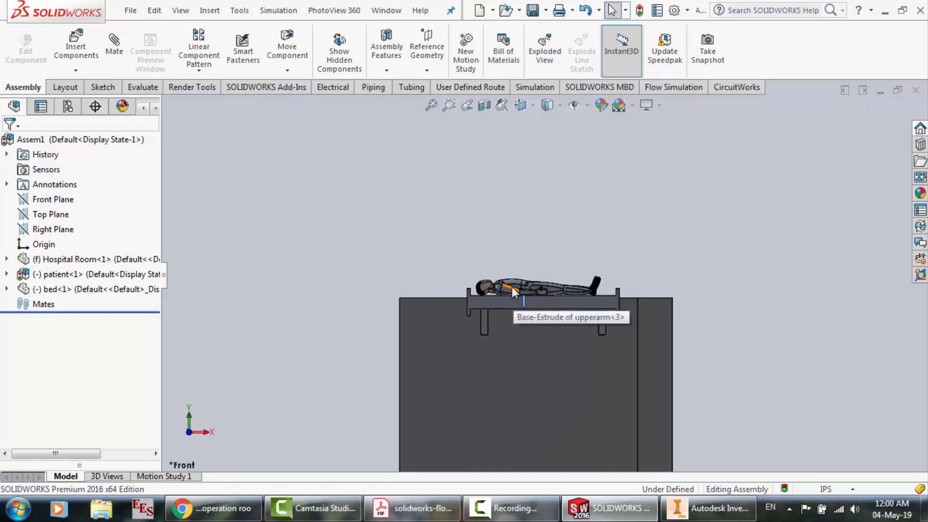
{"action": "left_click", "coordinate": [47, 260]}
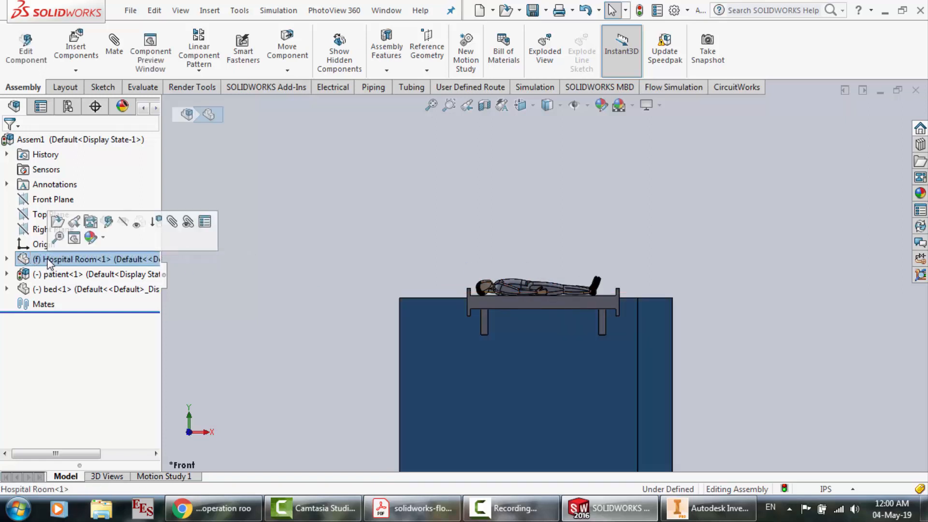
{"action": "left_click", "coordinate": [52, 274]}
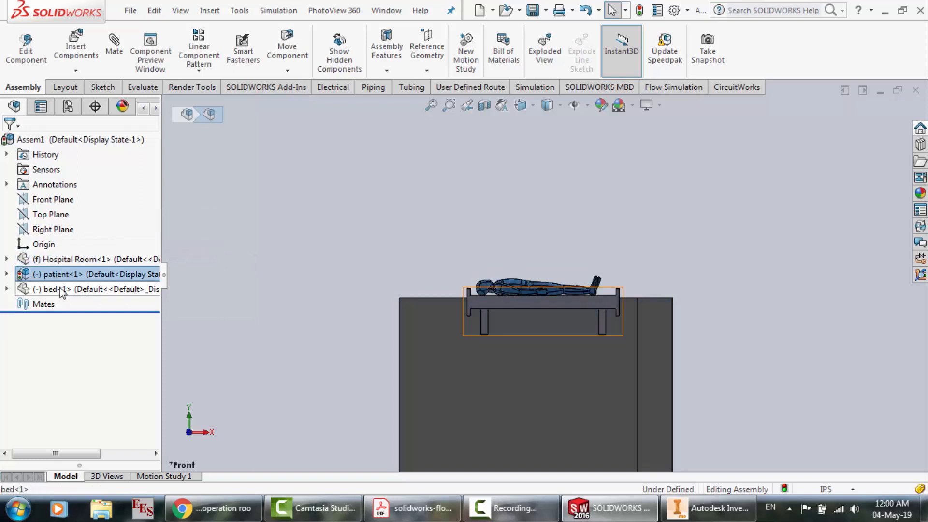
{"action": "left_click", "coordinate": [60, 290], "text": "ctrl"}
{"action": "left_click_drag", "start_coordinate": [474, 304], "coordinate": [454, 373]}
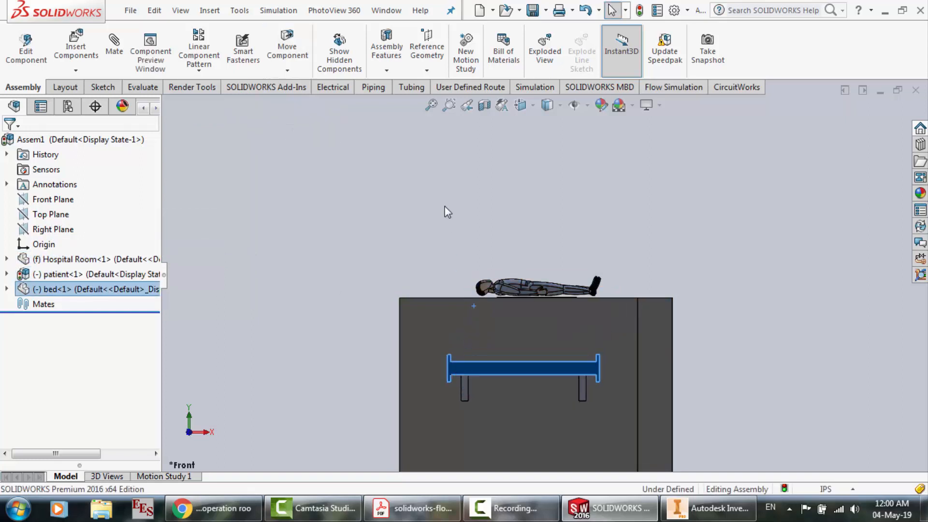
{"action": "scroll", "coordinate": [445, 206], "scroll_direction": "up", "scroll_amount": 2}
{"action": "scroll", "coordinate": [458, 352], "scroll_direction": "down", "scroll_amount": 2}
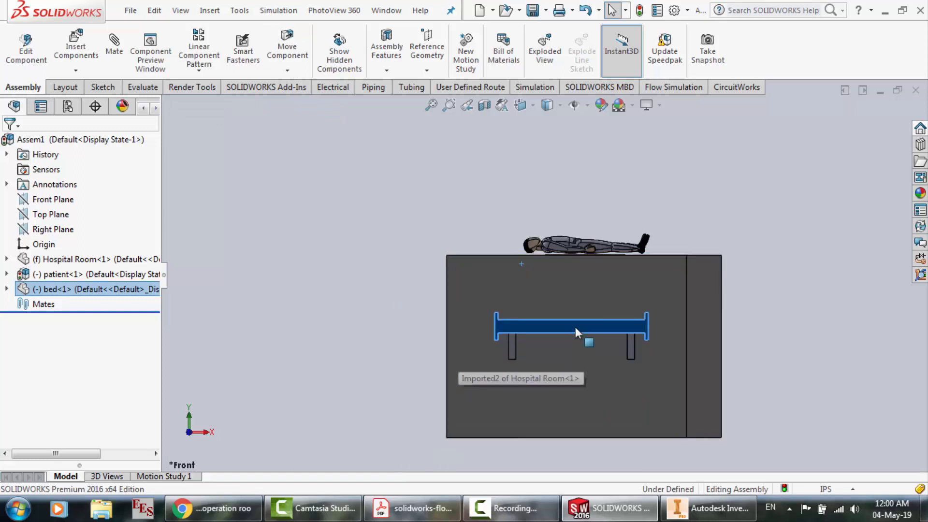
{"action": "left_click_drag", "start_coordinate": [574, 334], "coordinate": [536, 405]}
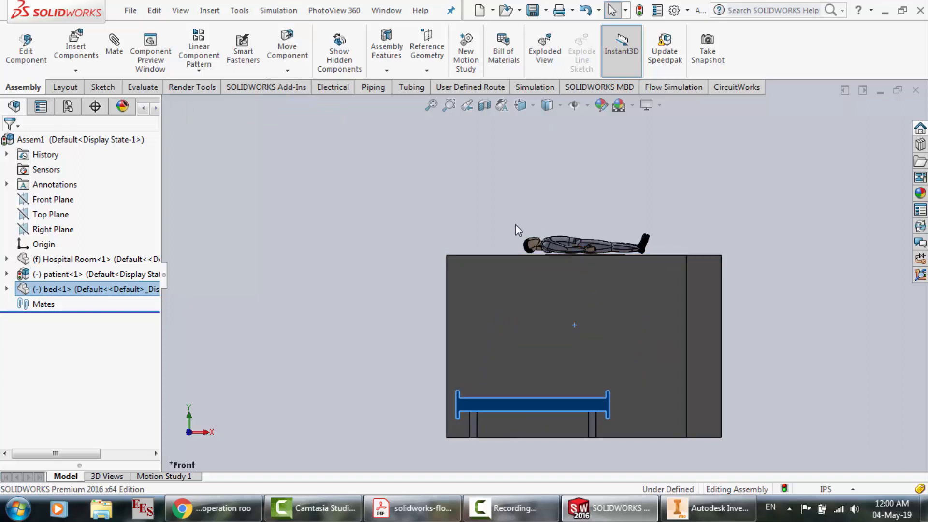
Move the patient down onto the lowered bed's top surface, with the head and feet between the end boards
{"action": "left_click", "coordinate": [122, 260]}
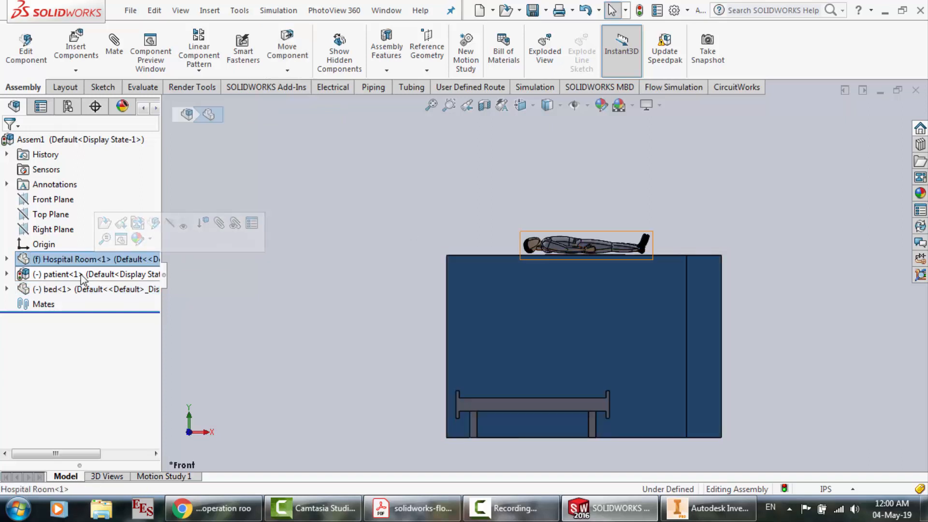
{"action": "left_click", "coordinate": [97, 274]}
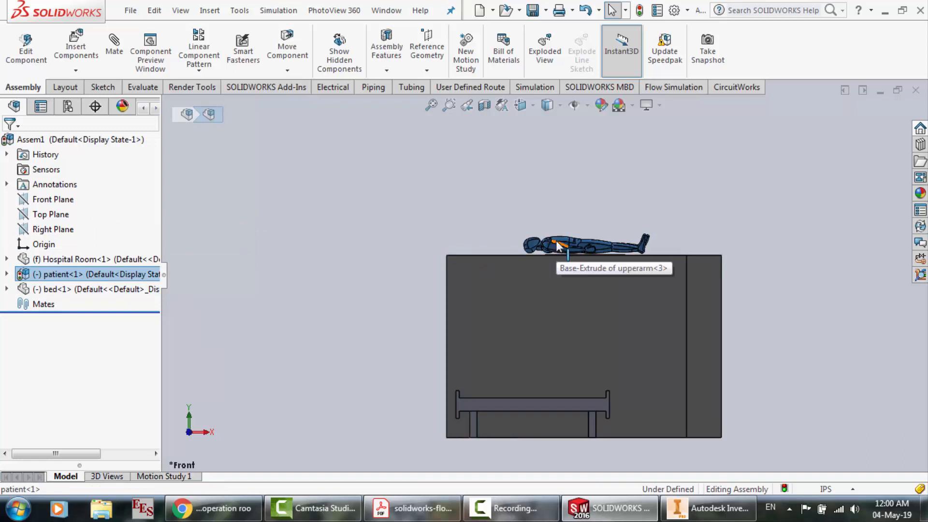
{"action": "left_click_drag", "start_coordinate": [552, 247], "coordinate": [498, 387]}
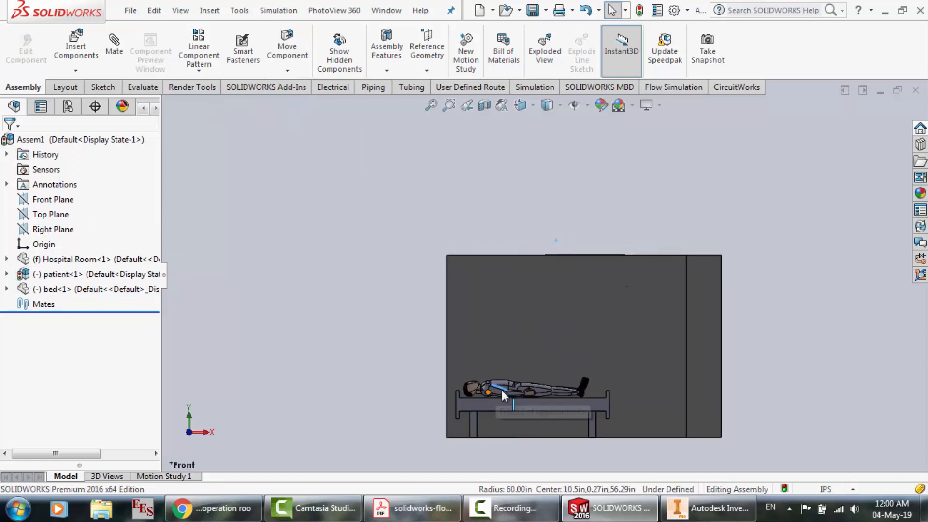
{"action": "scroll", "coordinate": [507, 408], "scroll_direction": "down", "scroll_amount": 3}
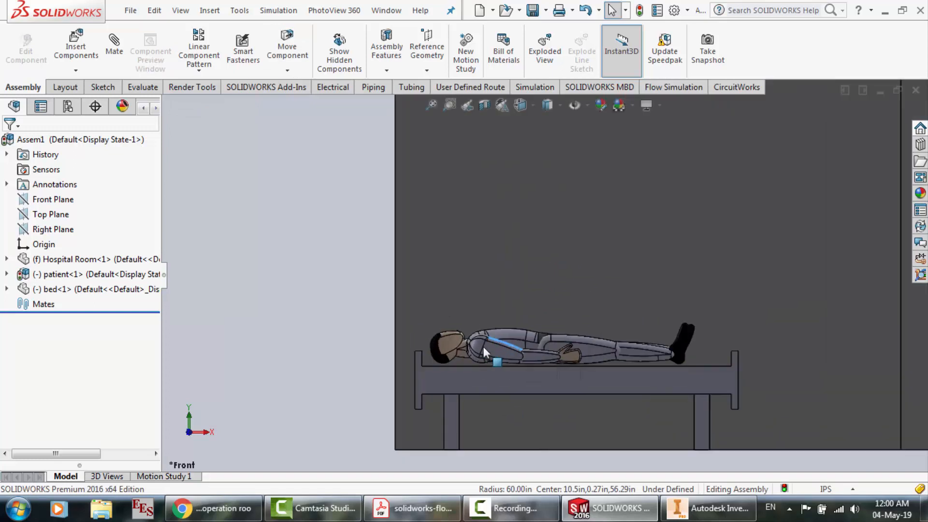
{"action": "left_click_drag", "start_coordinate": [494, 346], "coordinate": [492, 353]}
Switch to the right view and set the display style to Wireframe to see inside the room
{"action": "left_click", "coordinate": [199, 431]}
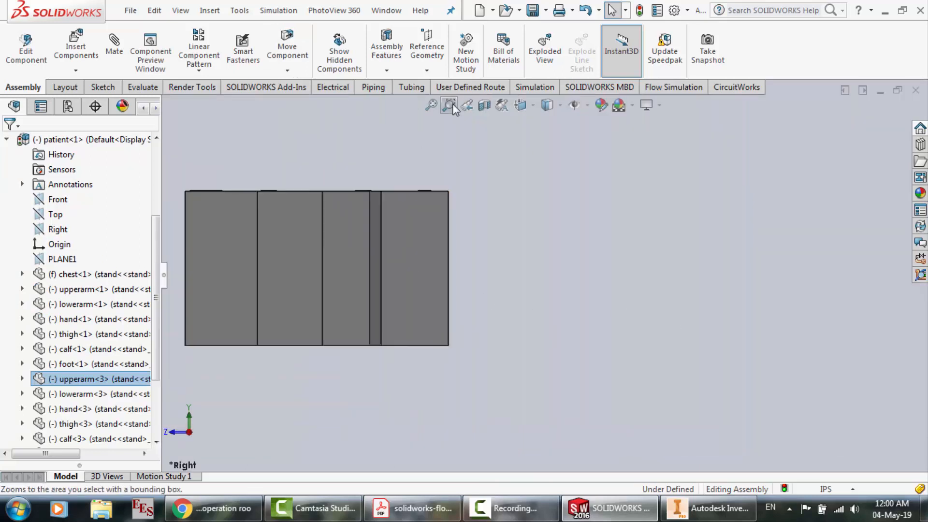
{"action": "left_click", "coordinate": [553, 108]}
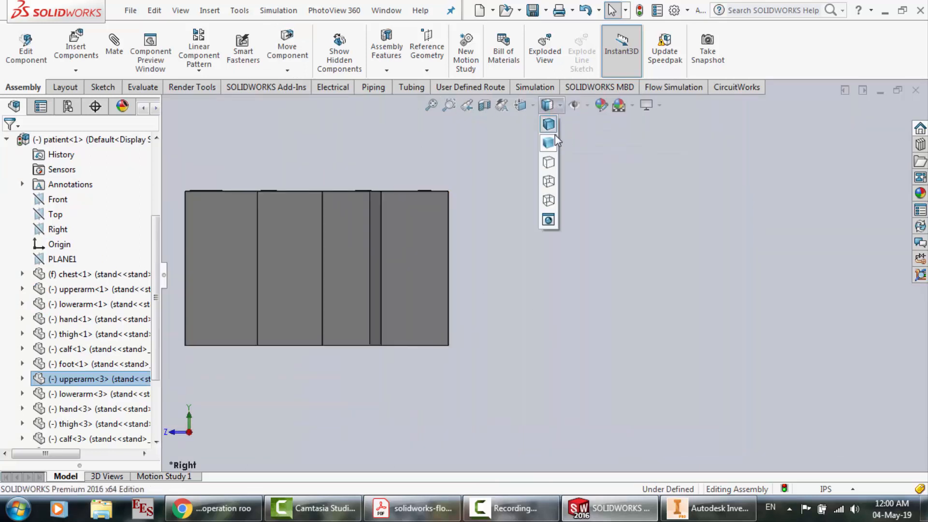
{"action": "left_click", "coordinate": [549, 200]}
In the right view, move the bed and the patient from outside into the hospital room, keeping the patient on the bed
{"action": "scroll", "coordinate": [173, 310], "scroll_direction": "down", "scroll_amount": 3}
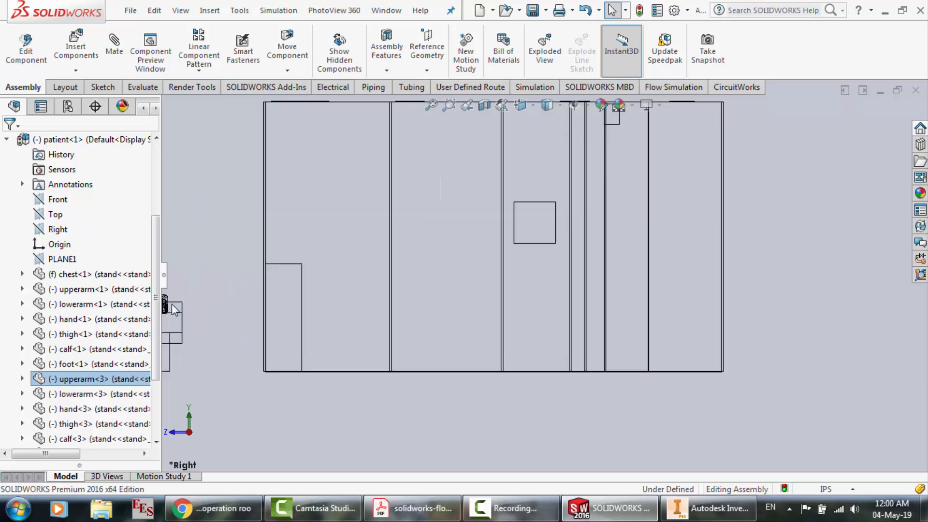
{"action": "scroll", "coordinate": [348, 303], "scroll_direction": "up", "scroll_amount": 3}
{"action": "scroll", "coordinate": [264, 292], "scroll_direction": "down", "scroll_amount": 3}
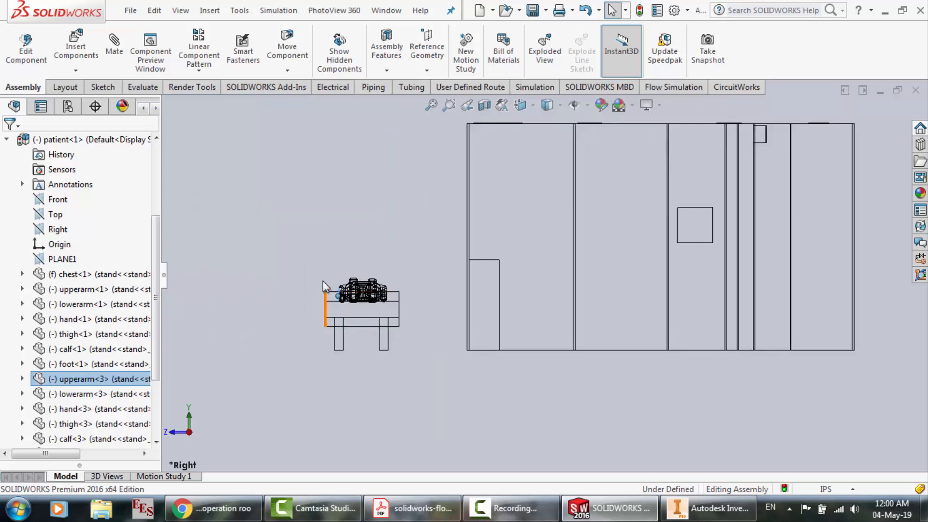
{"action": "left_click_drag", "start_coordinate": [292, 249], "coordinate": [436, 389]}
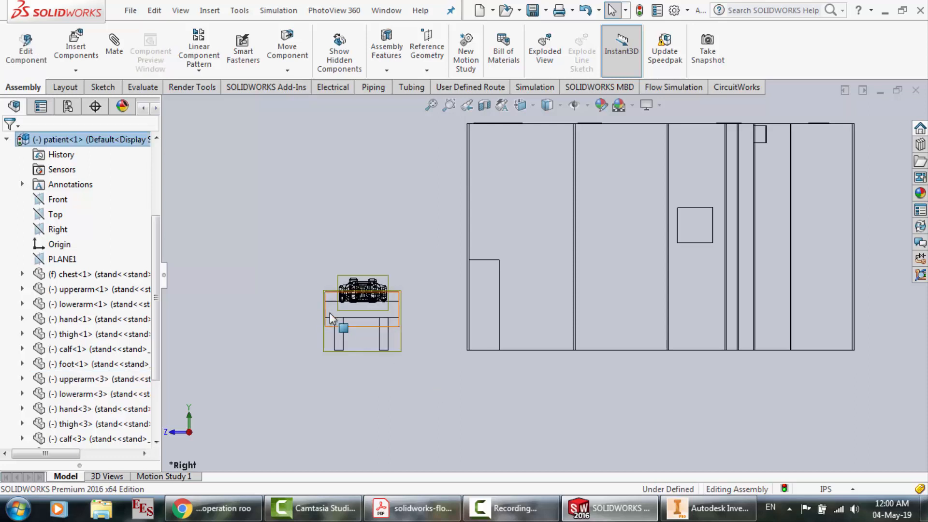
{"action": "left_click_drag", "start_coordinate": [333, 317], "coordinate": [589, 315]}
{"action": "left_click_drag", "start_coordinate": [243, 205], "coordinate": [407, 343]}
{"action": "left_click_drag", "start_coordinate": [379, 305], "coordinate": [627, 294]}
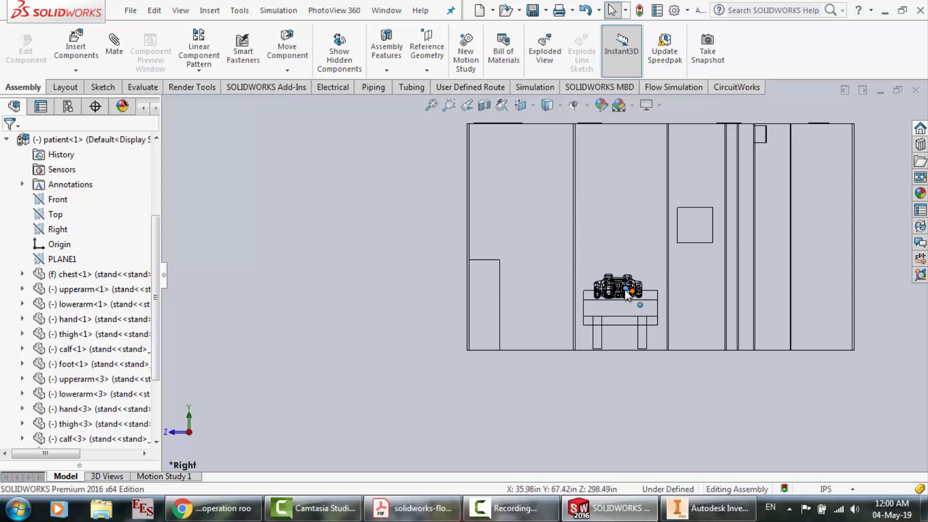
In the front view, shift the patient slightly toward the foot of the bed and down onto its top surface
{"action": "left_click", "coordinate": [171, 432]}
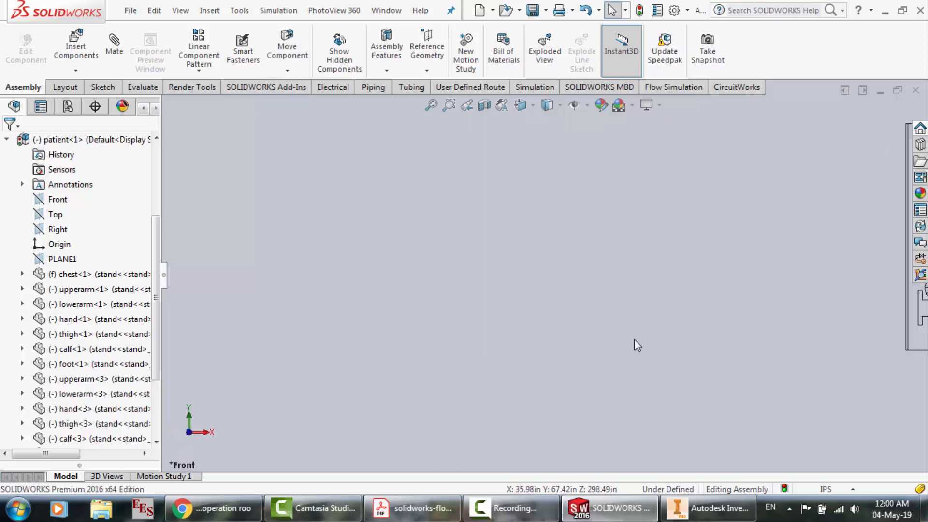
{"action": "scroll", "coordinate": [779, 281], "scroll_direction": "down", "scroll_amount": 6}
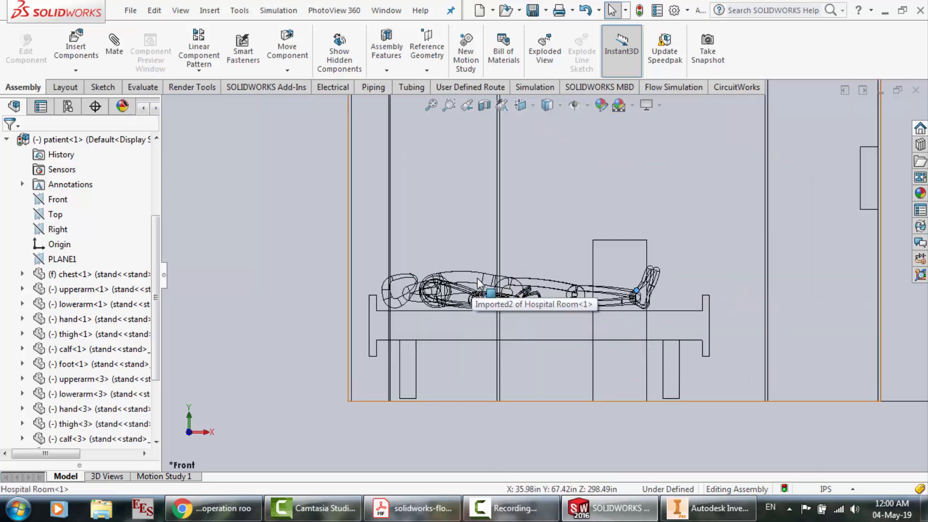
{"action": "left_click_drag", "start_coordinate": [479, 281], "coordinate": [480, 278]}
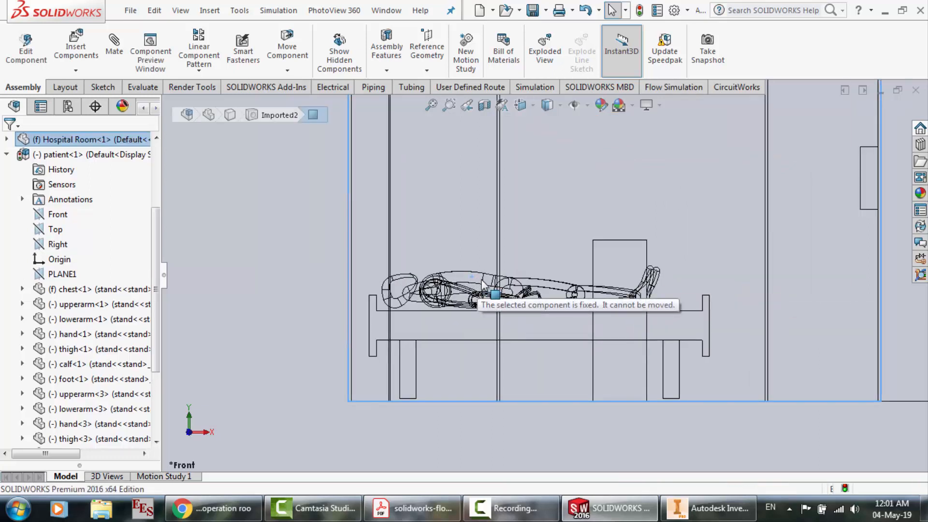
{"action": "left_click_drag", "start_coordinate": [436, 279], "coordinate": [444, 281]}
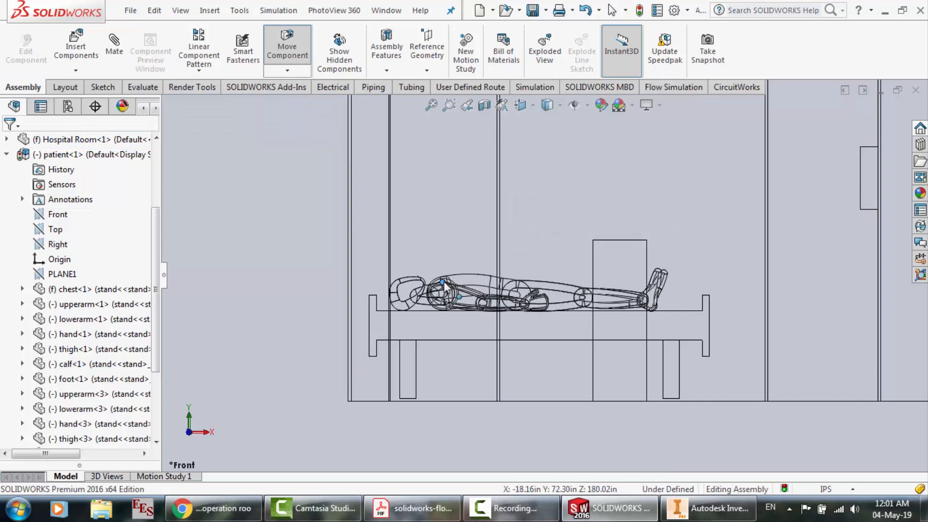
{"action": "key", "text": "Escape"}
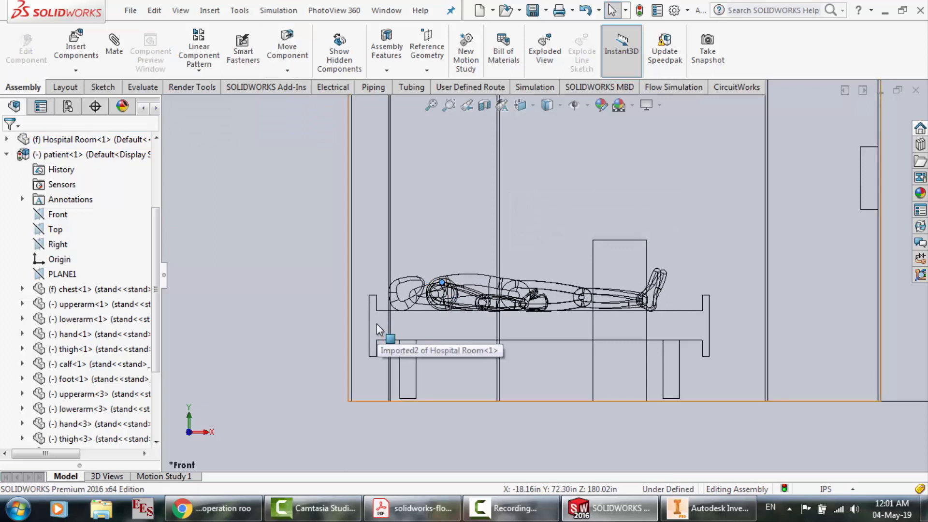
Move the bed along its length, away from the room wall at the patient's head
{"action": "left_click", "coordinate": [377, 324]}
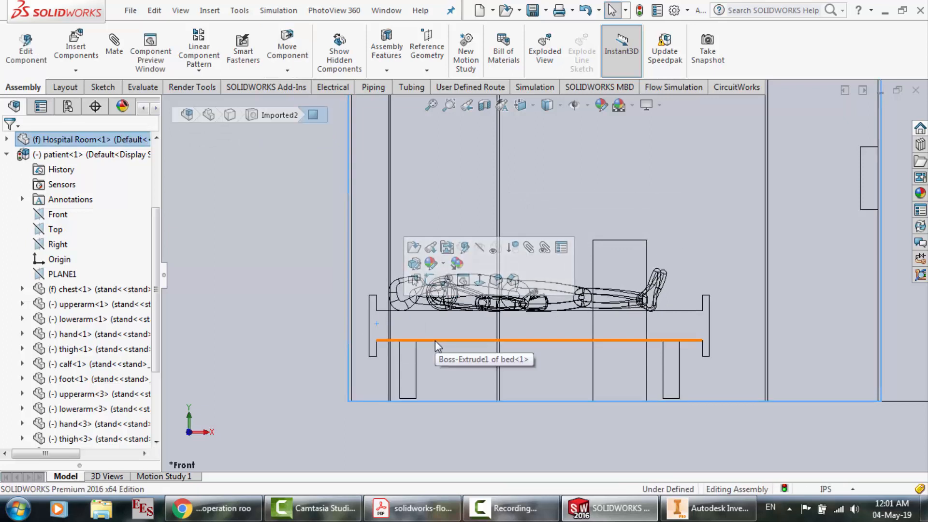
{"action": "left_click", "coordinate": [456, 340]}
{"action": "left_click_drag", "start_coordinate": [455, 339], "coordinate": [469, 340]}
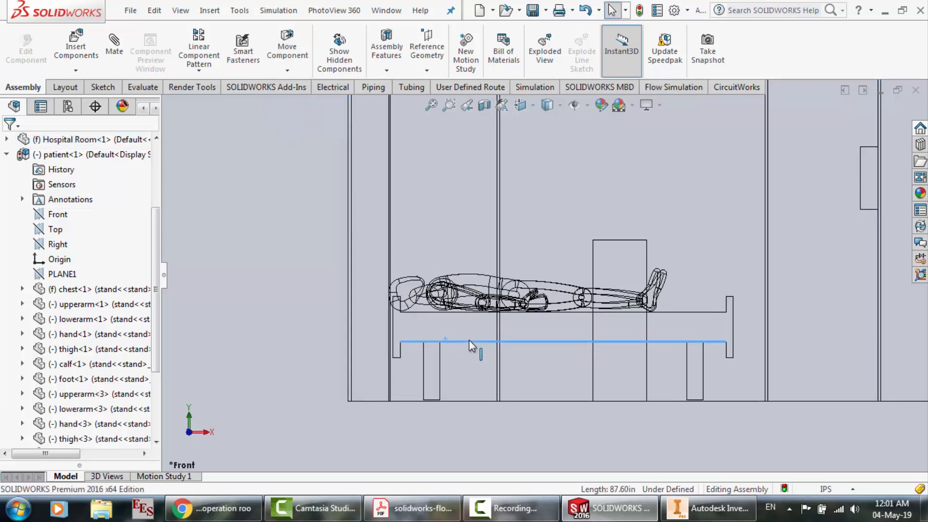
Shift the patient along the bed so the head clears the headboard and the body lies between both end boards
{"action": "left_click", "coordinate": [460, 279]}
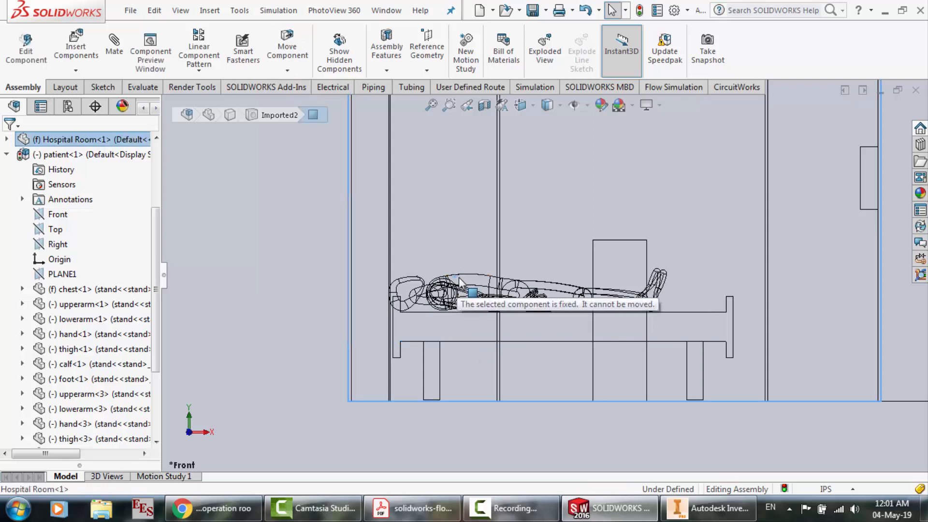
{"action": "left_click_drag", "start_coordinate": [446, 283], "coordinate": [460, 282]}
{"action": "key", "text": "Escape"}
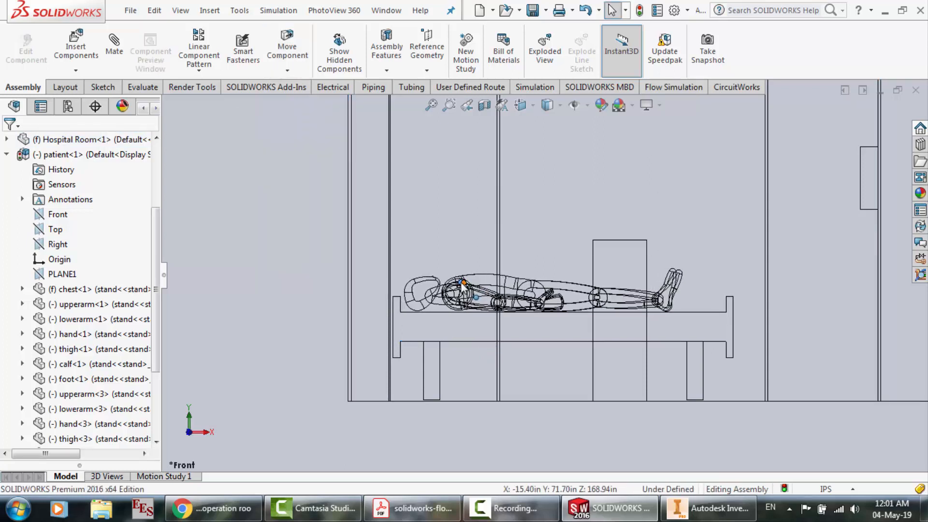
Examine the bed and patient placement inside the hospital room in the right view and in a rotated 3D view
{"action": "left_click", "coordinate": [207, 432]}
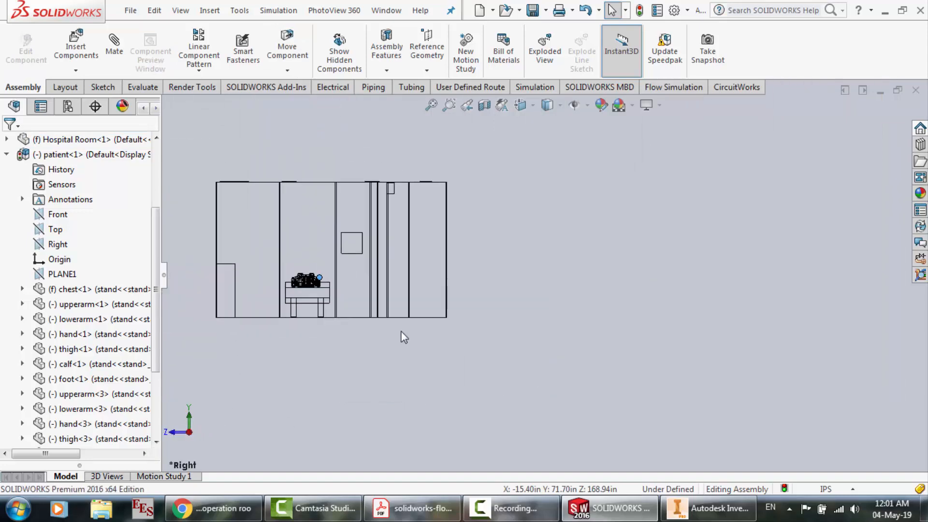
{"action": "scroll", "coordinate": [291, 280], "scroll_direction": "down", "scroll_amount": 3}
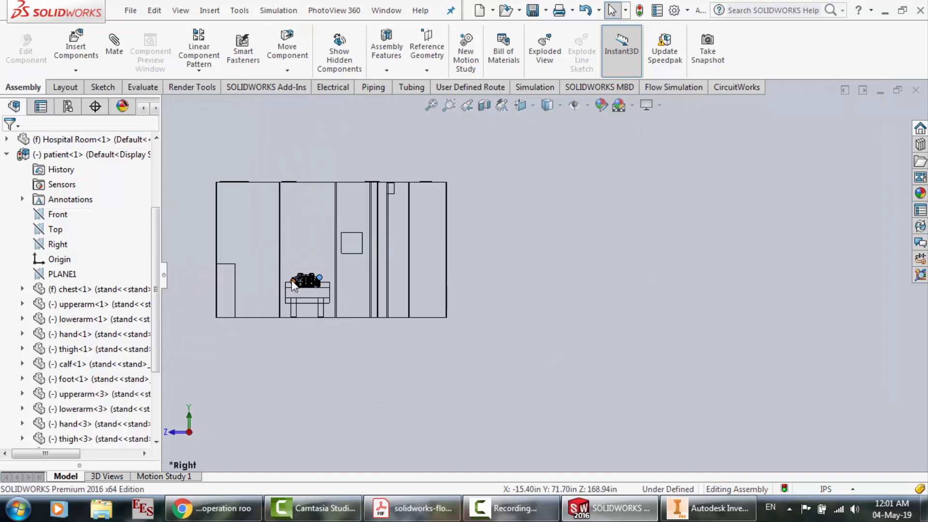
{"action": "right_click", "coordinate": [611, 236]}
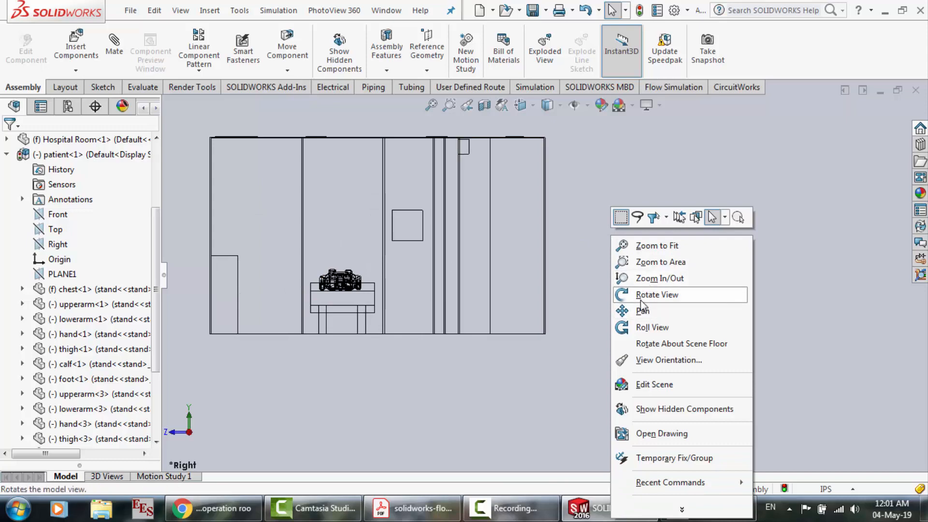
{"action": "left_click", "coordinate": [641, 296]}
{"action": "left_click_drag", "start_coordinate": [460, 332], "coordinate": [526, 399]}
{"action": "scroll", "coordinate": [527, 400], "scroll_direction": "up", "scroll_amount": 2}
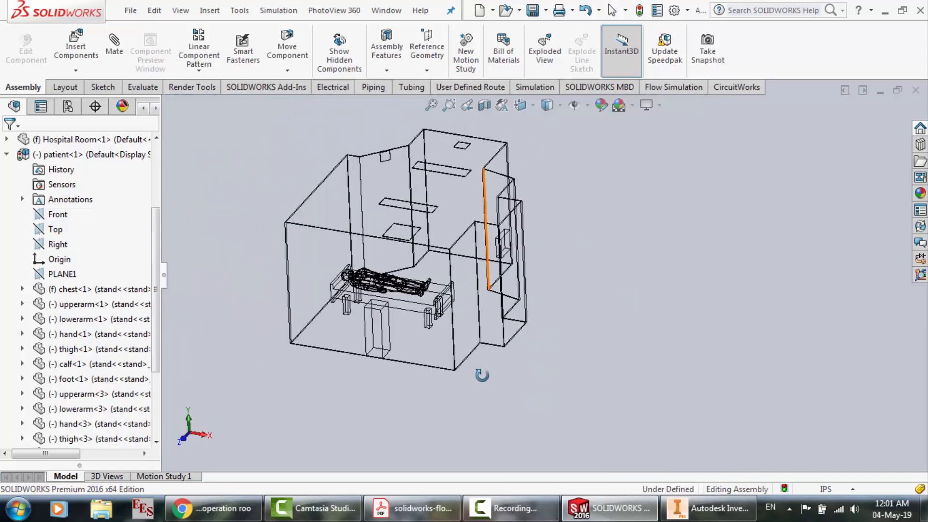
{"action": "scroll", "coordinate": [386, 308], "scroll_direction": "down", "scroll_amount": 4}
{"action": "scroll", "coordinate": [386, 308], "scroll_direction": "up", "scroll_amount": 1}
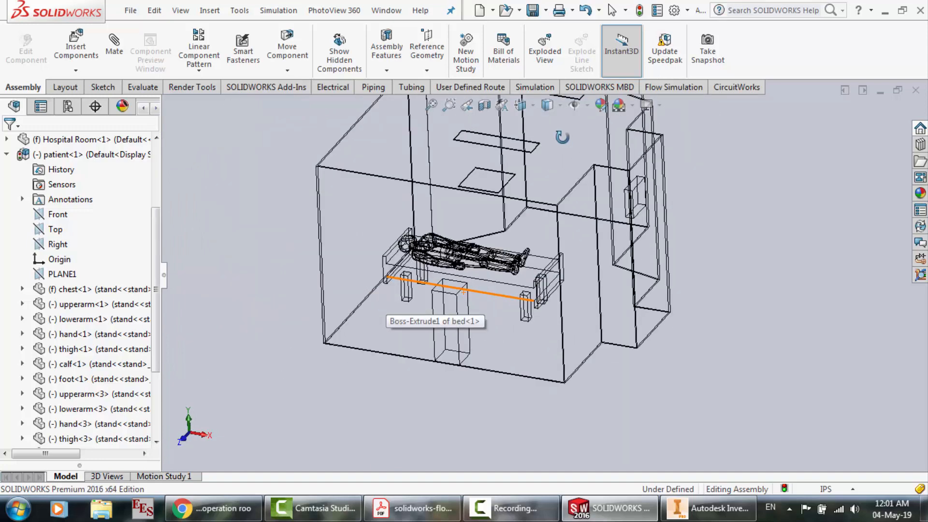
Display the assembly shaded with edges and make the Hospital Room component transparent
{"action": "left_click", "coordinate": [548, 105]}
{"action": "left_click", "coordinate": [550, 126]}
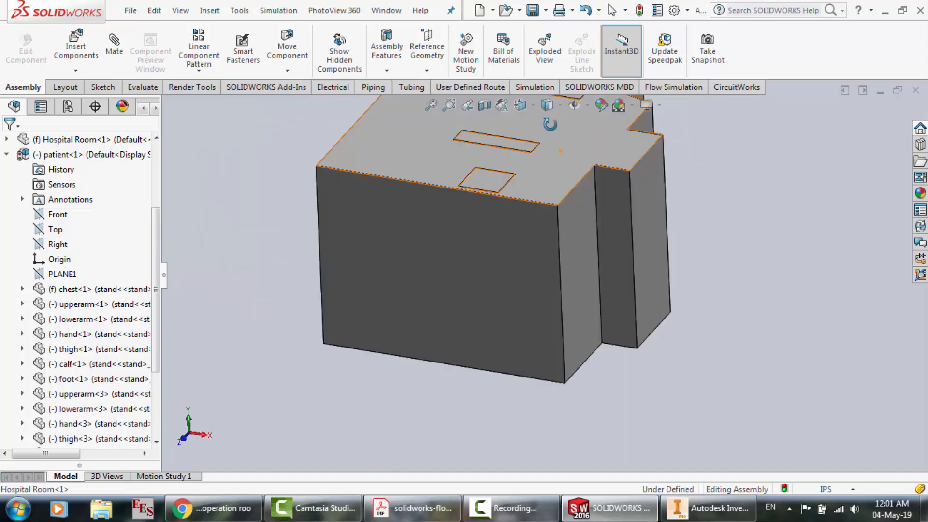
{"action": "left_click", "coordinate": [431, 244]}
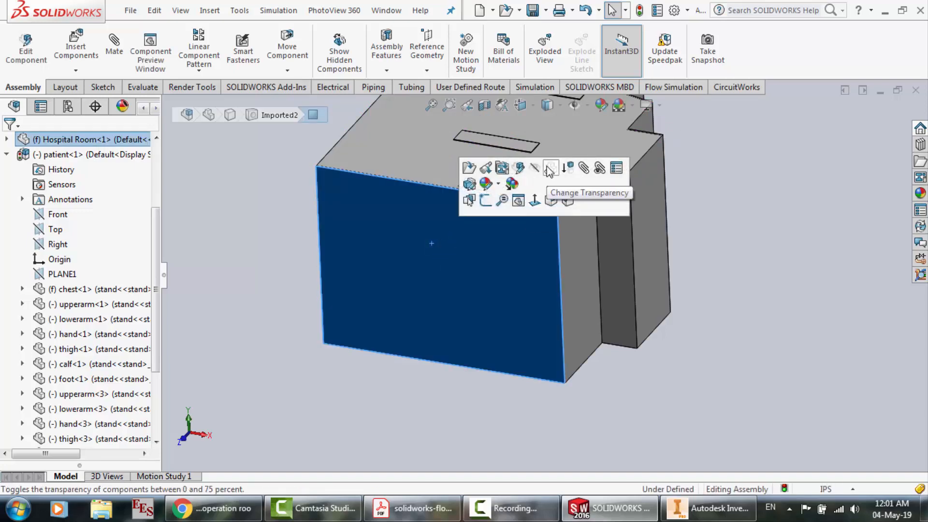
{"action": "left_click", "coordinate": [549, 170]}
{"action": "scroll", "coordinate": [416, 419], "scroll_direction": "up", "scroll_amount": 2}
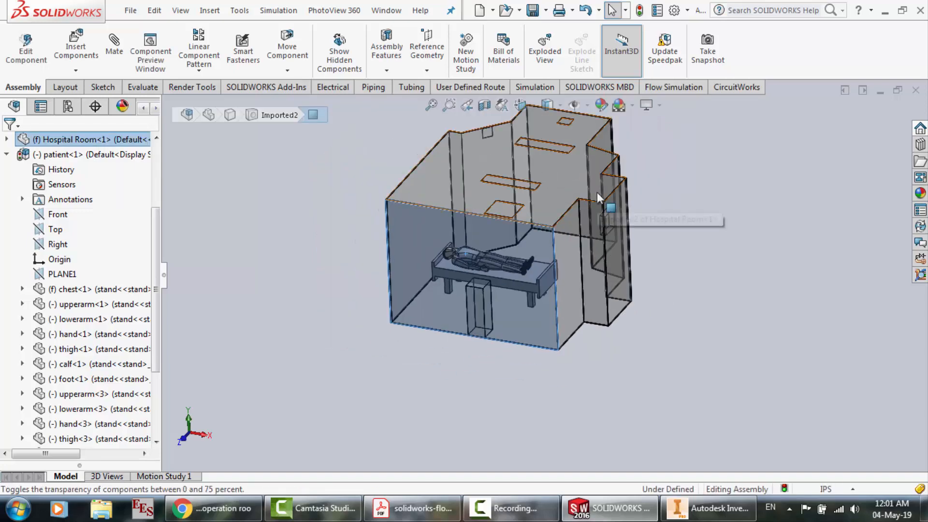
{"action": "scroll", "coordinate": [543, 274], "scroll_direction": "down", "scroll_amount": 3}
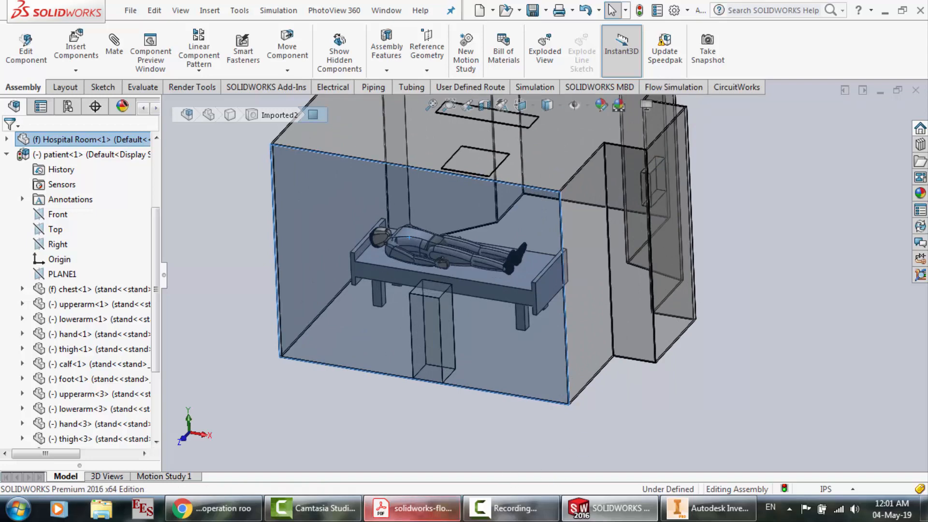
Compare the assembled room, bed and patient with the labelled hospital room figure in the PDF tutorial
{"action": "left_click", "coordinate": [382, 508]}
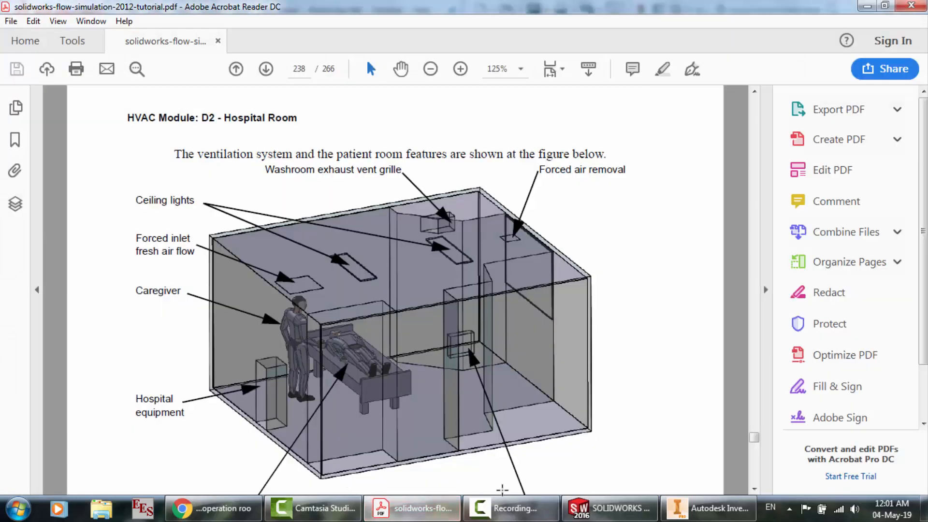
{"action": "left_click", "coordinate": [608, 507]}
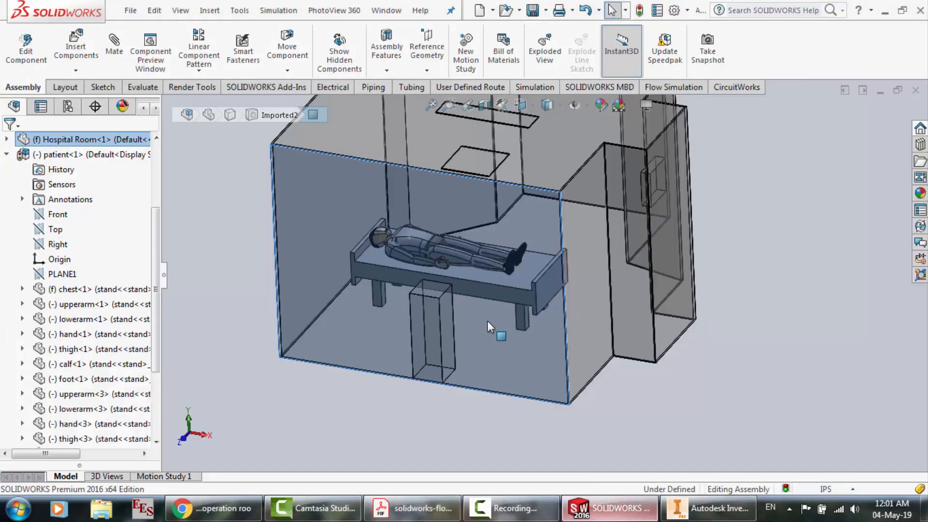
{"action": "left_click", "coordinate": [411, 416]}
{"action": "scroll", "coordinate": [411, 415], "scroll_direction": "up", "scroll_amount": 2}
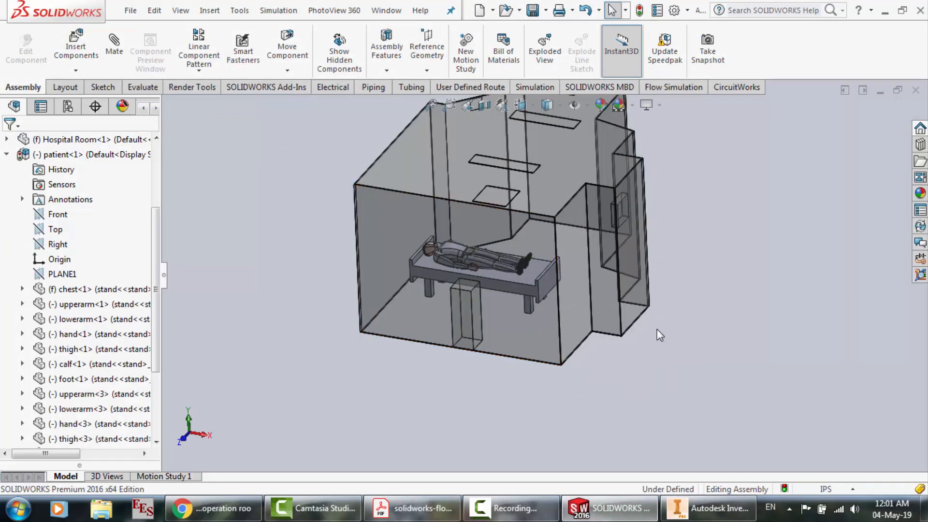
{"action": "scroll", "coordinate": [657, 330], "scroll_direction": "up", "scroll_amount": 1}
{"action": "scroll", "coordinate": [599, 120], "scroll_direction": "down", "scroll_amount": 2}
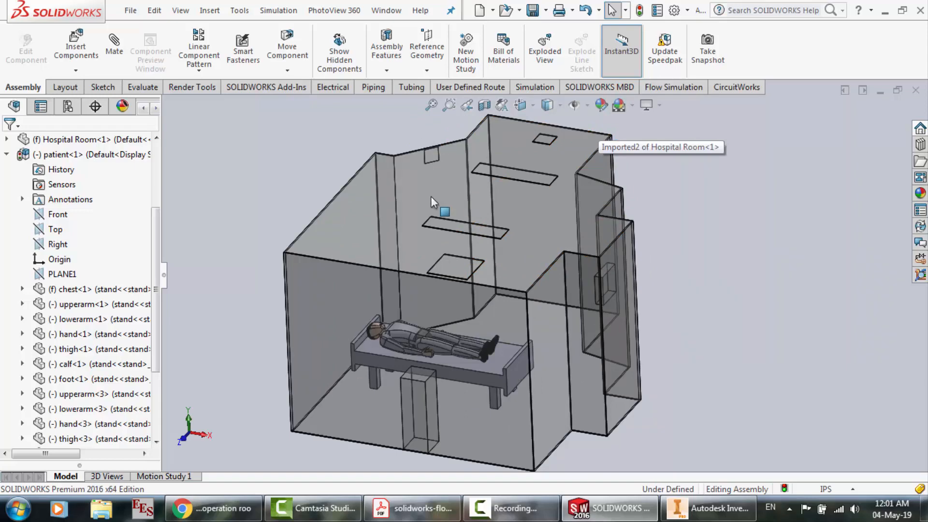
{"action": "left_click", "coordinate": [382, 514]}
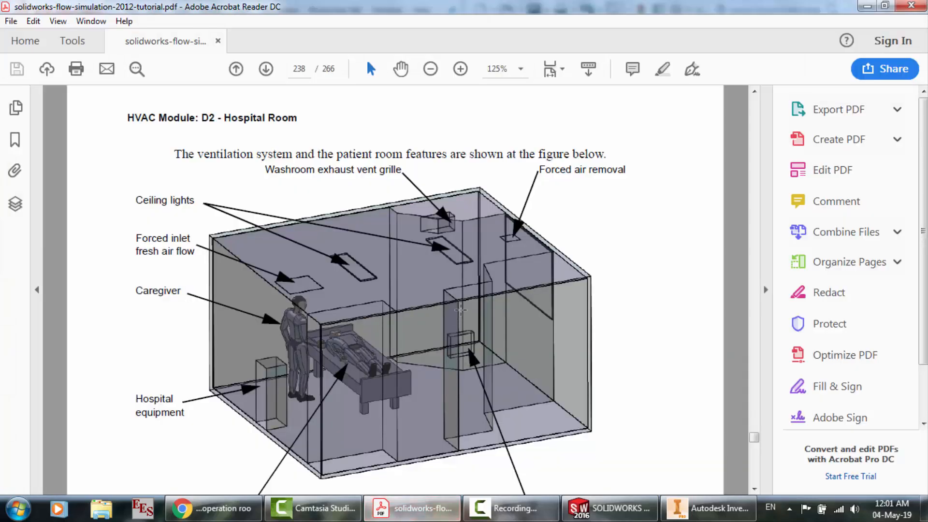
Switch to the Hospital Room part in Autodesk Inventor and display it in the Wireframe visual style
{"action": "left_click", "coordinate": [708, 509]}
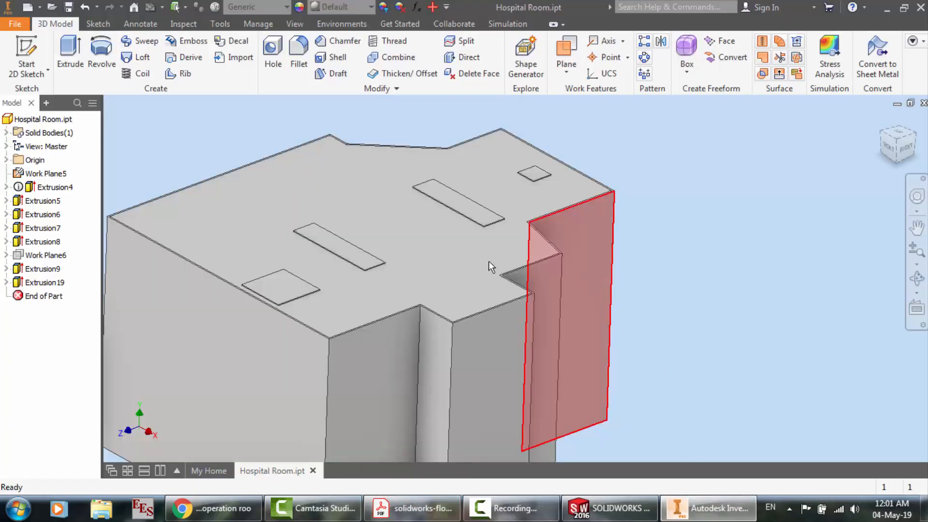
{"action": "left_click", "coordinate": [402, 277]}
{"action": "right_click", "coordinate": [402, 277]}
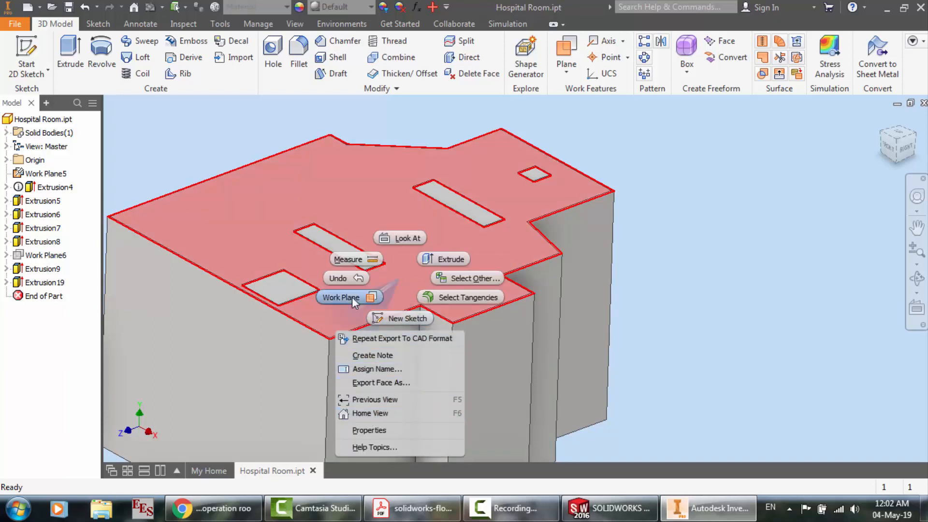
{"action": "left_click", "coordinate": [41, 204]}
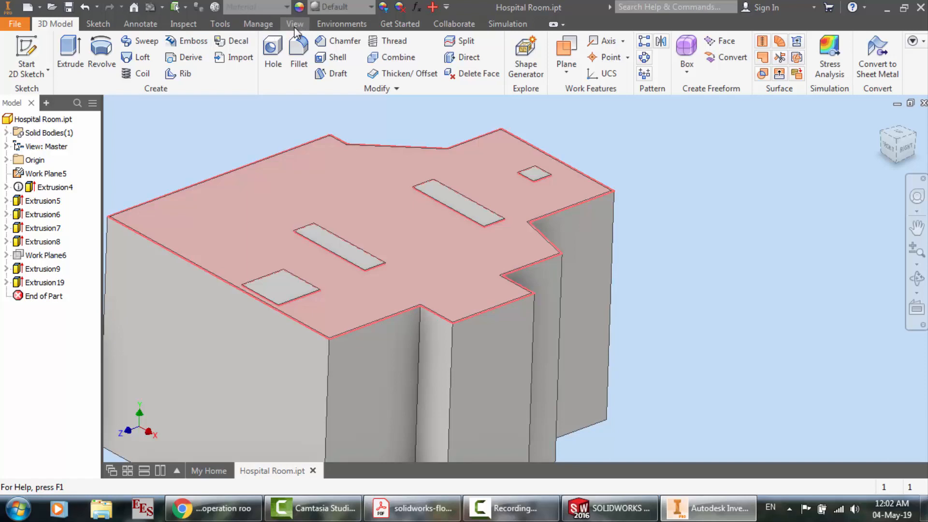
{"action": "left_click", "coordinate": [170, 59]}
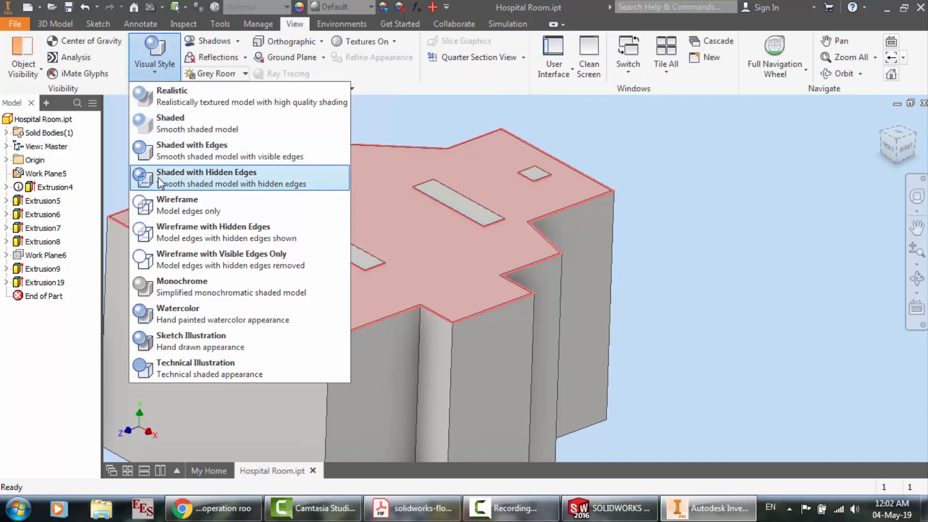
{"action": "left_click", "coordinate": [164, 204]}
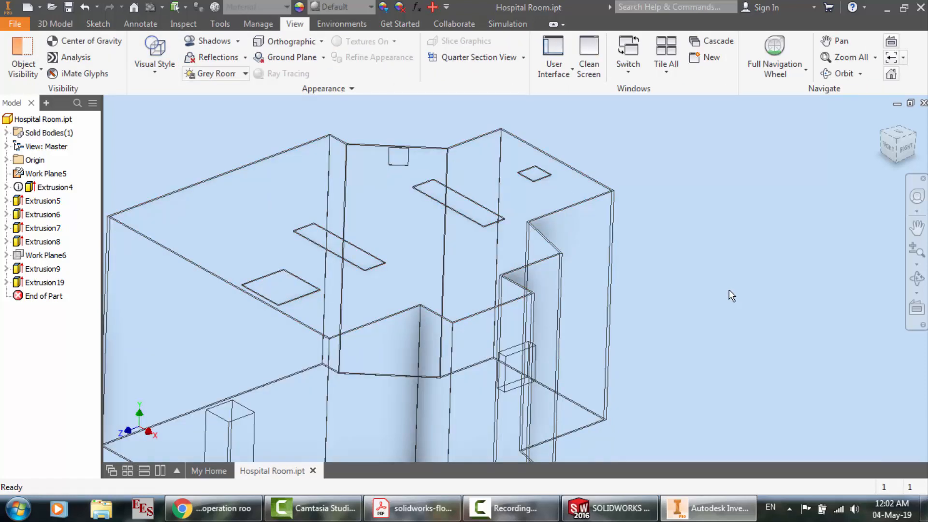
Review the extrusion settings of the ceiling features and the hospital equipment block, leaving both without edits
{"action": "scroll", "coordinate": [730, 292], "scroll_direction": "down", "scroll_amount": 5}
{"action": "scroll", "coordinate": [653, 294], "scroll_direction": "up", "scroll_amount": 4}
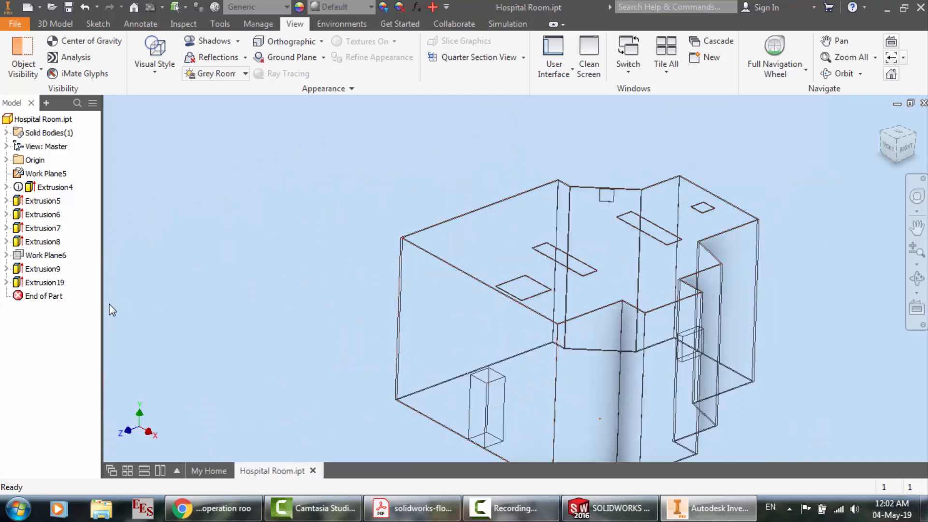
{"action": "double_click", "coordinate": [45, 231]}
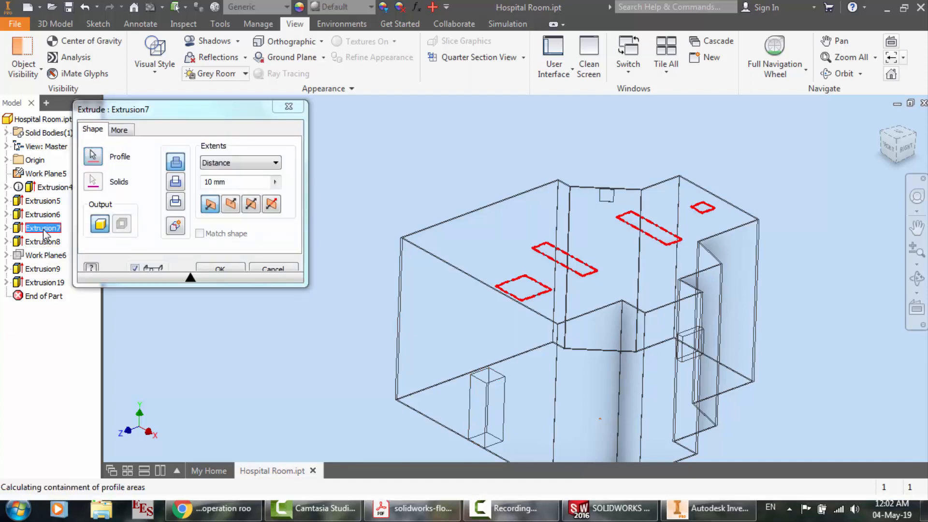
{"action": "key", "text": "Escape"}
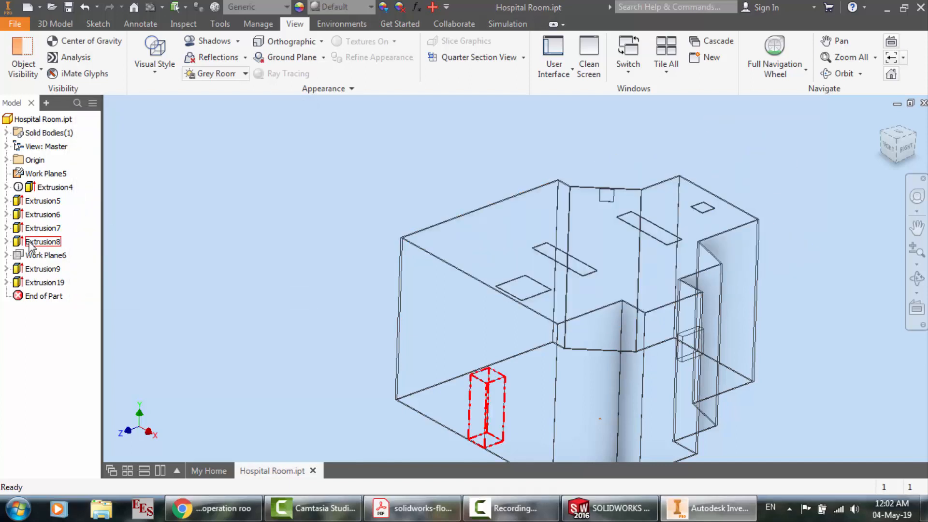
{"action": "double_click", "coordinate": [35, 243]}
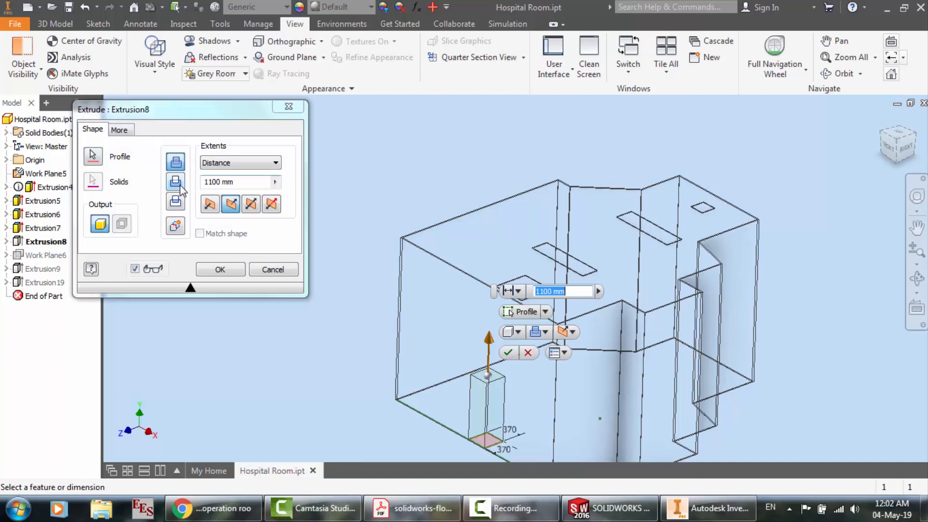
{"action": "key", "text": "Escape"}
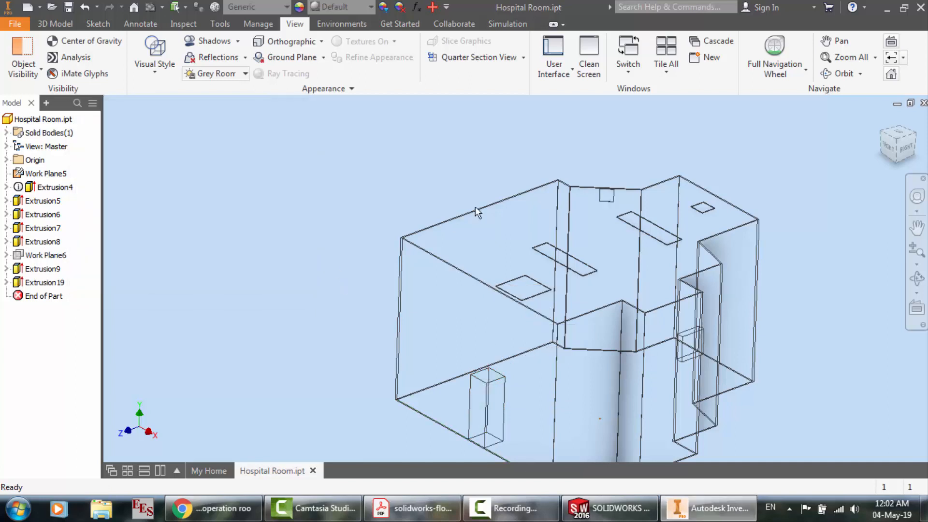
Set the Hospital Room part's visual style to Realistic and return to the SOLIDWORKS assembly
{"action": "left_click", "coordinate": [162, 58]}
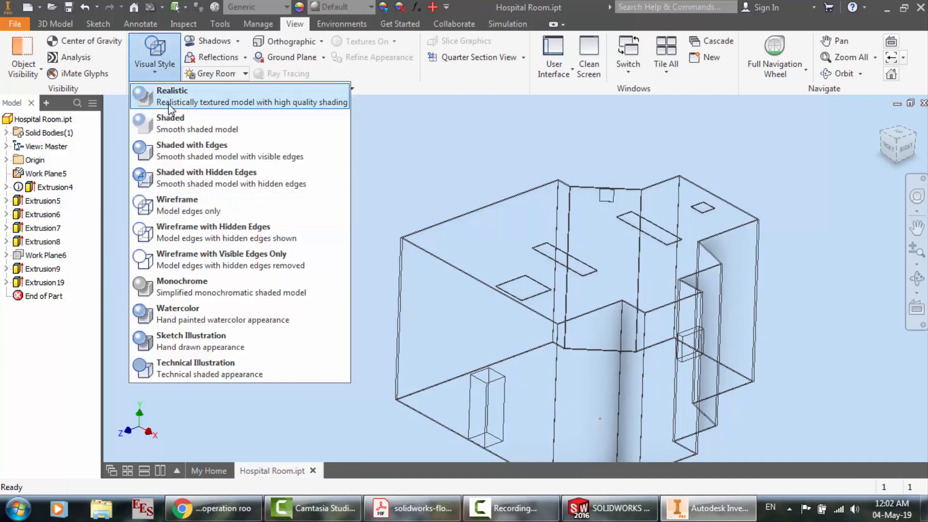
{"action": "left_click", "coordinate": [167, 106]}
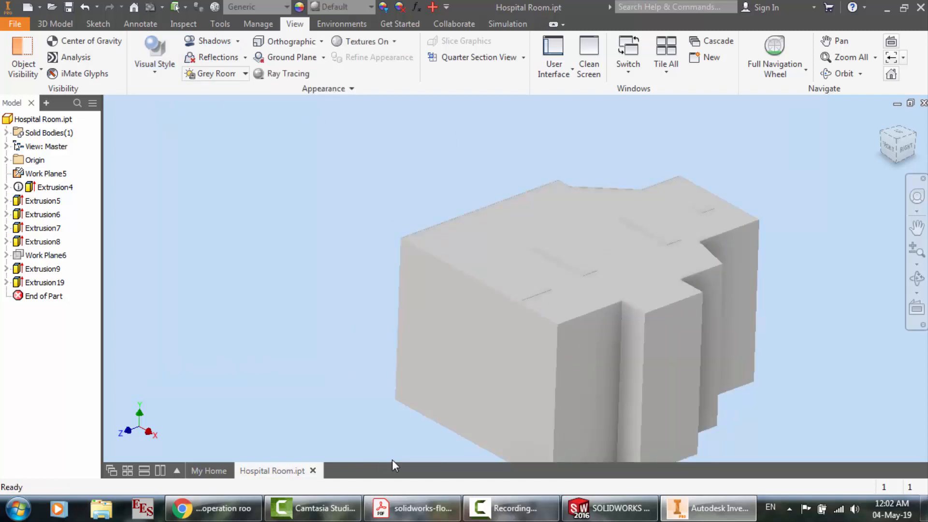
{"action": "left_click", "coordinate": [624, 512]}
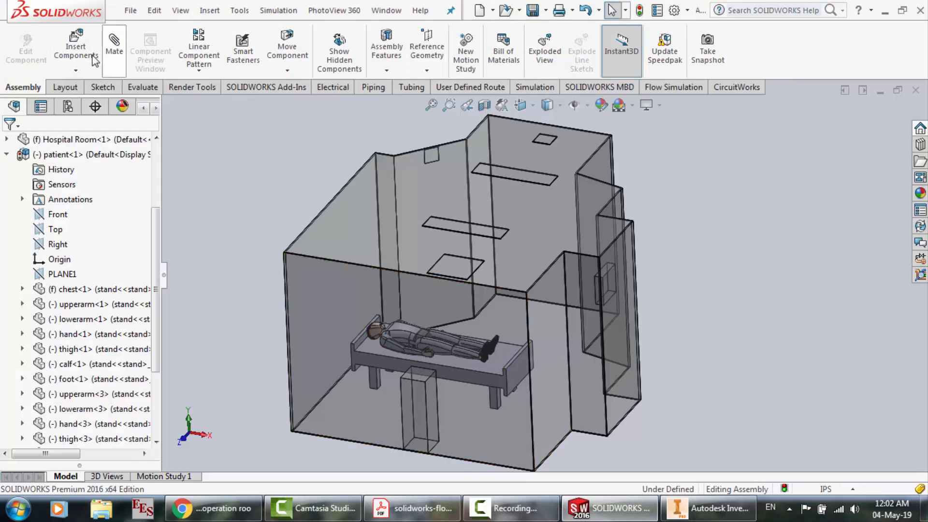
Insert a second patient assembly as the standing caregiver beside the bed, turned about Y in 90-degree increments to face it
{"action": "left_click", "coordinate": [78, 48]}
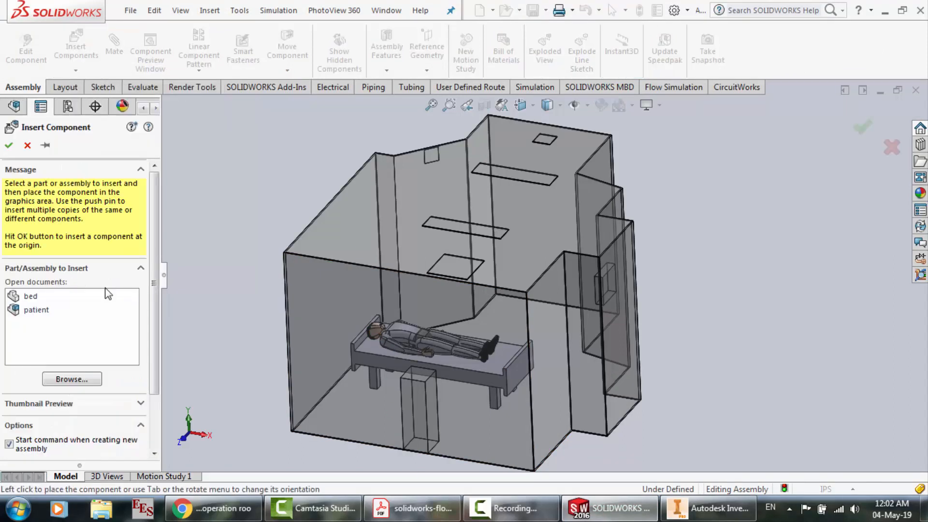
{"action": "left_click", "coordinate": [73, 311]}
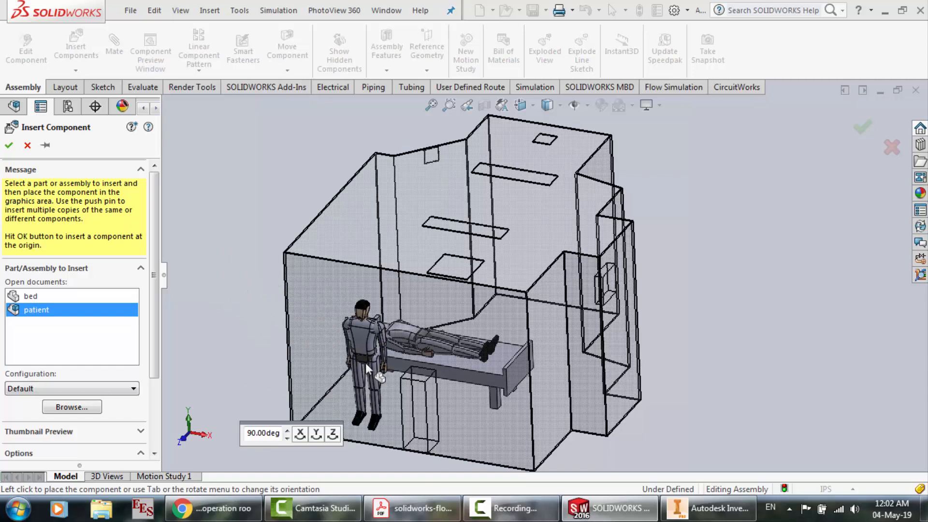
{"action": "left_click", "coordinate": [317, 434]}
{"action": "left_click", "coordinate": [316, 434]}
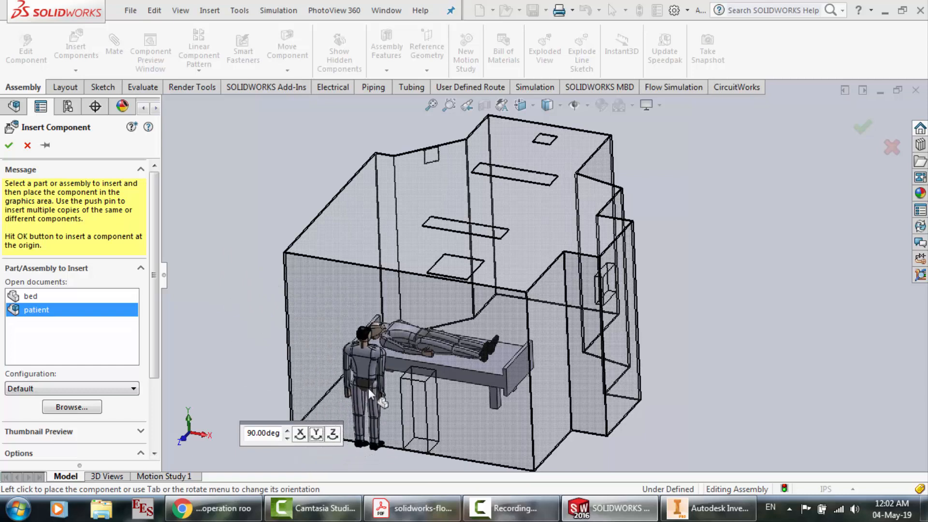
{"action": "left_click", "coordinate": [374, 377]}
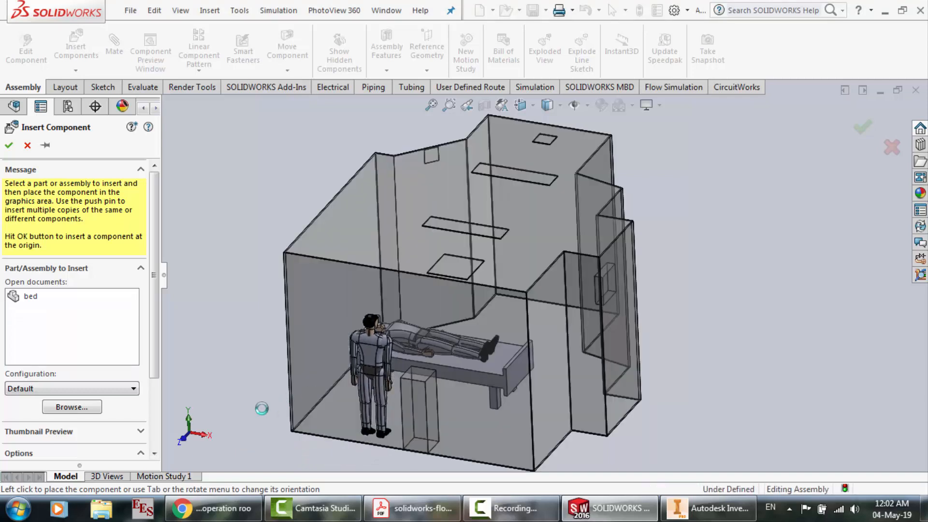
In the front view, move the standing caregiver down until the feet are near the room floor
{"action": "left_click", "coordinate": [185, 439]}
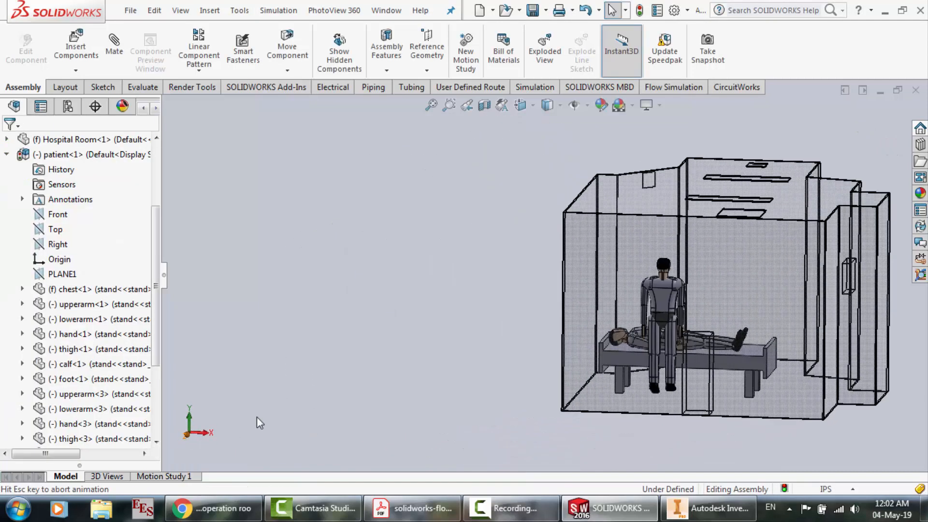
{"action": "scroll", "coordinate": [893, 334], "scroll_direction": "down", "scroll_amount": 3}
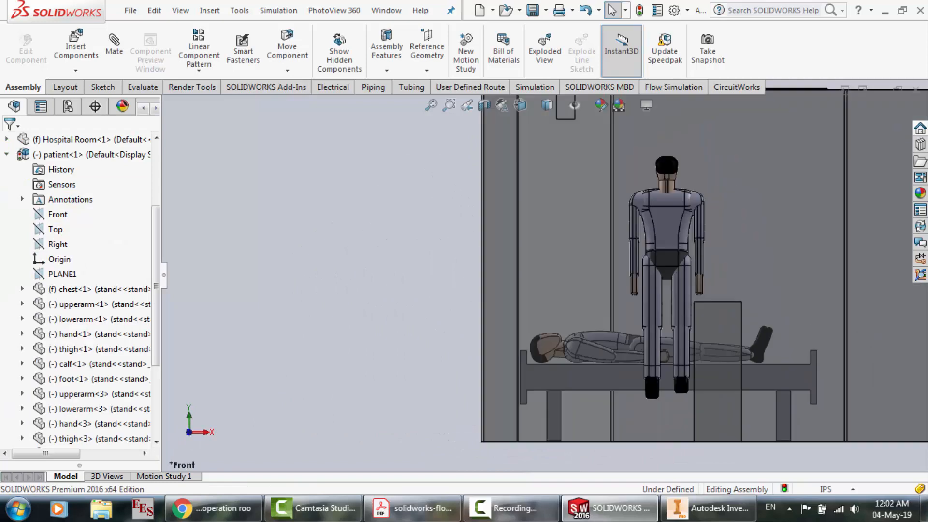
{"action": "left_click", "coordinate": [672, 245]}
{"action": "left_click_drag", "start_coordinate": [671, 246], "coordinate": [648, 272]}
{"action": "key", "text": "Escape"}
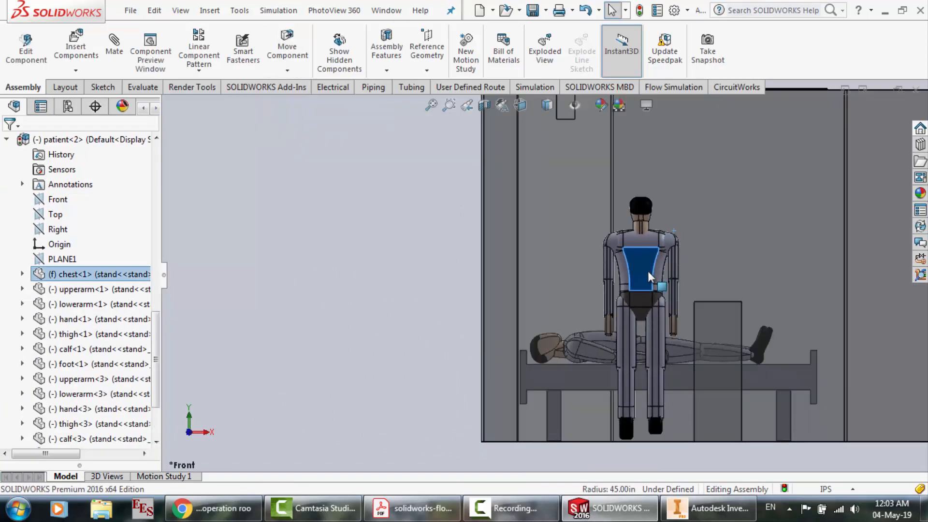
In the right view, move the caregiver into the room between the hospital equipment block and the bed
{"action": "left_click", "coordinate": [207, 432]}
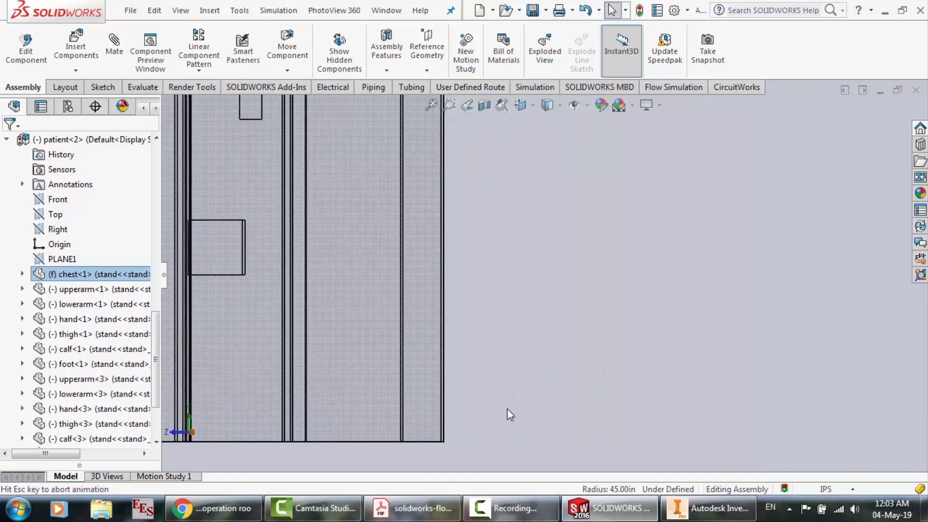
{"action": "scroll", "coordinate": [310, 306], "scroll_direction": "down", "scroll_amount": 3}
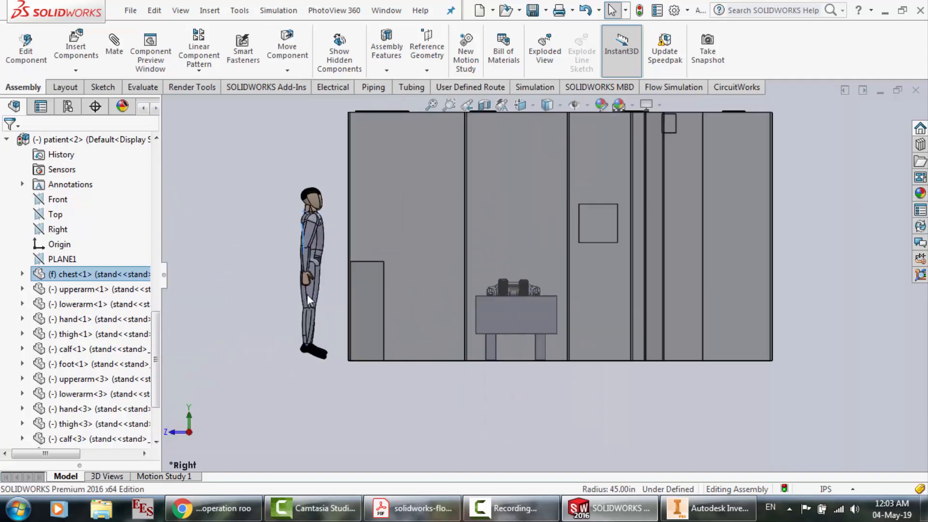
{"action": "left_click_drag", "start_coordinate": [341, 302], "coordinate": [423, 297]}
Examine the caregiver's placement relative to the bed and floor from the front, right and rotated 3D views
{"action": "left_click", "coordinate": [173, 433]}
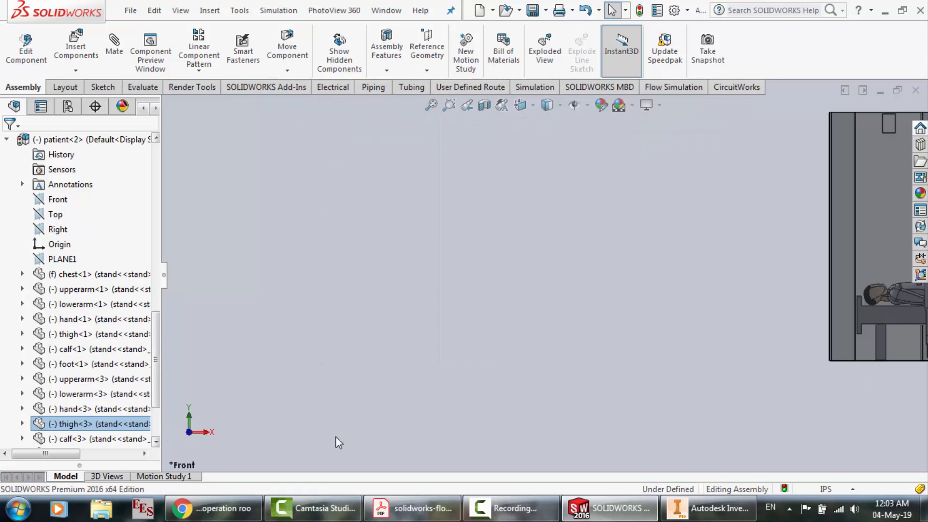
{"action": "left_click", "coordinate": [335, 437]}
{"action": "scroll", "coordinate": [791, 308], "scroll_direction": "down", "scroll_amount": 8}
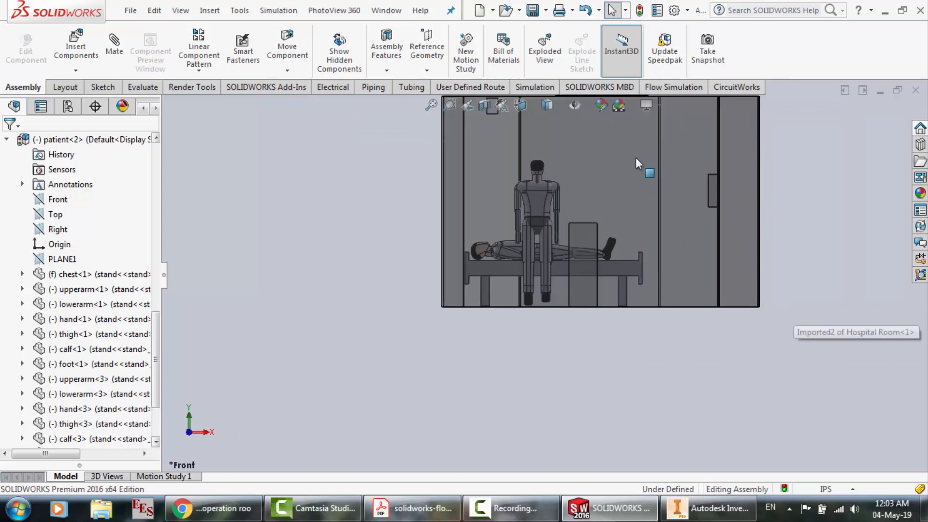
{"action": "scroll", "coordinate": [504, 448], "scroll_direction": "up", "scroll_amount": 2}
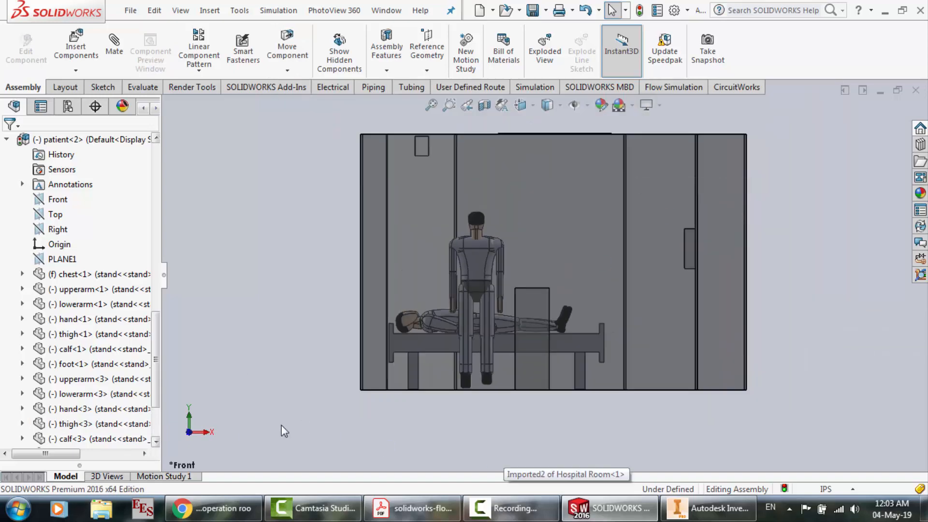
{"action": "left_click", "coordinate": [209, 433]}
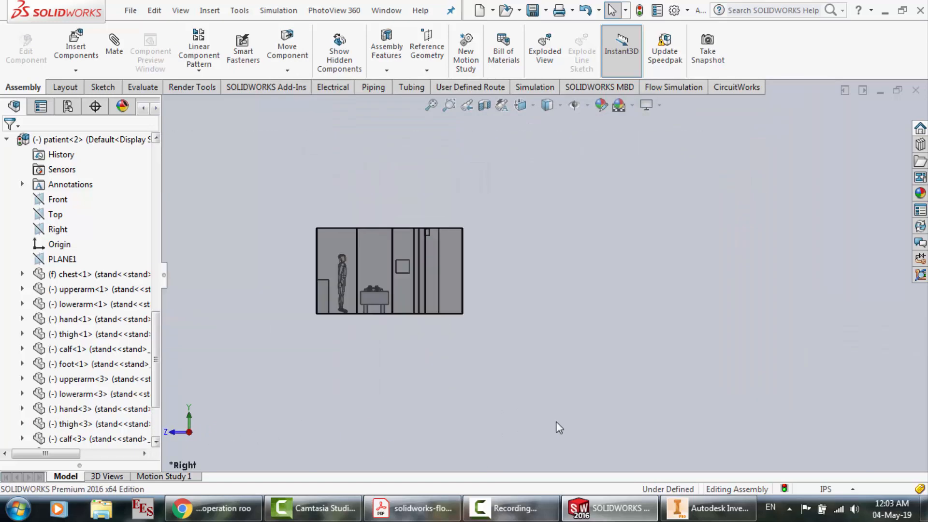
{"action": "scroll", "coordinate": [358, 259], "scroll_direction": "down", "scroll_amount": 2}
{"action": "scroll", "coordinate": [448, 289], "scroll_direction": "down", "scroll_amount": 2}
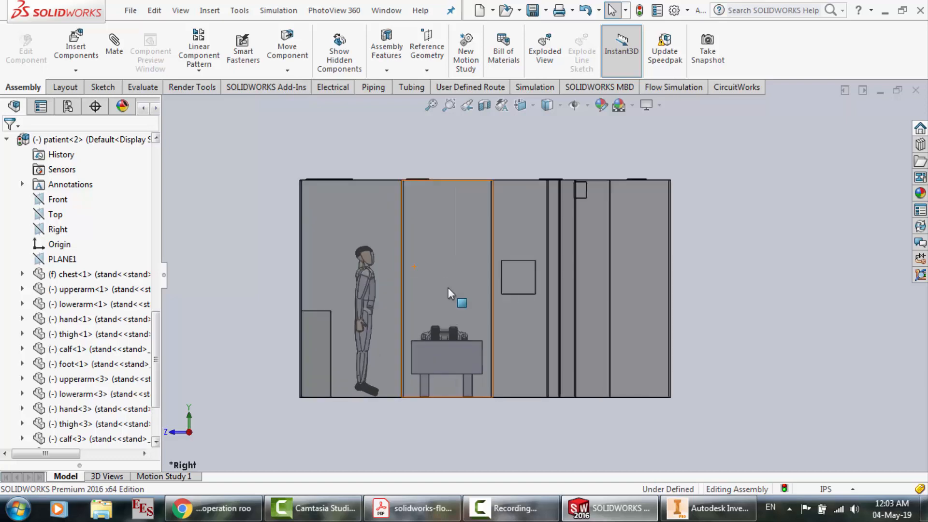
{"action": "right_click", "coordinate": [772, 201]}
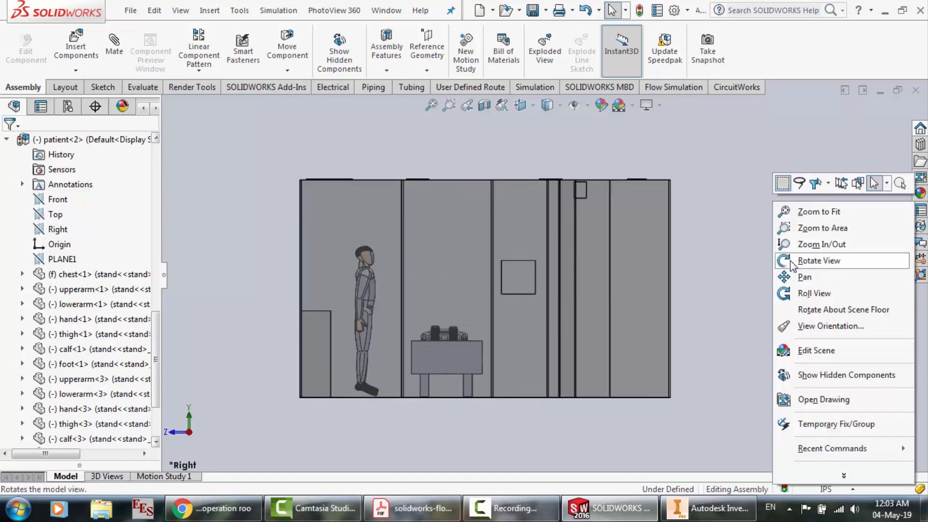
{"action": "left_click", "coordinate": [802, 259]}
{"action": "left_click_drag", "start_coordinate": [493, 256], "coordinate": [516, 344]}
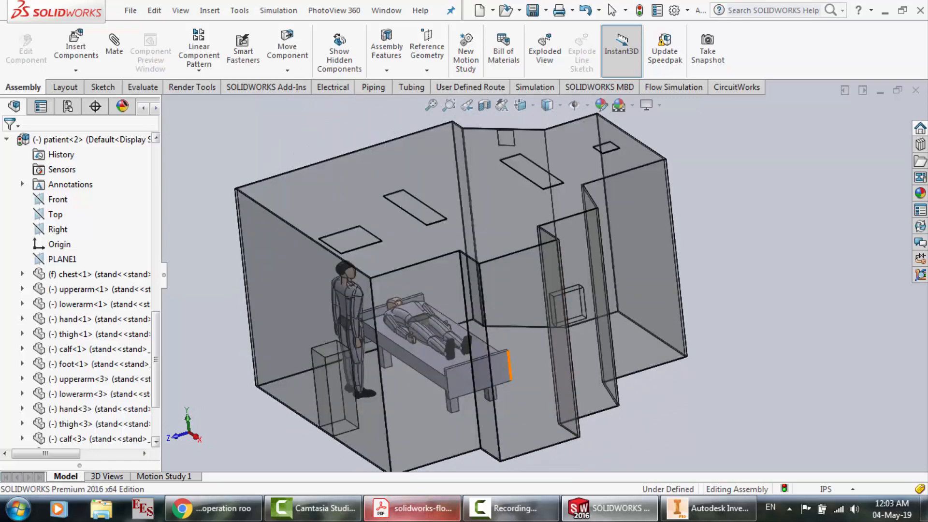
{"action": "mouse_move", "coordinate": [340, 517]}
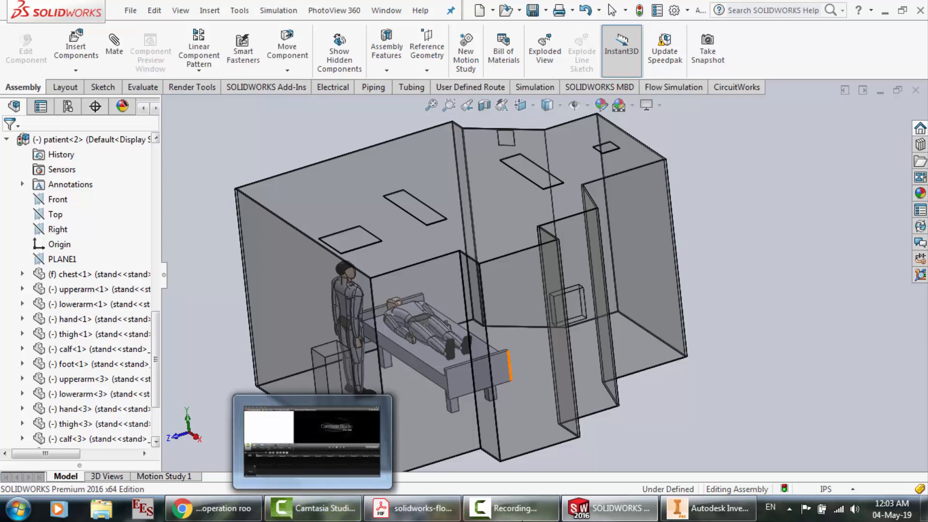
{"action": "left_click", "coordinate": [538, 515]}
{"action": "left_click", "coordinate": [864, 446]}
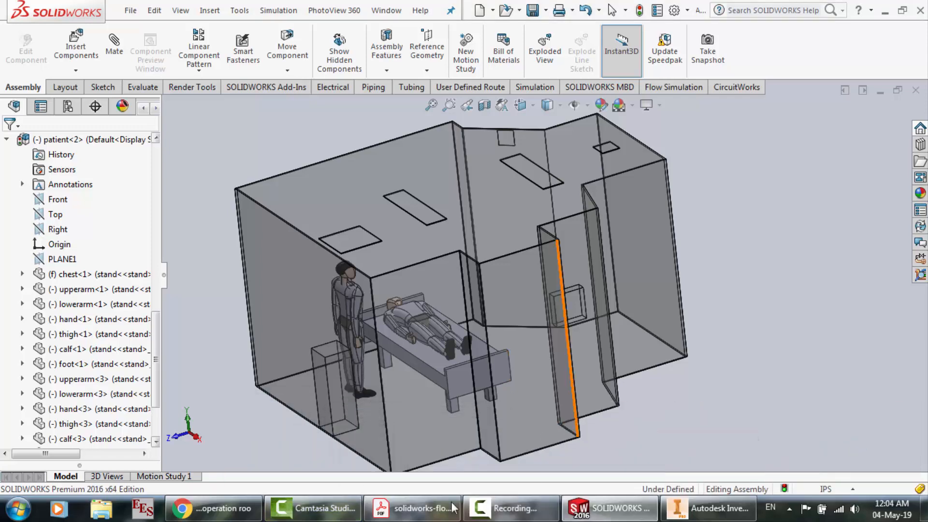
Switch to the flow simulation tutorial PDF in Adobe Acrobat Reader and review the Model Configuration and Project Definition sections
{"action": "left_click", "coordinate": [411, 508]}
{"action": "scroll", "coordinate": [373, 227], "scroll_direction": "down", "scroll_amount": 10}
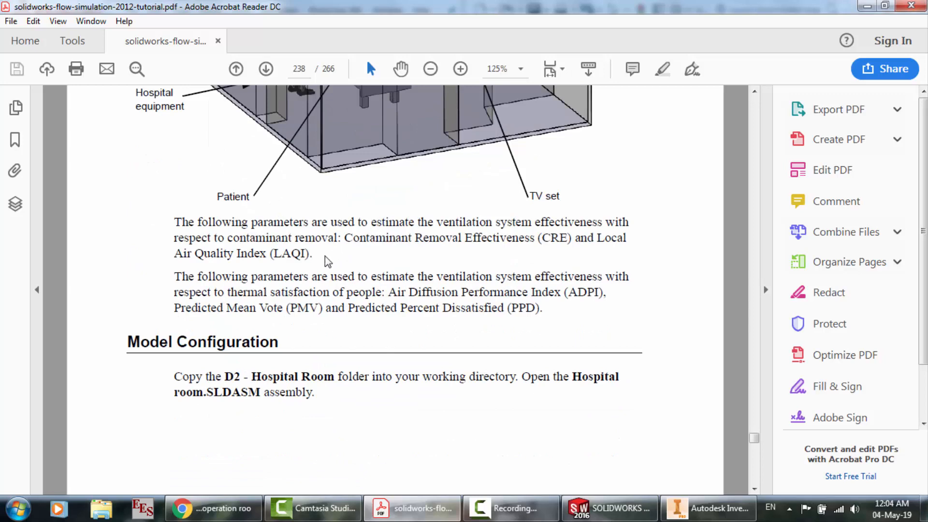
{"action": "scroll", "coordinate": [328, 262], "scroll_direction": "down", "scroll_amount": 15}
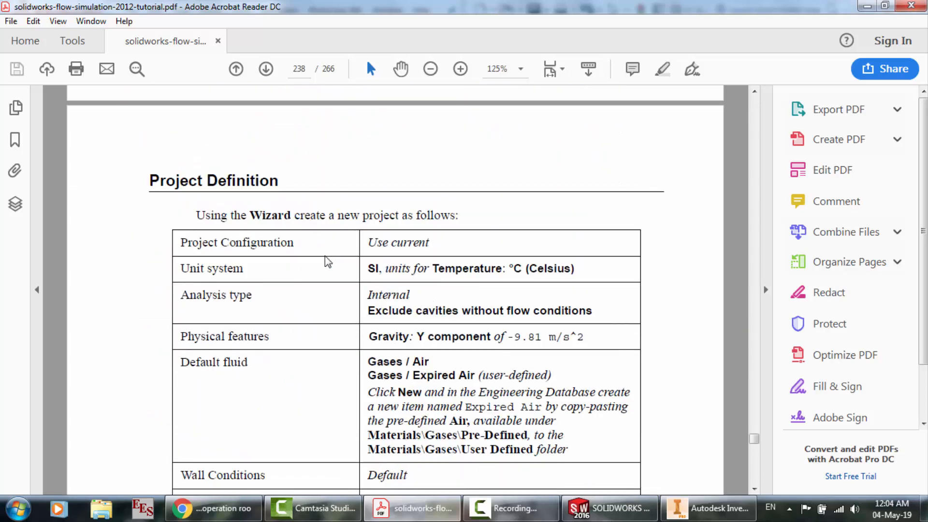
{"action": "scroll", "coordinate": [328, 262], "scroll_direction": "down", "scroll_amount": 3}
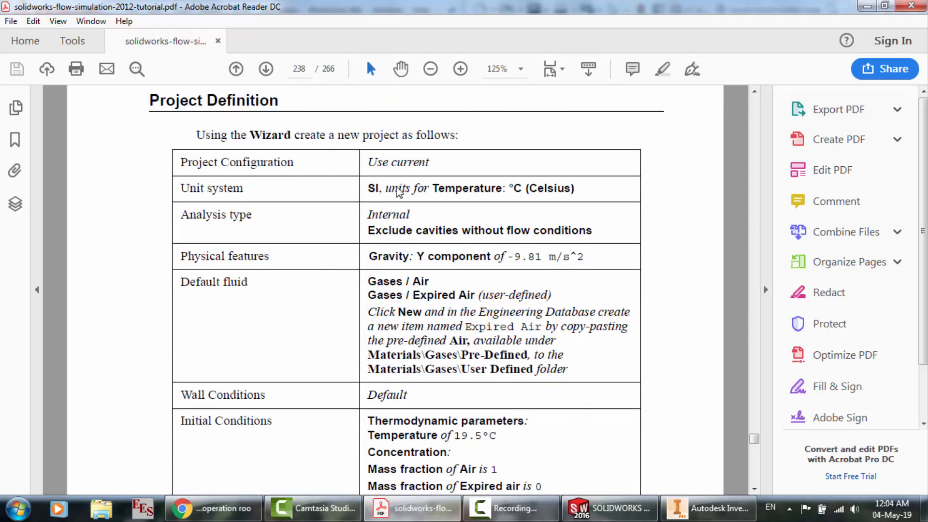
{"action": "scroll", "coordinate": [397, 192], "scroll_direction": "up", "scroll_amount": 18}
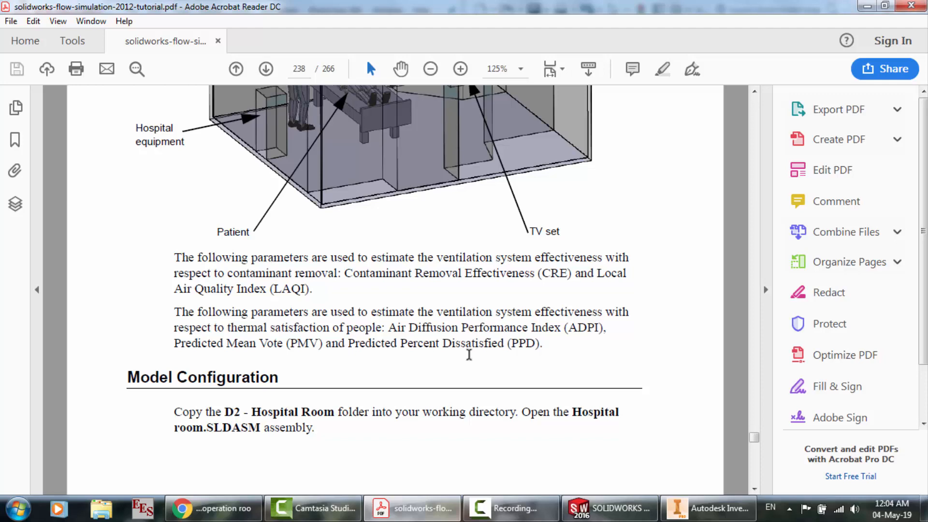
Switch from the tutorial PDF to SOLIDWORKS and try to start the Flow Simulation Wizard for the hospital room assembly
{"action": "scroll", "coordinate": [469, 354], "scroll_direction": "down", "scroll_amount": 12}
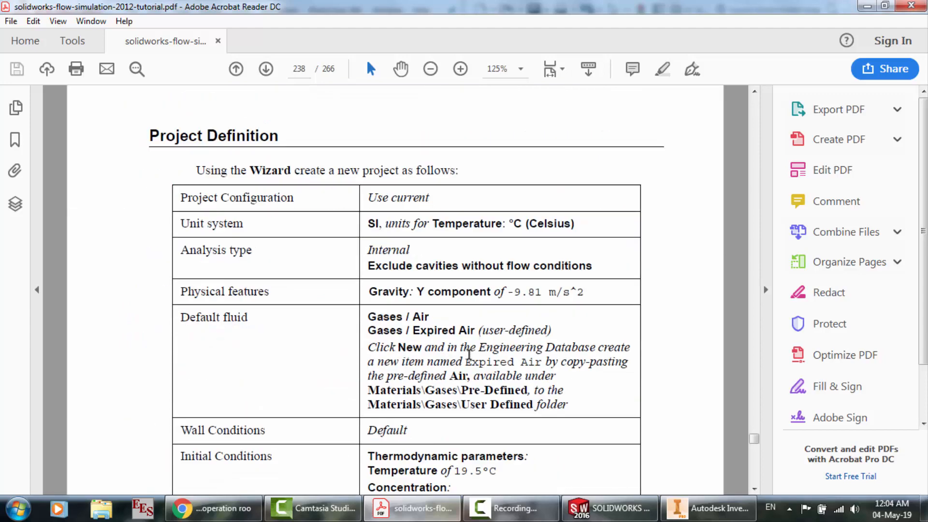
{"action": "left_click", "coordinate": [607, 508]}
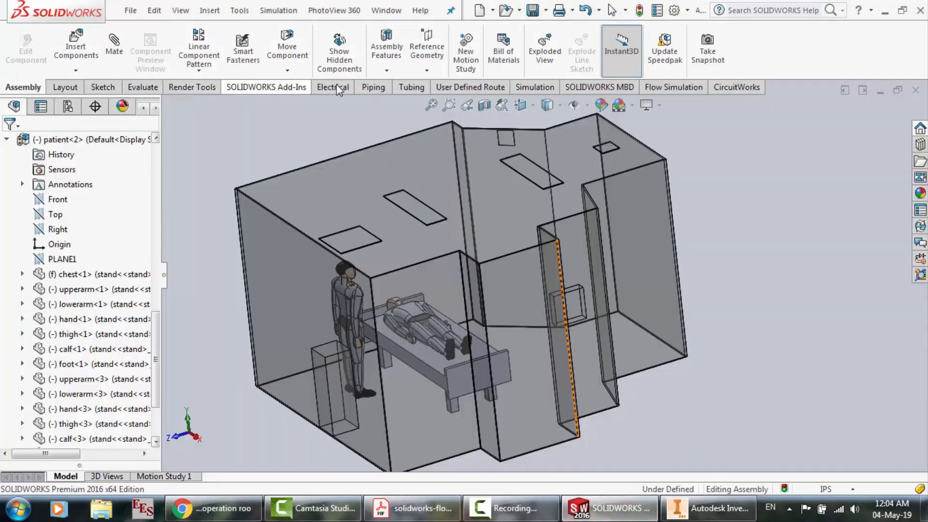
{"action": "left_click", "coordinate": [656, 87]}
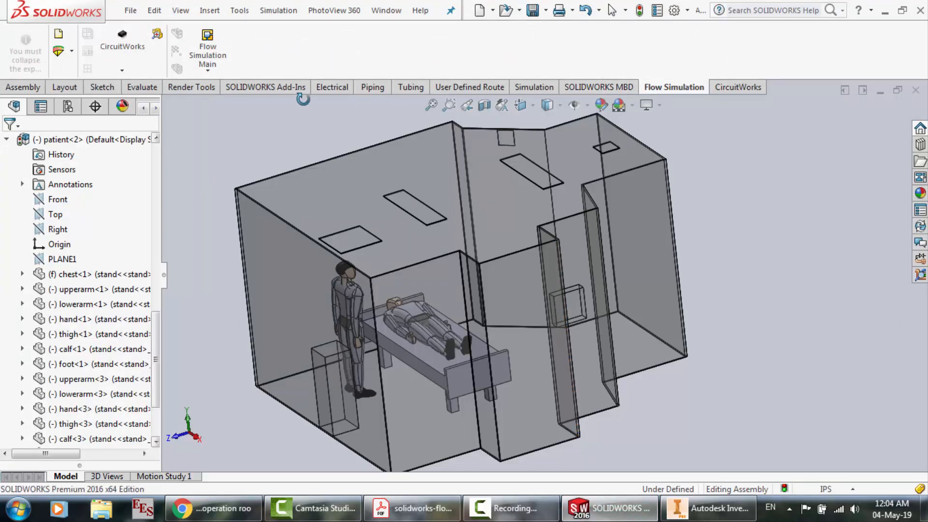
{"action": "left_click", "coordinate": [203, 56]}
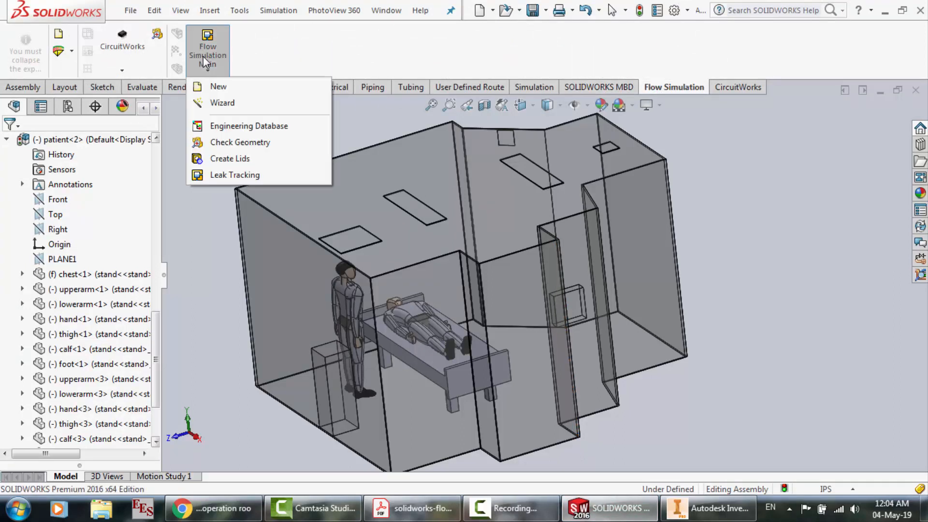
{"action": "left_click", "coordinate": [226, 105]}
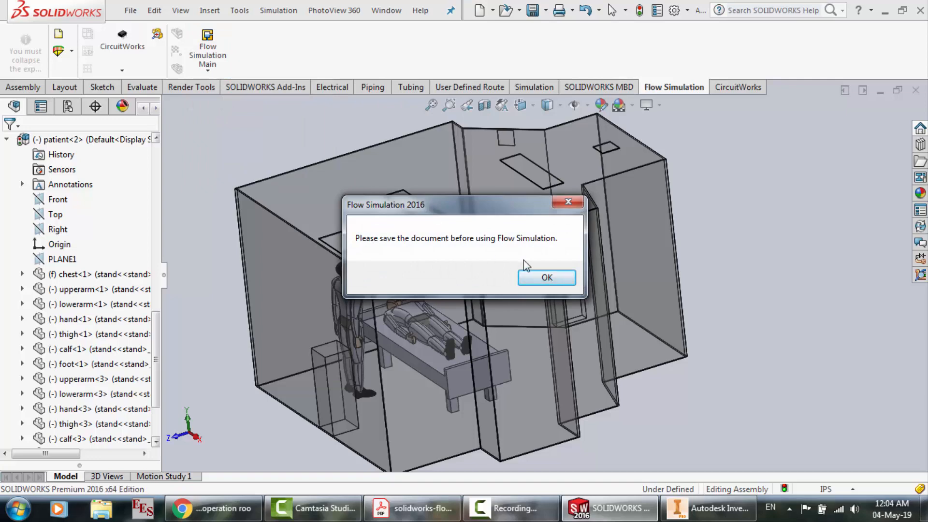
{"action": "left_click", "coordinate": [541, 278]}
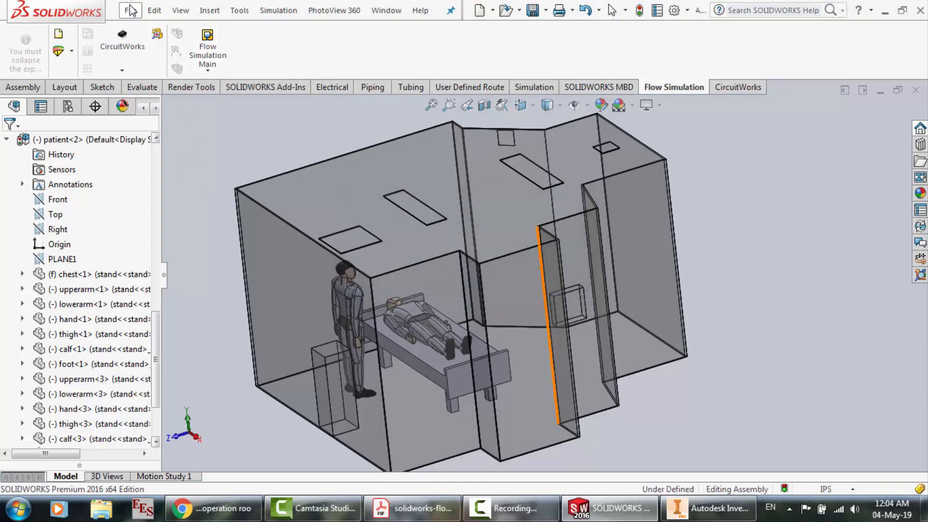
Save the assembly without rebuilding as Assem1.SLDASM on the Desktop
{"action": "left_click", "coordinate": [131, 10]}
{"action": "left_click", "coordinate": [170, 160]}
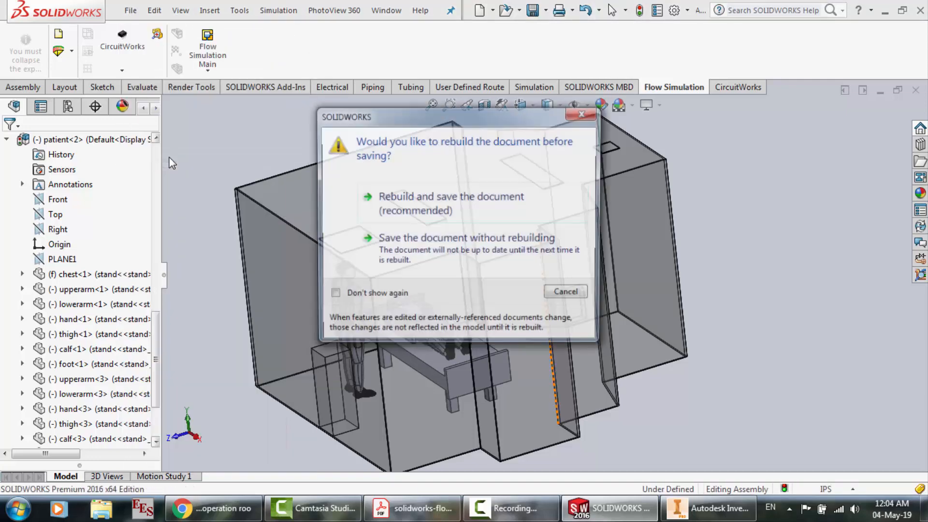
{"action": "left_click", "coordinate": [403, 245]}
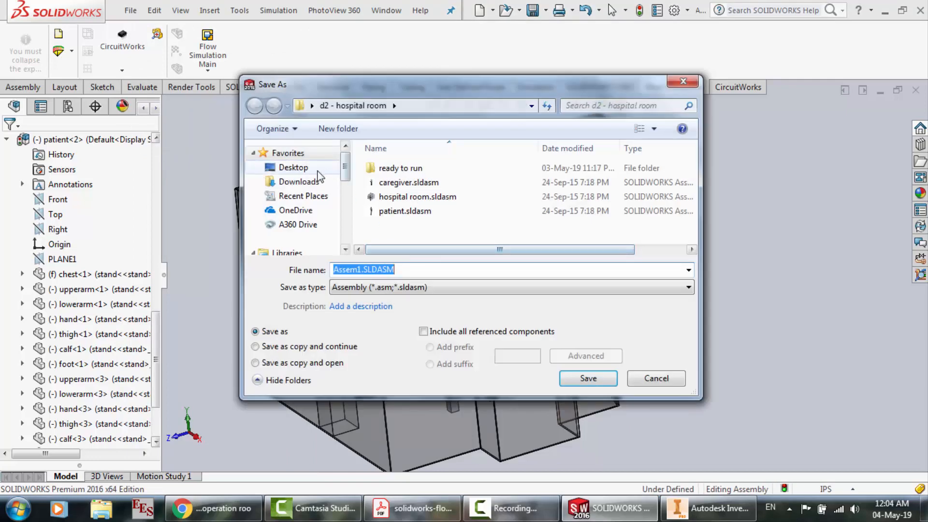
{"action": "left_click", "coordinate": [317, 171]}
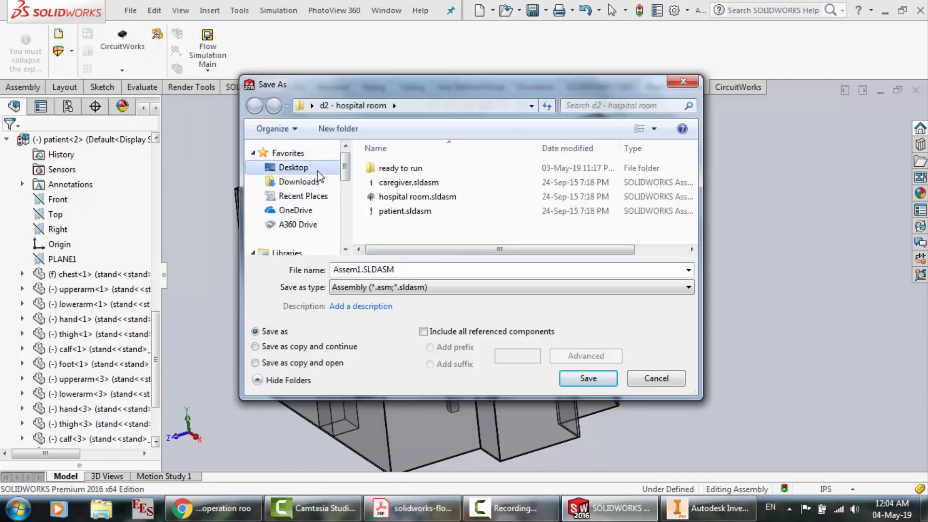
{"action": "left_click", "coordinate": [579, 379]}
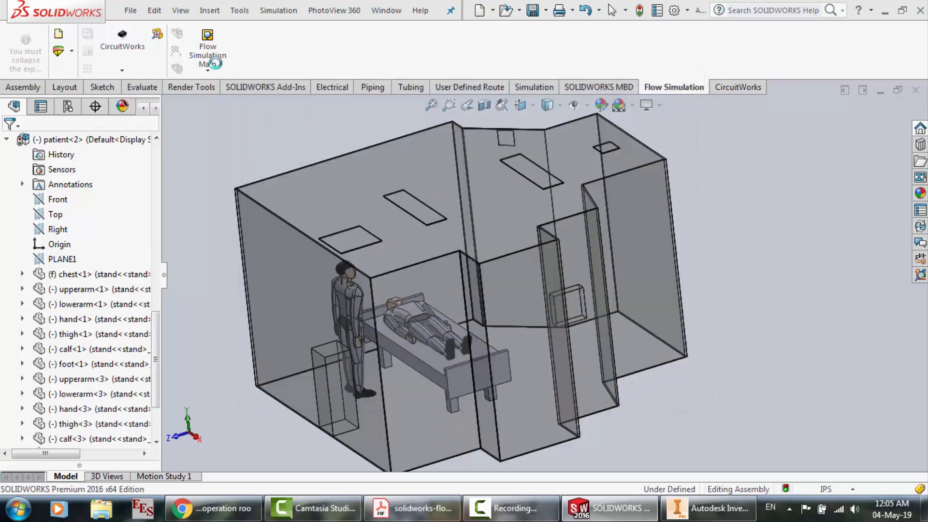
Start a Flow Simulation Wizard project named Project(1), using the current configuration and the SI (m-kg-s) unit system
{"action": "left_click", "coordinate": [208, 50]}
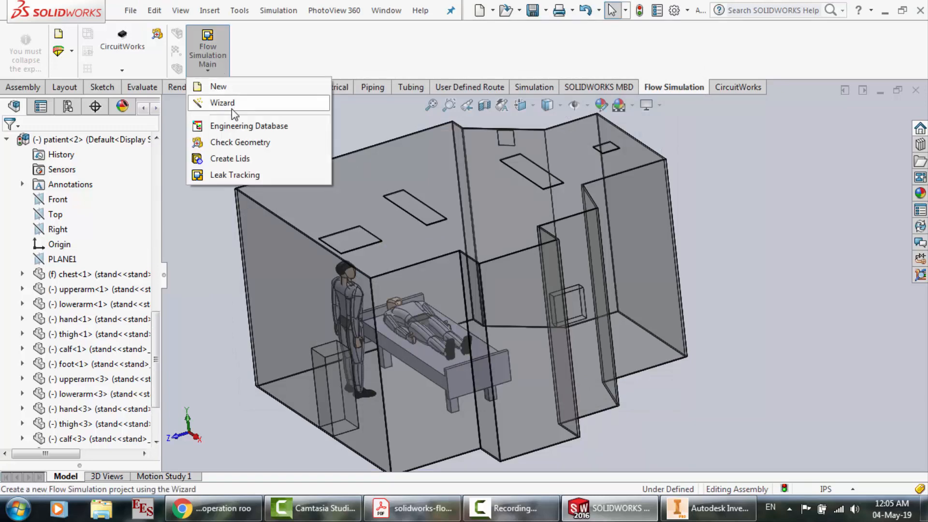
{"action": "left_click", "coordinate": [222, 103]}
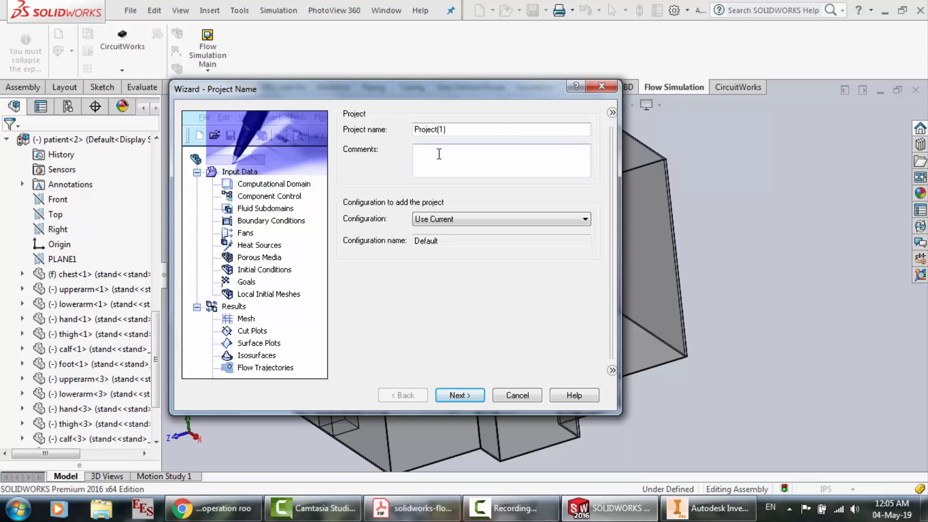
{"action": "left_click", "coordinate": [508, 508]}
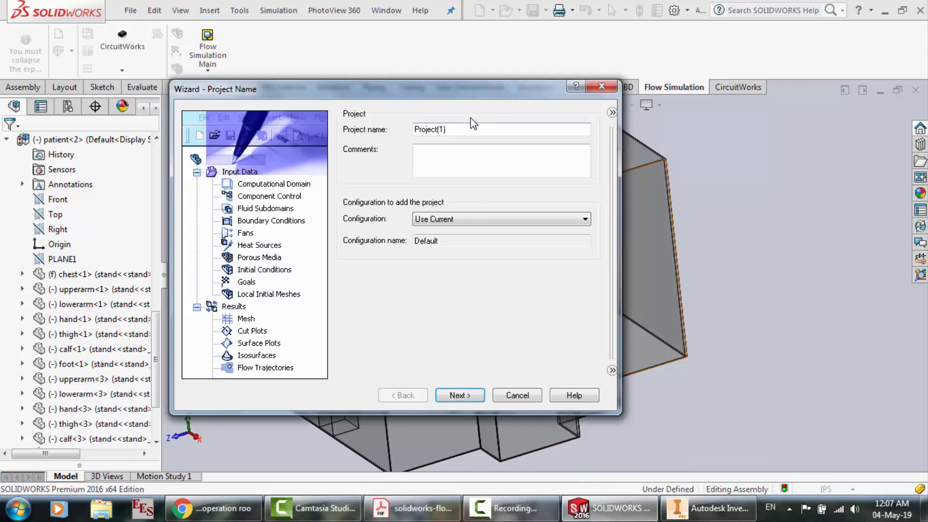
{"action": "double_click", "coordinate": [438, 129]}
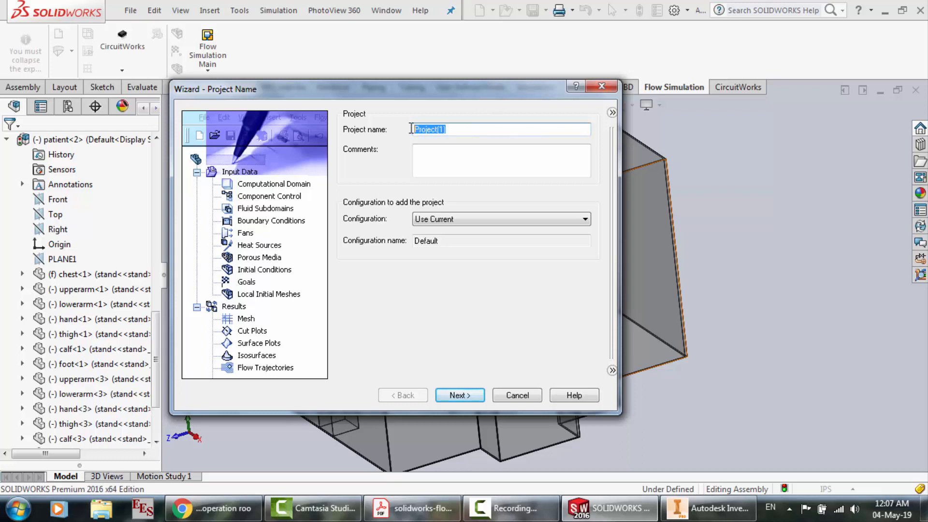
{"action": "left_click", "coordinate": [455, 219]}
{"action": "left_click", "coordinate": [454, 218]}
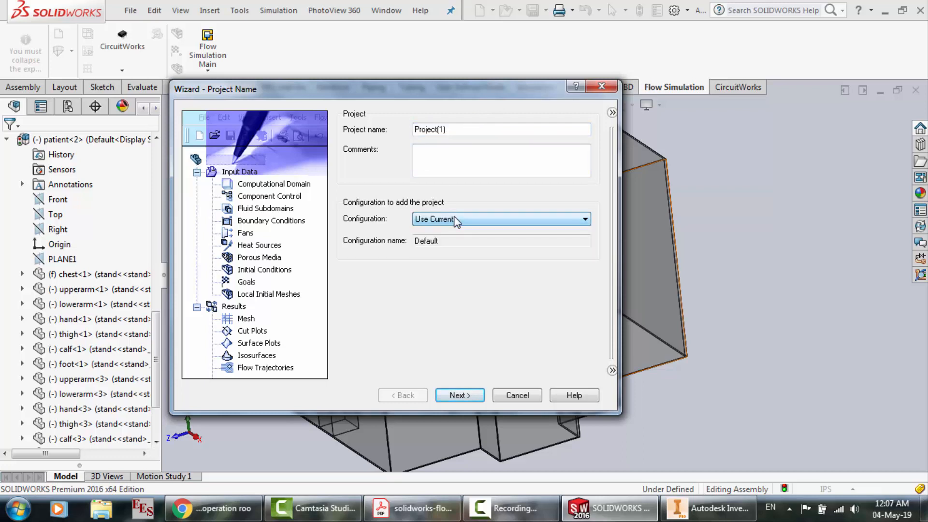
{"action": "left_click", "coordinate": [460, 395]}
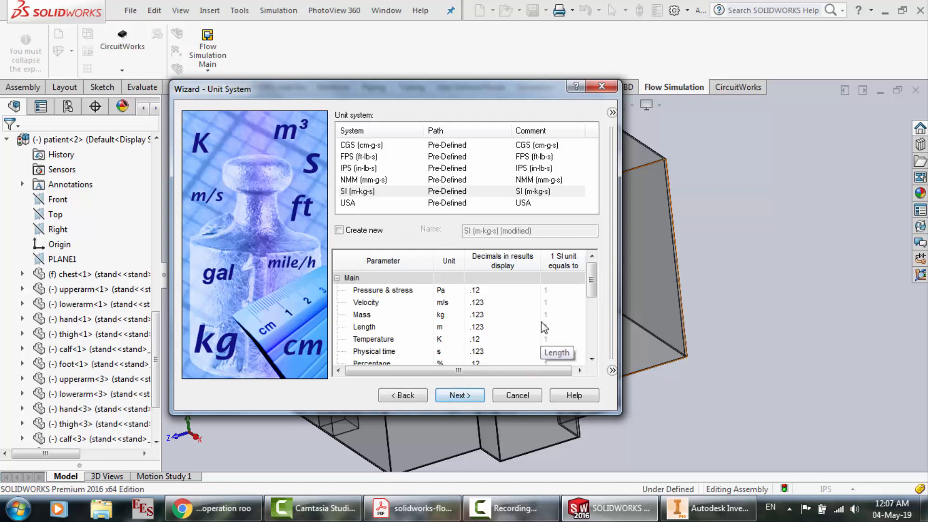
{"action": "left_click", "coordinate": [458, 403]}
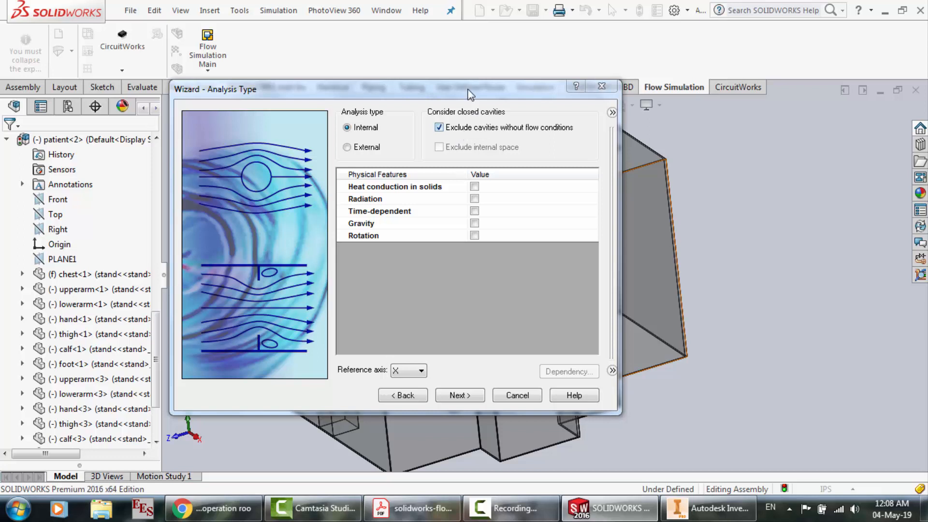
Keep the internal analysis excluding cavities without flow conditions, and enable gravity with a Y component of -9.81 m/s^2
{"action": "left_click_drag", "start_coordinate": [470, 94], "coordinate": [130, 113]}
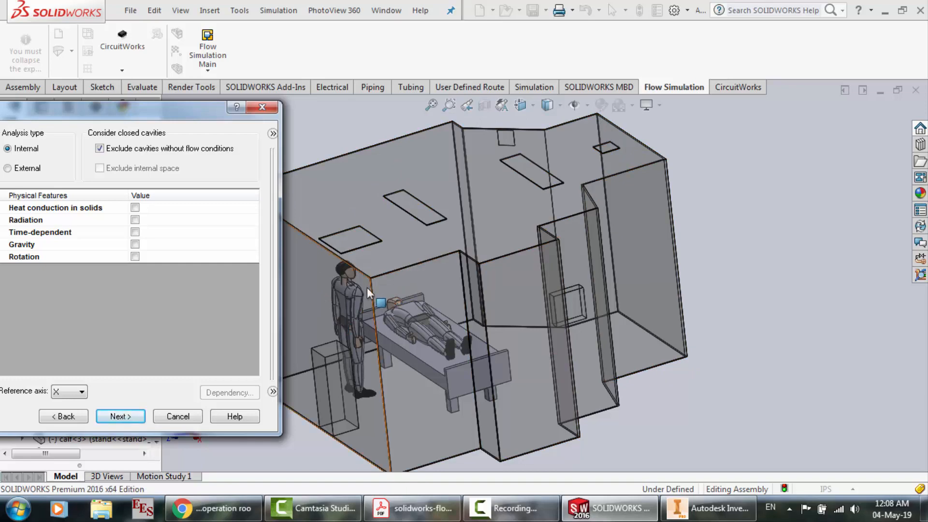
{"action": "left_click_drag", "start_coordinate": [208, 114], "coordinate": [615, 99]}
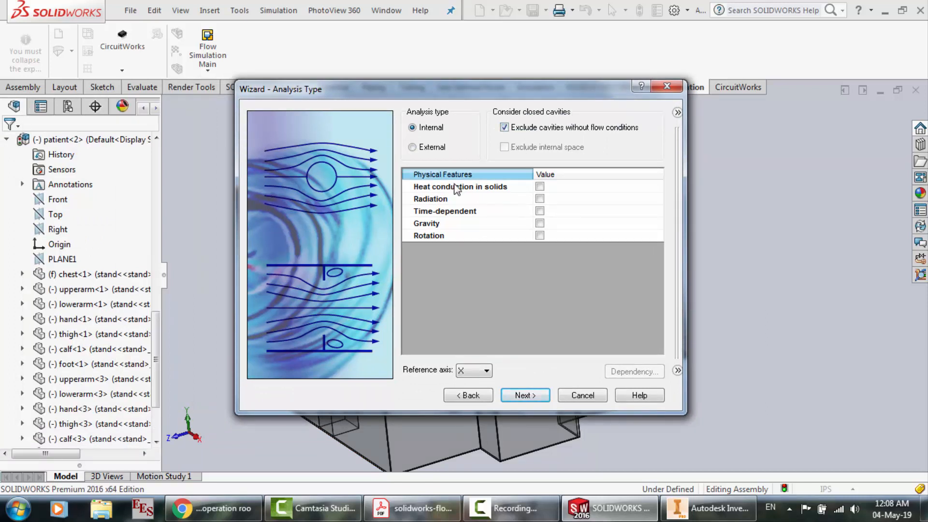
{"action": "left_click", "coordinate": [540, 224]}
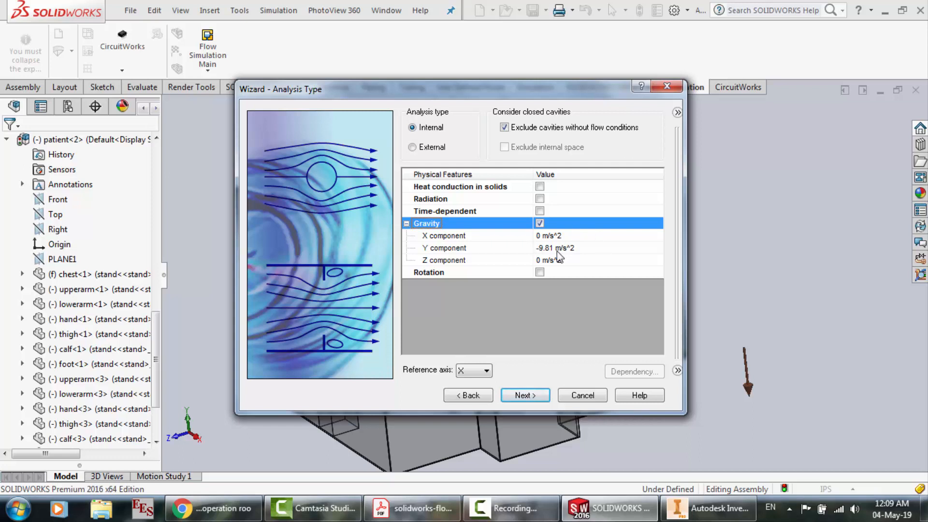
{"action": "left_click", "coordinate": [529, 395]}
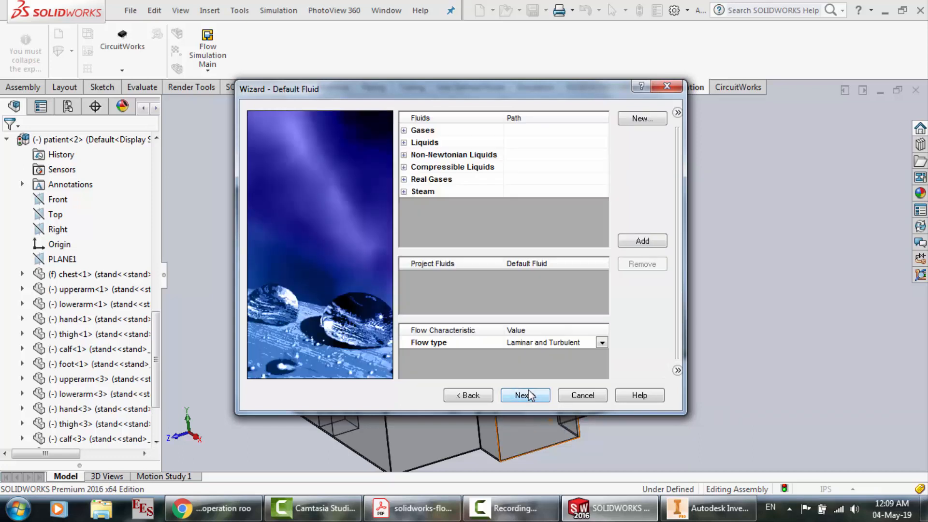
Add the pre-defined gas Air and the user-defined gas Expired Air as project fluids
{"action": "left_click", "coordinate": [404, 131]}
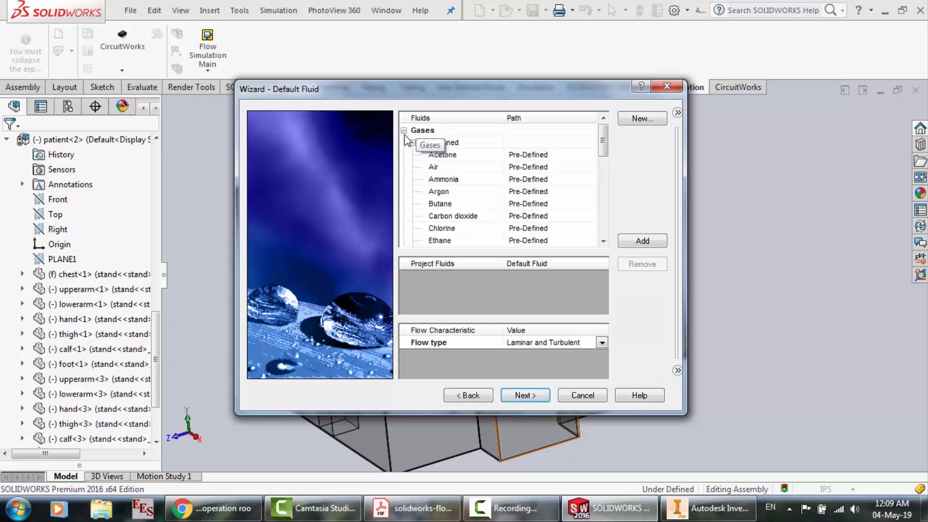
{"action": "left_click", "coordinate": [448, 170]}
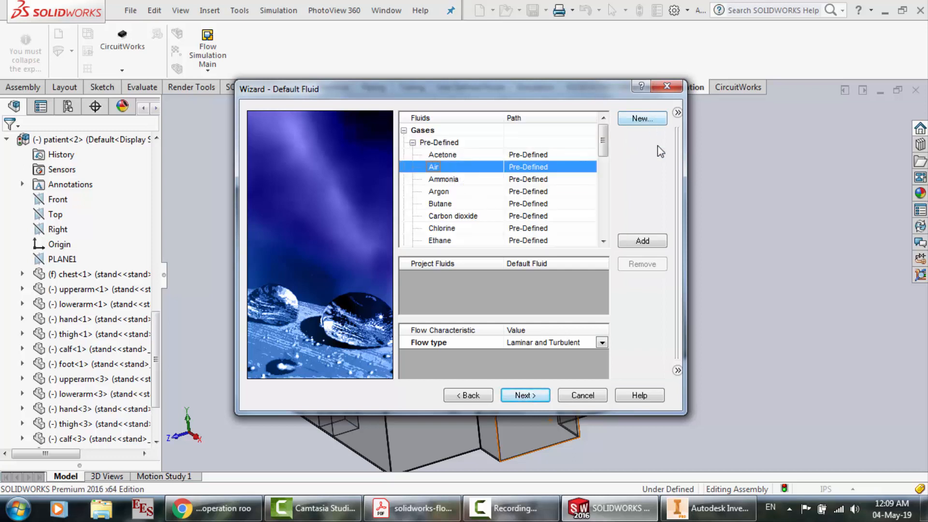
{"action": "left_click", "coordinate": [660, 240]}
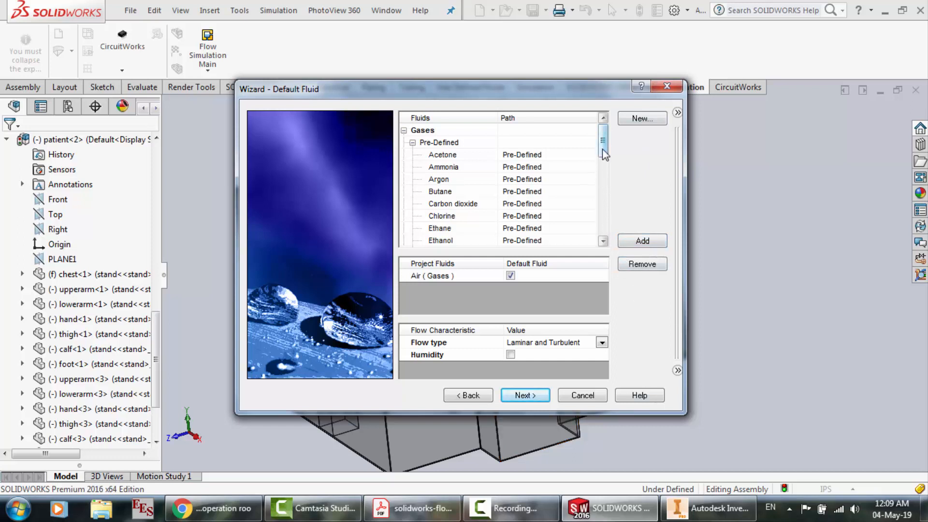
{"action": "left_click_drag", "start_coordinate": [603, 155], "coordinate": [610, 236]}
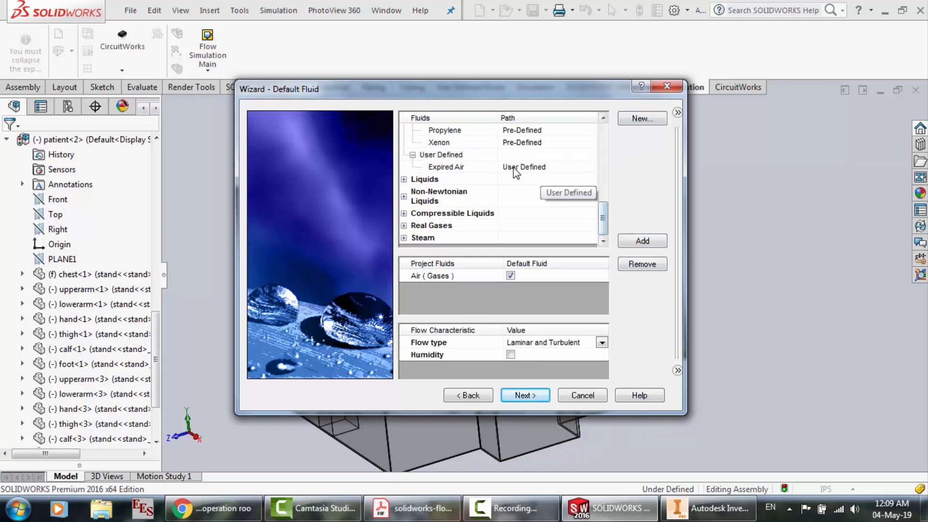
{"action": "left_click", "coordinate": [514, 168]}
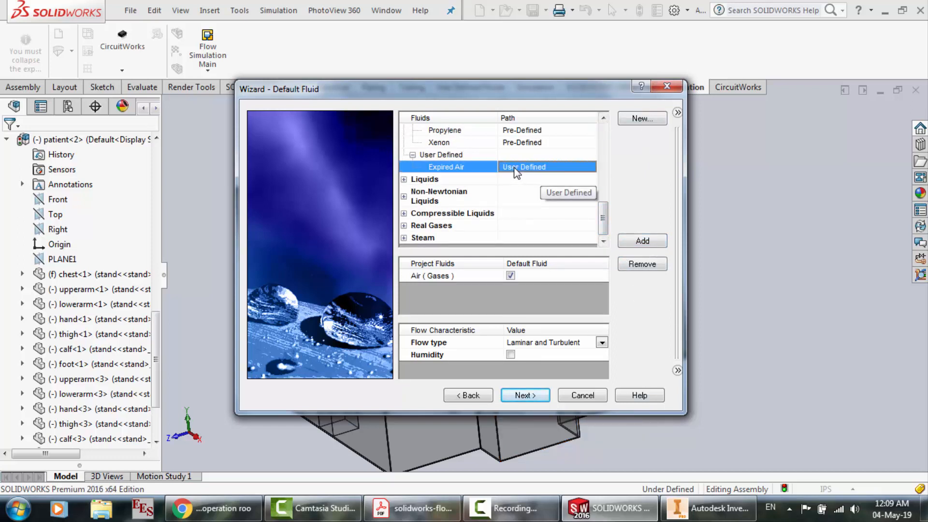
{"action": "left_click", "coordinate": [640, 245]}
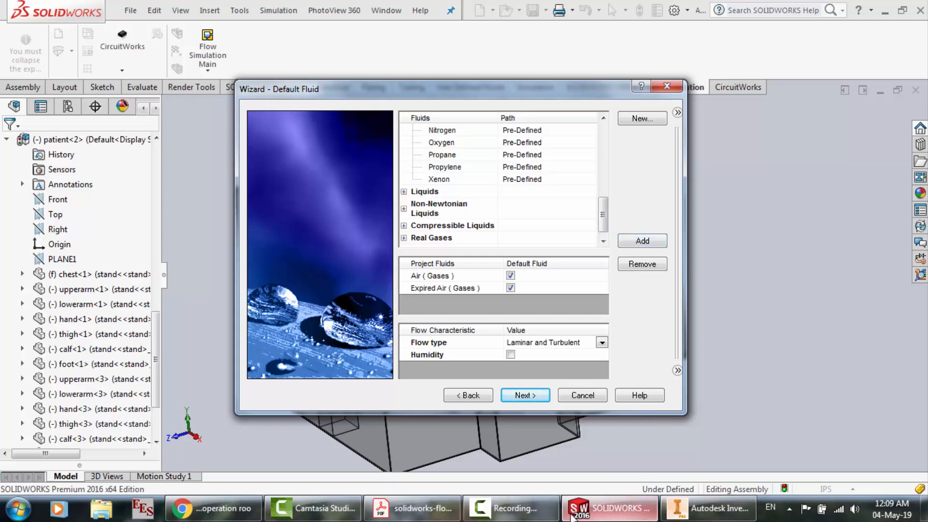
Switch to the tutorial PDF in Adobe Acrobat Reader and review the default fluid, wall, initial condition and resolution settings
{"action": "left_click", "coordinate": [412, 509]}
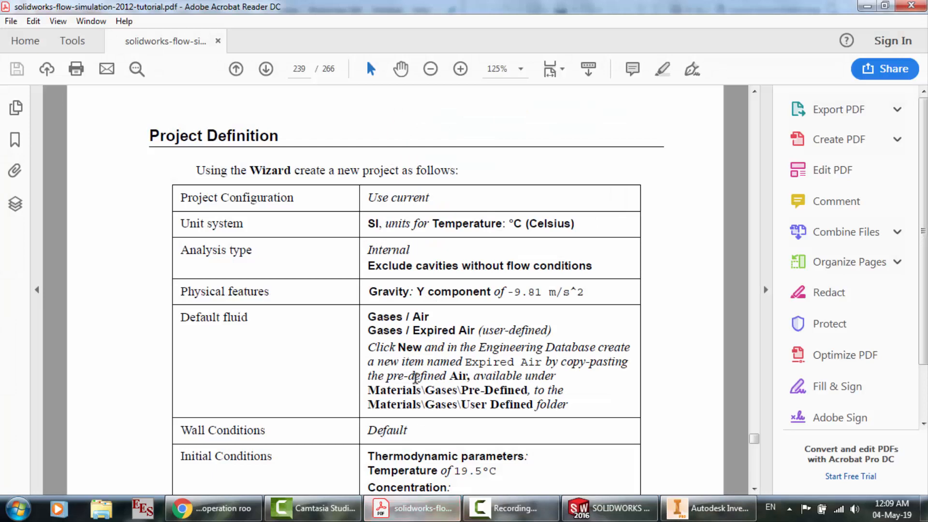
{"action": "scroll", "coordinate": [415, 377], "scroll_direction": "down", "scroll_amount": 1}
{"action": "scroll", "coordinate": [395, 323], "scroll_direction": "down", "scroll_amount": 3}
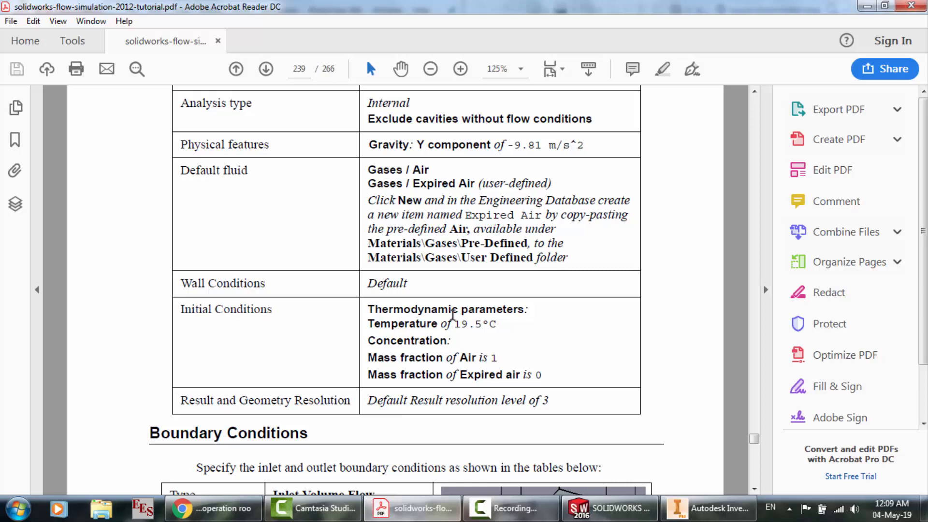
{"action": "scroll", "coordinate": [453, 315], "scroll_direction": "down", "scroll_amount": 3}
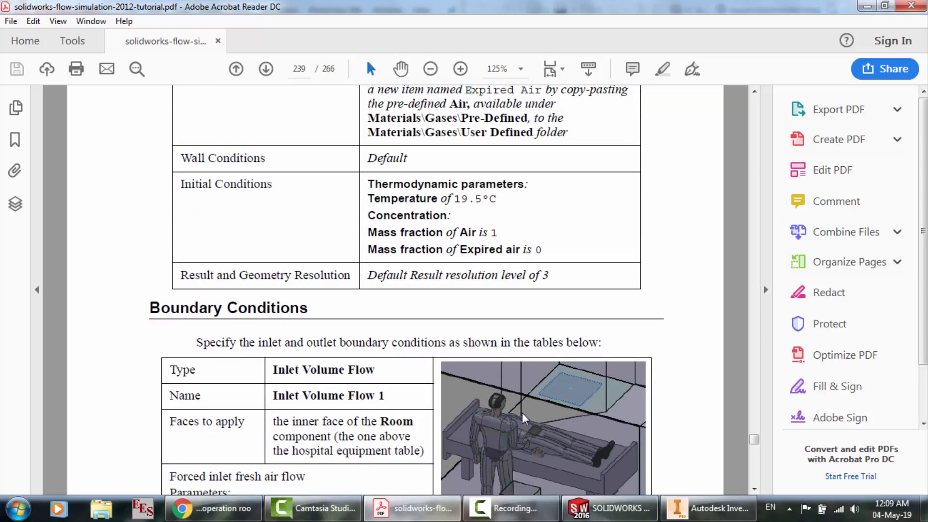
{"action": "scroll", "coordinate": [442, 232], "scroll_direction": "up", "scroll_amount": 3}
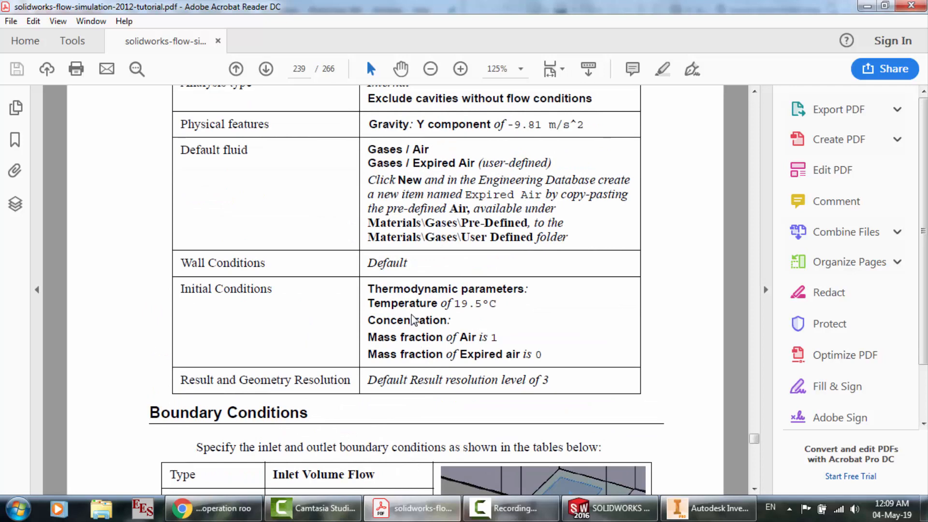
{"action": "scroll", "coordinate": [415, 320], "scroll_direction": "up", "scroll_amount": 3}
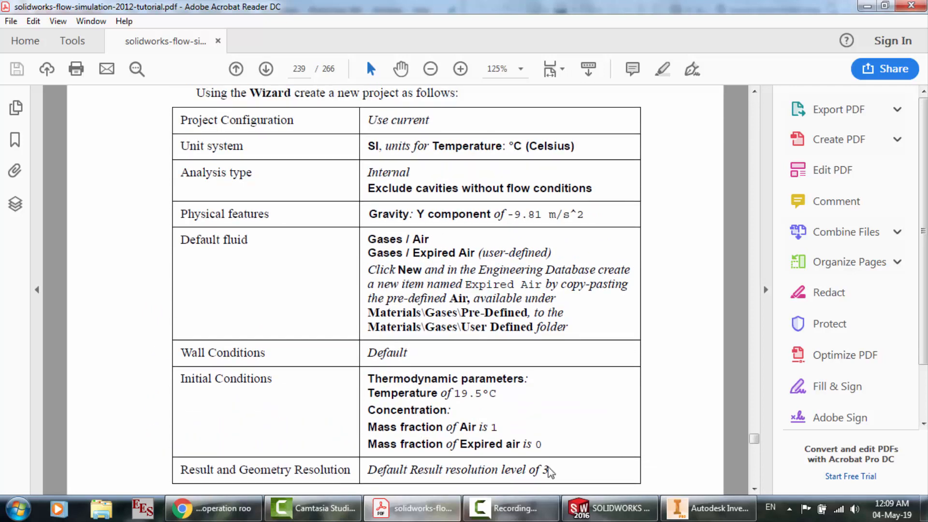
Return to the SOLIDWORKS wizard, check the user-defined gases in the Engineering Database and close the database
{"action": "left_click", "coordinate": [609, 508]}
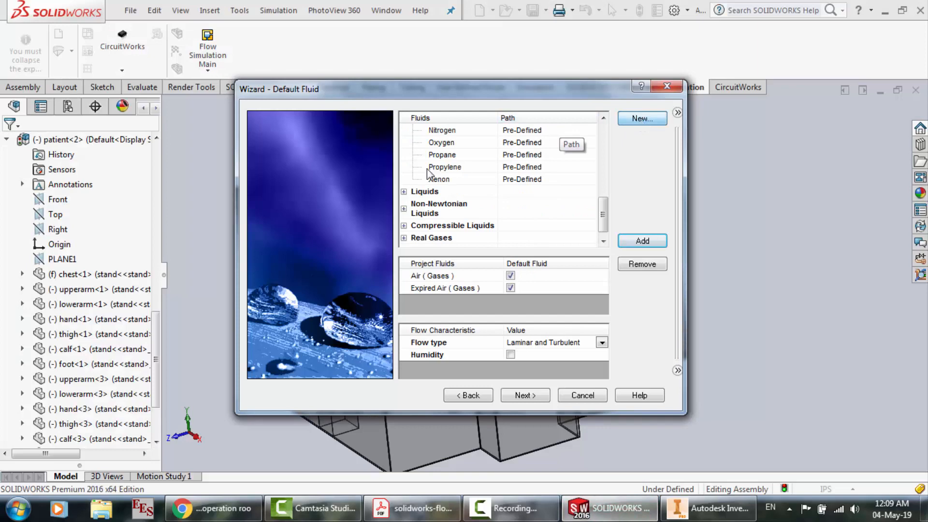
{"action": "key", "text": "Return"}
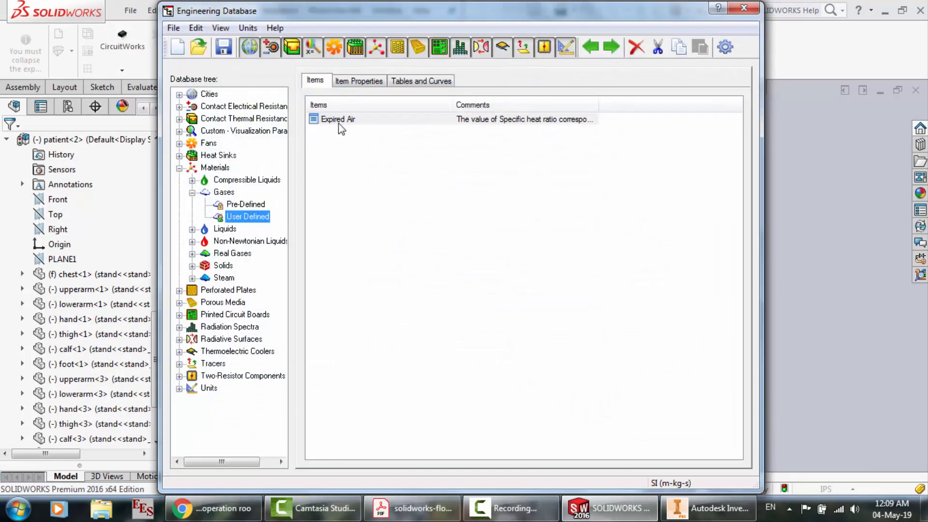
{"action": "left_click", "coordinate": [744, 8]}
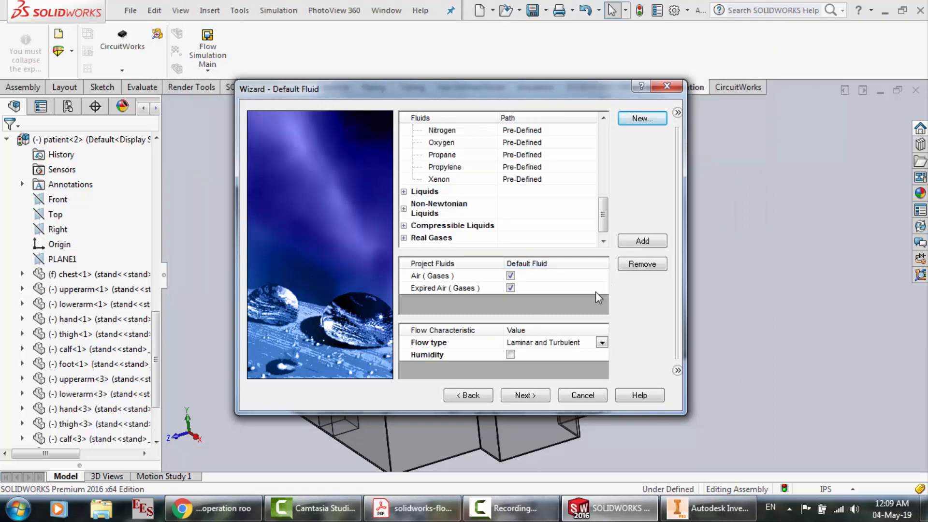
Enable humidity and set the flow type to Laminar Only for the project fluids, and continue to the wall conditions
{"action": "left_click", "coordinate": [510, 354]}
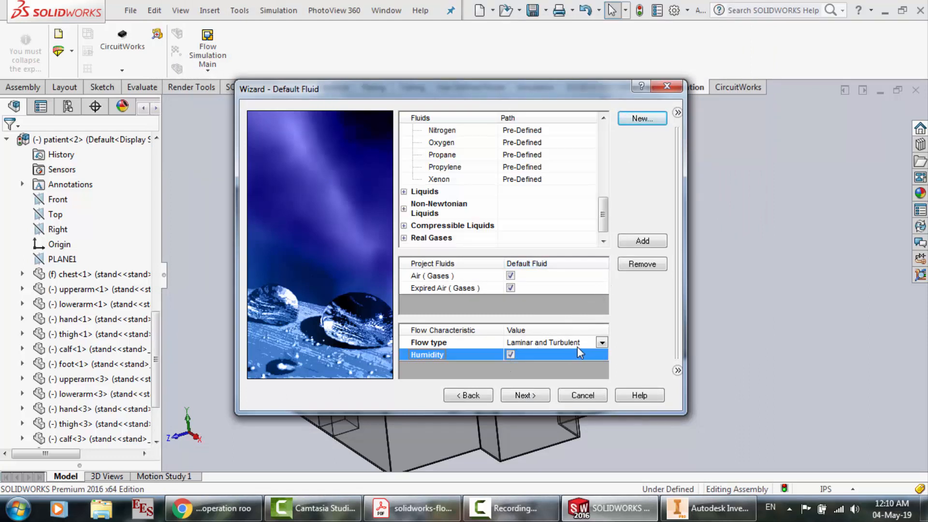
{"action": "left_click", "coordinate": [599, 344]}
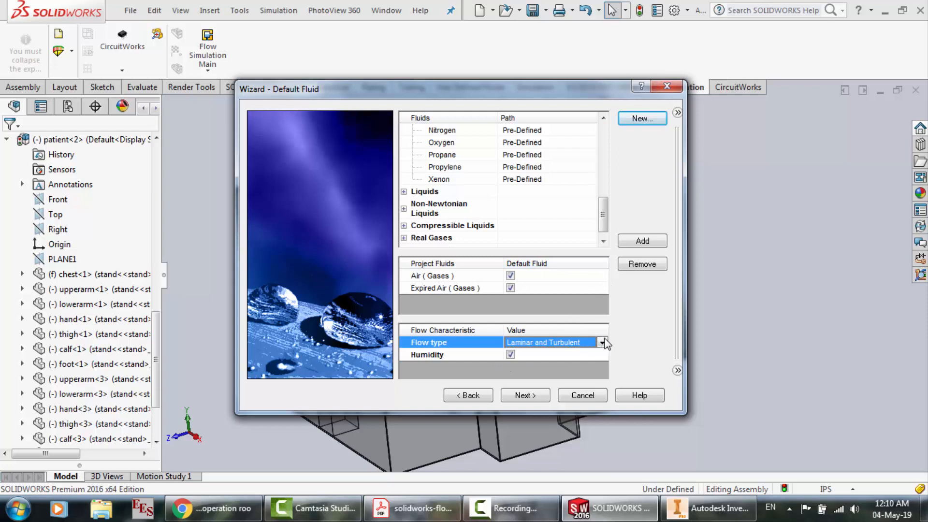
{"action": "left_click", "coordinate": [603, 344]}
{"action": "left_click", "coordinate": [566, 353]}
{"action": "left_click", "coordinate": [538, 400]}
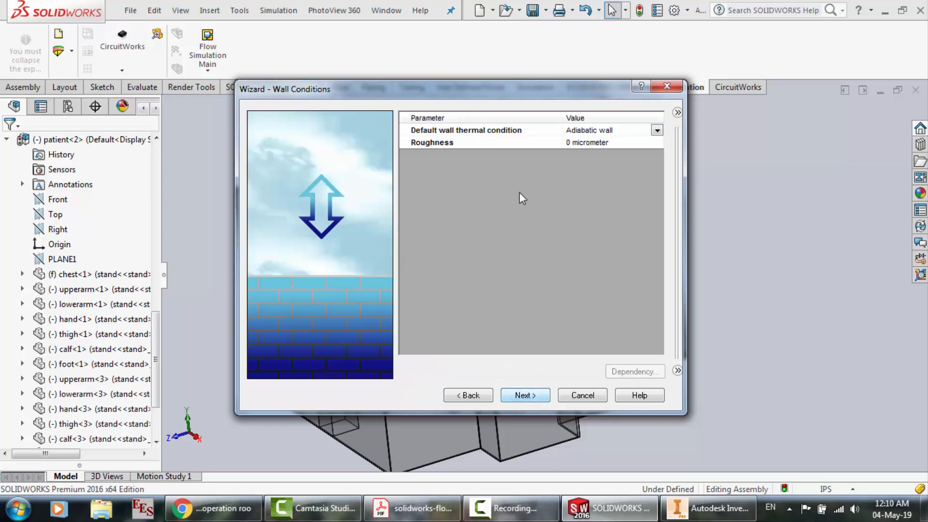
Review the wall thermal condition options, keep Adiabatic wall as the default, and continue to the initial conditions
{"action": "left_click", "coordinate": [657, 131]}
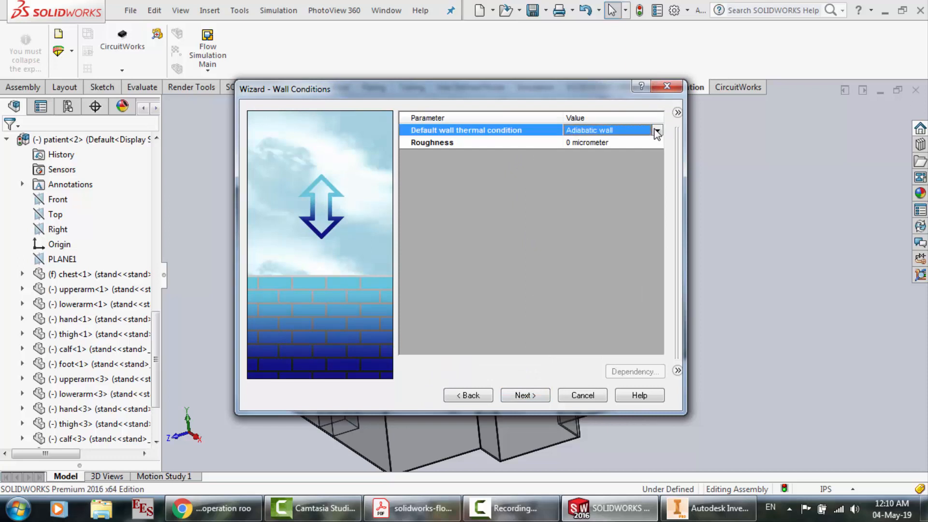
{"action": "left_click", "coordinate": [657, 131]}
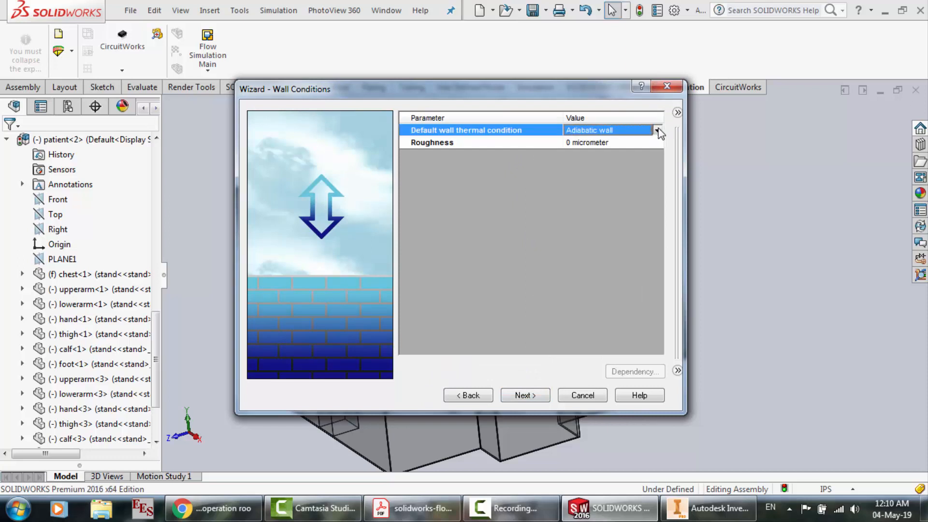
{"action": "left_click", "coordinate": [602, 199]}
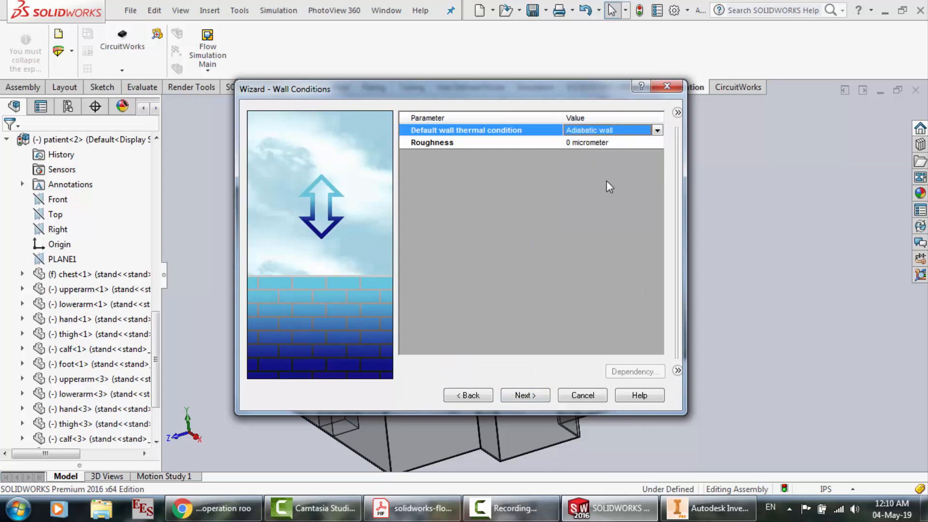
{"action": "left_click", "coordinate": [532, 394]}
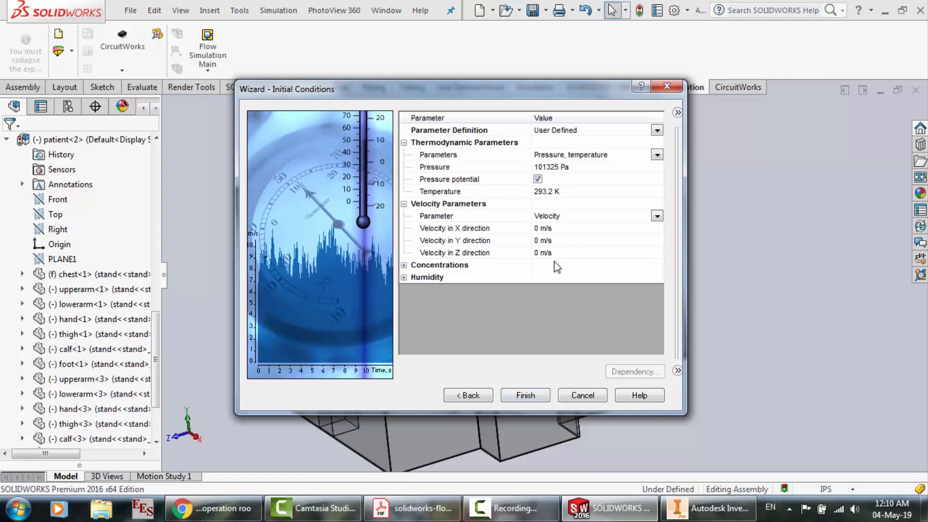
Check the initial conditions in the tutorial PDF, and recheck the wizard's wall and default fluid settings in SOLIDWORKS before returning to its initial conditions
{"action": "left_click", "coordinate": [415, 509]}
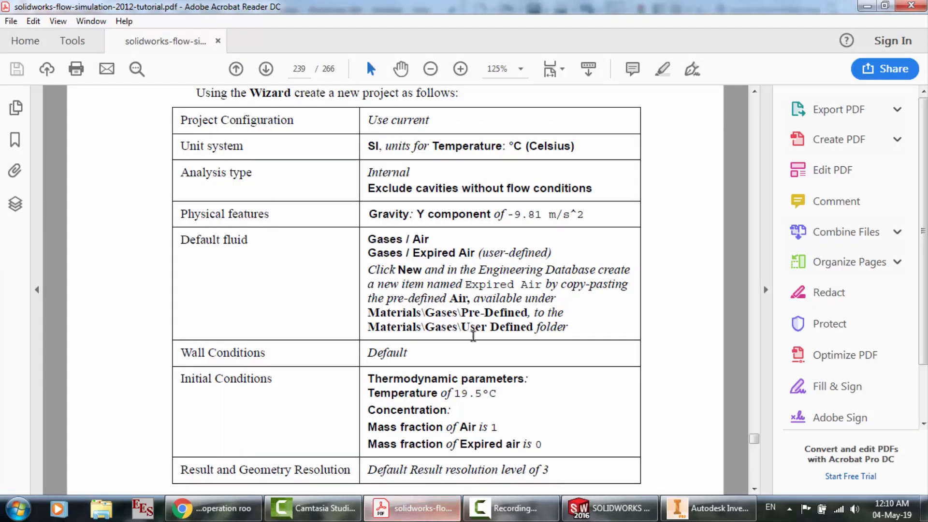
{"action": "scroll", "coordinate": [473, 336], "scroll_direction": "down", "scroll_amount": 3}
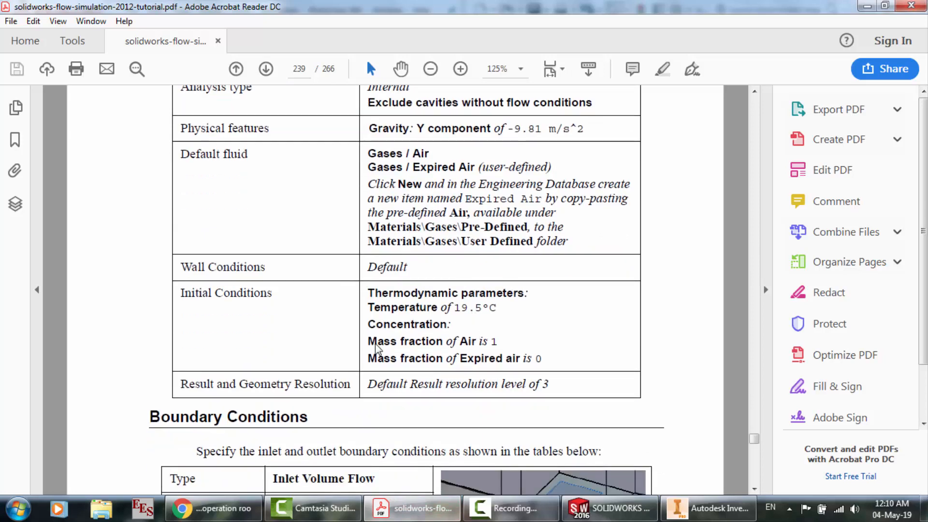
{"action": "left_click", "coordinate": [610, 508]}
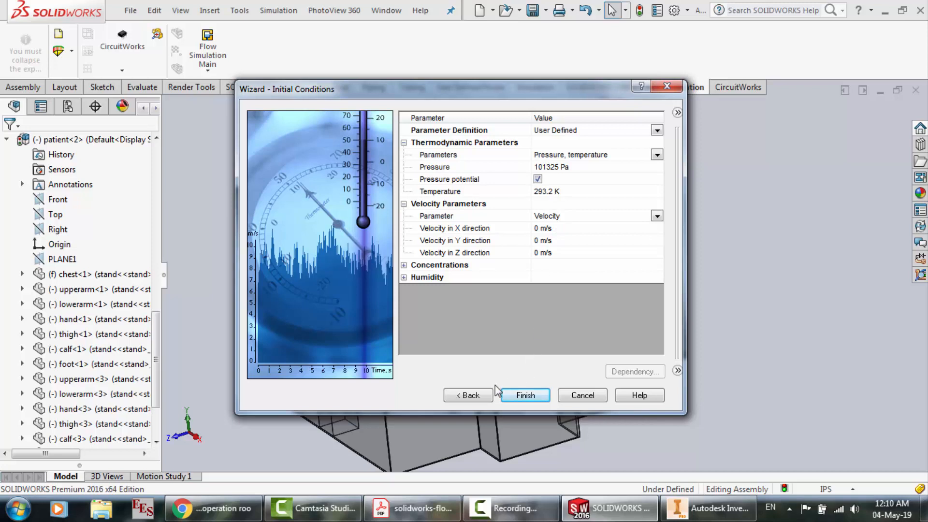
{"action": "left_click", "coordinate": [484, 397]}
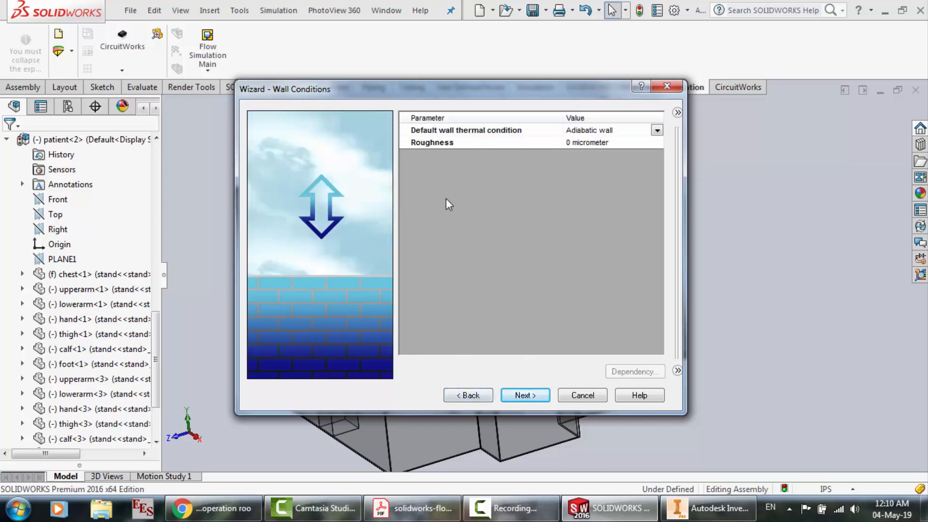
{"action": "left_click", "coordinate": [469, 394]}
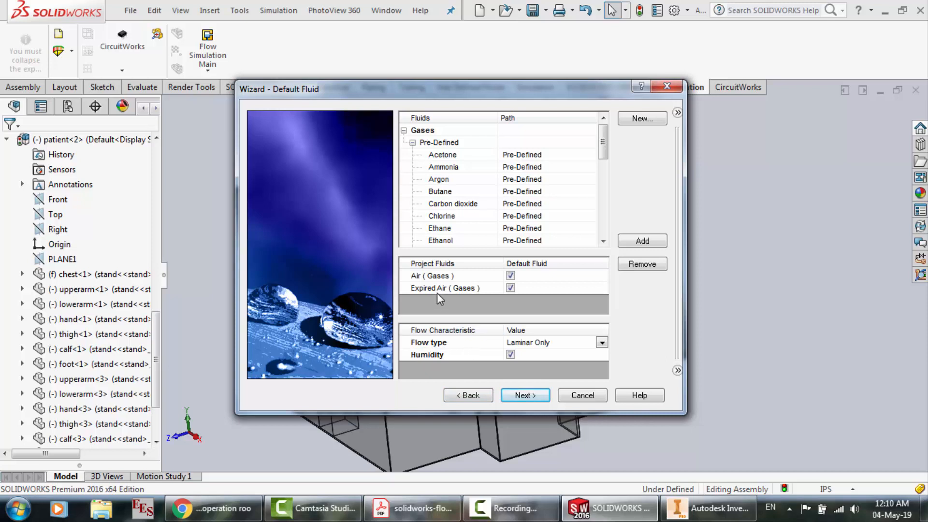
{"action": "left_click", "coordinate": [537, 397]}
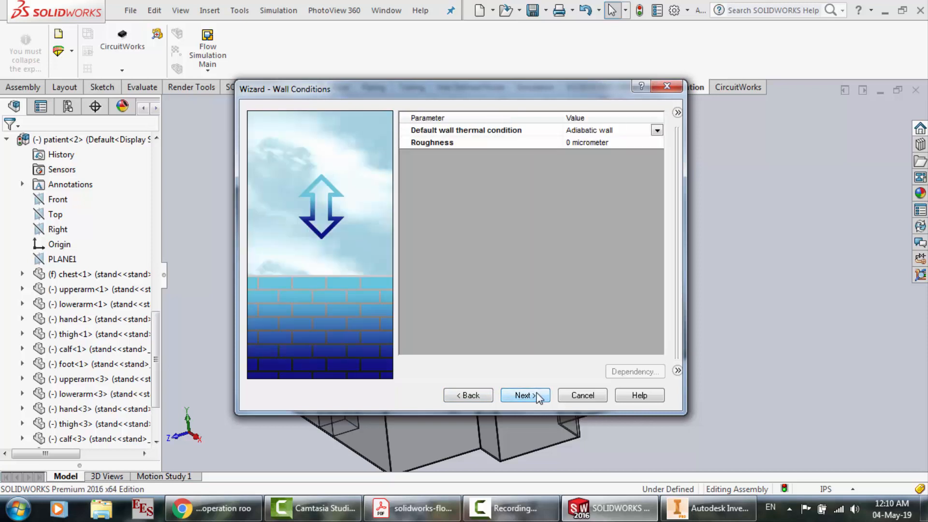
{"action": "left_click", "coordinate": [539, 397]}
Set the initial mass fractions to 1 for Air and 0 for Expired Air, expand the humidity parameters and finish the wizard
{"action": "left_click", "coordinate": [404, 265]}
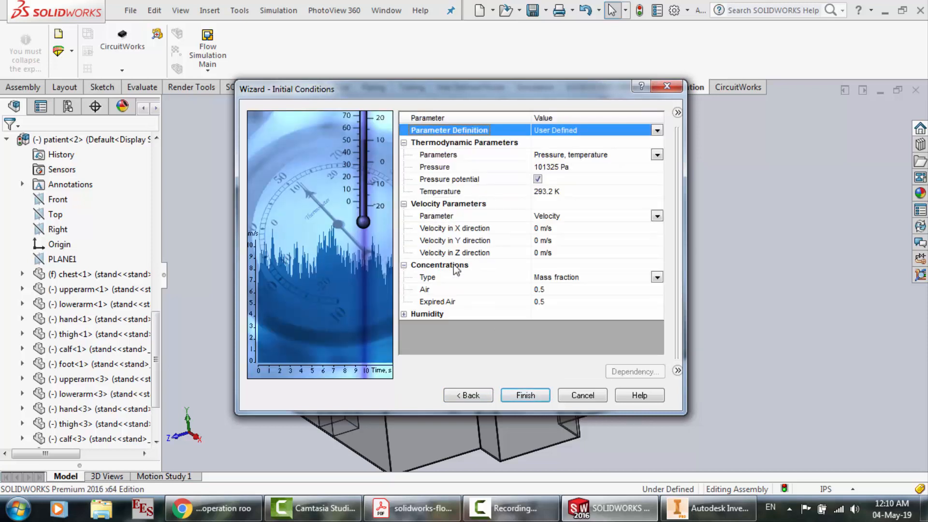
{"action": "left_click", "coordinate": [552, 290]}
{"action": "type", "text": "1"}
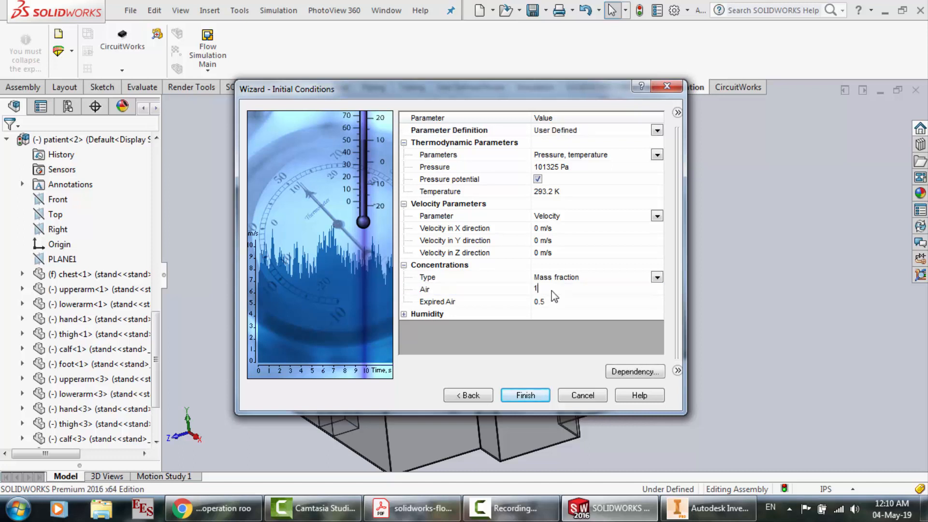
{"action": "left_click", "coordinate": [553, 304]}
{"action": "type", "text": "0"}
{"action": "left_click", "coordinate": [404, 313]}
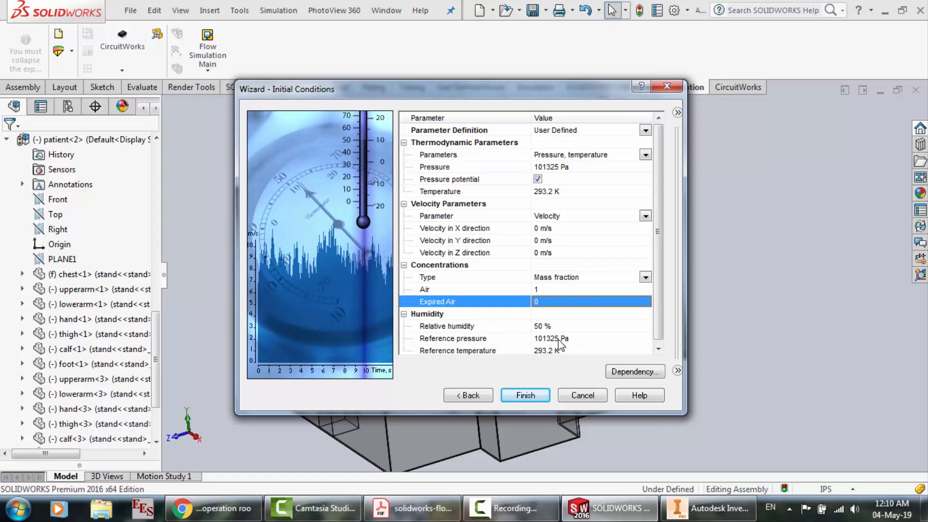
{"action": "left_click", "coordinate": [537, 396]}
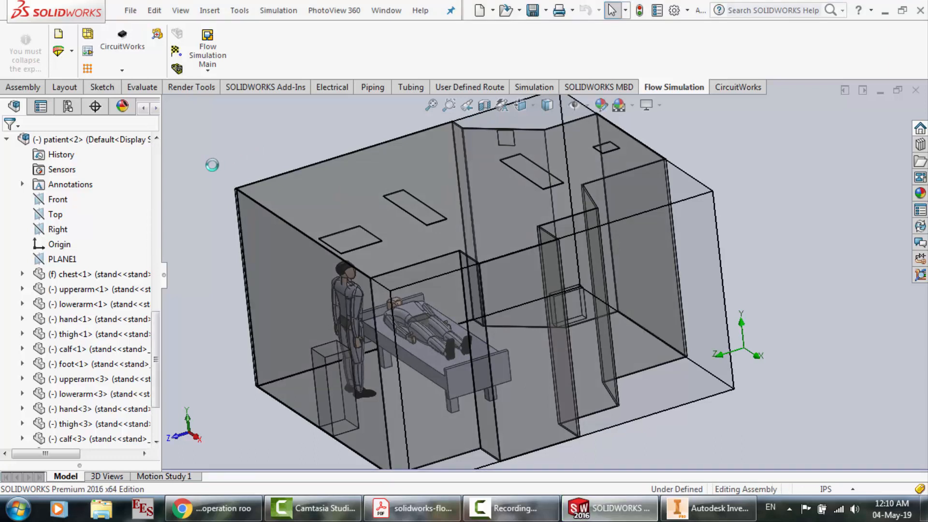
Show the Flow Simulation analysis tree for Project(1)
{"action": "left_click", "coordinate": [155, 109]}
{"action": "left_click", "coordinate": [157, 108]}
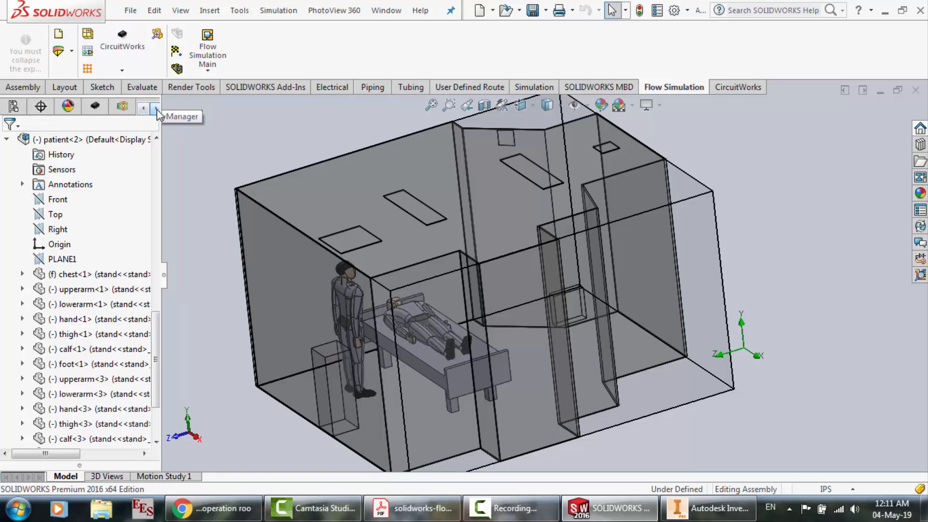
{"action": "left_click", "coordinate": [122, 106]}
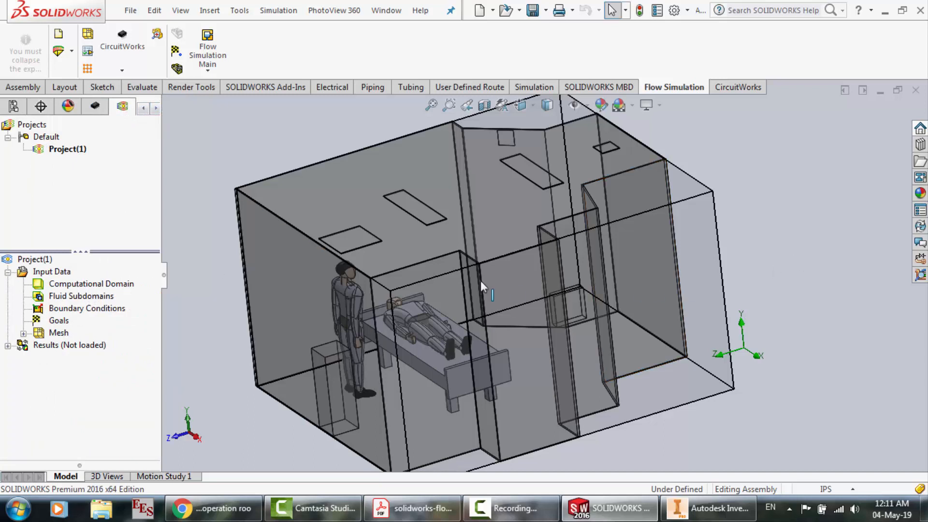
Examine the computational domain's type and size definition, and close it without making changes
{"action": "left_click", "coordinate": [105, 284]}
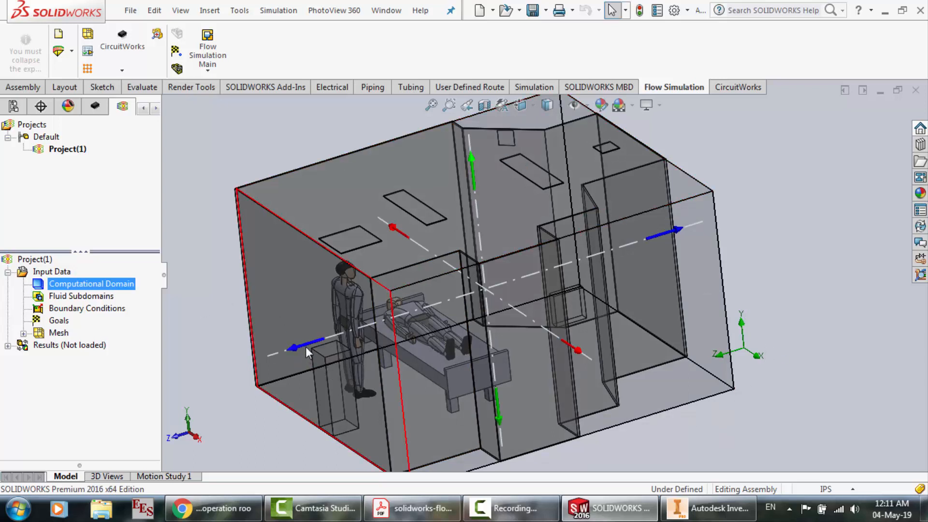
{"action": "right_click", "coordinate": [108, 287]}
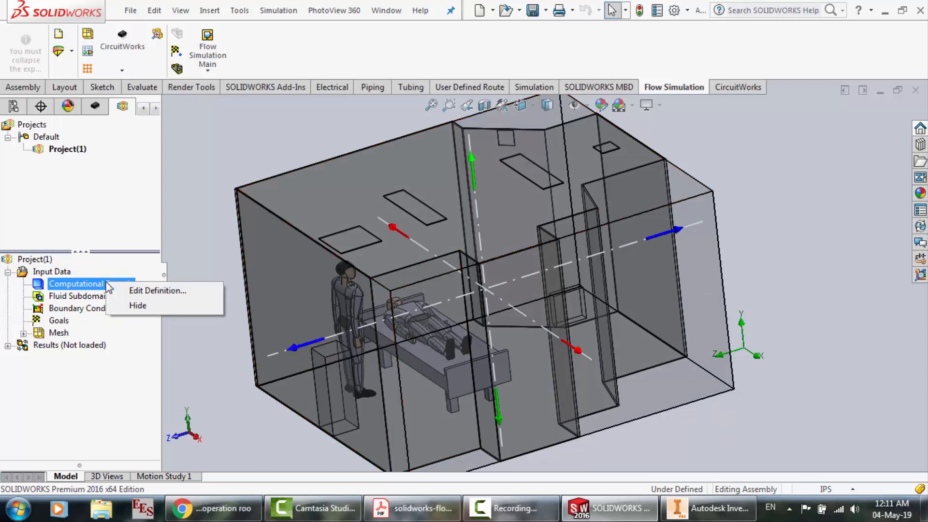
{"action": "left_click", "coordinate": [132, 291]}
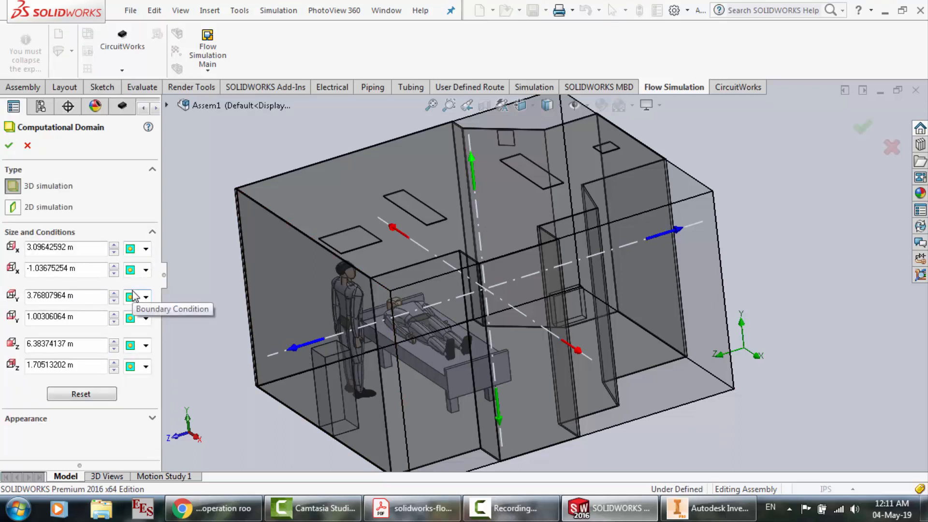
{"action": "left_click", "coordinate": [27, 147]}
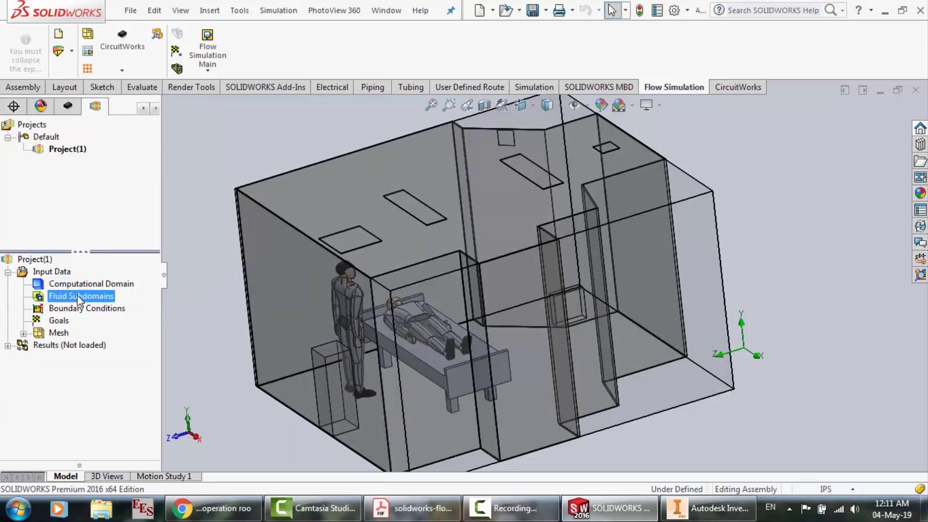
Start inserting a boundary condition in the flow project
{"action": "right_click", "coordinate": [71, 313]}
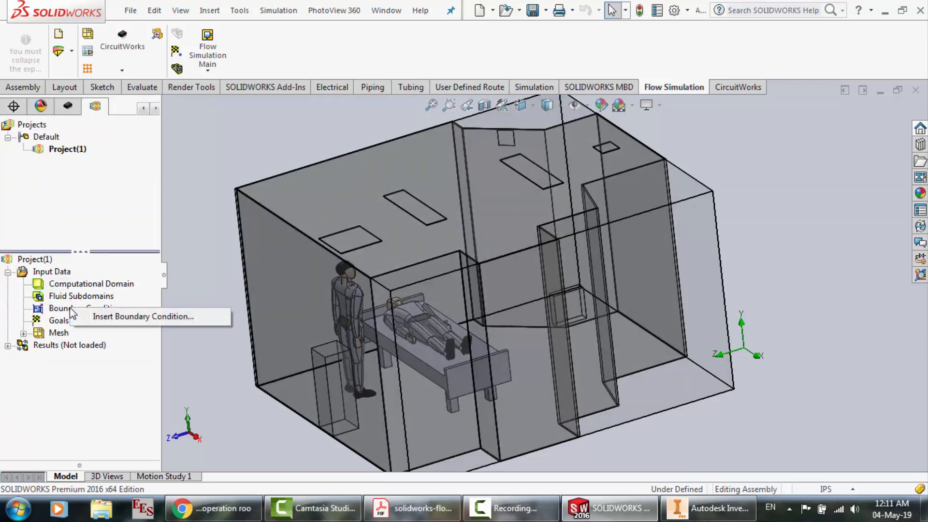
{"action": "left_click", "coordinate": [117, 317]}
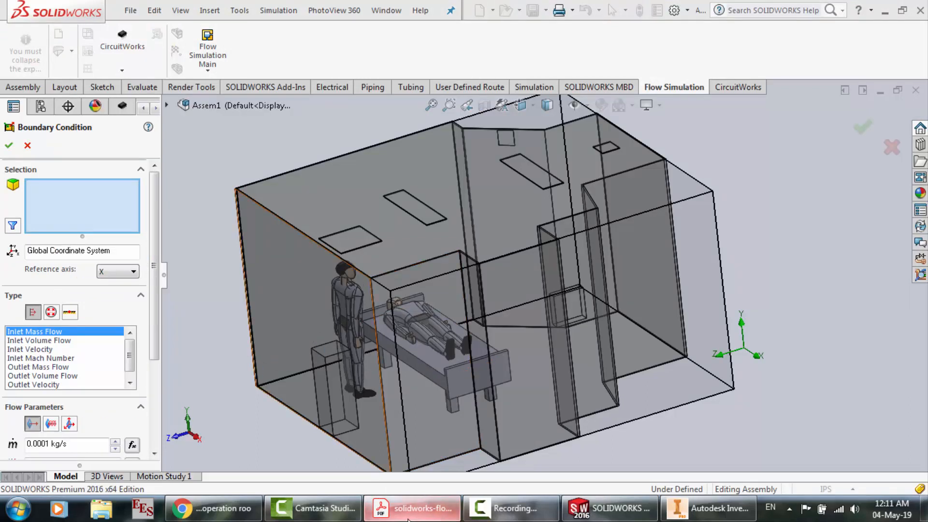
Switch to Autodesk Inventor and close it without saving the changes to Hospital Room.ipt
{"action": "left_click_drag", "start_coordinate": [527, 508], "coordinate": [711, 510]}
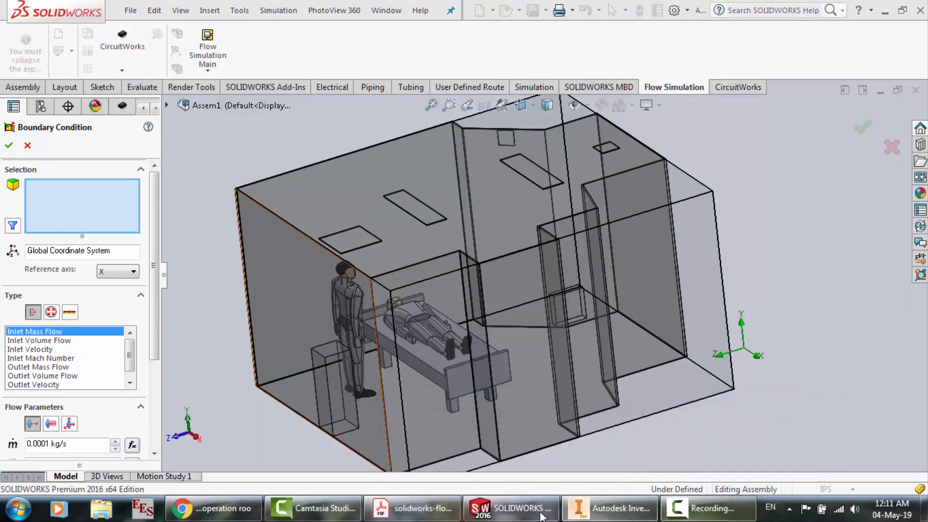
{"action": "left_click", "coordinate": [609, 508]}
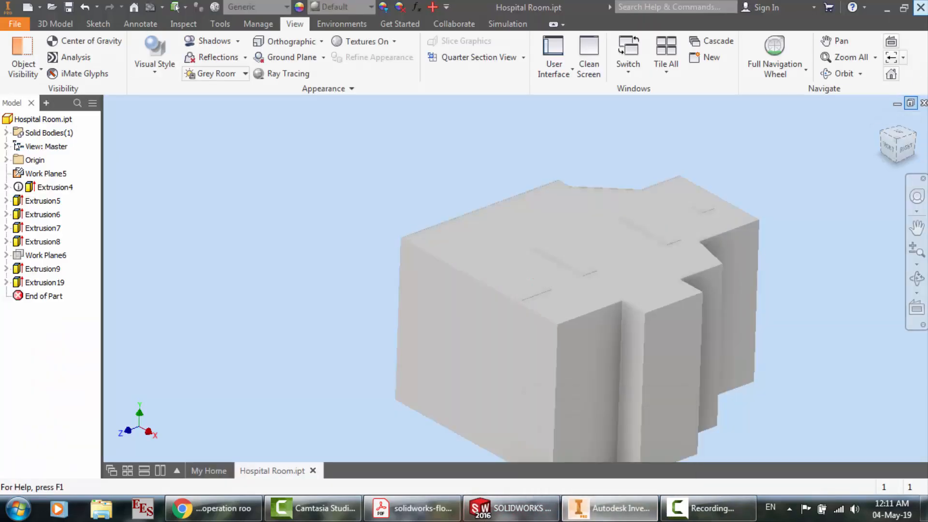
{"action": "left_click", "coordinate": [921, 7]}
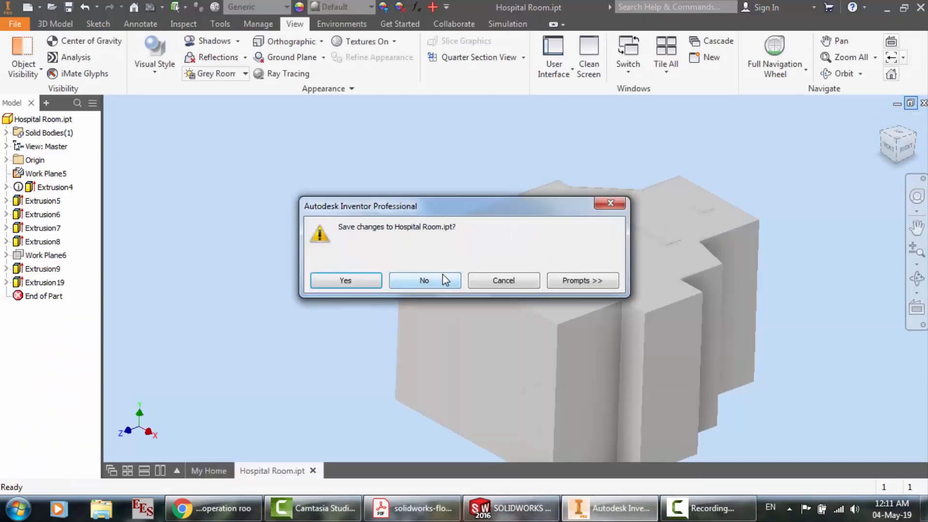
{"action": "left_click", "coordinate": [429, 278]}
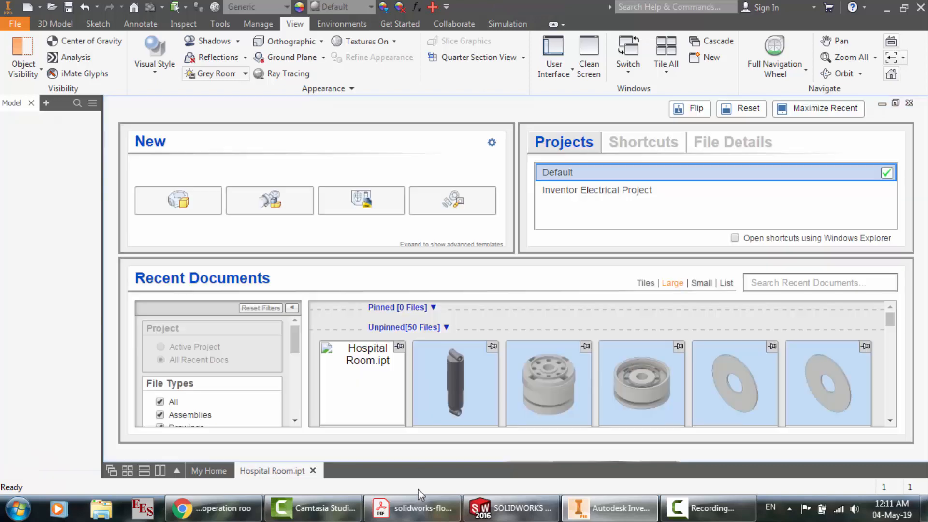
Switch to the tutorial PDF in Adobe Acrobat Reader and read the Inlet Volume Flow 1 boundary condition settings
{"action": "left_click", "coordinate": [435, 507]}
{"action": "scroll", "coordinate": [425, 402], "scroll_direction": "down", "scroll_amount": 3}
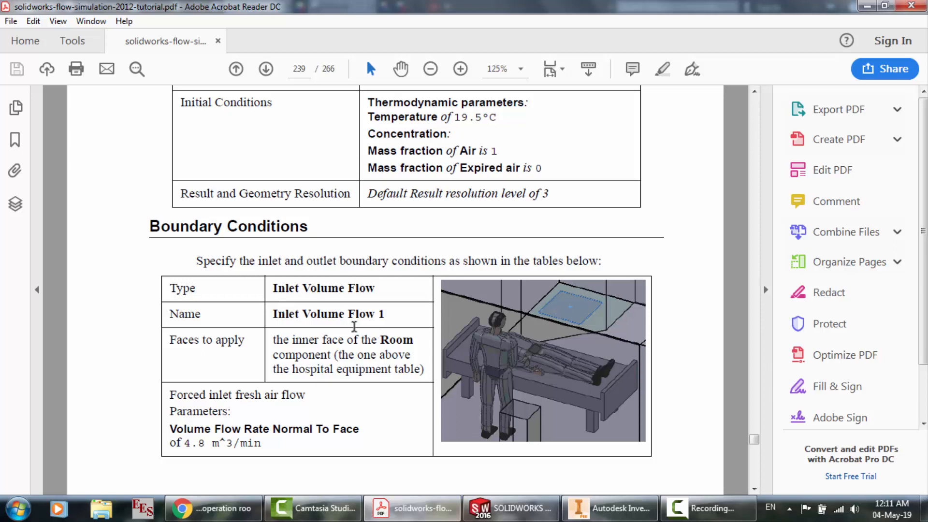
{"action": "scroll", "coordinate": [304, 348], "scroll_direction": "down", "scroll_amount": 2}
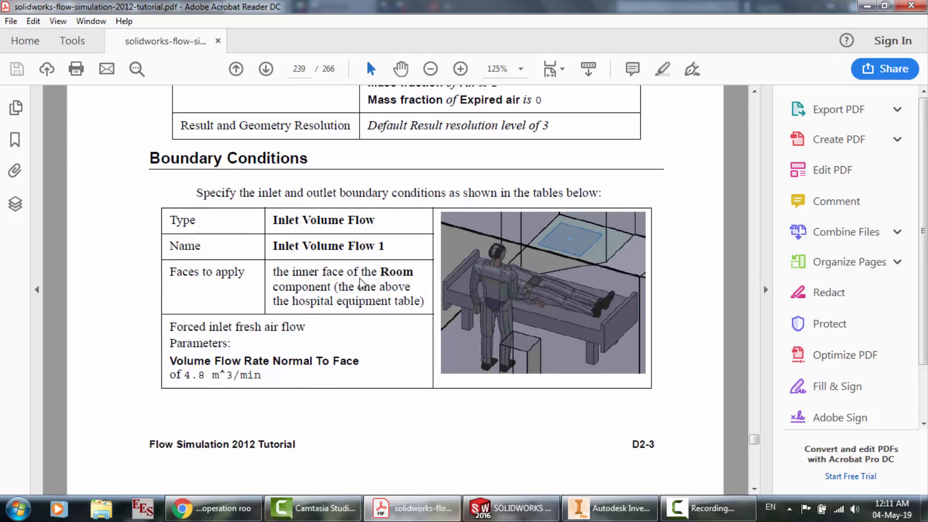
{"action": "scroll", "coordinate": [360, 285], "scroll_direction": "down", "scroll_amount": 1}
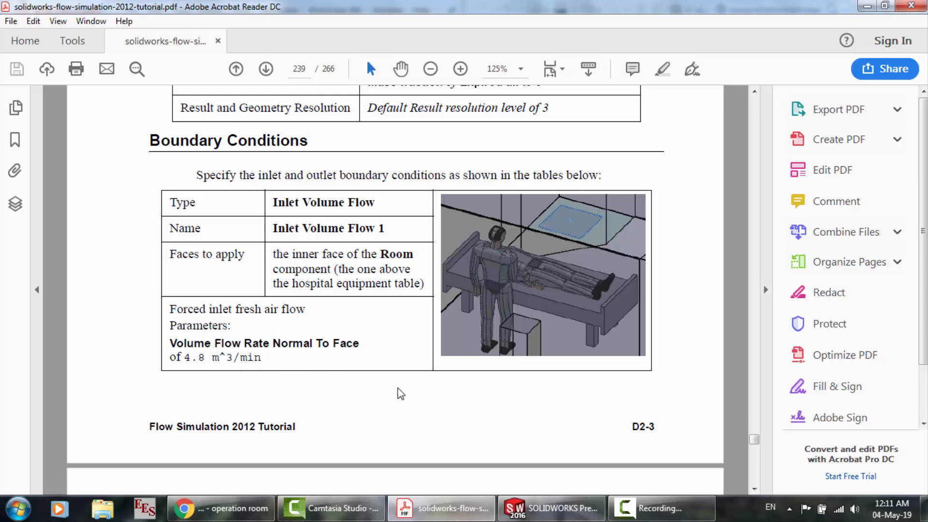
Switch to SOLIDWORKS and assign the Inlet Volume Flow type to the rectangular ceiling recess face above the standing figure, checking the PDF settings
{"action": "left_click", "coordinate": [505, 513]}
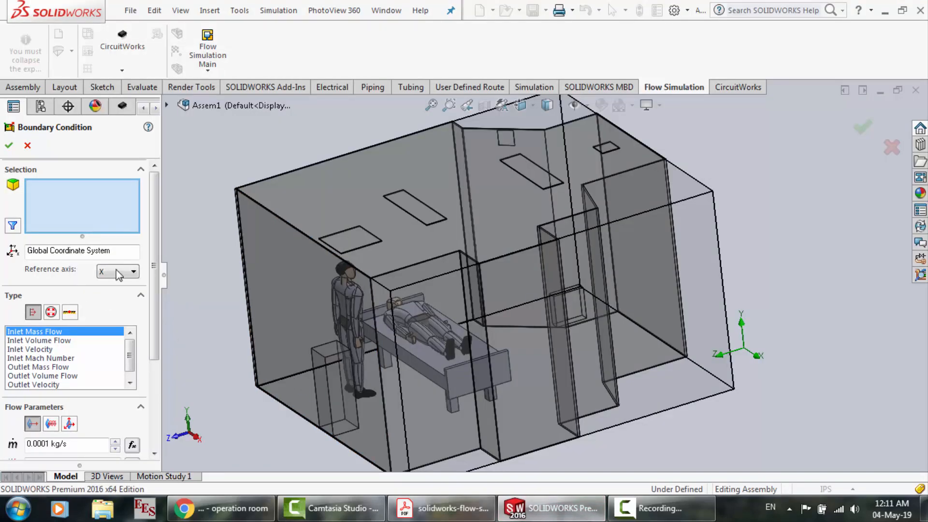
{"action": "left_click", "coordinate": [337, 243]}
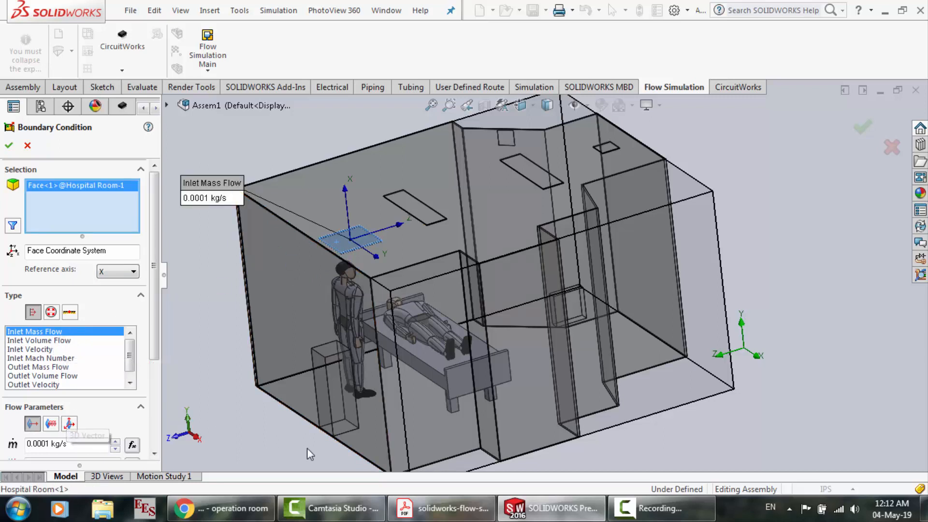
{"action": "left_click", "coordinate": [440, 518]}
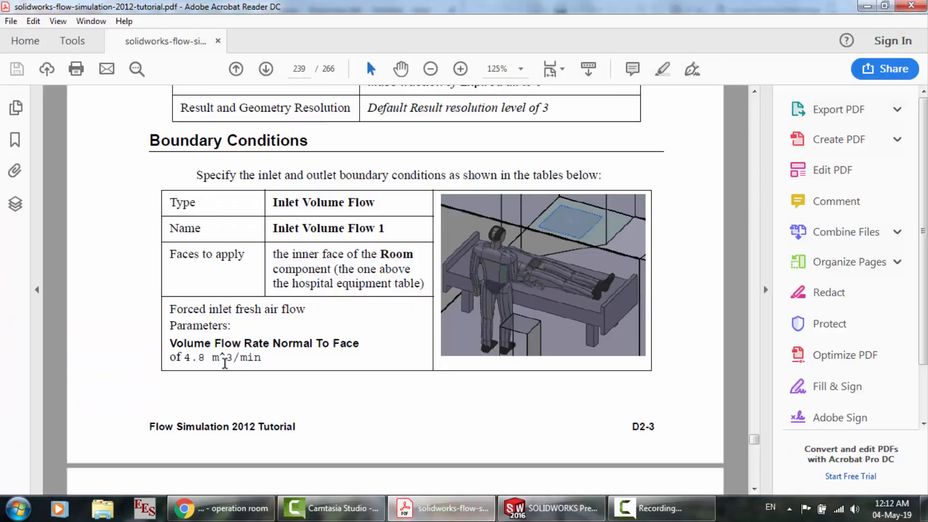
{"action": "left_click", "coordinate": [554, 509]}
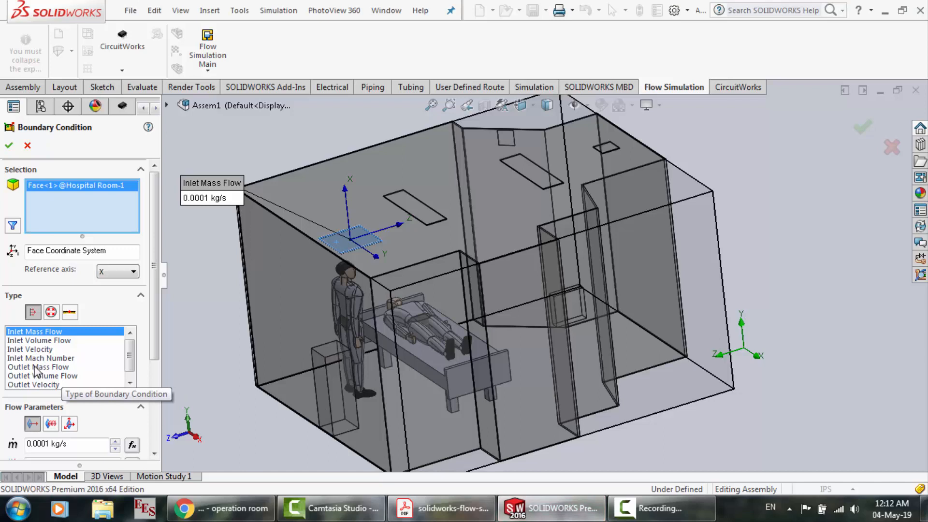
{"action": "left_click", "coordinate": [41, 340]}
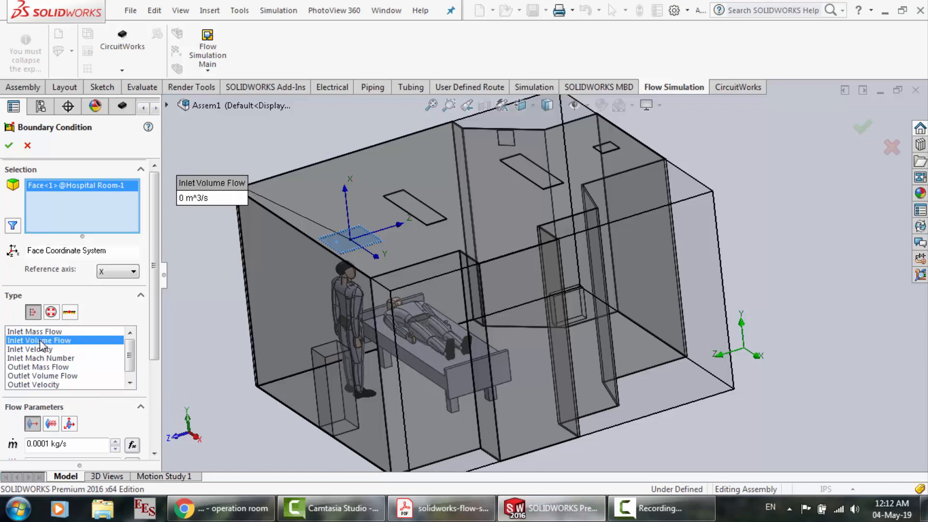
Try to apply the inlet boundary condition with a volume flow rate of 4.8 m^3/s
{"action": "left_click_drag", "start_coordinate": [63, 444], "coordinate": [17, 441]}
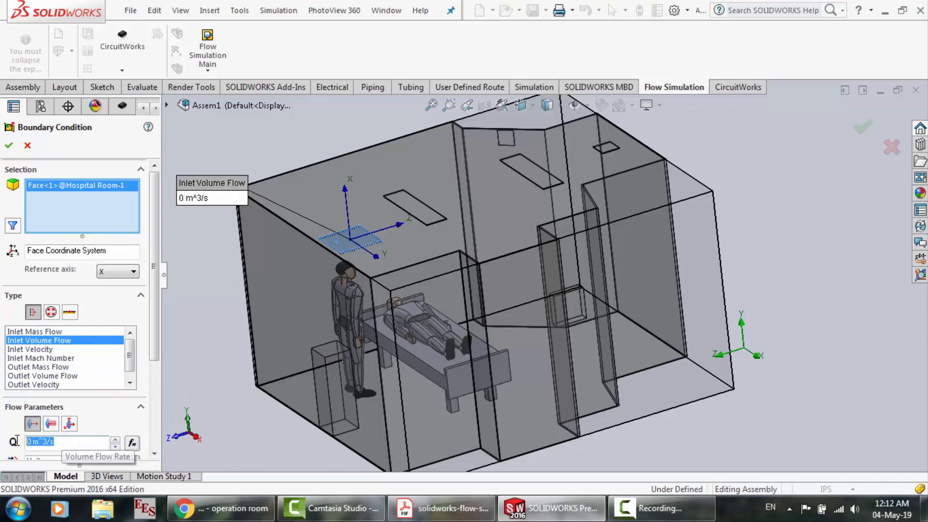
{"action": "type", "text": "4"}
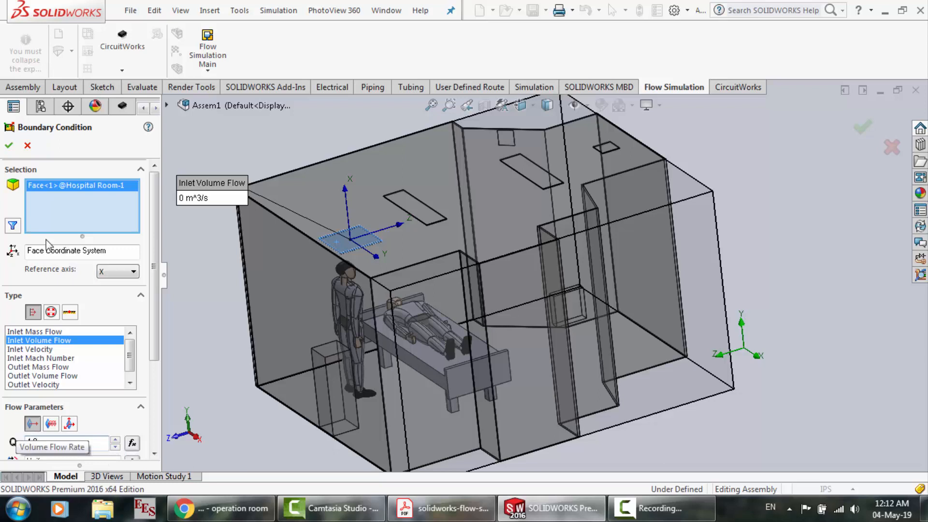
{"action": "type", "text": ".8"}
{"action": "left_click", "coordinate": [8, 145]}
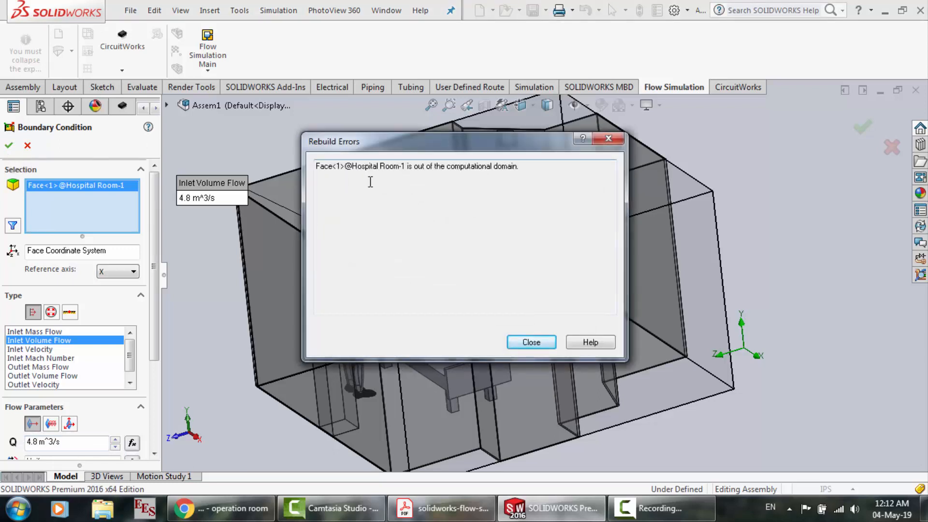
{"action": "left_click", "coordinate": [531, 342]}
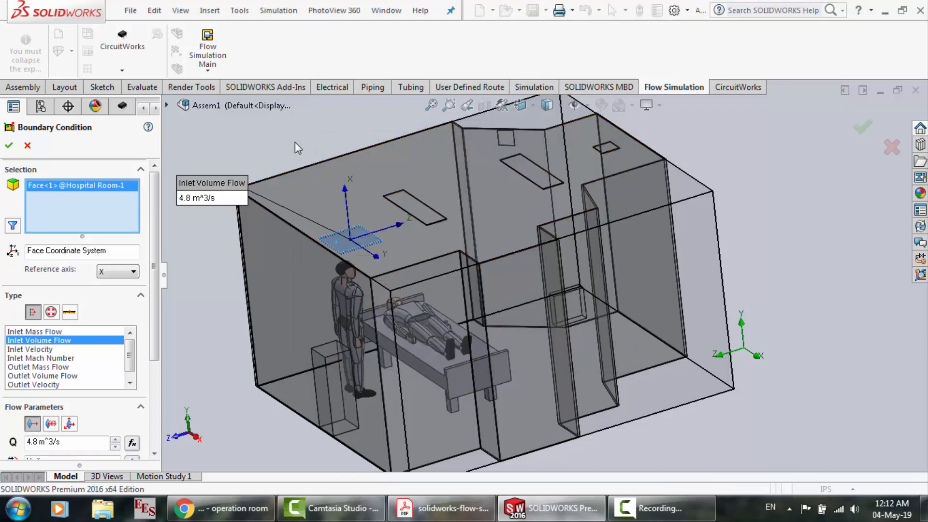
Look for alternative faces behind the selected ceiling face, and remove that face from the boundary condition's selection
{"action": "scroll", "coordinate": [295, 145], "scroll_direction": "up", "scroll_amount": 5}
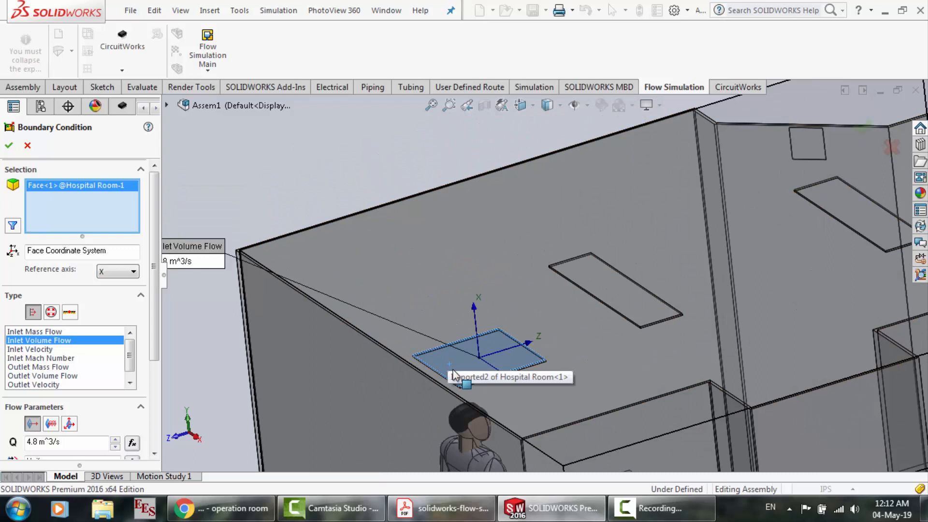
{"action": "right_click", "coordinate": [454, 374]}
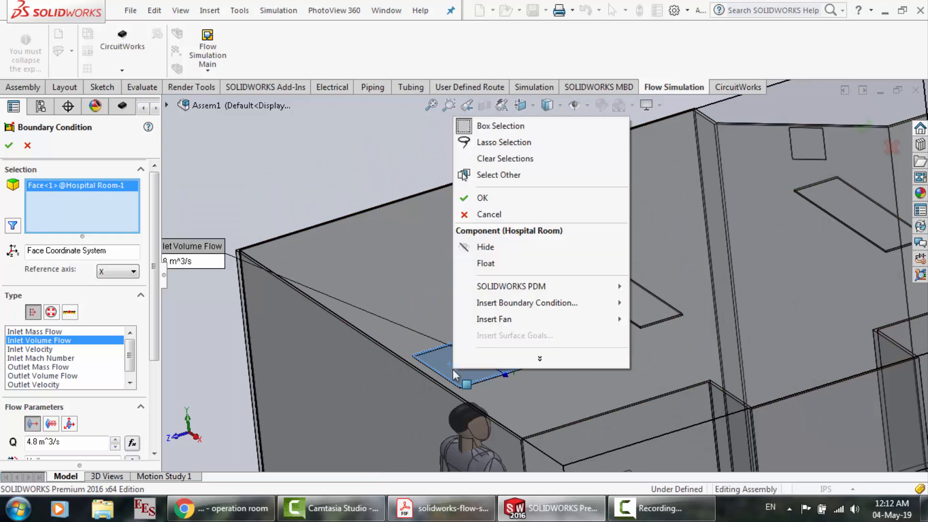
{"action": "left_click", "coordinate": [486, 188]}
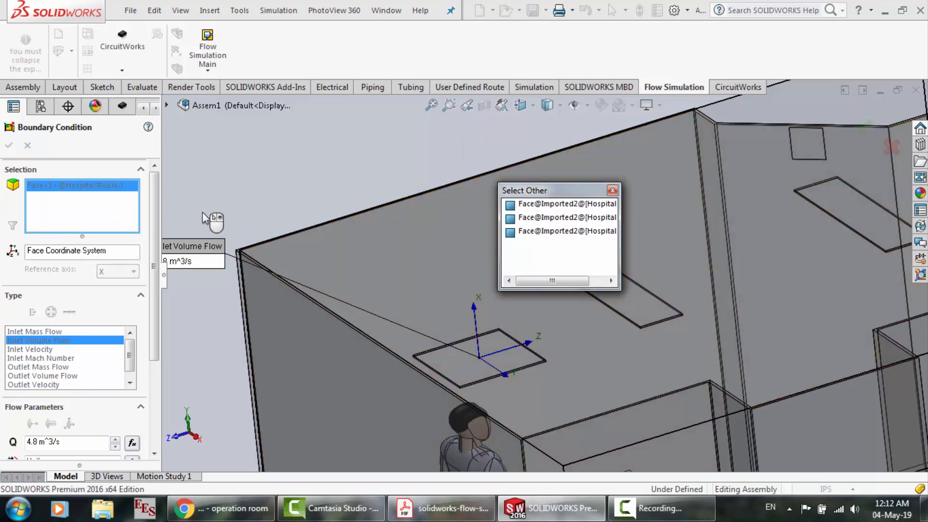
{"action": "left_click", "coordinate": [24, 151]}
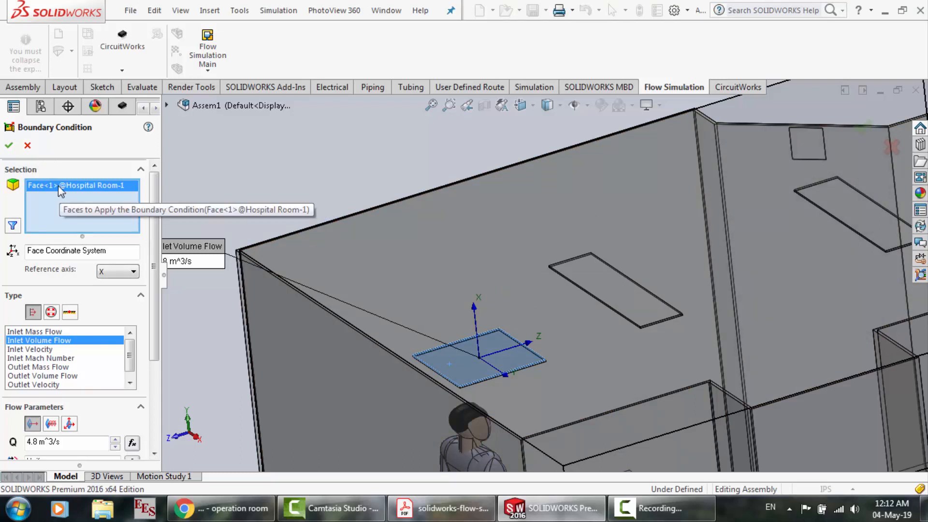
{"action": "key", "text": "Delete"}
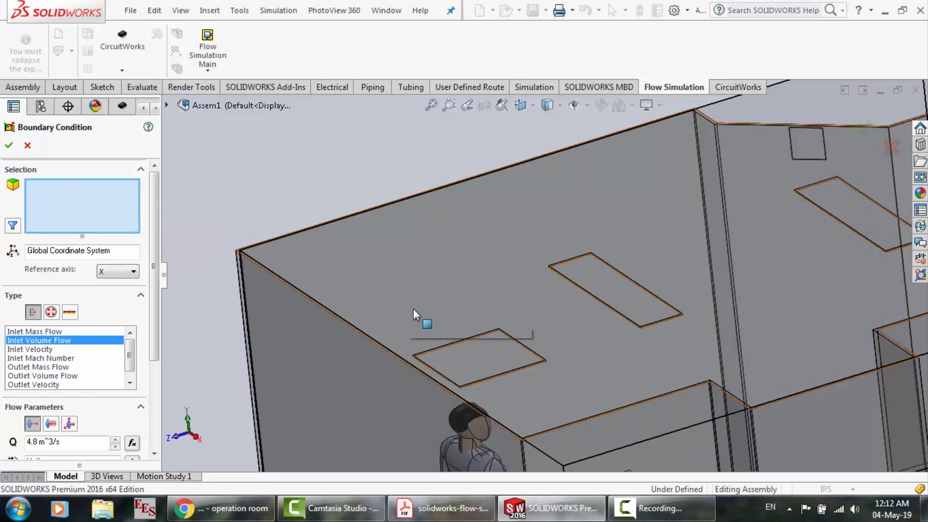
Reselect the rectangular ceiling face, check its overlapping faces, retry applying the 4.8 m^3/s inlet condition, and cancel the boundary condition
{"action": "left_click", "coordinate": [457, 358]}
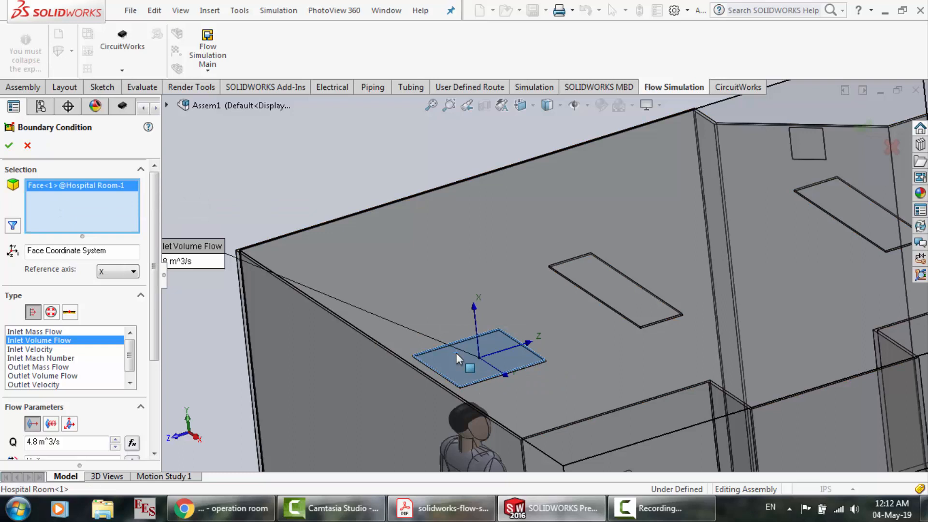
{"action": "right_click", "coordinate": [457, 353]}
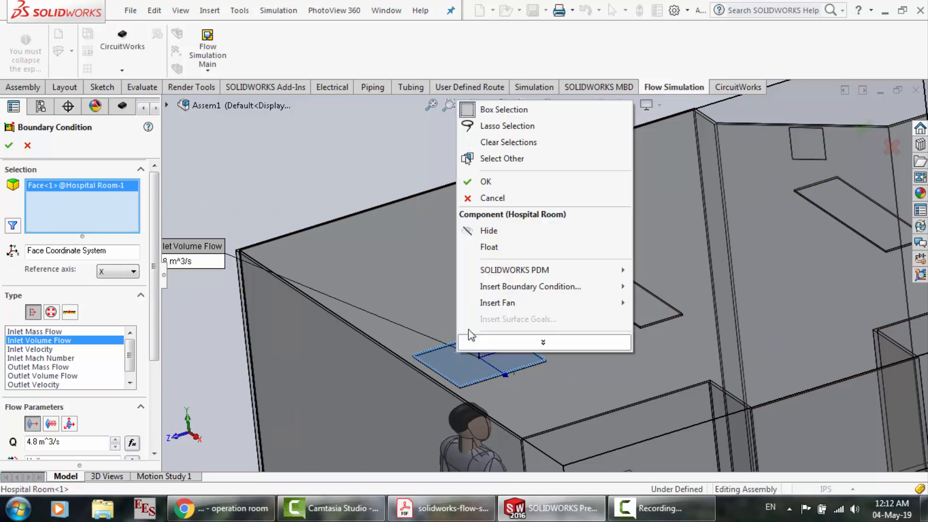
{"action": "left_click", "coordinate": [497, 161]}
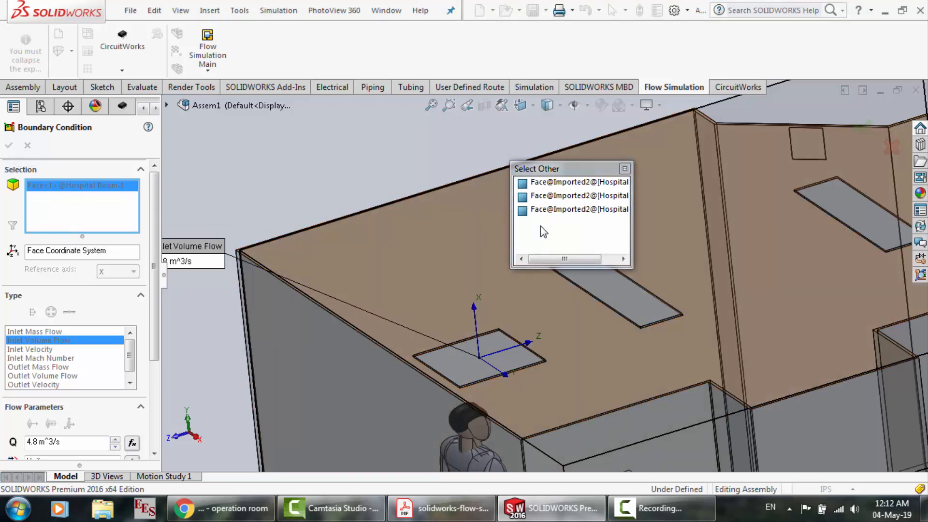
{"action": "left_click", "coordinate": [541, 225]}
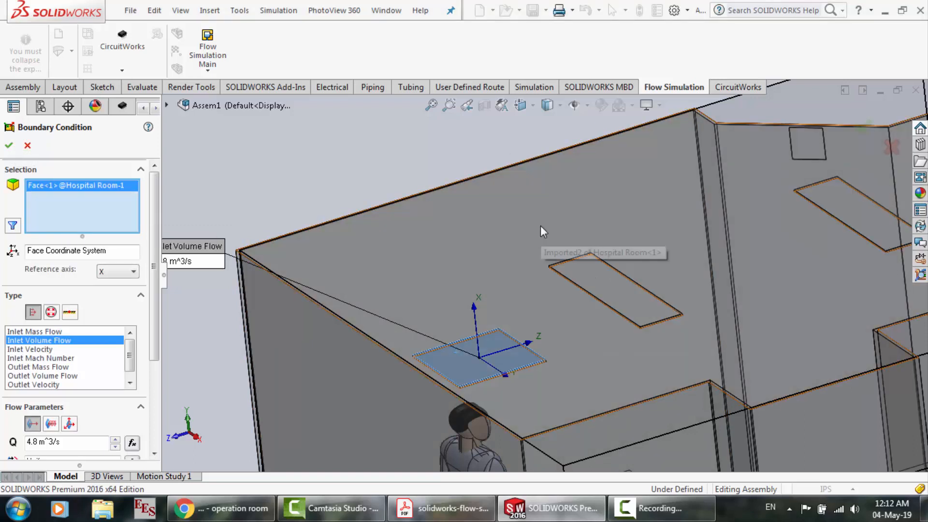
{"action": "left_click", "coordinate": [9, 145]}
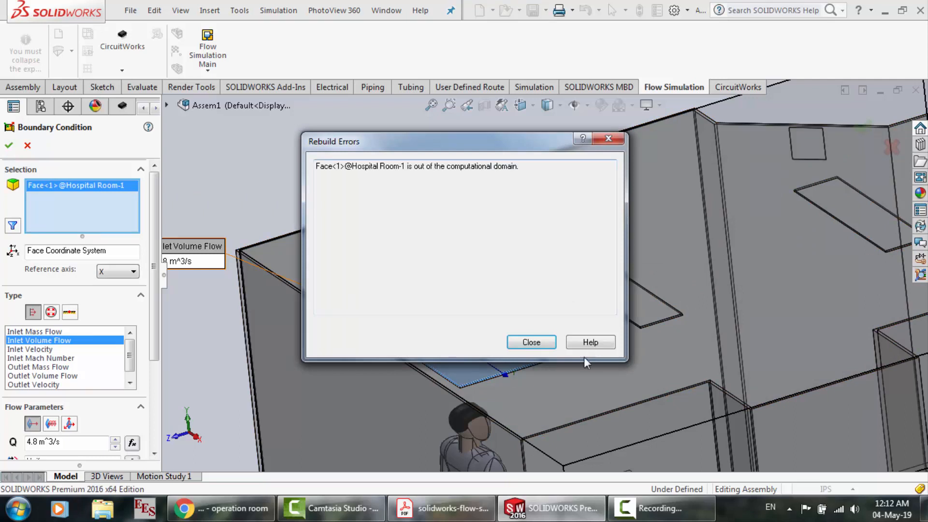
{"action": "left_click", "coordinate": [550, 344]}
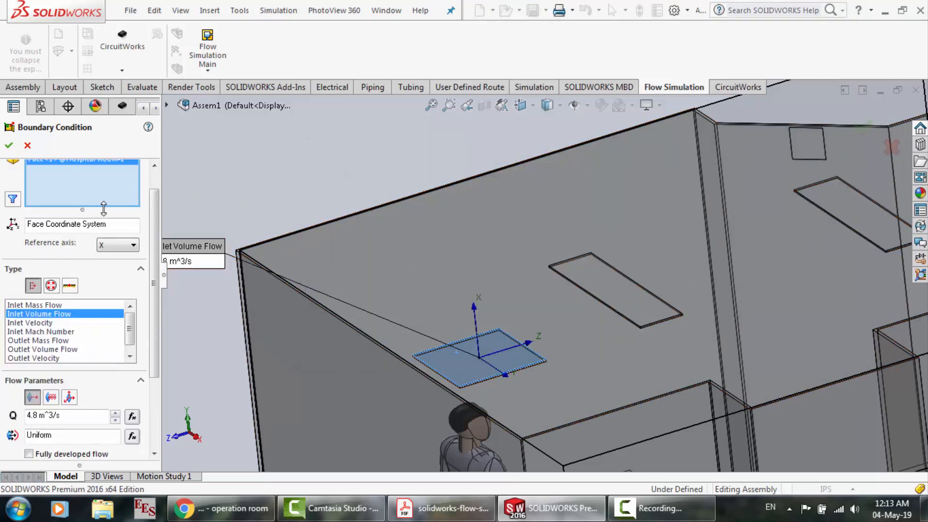
{"action": "left_click", "coordinate": [28, 146]}
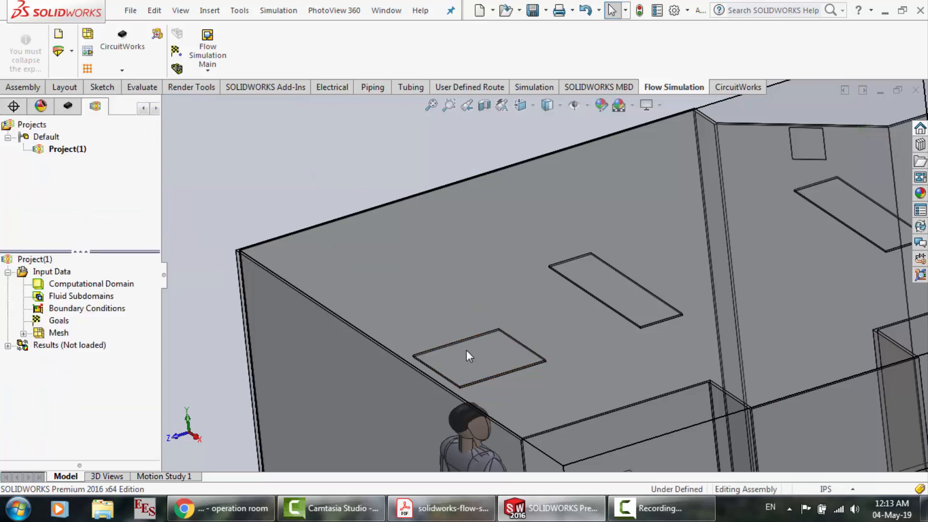
Select the face of the rectangular ceiling recess above the standing figure and start inserting a boundary condition on it
{"action": "scroll", "coordinate": [466, 350], "scroll_direction": "down", "scroll_amount": 3}
{"action": "scroll", "coordinate": [467, 350], "scroll_direction": "down", "scroll_amount": 2}
{"action": "scroll", "coordinate": [382, 361], "scroll_direction": "down", "scroll_amount": 3}
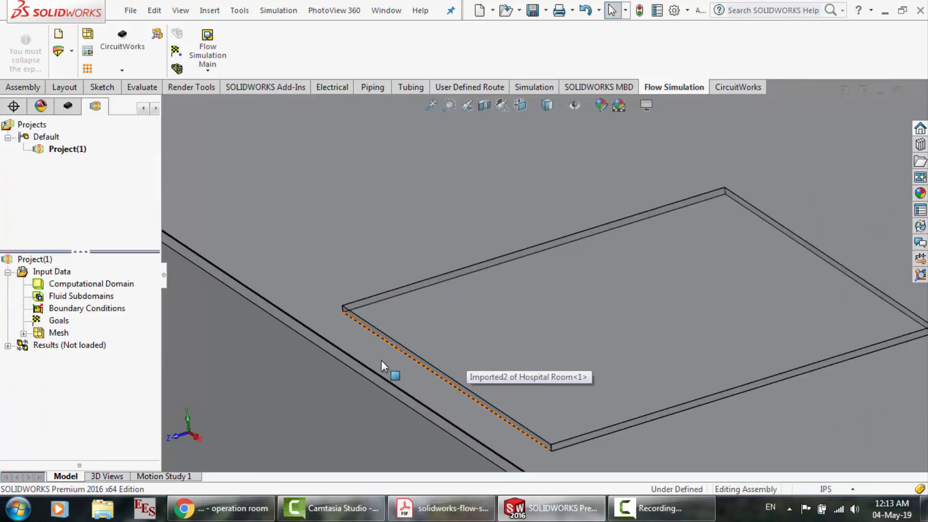
{"action": "left_click", "coordinate": [493, 293]}
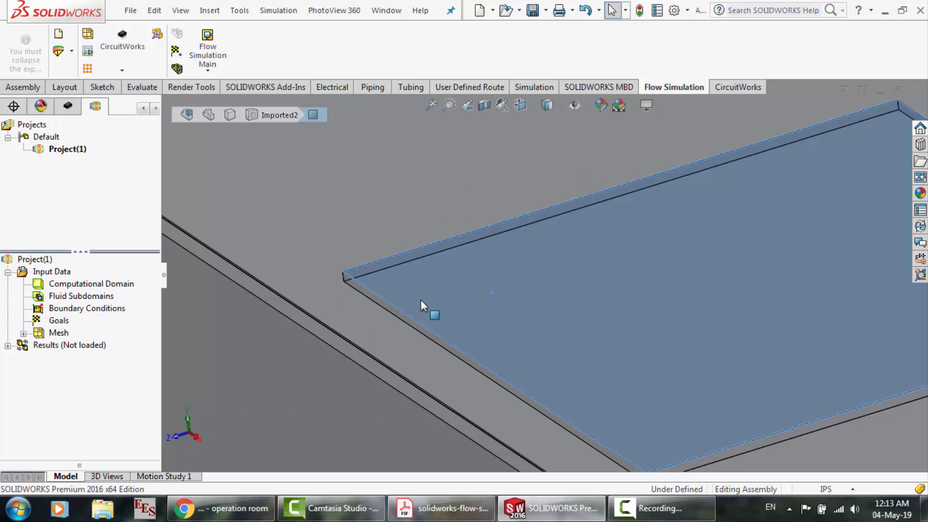
{"action": "right_click", "coordinate": [77, 315]}
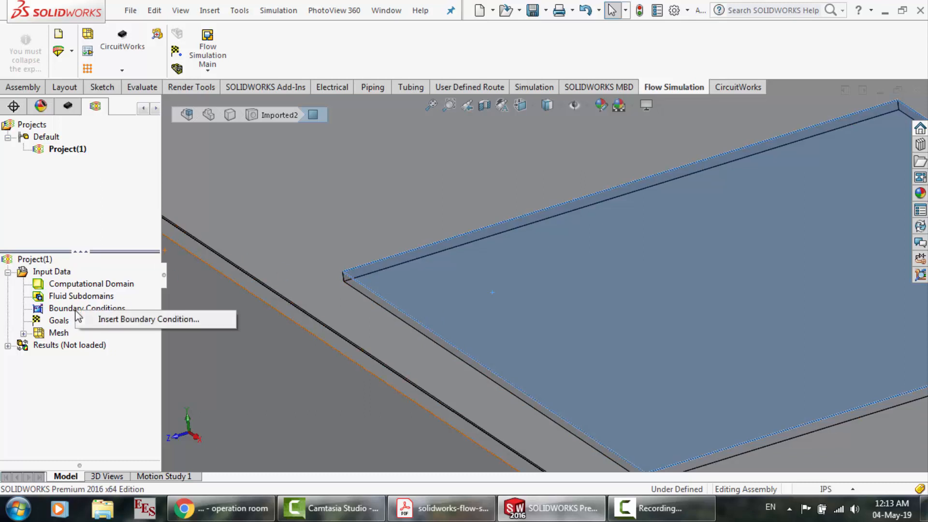
{"action": "left_click", "coordinate": [113, 320]}
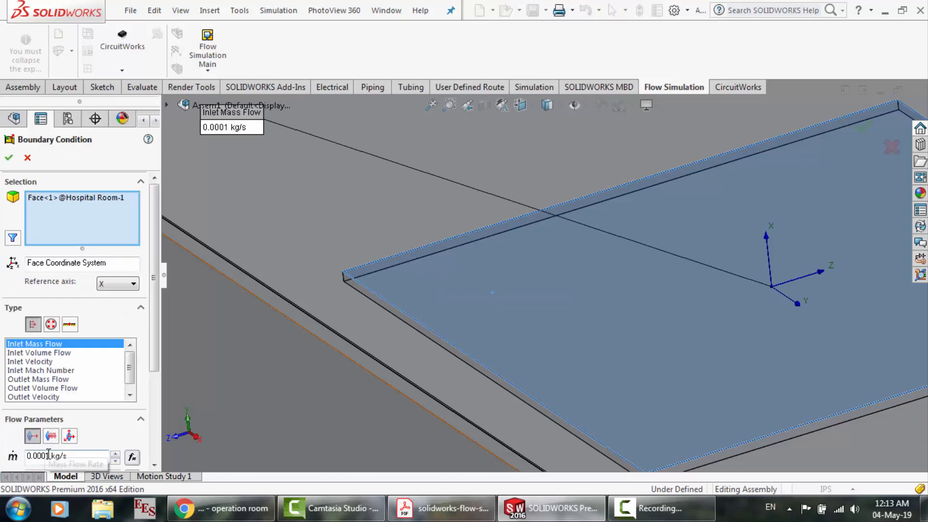
Try to apply an Inlet Volume Flow condition of 4.8 m^3/s to the selected ceiling recess face
{"action": "left_click", "coordinate": [39, 353]}
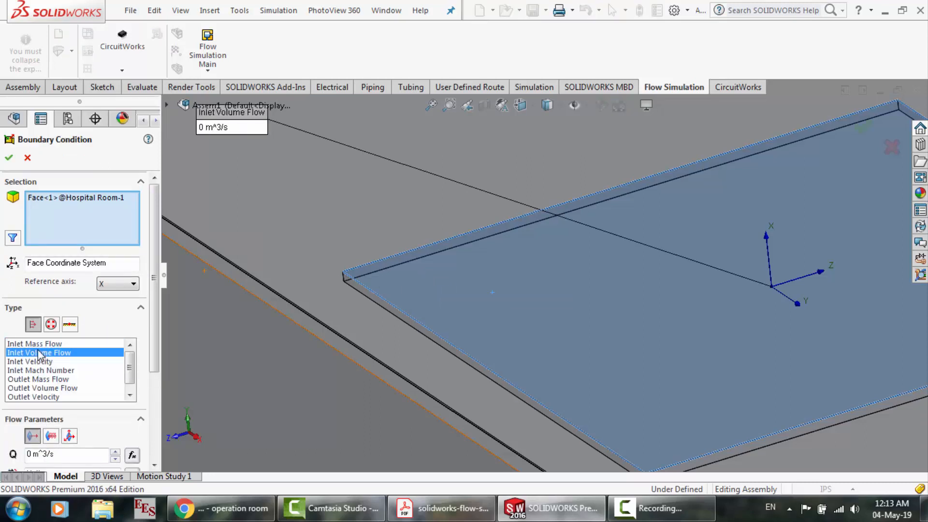
{"action": "left_click", "coordinate": [31, 453]}
{"action": "type", "text": "4.8"}
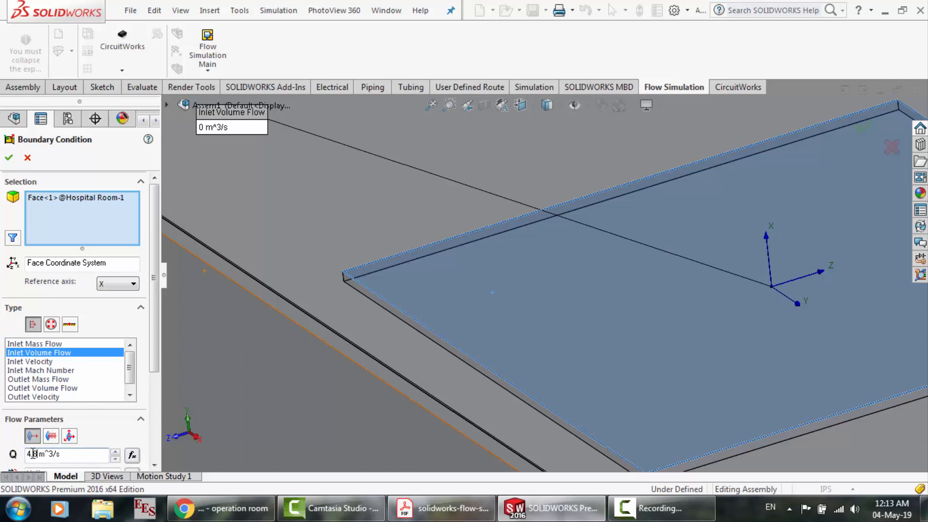
{"action": "left_click", "coordinate": [9, 160]}
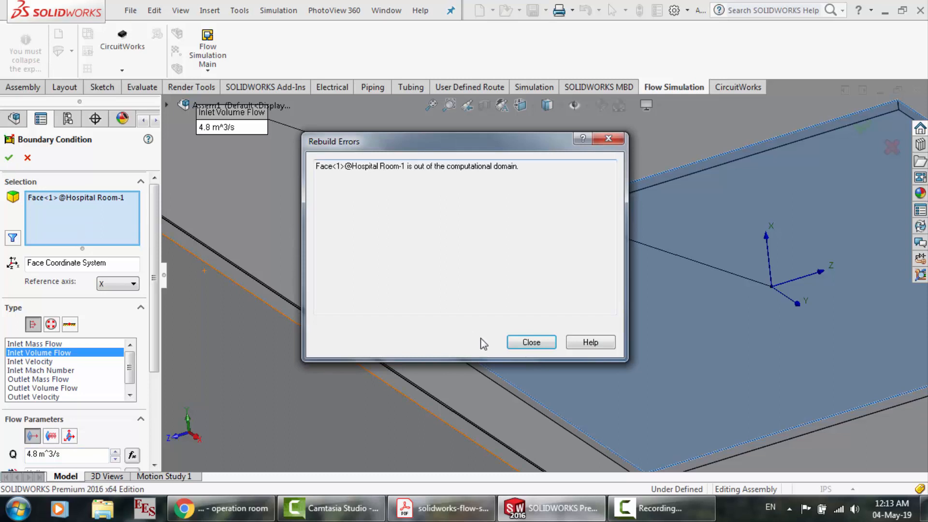
{"action": "left_click", "coordinate": [531, 343]}
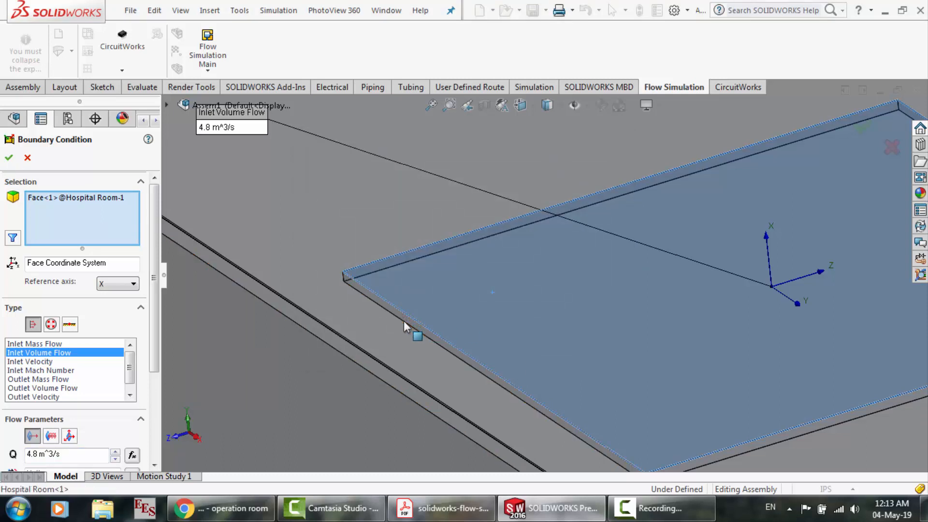
Check the overlapping faces at the ceiling recess with Select Other, and cancel the boundary condition
{"action": "right_click", "coordinate": [420, 314]}
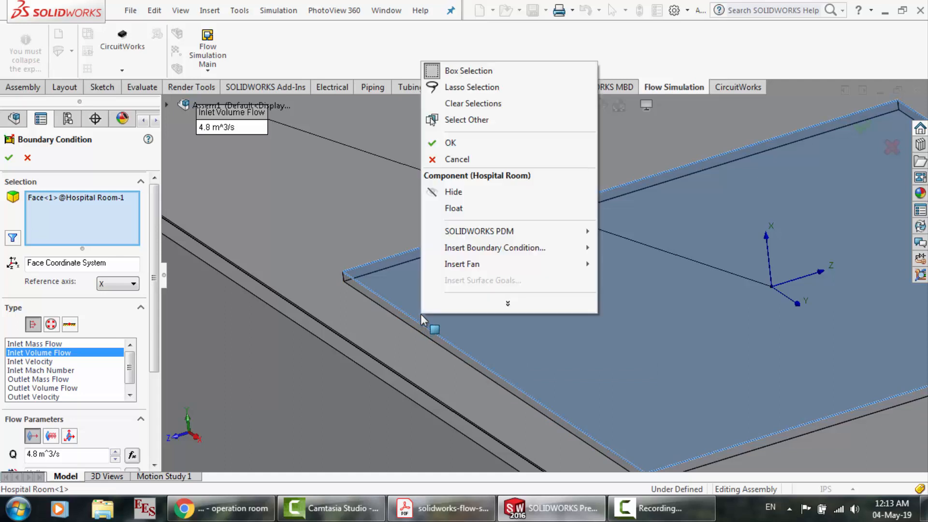
{"action": "left_click", "coordinate": [476, 119]}
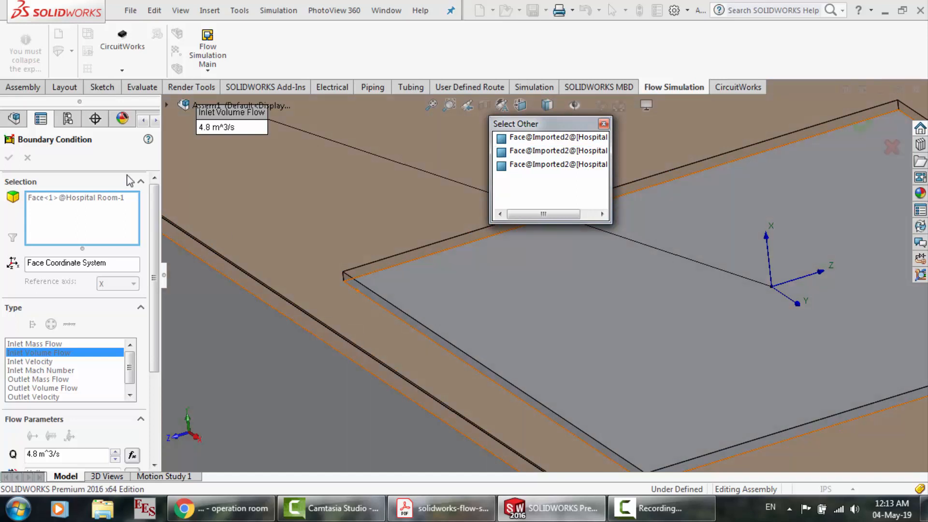
{"action": "left_click", "coordinate": [28, 158]}
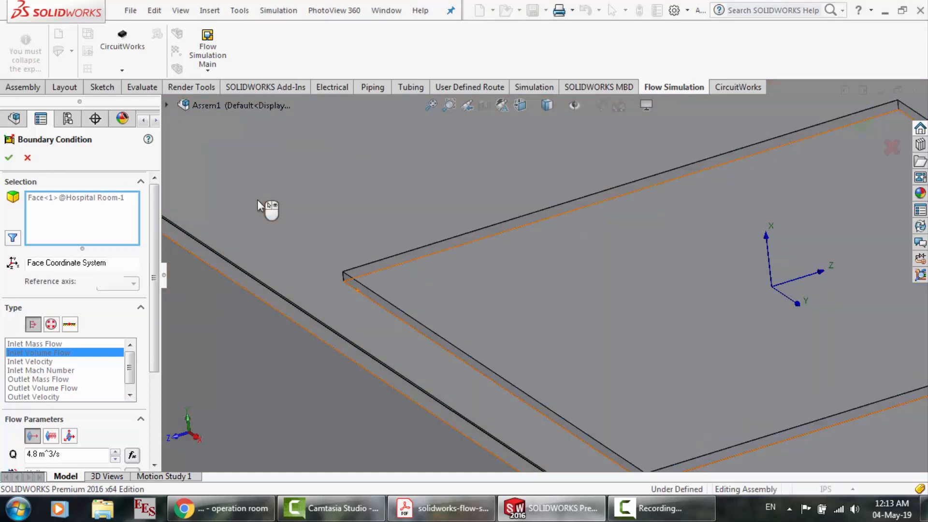
{"action": "scroll", "coordinate": [484, 321], "scroll_direction": "up", "scroll_amount": 5}
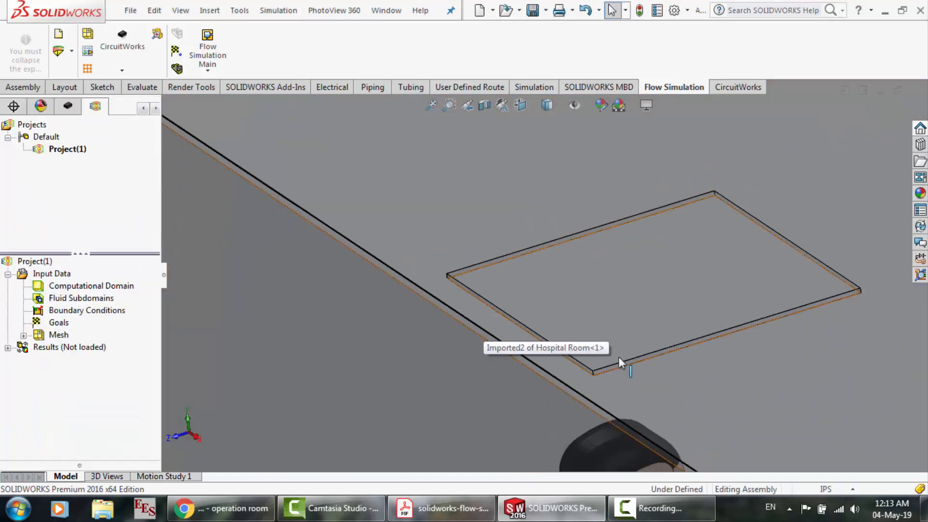
{"action": "scroll", "coordinate": [887, 271], "scroll_direction": "down", "scroll_amount": 3}
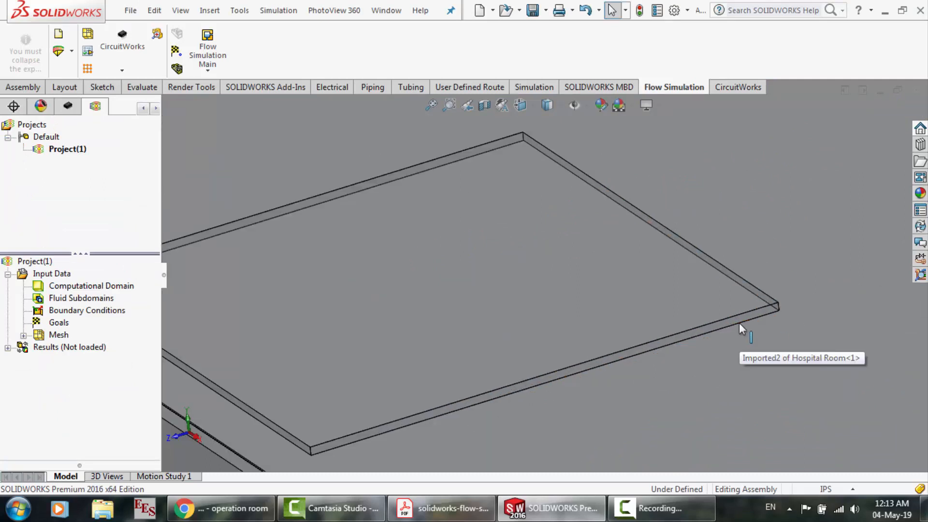
{"action": "scroll", "coordinate": [556, 275], "scroll_direction": "down", "scroll_amount": 3}
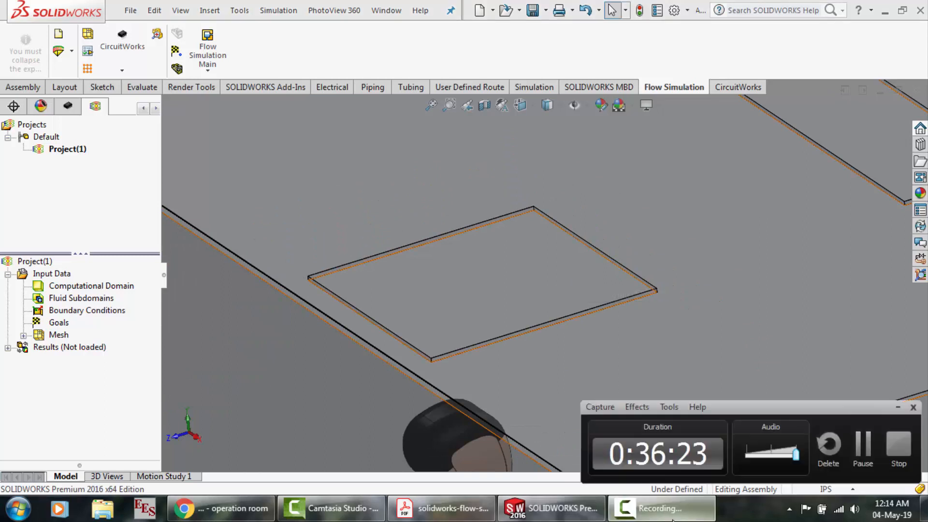
Turn off the transparency of the Hospital Room component so that its ceiling displays as opaque
{"action": "left_click", "coordinate": [864, 443]}
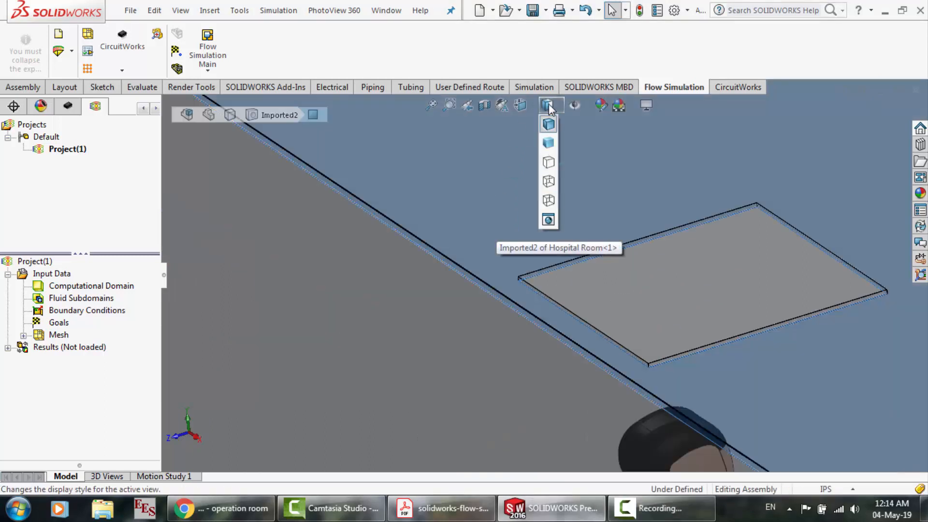
{"action": "mouse_move", "coordinate": [577, 106]}
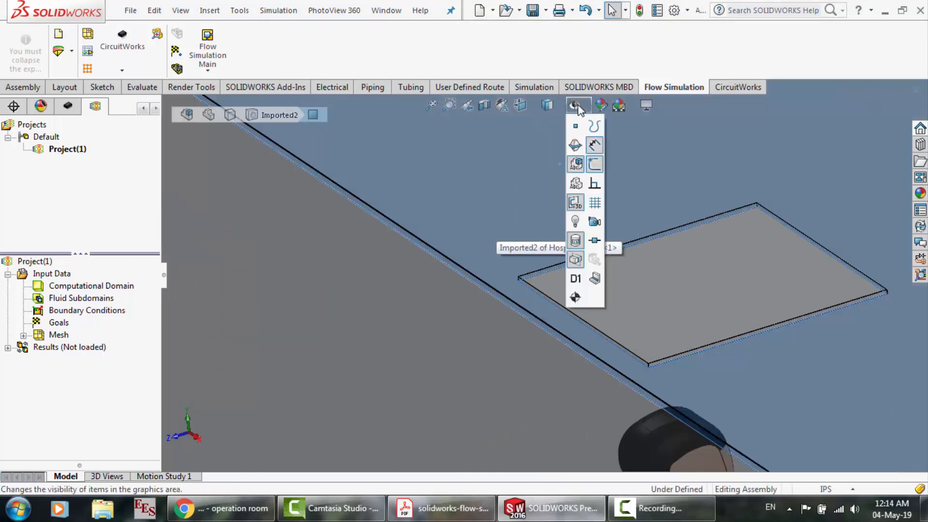
{"action": "right_click", "coordinate": [495, 207]}
{"action": "left_click", "coordinate": [480, 216]}
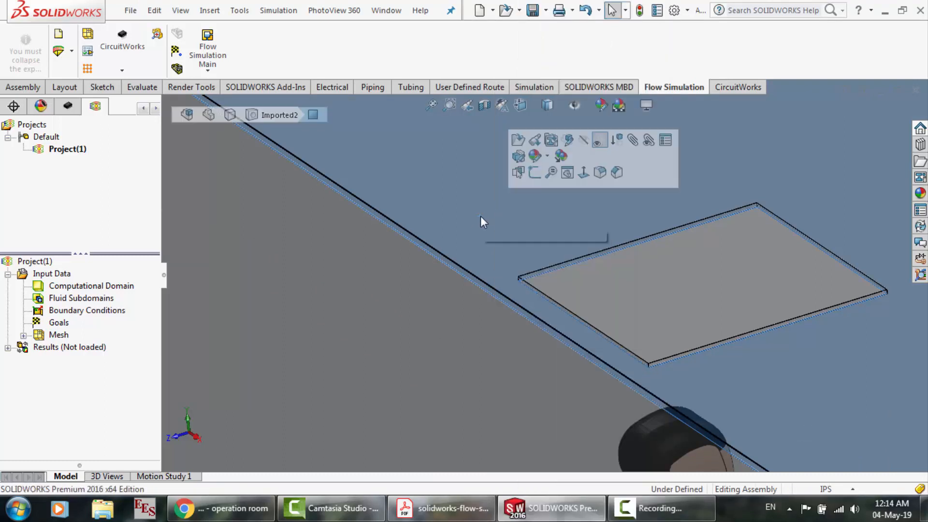
{"action": "left_click", "coordinate": [600, 140]}
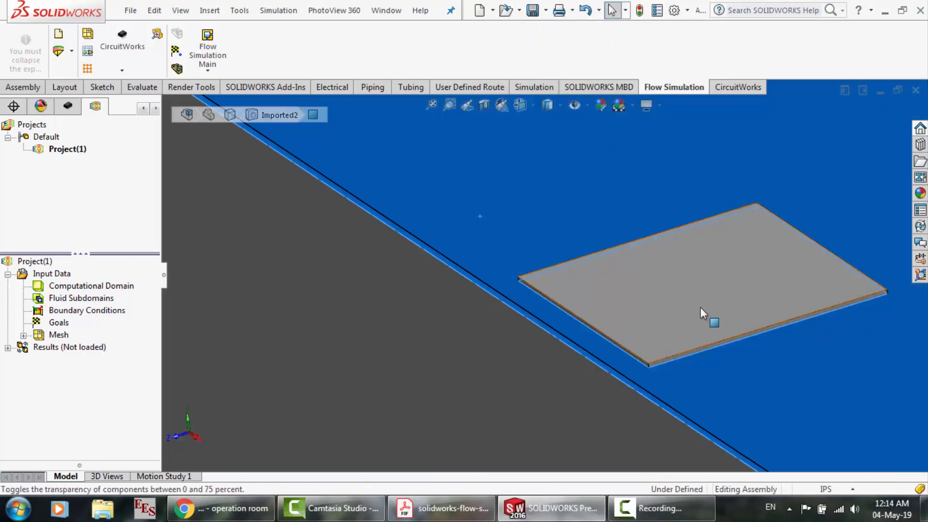
Select the face of the rectangular ceiling recess and start a new sketch on it
{"action": "scroll", "coordinate": [702, 310], "scroll_direction": "down", "scroll_amount": 2}
{"action": "scroll", "coordinate": [397, 217], "scroll_direction": "down", "scroll_amount": 3}
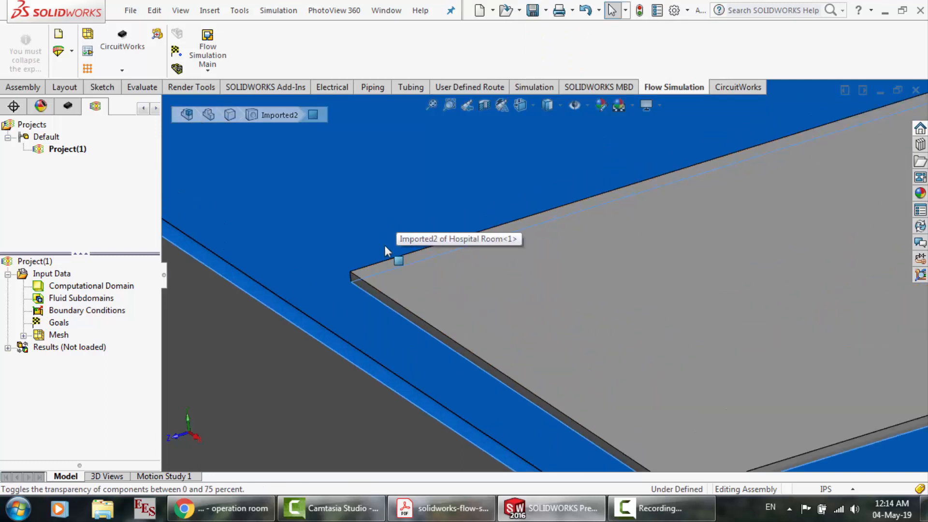
{"action": "scroll", "coordinate": [382, 249], "scroll_direction": "down", "scroll_amount": 3}
{"action": "left_click", "coordinate": [422, 303]}
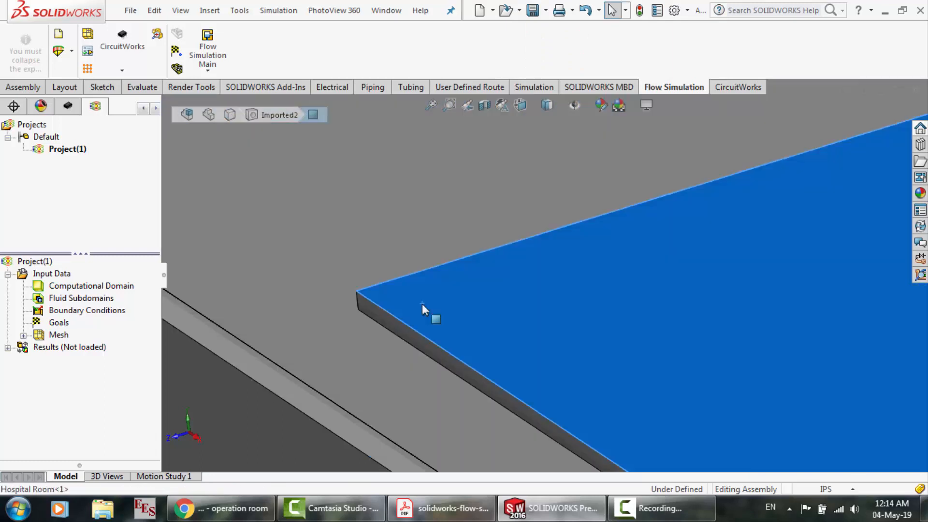
{"action": "left_click", "coordinate": [476, 261]}
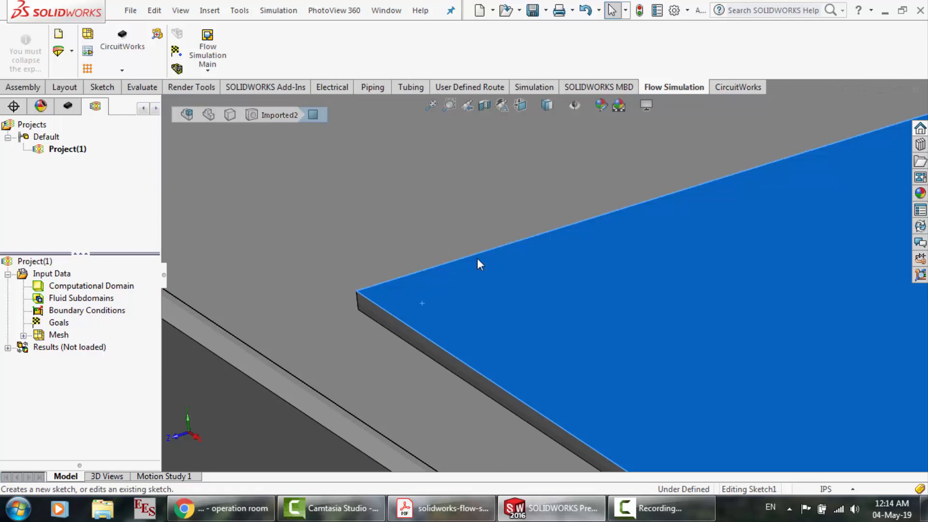
Try to sketch a corner rectangle of about 23.6 by 23.3 in between opposite corners of the ceiling recess
{"action": "left_click", "coordinate": [397, 253]}
{"action": "scroll", "coordinate": [398, 245], "scroll_direction": "up", "scroll_amount": 5}
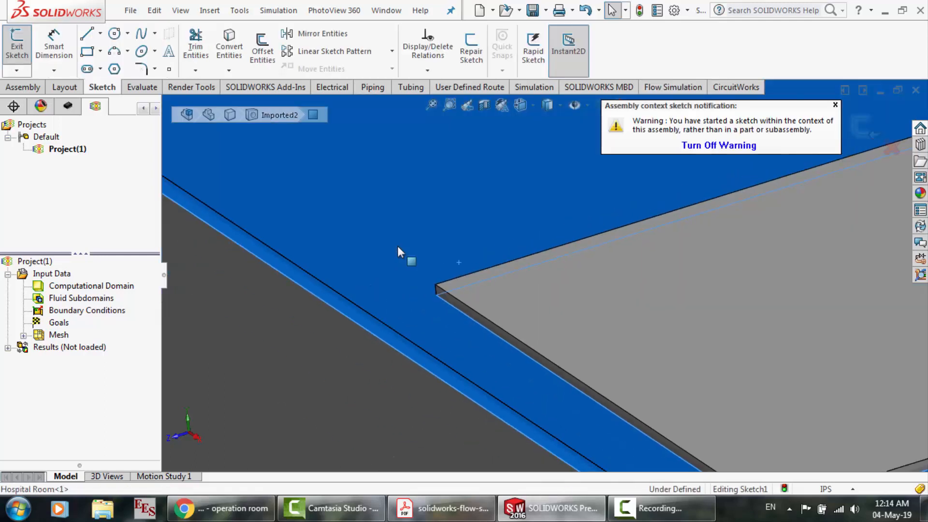
{"action": "scroll", "coordinate": [398, 246], "scroll_direction": "up", "scroll_amount": 3}
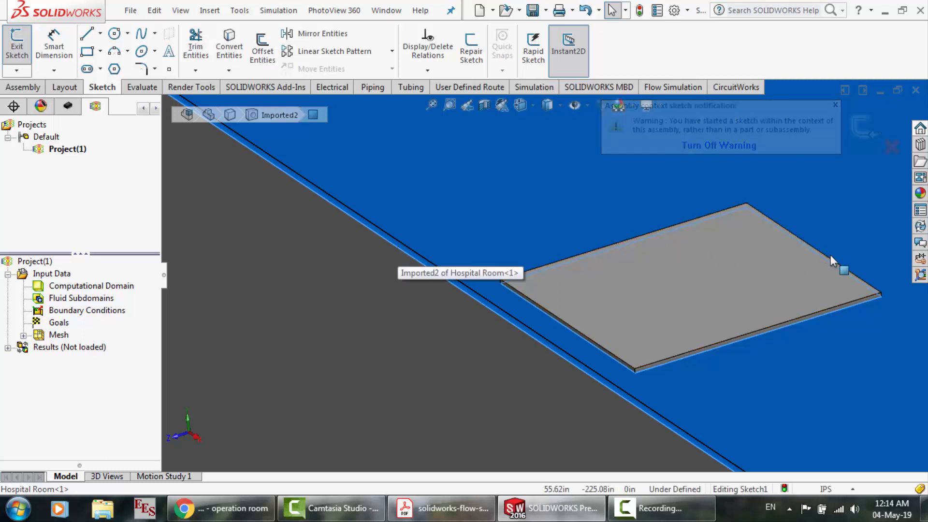
{"action": "scroll", "coordinate": [831, 256], "scroll_direction": "down", "scroll_amount": 1}
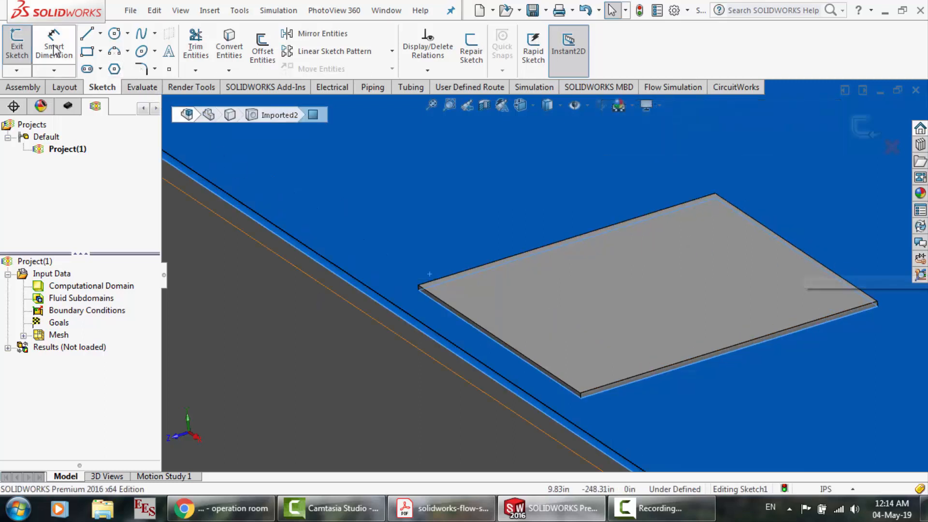
{"action": "left_click", "coordinate": [88, 52]}
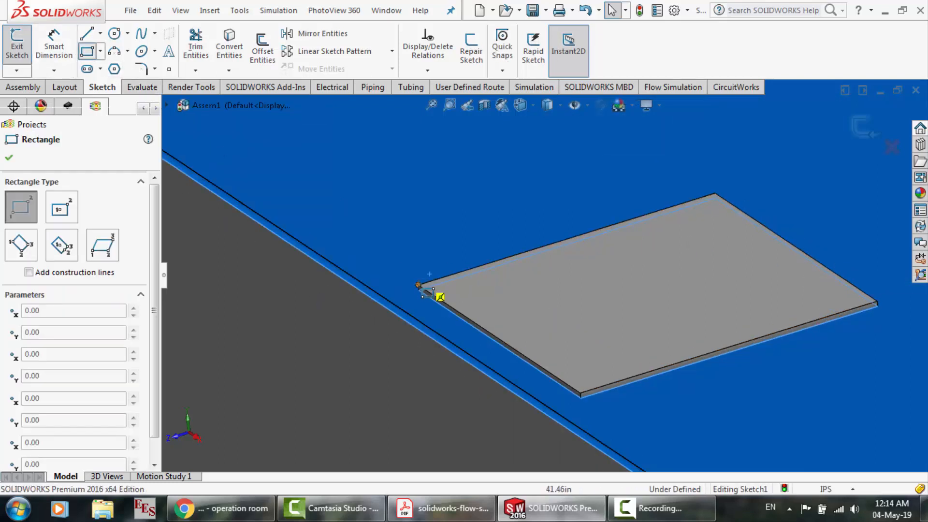
{"action": "left_click", "coordinate": [419, 286]}
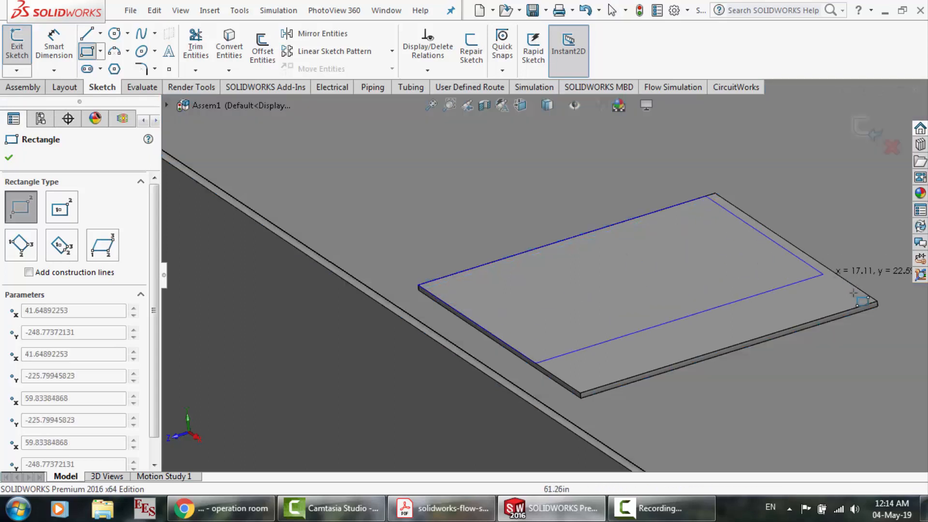
{"action": "left_click", "coordinate": [878, 301]}
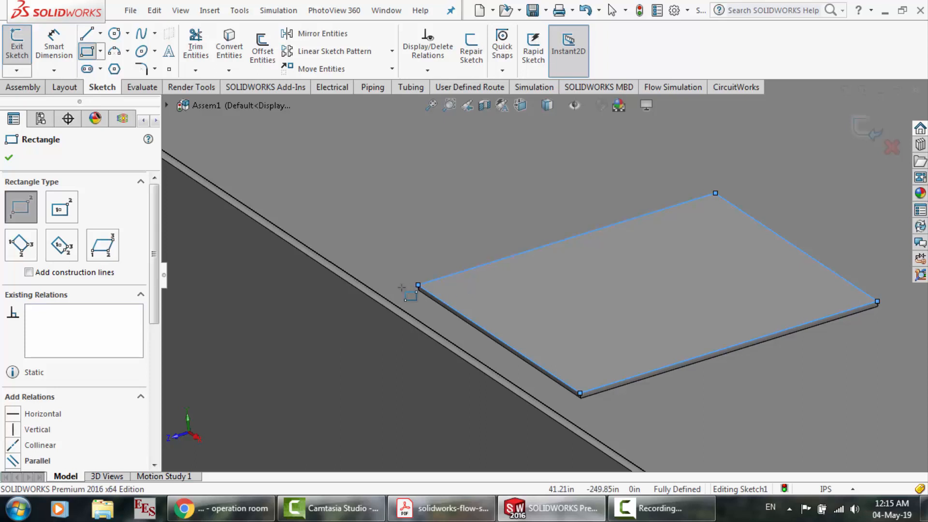
{"action": "key", "text": "Escape"}
{"action": "scroll", "coordinate": [527, 324], "scroll_direction": "down", "scroll_amount": 2}
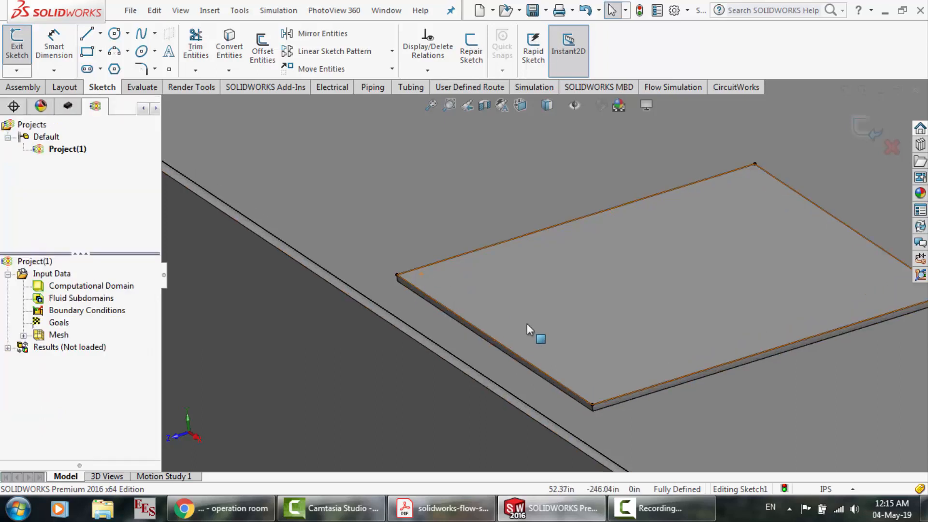
{"action": "left_click", "coordinate": [379, 268]}
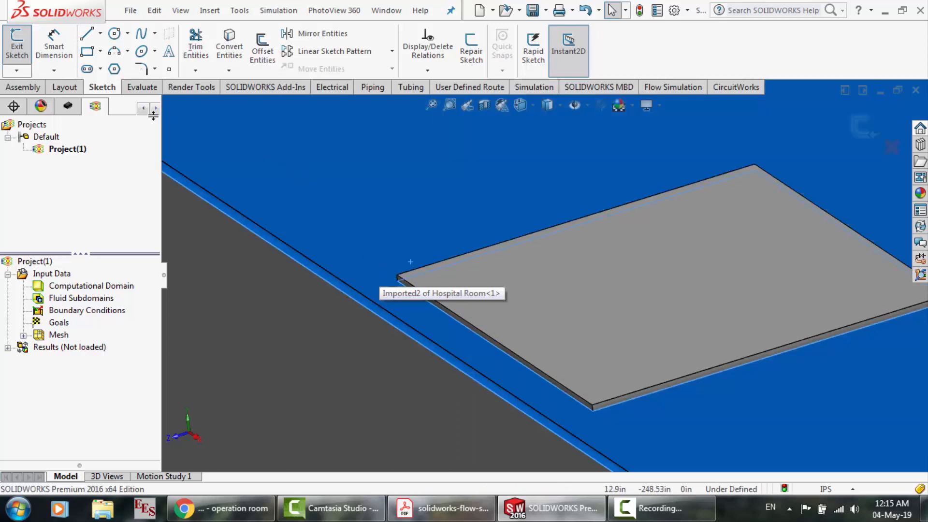
Sketch a corner rectangle of about 23 by 23 in just inside the ceiling recess's edges and exit the sketch
{"action": "left_click", "coordinate": [87, 52]}
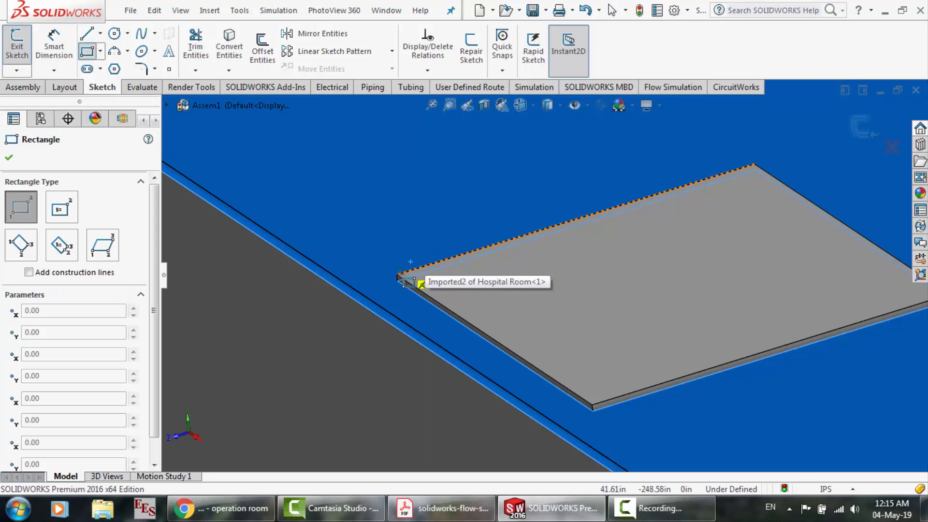
{"action": "scroll", "coordinate": [406, 277], "scroll_direction": "down", "scroll_amount": 2}
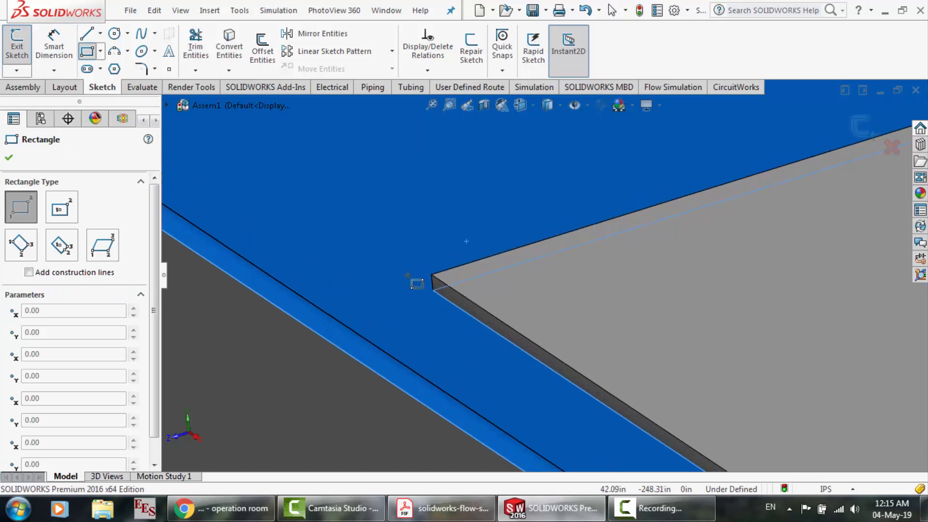
{"action": "left_click", "coordinate": [438, 275]}
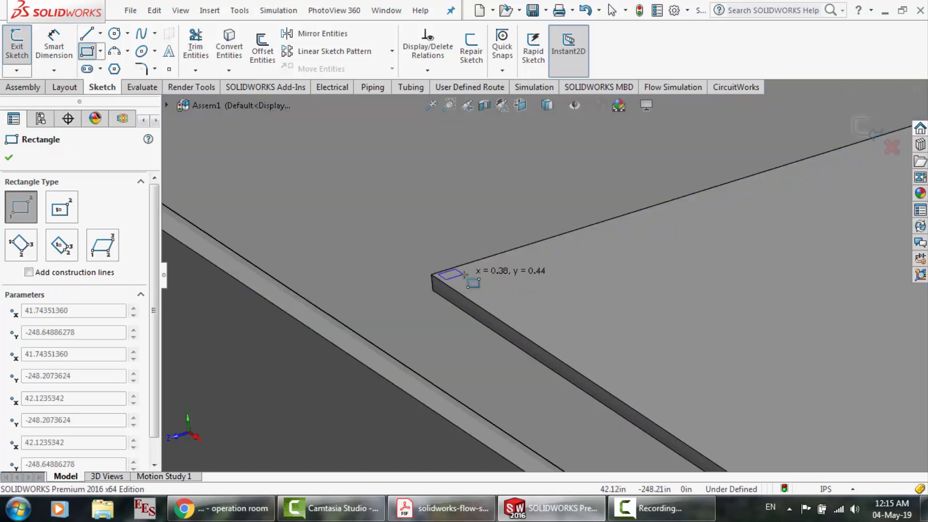
{"action": "scroll", "coordinate": [470, 274], "scroll_direction": "up", "scroll_amount": 3}
{"action": "scroll", "coordinate": [470, 274], "scroll_direction": "up", "scroll_amount": 1}
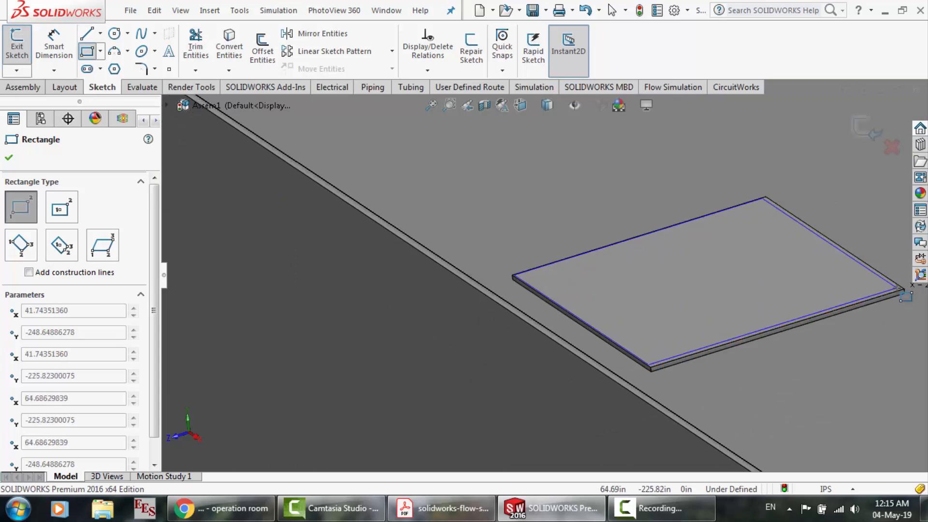
{"action": "scroll", "coordinate": [900, 291], "scroll_direction": "down", "scroll_amount": 1}
{"action": "scroll", "coordinate": [900, 298], "scroll_direction": "down", "scroll_amount": 2}
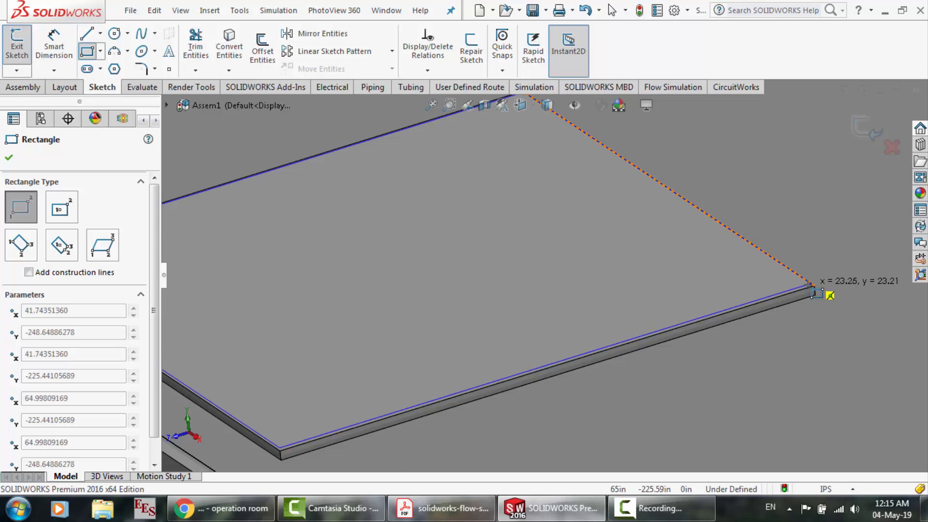
{"action": "scroll", "coordinate": [816, 293], "scroll_direction": "down", "scroll_amount": 5}
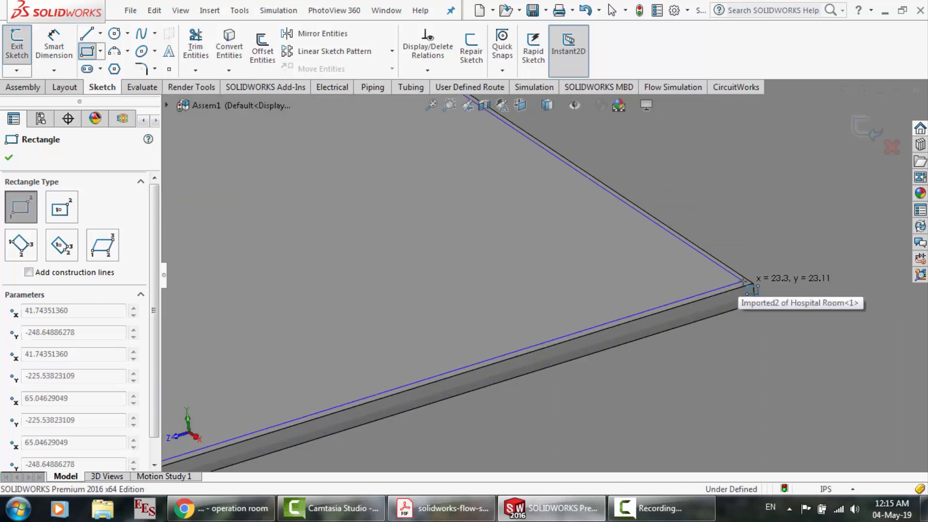
{"action": "left_click", "coordinate": [744, 281]}
{"action": "scroll", "coordinate": [747, 288], "scroll_direction": "up", "scroll_amount": 5}
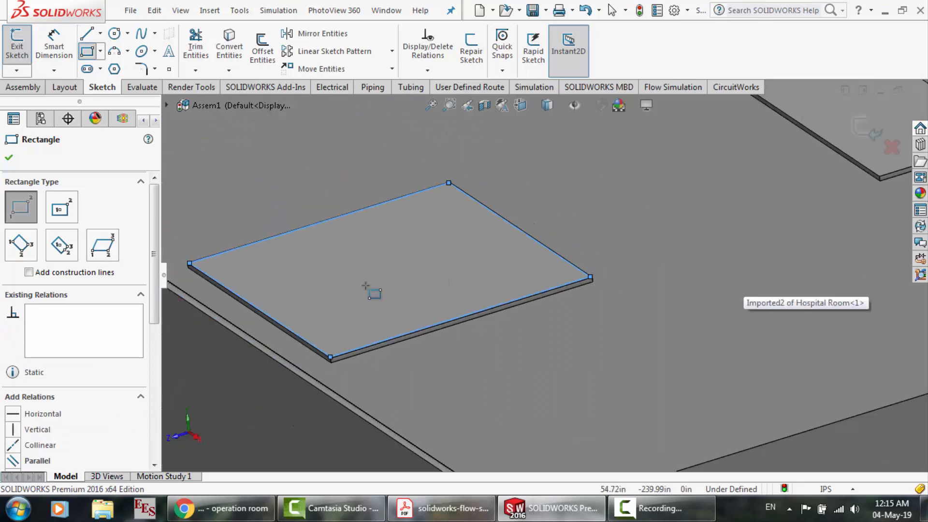
{"action": "left_click", "coordinate": [9, 159]}
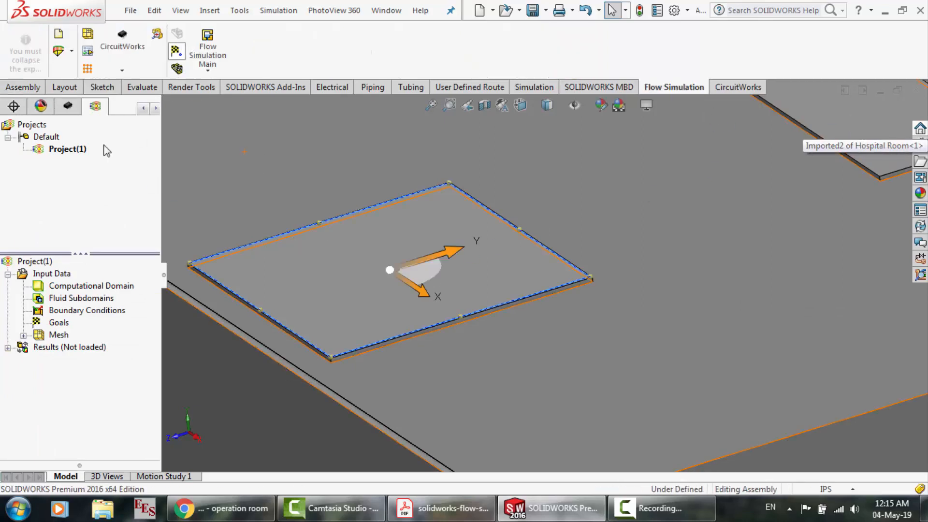
Open the recent part Hospital Room.SLDPRT and decline feature recognition
{"action": "left_click", "coordinate": [23, 87]}
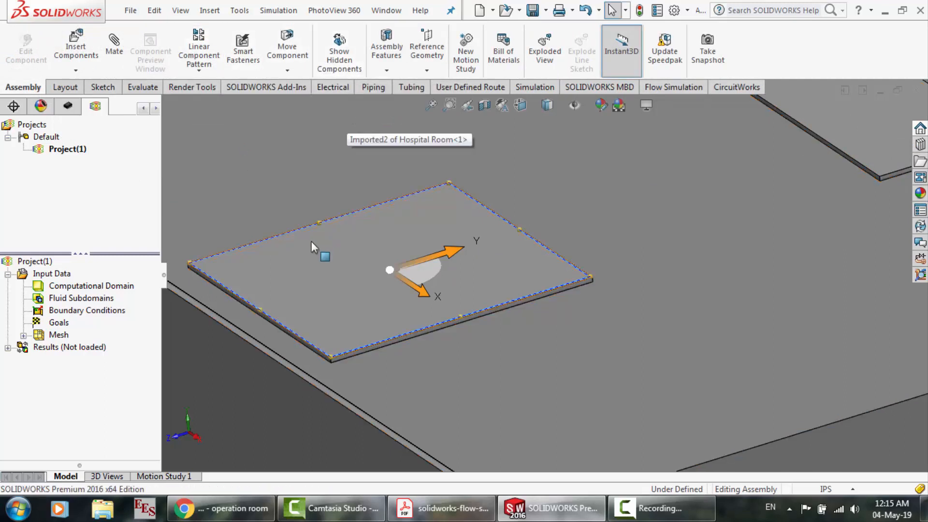
{"action": "scroll", "coordinate": [193, 275], "scroll_direction": "down", "scroll_amount": 2}
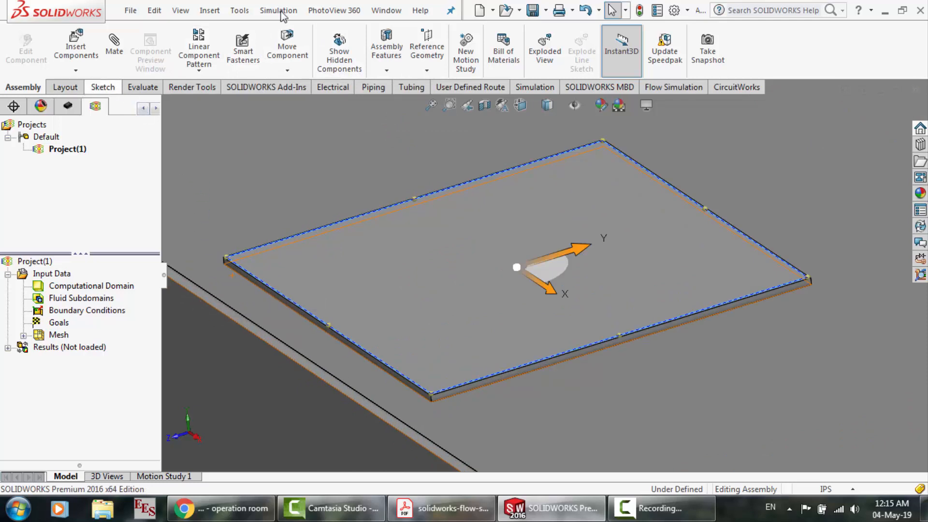
{"action": "left_click", "coordinate": [386, 11]}
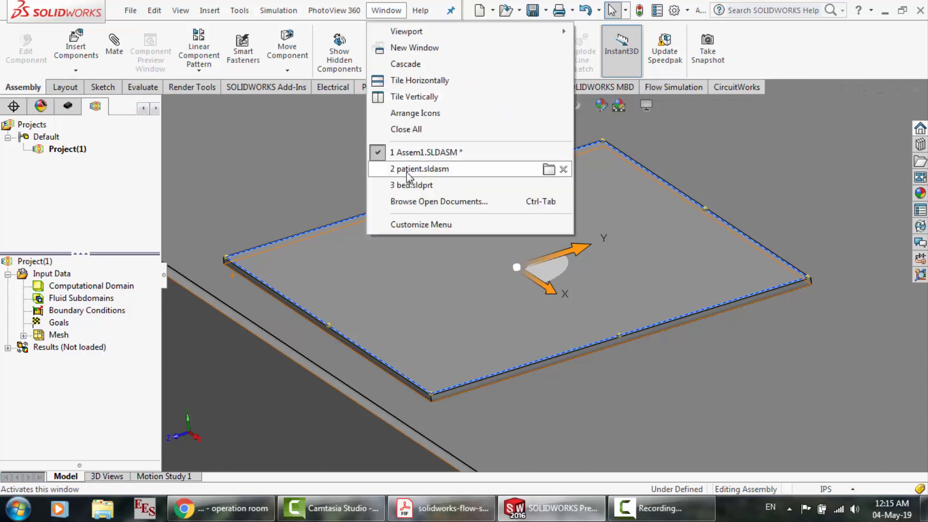
{"action": "mouse_move", "coordinate": [407, 172]}
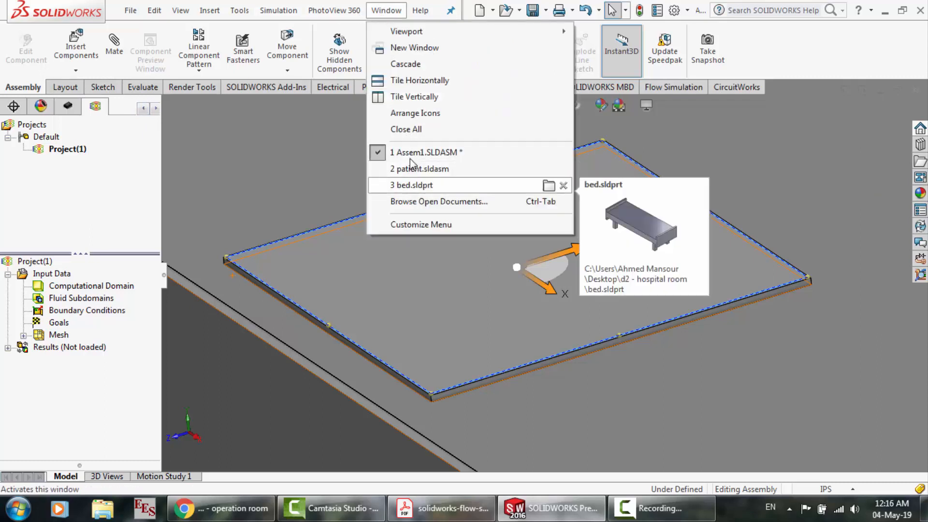
{"action": "mouse_move", "coordinate": [410, 154]}
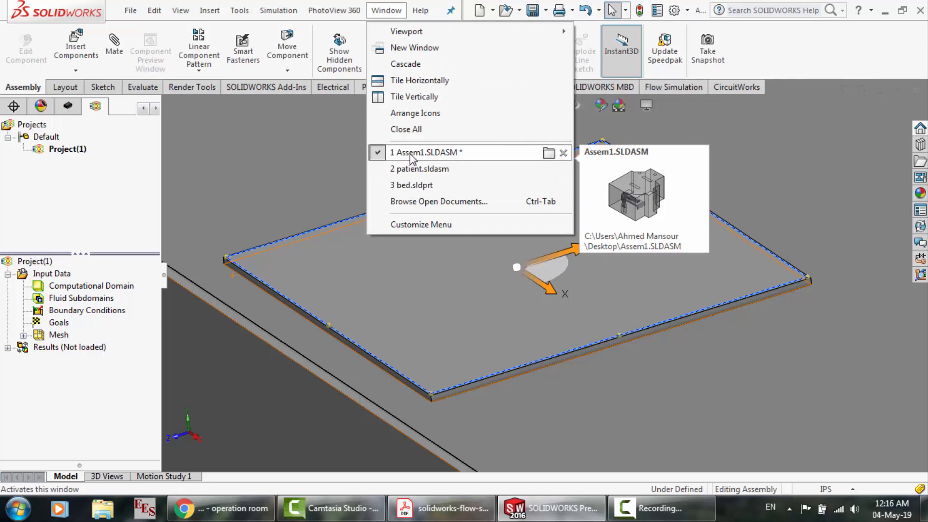
{"action": "mouse_move", "coordinate": [130, 15]}
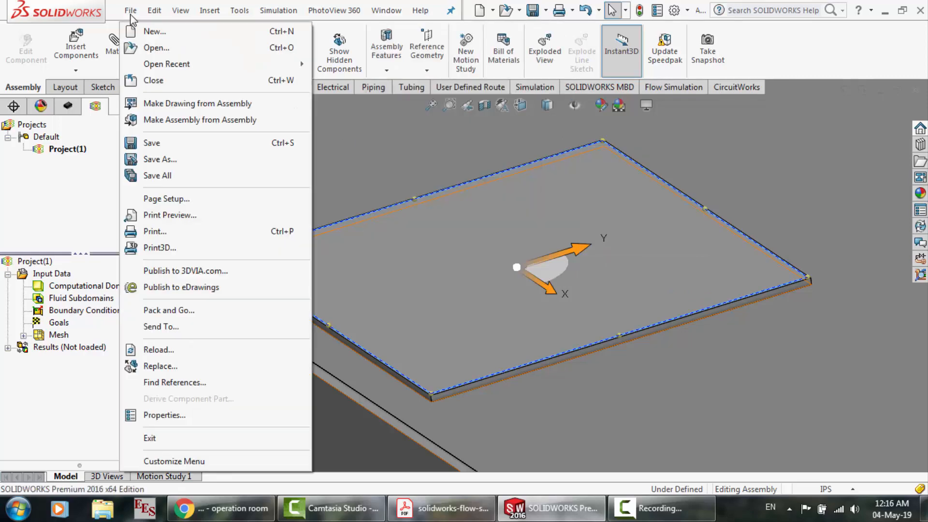
{"action": "mouse_move", "coordinate": [159, 65]}
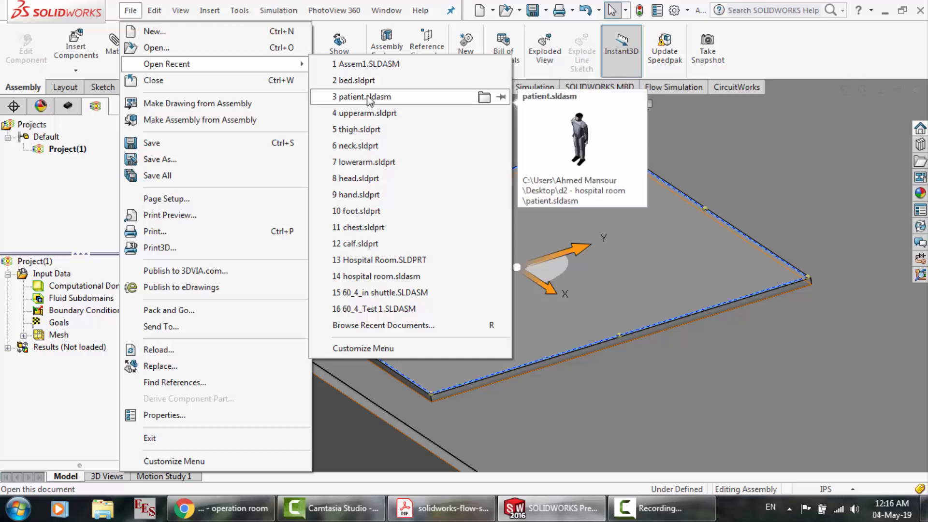
{"action": "mouse_move", "coordinate": [372, 113]}
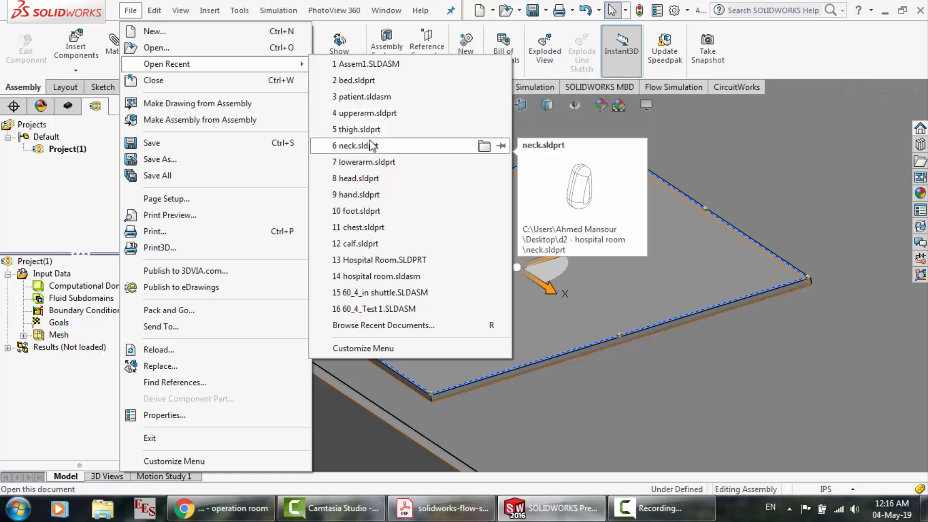
{"action": "left_click", "coordinate": [384, 261]}
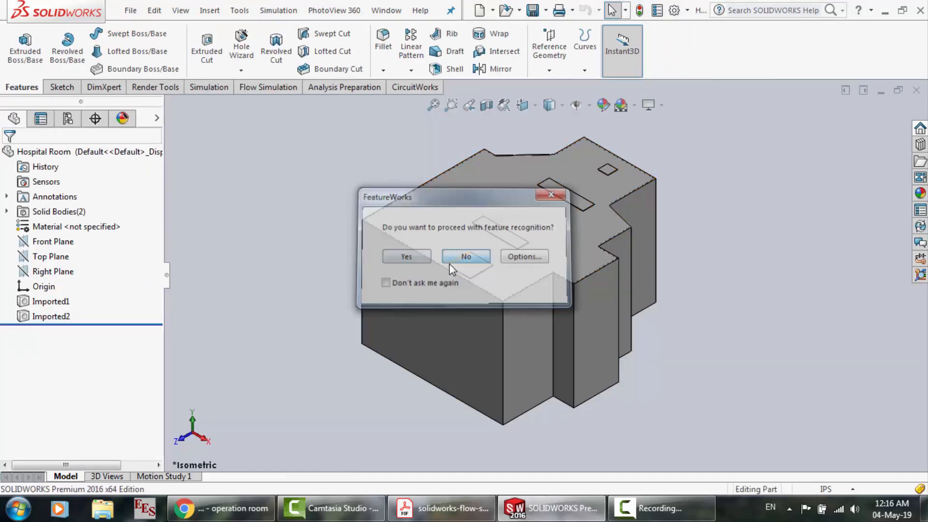
{"action": "left_click", "coordinate": [450, 261]}
Start a new sketch on the face of the rectangular ceiling recess nearest the room's long side wall
{"action": "scroll", "coordinate": [479, 258], "scroll_direction": "down", "scroll_amount": 8}
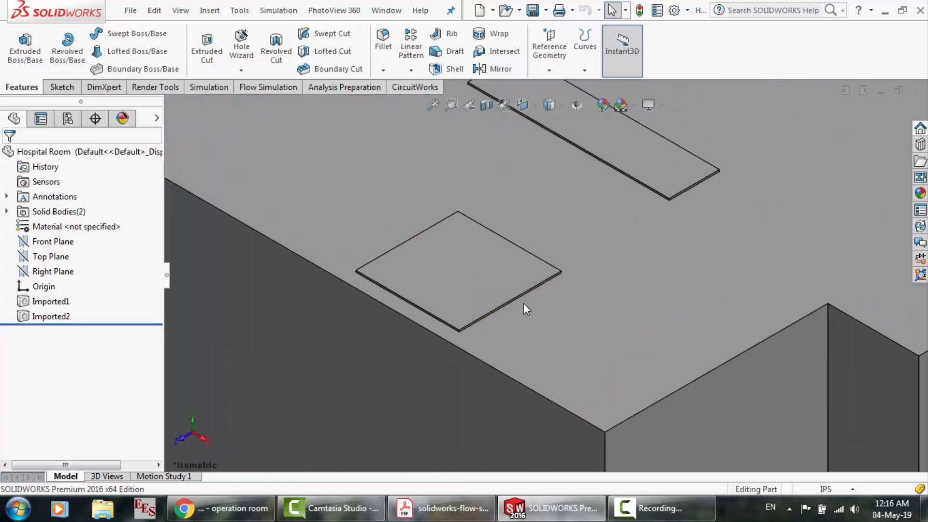
{"action": "scroll", "coordinate": [298, 257], "scroll_direction": "down", "scroll_amount": 6}
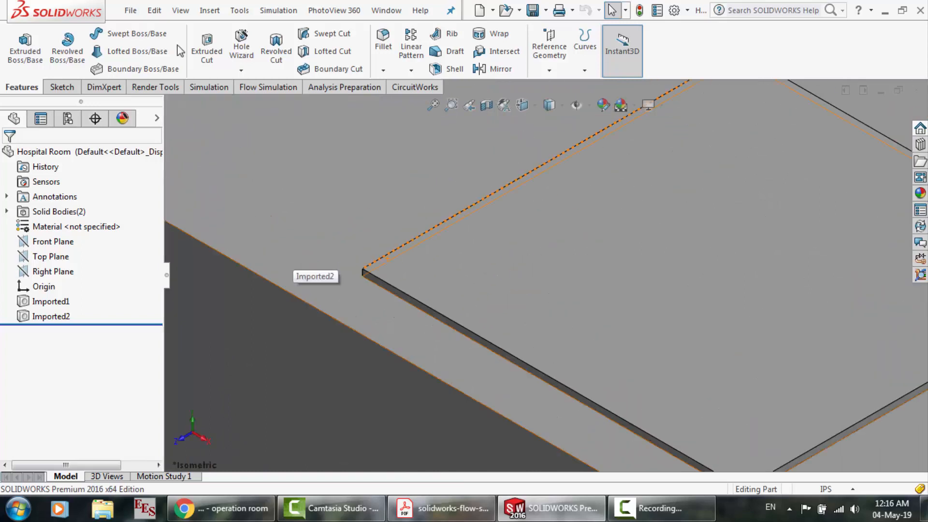
{"action": "left_click", "coordinate": [535, 179]}
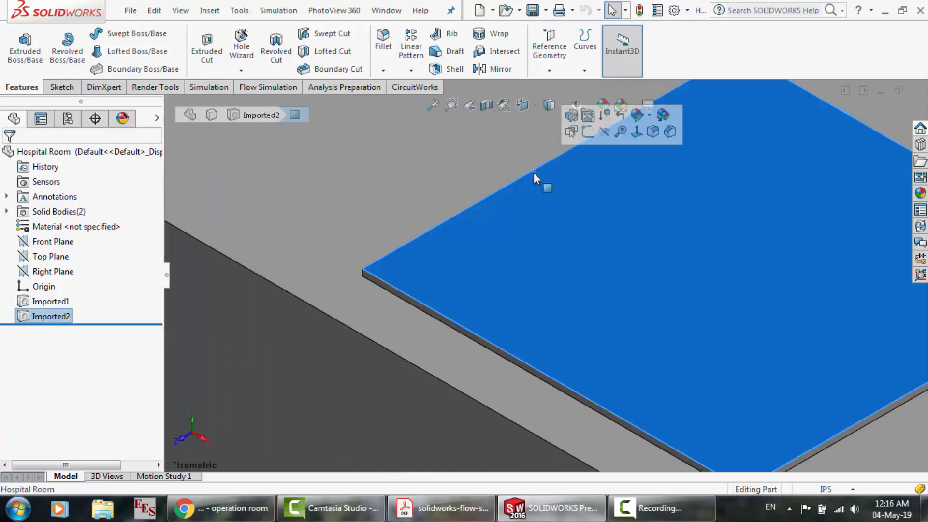
{"action": "left_click", "coordinate": [588, 134]}
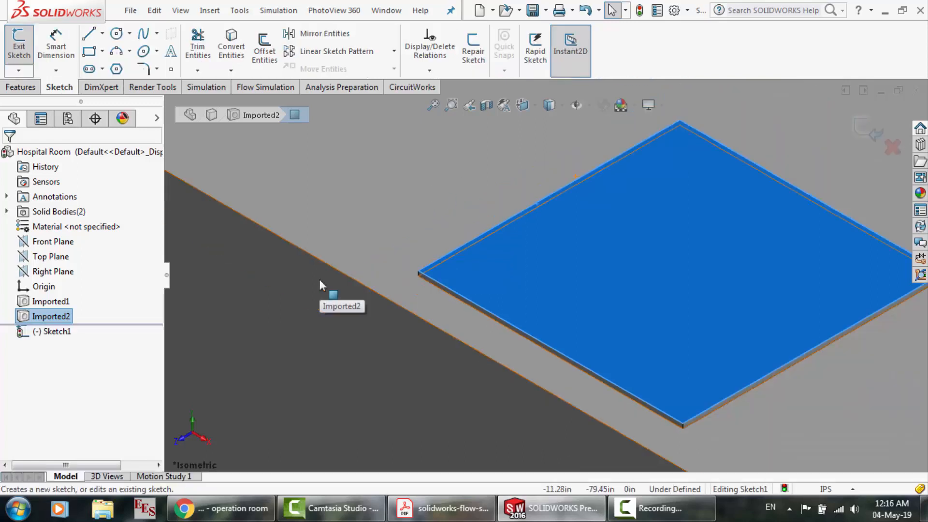
Sketch a corner rectangle of about 23.1 by 22.6 in just inside the ceiling recess's edges and exit the sketch
{"action": "left_click", "coordinate": [96, 51]}
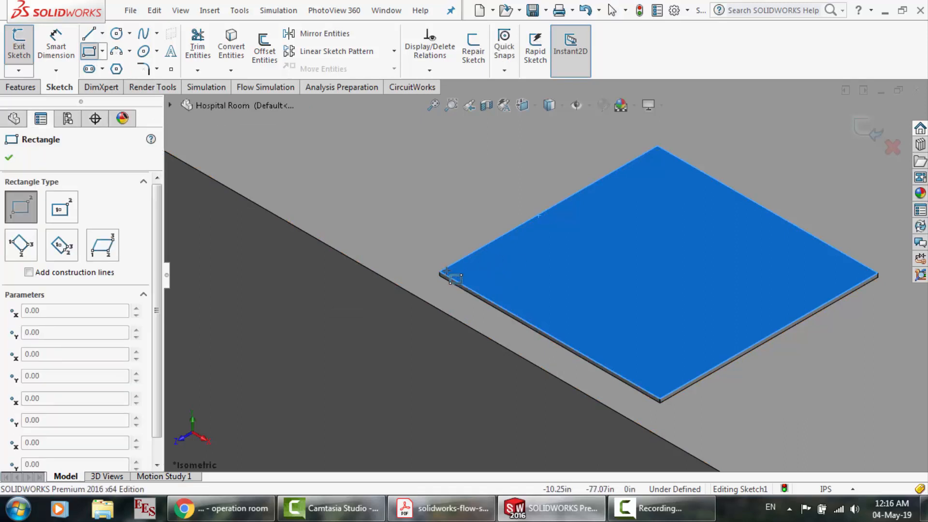
{"action": "left_click_drag", "start_coordinate": [450, 278], "coordinate": [875, 273]}
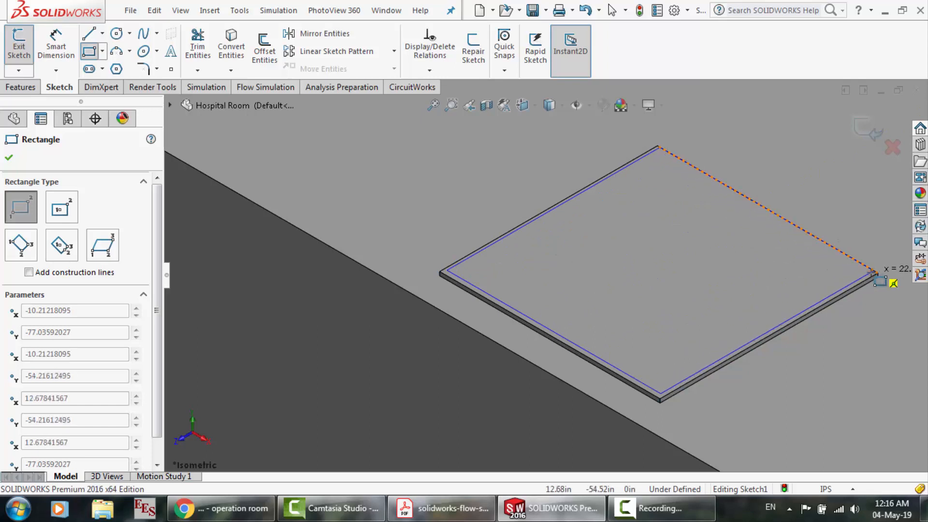
{"action": "scroll", "coordinate": [872, 274], "scroll_direction": "down", "scroll_amount": 1}
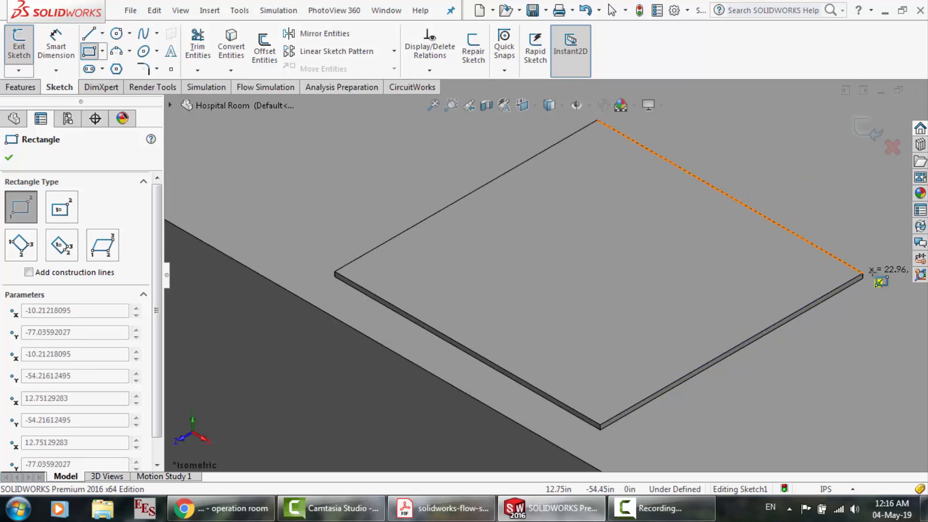
{"action": "scroll", "coordinate": [872, 274], "scroll_direction": "down", "scroll_amount": 5}
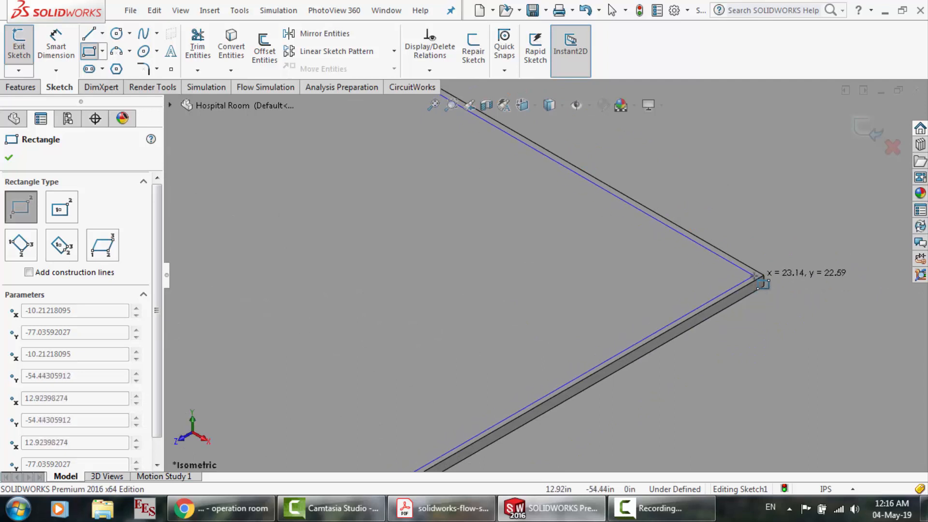
{"action": "left_click", "coordinate": [754, 275]}
{"action": "left_click", "coordinate": [870, 130]}
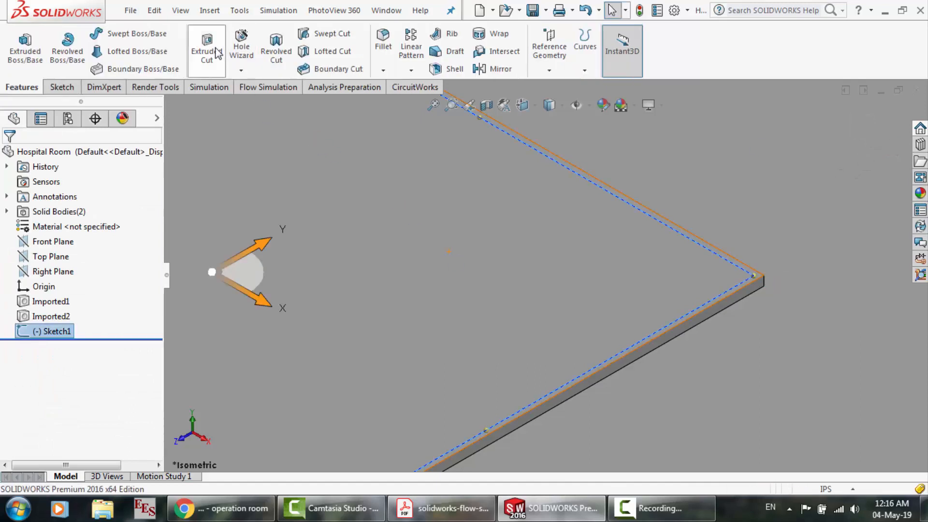
Set the part's document units to MMGS (millimeter, gram, second)
{"action": "left_click", "coordinate": [215, 53]}
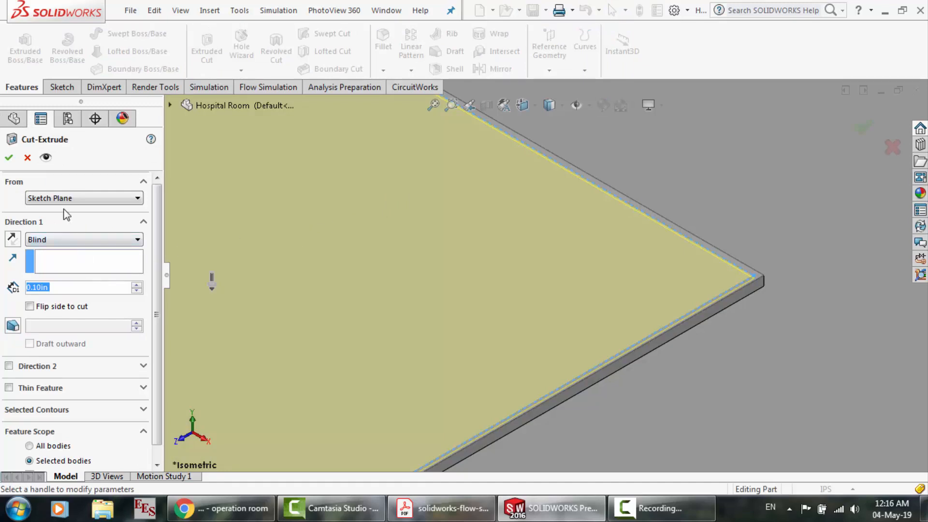
{"action": "key", "text": "Escape"}
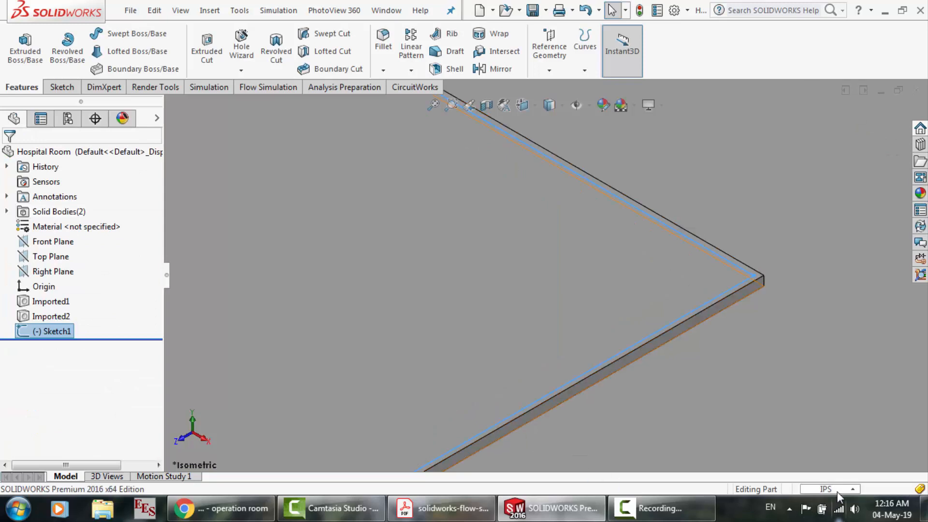
{"action": "left_click", "coordinate": [838, 489]}
{"action": "left_click", "coordinate": [813, 401]}
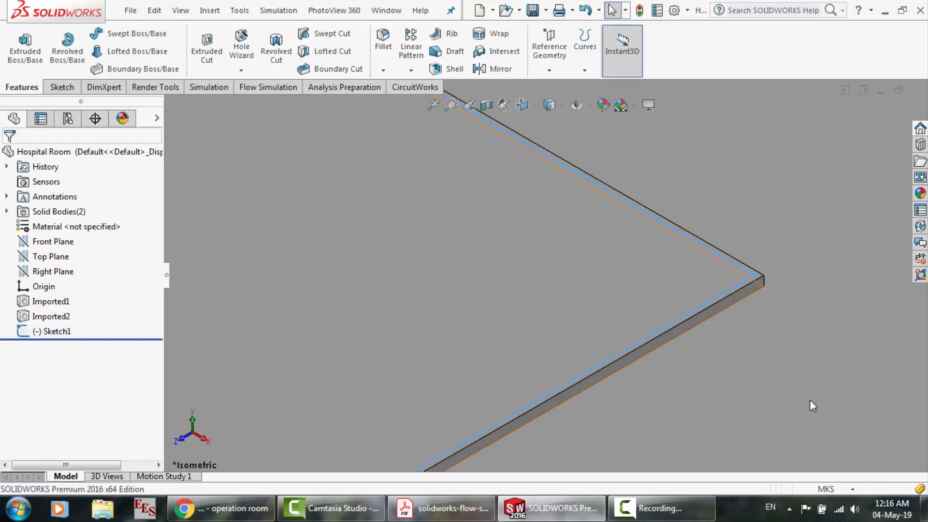
{"action": "left_click", "coordinate": [830, 490]}
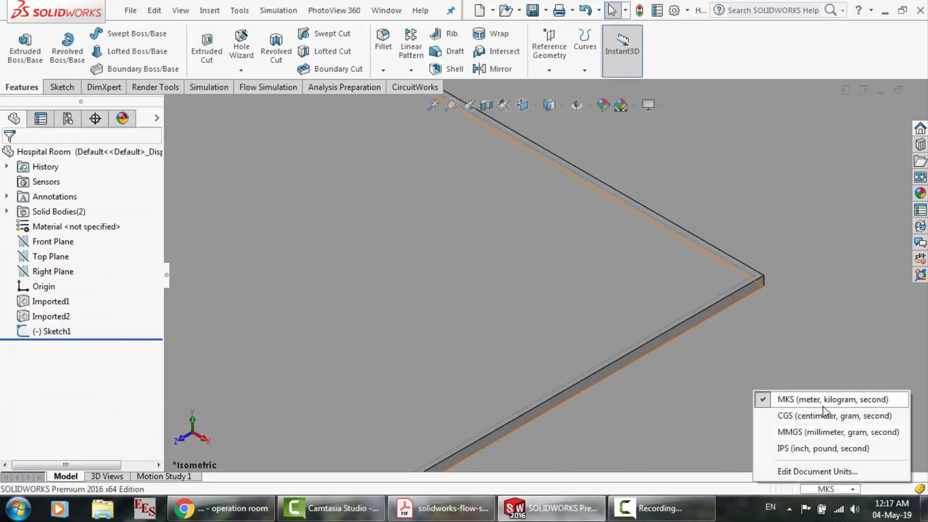
{"action": "left_click", "coordinate": [829, 433]}
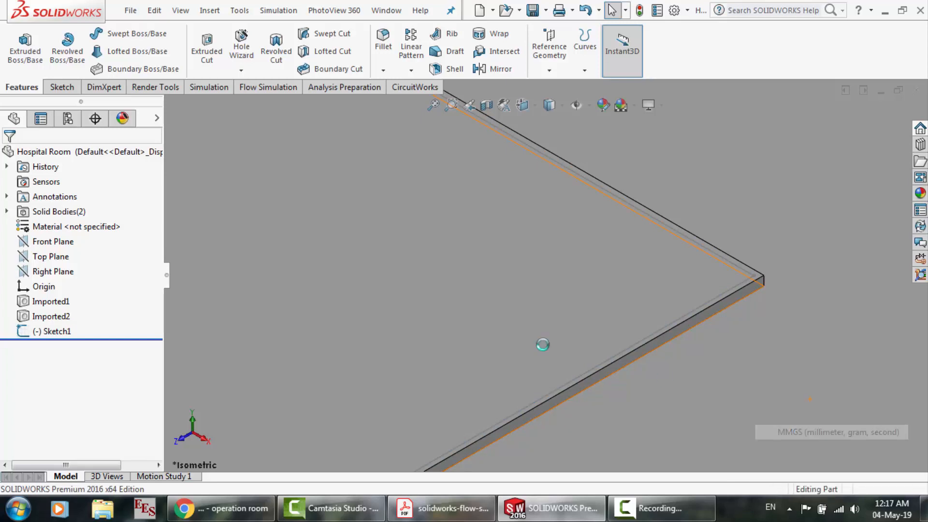
Make a blind extruded cut 0.10 mm deep from the rectangle sketch on the ceiling recess and inspect its corner
{"action": "left_click", "coordinate": [58, 333]}
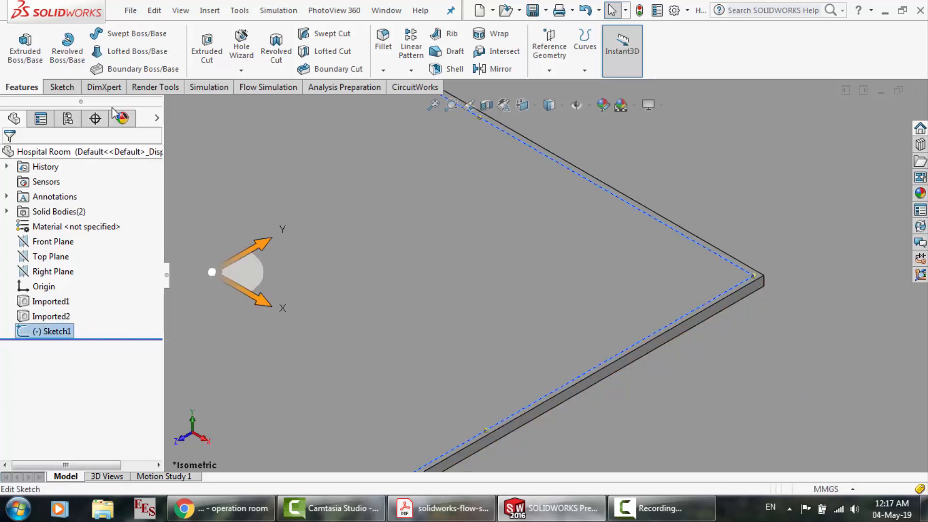
{"action": "left_click", "coordinate": [207, 57]}
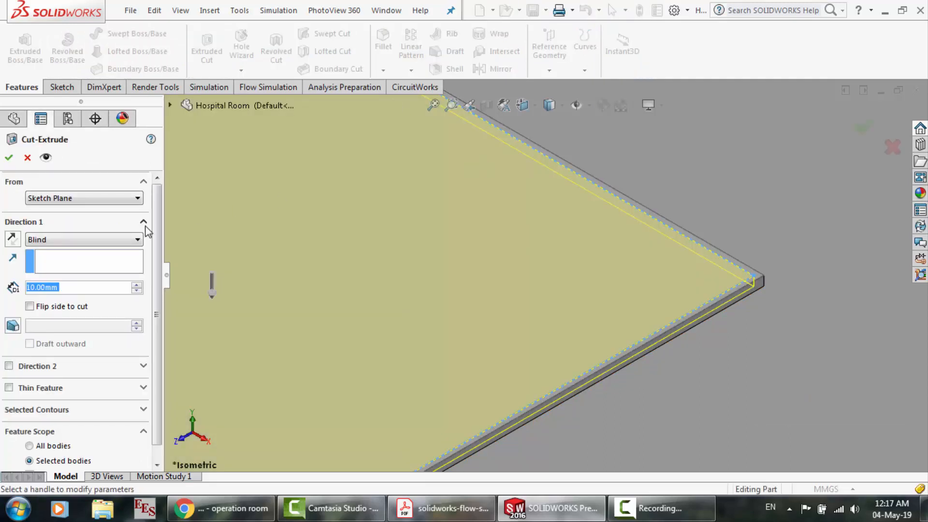
{"action": "type", "text": ".1"}
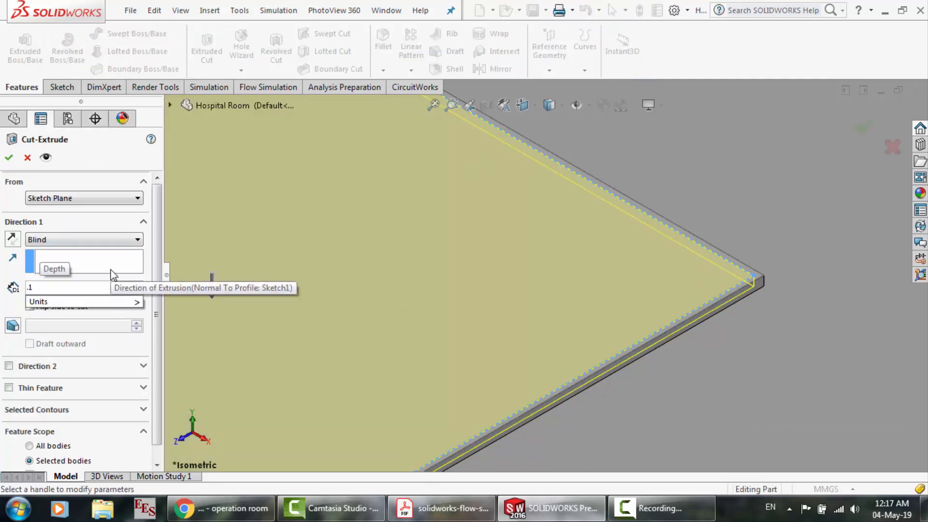
{"action": "key", "text": "Return"}
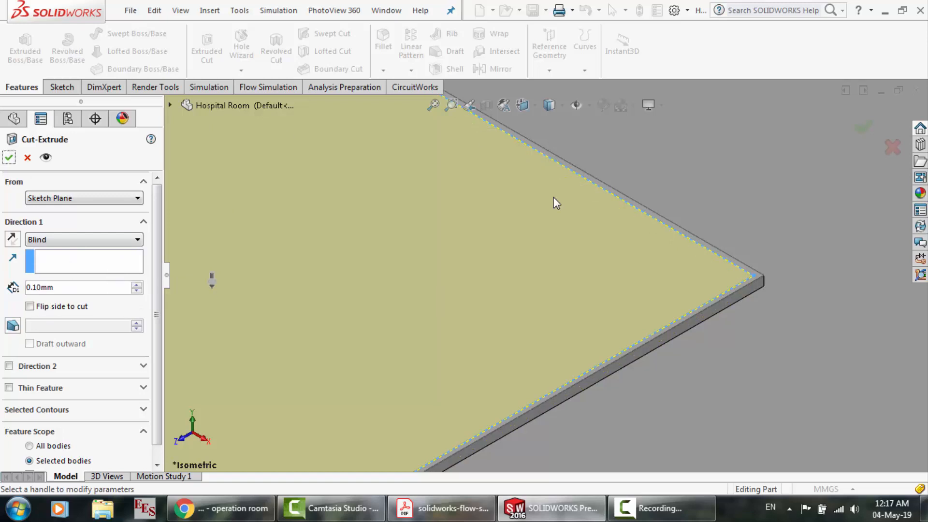
{"action": "left_click", "coordinate": [10, 163]}
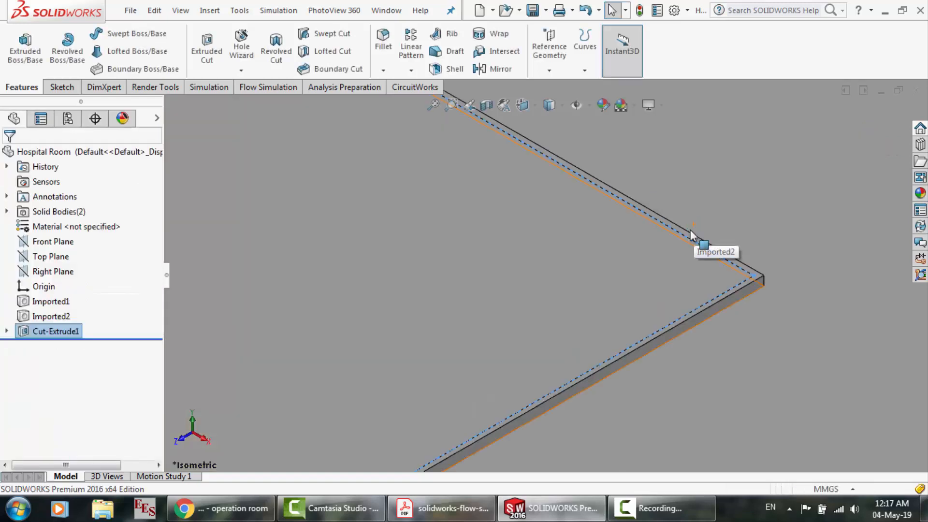
{"action": "left_click", "coordinate": [752, 247]}
{"action": "scroll", "coordinate": [754, 280], "scroll_direction": "down", "scroll_amount": 3}
{"action": "scroll", "coordinate": [629, 263], "scroll_direction": "down", "scroll_amount": 2}
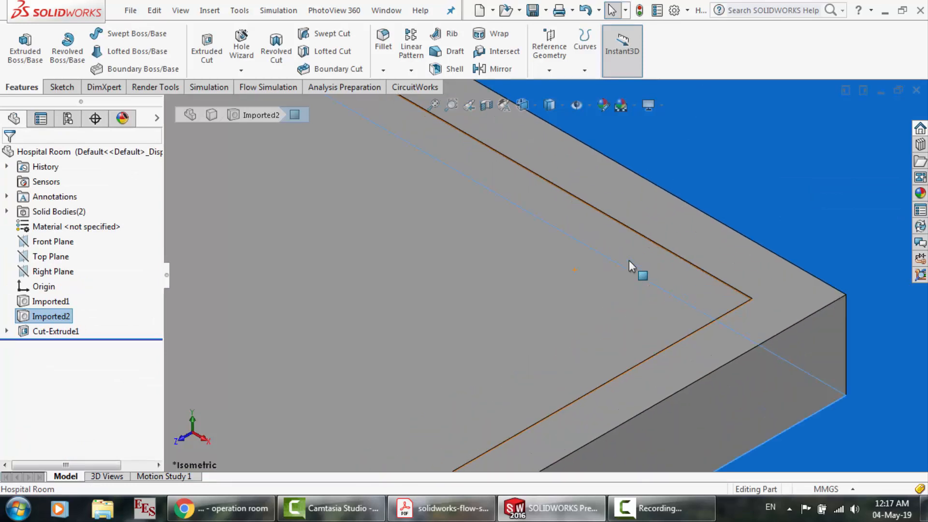
{"action": "scroll", "coordinate": [747, 297], "scroll_direction": "down", "scroll_amount": 3}
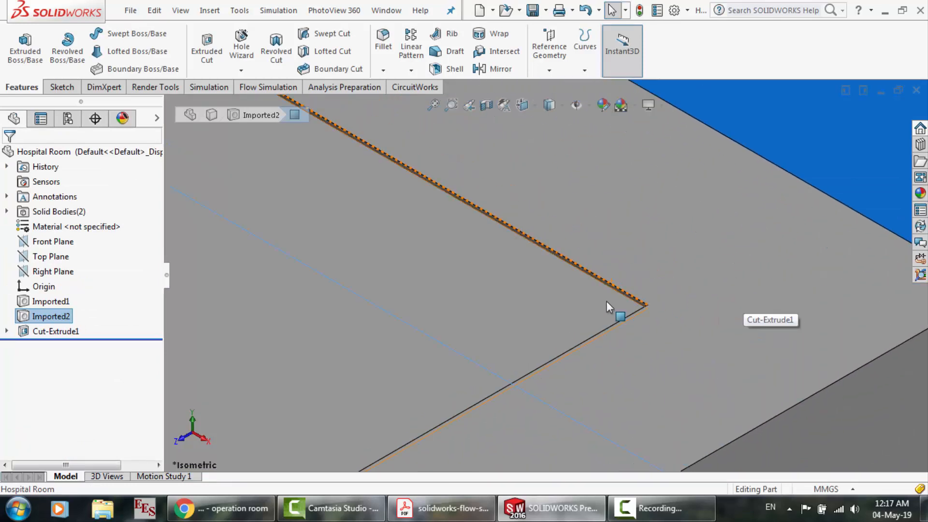
{"action": "scroll", "coordinate": [607, 304], "scroll_direction": "up", "scroll_amount": 4}
{"action": "scroll", "coordinate": [607, 301], "scroll_direction": "up", "scroll_amount": 6}
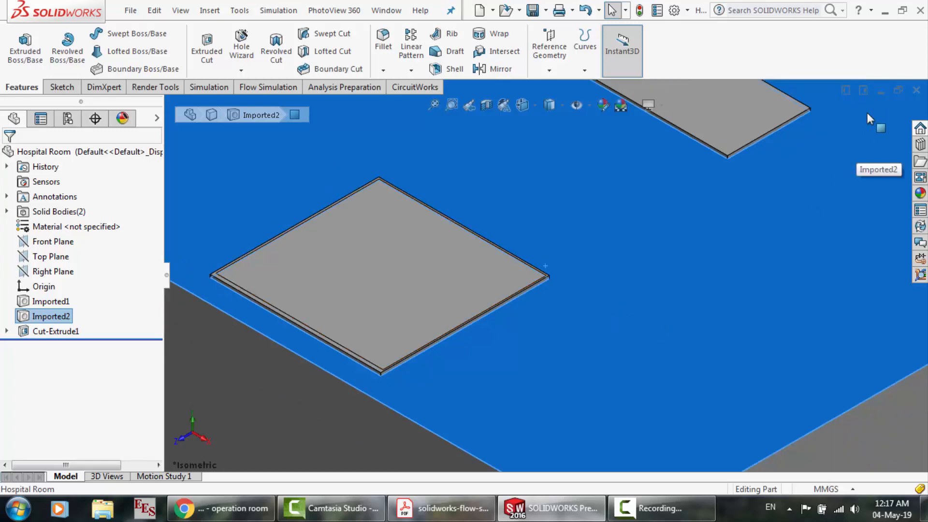
Switch to the Assem1.SLDASM assembly, rebuild it with the changed part and accept resetting the mesh settings
{"action": "left_click", "coordinate": [387, 10]}
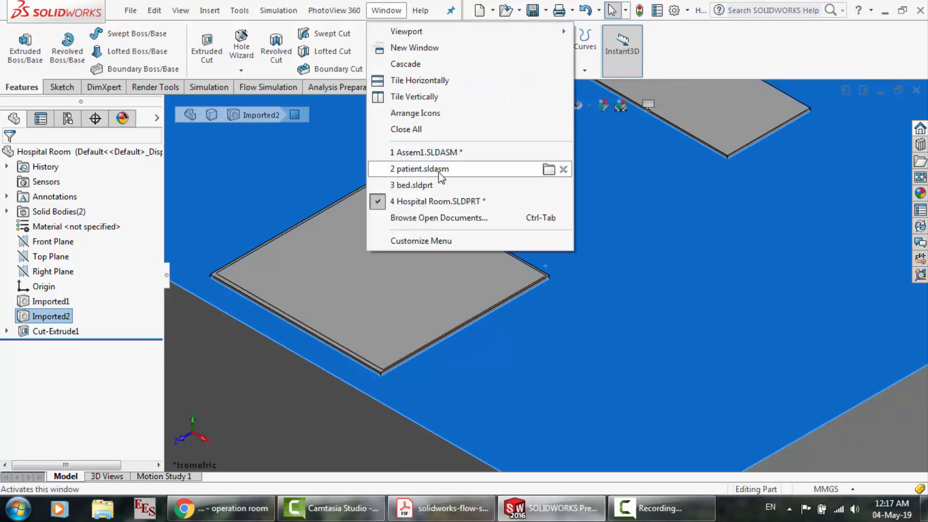
{"action": "left_click", "coordinate": [431, 154]}
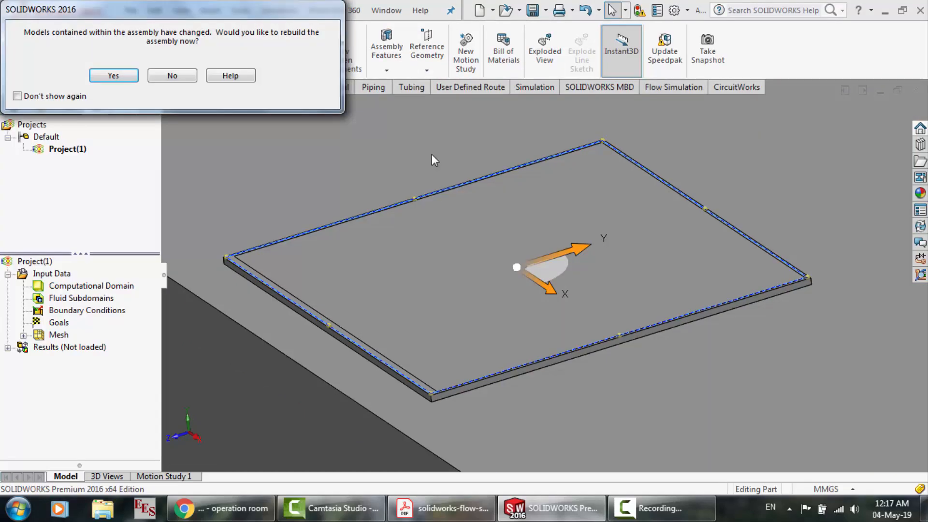
{"action": "left_click", "coordinate": [123, 79]}
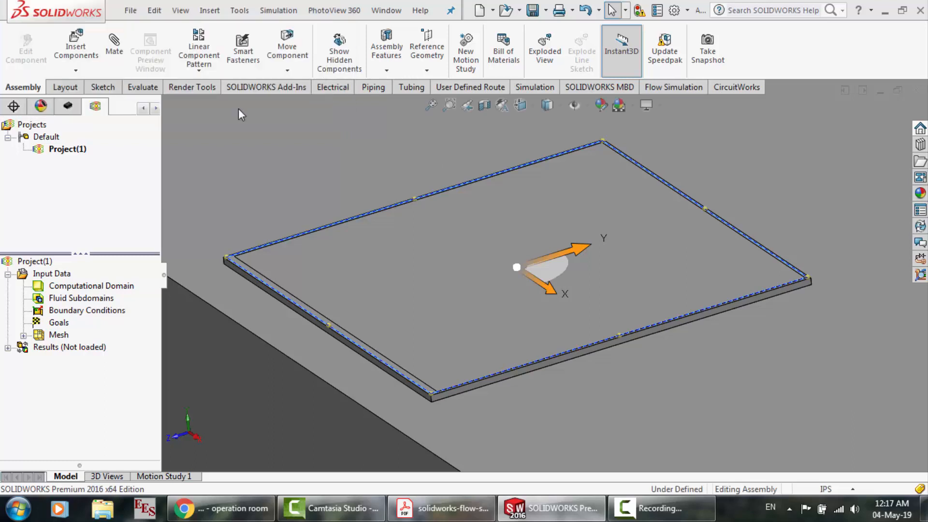
{"action": "left_click", "coordinate": [402, 200]}
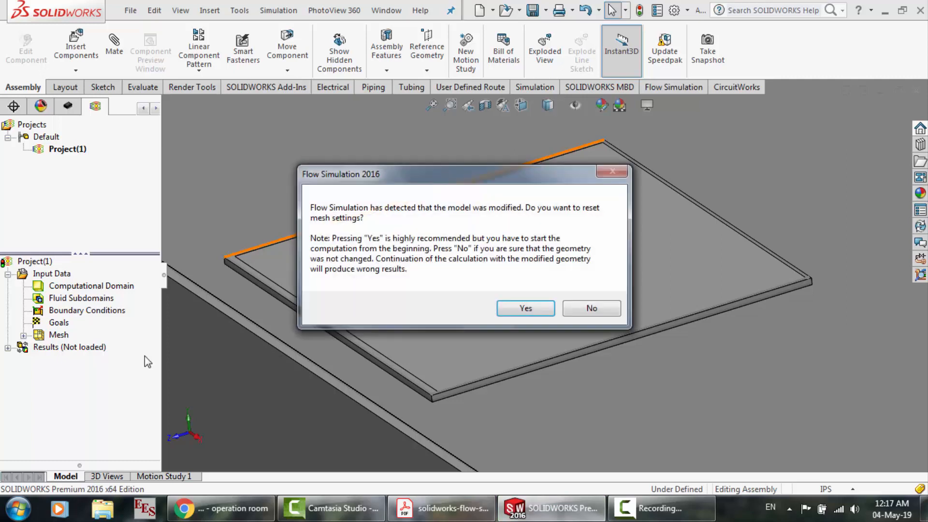
{"action": "left_click", "coordinate": [534, 310]}
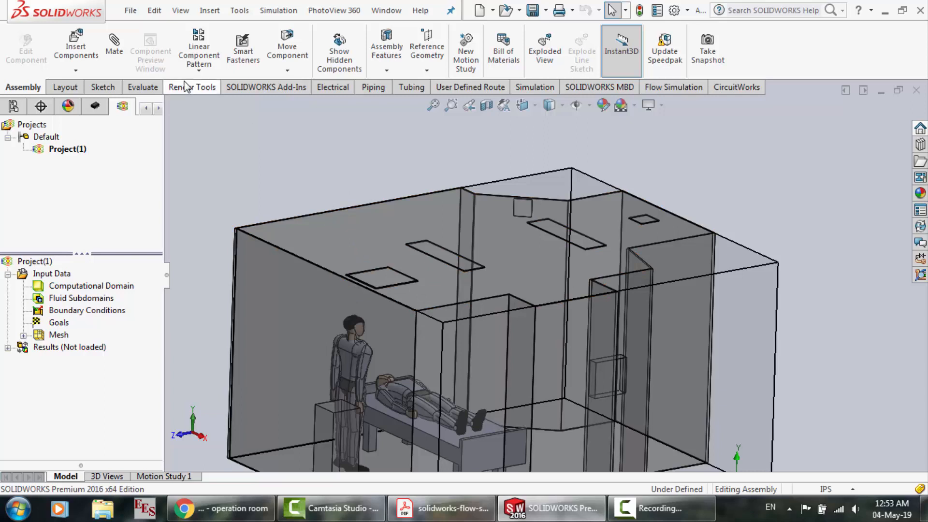
Create a Flow Simulation lid on the recess face around the shallow rectangular cut and accept resetting the mesh settings
{"action": "left_click", "coordinate": [661, 88]}
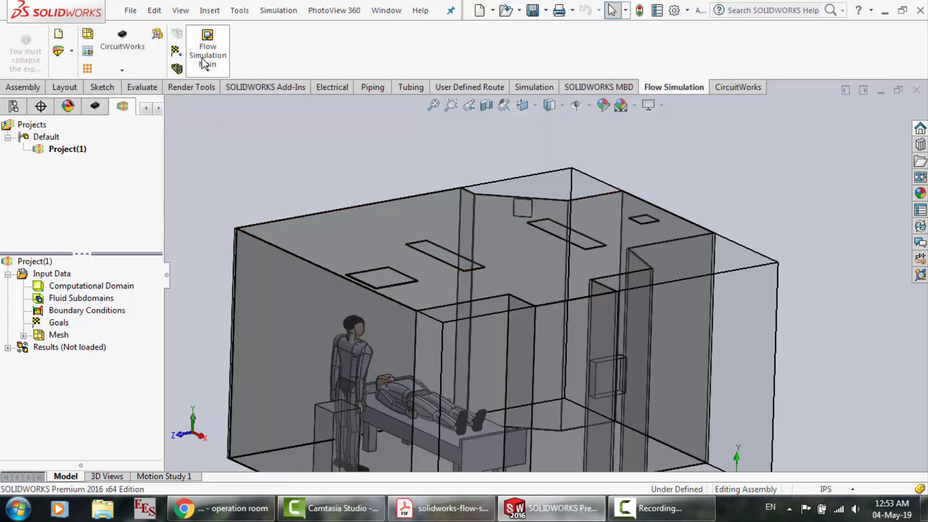
{"action": "left_click", "coordinate": [204, 63]}
{"action": "left_click", "coordinate": [236, 261]}
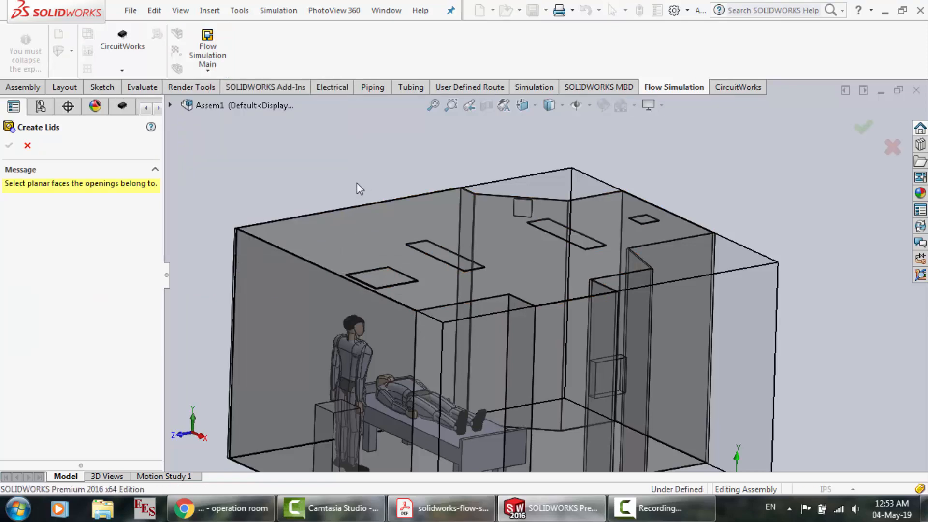
{"action": "scroll", "coordinate": [356, 183], "scroll_direction": "down", "scroll_amount": 3}
{"action": "scroll", "coordinate": [419, 386], "scroll_direction": "down", "scroll_amount": 3}
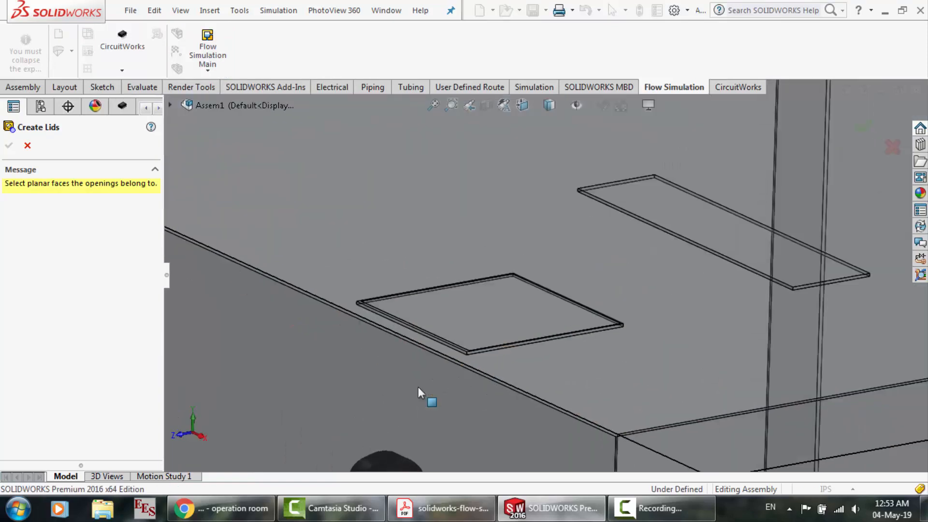
{"action": "scroll", "coordinate": [421, 280], "scroll_direction": "down", "scroll_amount": 4}
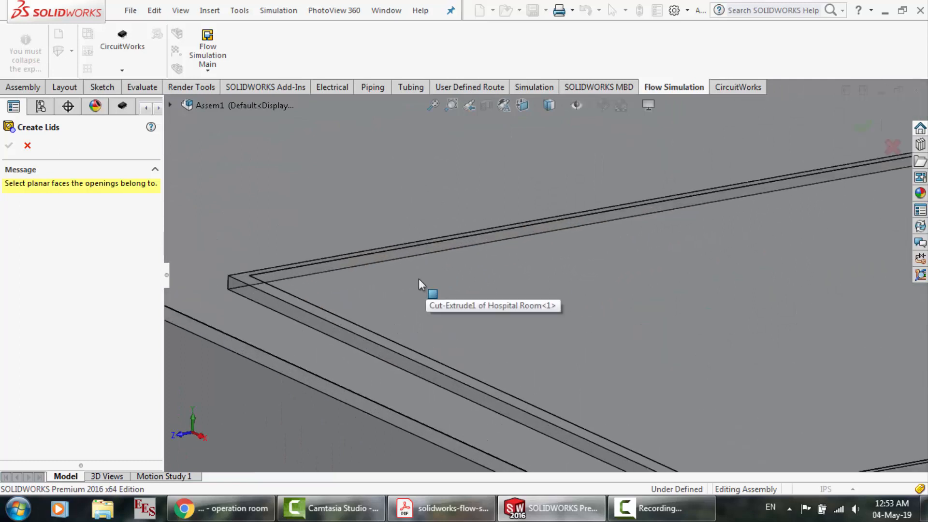
{"action": "left_click", "coordinate": [386, 341]}
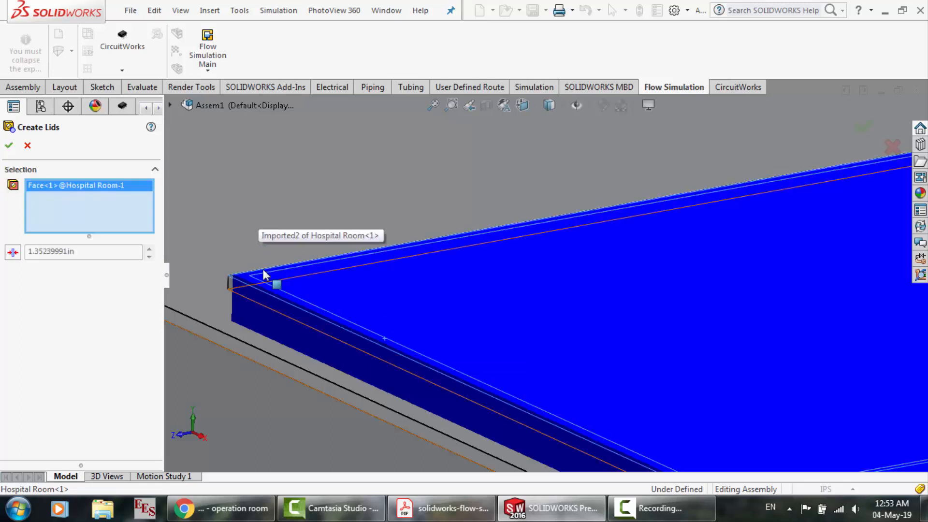
{"action": "left_click", "coordinate": [6, 149]}
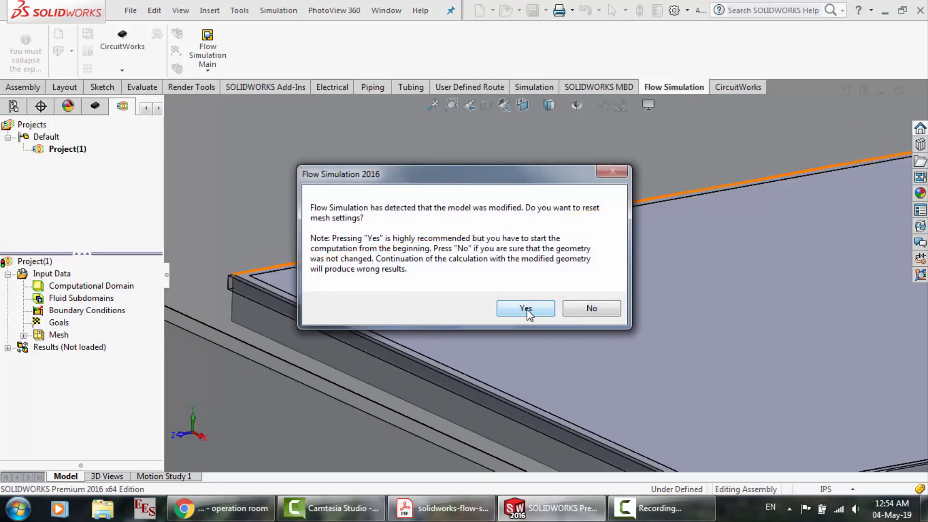
{"action": "left_click", "coordinate": [527, 309]}
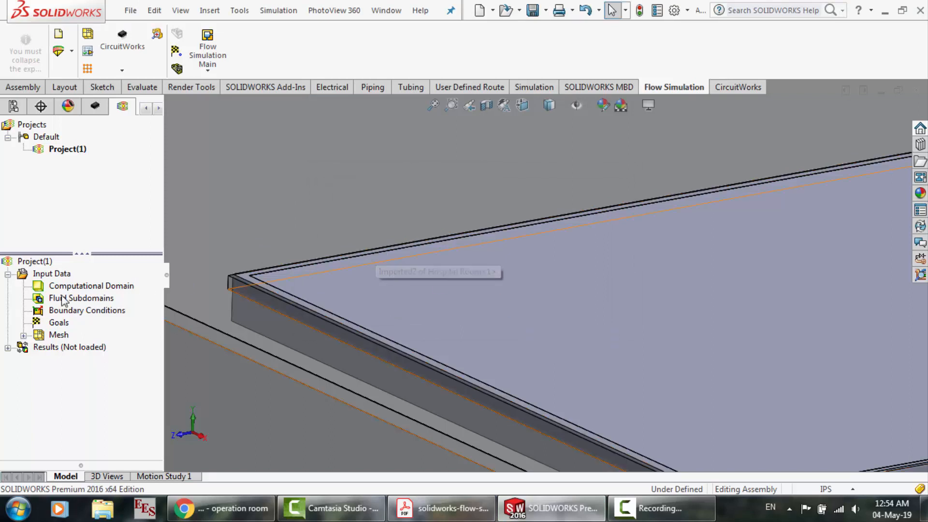
Start a new Flow Simulation boundary condition and check the inlet volume flow specification in the tutorial PDF
{"action": "right_click", "coordinate": [51, 309]}
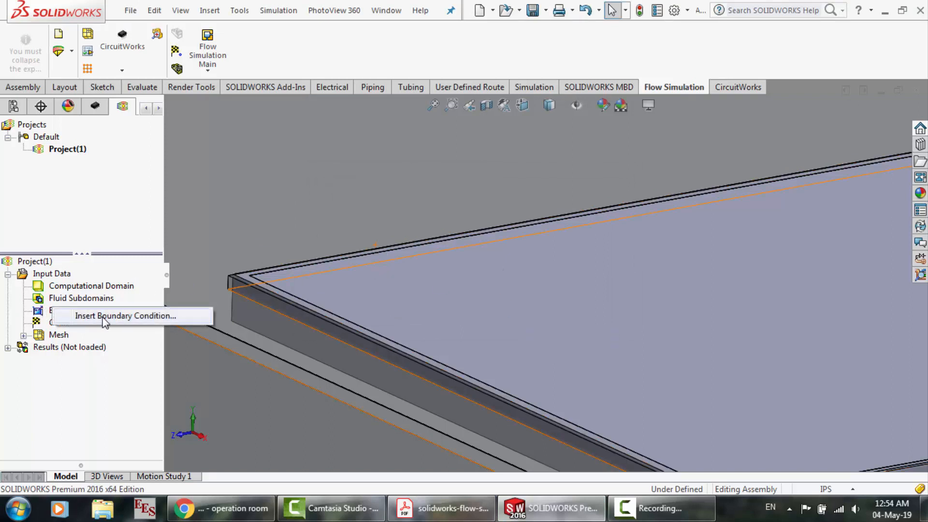
{"action": "left_click", "coordinate": [104, 320]}
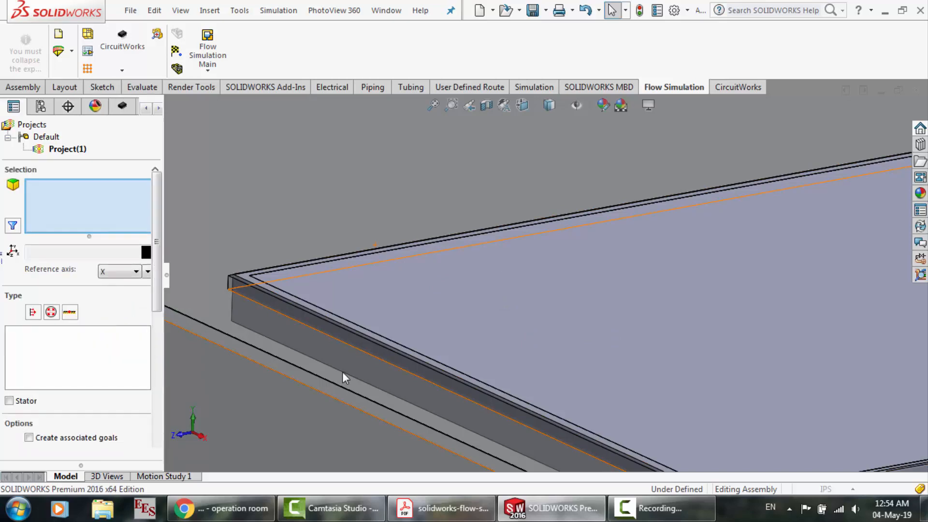
{"action": "left_click", "coordinate": [442, 508]}
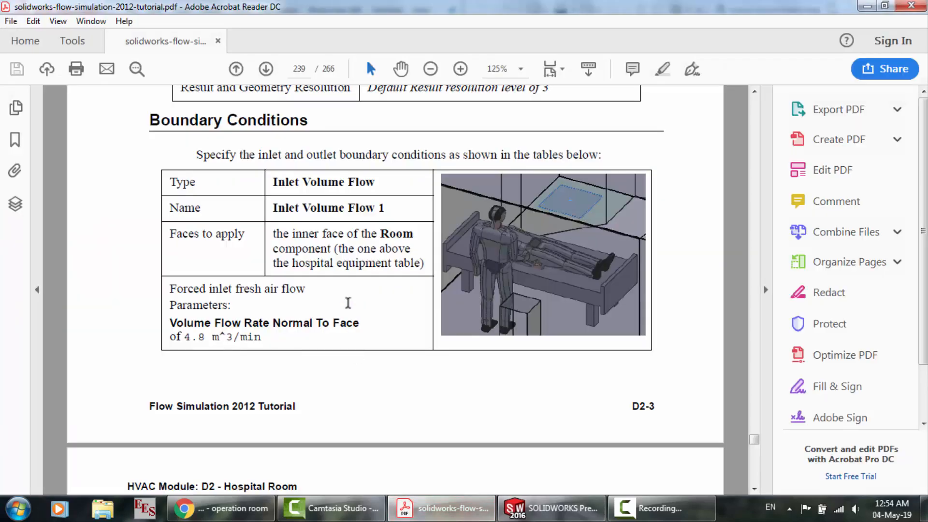
{"action": "scroll", "coordinate": [348, 303], "scroll_direction": "down", "scroll_amount": 9}
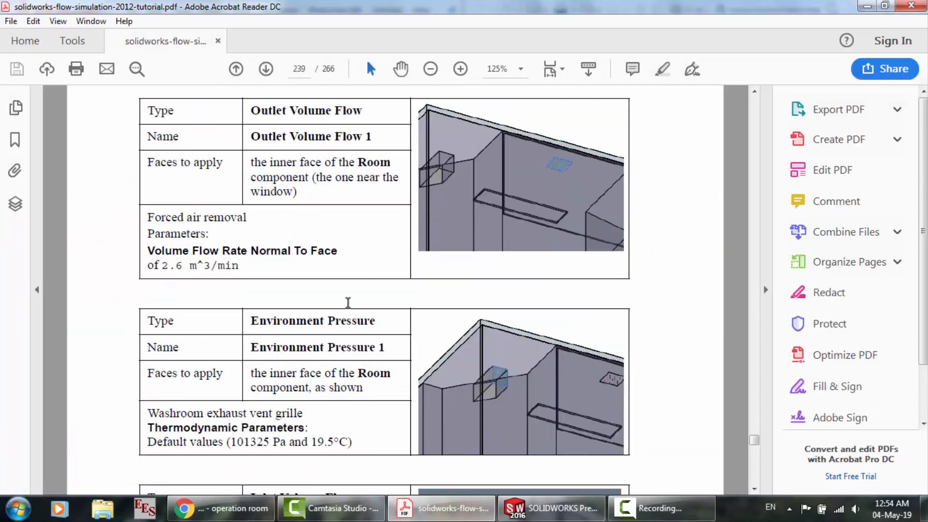
{"action": "scroll", "coordinate": [332, 331], "scroll_direction": "up", "scroll_amount": 8}
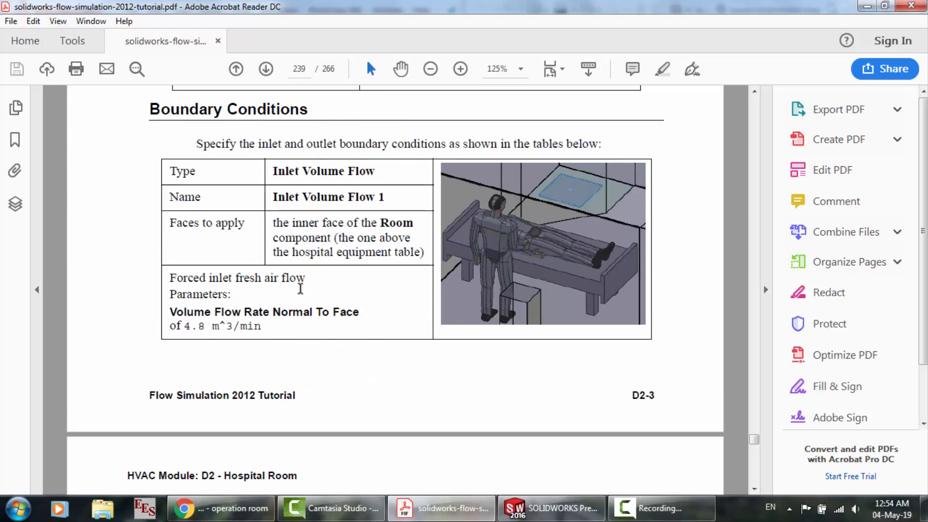
{"action": "left_click", "coordinate": [551, 509]}
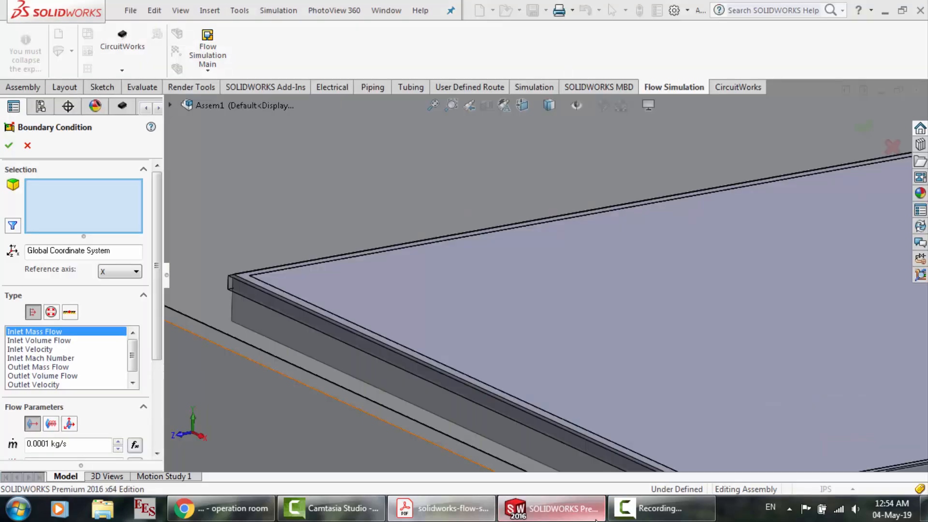
Set the boundary condition to Inlet Volume Flow at 4.8 m^3/s and try to apply it to the lid's outer face
{"action": "left_click", "coordinate": [46, 341]}
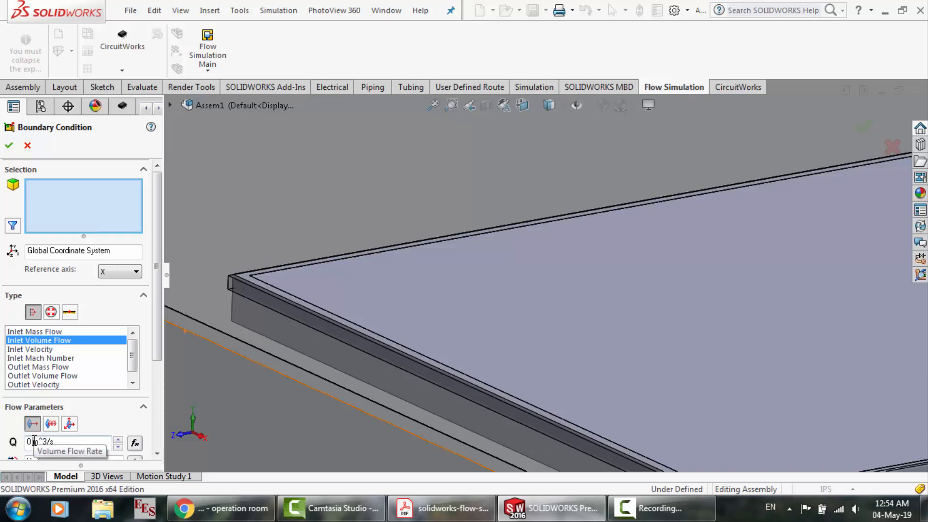
{"action": "left_click", "coordinate": [34, 441]}
{"action": "type", "text": "4.8"}
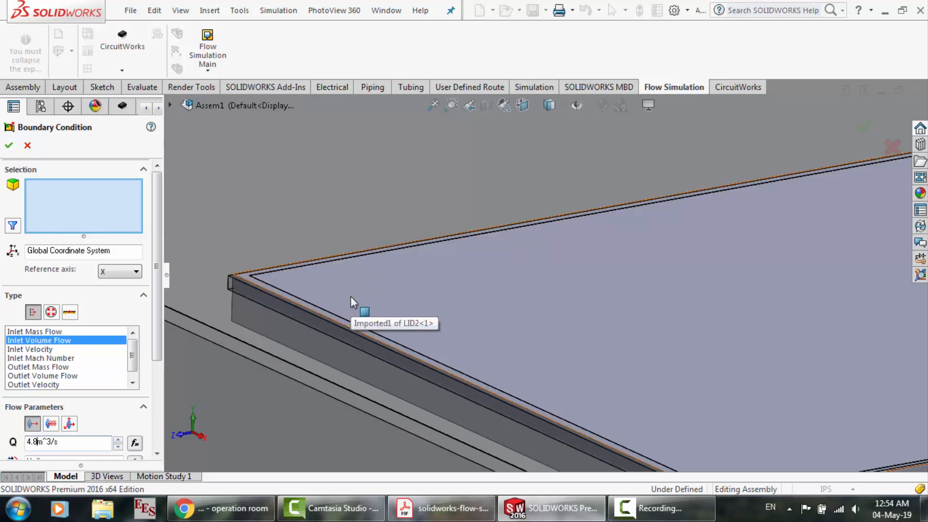
{"action": "left_click", "coordinate": [402, 317]}
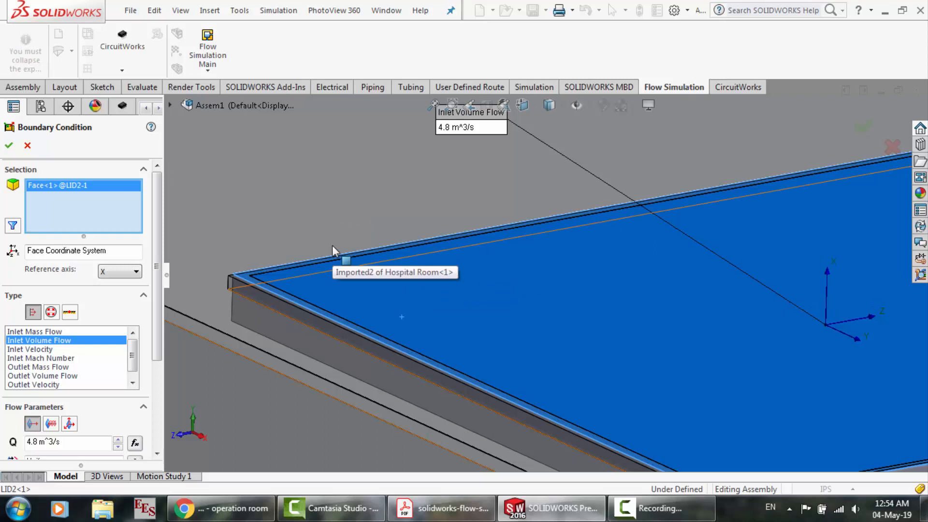
{"action": "scroll", "coordinate": [333, 246], "scroll_direction": "up", "scroll_amount": 3}
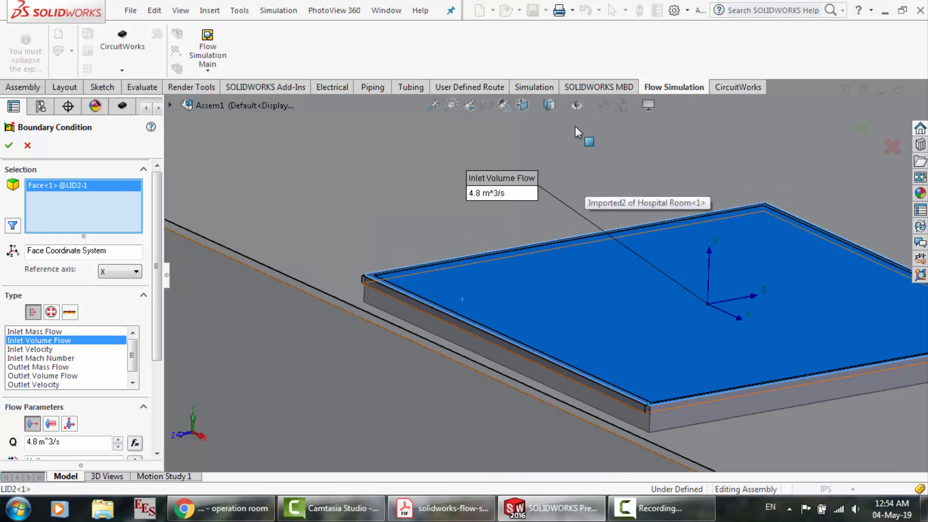
{"action": "left_click", "coordinate": [9, 146]}
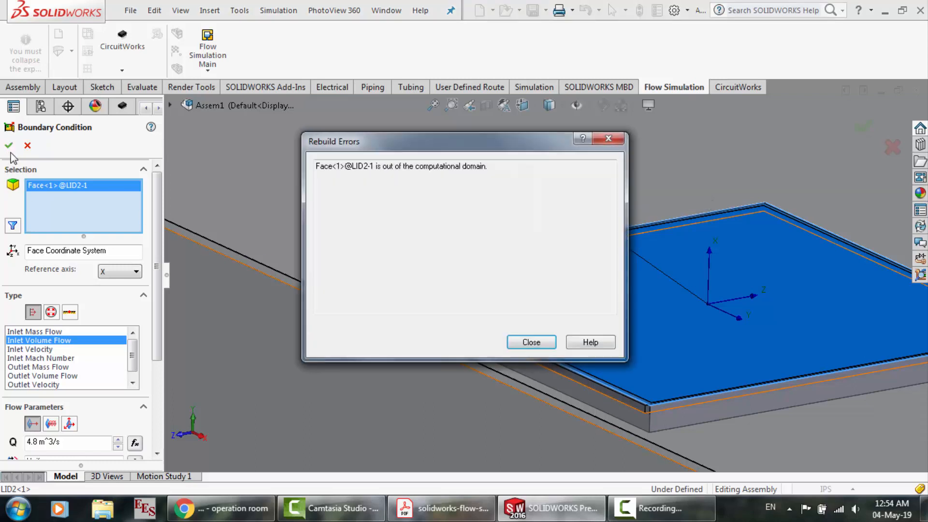
Replace the lid's outer face with its inner face through Select Other and apply the inlet volume flow condition
{"action": "left_click", "coordinate": [531, 342]}
{"action": "right_click", "coordinate": [544, 305]}
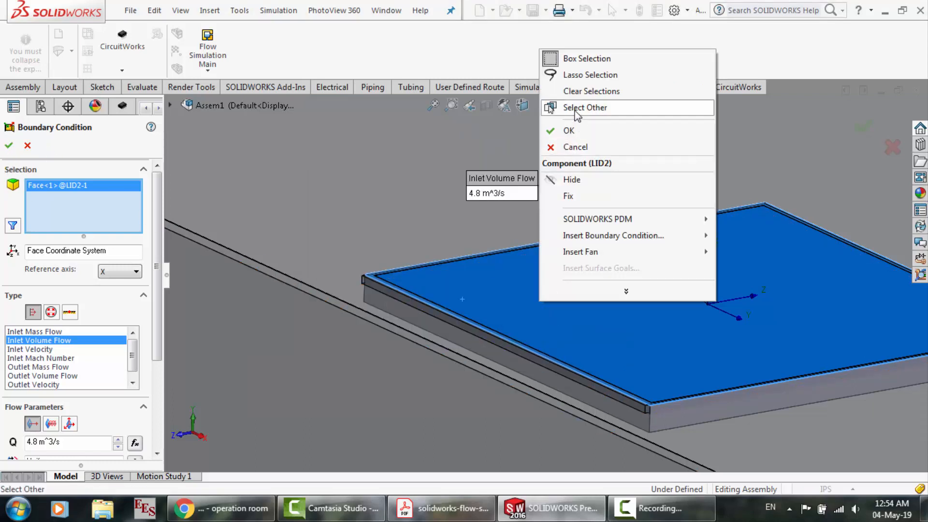
{"action": "left_click", "coordinate": [576, 107]}
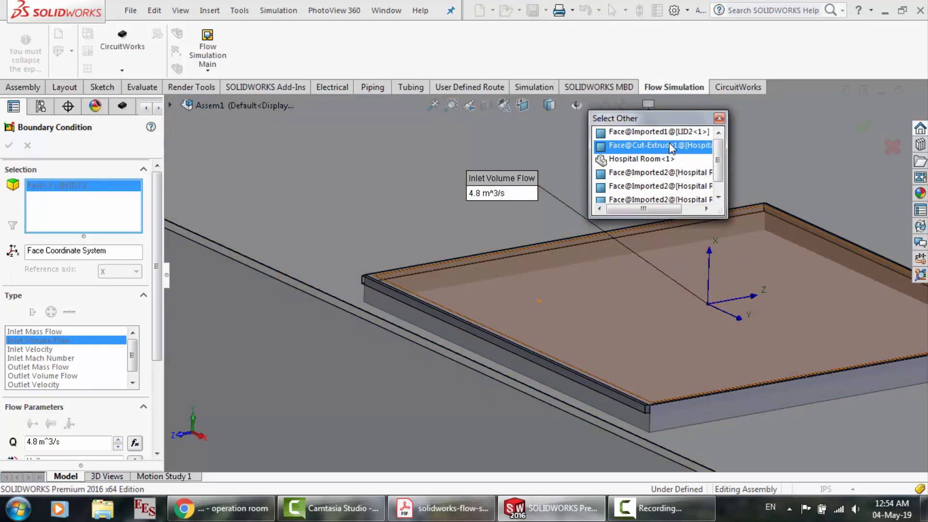
{"action": "left_click", "coordinate": [668, 138]}
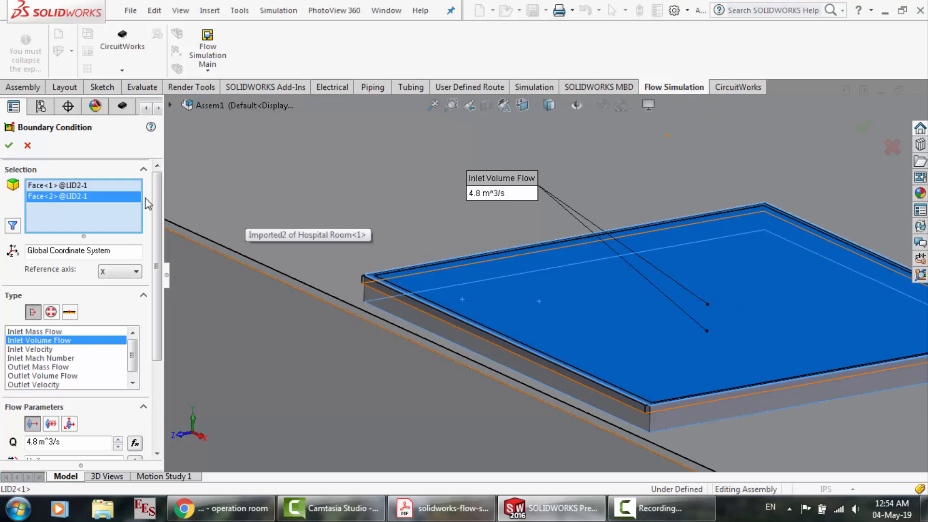
{"action": "key", "text": "Delete"}
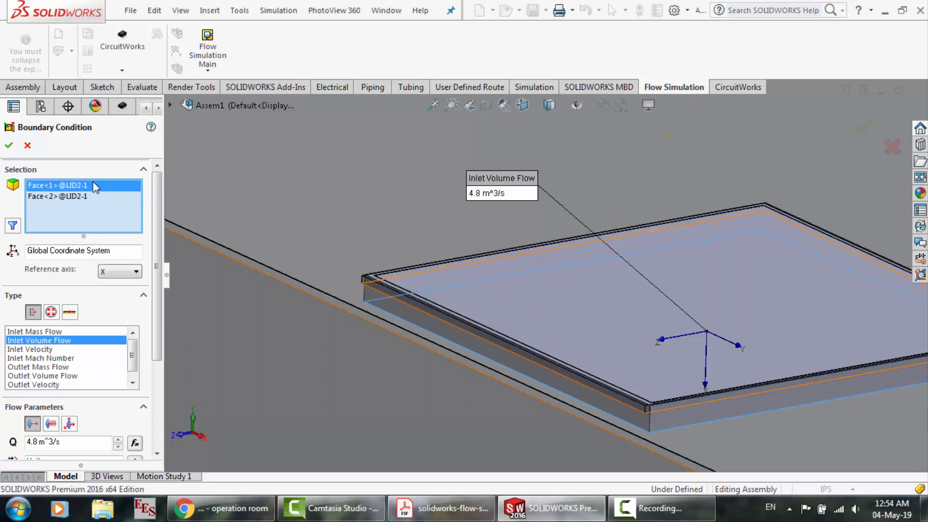
{"action": "key", "text": "Return"}
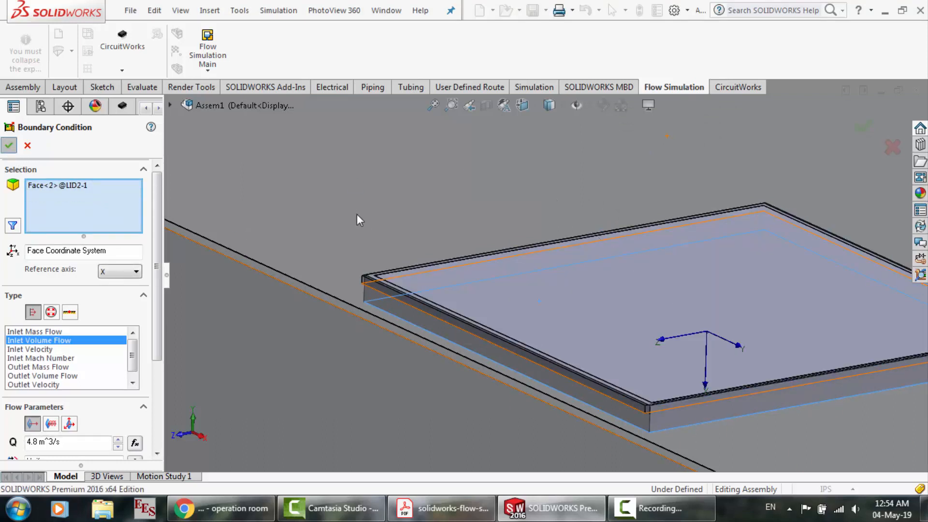
Inspect the inlet arrows and the small square recess elsewhere on the ceiling, and switch to the Hospital Room.SLDPRT part
{"action": "scroll", "coordinate": [357, 213], "scroll_direction": "up", "scroll_amount": 5}
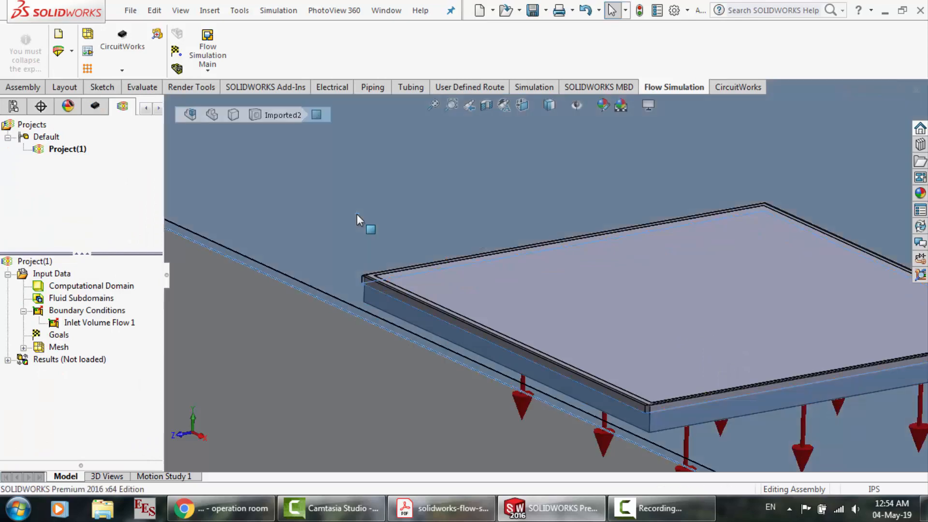
{"action": "left_click", "coordinate": [347, 199]}
{"action": "scroll", "coordinate": [725, 309], "scroll_direction": "down", "scroll_amount": 3}
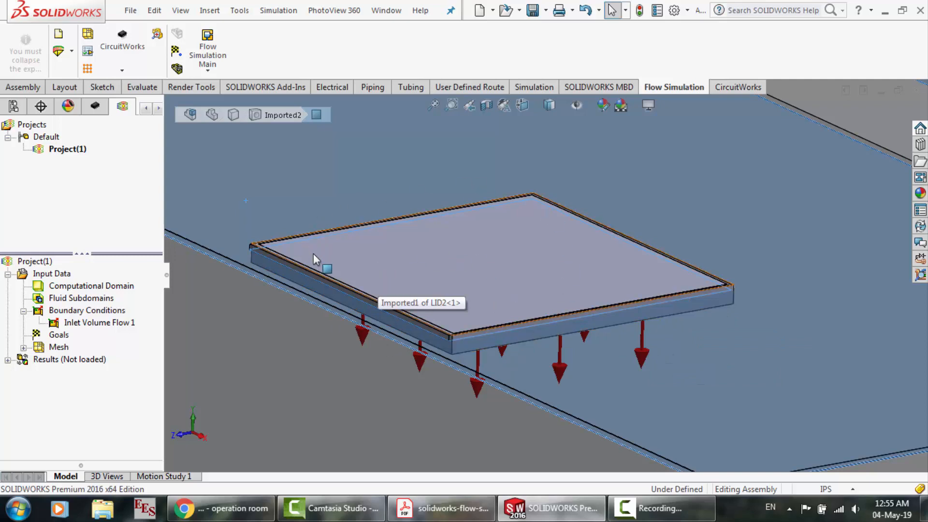
{"action": "scroll", "coordinate": [309, 283], "scroll_direction": "up", "scroll_amount": 11}
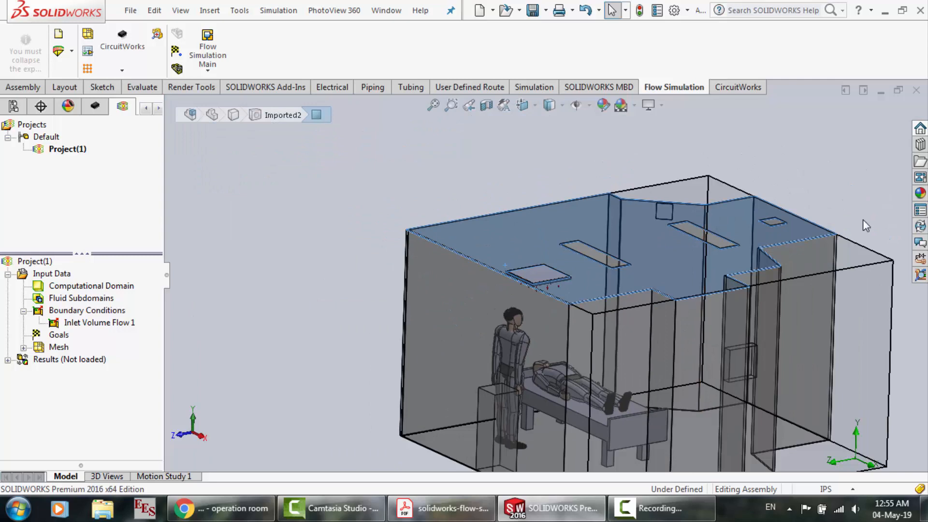
{"action": "left_click", "coordinate": [863, 220]}
{"action": "scroll", "coordinate": [863, 219], "scroll_direction": "down", "scroll_amount": 5}
{"action": "scroll", "coordinate": [541, 258], "scroll_direction": "down", "scroll_amount": 8}
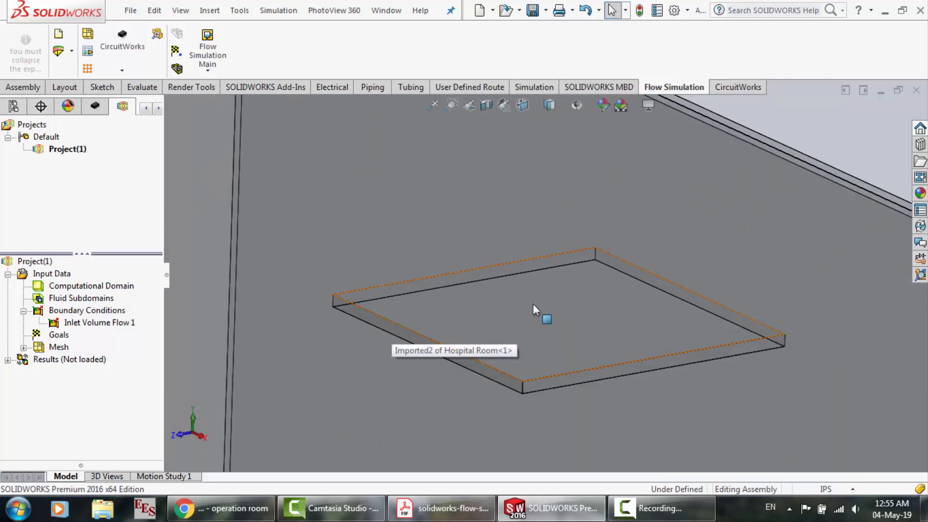
{"action": "left_click", "coordinate": [381, 14]}
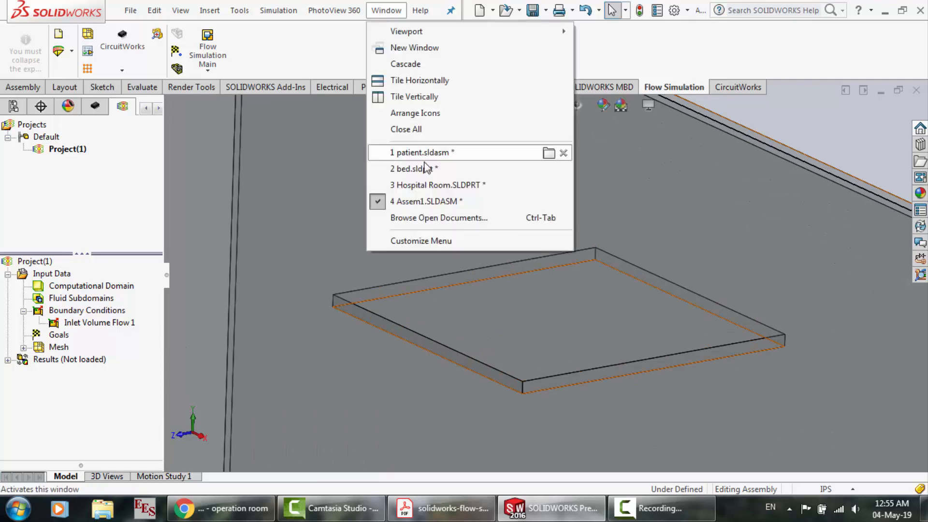
{"action": "left_click", "coordinate": [429, 186]}
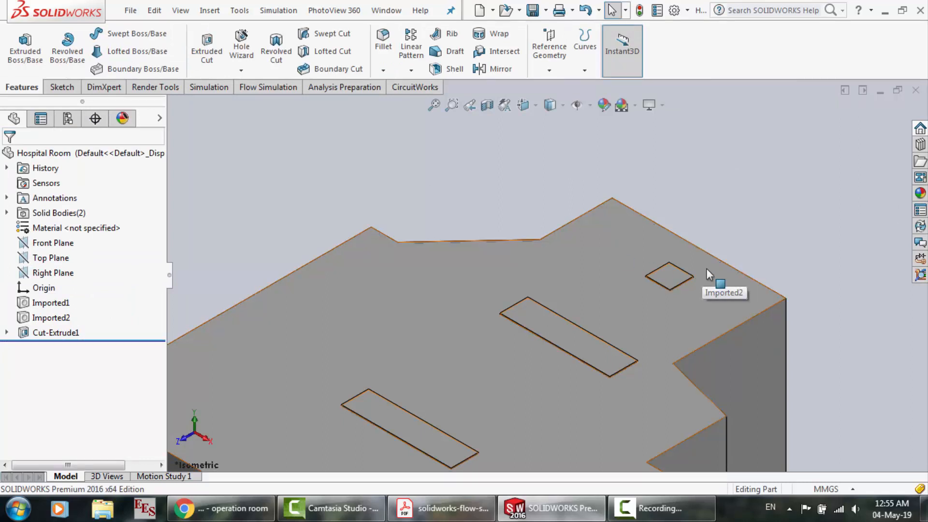
Sketch a corner rectangle about 254 by 245 mm just inside the edges of the small square ceiling recess and exit the sketch
{"action": "scroll", "coordinate": [712, 261], "scroll_direction": "down", "scroll_amount": 5}
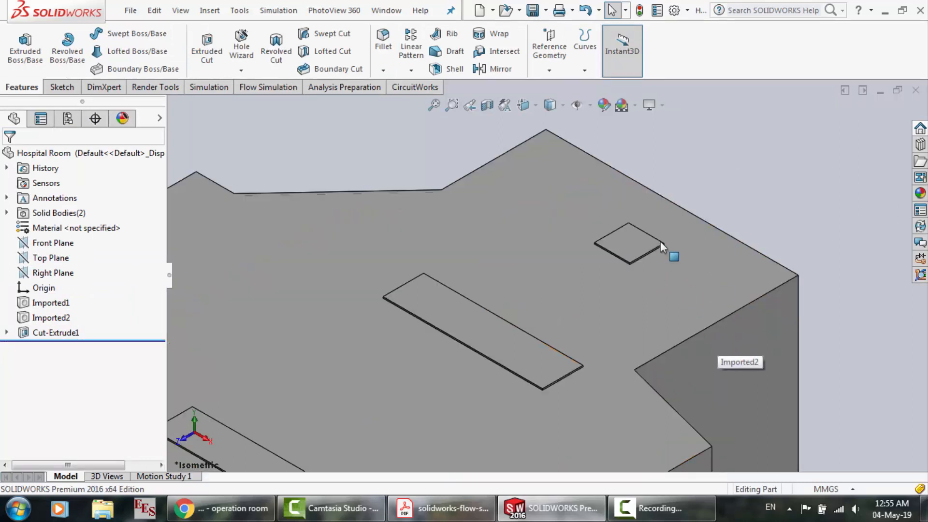
{"action": "scroll", "coordinate": [484, 249], "scroll_direction": "down", "scroll_amount": 5}
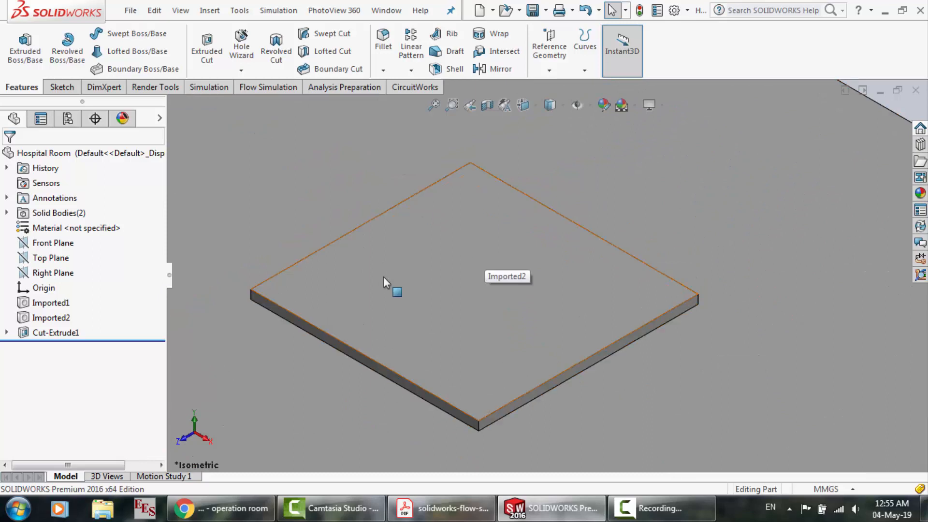
{"action": "left_click", "coordinate": [382, 277]}
{"action": "left_click", "coordinate": [437, 236]}
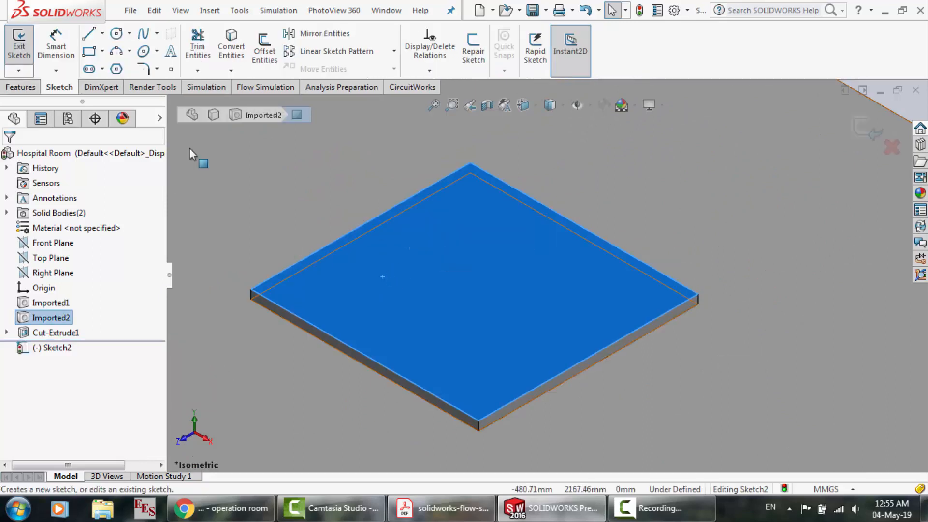
{"action": "left_click", "coordinate": [88, 53]}
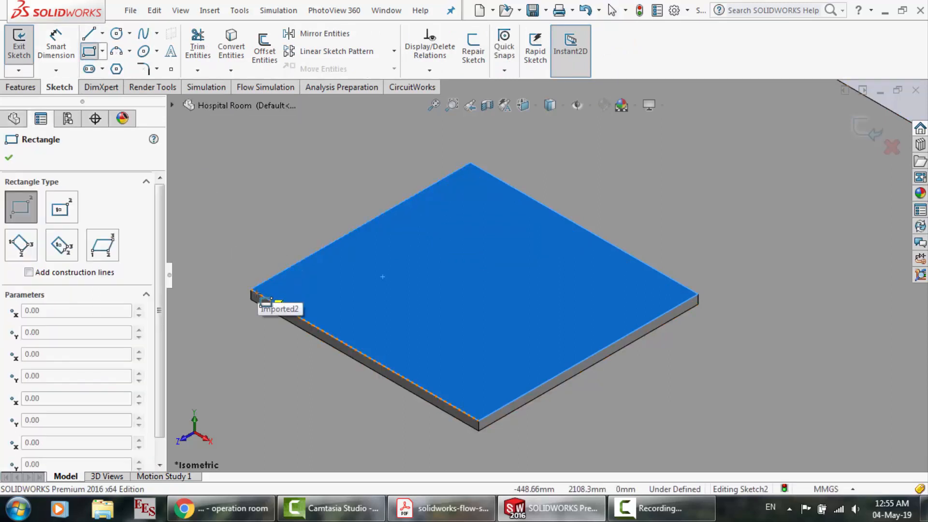
{"action": "scroll", "coordinate": [255, 291], "scroll_direction": "down", "scroll_amount": 3}
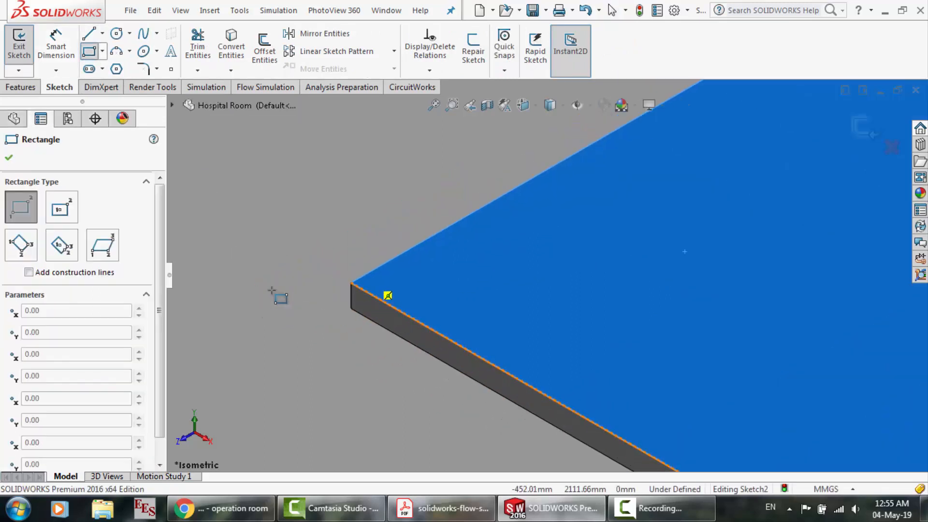
{"action": "left_click", "coordinate": [363, 286]}
{"action": "scroll", "coordinate": [446, 271], "scroll_direction": "up", "scroll_amount": 4}
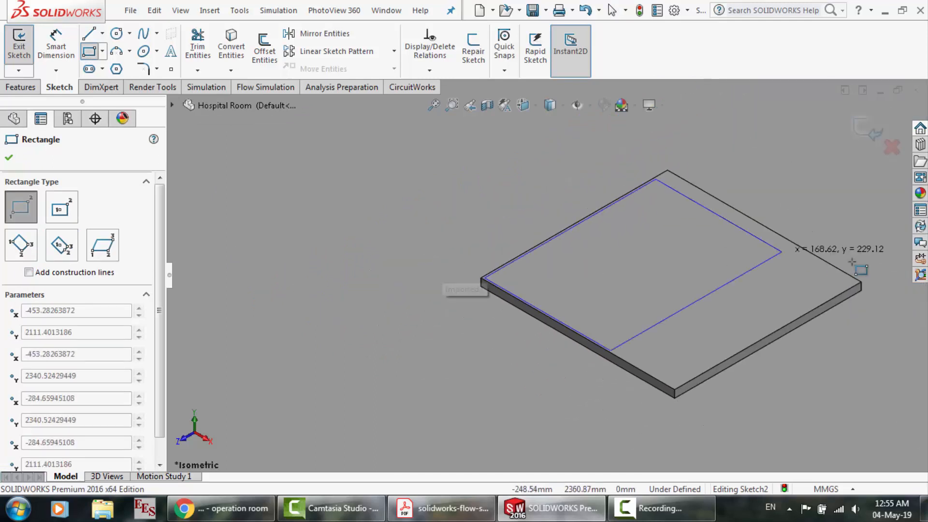
{"action": "scroll", "coordinate": [853, 262], "scroll_direction": "down", "scroll_amount": 3}
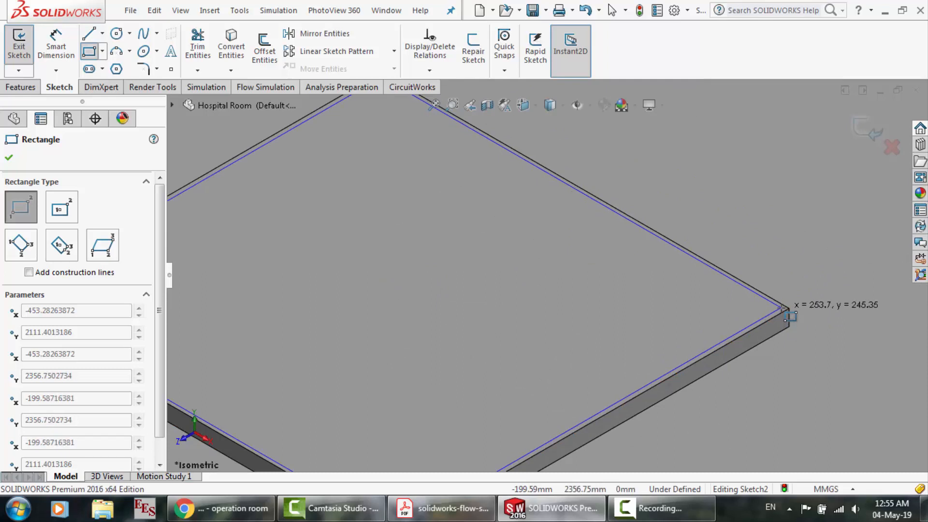
{"action": "left_click", "coordinate": [782, 308]}
{"action": "left_click", "coordinate": [867, 136]}
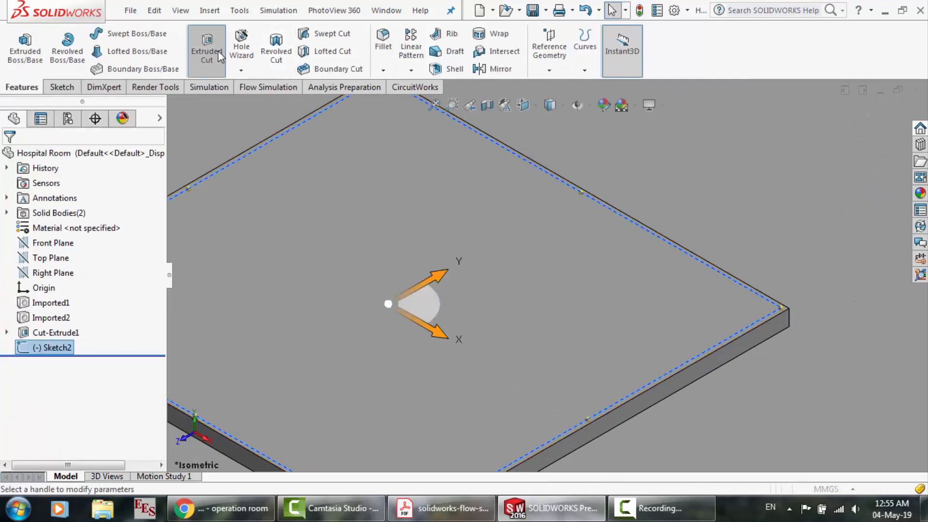
Make a blind extruded cut 0.10 mm deep from the rectangle sketch on the small square recess
{"action": "left_click", "coordinate": [218, 51]}
{"action": "type", "text": "."}
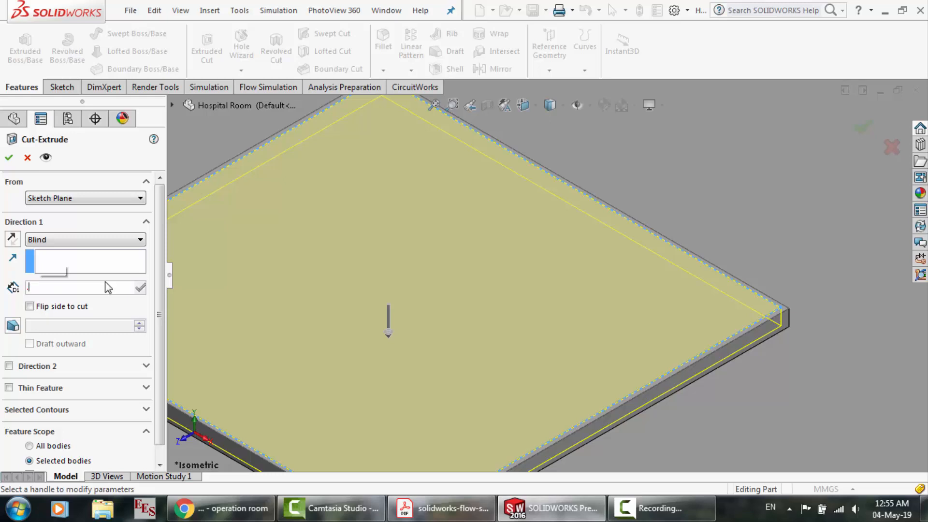
{"action": "type", "text": "1"}
{"action": "key", "text": "Return"}
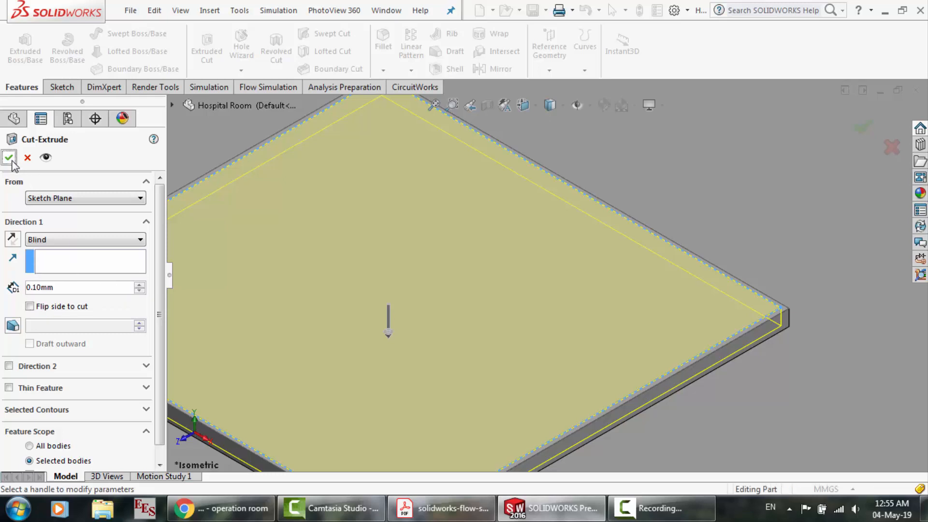
{"action": "left_click", "coordinate": [11, 161]}
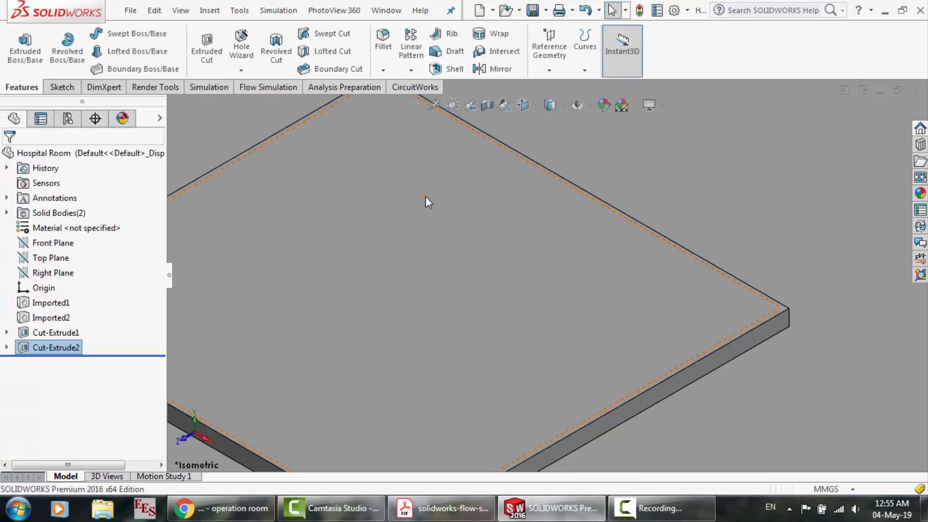
Switch to the Assem1.SLDASM assembly, rebuild it with the changed part, and accept resetting the mesh settings
{"action": "left_click", "coordinate": [387, 11]}
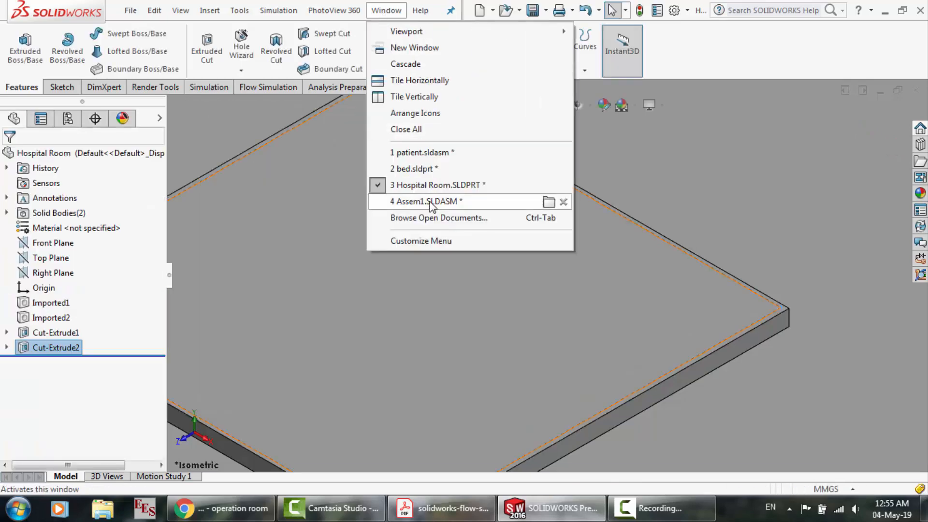
{"action": "left_click", "coordinate": [428, 202]}
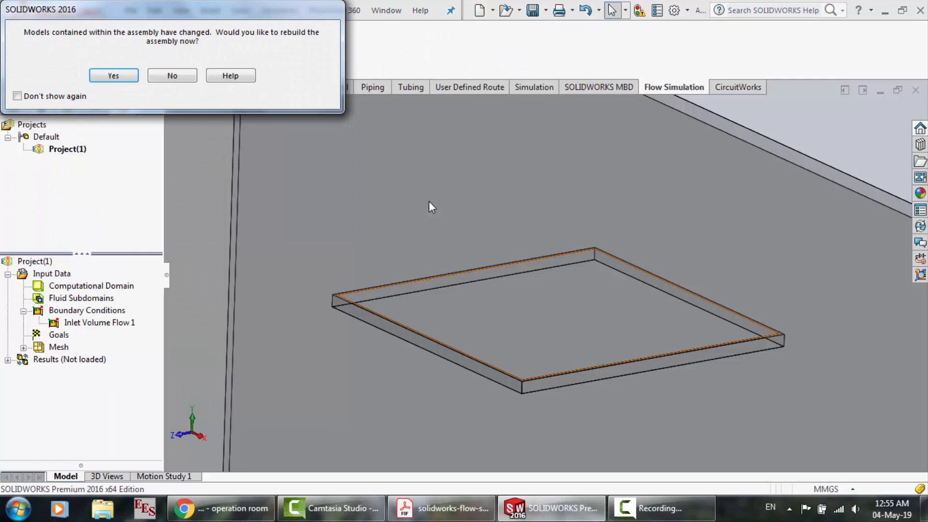
{"action": "left_click", "coordinate": [121, 77]}
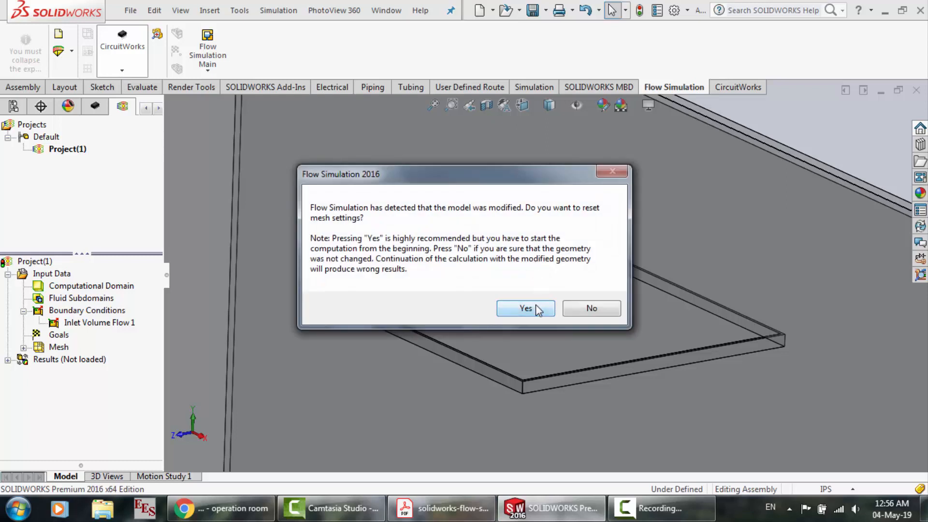
{"action": "left_click", "coordinate": [535, 305]}
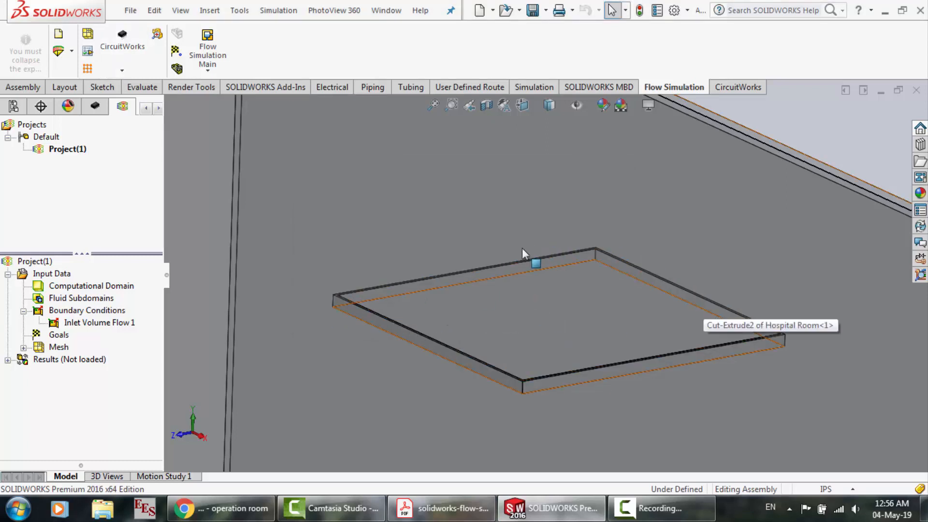
Inspect the new cut and its edges in the small square ceiling recess of the assembly
{"action": "scroll", "coordinate": [353, 283], "scroll_direction": "down", "scroll_amount": 6}
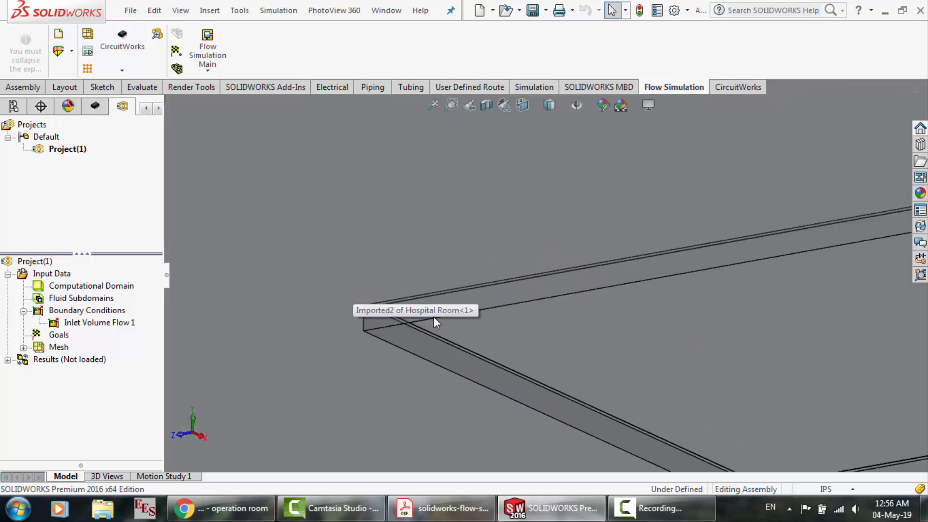
{"action": "scroll", "coordinate": [359, 297], "scroll_direction": "up", "scroll_amount": 6}
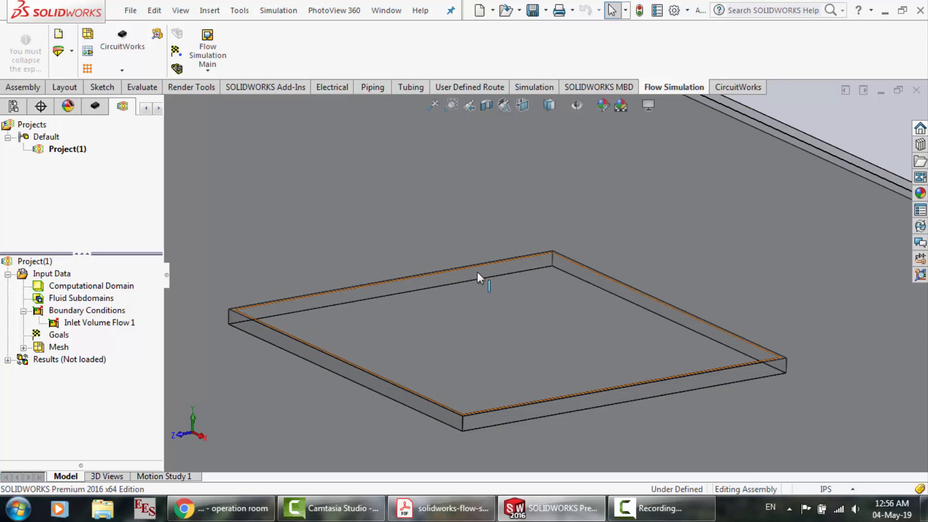
{"action": "scroll", "coordinate": [479, 256], "scroll_direction": "up", "scroll_amount": 4}
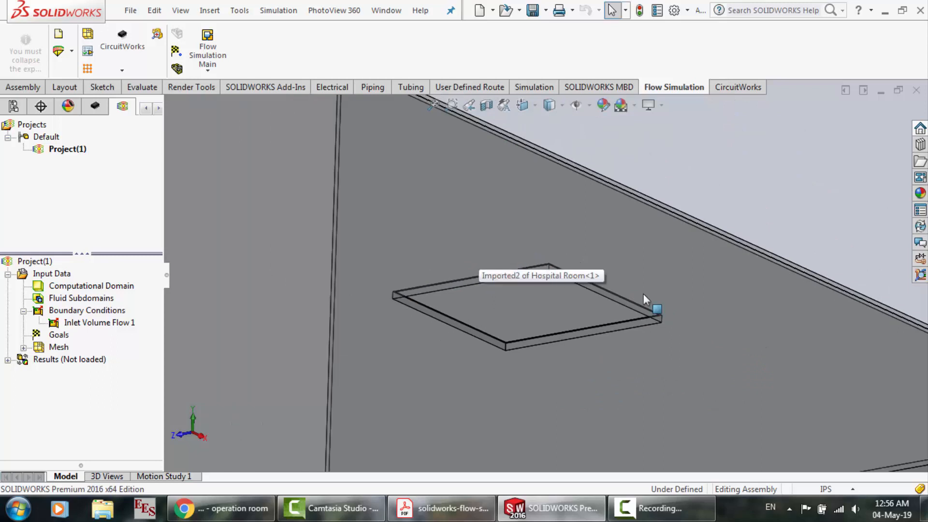
{"action": "scroll", "coordinate": [643, 294], "scroll_direction": "down", "scroll_amount": 3}
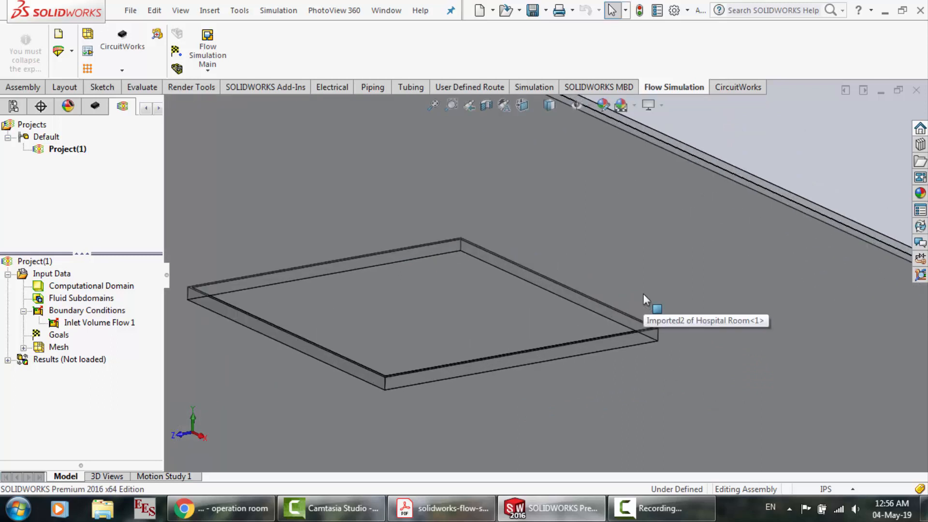
{"action": "scroll", "coordinate": [468, 290], "scroll_direction": "up", "scroll_amount": 3}
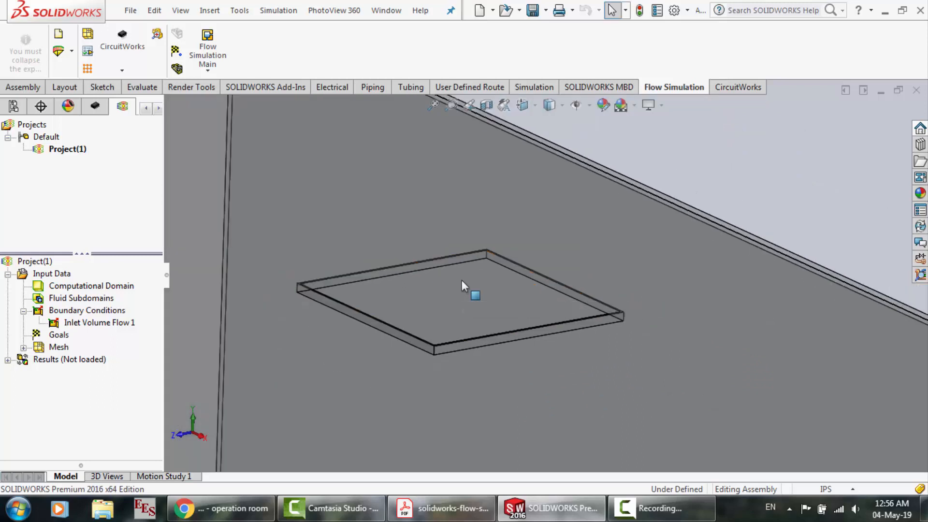
{"action": "scroll", "coordinate": [406, 278], "scroll_direction": "down", "scroll_amount": 1}
{"action": "scroll", "coordinate": [402, 269], "scroll_direction": "down", "scroll_amount": 2}
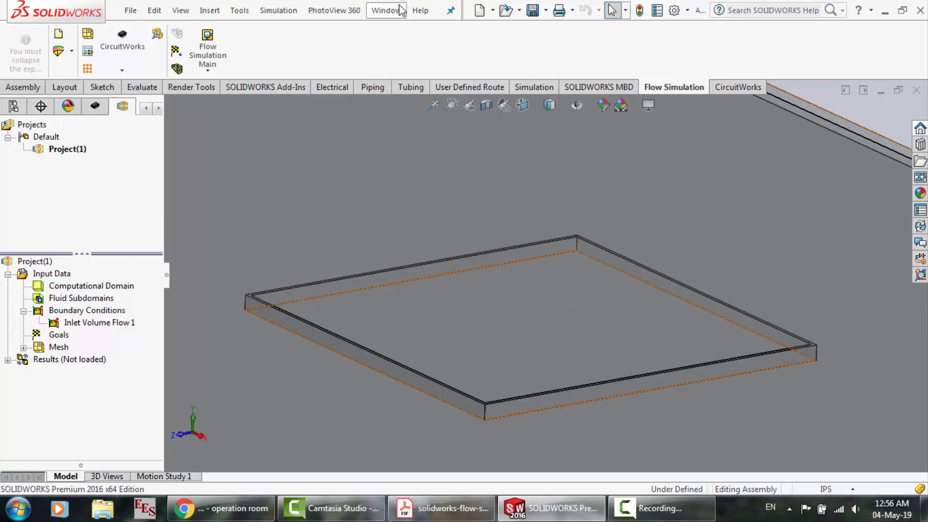
{"action": "right_click", "coordinate": [99, 312]}
{"action": "left_click", "coordinate": [127, 320]}
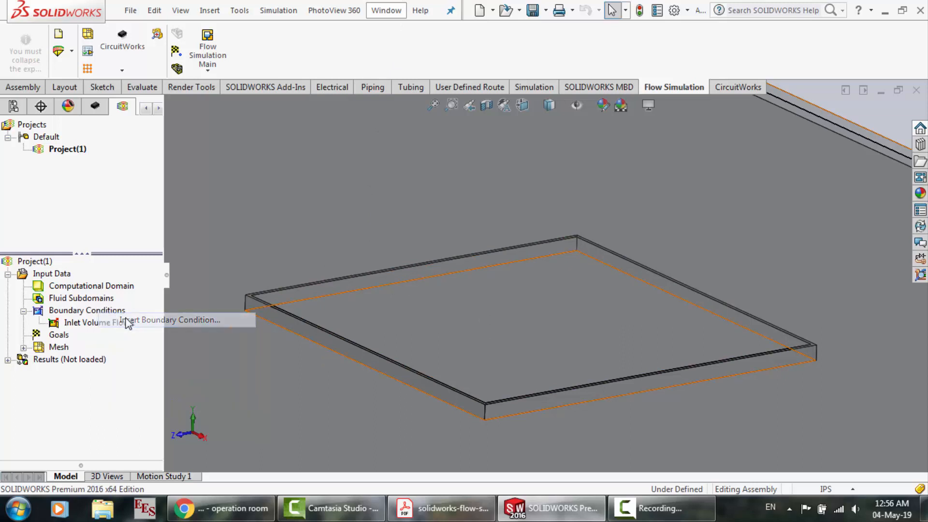
{"action": "key", "text": "Escape"}
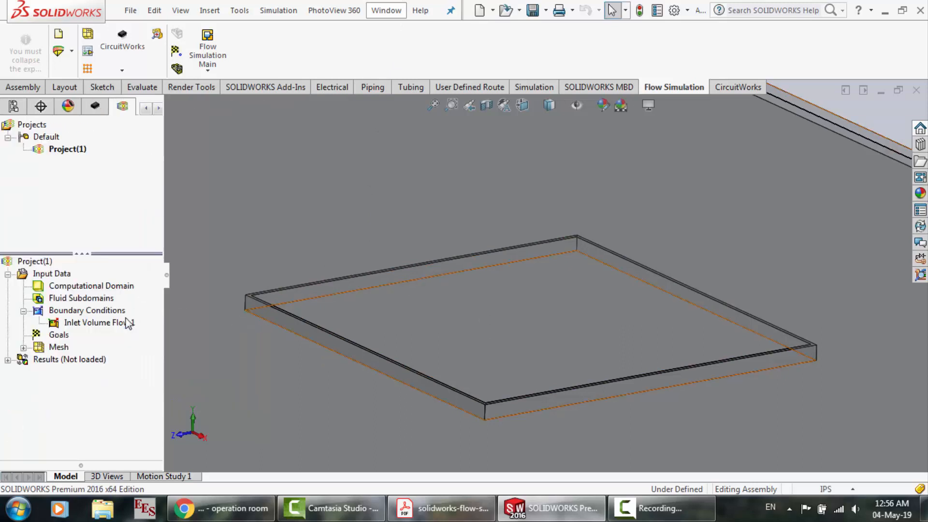
Create a lid over the small square ceiling recess and accept resetting the mesh settings
{"action": "left_click", "coordinate": [207, 51]}
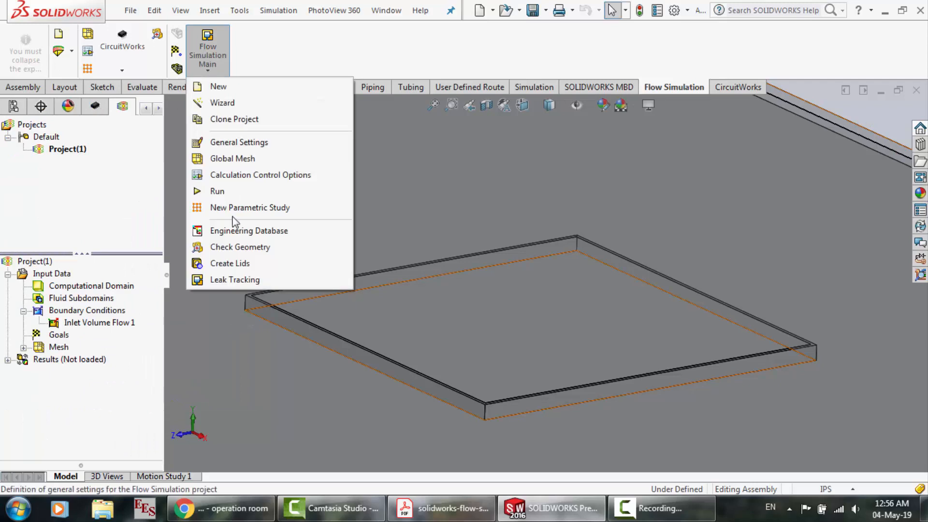
{"action": "left_click", "coordinate": [232, 269]}
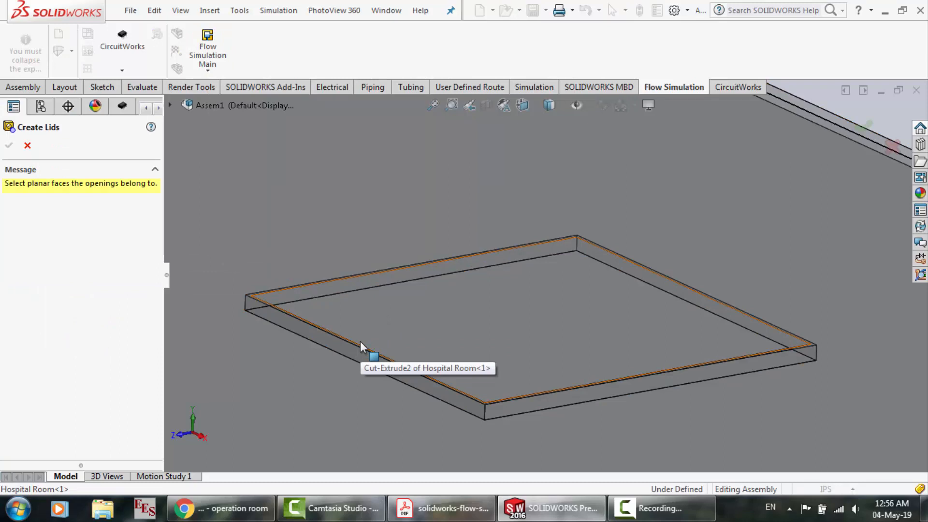
{"action": "scroll", "coordinate": [361, 341], "scroll_direction": "down", "scroll_amount": 4}
{"action": "left_click", "coordinate": [382, 321]}
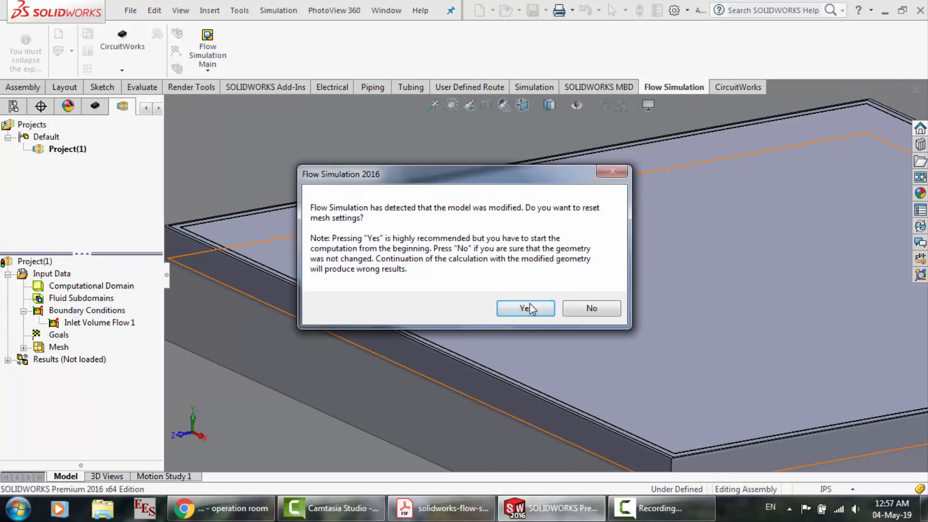
{"action": "left_click", "coordinate": [530, 308]}
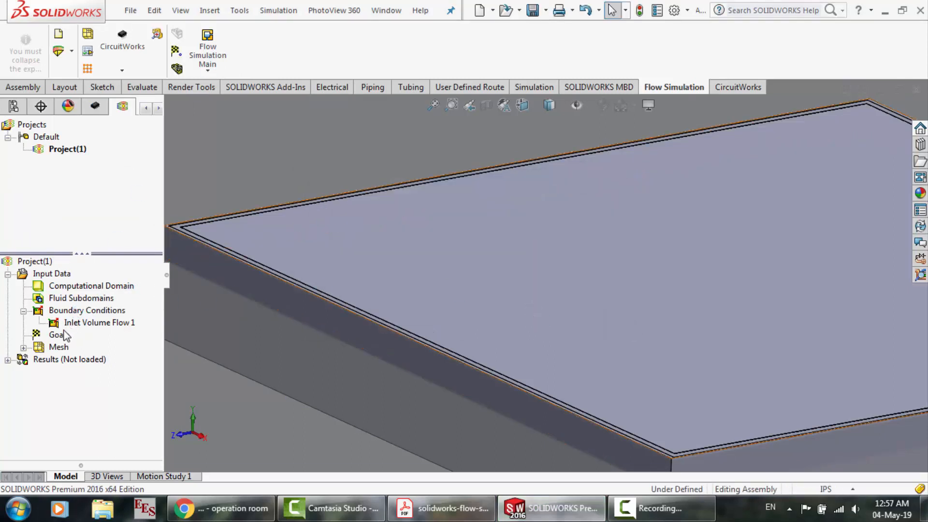
Insert a boundary condition and try to apply Inlet Mass Flow to the outer face of the new lid
{"action": "right_click", "coordinate": [67, 313]}
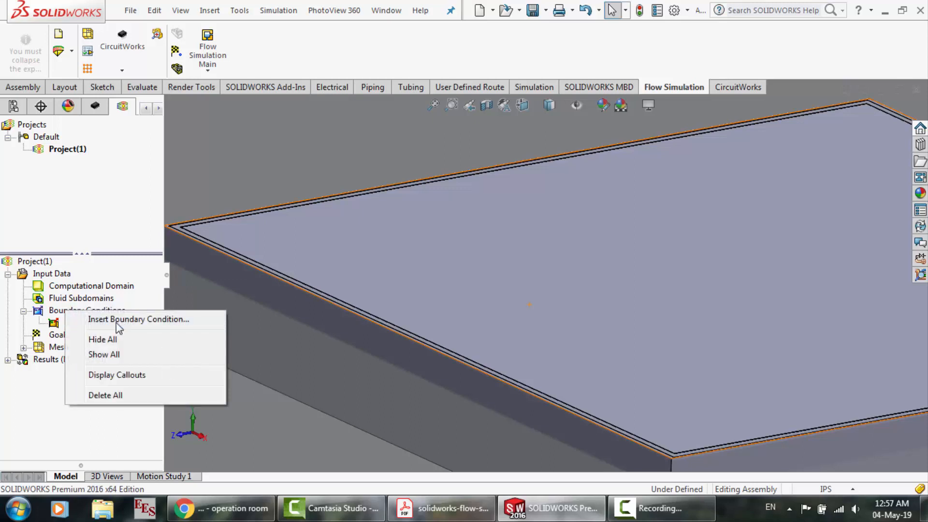
{"action": "left_click", "coordinate": [116, 321]}
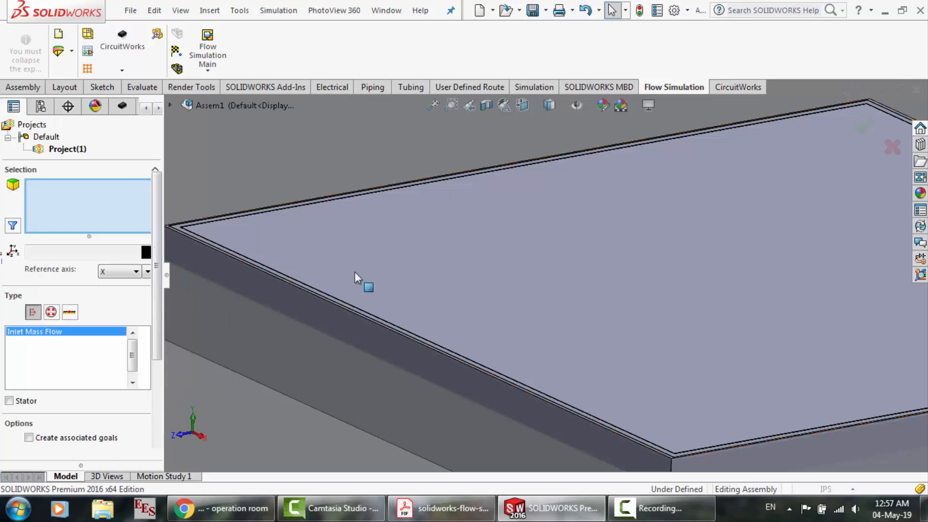
{"action": "left_click", "coordinate": [355, 272]}
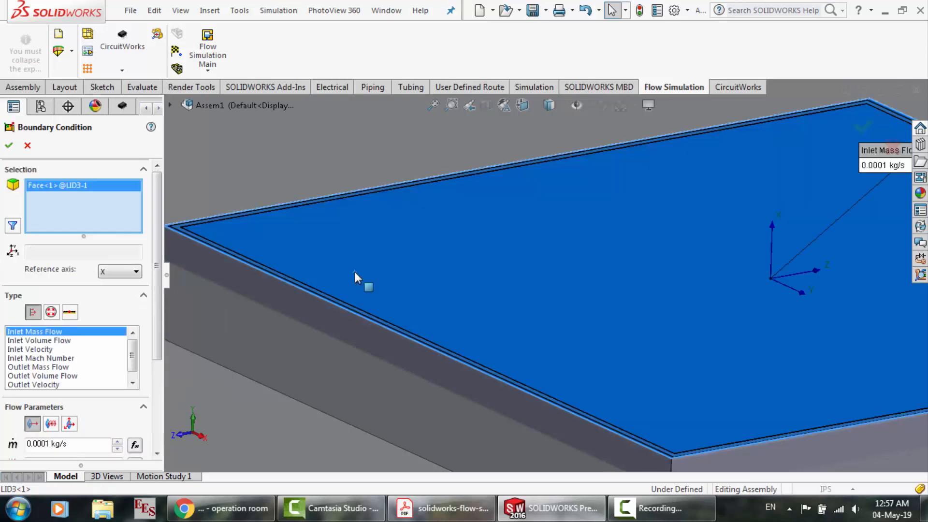
{"action": "left_click", "coordinate": [9, 145]}
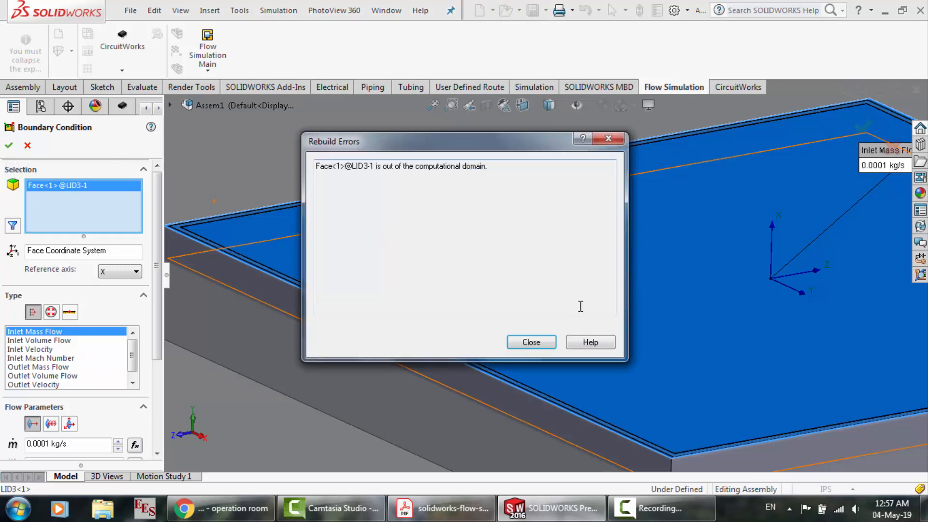
{"action": "left_click", "coordinate": [542, 345]}
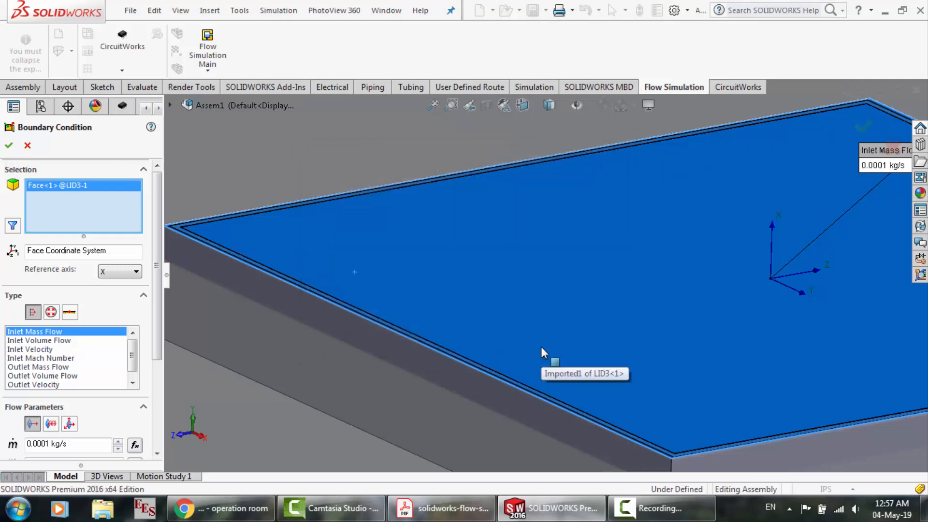
Replace the small lid's outer face with its inner face through Select Other and apply the inlet mass flow condition
{"action": "right_click", "coordinate": [541, 347]}
{"action": "left_click", "coordinate": [579, 153]}
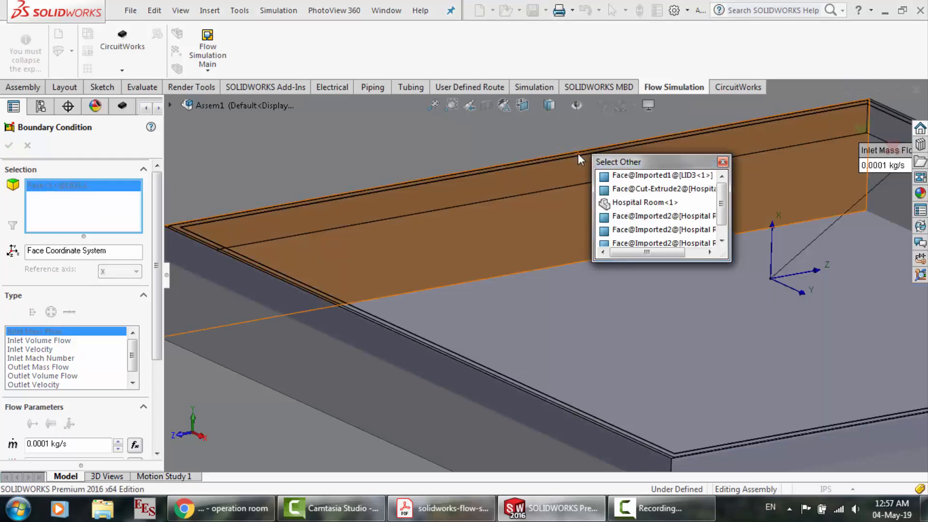
{"action": "left_click", "coordinate": [639, 179]}
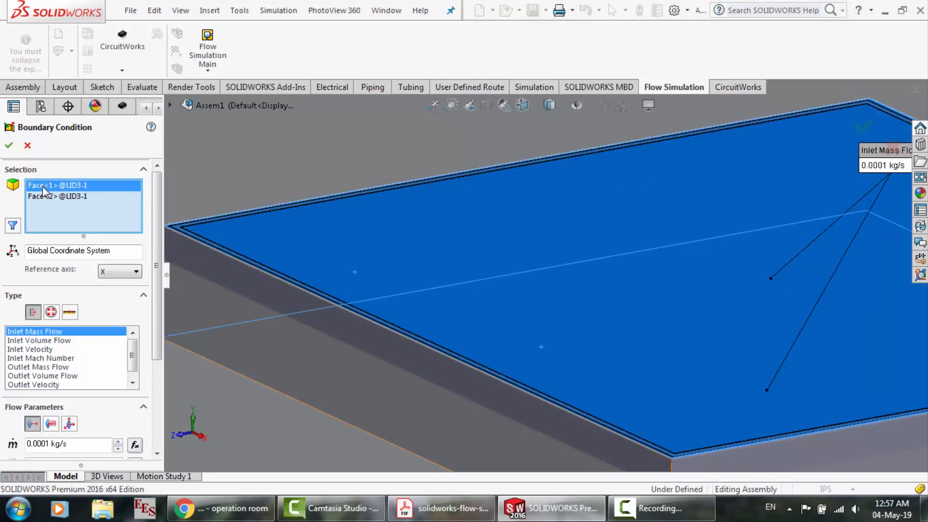
{"action": "key", "text": "Delete"}
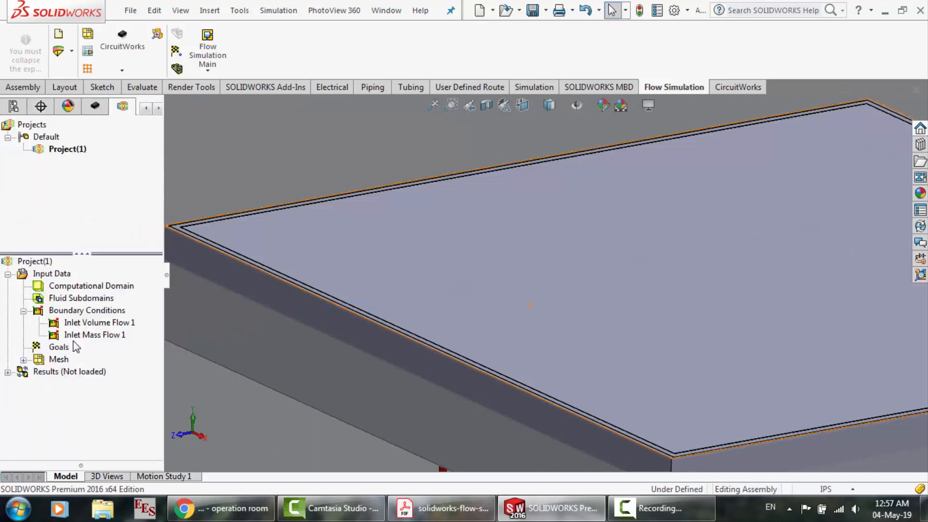
Edit the definition of the Inlet Mass Flow 1 condition and change its type to Outlet Volume Flow
{"action": "right_click", "coordinate": [71, 336]}
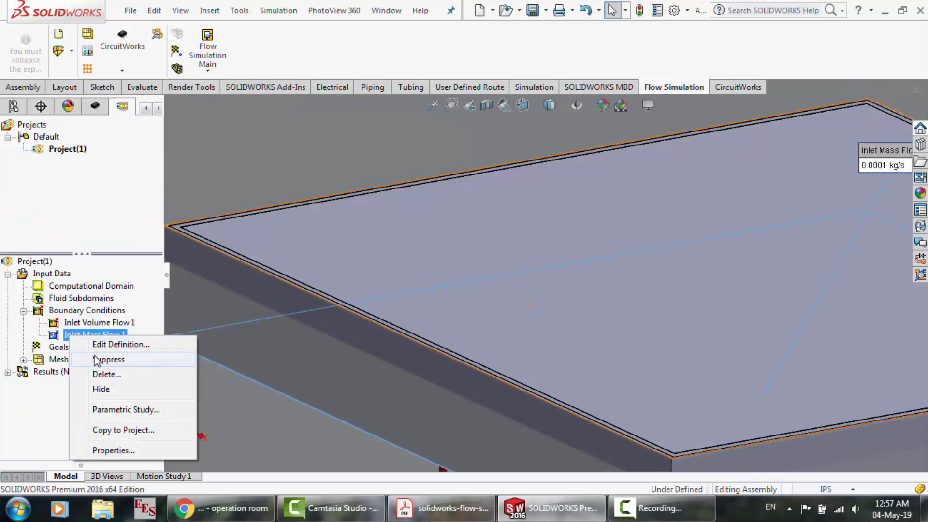
{"action": "left_click", "coordinate": [116, 344]}
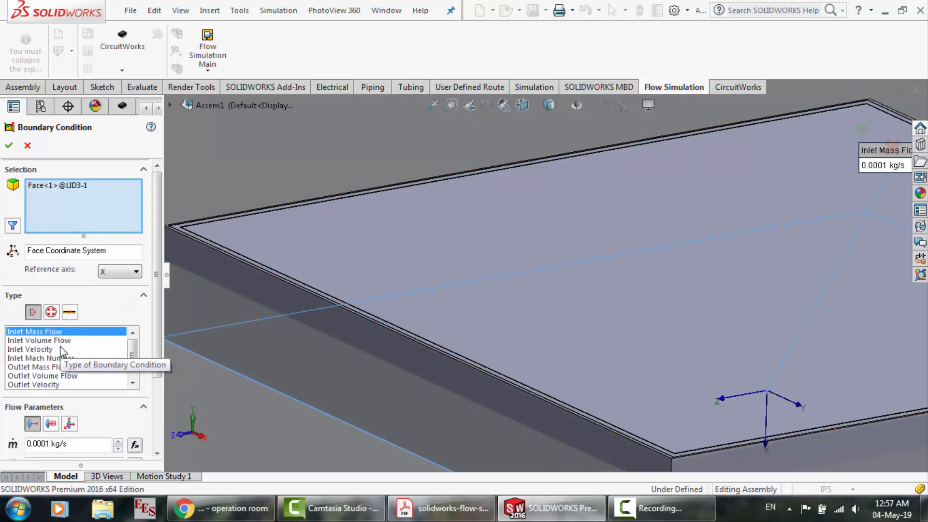
{"action": "left_click", "coordinate": [37, 375]}
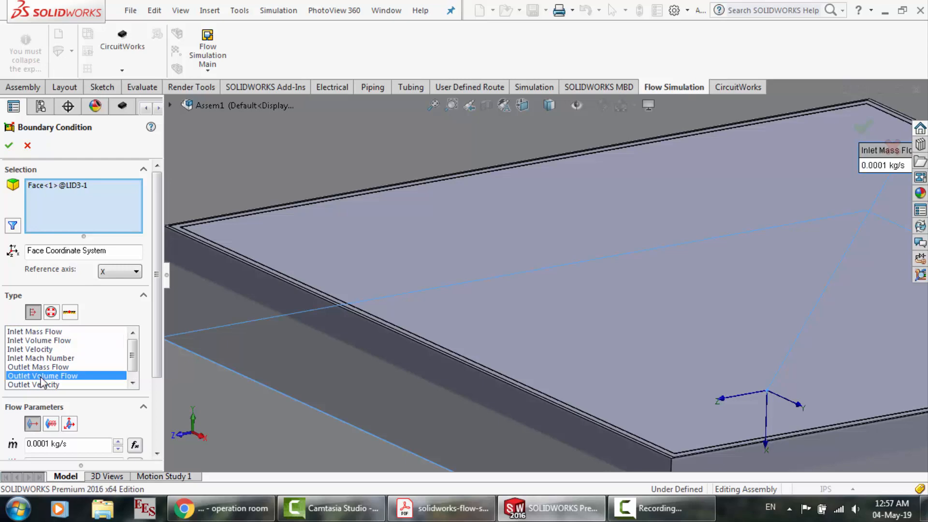
Switch to the PDF tutorial in Acrobat Reader and look up the parameters of the outlet volume flow condition
{"action": "left_click", "coordinate": [450, 518]}
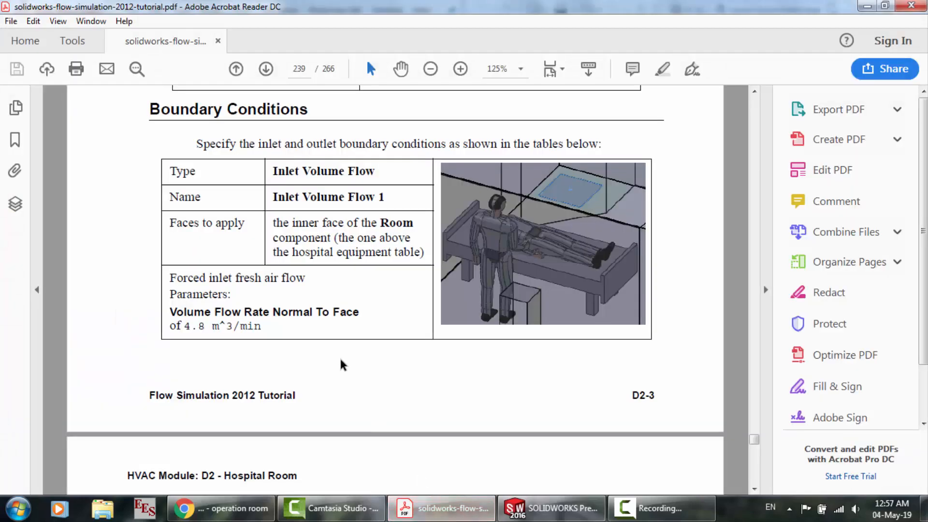
{"action": "scroll", "coordinate": [342, 364], "scroll_direction": "down", "scroll_amount": 5}
{"action": "scroll", "coordinate": [341, 363], "scroll_direction": "down", "scroll_amount": 1}
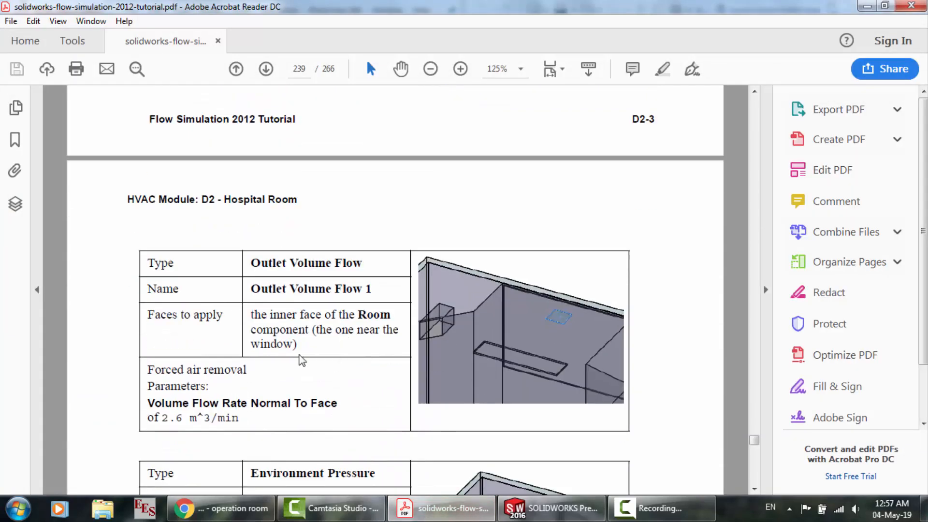
Return to SOLIDWORKS, set the outlet volume flow rate to 2.6 m^3/s, and apply the condition
{"action": "left_click", "coordinate": [551, 509]}
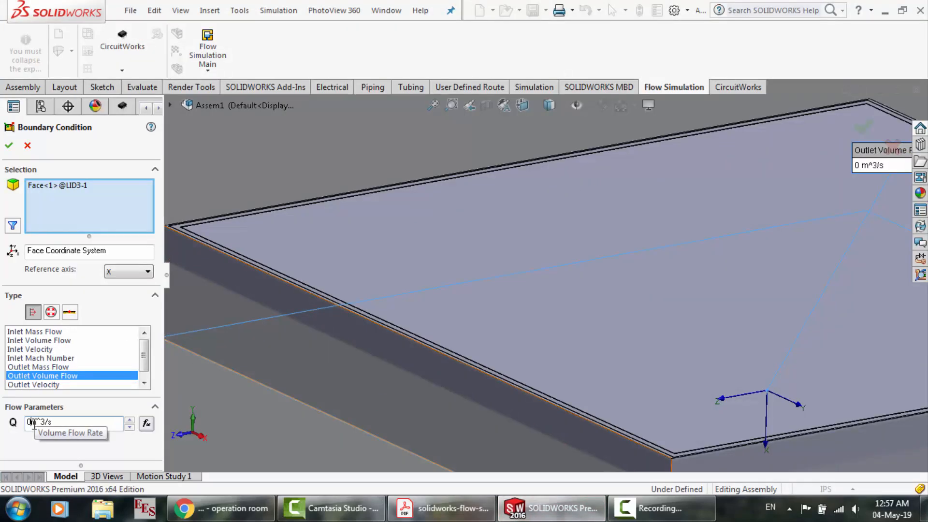
{"action": "type", "text": ".5"}
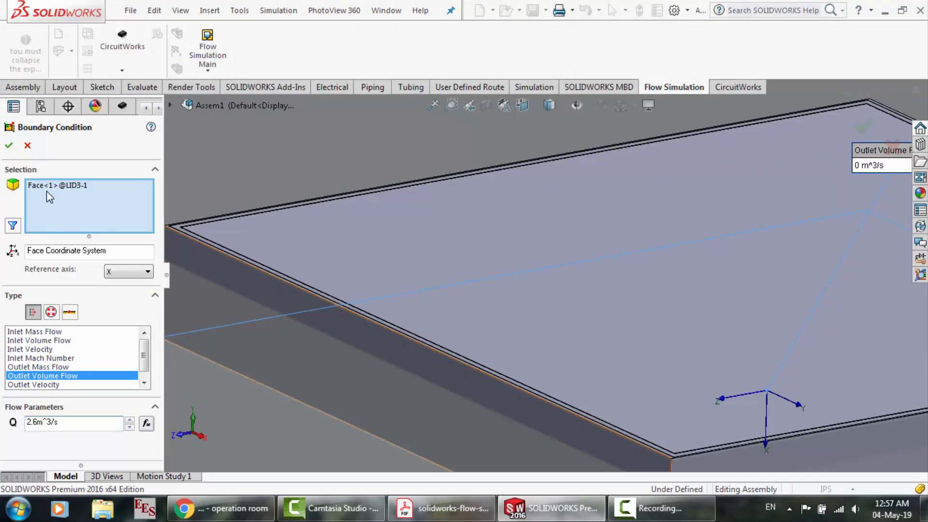
{"action": "left_click", "coordinate": [10, 148]}
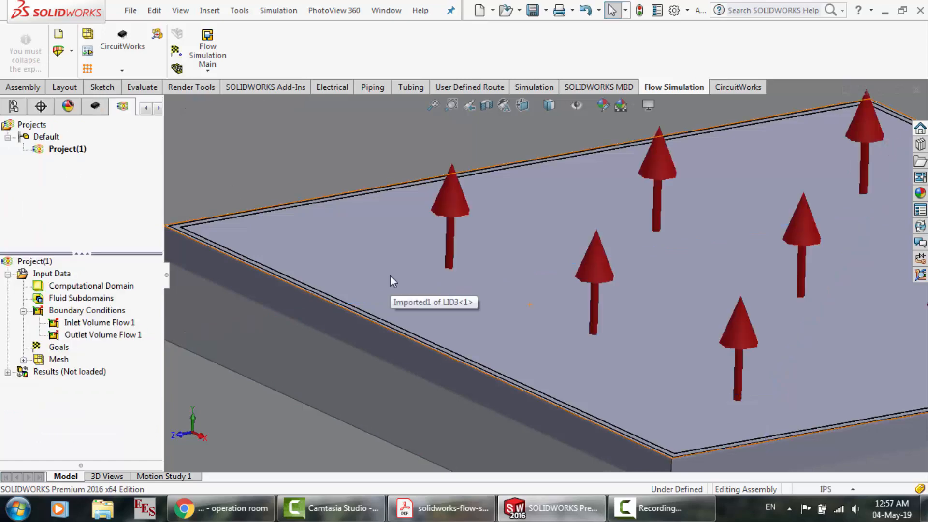
Inspect the outlet flow arrows on the small ceiling lid and the lid's corner
{"action": "left_click", "coordinate": [390, 276]}
{"action": "scroll", "coordinate": [367, 187], "scroll_direction": "up", "scroll_amount": 5}
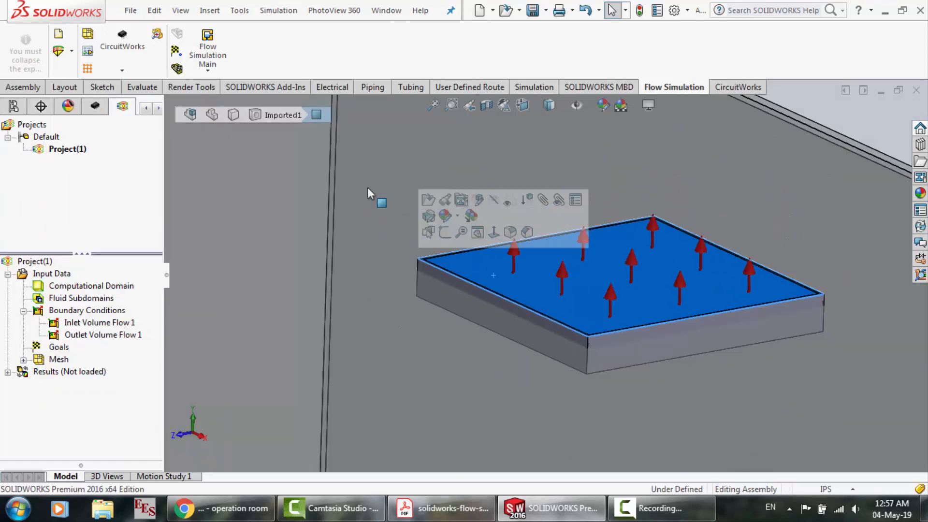
{"action": "scroll", "coordinate": [725, 231], "scroll_direction": "up", "scroll_amount": 3}
{"action": "scroll", "coordinate": [631, 272], "scroll_direction": "down", "scroll_amount": 6}
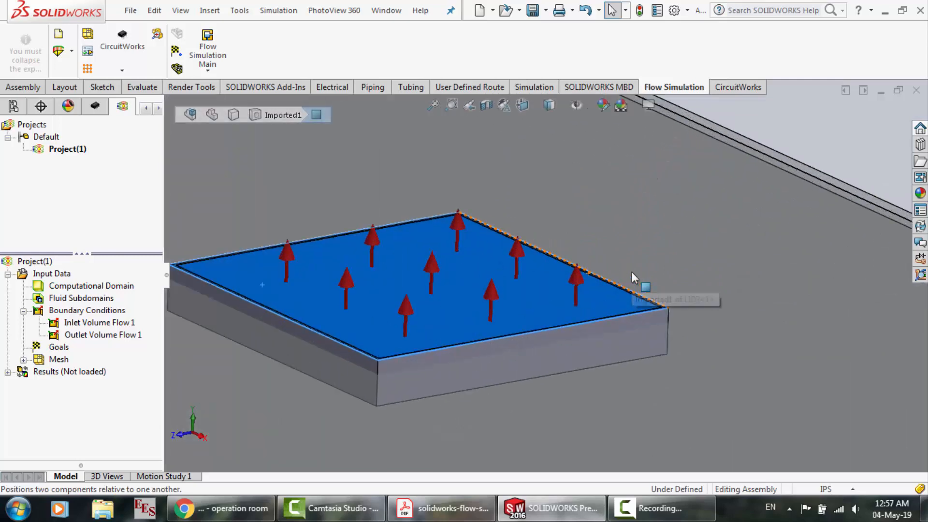
{"action": "scroll", "coordinate": [639, 324], "scroll_direction": "down", "scroll_amount": 5}
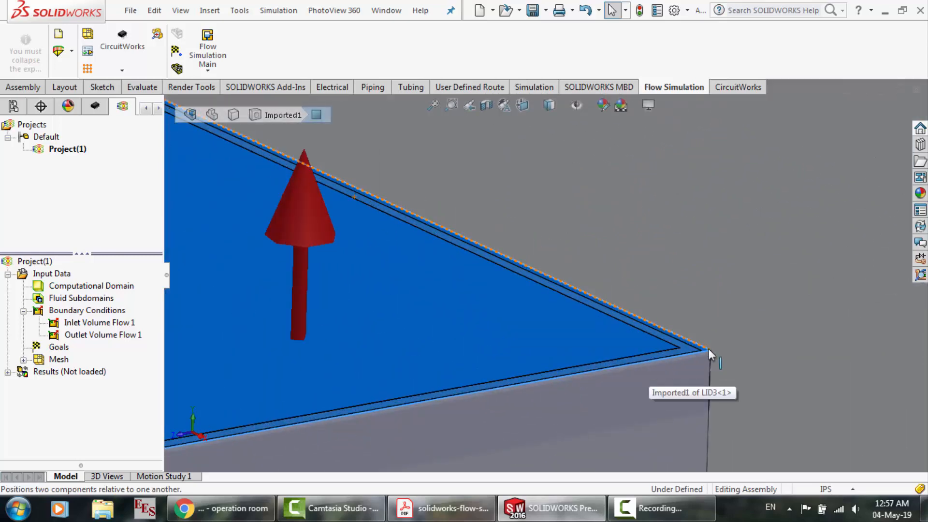
Inspect the corners and rim of the small ceiling outlet lid up close
{"action": "scroll", "coordinate": [596, 328], "scroll_direction": "down", "scroll_amount": 3}
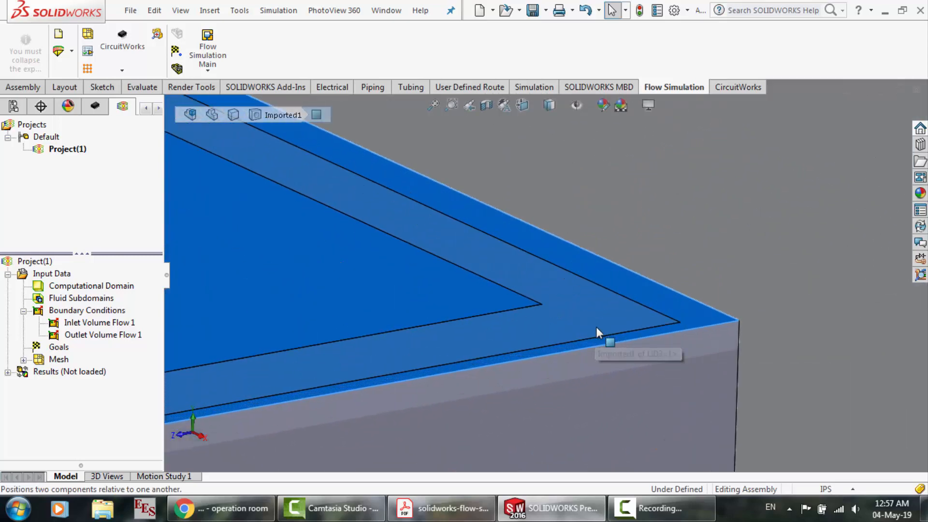
{"action": "left_click", "coordinate": [708, 369]}
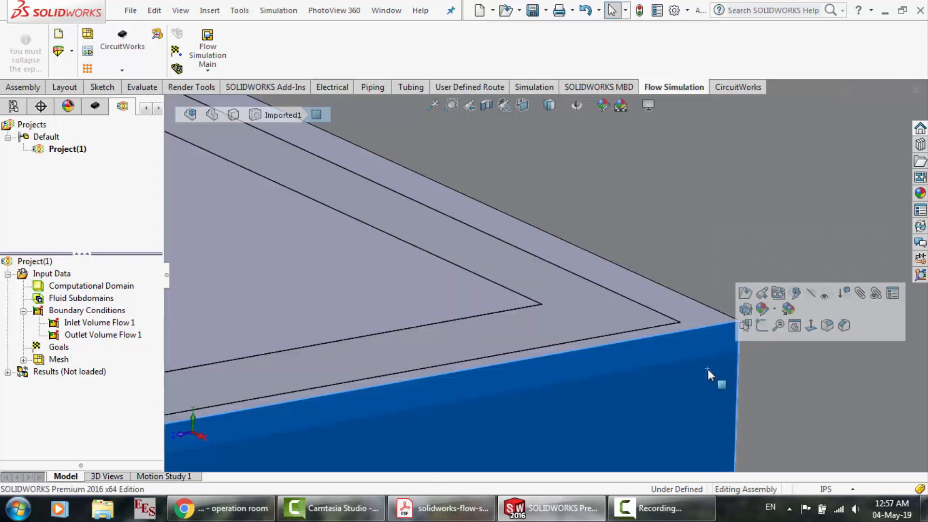
{"action": "left_click", "coordinate": [677, 311]}
{"action": "scroll", "coordinate": [537, 292], "scroll_direction": "up", "scroll_amount": 6}
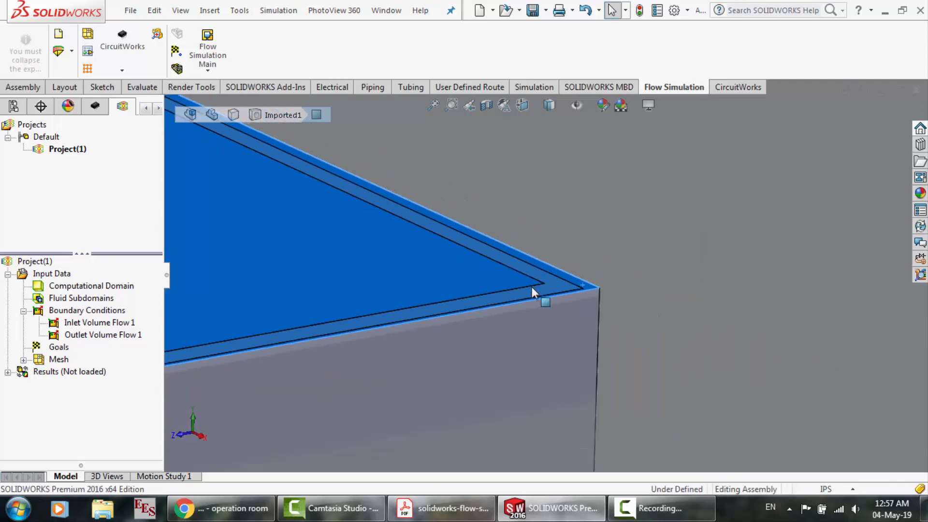
{"action": "scroll", "coordinate": [242, 311], "scroll_direction": "down", "scroll_amount": 5}
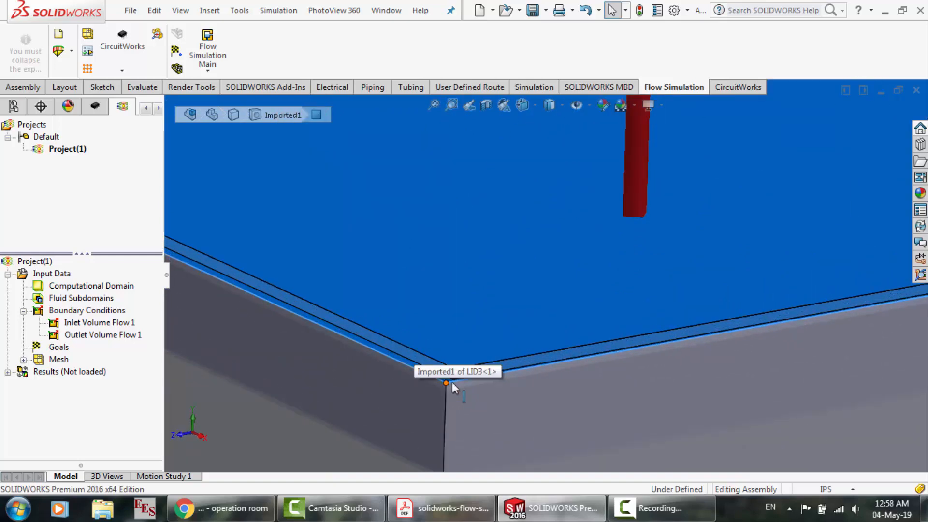
{"action": "scroll", "coordinate": [575, 364], "scroll_direction": "up", "scroll_amount": 2}
{"action": "scroll", "coordinate": [574, 364], "scroll_direction": "up", "scroll_amount": 3}
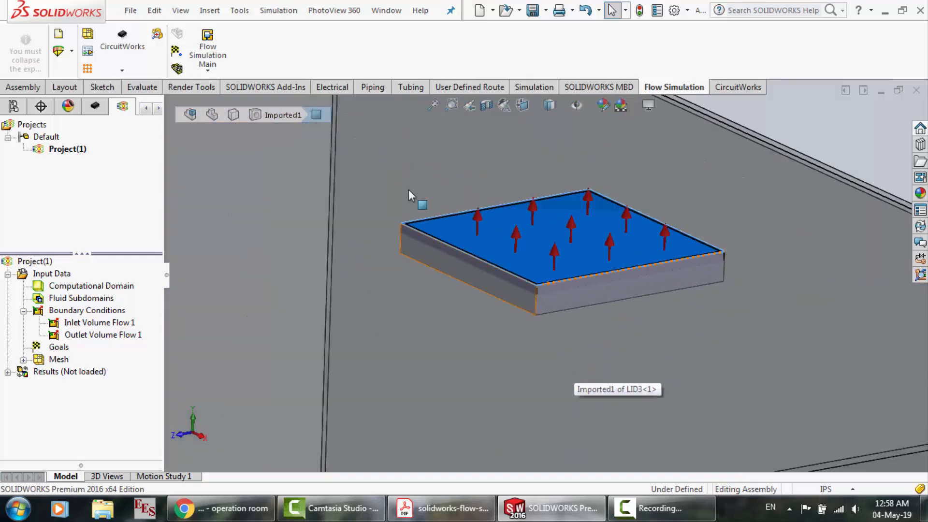
{"action": "scroll", "coordinate": [408, 194], "scroll_direction": "down", "scroll_amount": 4}
{"action": "scroll", "coordinate": [467, 294], "scroll_direction": "down", "scroll_amount": 4}
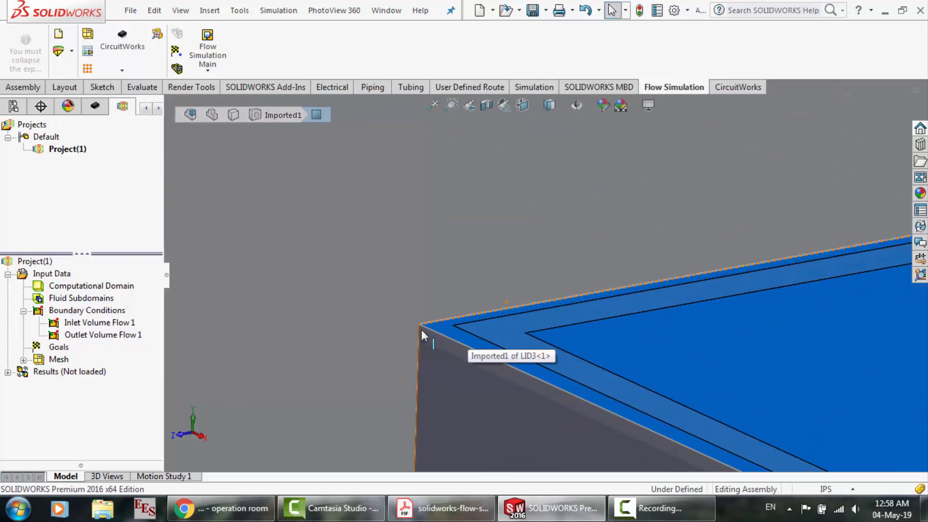
{"action": "scroll", "coordinate": [421, 330], "scroll_direction": "up", "scroll_amount": 3}
{"action": "scroll", "coordinate": [291, 327], "scroll_direction": "up", "scroll_amount": 3}
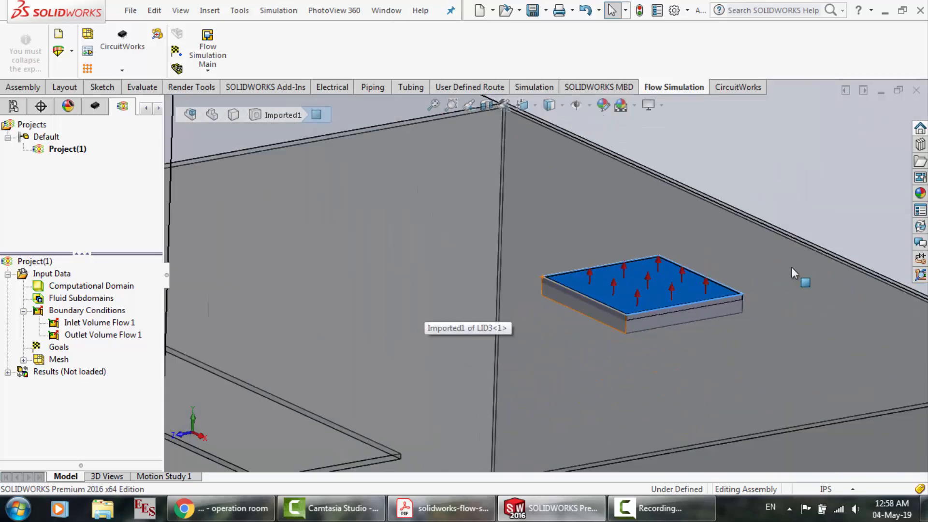
{"action": "scroll", "coordinate": [486, 351], "scroll_direction": "down", "scroll_amount": 3}
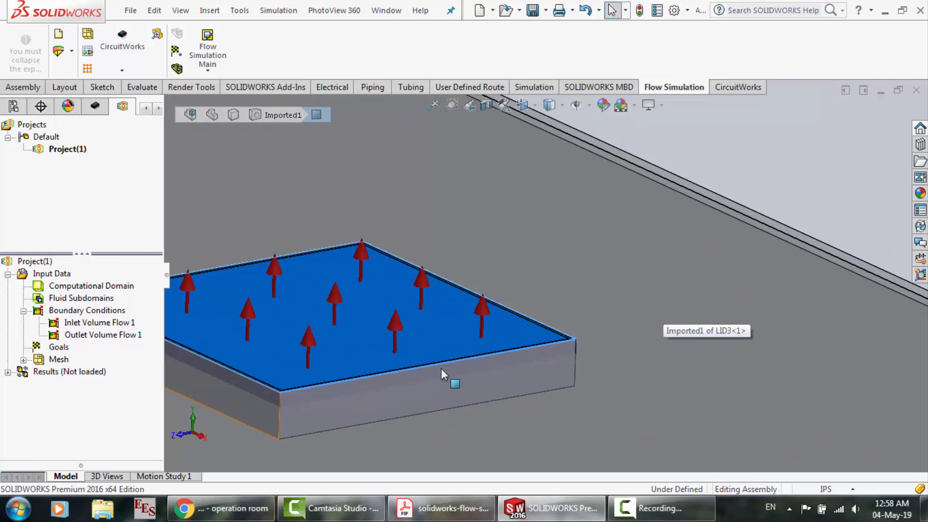
{"action": "scroll", "coordinate": [441, 368], "scroll_direction": "up", "scroll_amount": 5}
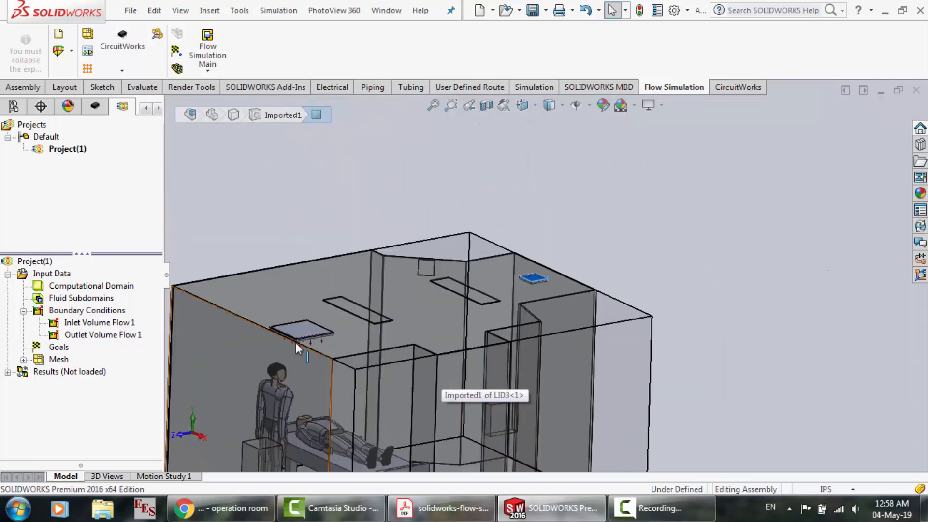
Examine the small square outline on the room's slanted wall, near the standing figure's head, in the assembly
{"action": "scroll", "coordinate": [520, 259], "scroll_direction": "down", "scroll_amount": 2}
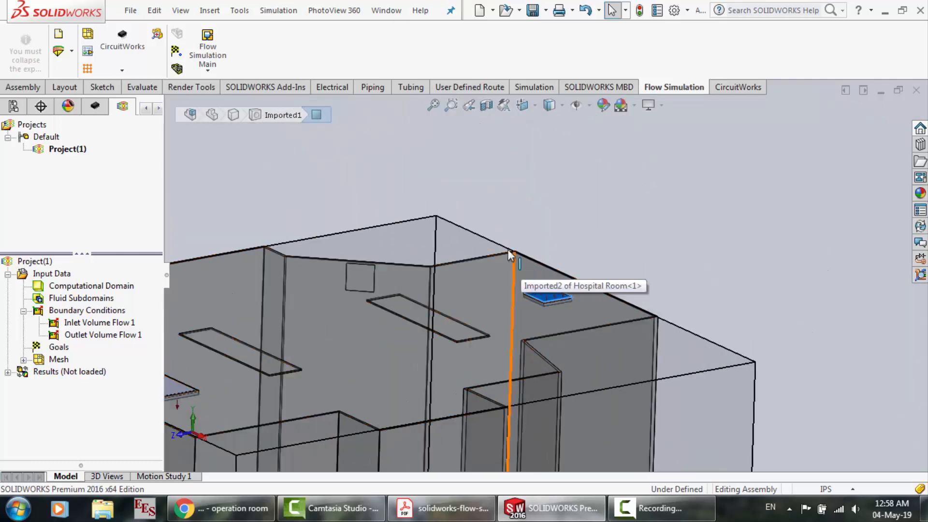
{"action": "right_click", "coordinate": [543, 215]}
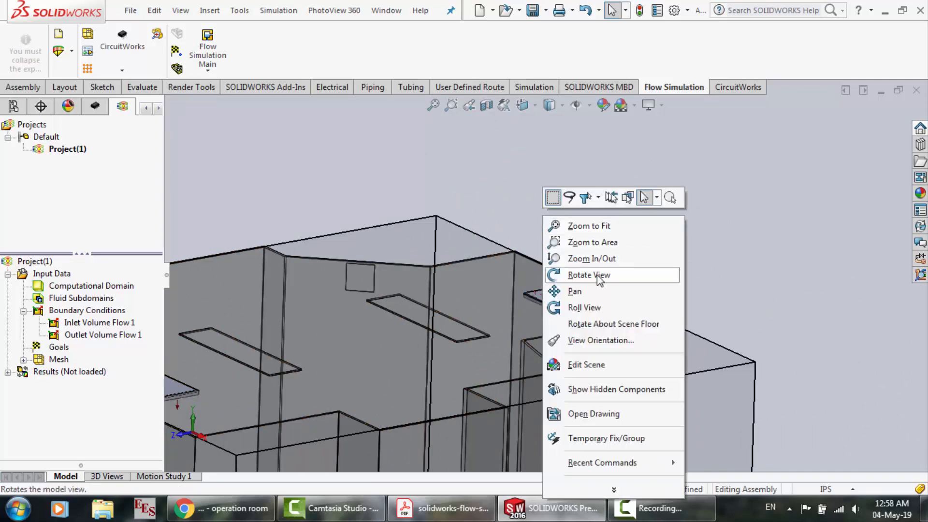
{"action": "left_click", "coordinate": [598, 273]}
{"action": "left_click_drag", "start_coordinate": [584, 263], "coordinate": [463, 312]}
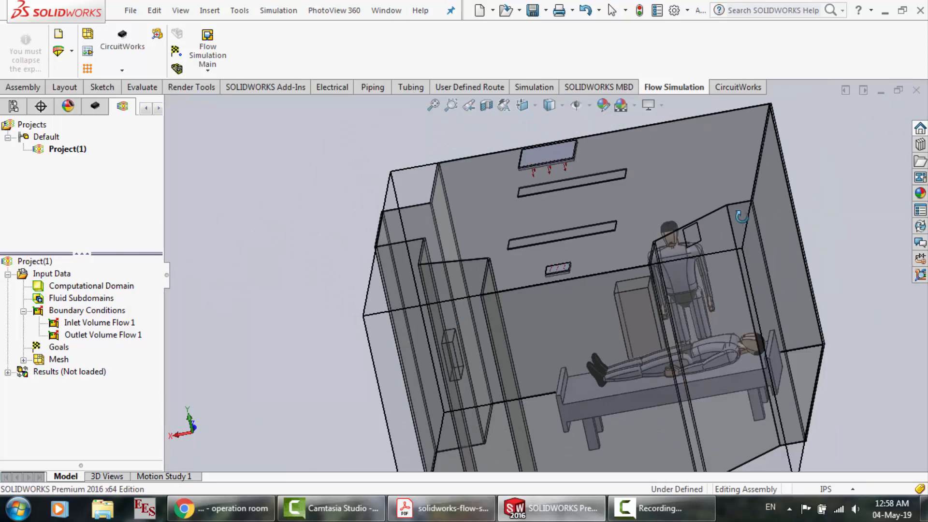
{"action": "scroll", "coordinate": [742, 216], "scroll_direction": "down", "scroll_amount": 5}
{"action": "scroll", "coordinate": [537, 278], "scroll_direction": "down", "scroll_amount": 6}
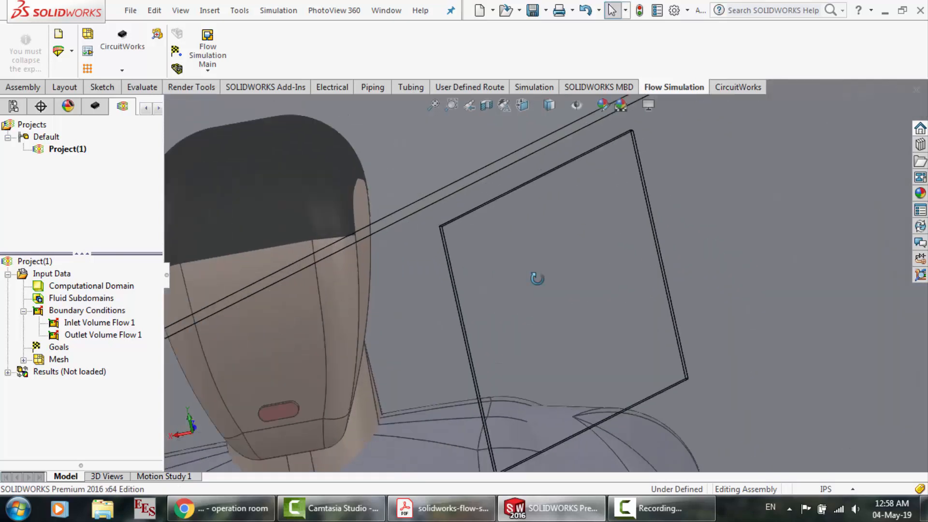
Switch to the Hospital Room.SLDPRT part and examine the square recess and its corner on the slanted wall
{"action": "left_click", "coordinate": [387, 10]}
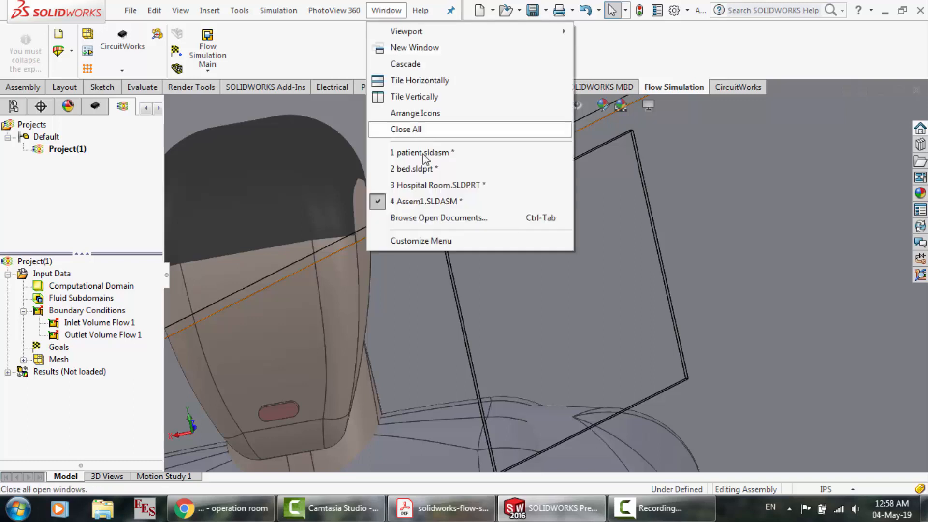
{"action": "left_click", "coordinate": [427, 186]}
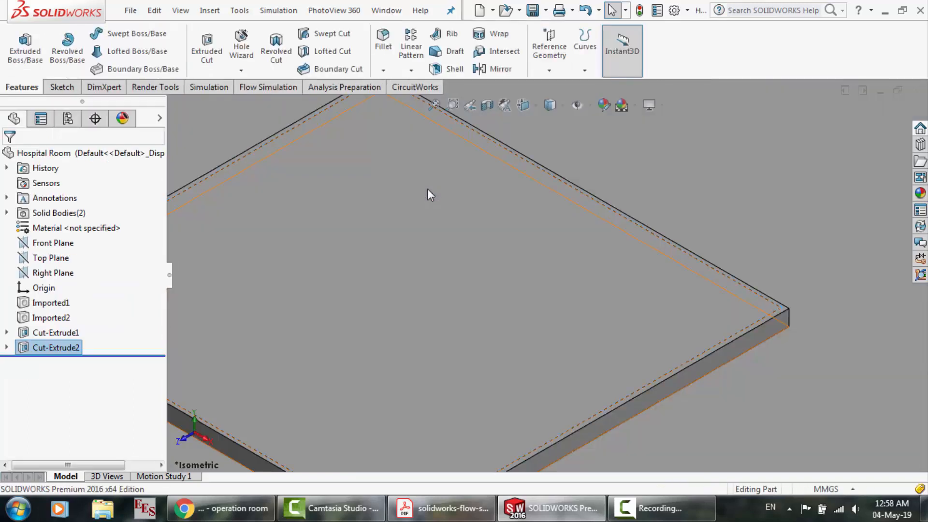
{"action": "left_click", "coordinate": [436, 268]}
{"action": "scroll", "coordinate": [435, 268], "scroll_direction": "up", "scroll_amount": 12}
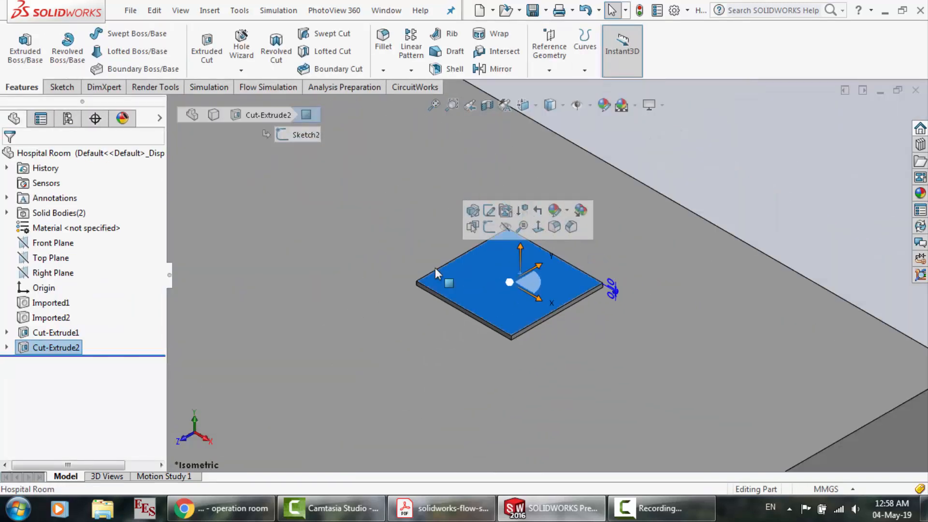
{"action": "left_click", "coordinate": [644, 256]}
{"action": "scroll", "coordinate": [644, 257], "scroll_direction": "up", "scroll_amount": 5}
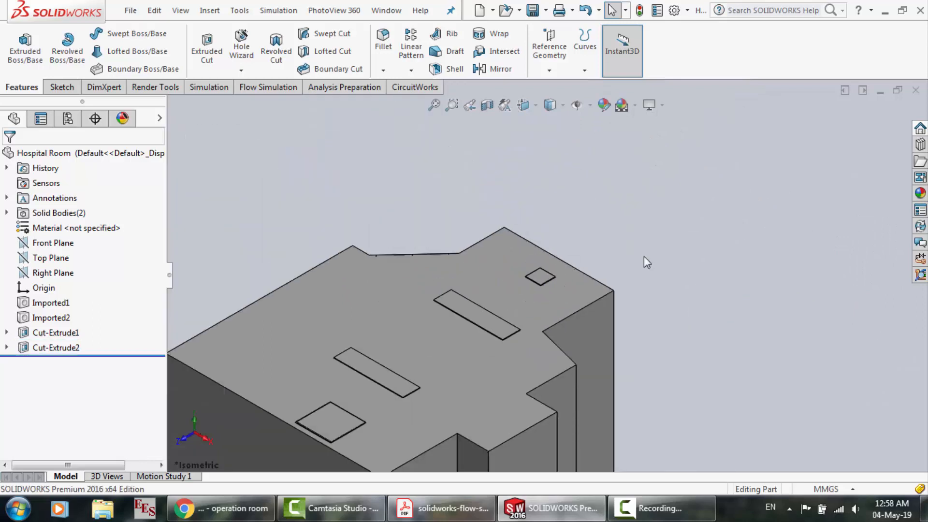
{"action": "right_click", "coordinate": [644, 257]}
{"action": "left_click", "coordinate": [697, 317]}
{"action": "left_click_drag", "start_coordinate": [692, 305], "coordinate": [546, 361]}
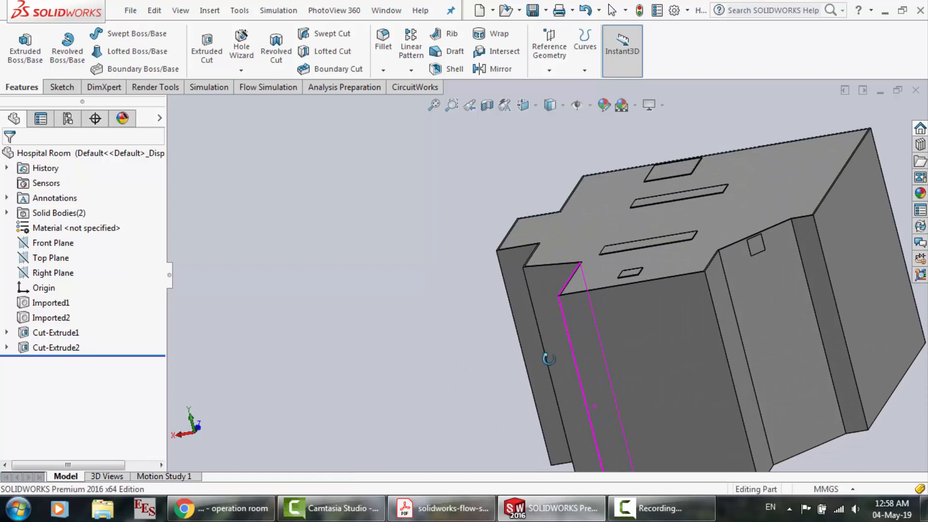
{"action": "scroll", "coordinate": [796, 258], "scroll_direction": "down", "scroll_amount": 15}
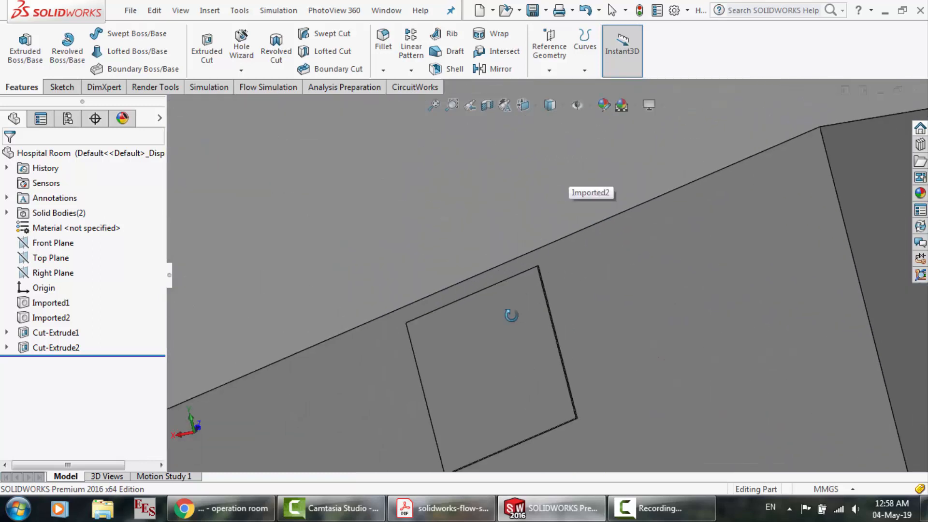
{"action": "scroll", "coordinate": [496, 339], "scroll_direction": "down", "scroll_amount": 8}
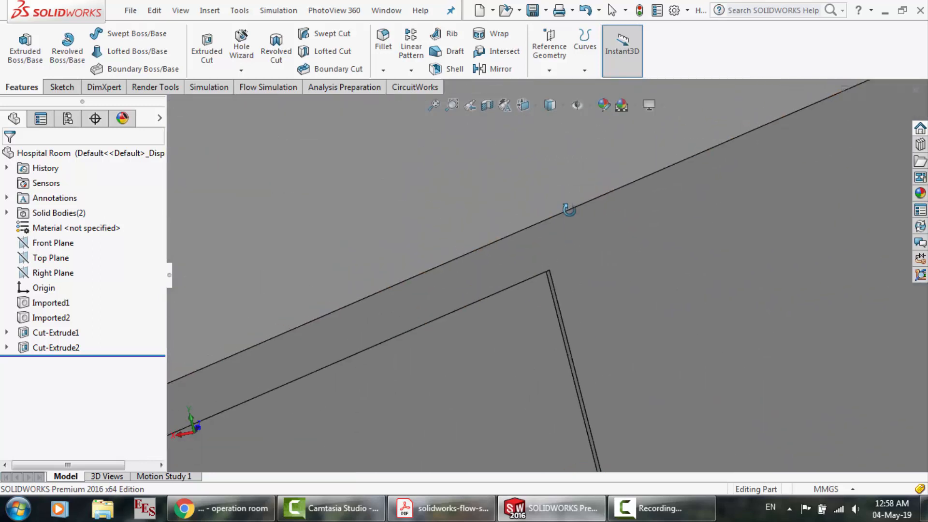
{"action": "left_click_drag", "start_coordinate": [541, 300], "coordinate": [570, 278]}
{"action": "scroll", "coordinate": [565, 263], "scroll_direction": "up", "scroll_amount": 8}
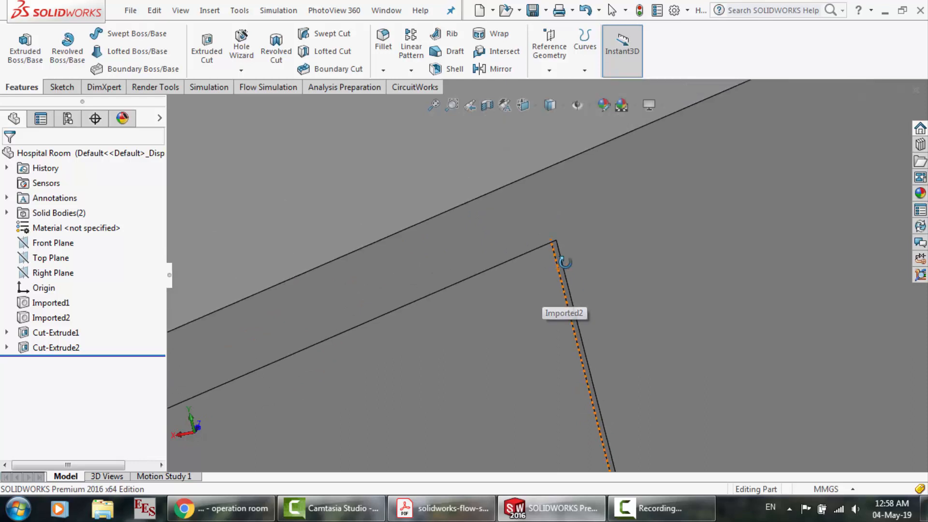
{"action": "scroll", "coordinate": [362, 383], "scroll_direction": "down", "scroll_amount": 3}
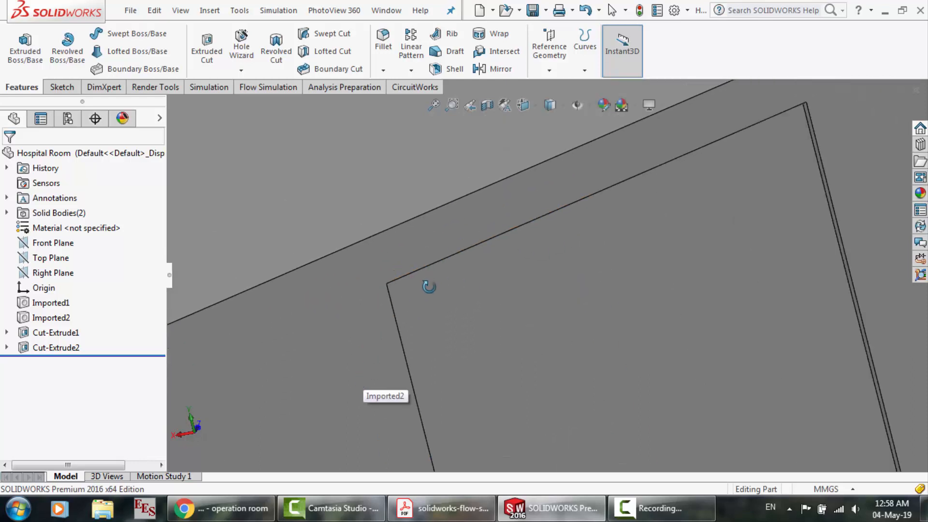
{"action": "left_click", "coordinate": [385, 11]}
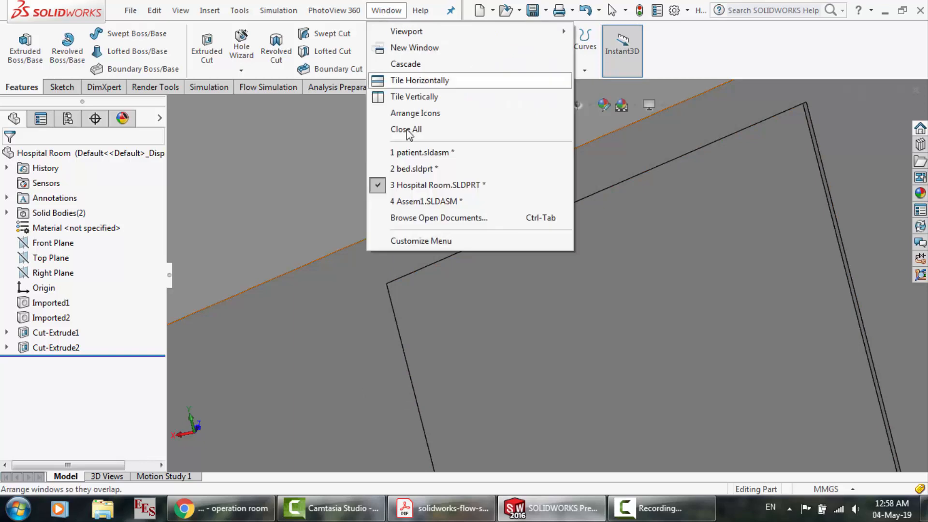
{"action": "left_click", "coordinate": [413, 202]}
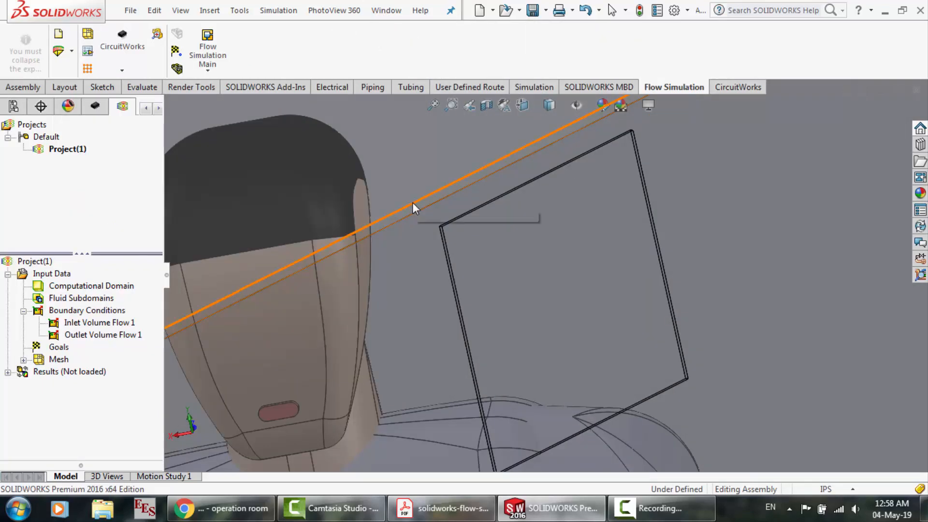
{"action": "left_click", "coordinate": [208, 53]}
{"action": "left_click", "coordinate": [230, 264]}
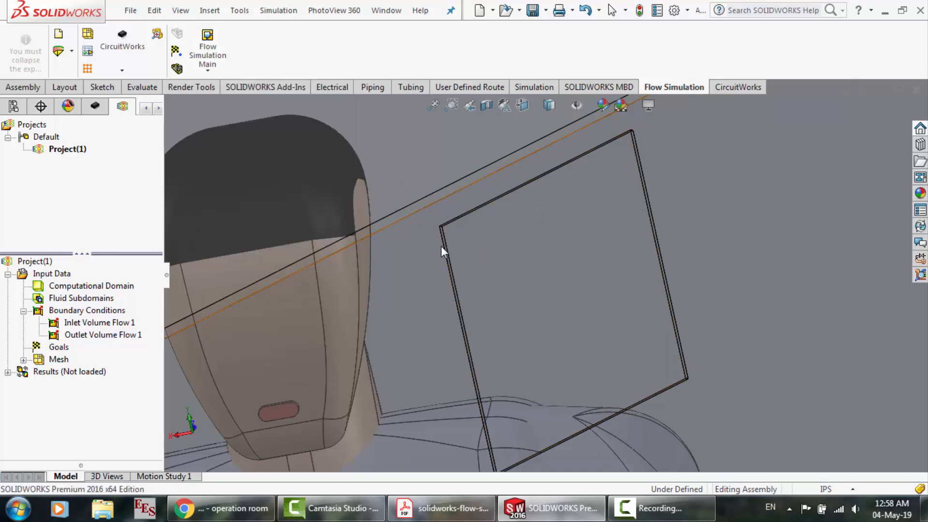
{"action": "scroll", "coordinate": [639, 150], "scroll_direction": "down", "scroll_amount": 5}
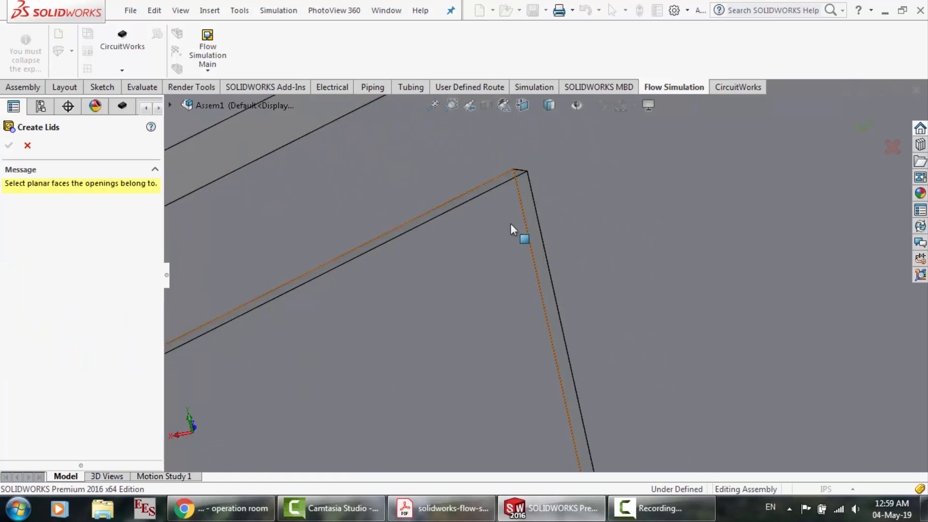
{"action": "key", "text": "Escape"}
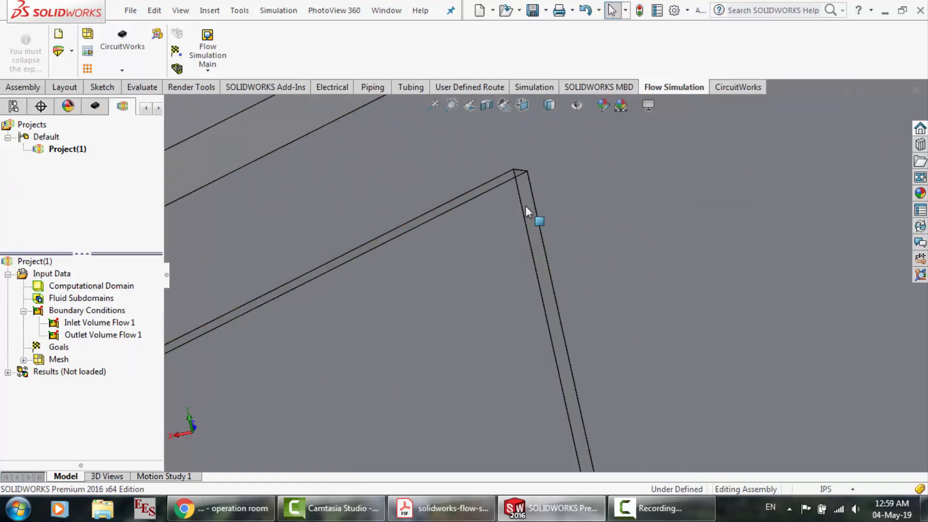
{"action": "left_click", "coordinate": [386, 11]}
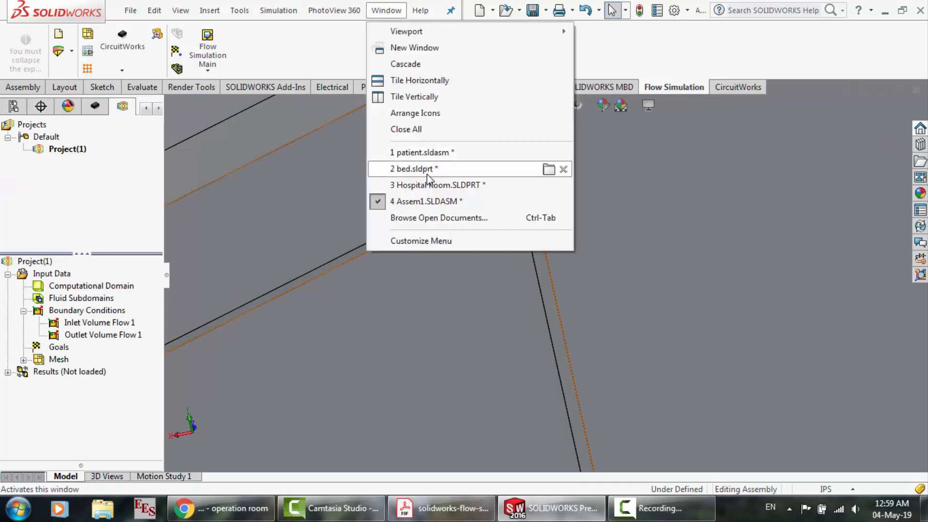
{"action": "left_click", "coordinate": [425, 188]}
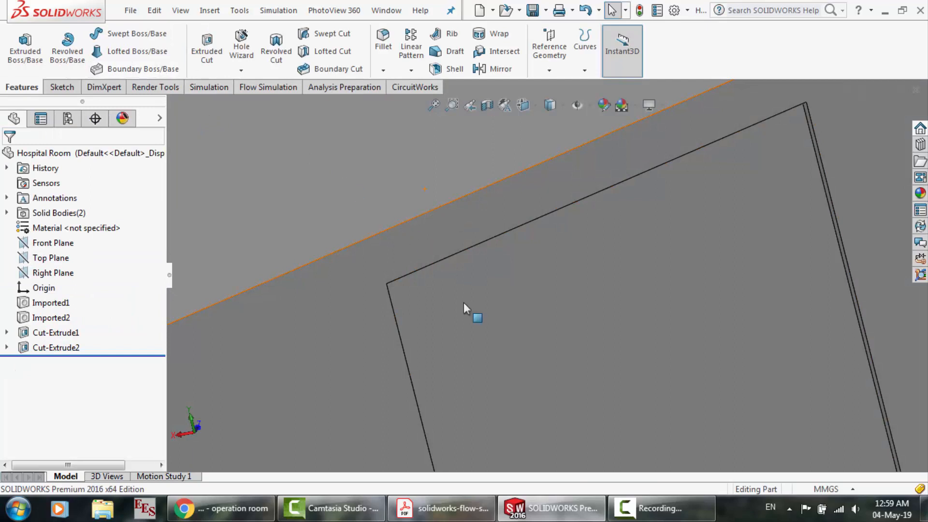
Start a sketch on the slanted wall's square recess face and draw a corner rectangle about 206 by 204 mm just inside its edges
{"action": "left_click", "coordinate": [464, 303]}
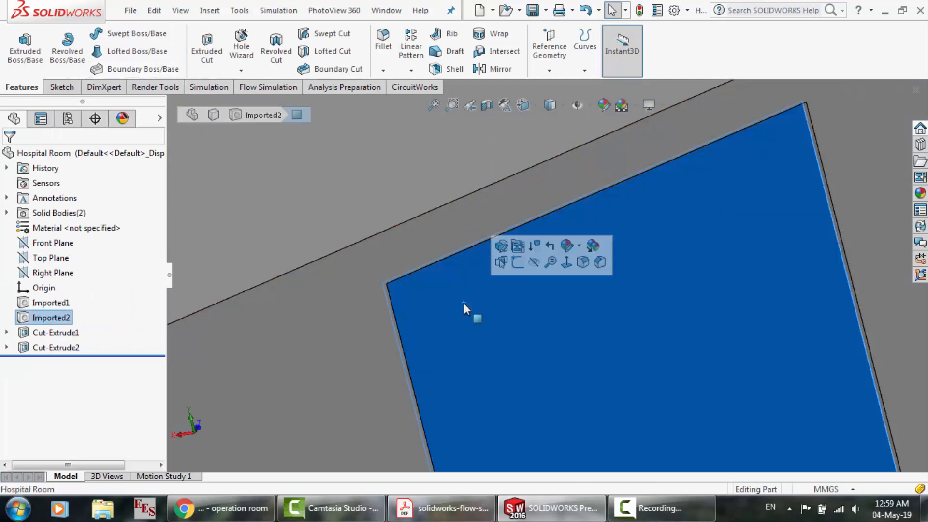
{"action": "left_click", "coordinate": [524, 266]}
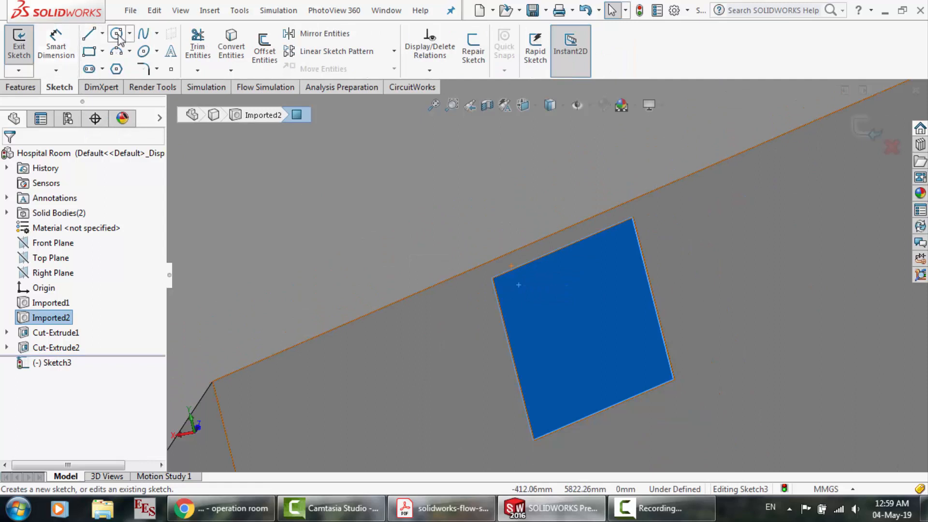
{"action": "left_click", "coordinate": [96, 51]}
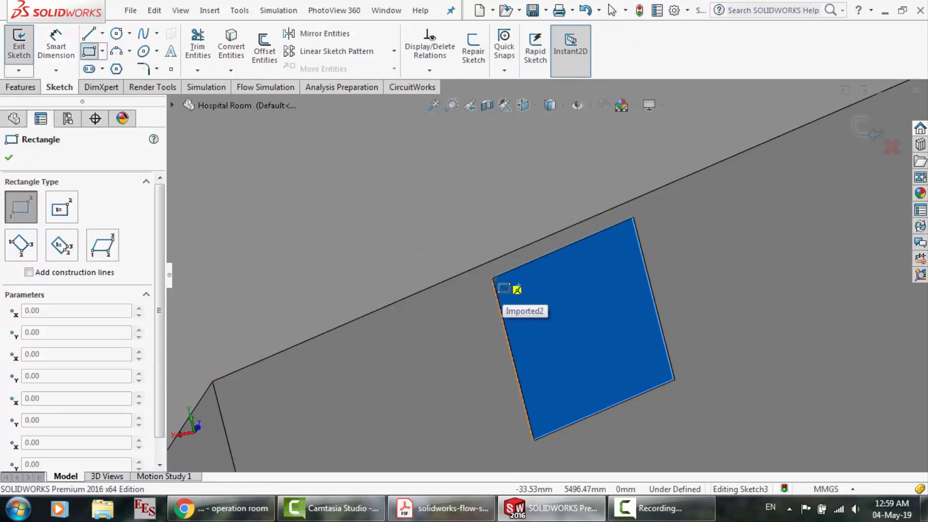
{"action": "scroll", "coordinate": [498, 281], "scroll_direction": "down", "scroll_amount": 3}
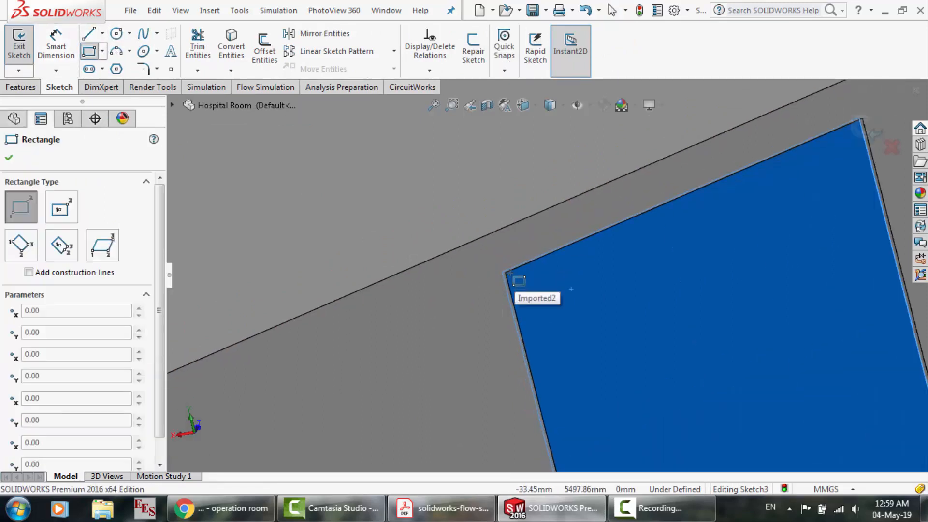
{"action": "scroll", "coordinate": [512, 274], "scroll_direction": "up", "scroll_amount": 3}
{"action": "left_click", "coordinate": [513, 275]}
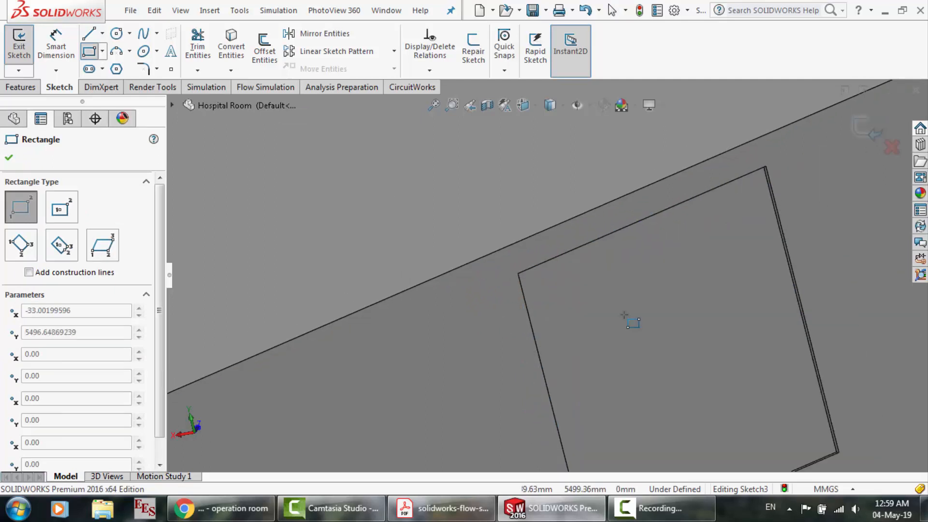
{"action": "scroll", "coordinate": [744, 394], "scroll_direction": "down", "scroll_amount": 3}
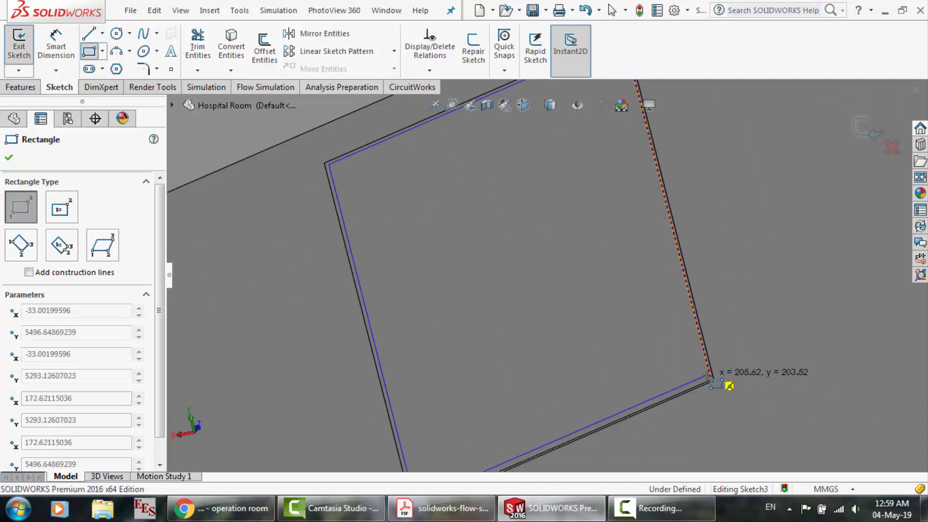
{"action": "left_click", "coordinate": [713, 379]}
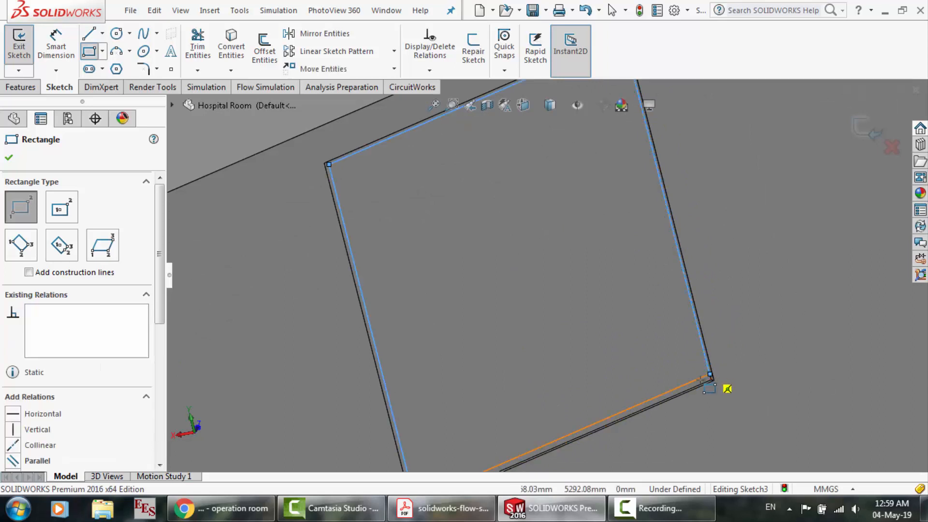
Replace the rectangle on the slanted wall's recess face with a corner rectangle about 202 by 202 mm, slightly farther inside the edges
{"action": "key", "text": "Escape"}
{"action": "left_click", "coordinate": [602, 296]}
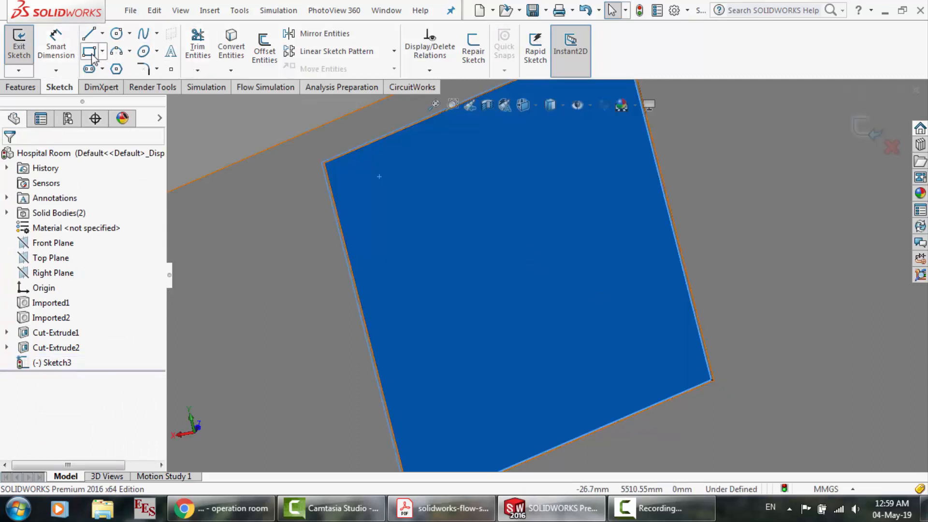
{"action": "left_click", "coordinate": [90, 54]}
{"action": "left_click", "coordinate": [330, 169]}
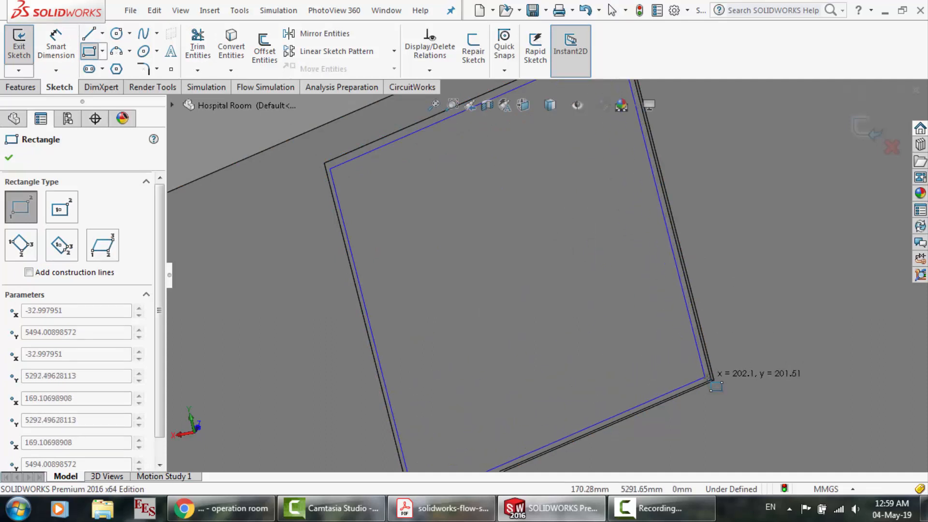
{"action": "left_click", "coordinate": [708, 376]}
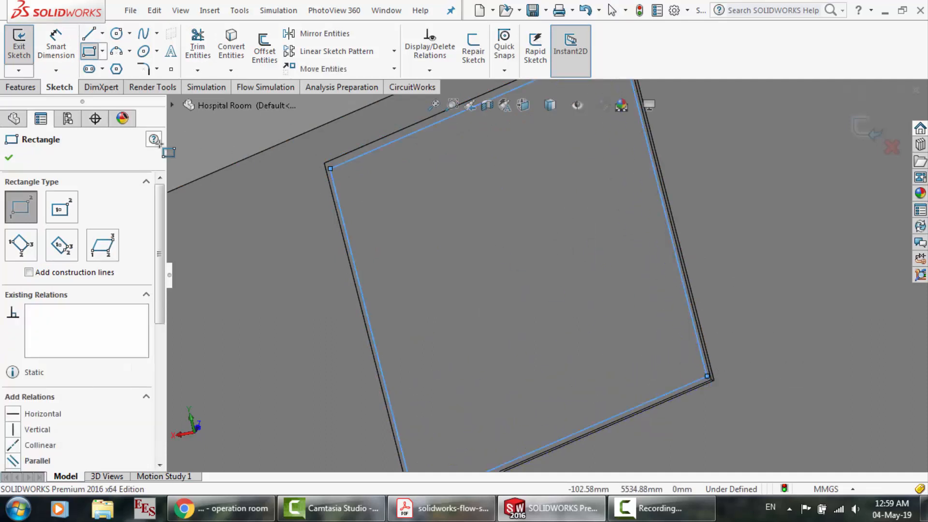
{"action": "left_click", "coordinate": [10, 158]}
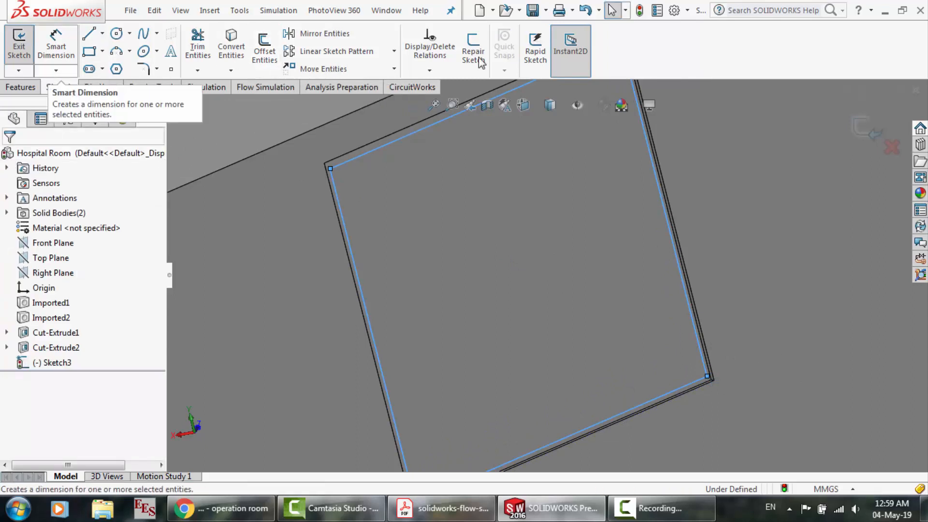
Exit the sketch and cut-extrude the rectangle into the slanted wall's recess with a blind depth of 0.10 mm
{"action": "left_click", "coordinate": [877, 140]}
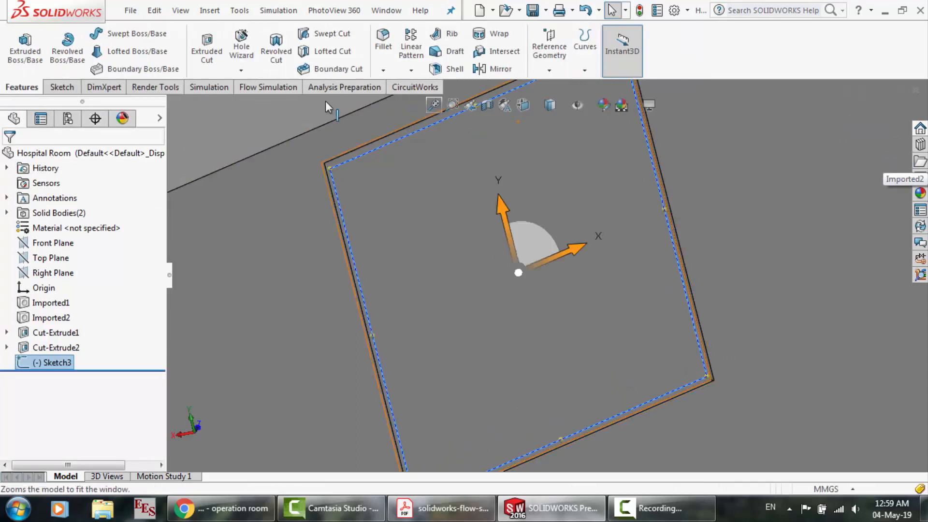
{"action": "left_click", "coordinate": [210, 51]}
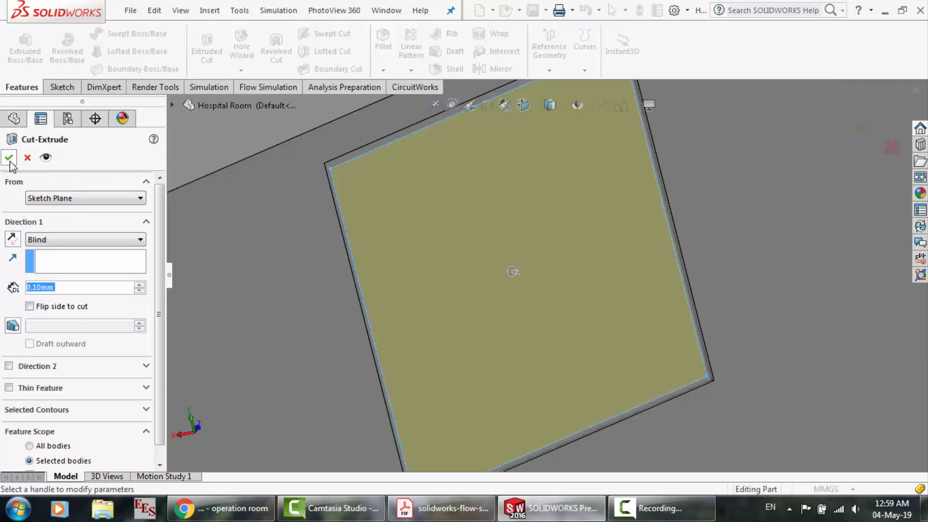
{"action": "left_click", "coordinate": [9, 159]}
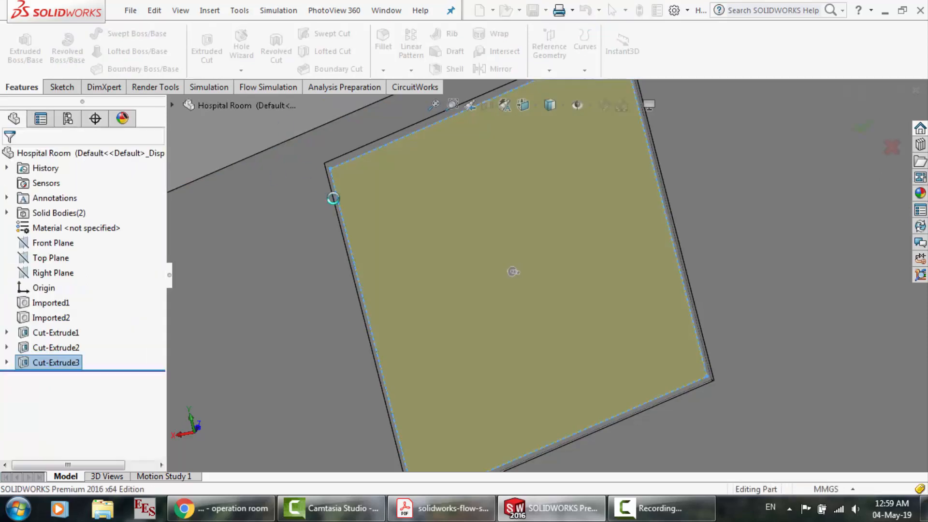
Switch to the Assem1.SLDASM assembly and rebuild it with the changed room part
{"action": "left_click", "coordinate": [387, 10]}
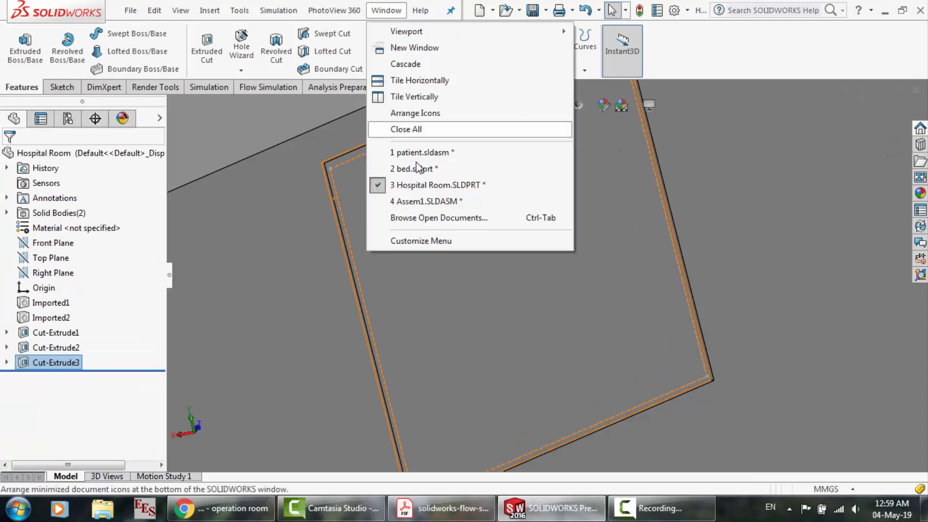
{"action": "left_click", "coordinate": [424, 200]}
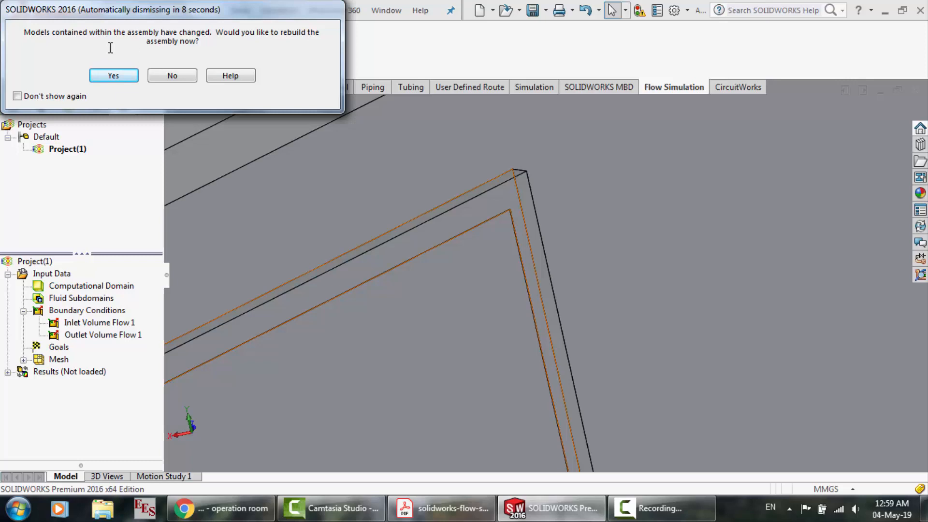
{"action": "left_click", "coordinate": [116, 76]}
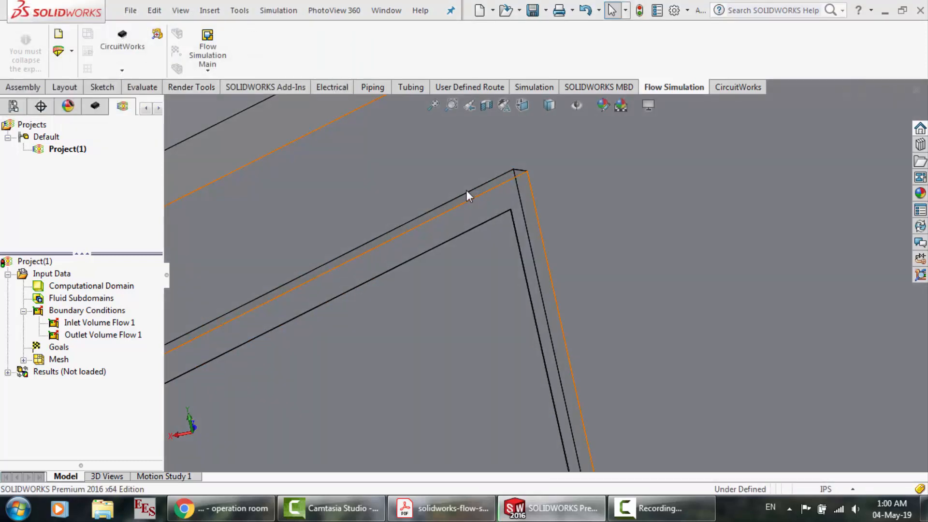
Examine the new cut and the narrow rim around the slanted wall's square recess in the assembly
{"action": "left_click", "coordinate": [528, 308]}
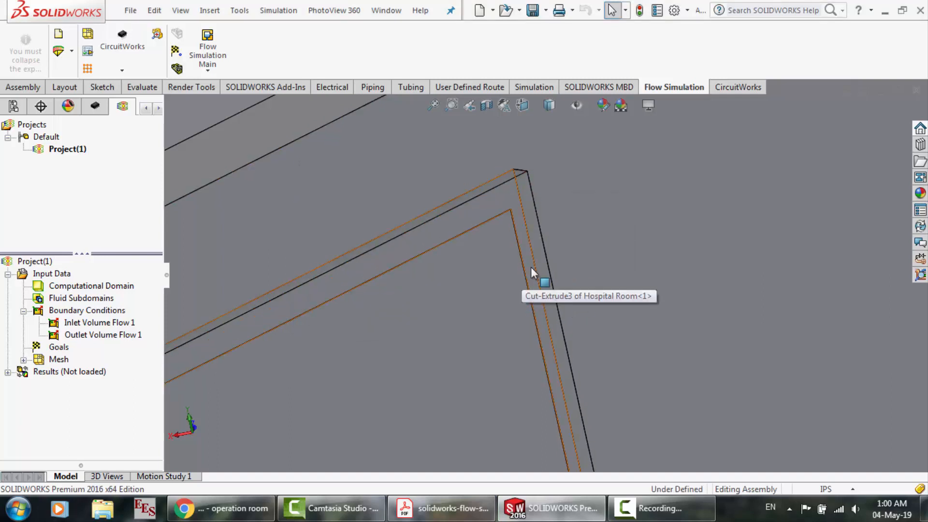
{"action": "right_click", "coordinate": [682, 228]}
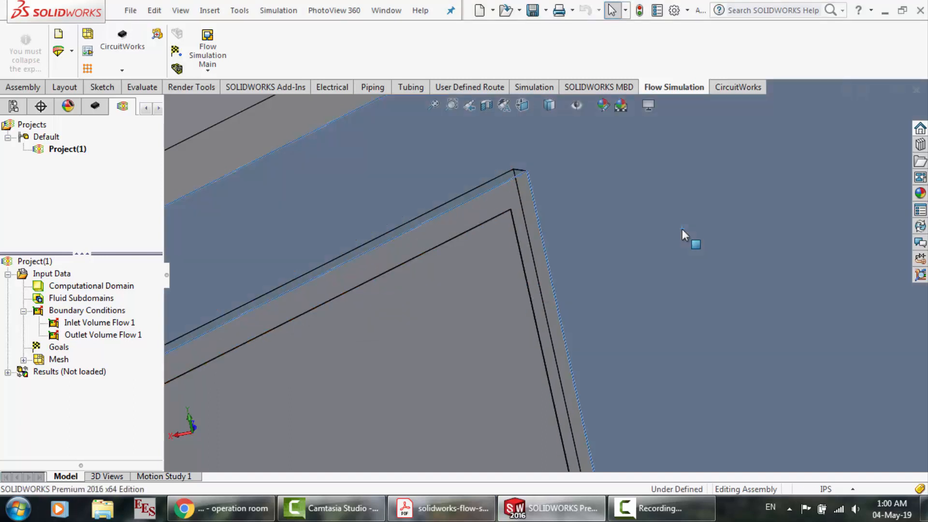
{"action": "left_click", "coordinate": [614, 218]}
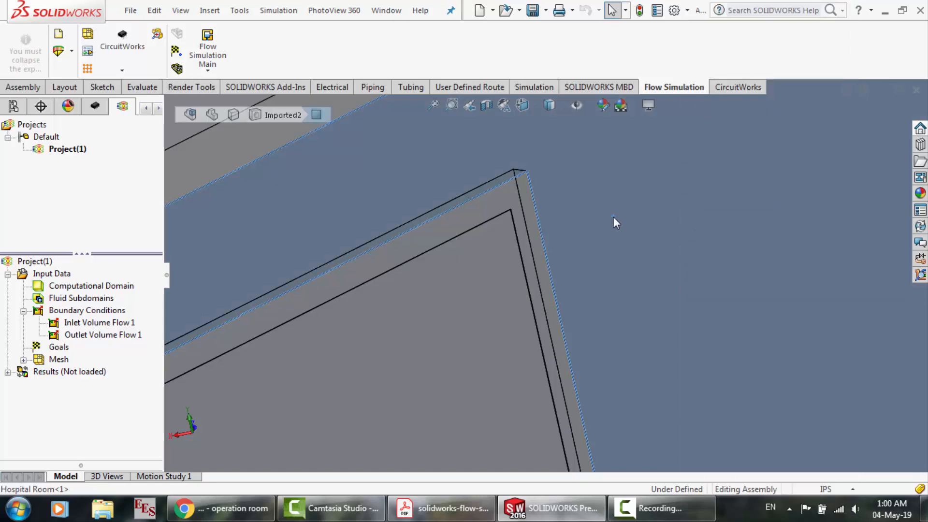
{"action": "scroll", "coordinate": [613, 217], "scroll_direction": "up", "scroll_amount": 3}
{"action": "scroll", "coordinate": [614, 220], "scroll_direction": "up", "scroll_amount": 5}
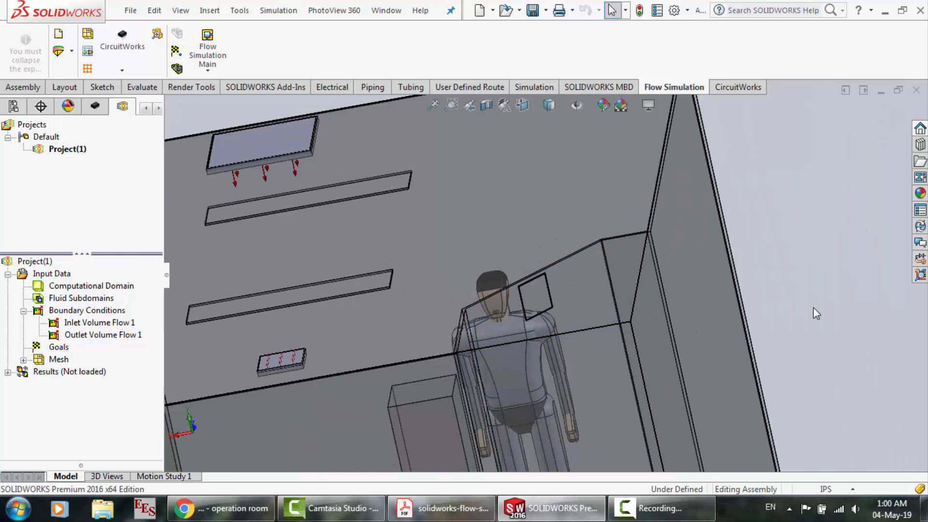
{"action": "right_click", "coordinate": [816, 314]}
{"action": "left_click", "coordinate": [832, 296]}
{"action": "left_click_drag", "start_coordinate": [540, 317], "coordinate": [572, 302]}
{"action": "scroll", "coordinate": [824, 272], "scroll_direction": "down", "scroll_amount": 3}
{"action": "scroll", "coordinate": [825, 272], "scroll_direction": "down", "scroll_amount": 3}
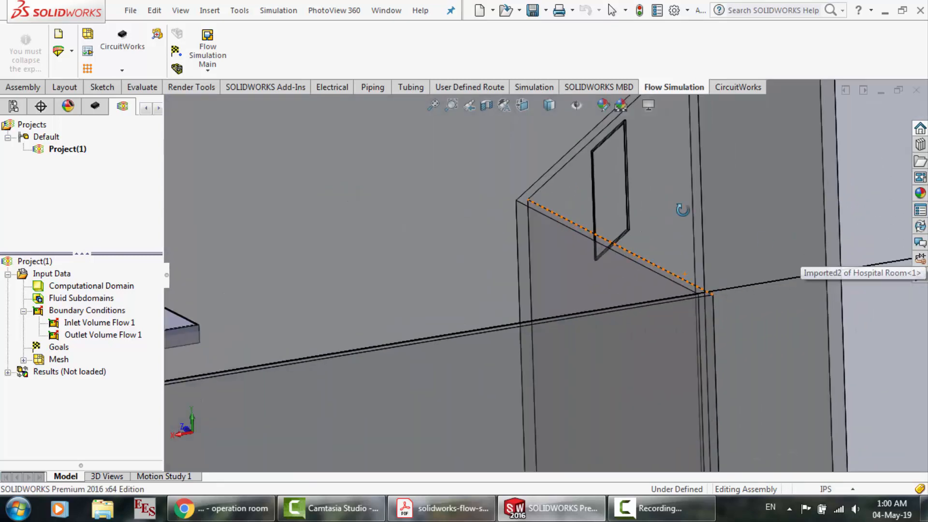
{"action": "scroll", "coordinate": [679, 210], "scroll_direction": "down", "scroll_amount": 4}
{"action": "scroll", "coordinate": [508, 271], "scroll_direction": "down", "scroll_amount": 5}
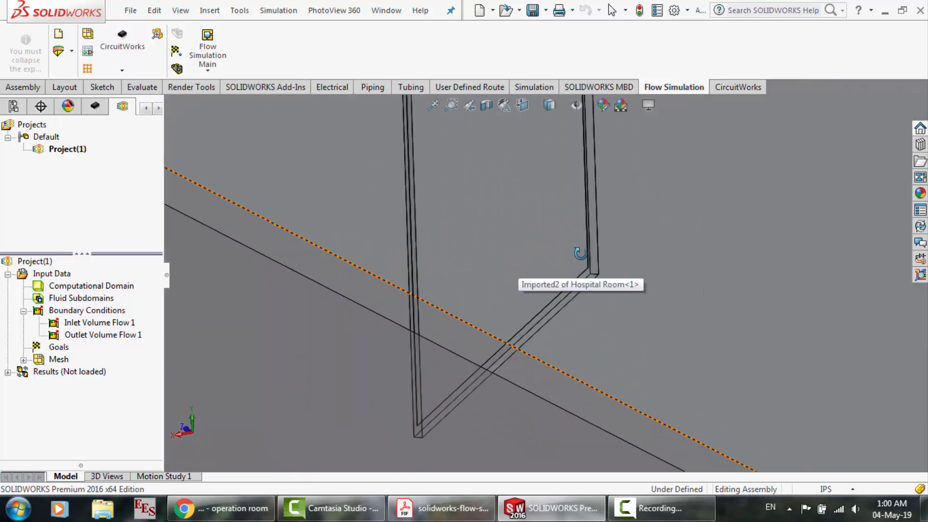
{"action": "scroll", "coordinate": [580, 252], "scroll_direction": "down", "scroll_amount": 5}
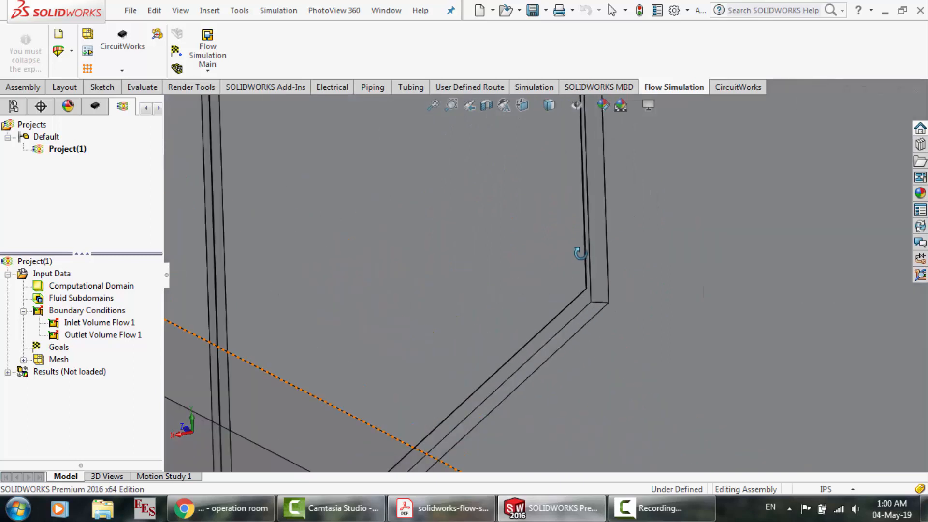
Set up a lid with the Create Lids tool on the narrow rim face around the slanted wall's square recess
{"action": "left_click", "coordinate": [211, 58]}
{"action": "left_click", "coordinate": [248, 264]}
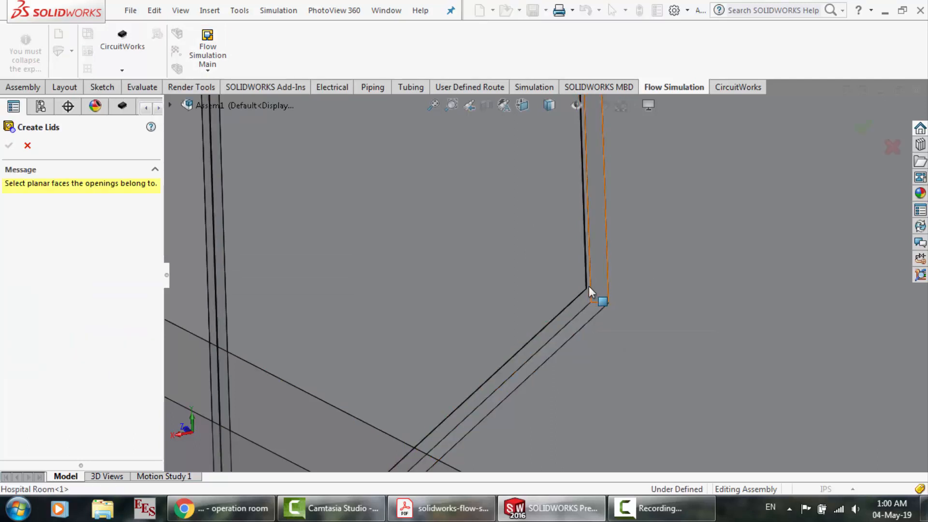
{"action": "left_click", "coordinate": [586, 302]}
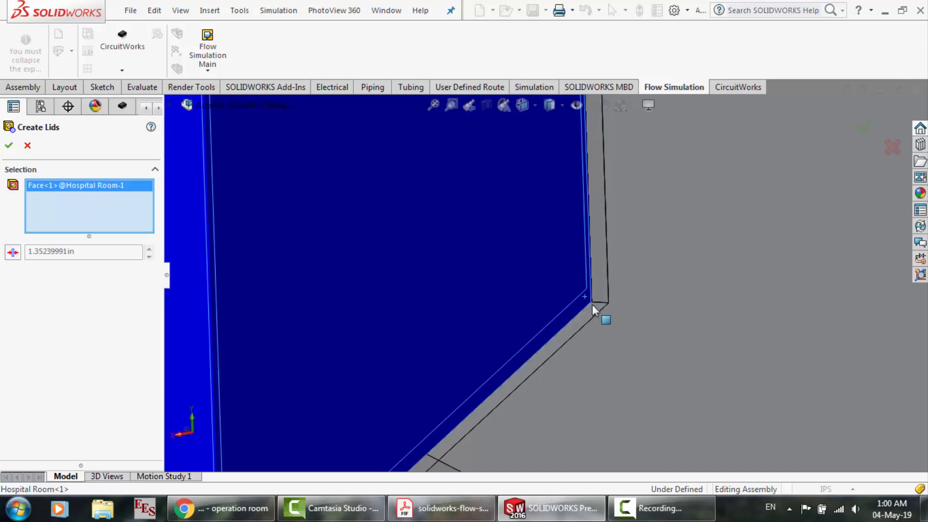
{"action": "scroll", "coordinate": [593, 312], "scroll_direction": "up", "scroll_amount": 2}
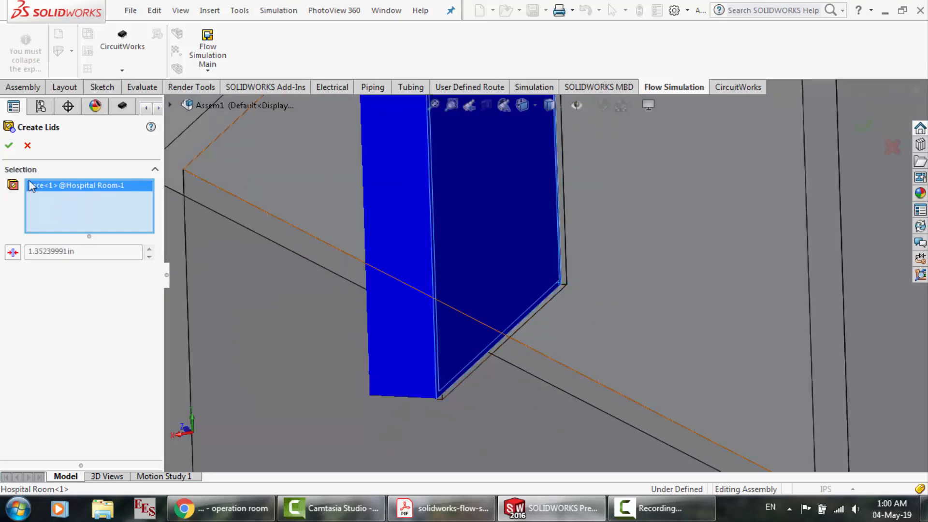
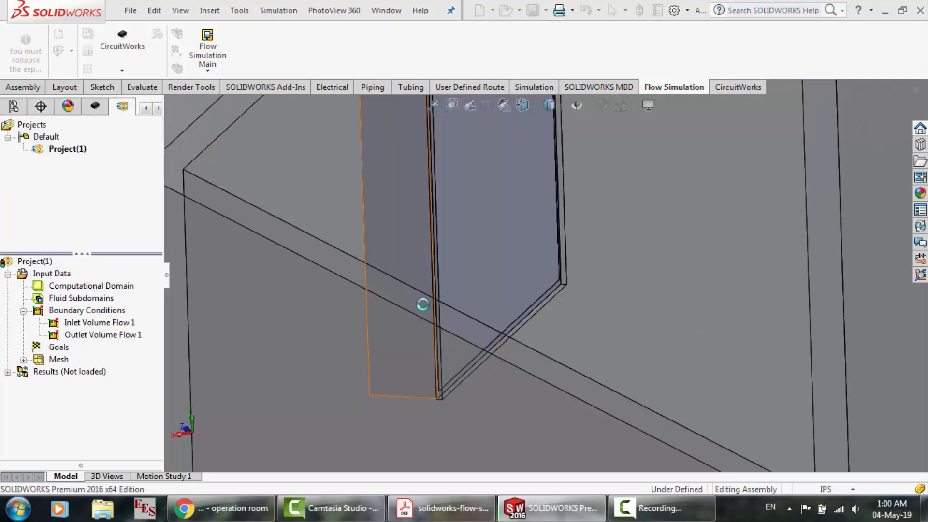
Confirm the lid and try to apply an Environment Pressure boundary condition of 101325 Pa and 293.2 K to its exposed face
{"action": "left_click", "coordinate": [526, 308]}
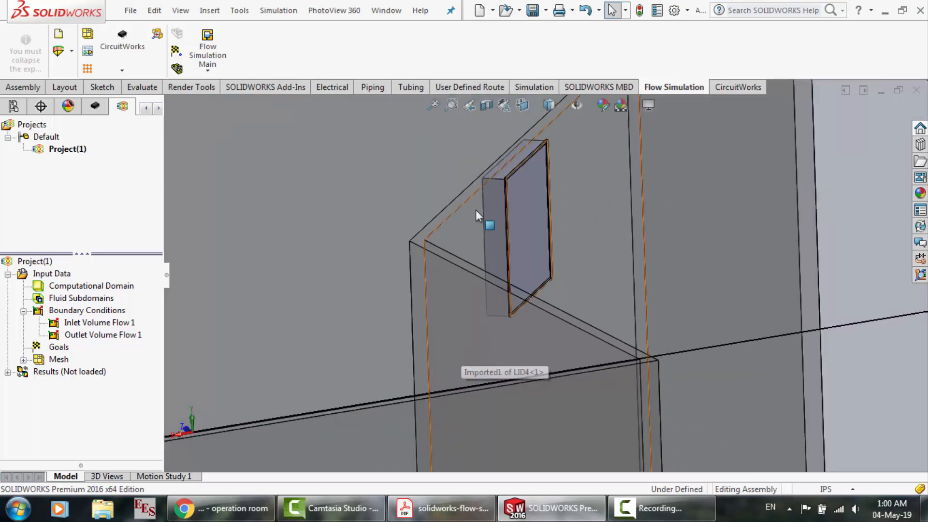
{"action": "right_click", "coordinate": [76, 313]}
{"action": "left_click", "coordinate": [112, 320]}
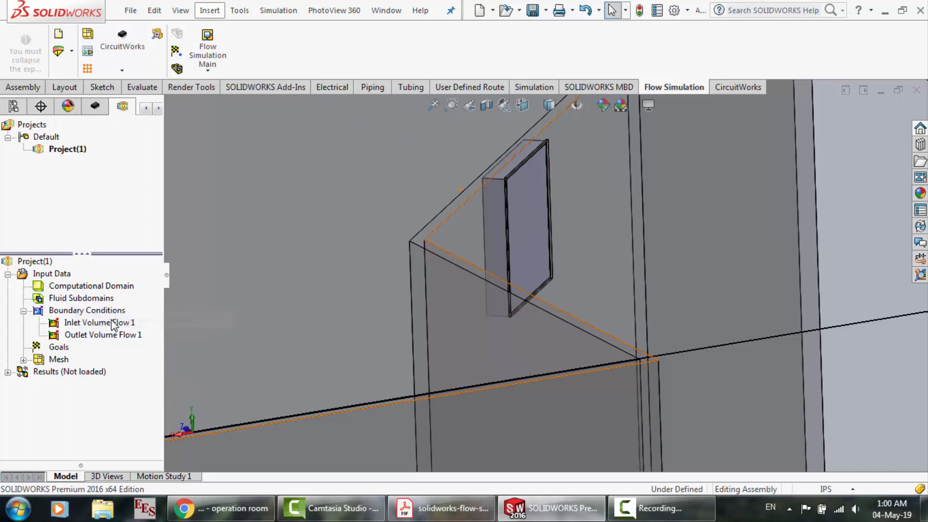
{"action": "left_click", "coordinate": [530, 230]}
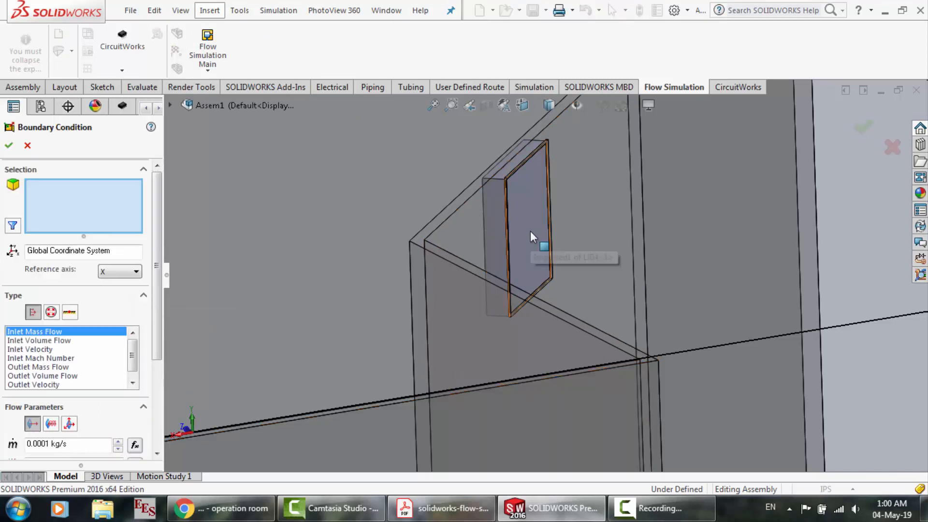
{"action": "left_click", "coordinate": [52, 312]}
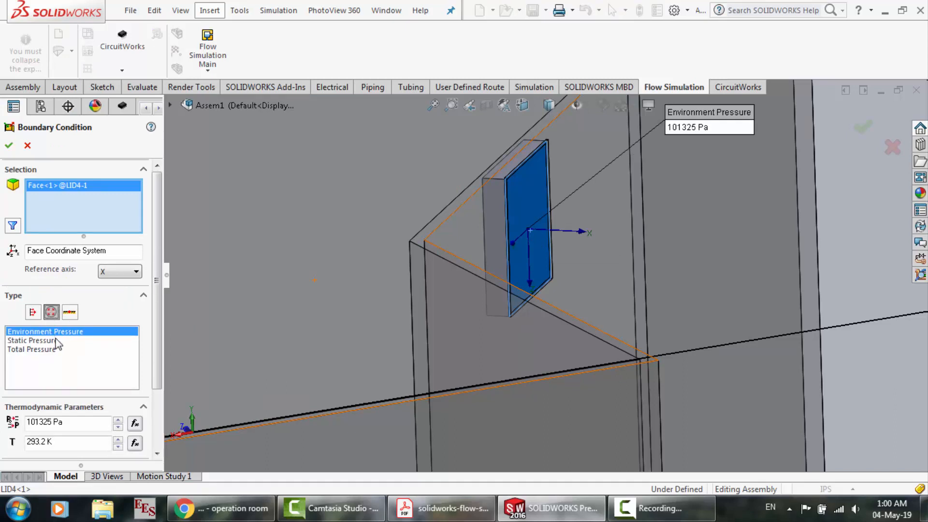
{"action": "left_click", "coordinate": [9, 147]}
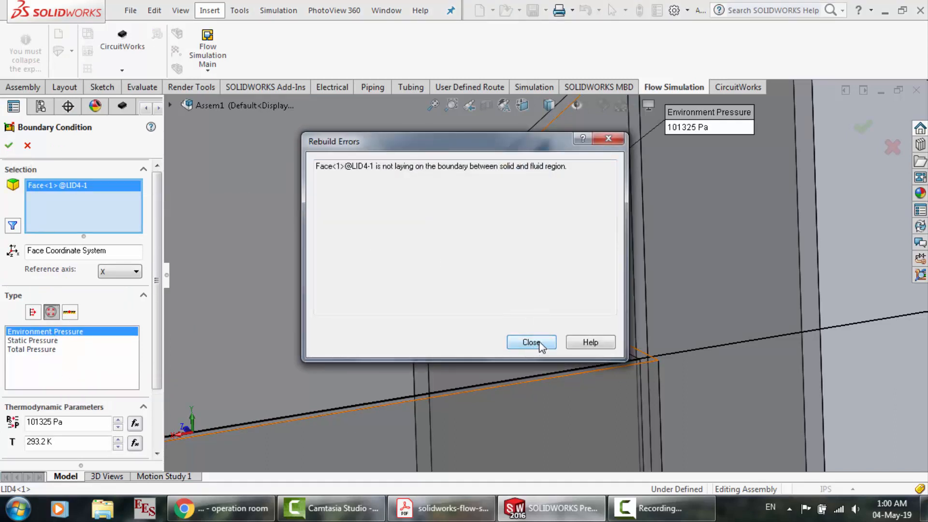
{"action": "left_click", "coordinate": [531, 343]}
Replace the selected face with the lid's hidden opposite face and create the Environment Pressure boundary condition
{"action": "right_click", "coordinate": [510, 199]}
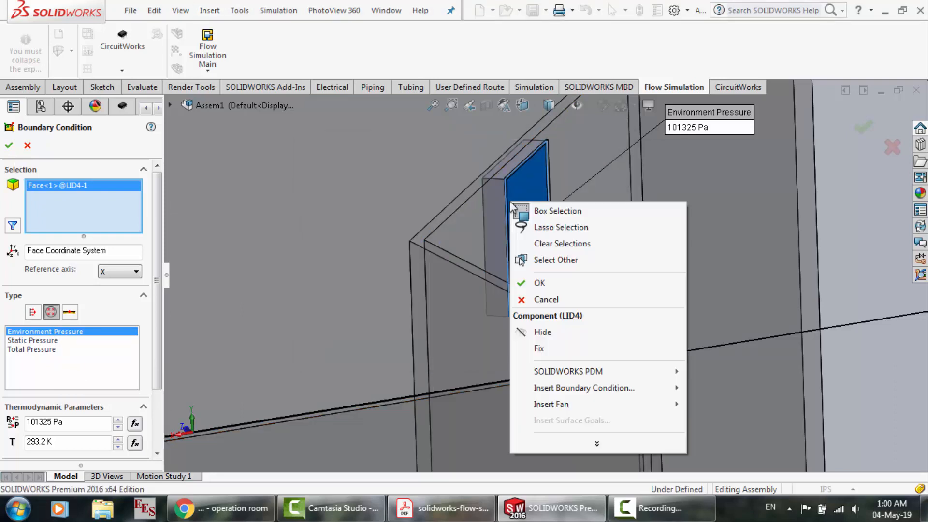
{"action": "left_click", "coordinate": [544, 260]}
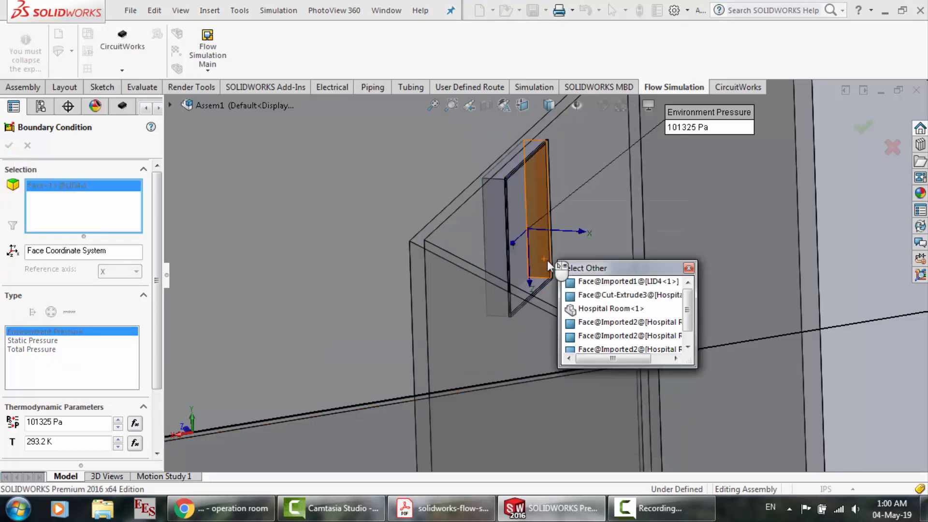
{"action": "left_click", "coordinate": [578, 282]}
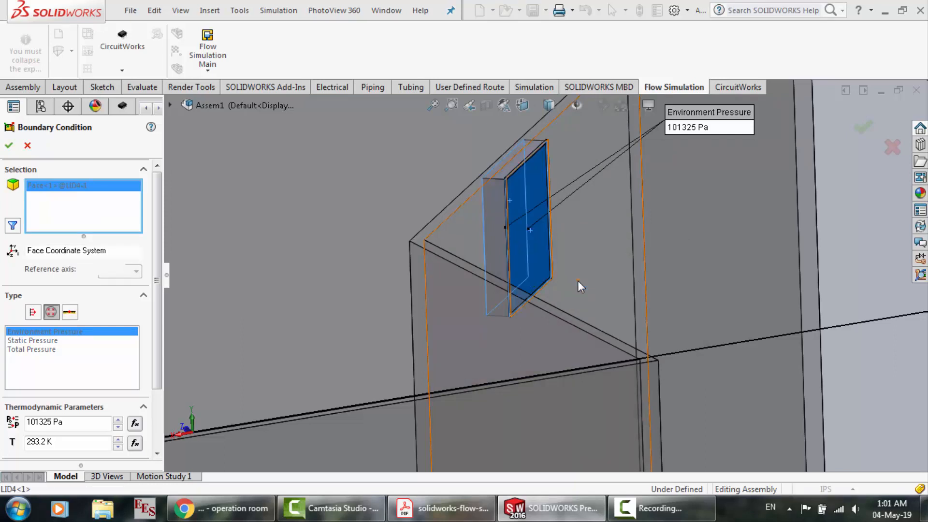
{"action": "key", "text": "Delete"}
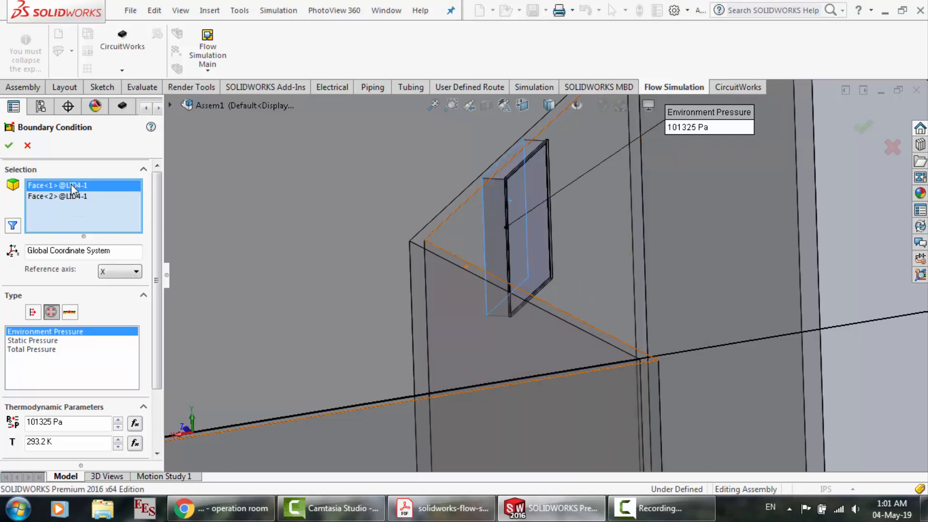
{"action": "left_click", "coordinate": [9, 146]}
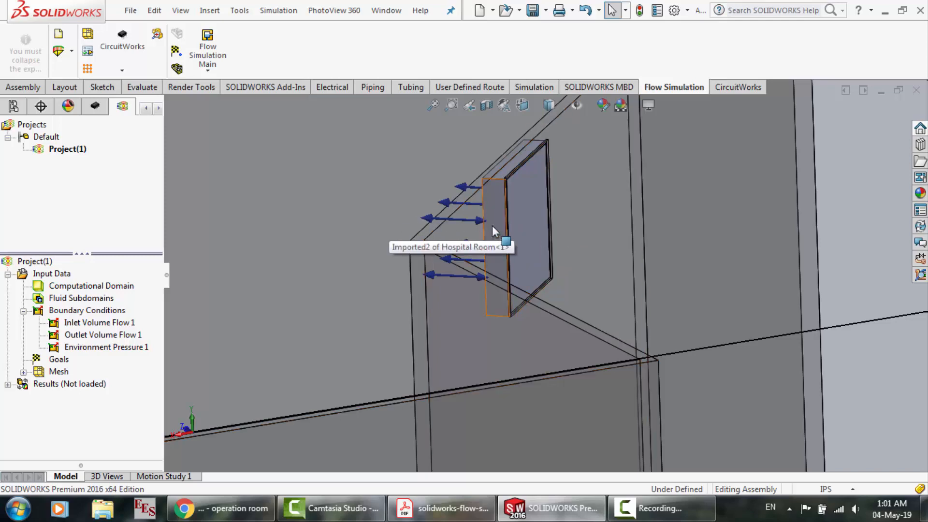
Review the whole room and the assembly's feature tree with its cuts and lids, and return to the flow project tree
{"action": "left_click", "coordinate": [400, 207]}
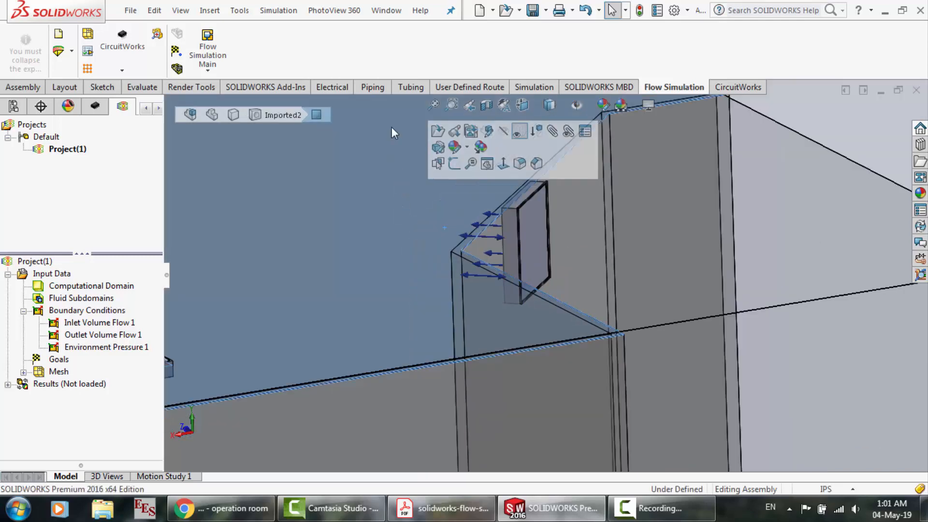
{"action": "scroll", "coordinate": [433, 323], "scroll_direction": "up", "scroll_amount": 5}
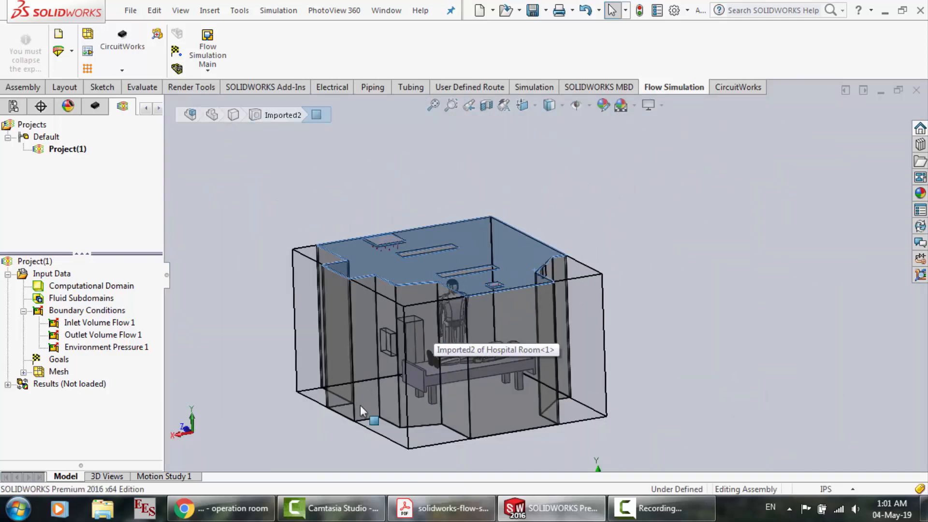
{"action": "left_click", "coordinate": [306, 439]}
{"action": "scroll", "coordinate": [634, 377], "scroll_direction": "down", "scroll_amount": 3}
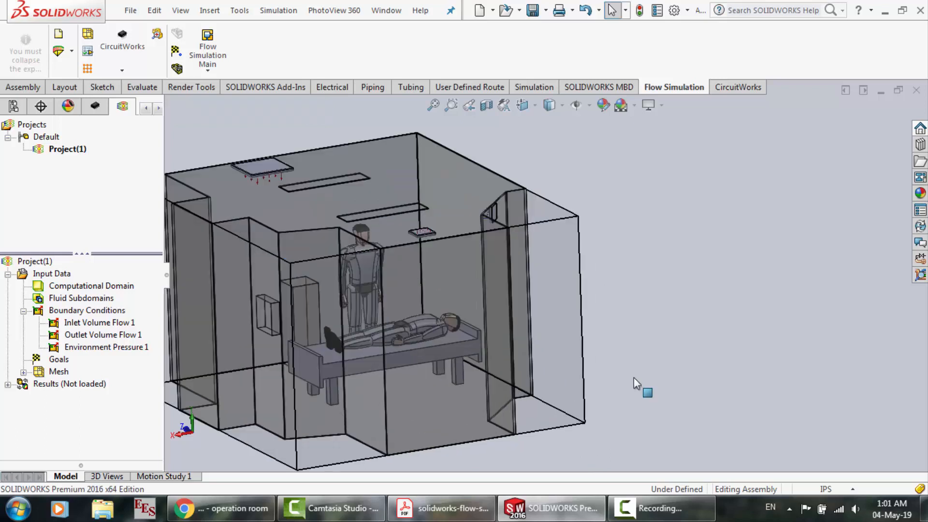
{"action": "left_click", "coordinate": [11, 89]}
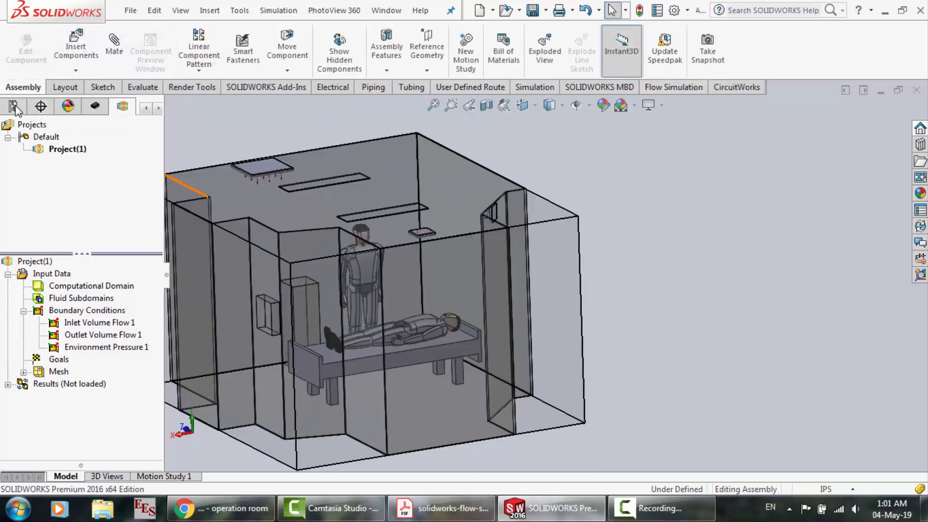
{"action": "left_click", "coordinate": [143, 110]}
{"action": "left_click", "coordinate": [15, 107]}
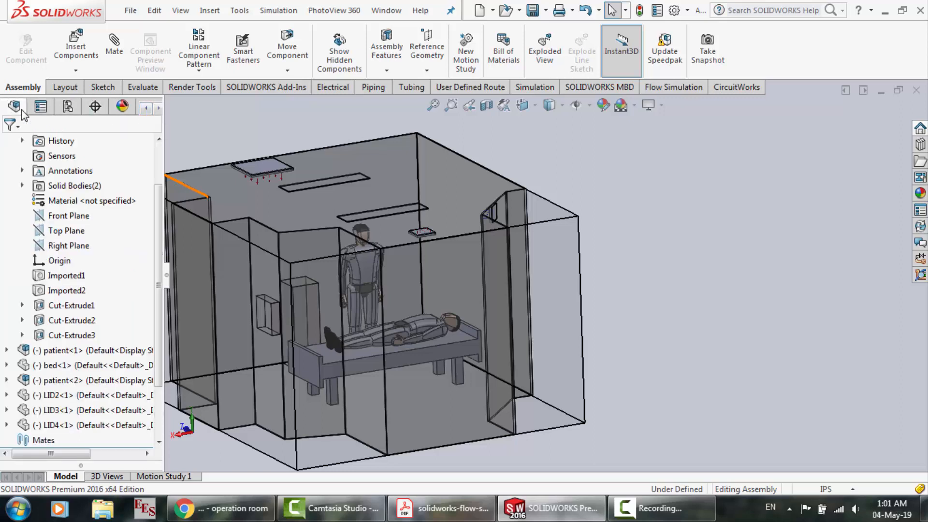
{"action": "left_click_drag", "start_coordinate": [156, 347], "coordinate": [162, 411]}
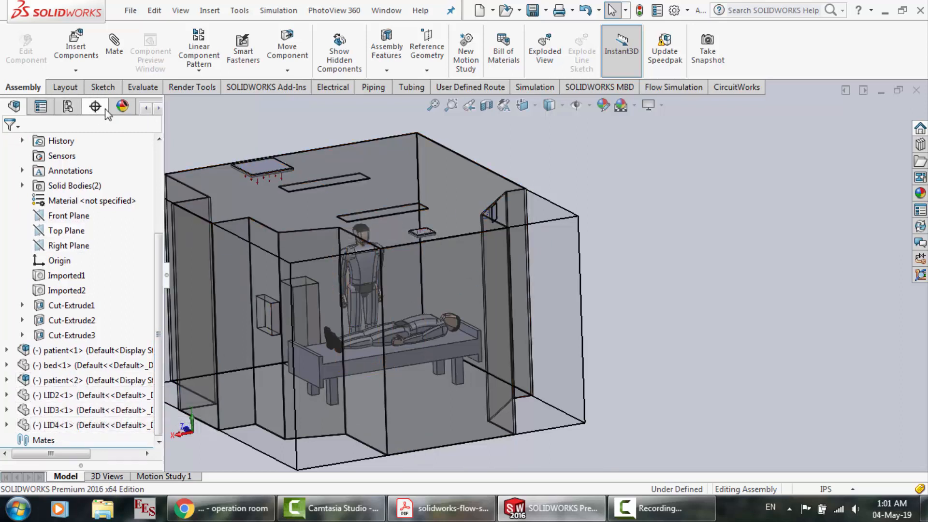
{"action": "left_click", "coordinate": [156, 110]}
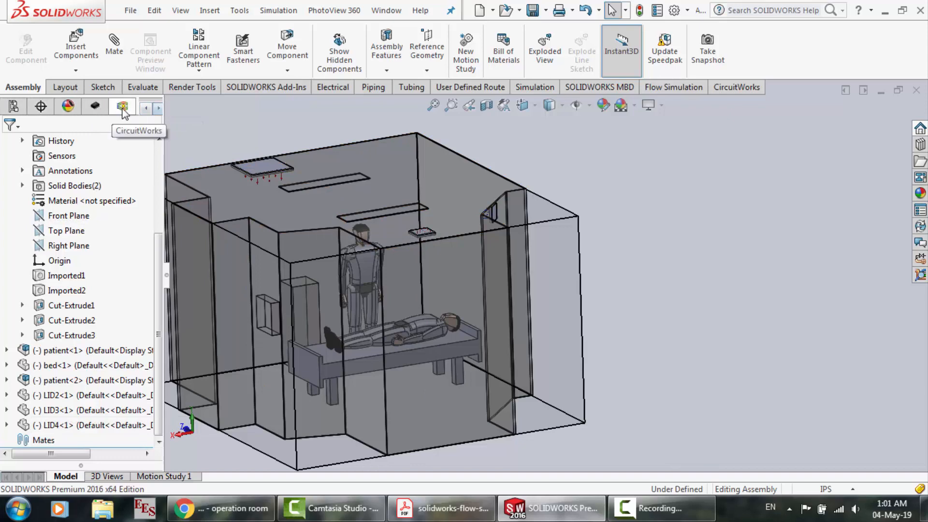
{"action": "left_click", "coordinate": [123, 108]}
Examine the flow arrows at the two ceiling openings and the slanted wall's vent
{"action": "scroll", "coordinate": [679, 277], "scroll_direction": "up", "scroll_amount": 2}
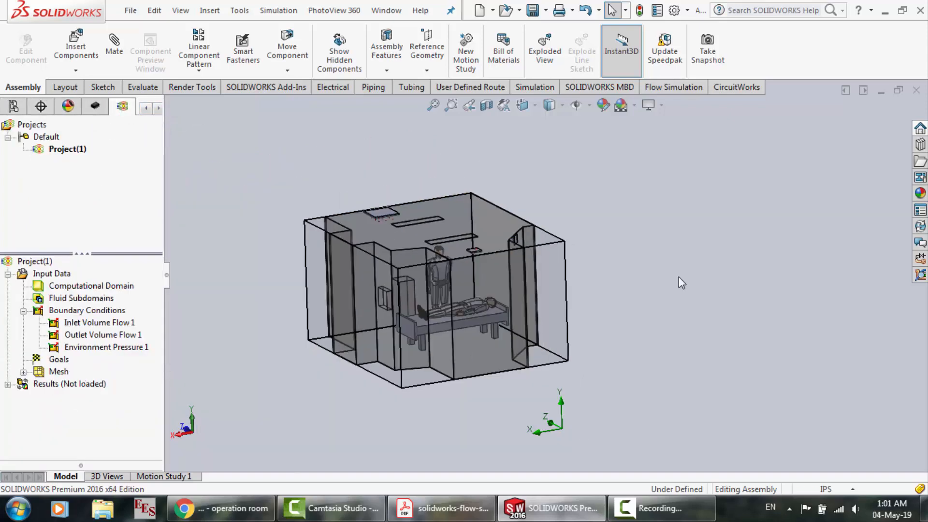
{"action": "scroll", "coordinate": [469, 209], "scroll_direction": "down", "scroll_amount": 5}
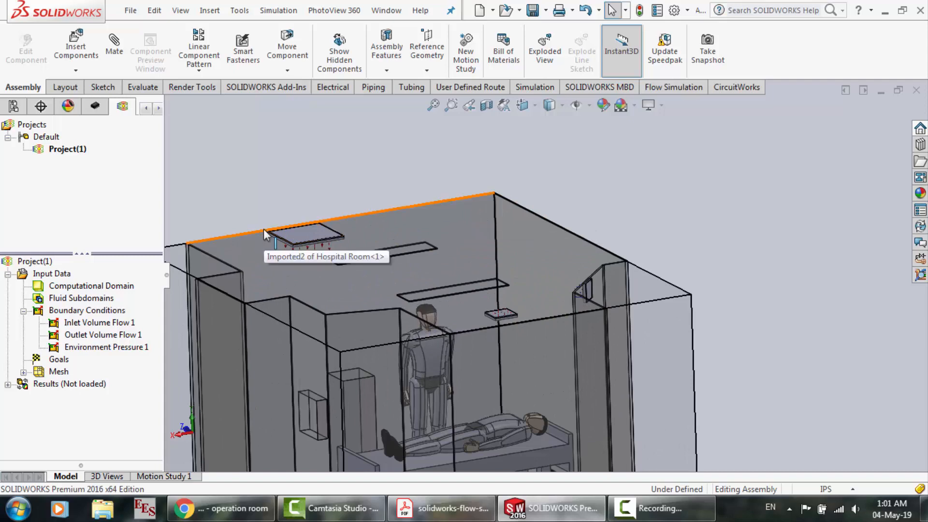
{"action": "scroll", "coordinate": [263, 229], "scroll_direction": "down", "scroll_amount": 4}
{"action": "scroll", "coordinate": [525, 276], "scroll_direction": "up", "scroll_amount": 5}
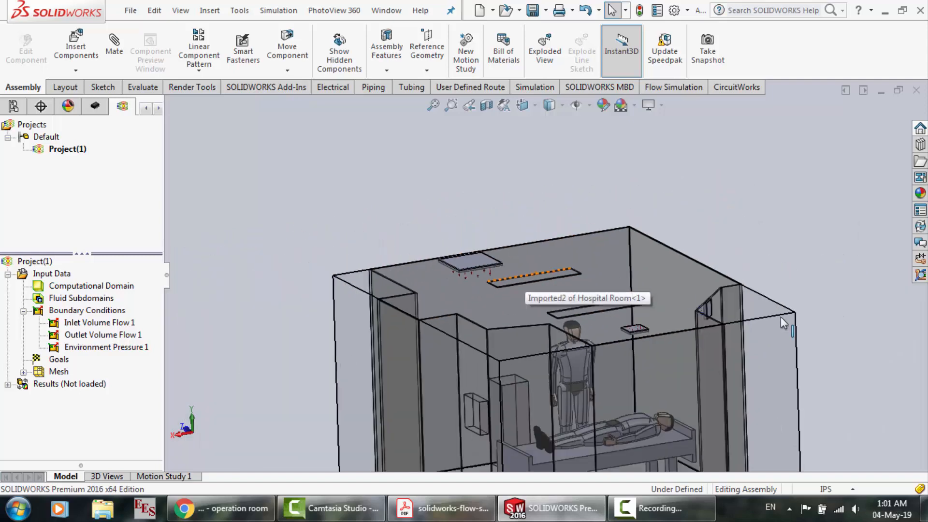
{"action": "scroll", "coordinate": [782, 317], "scroll_direction": "down", "scroll_amount": 4}
{"action": "scroll", "coordinate": [498, 341], "scroll_direction": "up", "scroll_amount": 4}
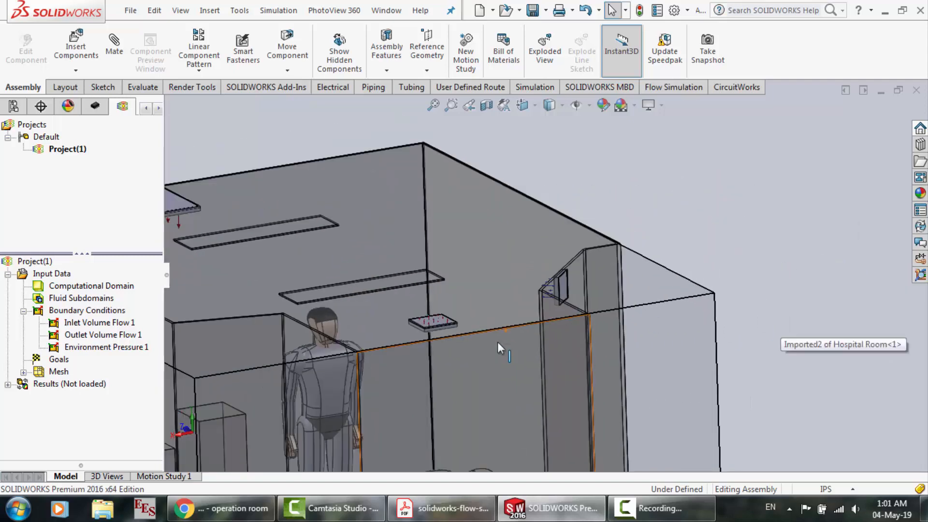
{"action": "scroll", "coordinate": [561, 265], "scroll_direction": "down", "scroll_amount": 5}
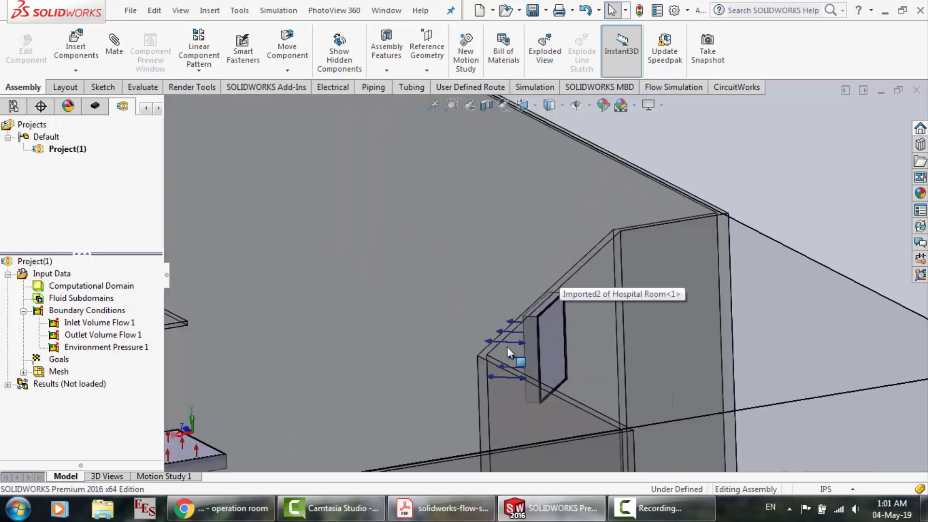
{"action": "scroll", "coordinate": [507, 347], "scroll_direction": "up", "scroll_amount": 4}
{"action": "left_click", "coordinate": [645, 512]}
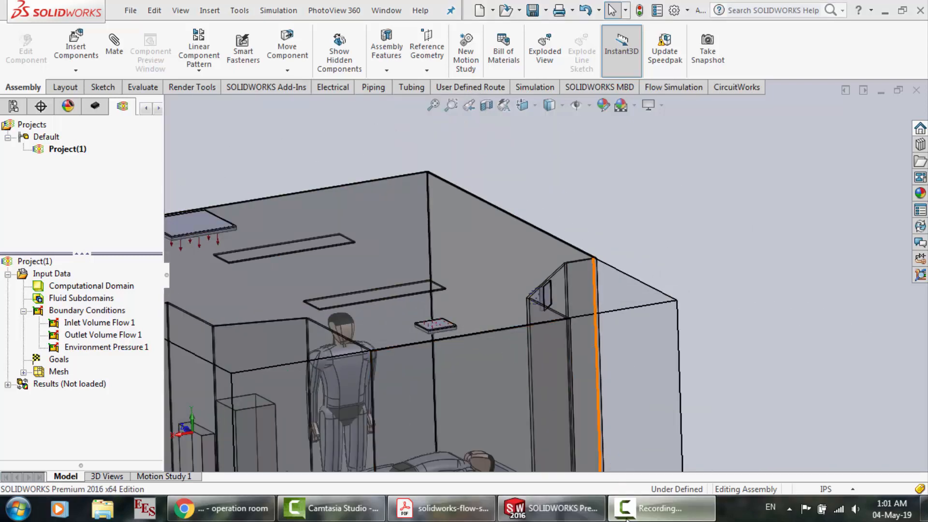
{"action": "left_click", "coordinate": [864, 447]}
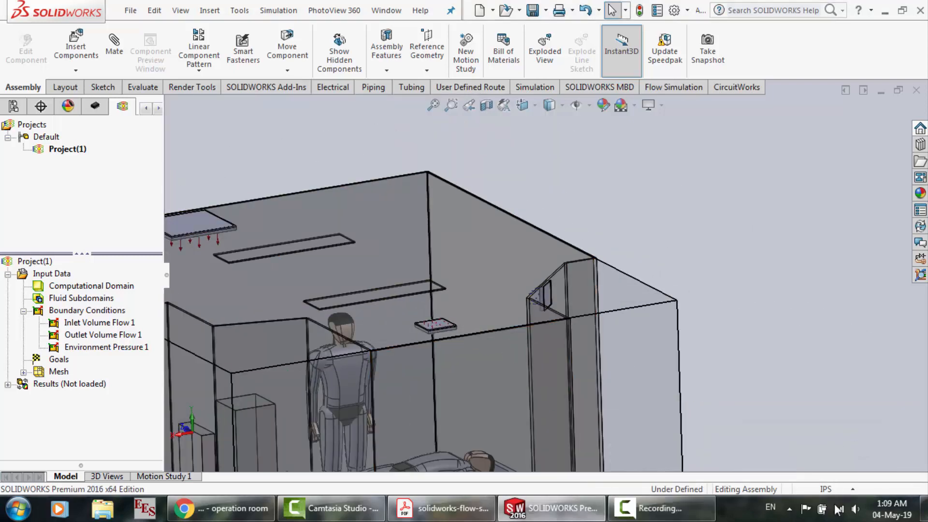
{"action": "left_click", "coordinate": [860, 515]}
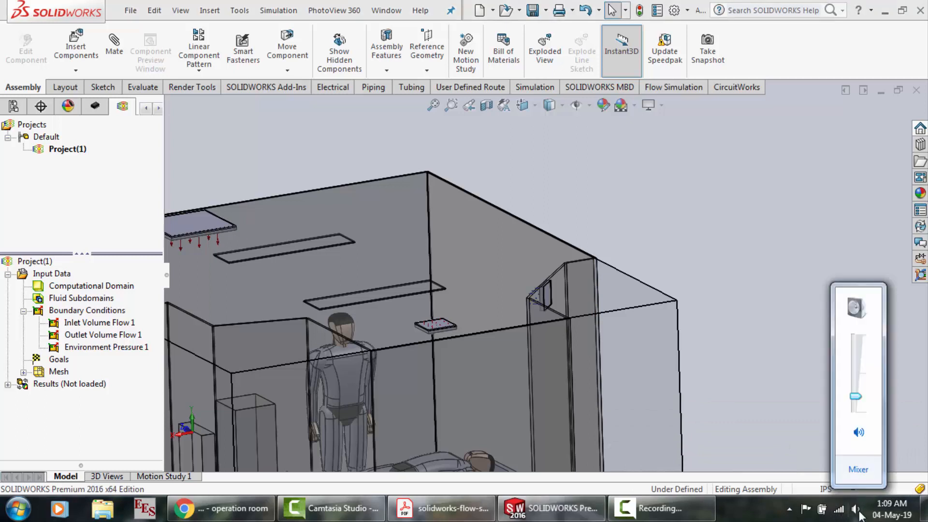
{"action": "scroll", "coordinate": [860, 514], "scroll_direction": "up", "scroll_amount": 10}
{"action": "left_click", "coordinate": [740, 401]}
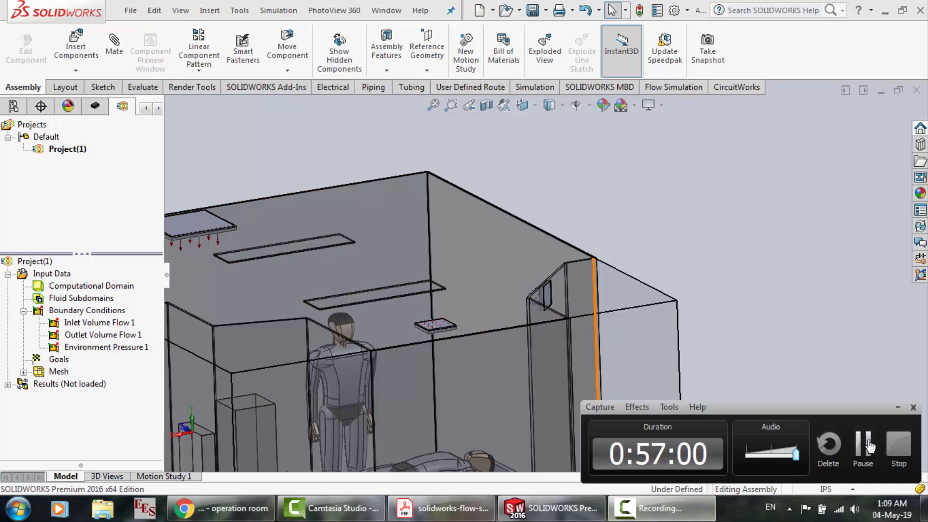
{"action": "left_click", "coordinate": [864, 447]}
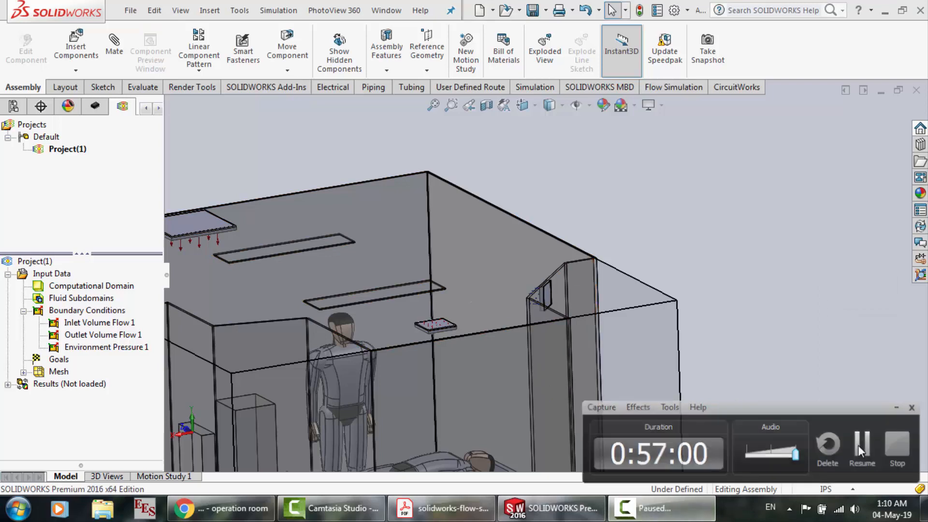
{"action": "left_click", "coordinate": [857, 446]}
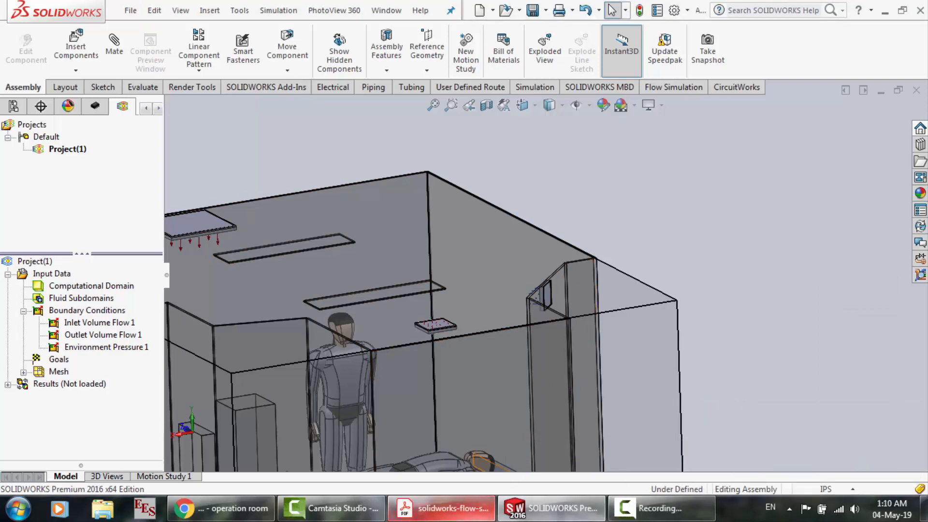
Switch to the tutorial PDF and read the Inlet Volume Flow 2 settings for the patient's mouth
{"action": "left_click", "coordinate": [440, 508]}
{"action": "scroll", "coordinate": [466, 344], "scroll_direction": "down", "scroll_amount": 10}
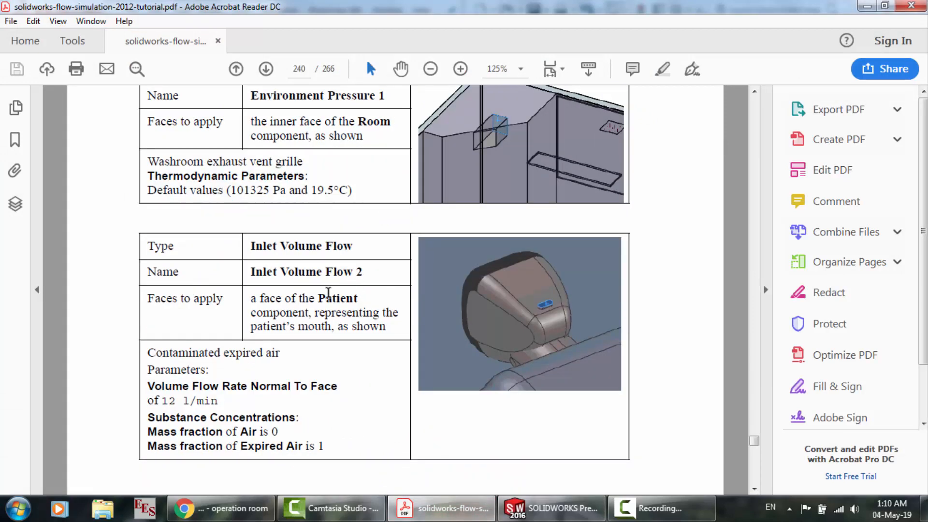
{"action": "scroll", "coordinate": [284, 318], "scroll_direction": "down", "scroll_amount": 1}
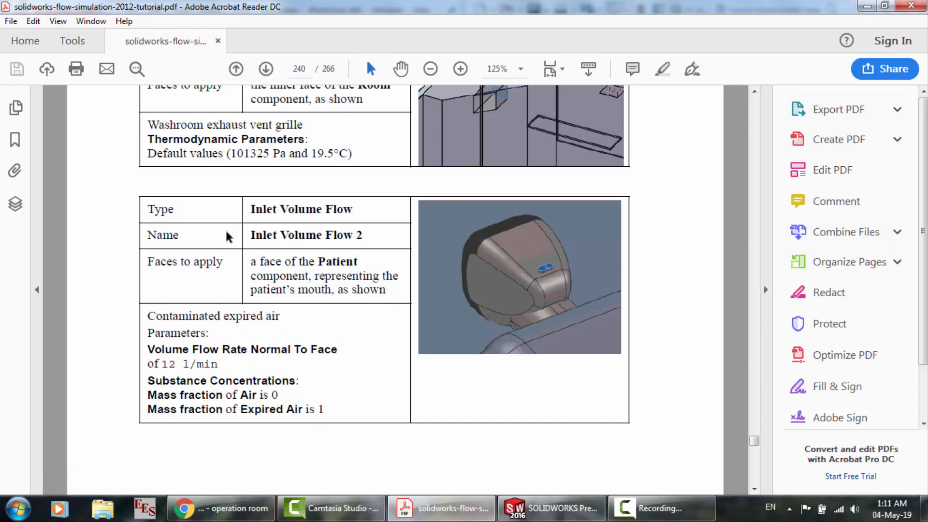
{"action": "scroll", "coordinate": [230, 235], "scroll_direction": "up", "scroll_amount": 2}
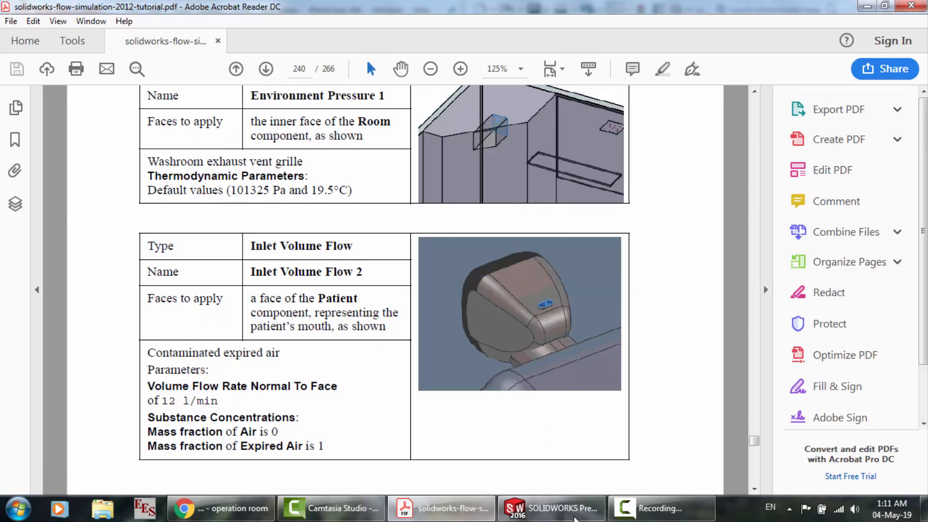
Switch to SOLIDWORKS and start a new boundary condition on the raised oval face representing the patient's mouth
{"action": "left_click", "coordinate": [576, 517]}
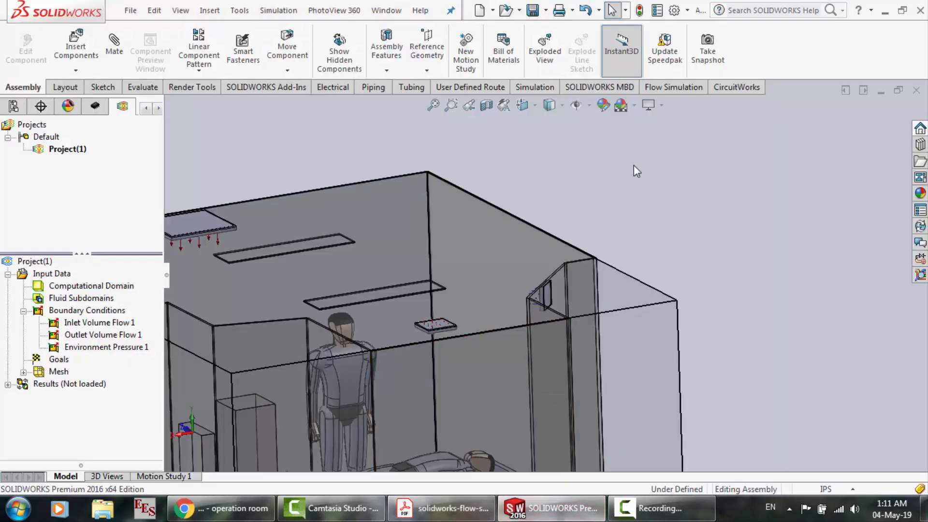
{"action": "scroll", "coordinate": [634, 164], "scroll_direction": "up", "scroll_amount": 3}
{"action": "scroll", "coordinate": [502, 384], "scroll_direction": "down", "scroll_amount": 5}
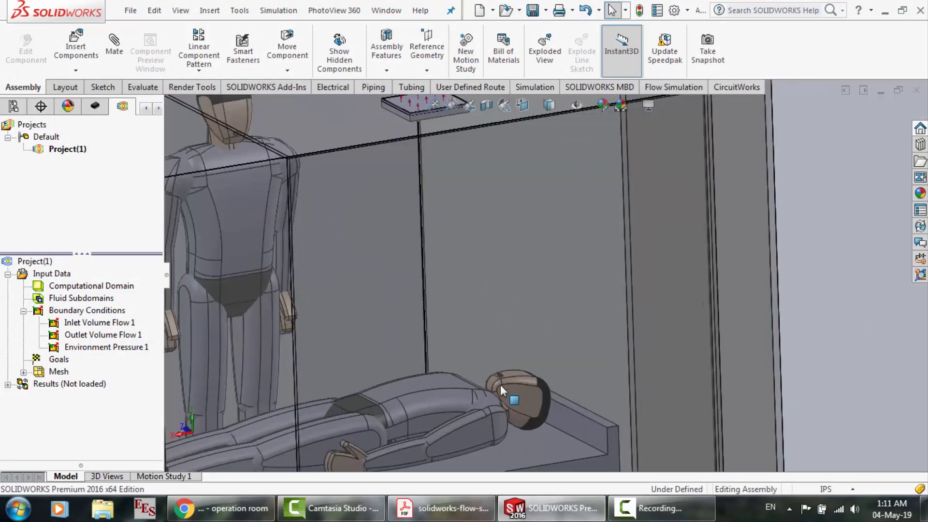
{"action": "scroll", "coordinate": [486, 373], "scroll_direction": "down", "scroll_amount": 3}
{"action": "scroll", "coordinate": [532, 341], "scroll_direction": "down", "scroll_amount": 2}
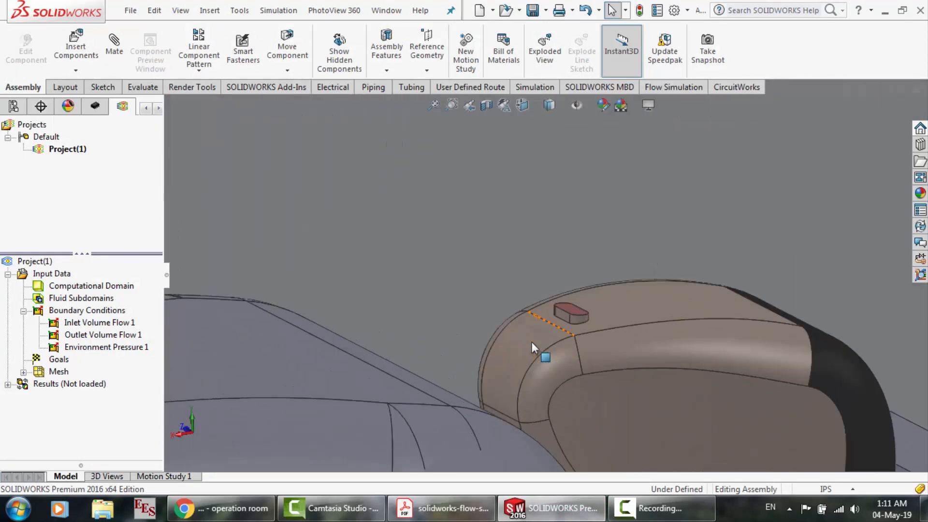
{"action": "scroll", "coordinate": [593, 311], "scroll_direction": "down", "scroll_amount": 3}
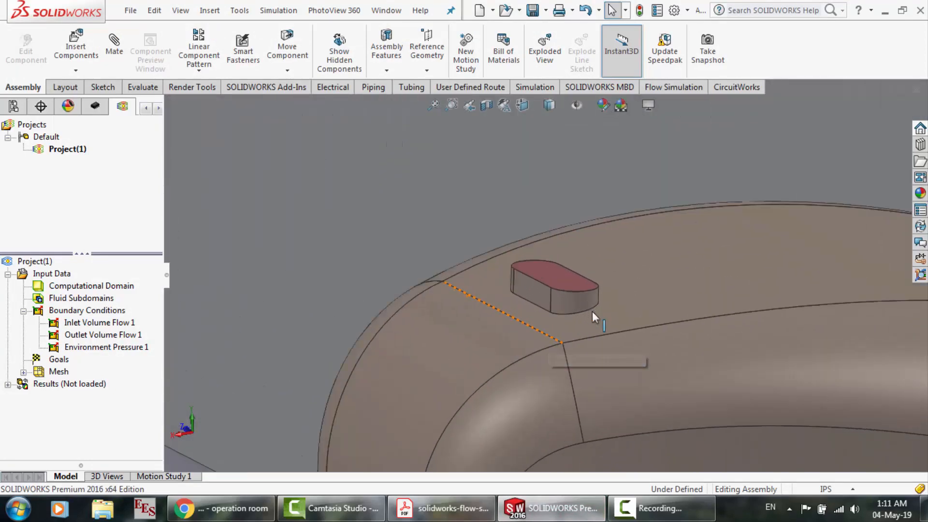
{"action": "left_click", "coordinate": [559, 283]}
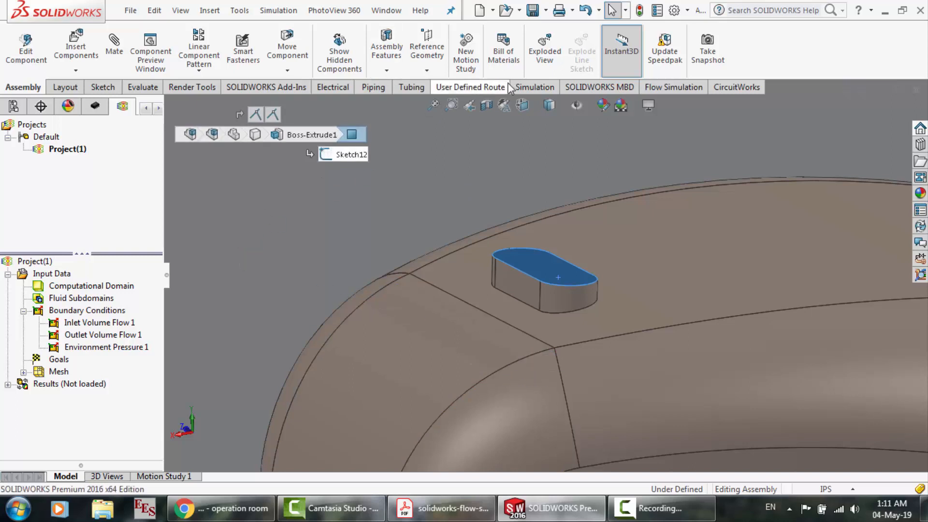
{"action": "right_click", "coordinate": [66, 313]}
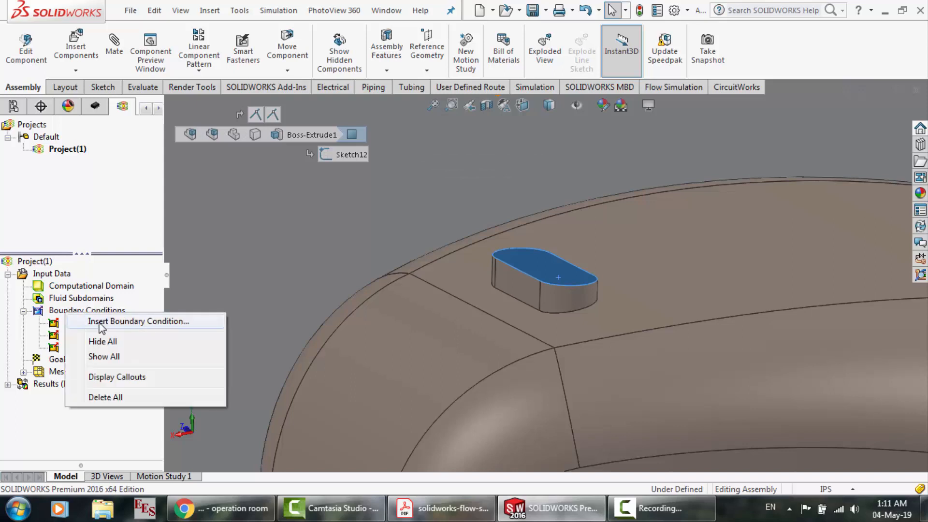
{"action": "left_click", "coordinate": [99, 322]}
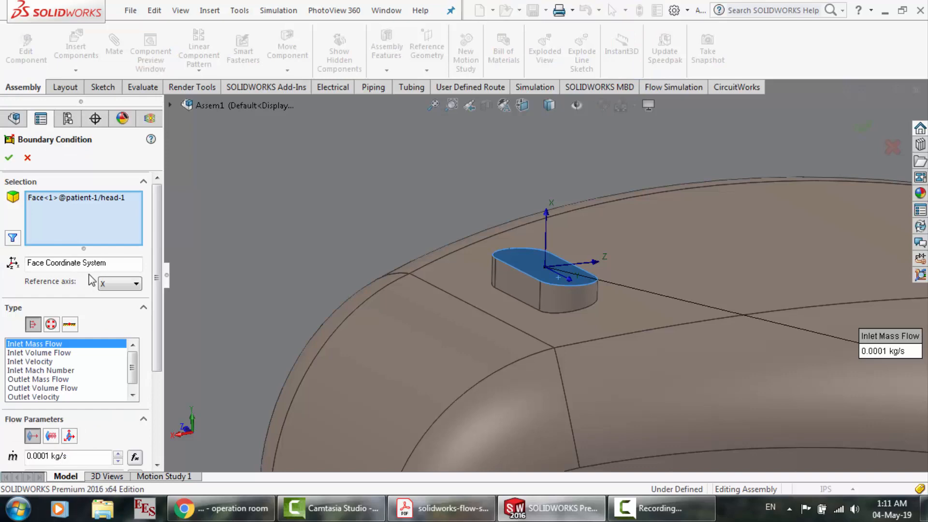
Check the tutorial PDF's mouth settings and set the boundary condition's type to Inlet Volume Flow
{"action": "left_click", "coordinate": [442, 508]}
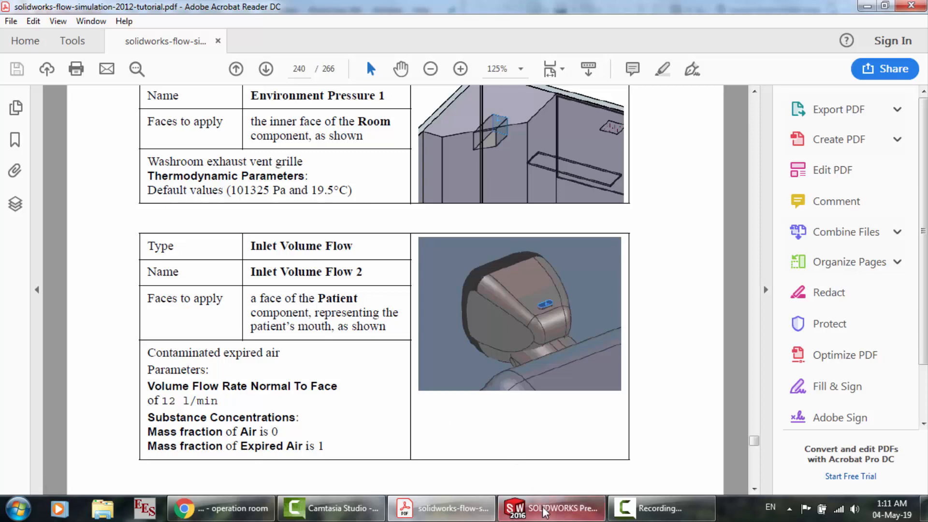
{"action": "mouse_move", "coordinate": [545, 511]}
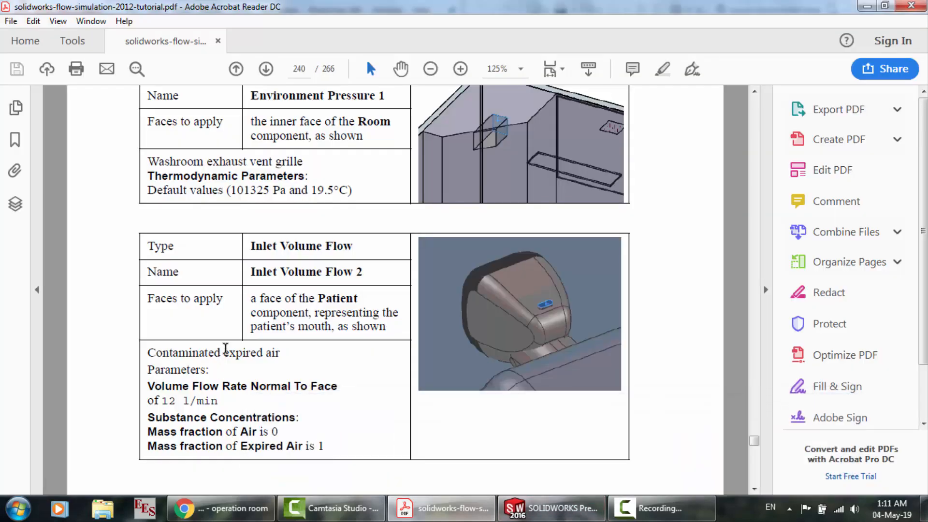
{"action": "left_click", "coordinate": [551, 509]}
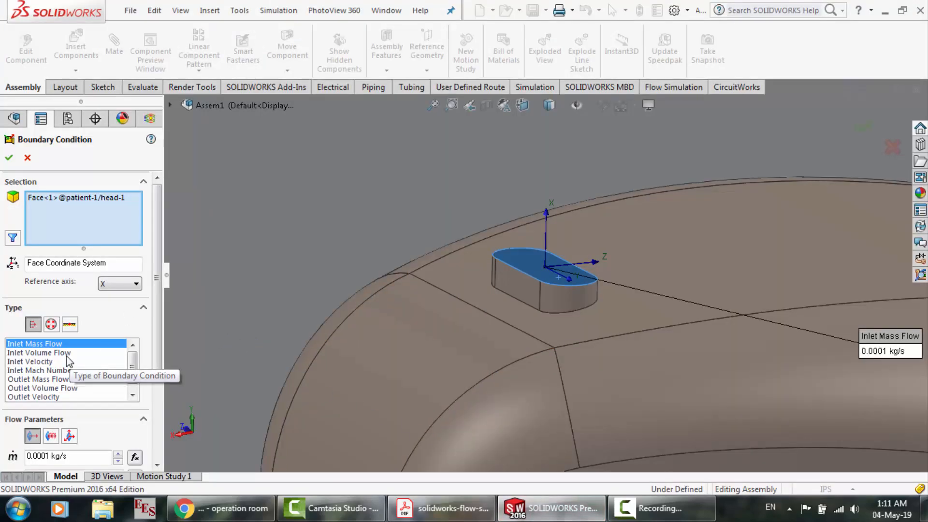
{"action": "mouse_move", "coordinate": [441, 509]}
{"action": "mouse_move", "coordinate": [437, 429]}
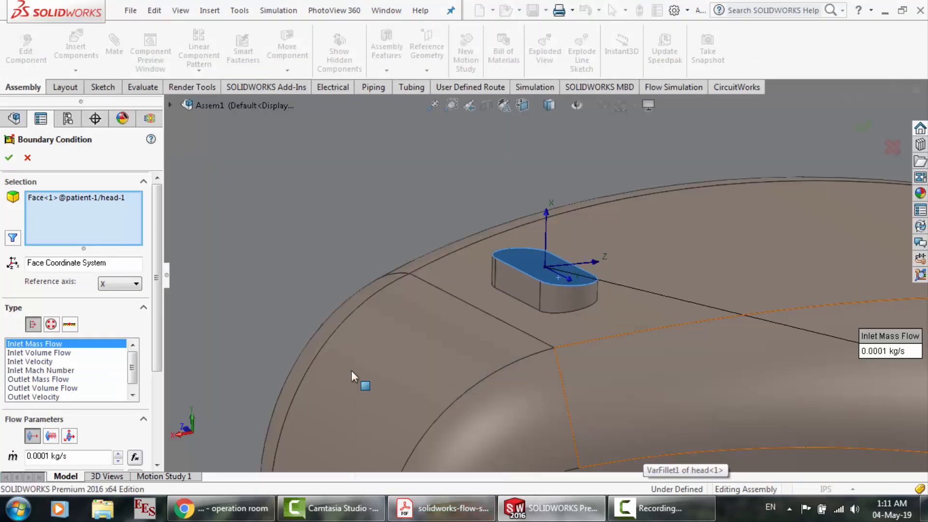
{"action": "left_click", "coordinate": [51, 354]}
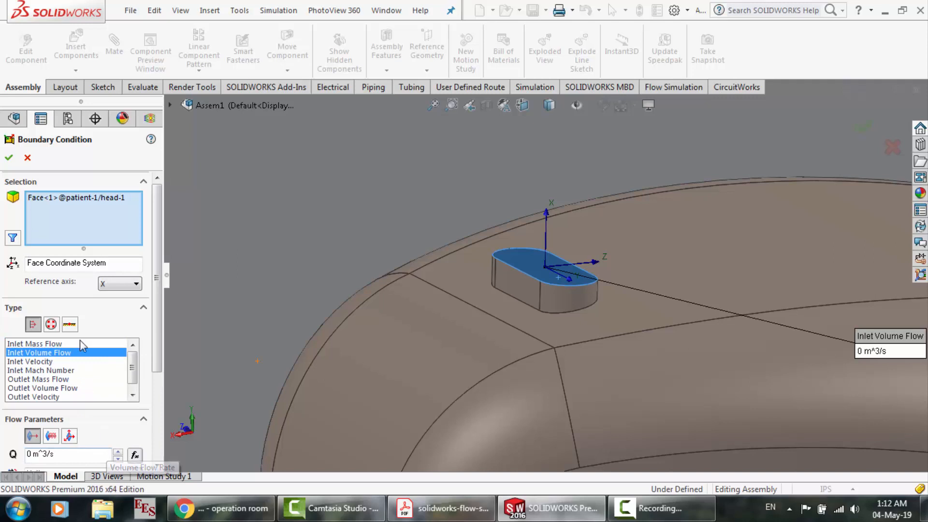
Launch Unit Converter Pro 1.4 and open its Flow conversion
{"action": "key", "text": "super"}
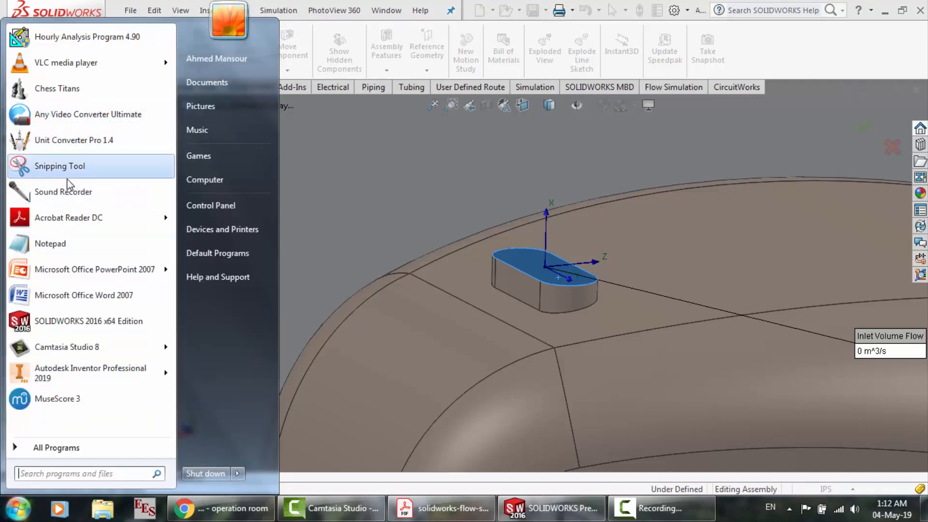
{"action": "left_click", "coordinate": [90, 140]}
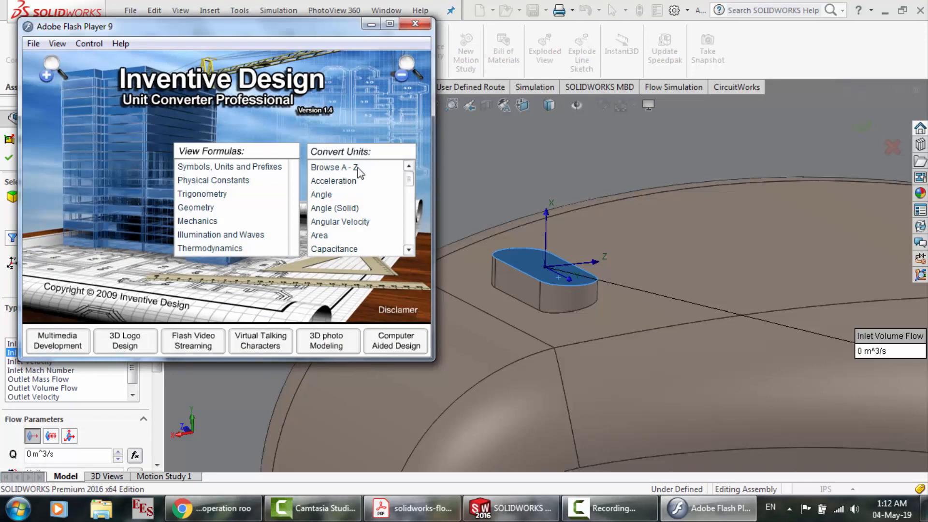
{"action": "left_click", "coordinate": [408, 212]}
{"action": "left_click", "coordinate": [408, 213]}
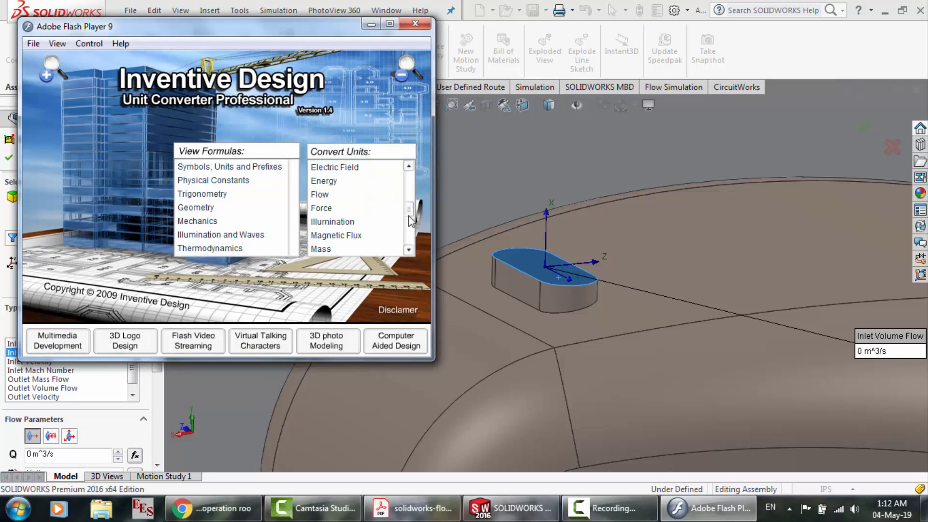
{"action": "left_click", "coordinate": [364, 196]}
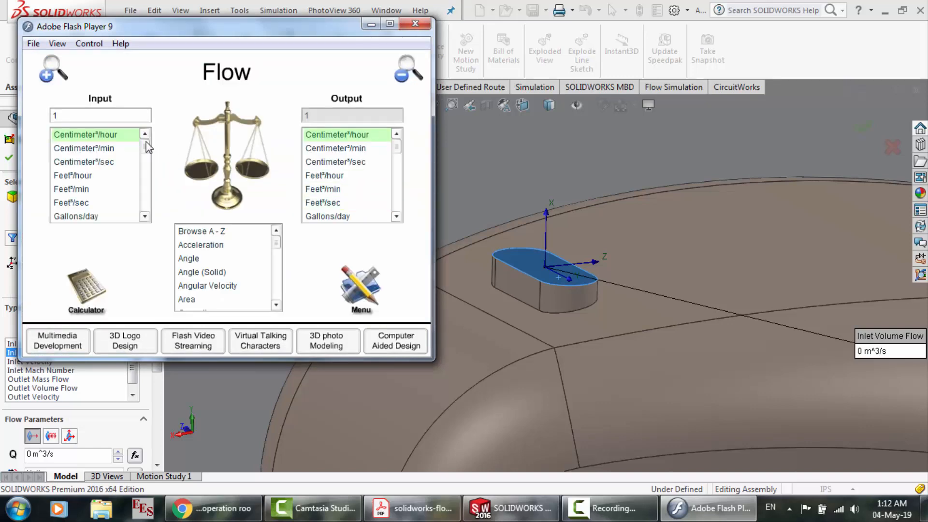
Convert a flow of 12 Liters/min to Meter³/sec
{"action": "left_click", "coordinate": [144, 209]}
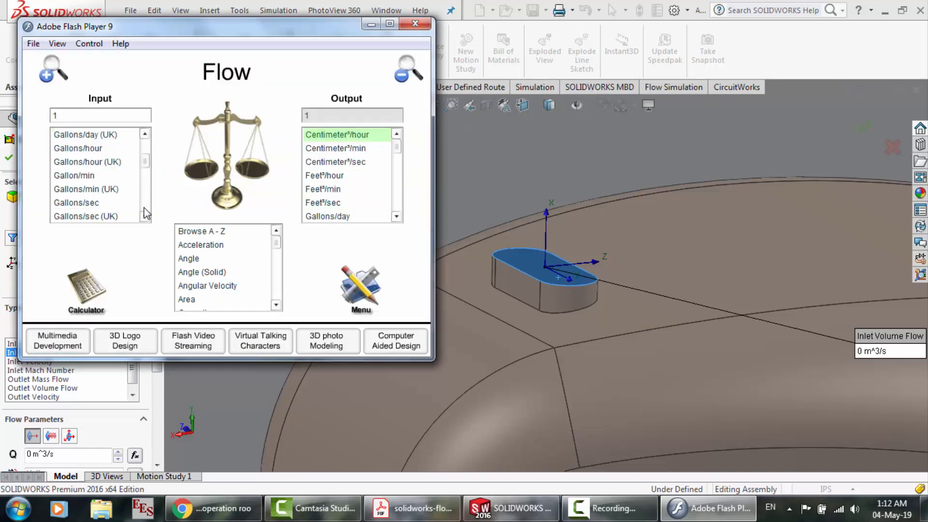
{"action": "left_click", "coordinate": [144, 209]}
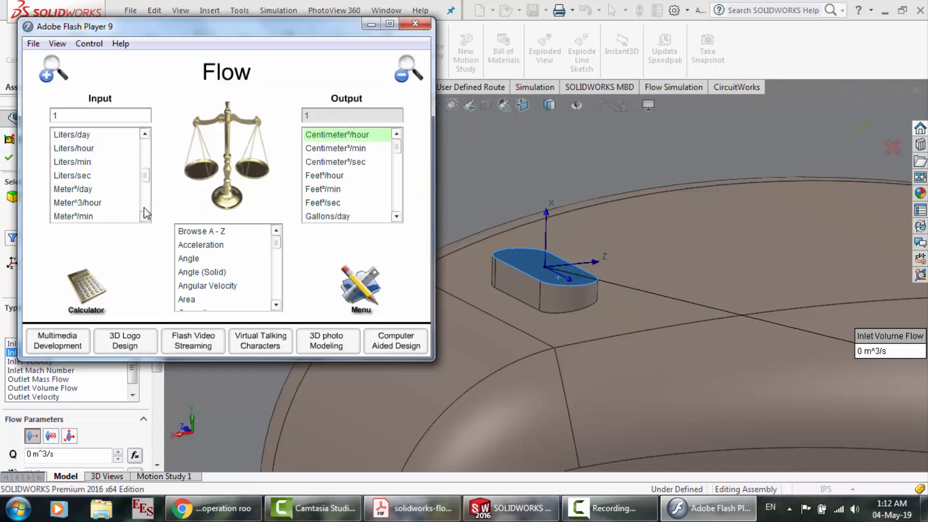
{"action": "left_click", "coordinate": [91, 163]}
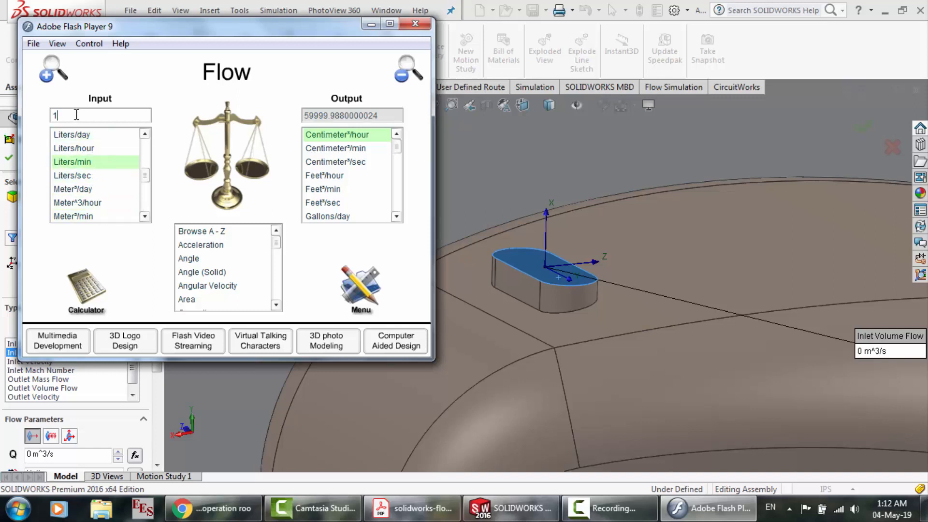
{"action": "type", "text": "2"}
{"action": "left_click", "coordinate": [397, 217]}
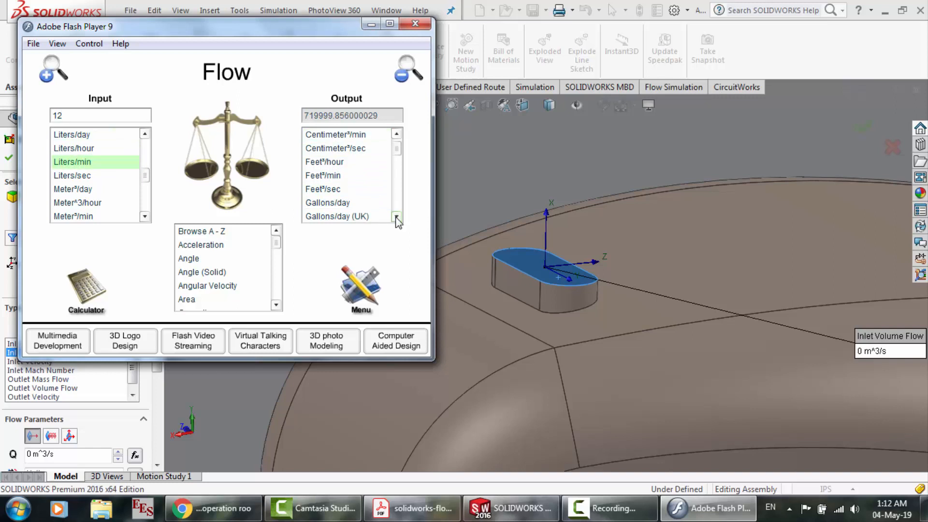
{"action": "left_click", "coordinate": [397, 218]}
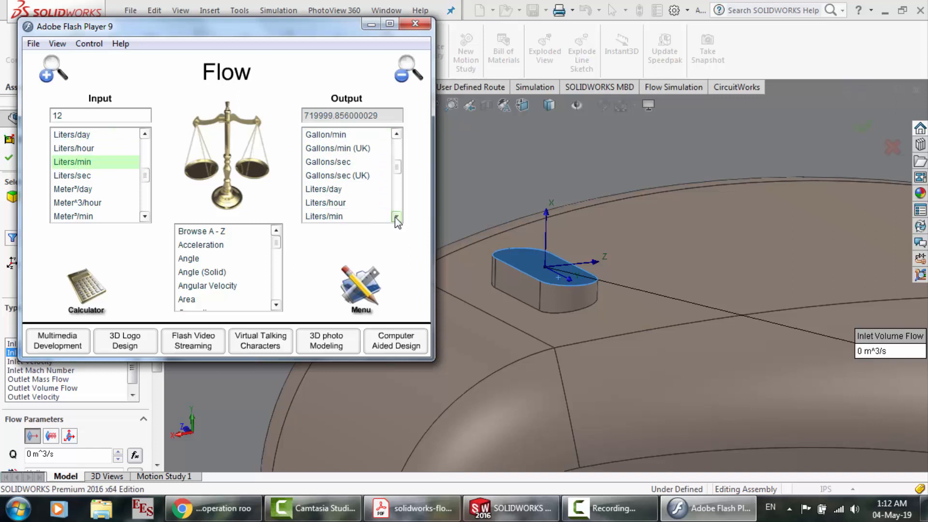
{"action": "left_click", "coordinate": [396, 218]}
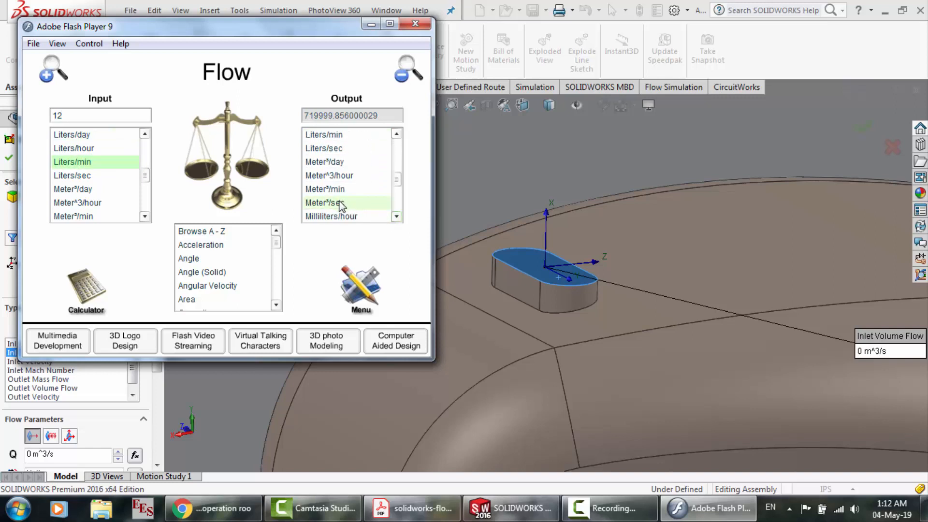
{"action": "left_click", "coordinate": [341, 208]}
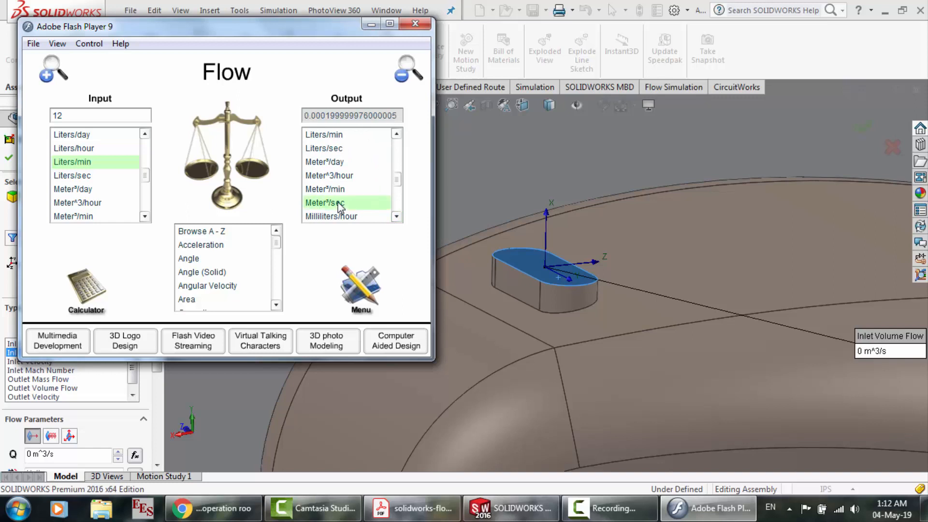
Copy the converted flow value from the unit converter, return to SOLIDWORKS and create the mouth's Inlet Volume Flow condition
{"action": "left_click", "coordinate": [490, 513]}
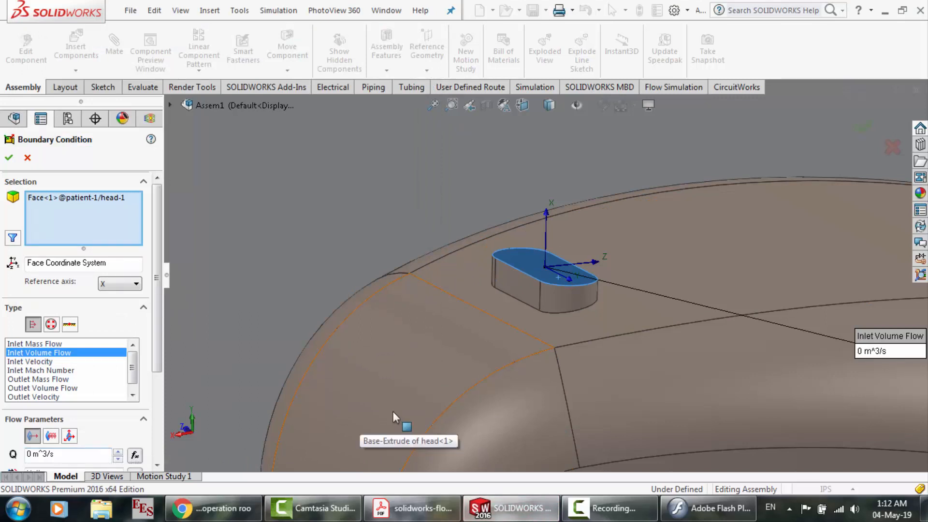
{"action": "left_click", "coordinate": [708, 509]}
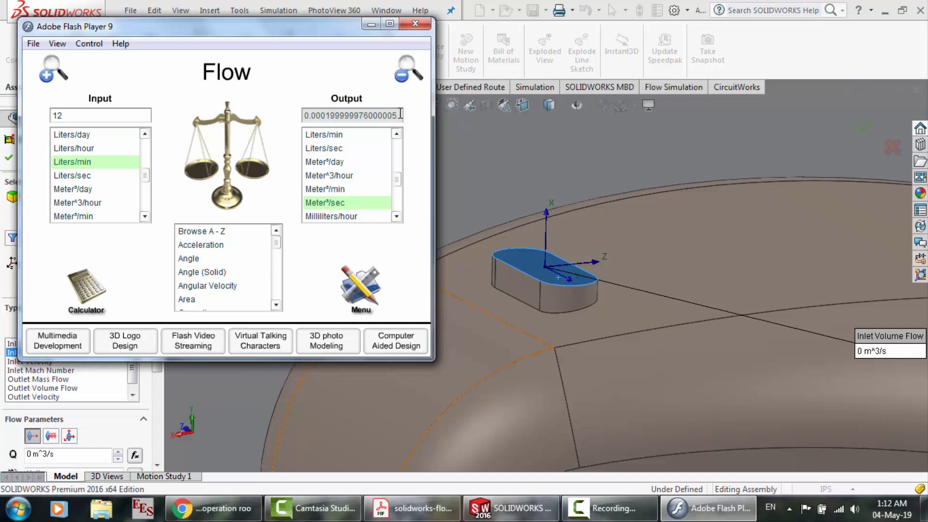
{"action": "left_click_drag", "start_coordinate": [400, 114], "coordinate": [291, 117]}
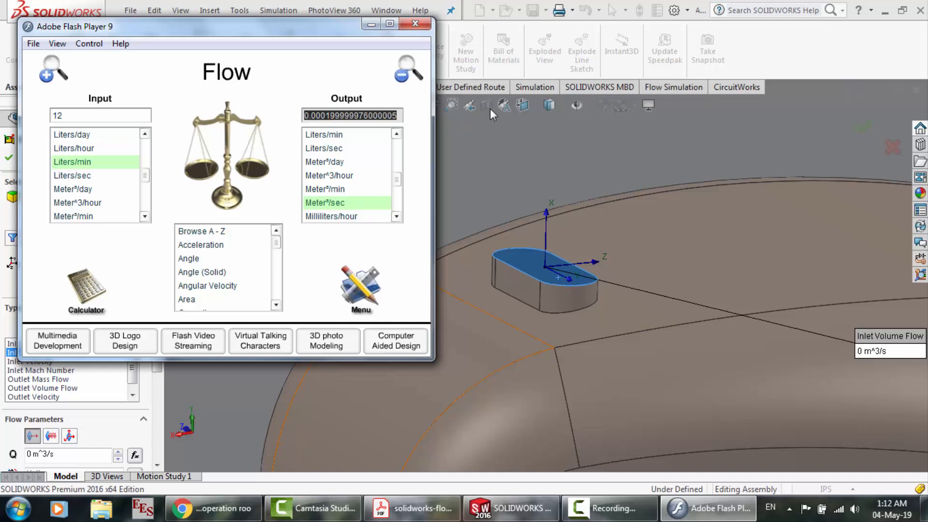
{"action": "left_click", "coordinate": [510, 508]}
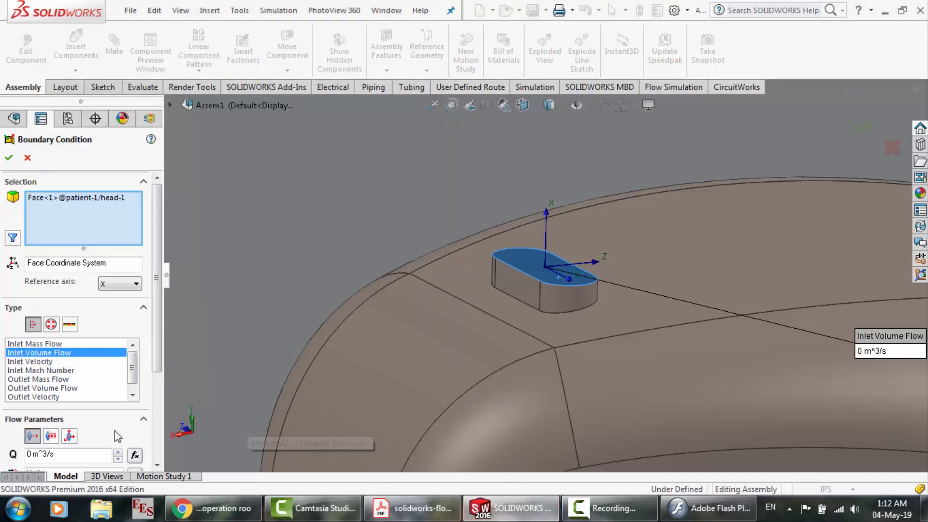
{"action": "left_click", "coordinate": [9, 158]}
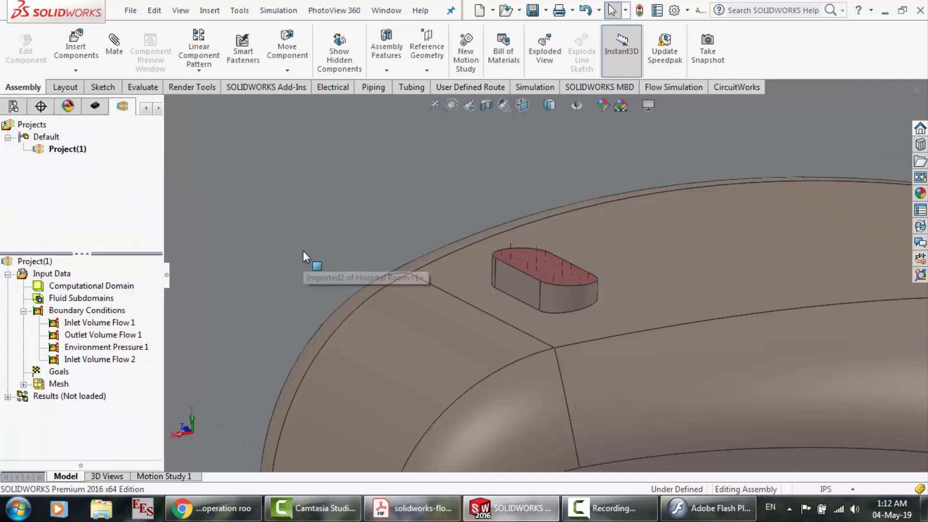
Edit Inlet Volume Flow 2 and set its volume flow rate to the copied value, about 0.0002 m^3/s
{"action": "left_click", "coordinate": [80, 360]}
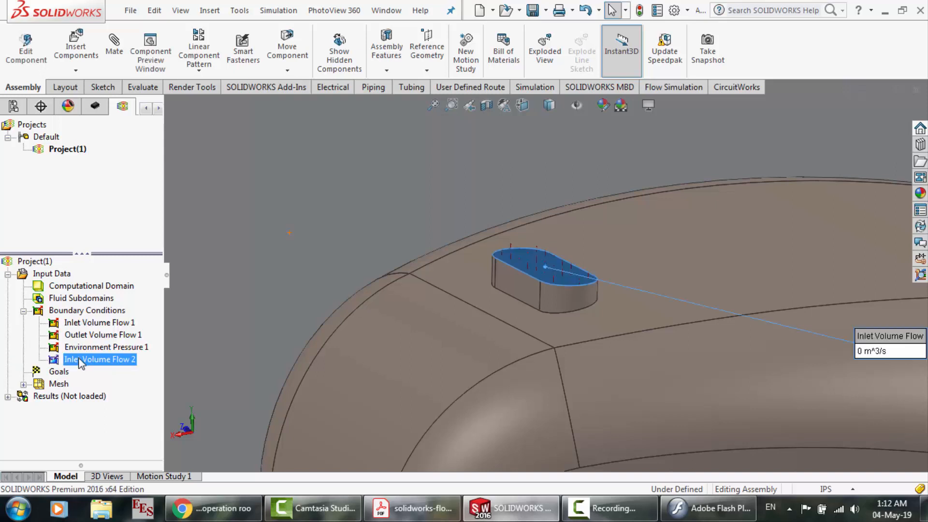
{"action": "right_click", "coordinate": [80, 361]}
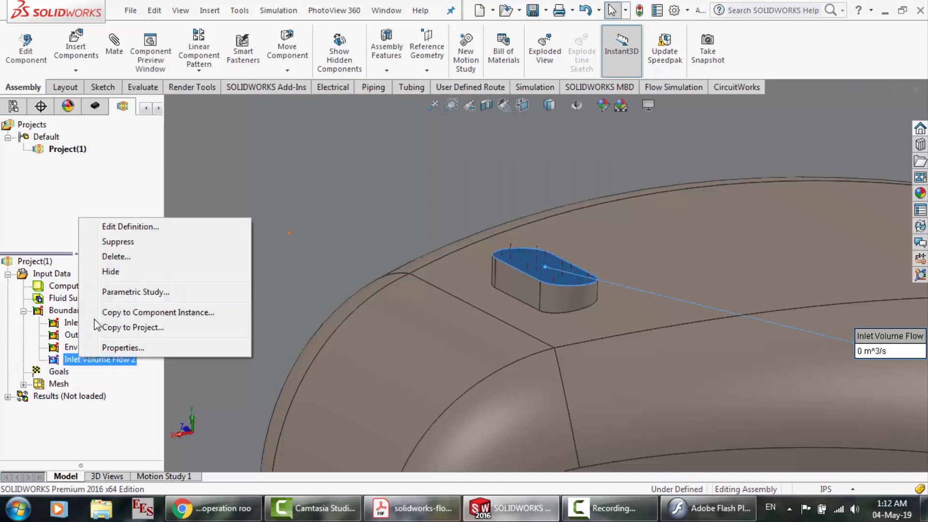
{"action": "left_click", "coordinate": [112, 227]}
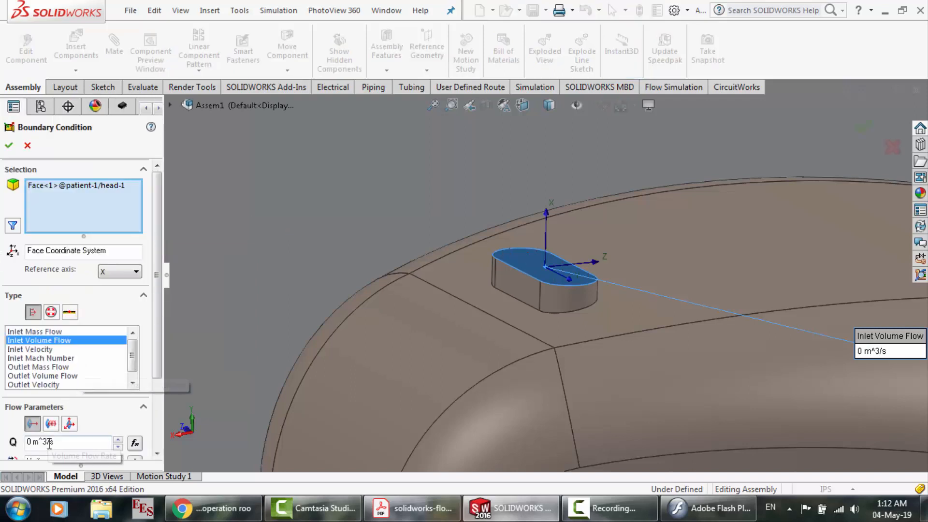
{"action": "left_click_drag", "start_coordinate": [71, 442], "coordinate": [13, 440]}
{"action": "type", "text": "0.000199999976000005"}
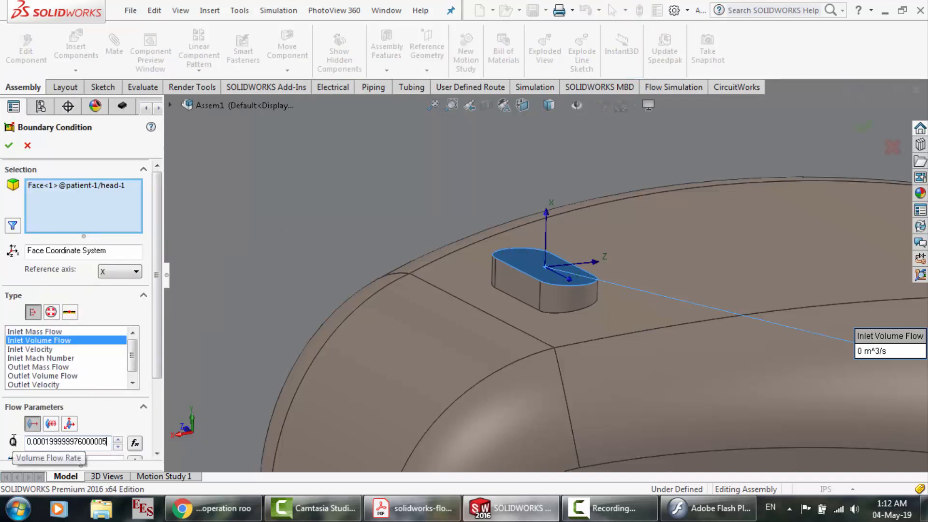
{"action": "left_click", "coordinate": [9, 145]}
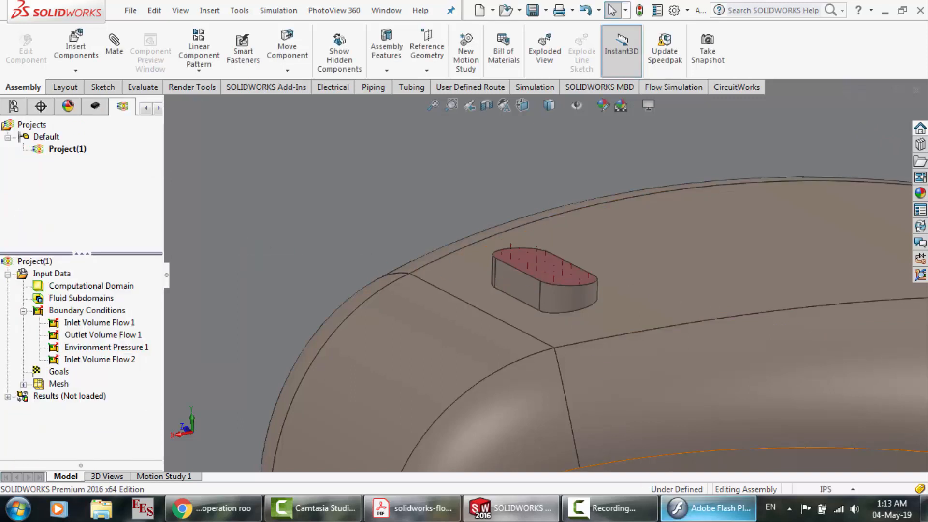
Close the unit converter, switch to the tutorial PDF and read the substance concentrations for Inlet Volume Flow 2
{"action": "left_click", "coordinate": [709, 509]}
{"action": "left_click", "coordinate": [415, 23]}
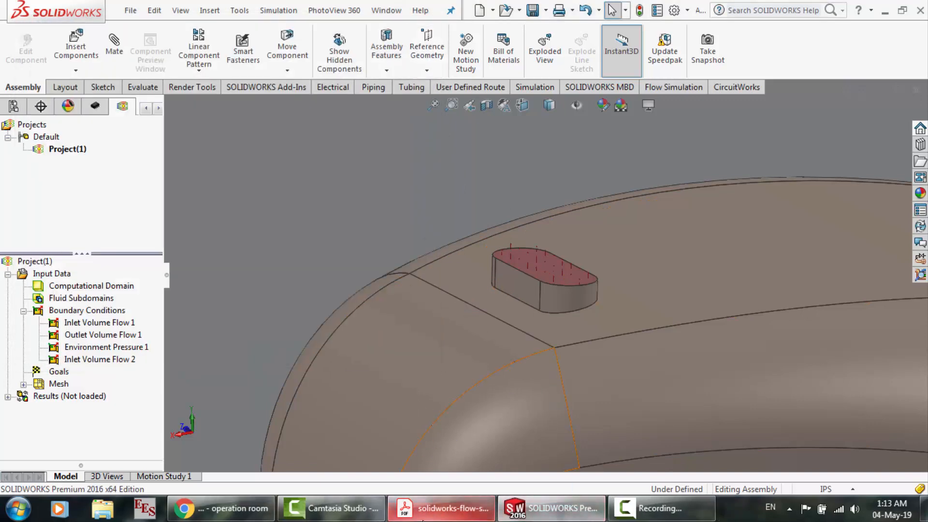
{"action": "left_click", "coordinate": [440, 508]}
{"action": "scroll", "coordinate": [355, 389], "scroll_direction": "down", "scroll_amount": 2}
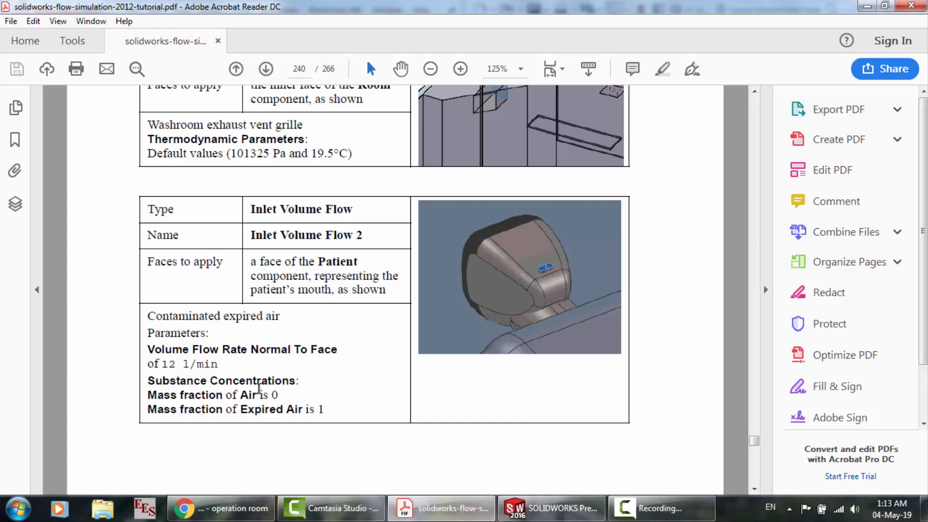
Look ahead to the Specifying Heat Sources section in the tutorial PDF and return to SOLIDWORKS
{"action": "scroll", "coordinate": [270, 289], "scroll_direction": "down", "scroll_amount": 10}
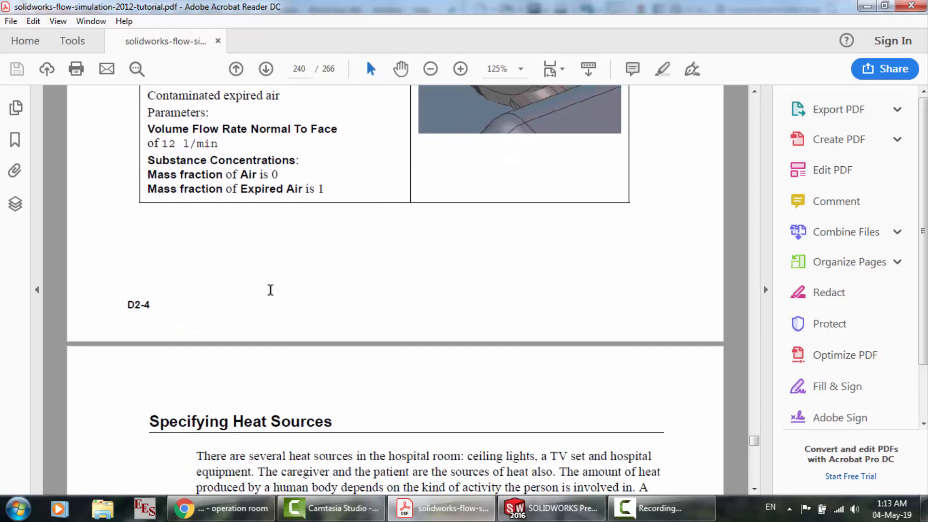
{"action": "scroll", "coordinate": [270, 289], "scroll_direction": "down", "scroll_amount": 2}
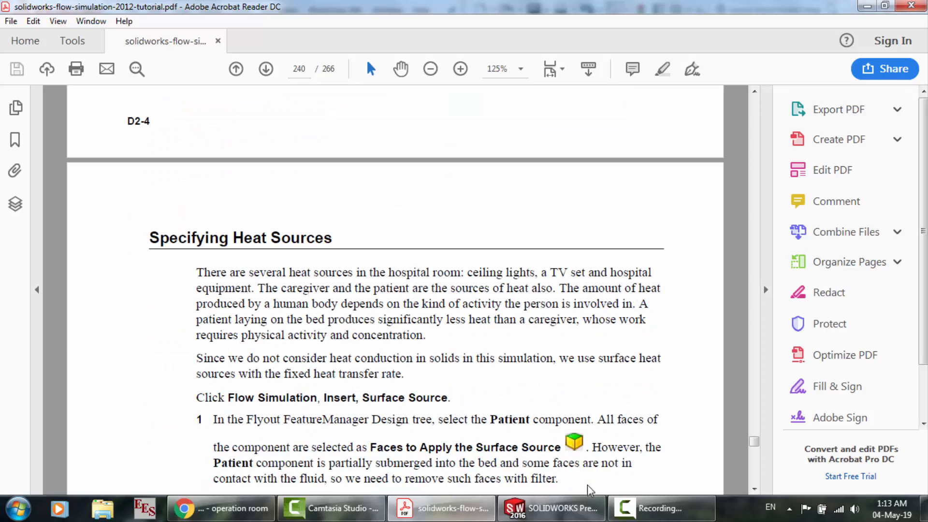
{"action": "left_click", "coordinate": [660, 508]}
{"action": "left_click", "coordinate": [851, 445]}
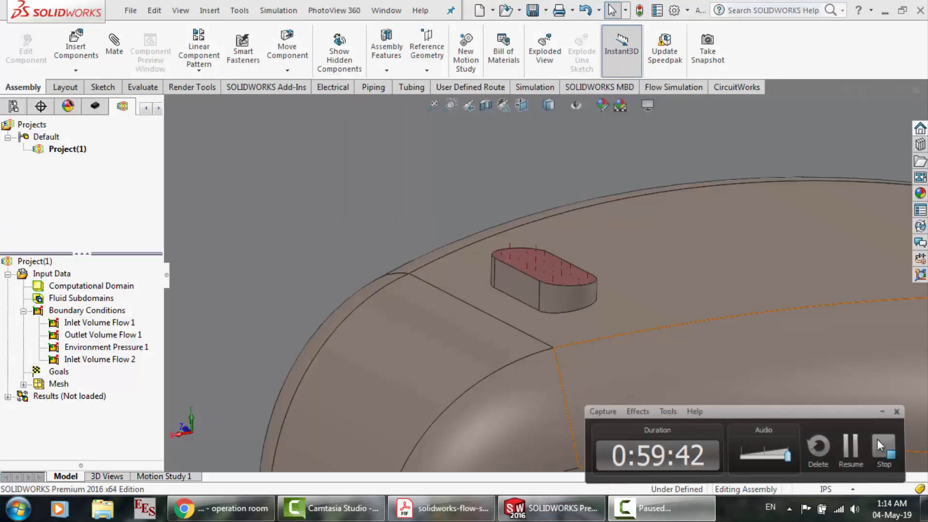
{"action": "key", "text": "F9"}
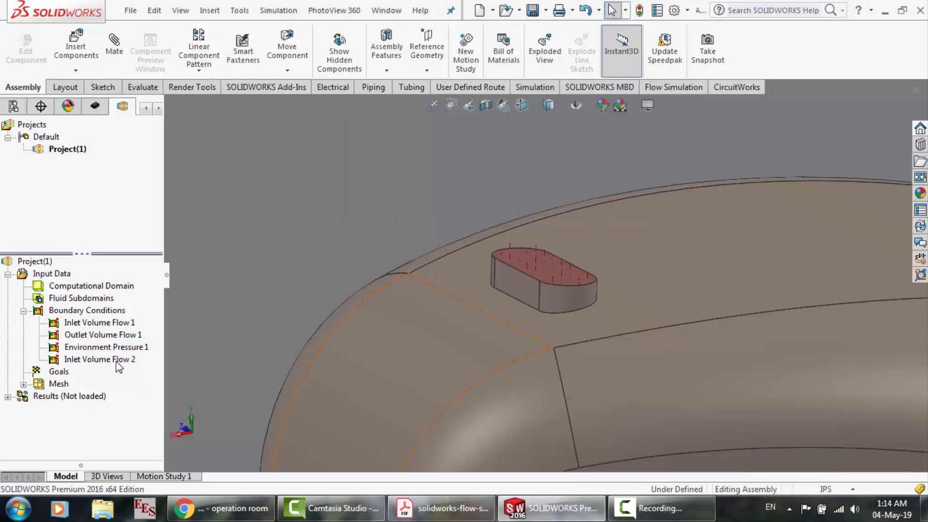
Edit Inlet Volume Flow 2 and set its substance mass fractions to 0 for Air and 1 for Expired Air
{"action": "left_click", "coordinate": [116, 361]}
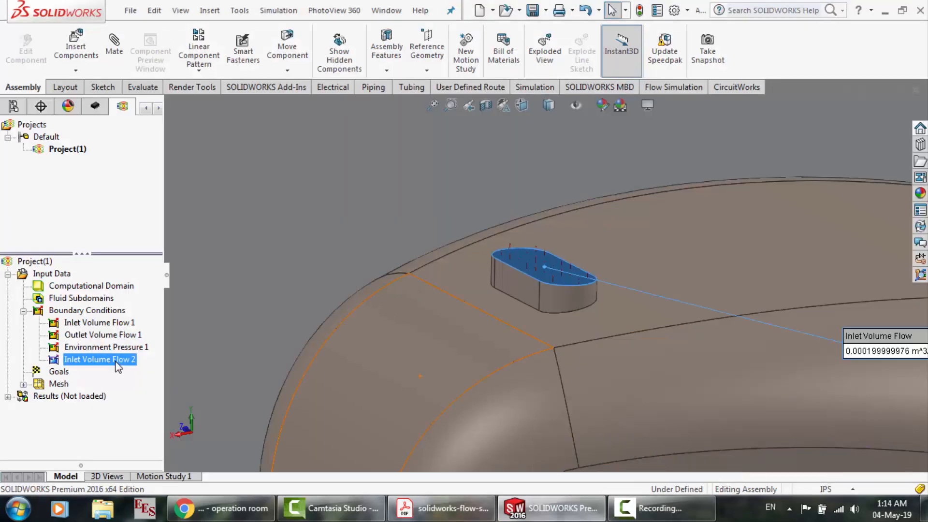
{"action": "right_click", "coordinate": [117, 362]}
{"action": "left_click", "coordinate": [159, 230]}
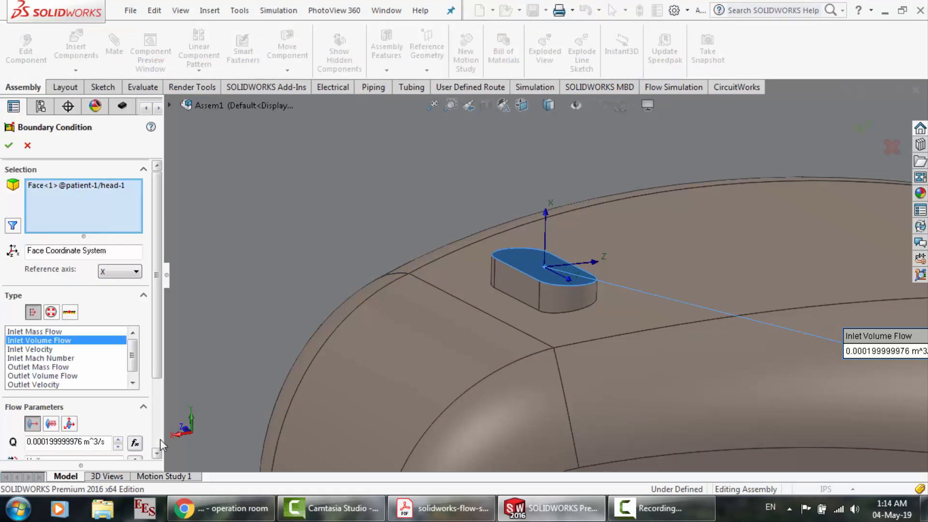
{"action": "scroll", "coordinate": [161, 439], "scroll_direction": "down", "scroll_amount": 3}
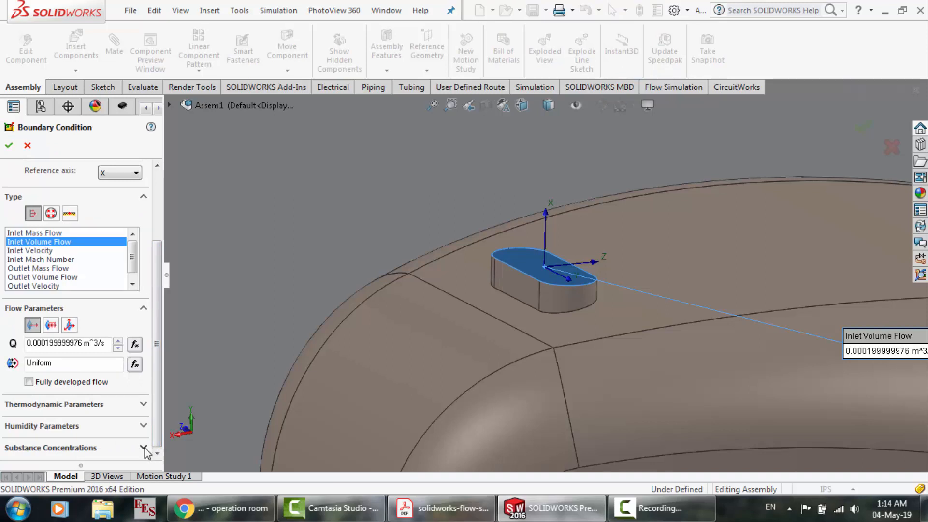
{"action": "left_click", "coordinate": [143, 447]}
{"action": "left_click", "coordinate": [73, 423]}
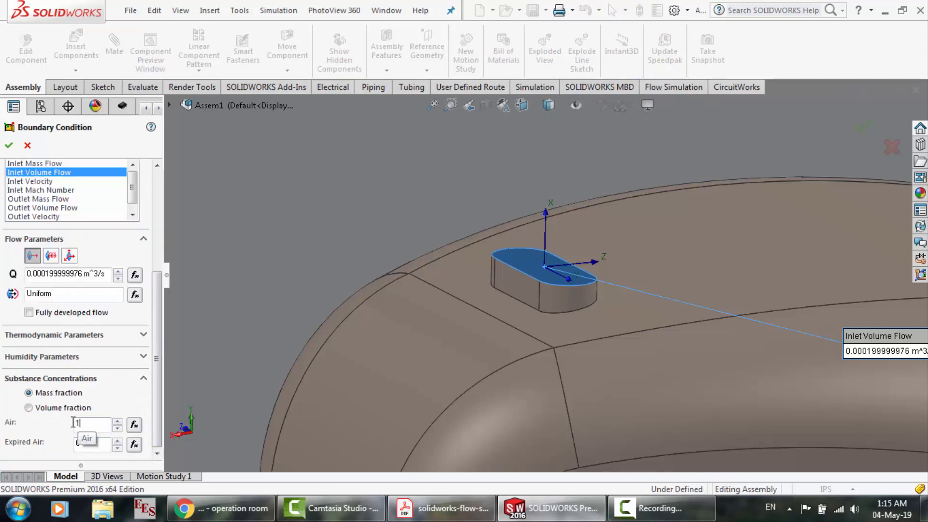
{"action": "double_click", "coordinate": [74, 423]}
{"action": "double_click", "coordinate": [81, 440]}
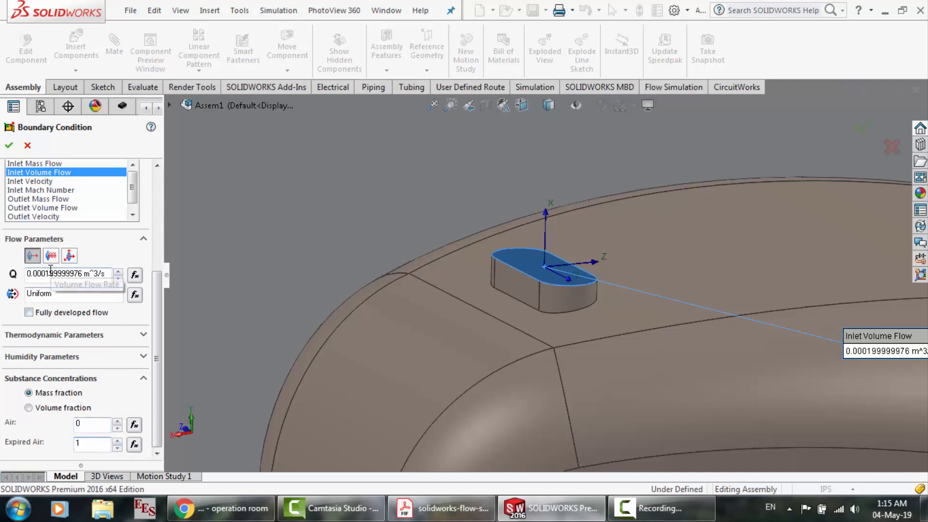
{"action": "left_click", "coordinate": [11, 145]}
Open Inlet Volume Flow 1 to check its substance concentrations and close it without changes
{"action": "left_click", "coordinate": [89, 324]}
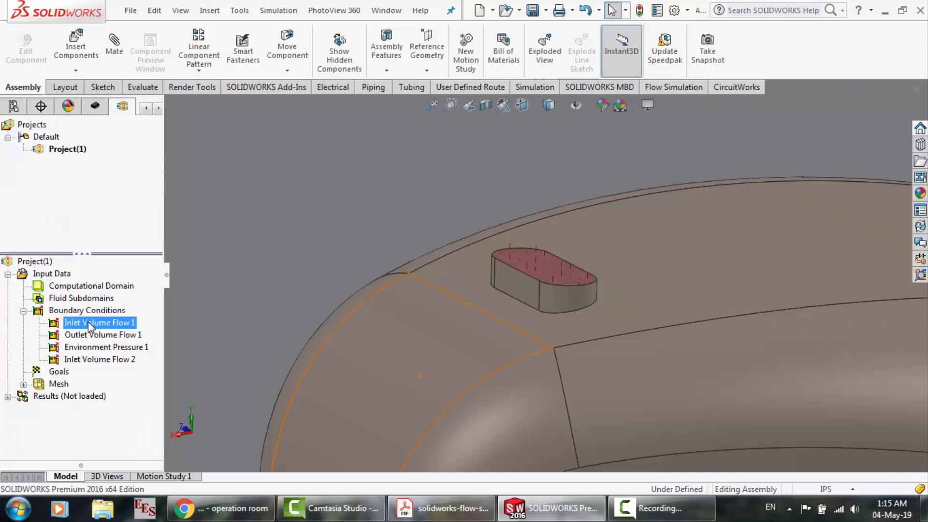
{"action": "right_click", "coordinate": [89, 325]}
{"action": "left_click", "coordinate": [124, 330]}
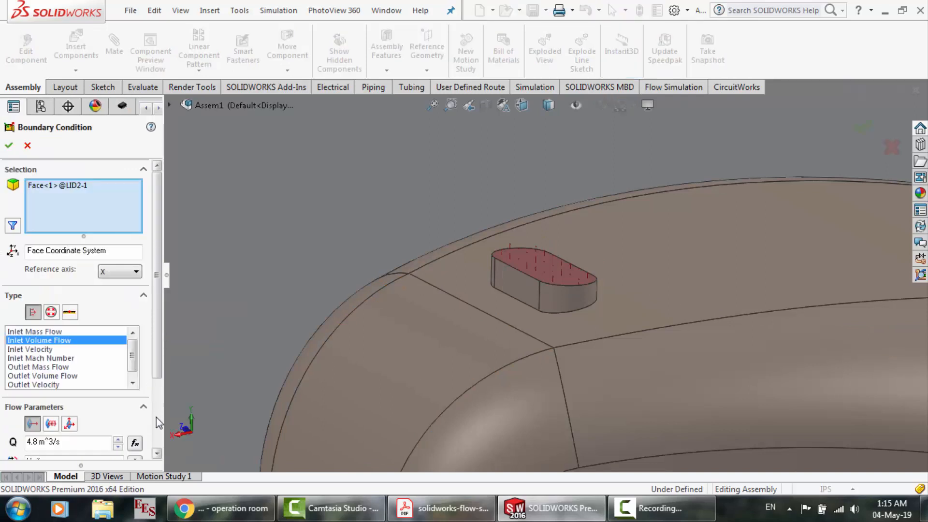
{"action": "scroll", "coordinate": [155, 417], "scroll_direction": "down", "scroll_amount": 3}
{"action": "left_click", "coordinate": [143, 445]}
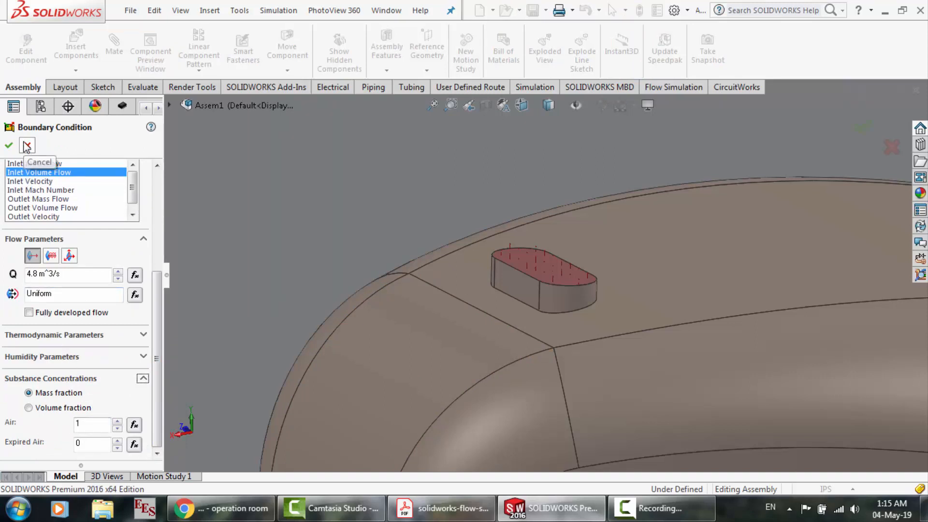
{"action": "left_click", "coordinate": [27, 146]}
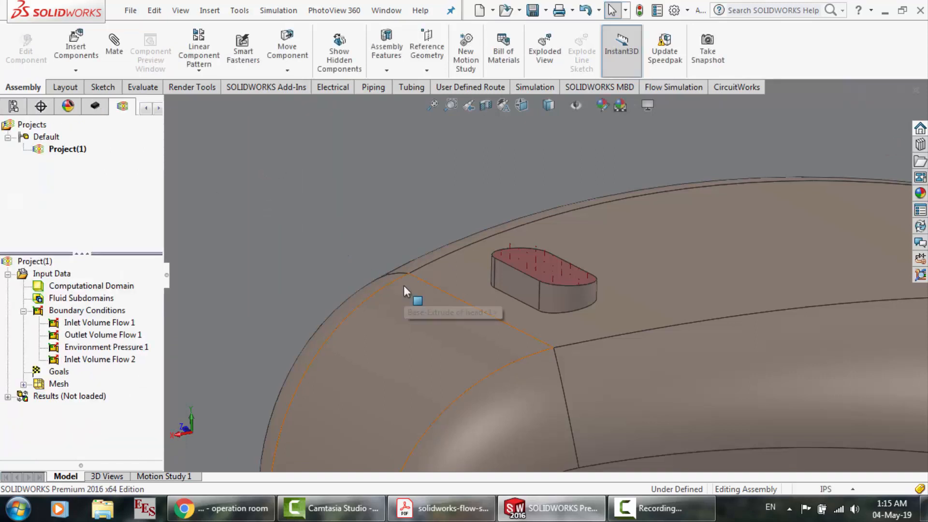
Clear the face selection and fit the whole hospital room in the view
{"action": "left_click", "coordinate": [371, 167]}
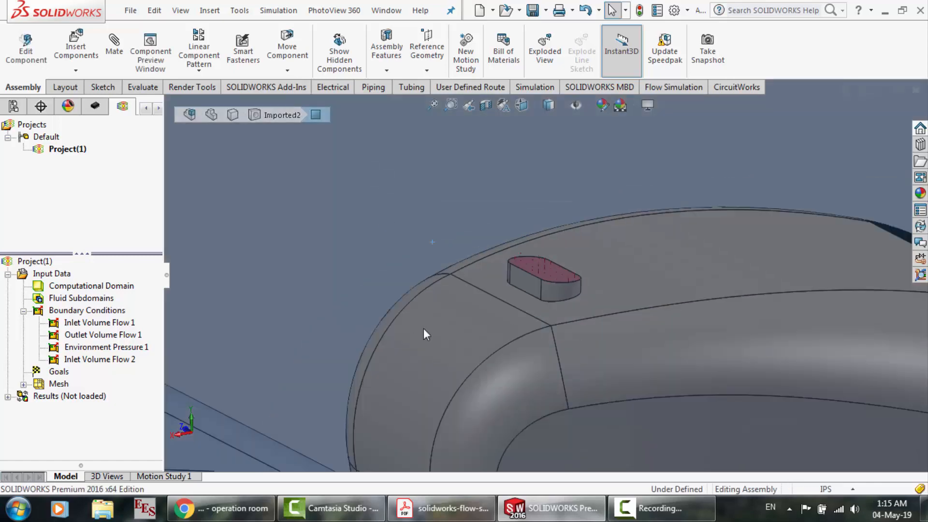
{"action": "scroll", "coordinate": [424, 333], "scroll_direction": "up", "scroll_amount": 5}
{"action": "key", "text": "Escape"}
{"action": "key", "text": "f"}
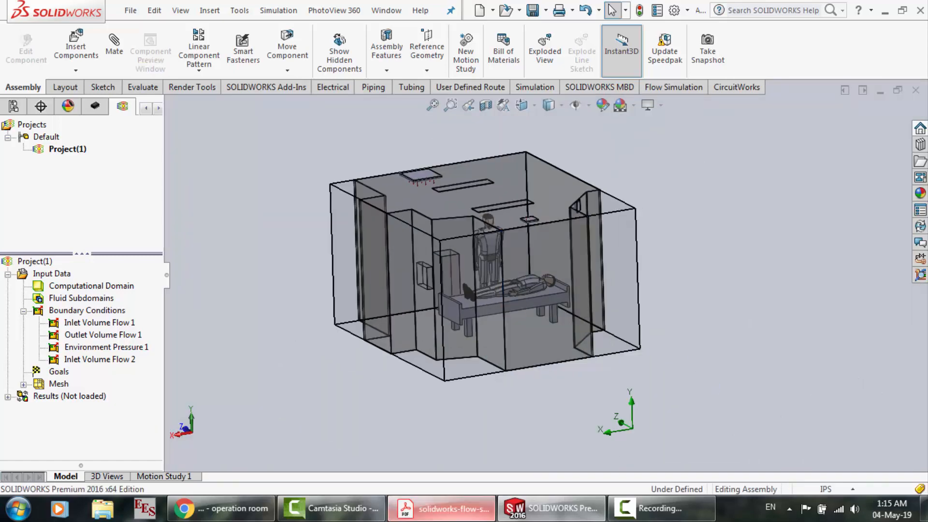
Switch to the tutorial PDF and read the heat source instructions for the Patient, Caregiver and Ceiling Lights
{"action": "left_click", "coordinate": [485, 517]}
{"action": "scroll", "coordinate": [364, 308], "scroll_direction": "down", "scroll_amount": 4}
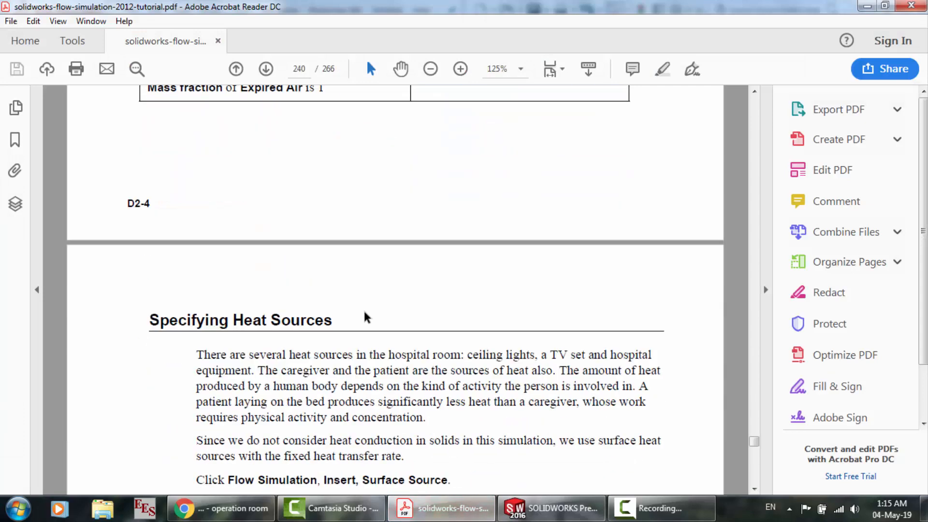
{"action": "scroll", "coordinate": [364, 313], "scroll_direction": "up", "scroll_amount": 1}
{"action": "scroll", "coordinate": [365, 314], "scroll_direction": "down", "scroll_amount": 3}
{"action": "scroll", "coordinate": [365, 313], "scroll_direction": "down", "scroll_amount": 1}
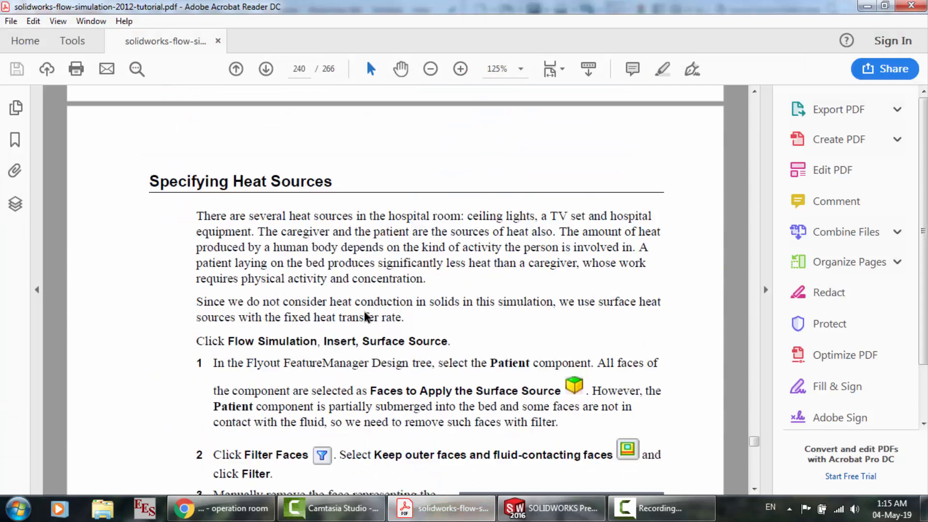
{"action": "scroll", "coordinate": [366, 313], "scroll_direction": "down", "scroll_amount": 2}
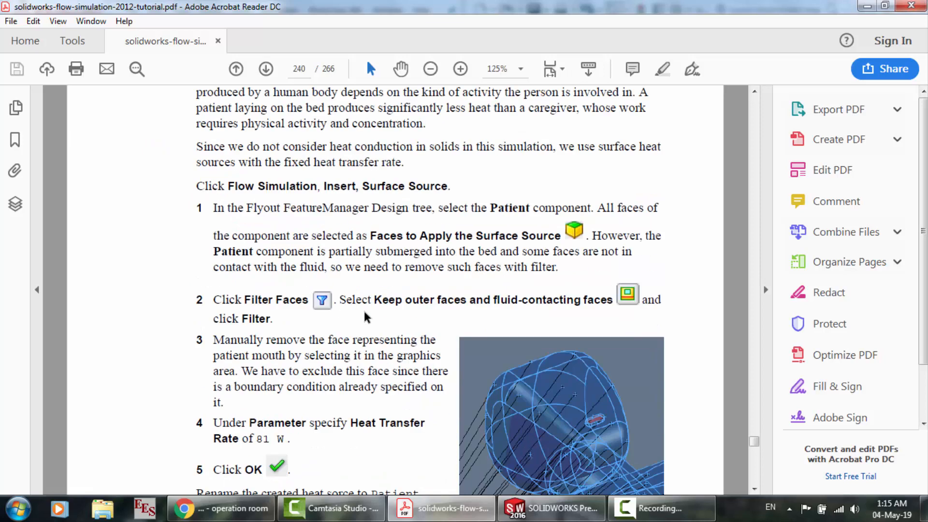
{"action": "scroll", "coordinate": [276, 265], "scroll_direction": "down", "scroll_amount": 2}
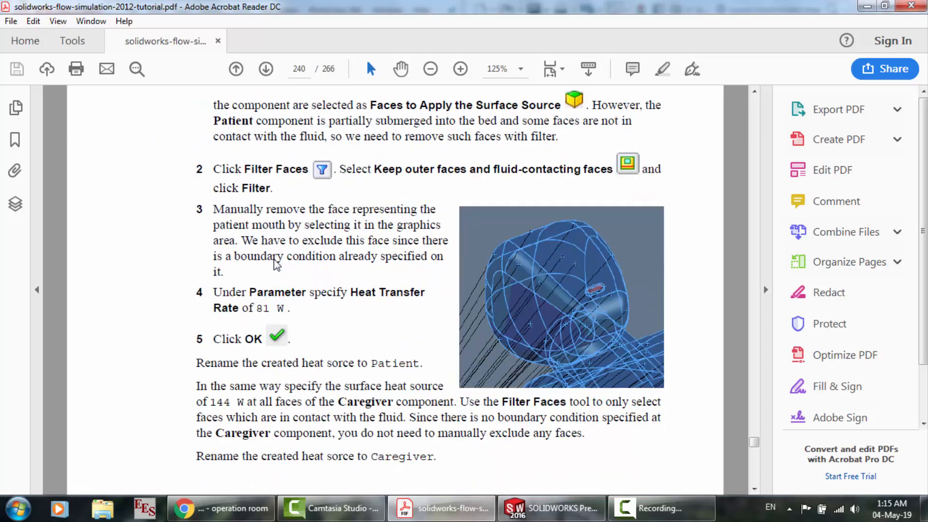
{"action": "scroll", "coordinate": [275, 265], "scroll_direction": "up", "scroll_amount": 5}
{"action": "scroll", "coordinate": [293, 294], "scroll_direction": "down", "scroll_amount": 2}
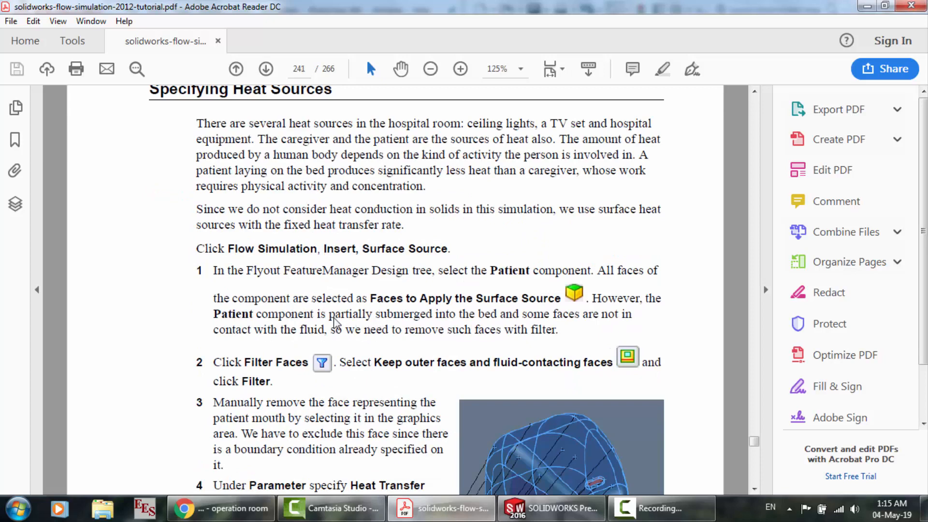
{"action": "scroll", "coordinate": [338, 322], "scroll_direction": "down", "scroll_amount": 1}
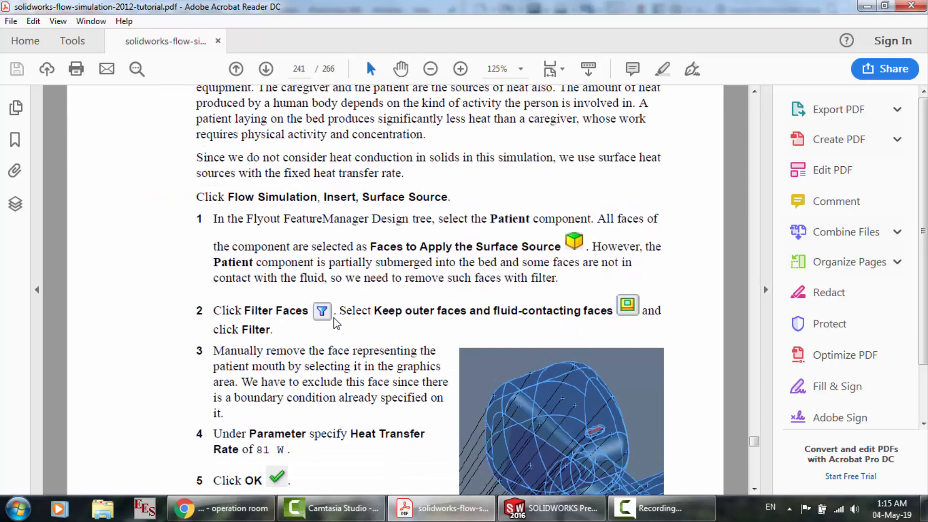
{"action": "scroll", "coordinate": [413, 289], "scroll_direction": "down", "scroll_amount": 13}
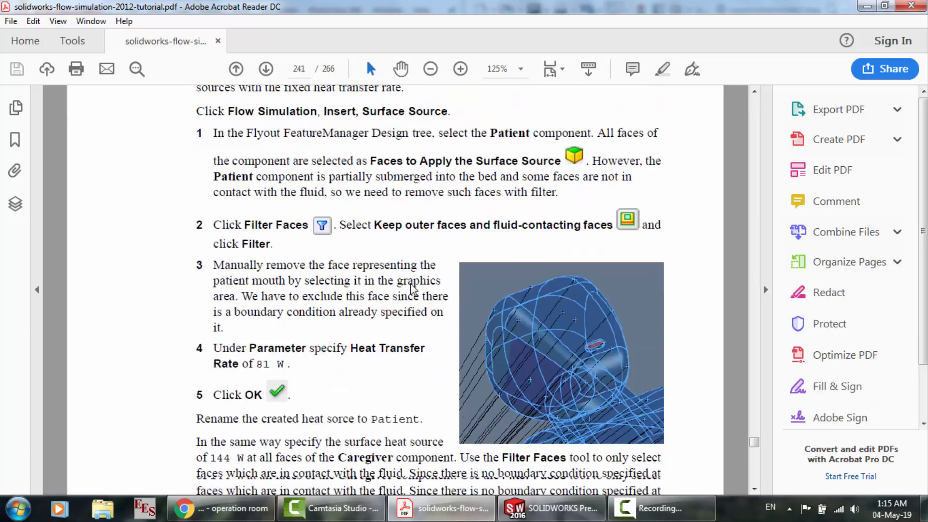
{"action": "scroll", "coordinate": [413, 289], "scroll_direction": "down", "scroll_amount": 2}
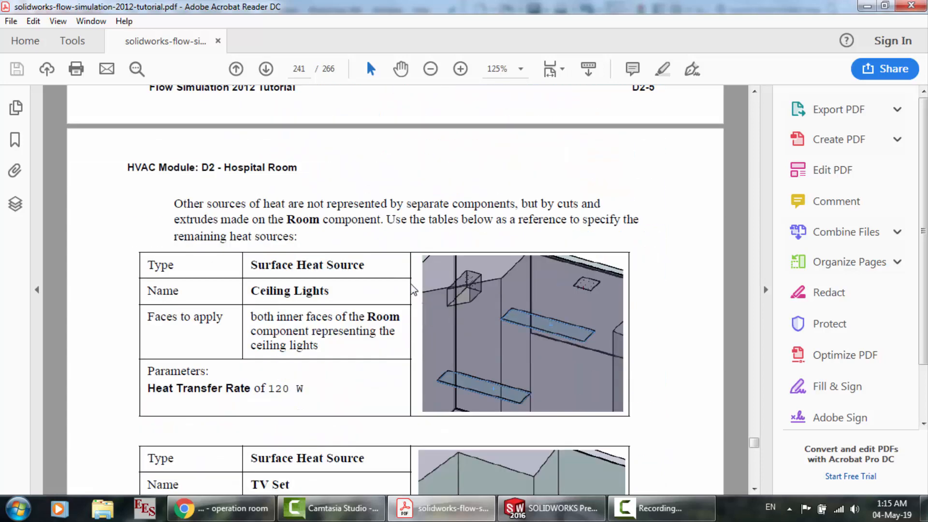
Return to SOLIDWORKS and look through the Flow Simulation commands for a way to insert a Surface Source
{"action": "left_click", "coordinate": [555, 508]}
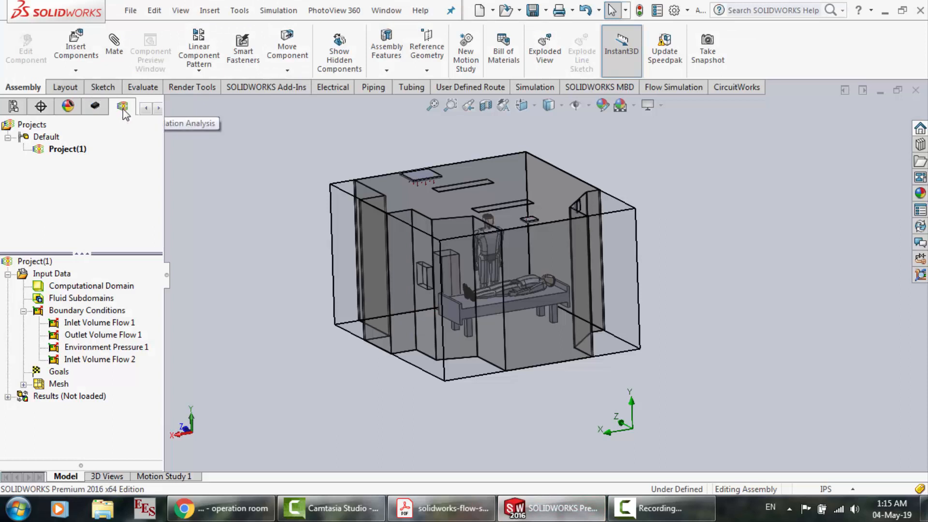
{"action": "left_click", "coordinate": [658, 89]}
{"action": "left_click", "coordinate": [196, 87]}
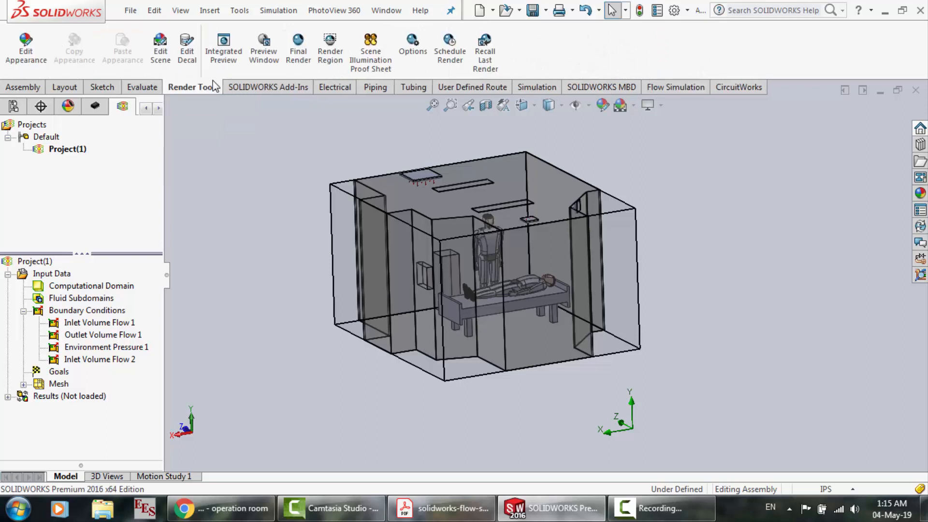
{"action": "left_click", "coordinate": [675, 87]}
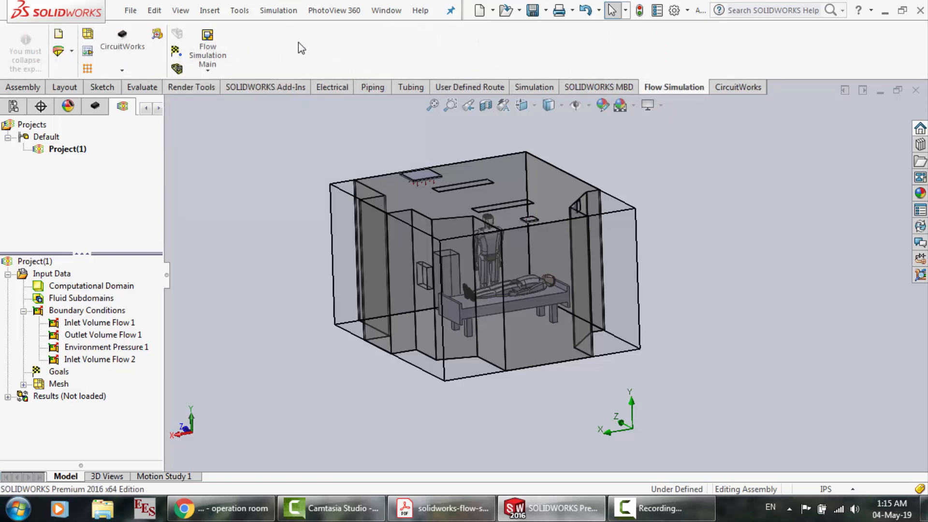
{"action": "left_click", "coordinate": [208, 46]}
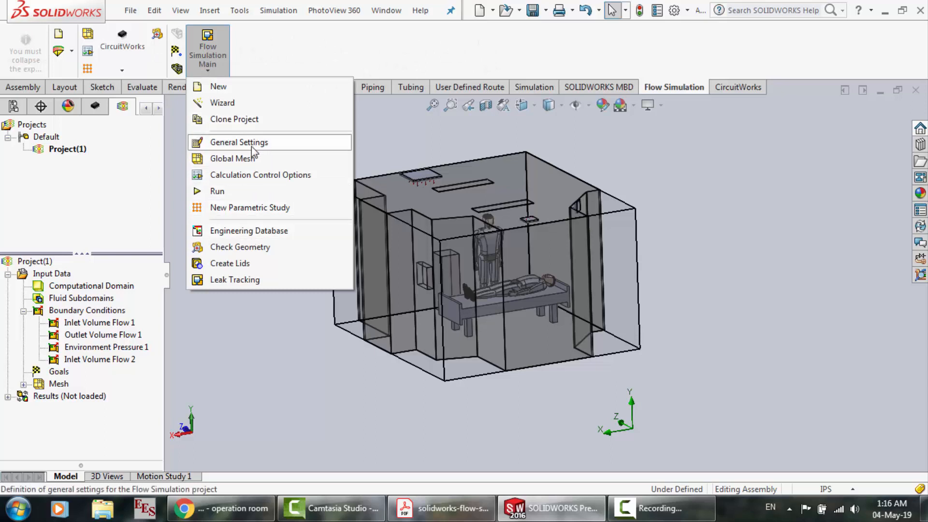
{"action": "left_click", "coordinate": [190, 71]}
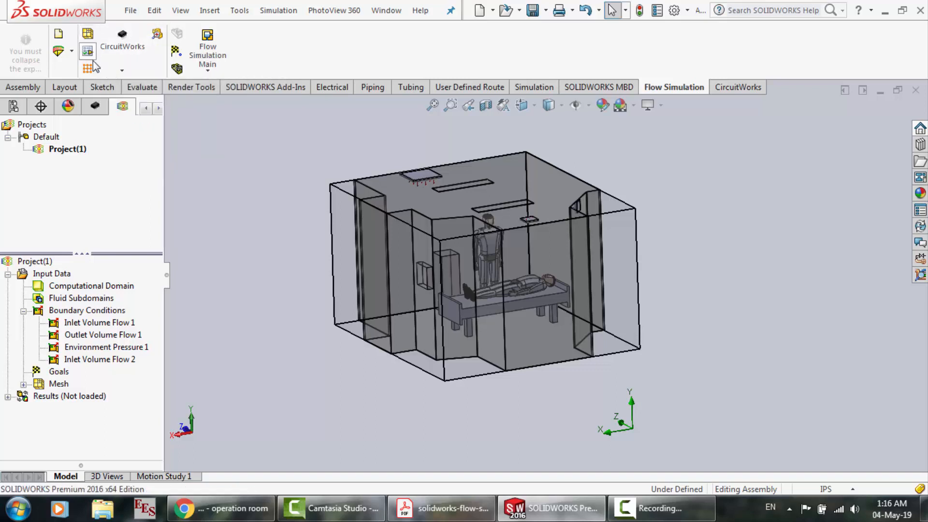
{"action": "left_click", "coordinate": [70, 52]}
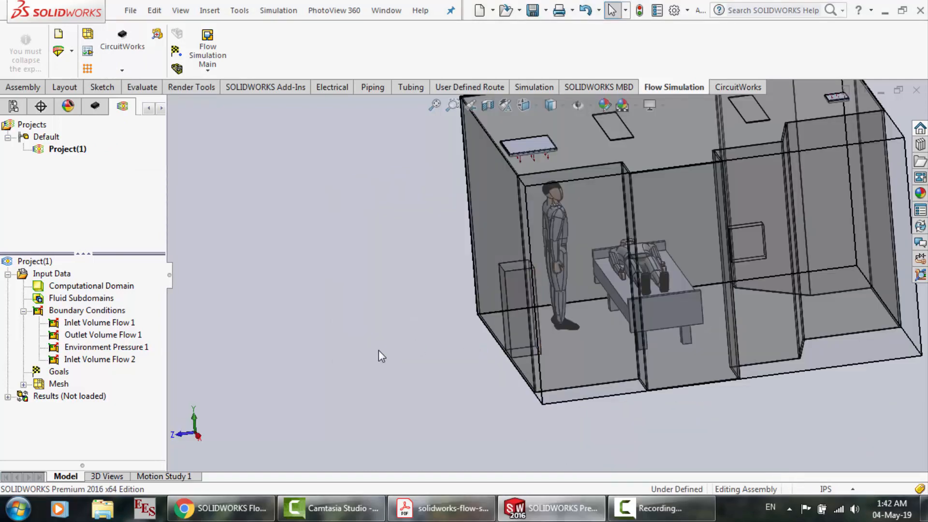
Switch to the tutorial PDF and reread the Surface Source instructions for the Patient component
{"action": "left_click", "coordinate": [442, 508]}
{"action": "scroll", "coordinate": [422, 392], "scroll_direction": "up", "scroll_amount": 1}
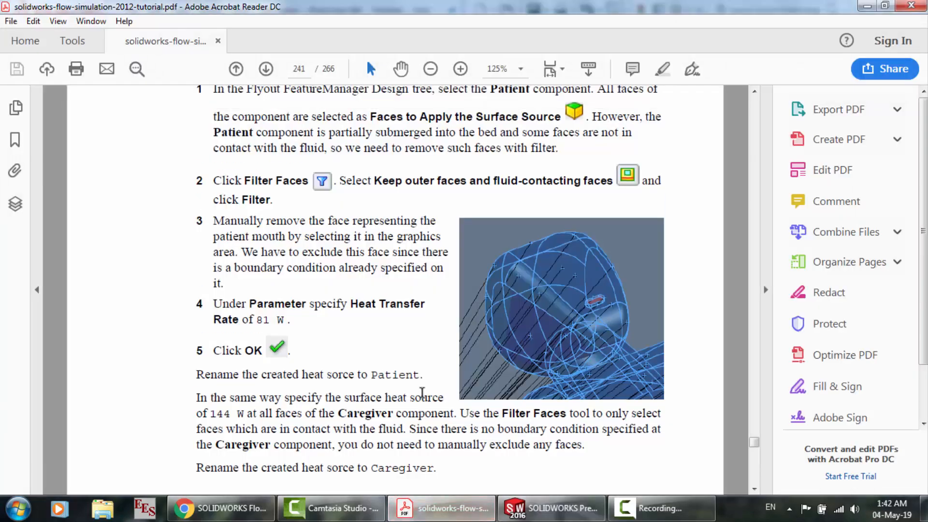
{"action": "scroll", "coordinate": [422, 392], "scroll_direction": "up", "scroll_amount": 6}
{"action": "scroll", "coordinate": [422, 393], "scroll_direction": "down", "scroll_amount": 3}
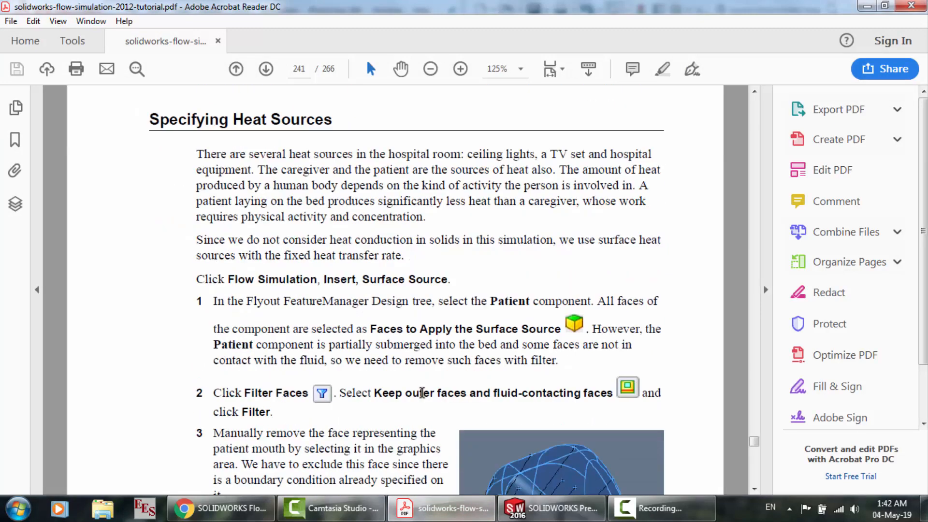
Return to SOLIDWORKS and search the Flow Simulation commands again for Surface Source, rechecking the command path in the tutorial PDF
{"action": "left_click", "coordinate": [553, 508]}
{"action": "left_click", "coordinate": [208, 63]}
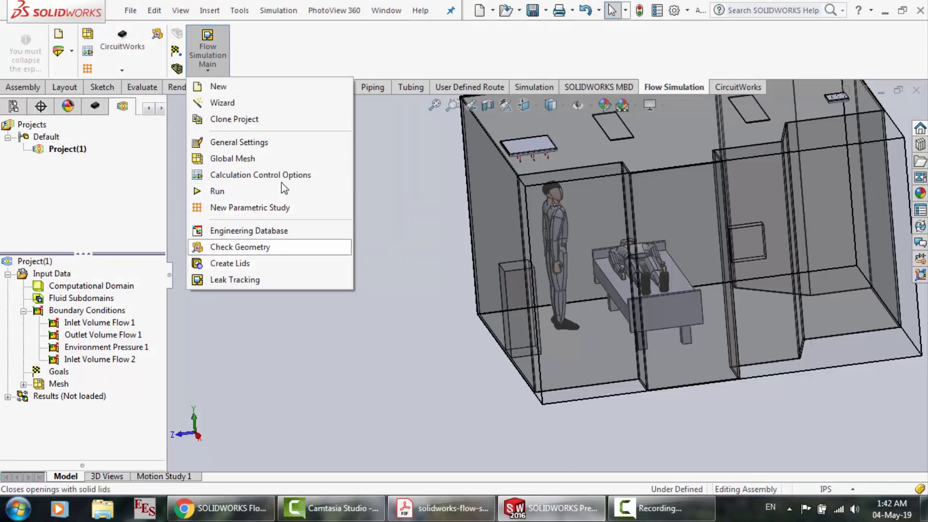
{"action": "left_click", "coordinate": [279, 54]}
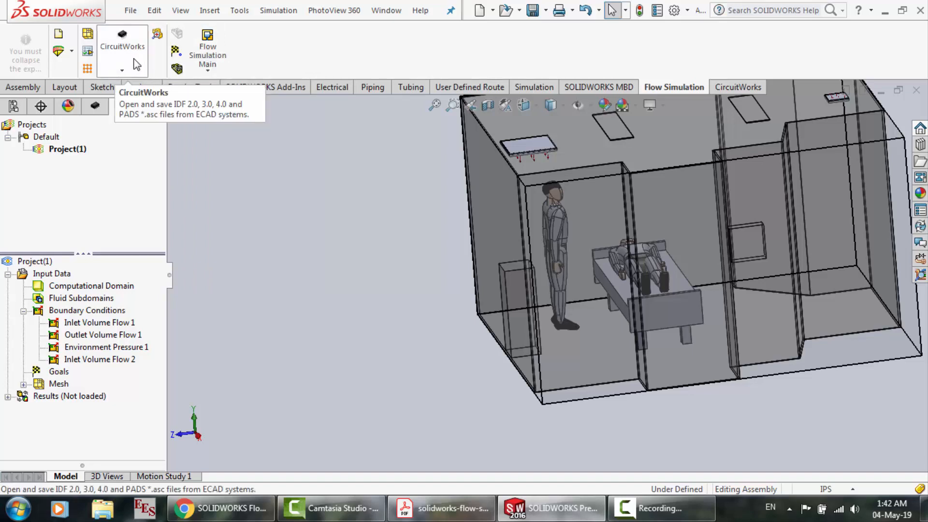
{"action": "left_click", "coordinate": [426, 508]}
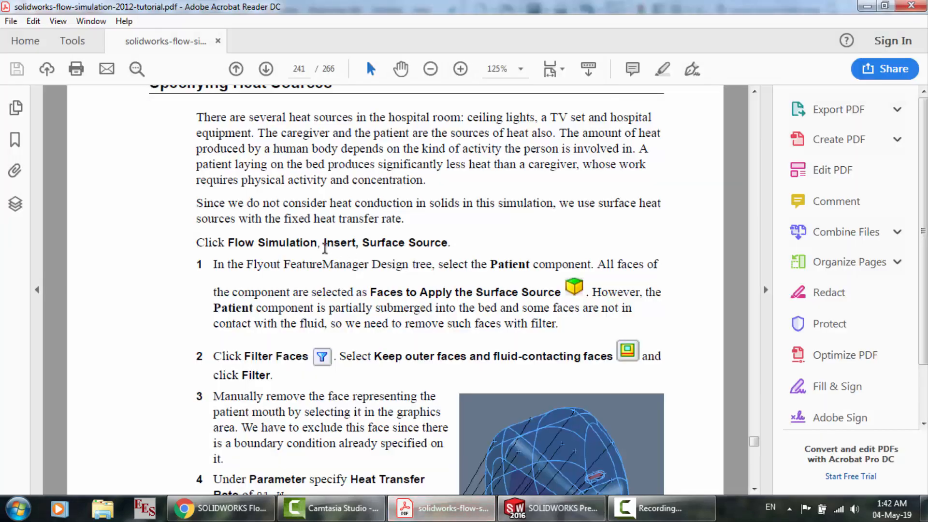
{"action": "left_click", "coordinate": [552, 508]}
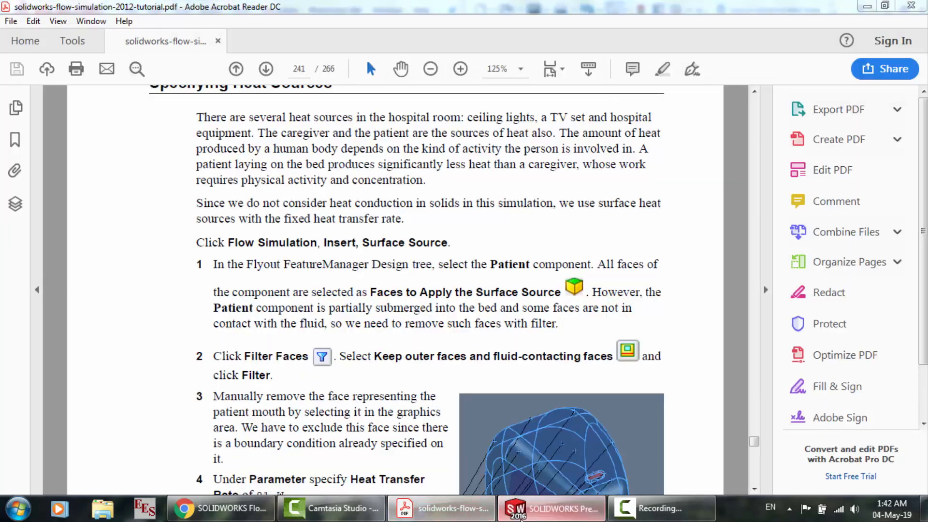
{"action": "left_click", "coordinate": [217, 64]}
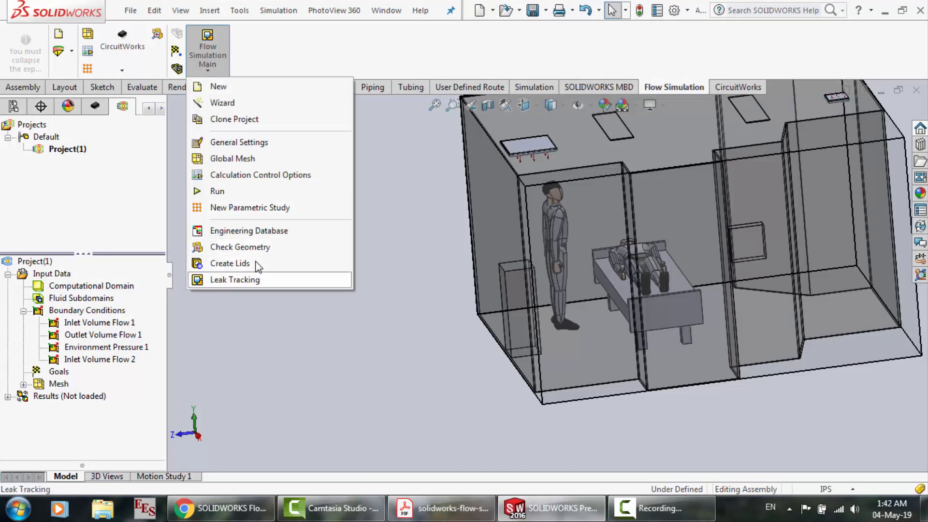
{"action": "left_click", "coordinate": [420, 346]}
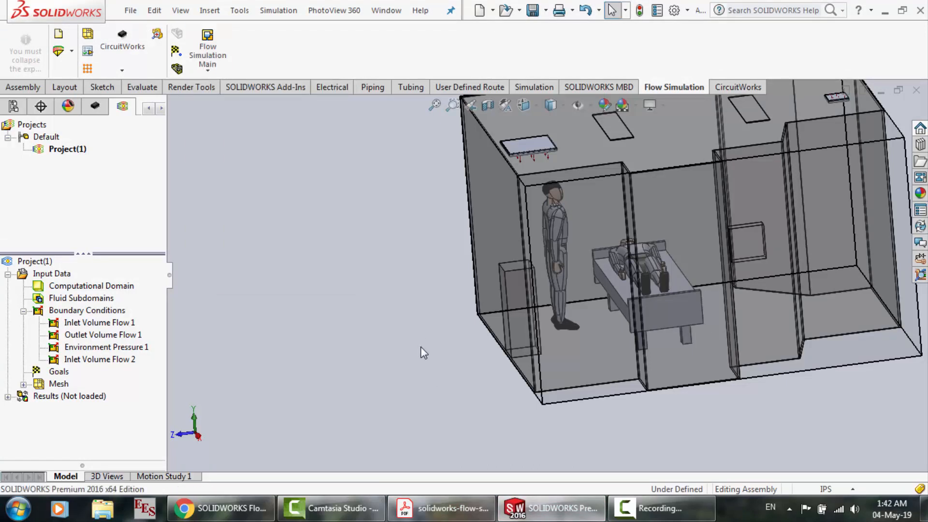
{"action": "scroll", "coordinate": [421, 347], "scroll_direction": "up", "scroll_amount": 4}
{"action": "scroll", "coordinate": [781, 230], "scroll_direction": "down", "scroll_amount": 3}
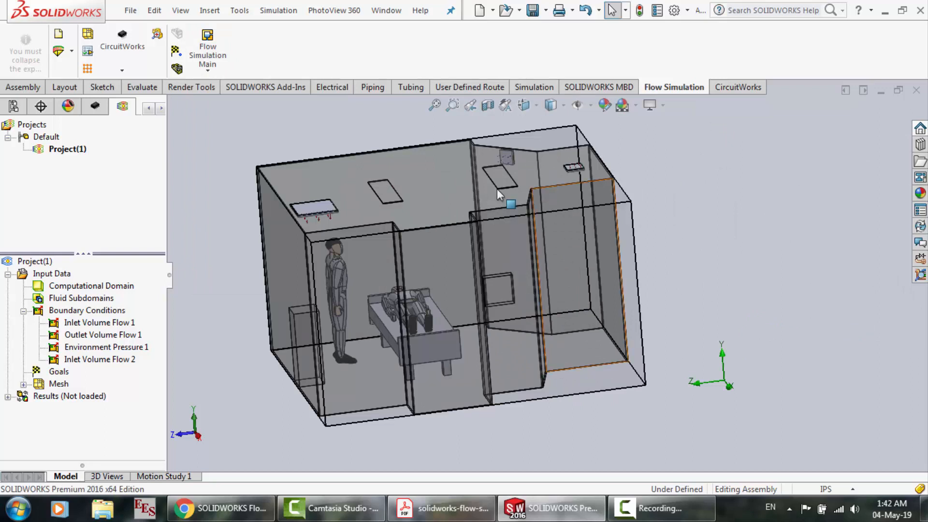
{"action": "left_click", "coordinate": [112, 71]}
{"action": "left_click", "coordinate": [67, 65]}
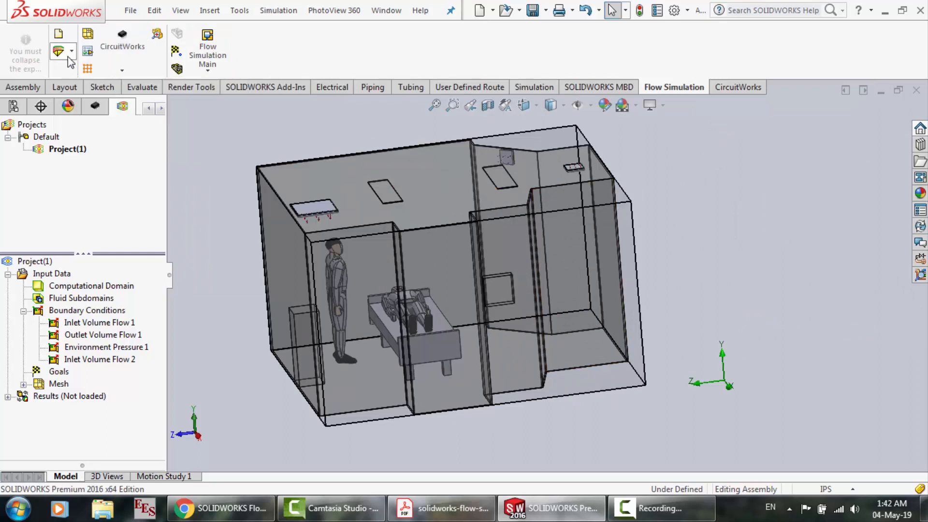
{"action": "left_click", "coordinate": [69, 54]}
{"action": "left_click", "coordinate": [357, 54]}
Compare the tutorial PDF's Patient, Caregiver and Ceiling Lights heat source instructions with the hospital room model in SOLIDWORKS
{"action": "left_click", "coordinate": [442, 509]}
{"action": "scroll", "coordinate": [425, 317], "scroll_direction": "down", "scroll_amount": 5}
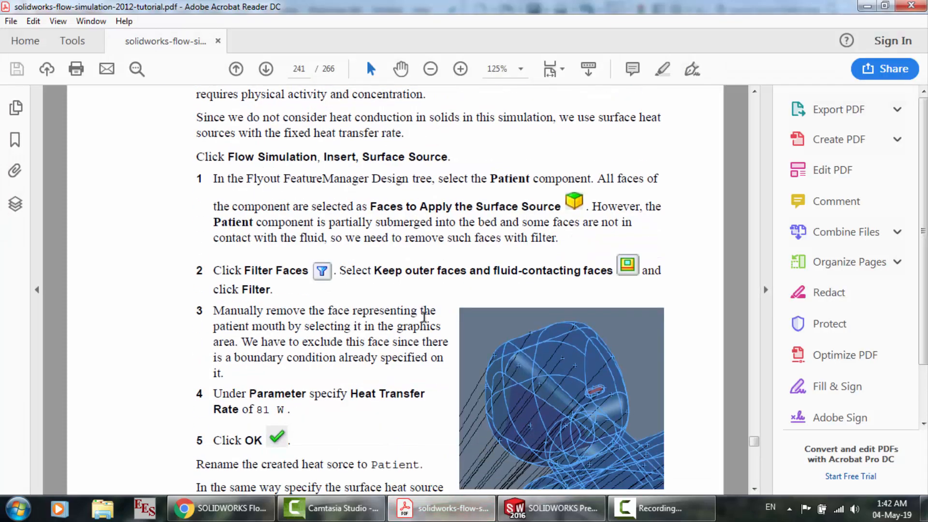
{"action": "left_click", "coordinate": [552, 508]}
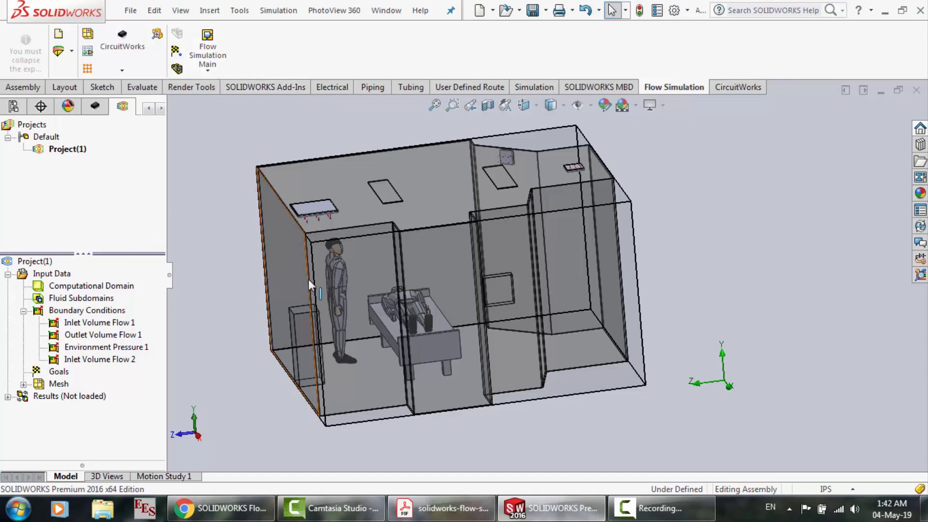
{"action": "scroll", "coordinate": [378, 380], "scroll_direction": "down", "scroll_amount": 4}
{"action": "scroll", "coordinate": [375, 360], "scroll_direction": "up", "scroll_amount": 5}
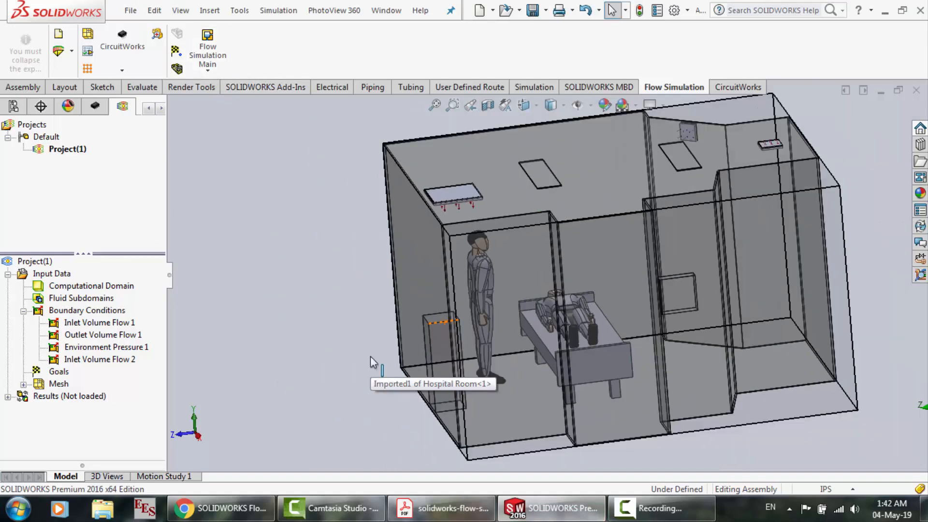
{"action": "scroll", "coordinate": [638, 319], "scroll_direction": "down", "scroll_amount": 3}
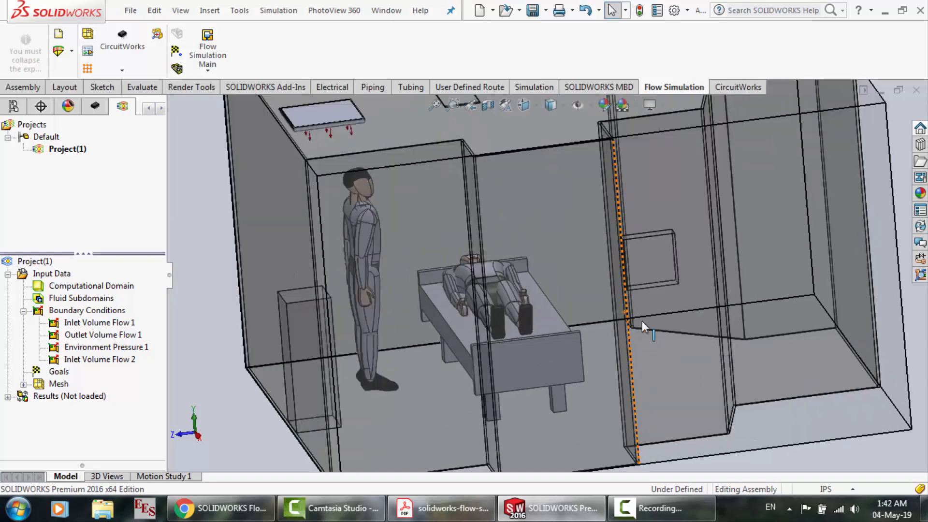
{"action": "left_click", "coordinate": [443, 508]}
{"action": "scroll", "coordinate": [414, 337], "scroll_direction": "down", "scroll_amount": 3}
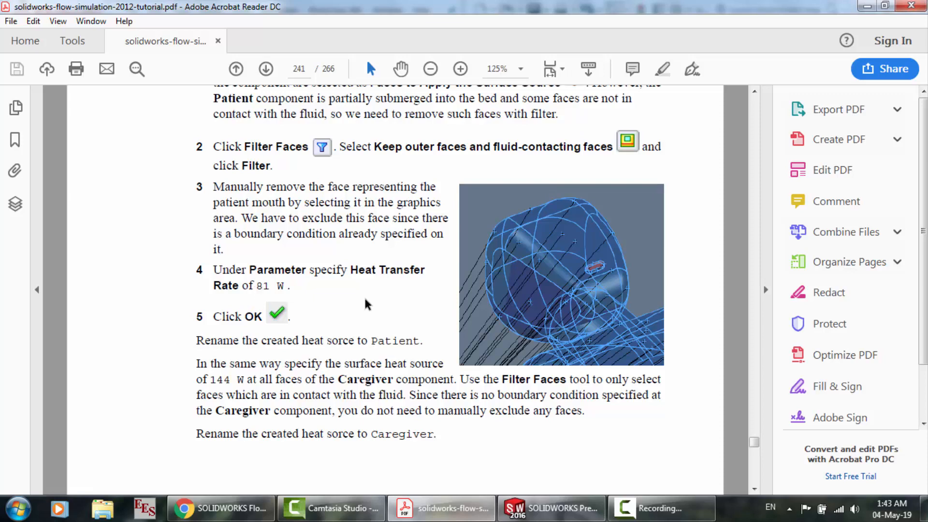
{"action": "scroll", "coordinate": [365, 302], "scroll_direction": "down", "scroll_amount": 15}
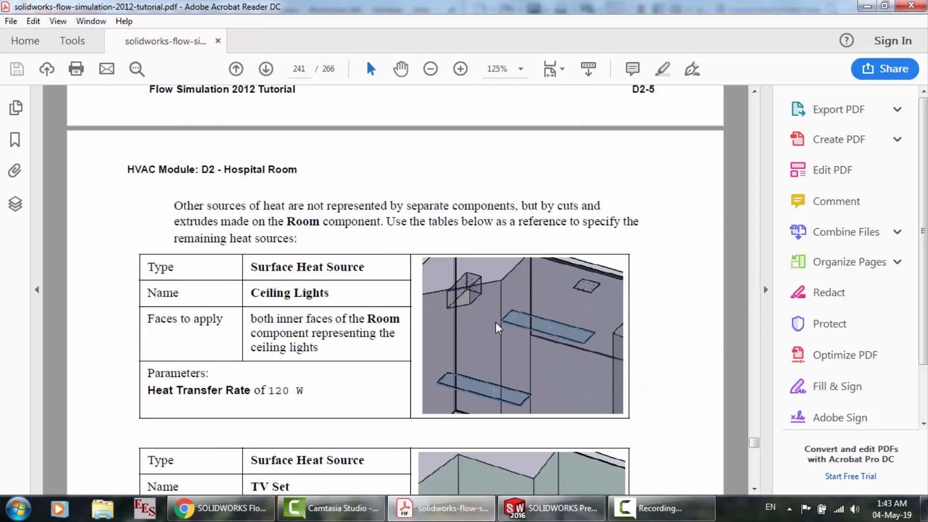
Return to SOLIDWORKS and select the rectangular ceiling light face nearest the caregiver
{"action": "left_click", "coordinate": [571, 508]}
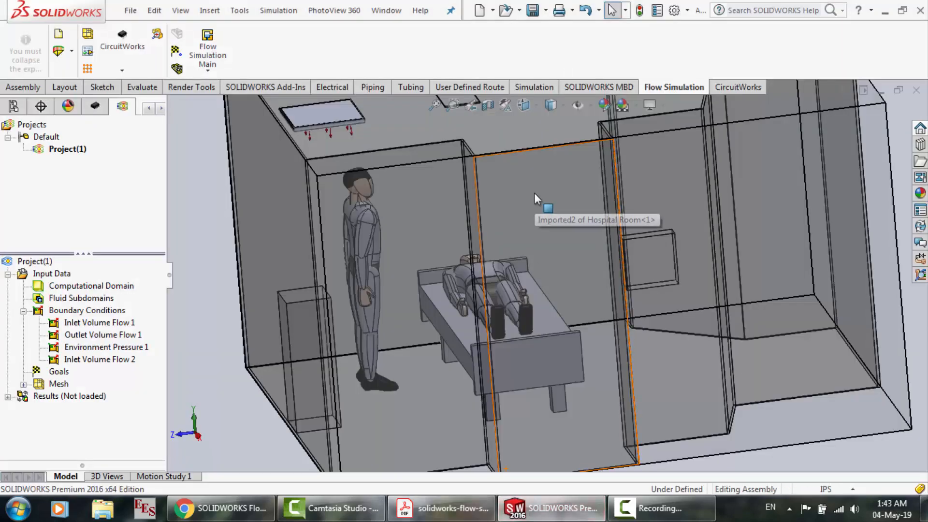
{"action": "scroll", "coordinate": [535, 193], "scroll_direction": "up", "scroll_amount": 4}
{"action": "scroll", "coordinate": [535, 193], "scroll_direction": "down", "scroll_amount": 5}
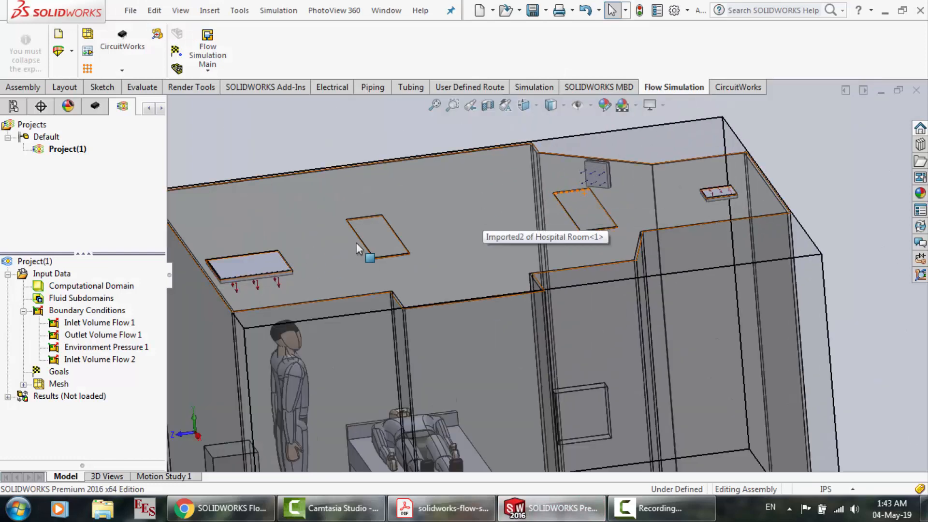
{"action": "left_click", "coordinate": [390, 237]}
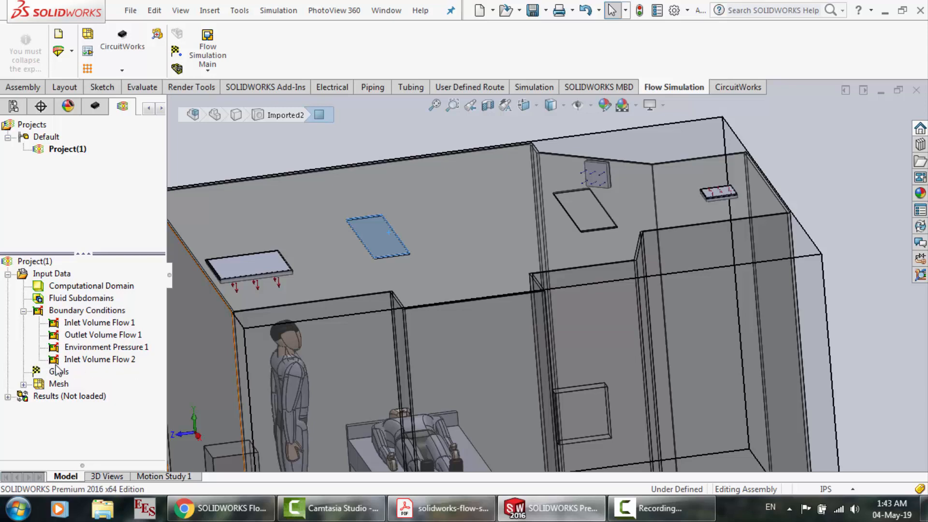
Switch to the tutorial PDF and read the TV Set and Hospital Equipment heat source tables and the Calculation Control Options section
{"action": "left_click", "coordinate": [442, 508]}
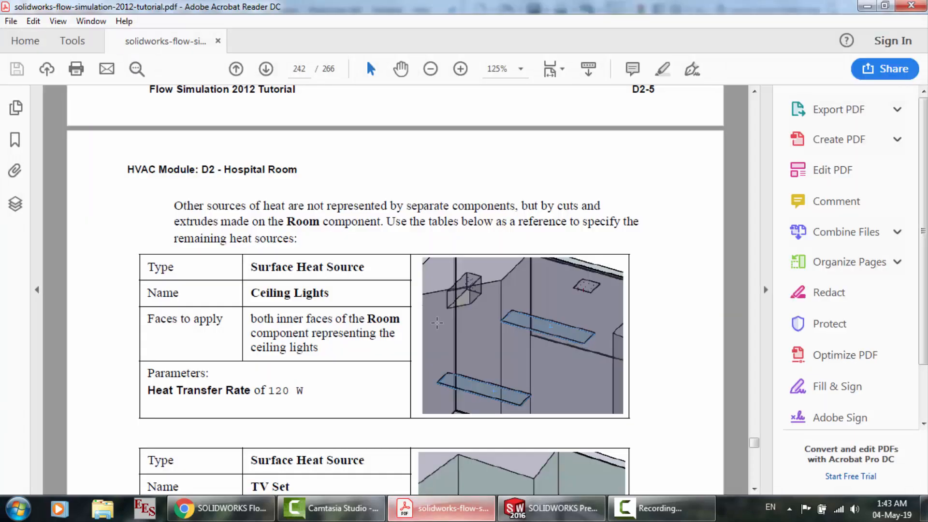
{"action": "scroll", "coordinate": [437, 323], "scroll_direction": "down", "scroll_amount": 5}
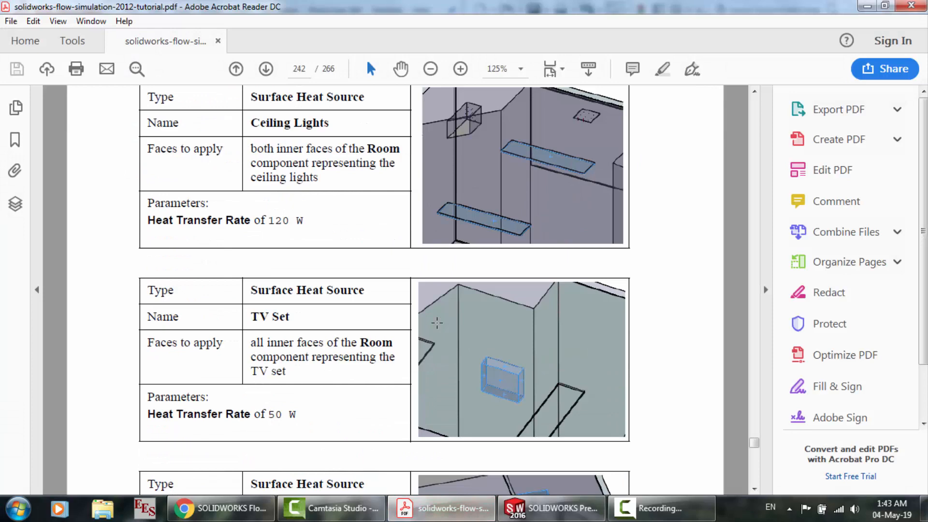
{"action": "scroll", "coordinate": [437, 322], "scroll_direction": "down", "scroll_amount": 4}
{"action": "scroll", "coordinate": [437, 322], "scroll_direction": "down", "scroll_amount": 16}
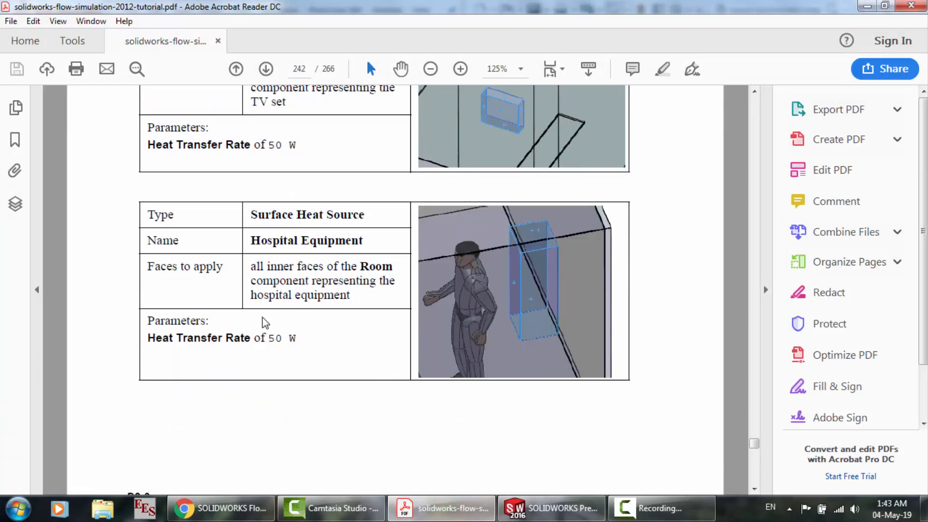
{"action": "scroll", "coordinate": [243, 337], "scroll_direction": "down", "scroll_amount": 1}
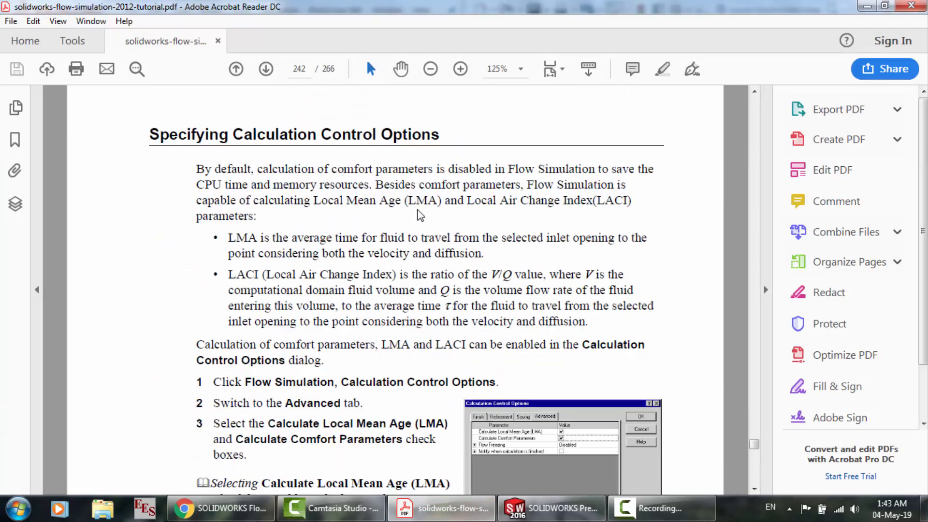
{"action": "scroll", "coordinate": [419, 216], "scroll_direction": "down", "scroll_amount": 1}
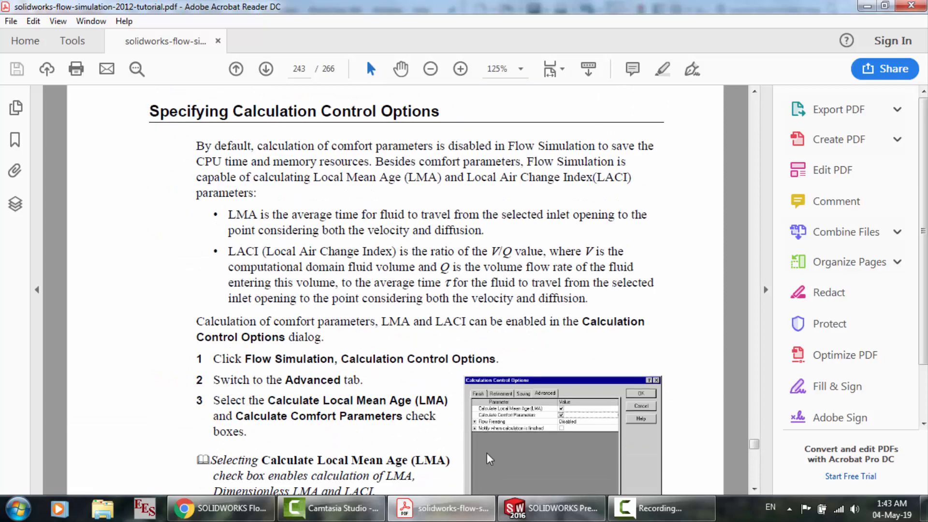
Open the Calculation Control Options in SOLIDWORKS, and read the tutorial PDF's instructions for the LMA and comfort parameters
{"action": "left_click", "coordinate": [546, 508]}
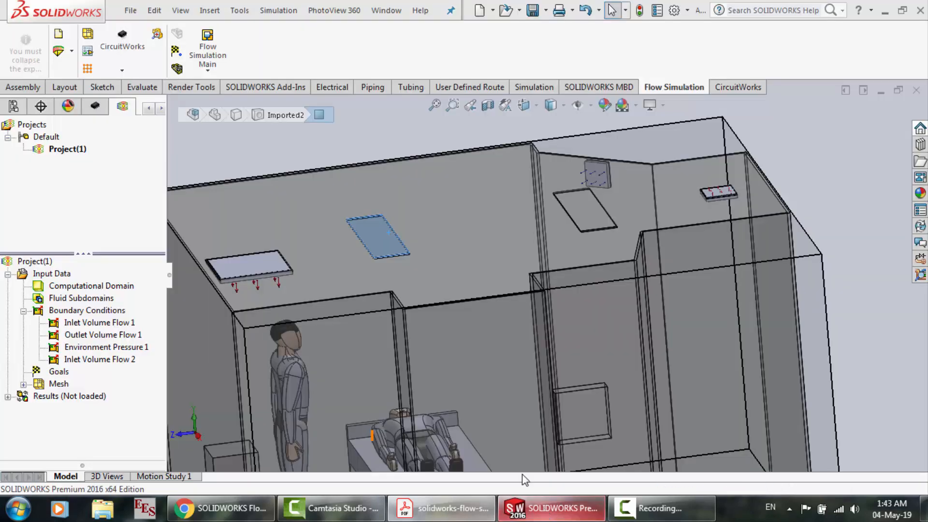
{"action": "left_click", "coordinate": [209, 67]}
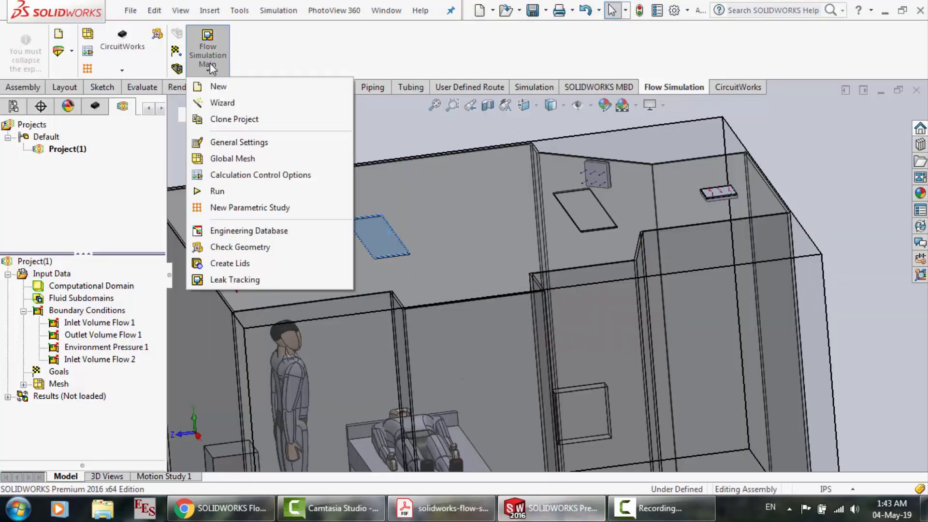
{"action": "left_click", "coordinate": [250, 177]}
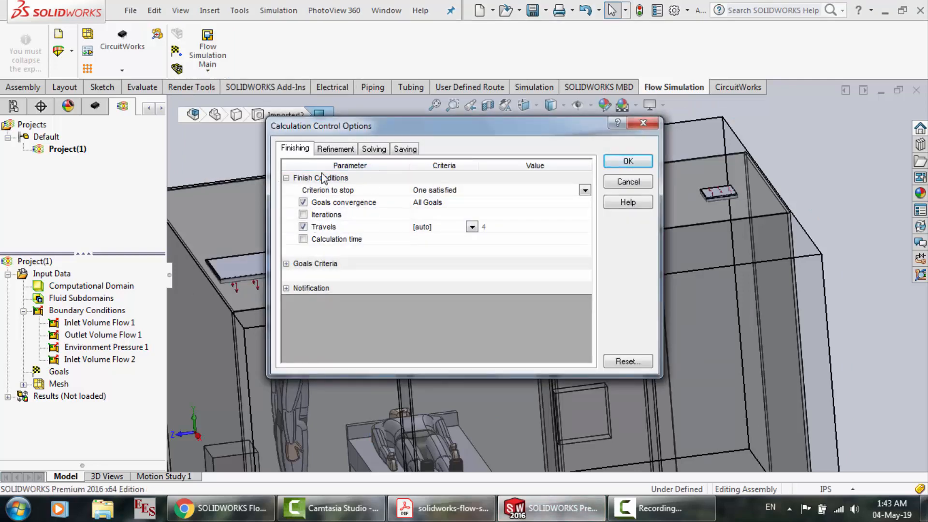
{"action": "left_click", "coordinate": [444, 512]}
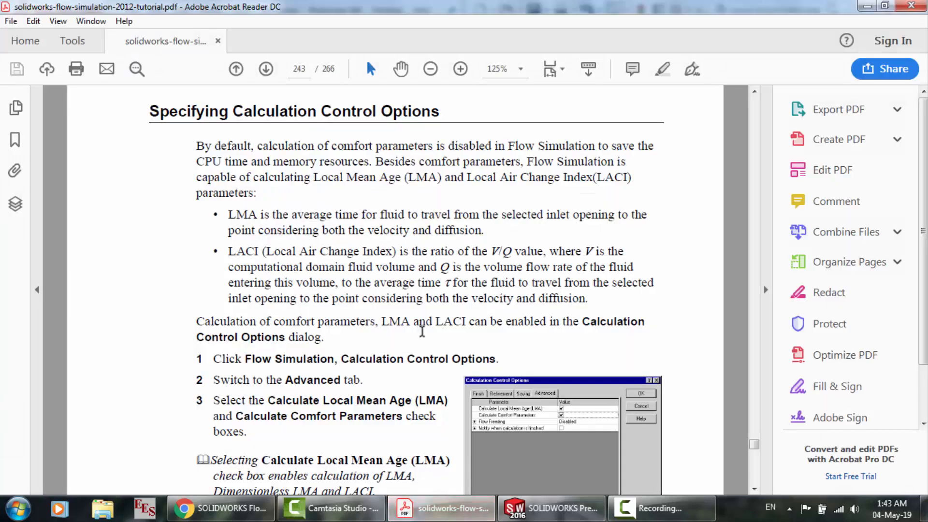
{"action": "scroll", "coordinate": [421, 330], "scroll_direction": "down", "scroll_amount": 1}
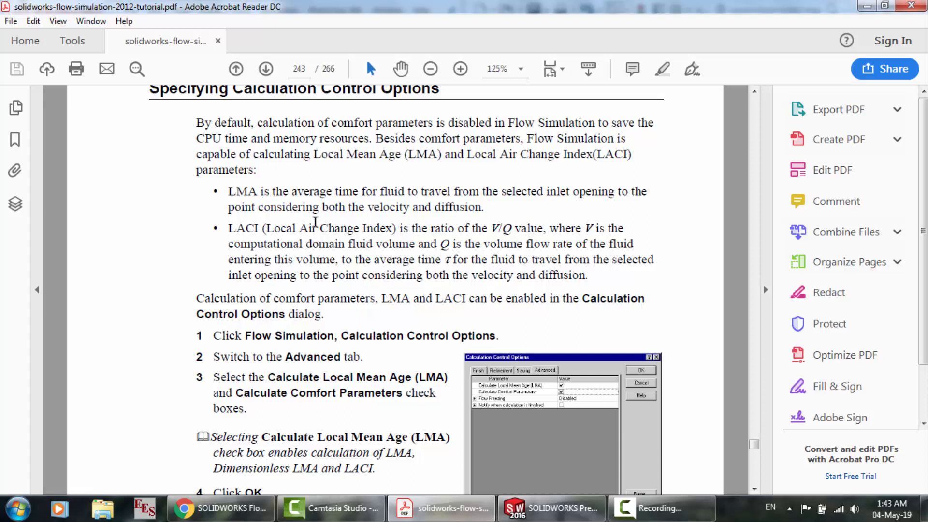
{"action": "scroll", "coordinate": [454, 210], "scroll_direction": "down", "scroll_amount": 2}
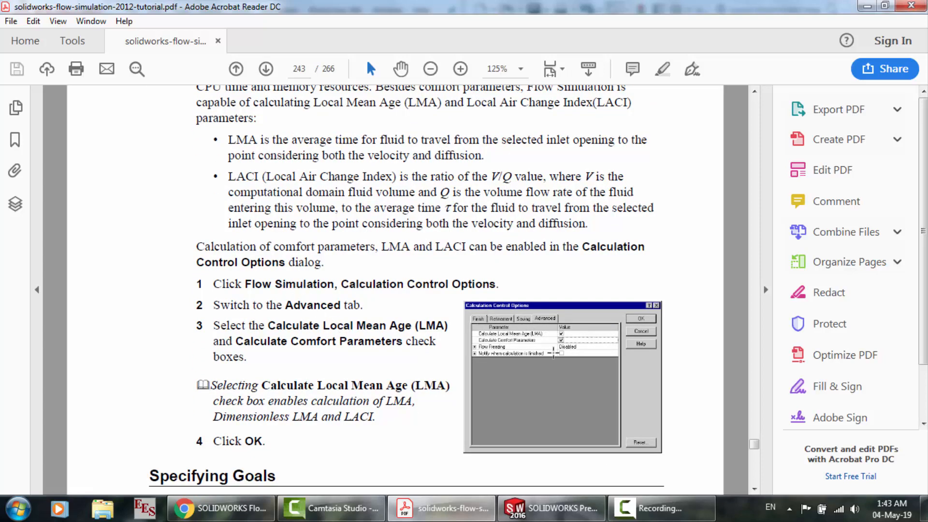
Back in SOLIDWORKS, enable Calculate Local Mean Age (LMA) and Calculate Comfort Parameters in the solving options and accept the settings
{"action": "left_click", "coordinate": [553, 507]}
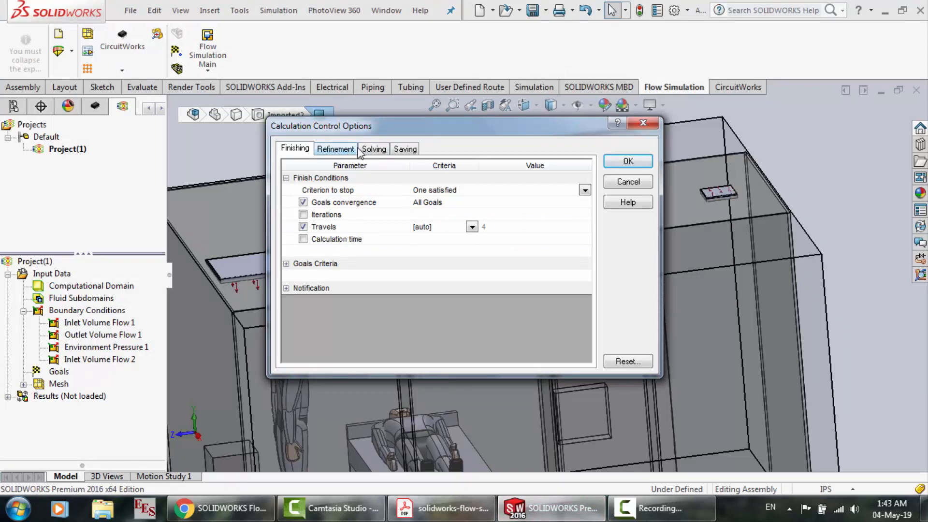
{"action": "left_click", "coordinate": [286, 264]}
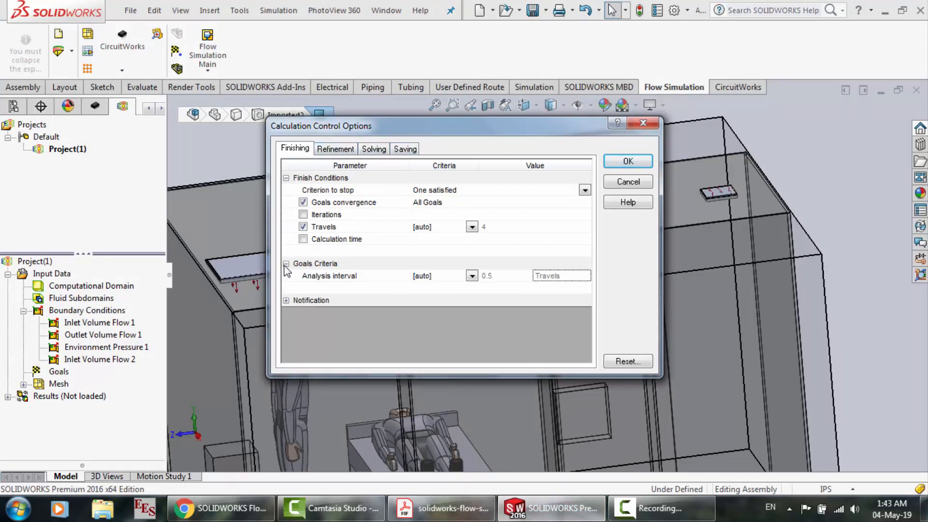
{"action": "left_click", "coordinate": [355, 149]}
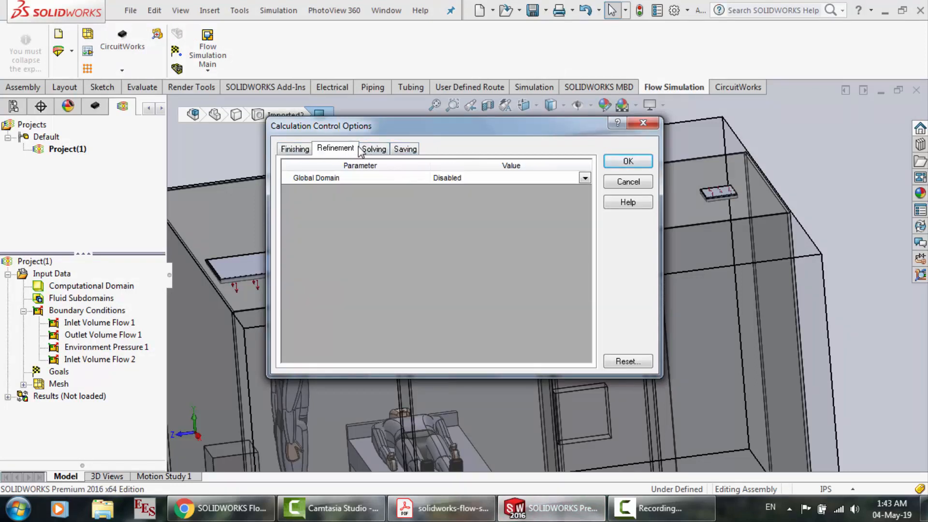
{"action": "left_click", "coordinate": [375, 150]}
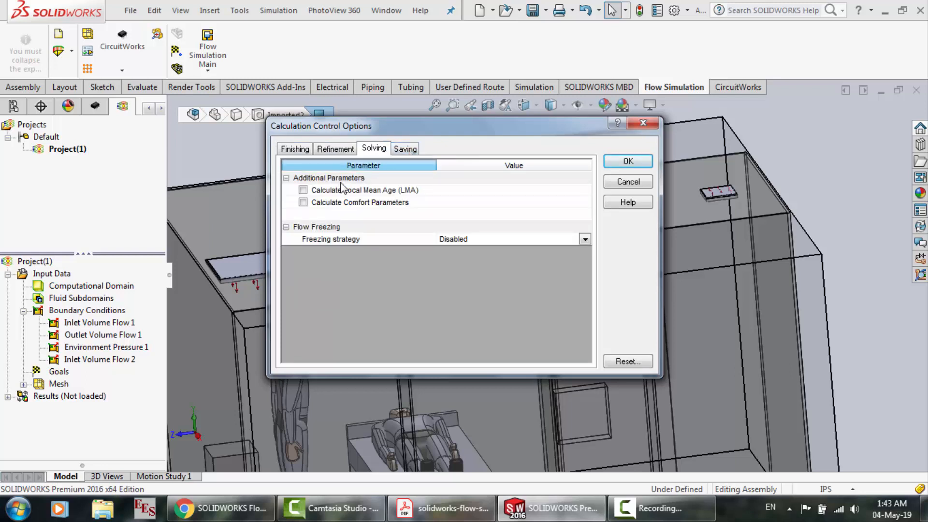
{"action": "left_click", "coordinate": [305, 191]}
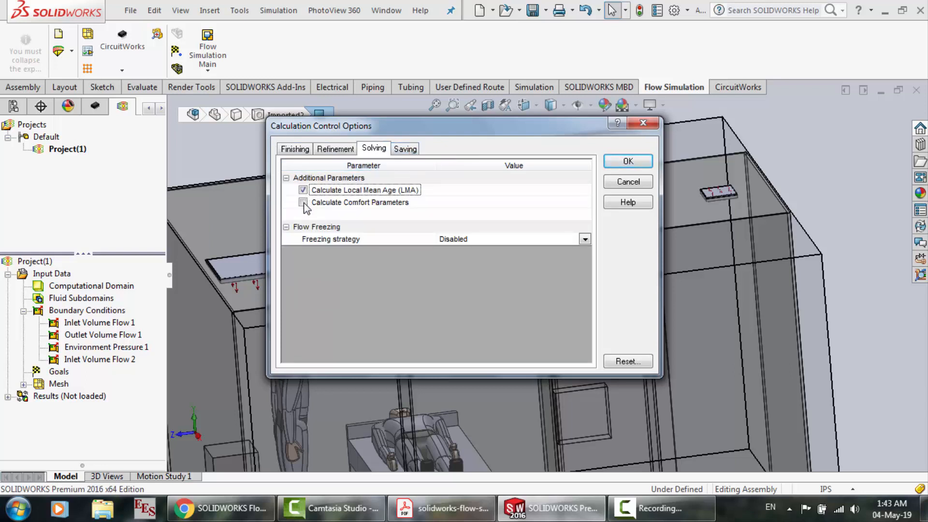
{"action": "left_click", "coordinate": [304, 203]}
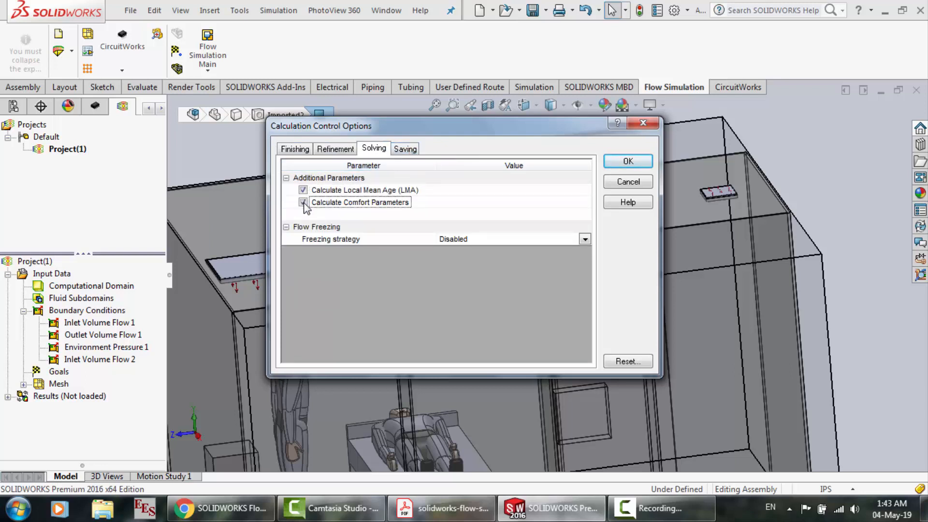
{"action": "left_click", "coordinate": [628, 162]}
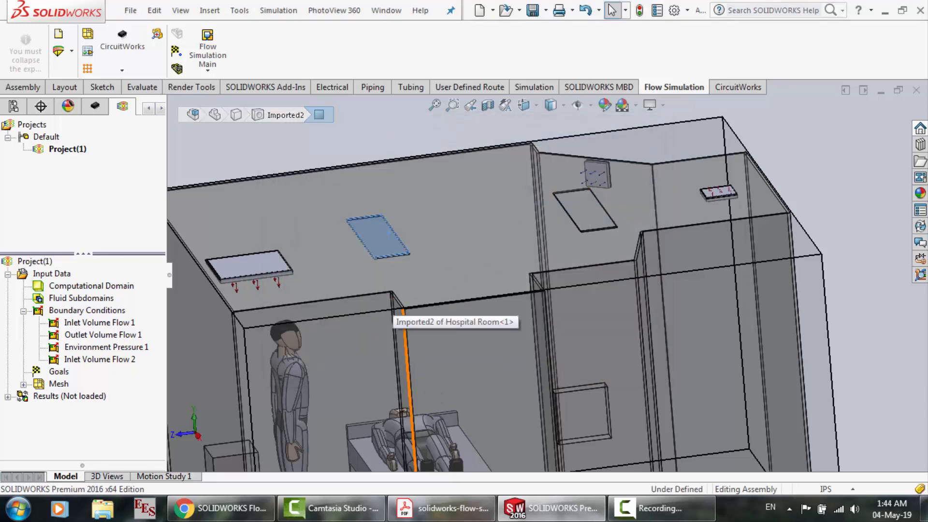
Read the Specifying Goals section in the tutorial PDF, and start inserting global goals in the SOLIDWORKS Flow Simulation project
{"action": "left_click", "coordinate": [442, 508]}
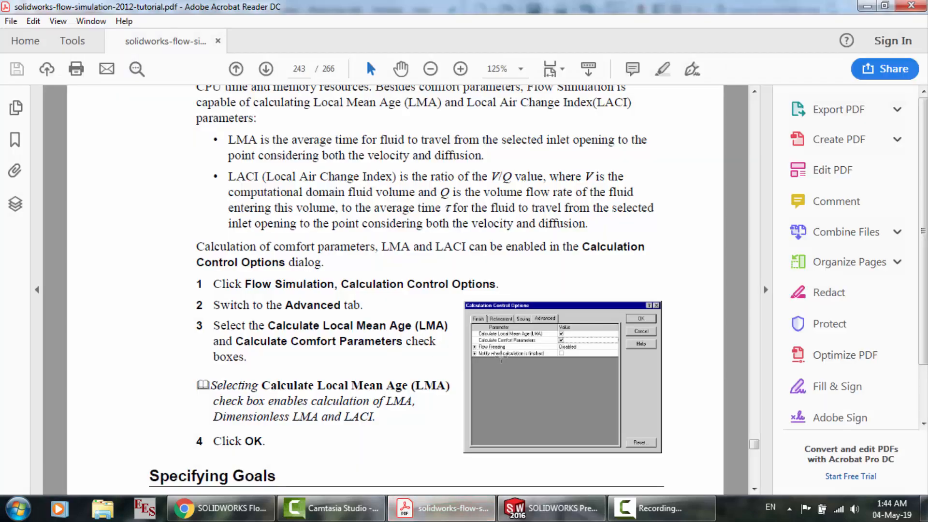
{"action": "scroll", "coordinate": [305, 319], "scroll_direction": "down", "scroll_amount": 5}
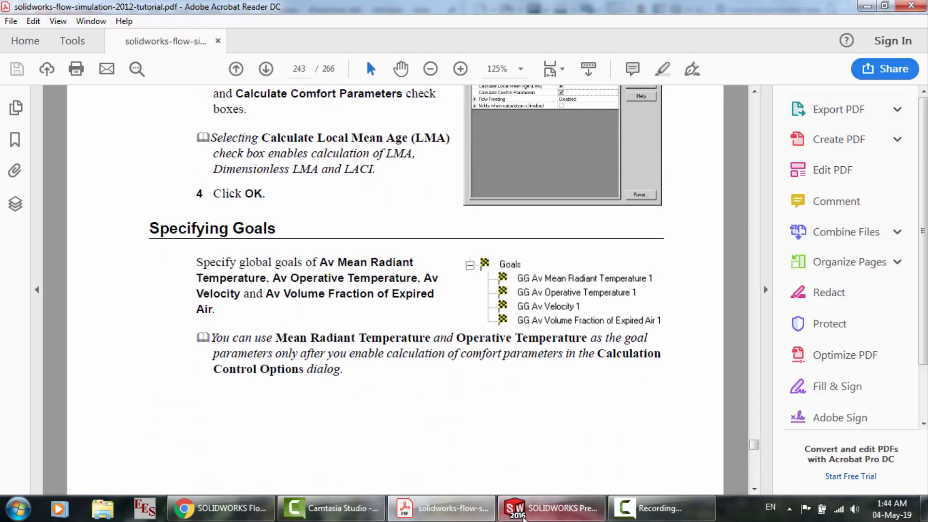
{"action": "left_click", "coordinate": [551, 508]}
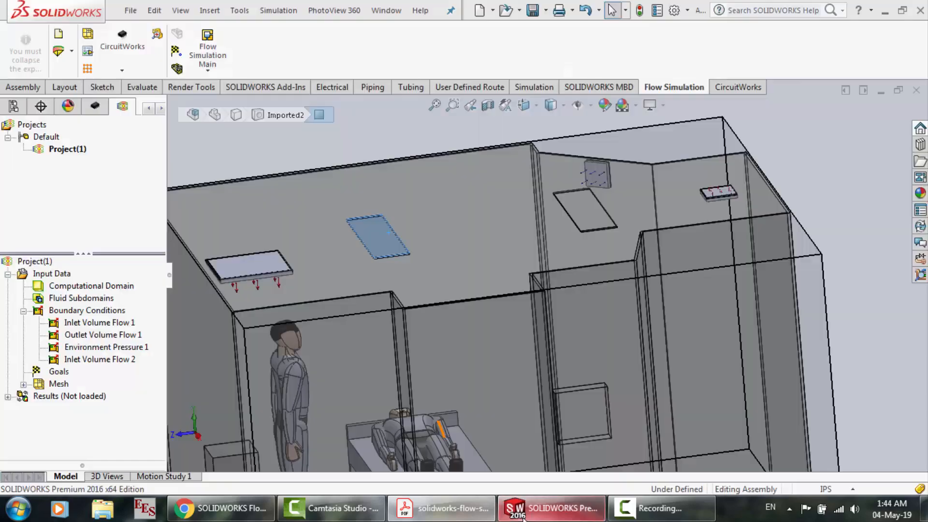
{"action": "right_click", "coordinate": [69, 373]}
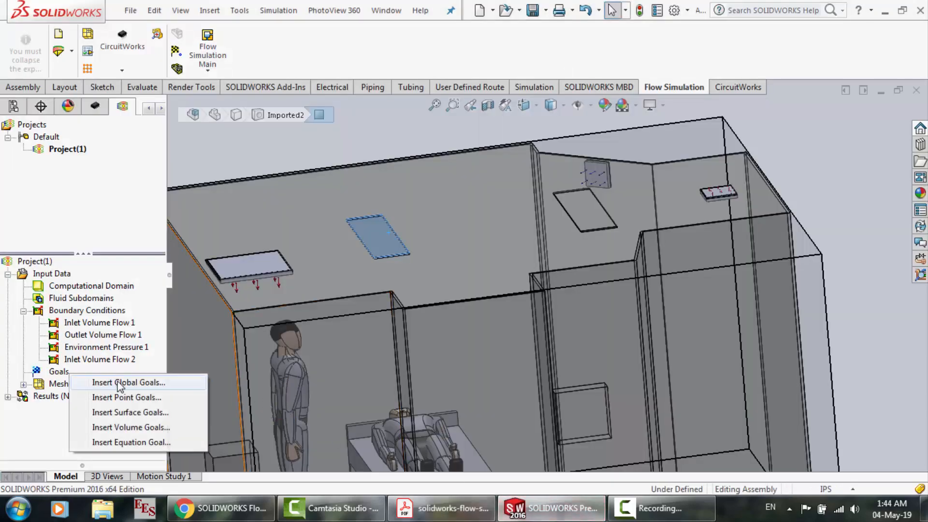
{"action": "left_click", "coordinate": [122, 382]}
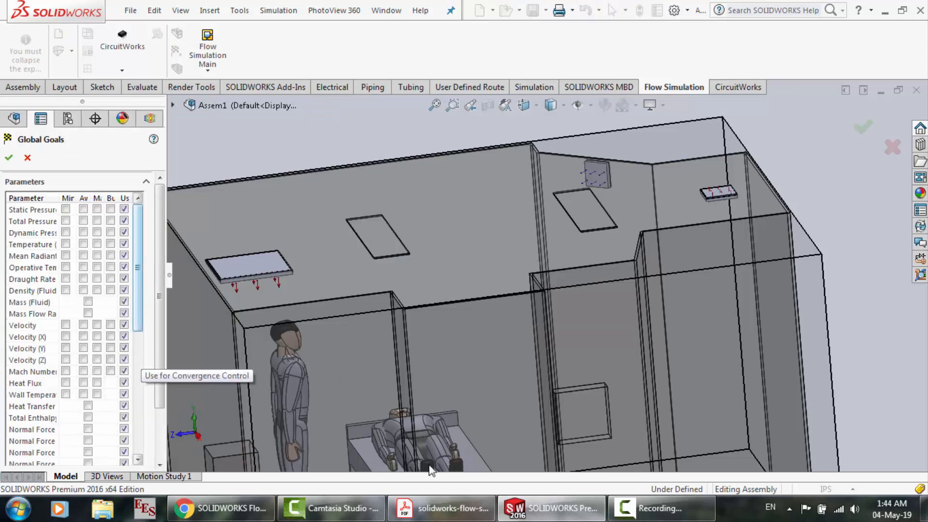
Recheck the goal list in the PDF, and in SOLIDWORKS enable average Temperature (Fluid), Mean Radiant Temperature and Velocity as global goals
{"action": "left_click", "coordinate": [443, 508]}
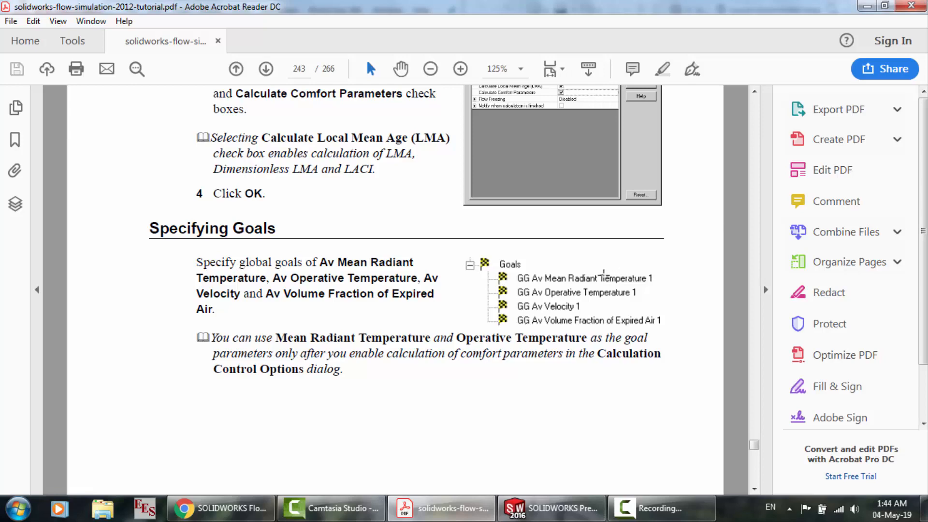
{"action": "left_click", "coordinate": [551, 508]}
{"action": "left_click_drag", "start_coordinate": [134, 315], "coordinate": [140, 440]}
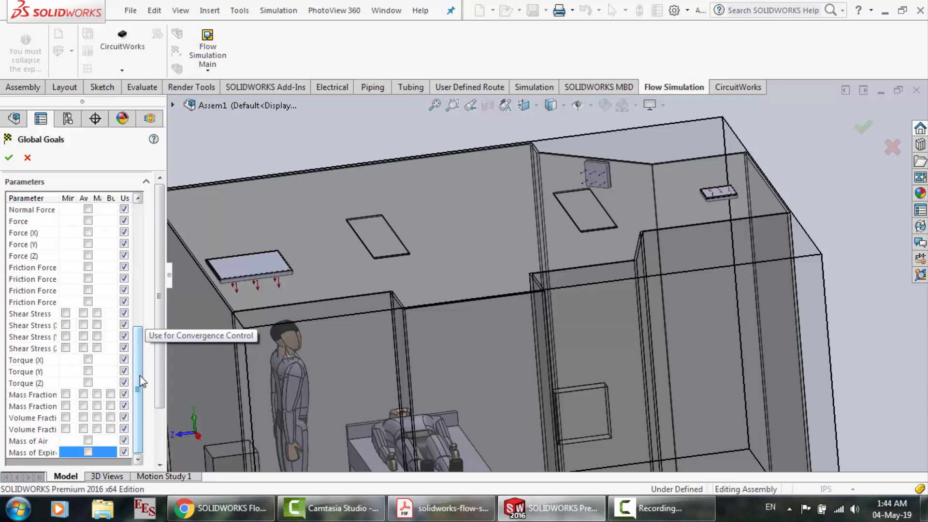
{"action": "left_click_drag", "start_coordinate": [144, 389], "coordinate": [145, 242]}
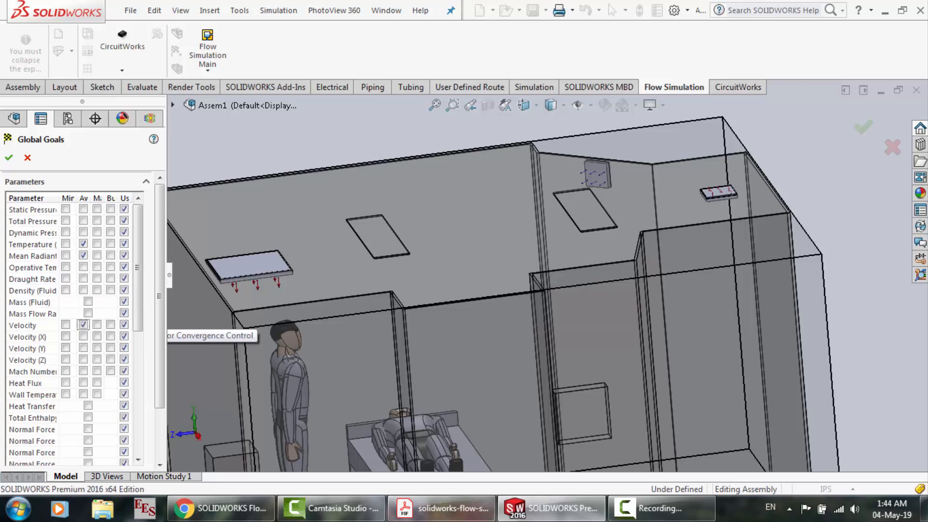
Consult the tutorial PDF's goal list again, and in SOLIDWORKS enable average Operative Temperature as a global goal
{"action": "left_click", "coordinate": [441, 508]}
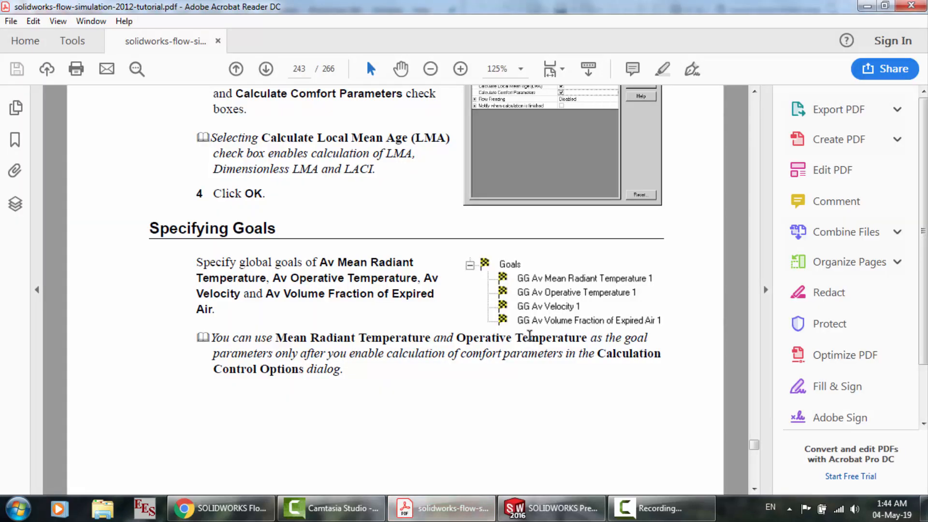
{"action": "left_click", "coordinate": [577, 518]}
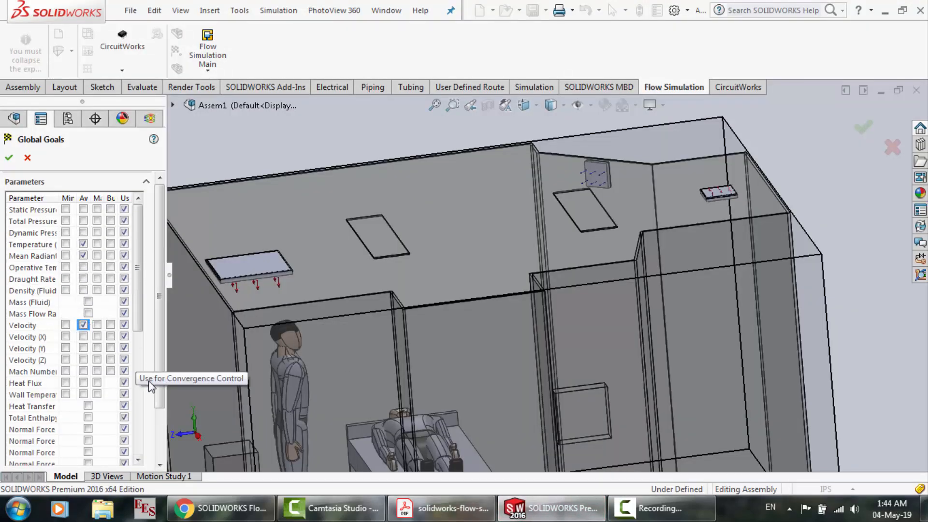
{"action": "left_click_drag", "start_coordinate": [158, 378], "coordinate": [161, 408]}
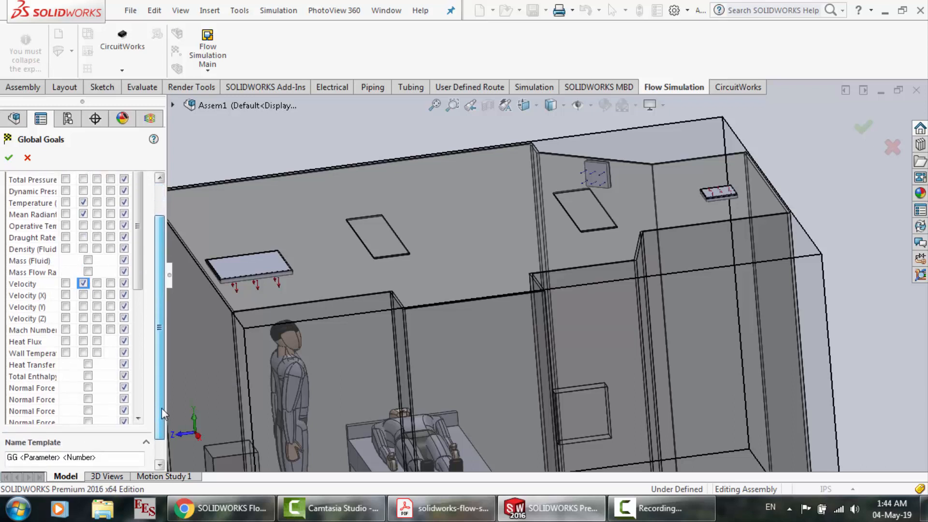
{"action": "mouse_move", "coordinate": [140, 263]}
{"action": "left_mouse_down"}
{"action": "mouse_move", "coordinate": [147, 404]}
{"action": "mouse_move", "coordinate": [137, 279]}
{"action": "left_mouse_up"}
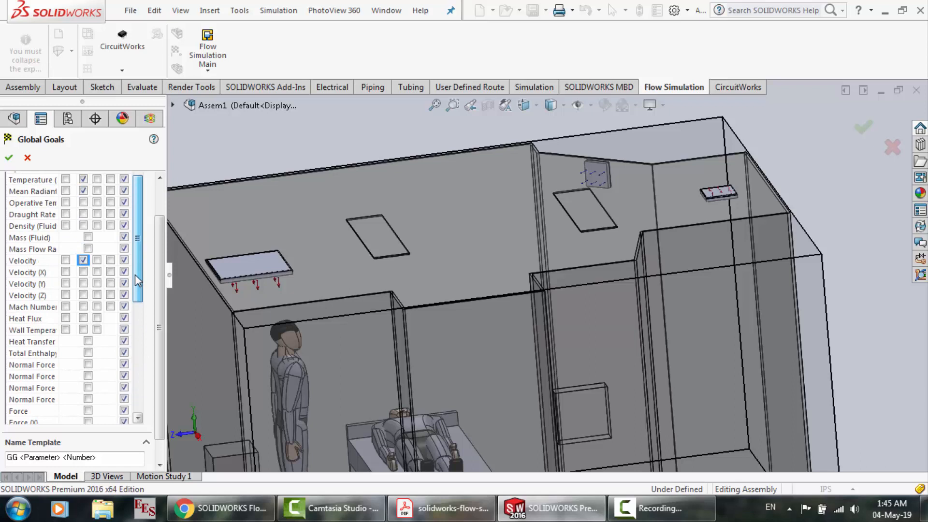
{"action": "left_click", "coordinate": [83, 202]}
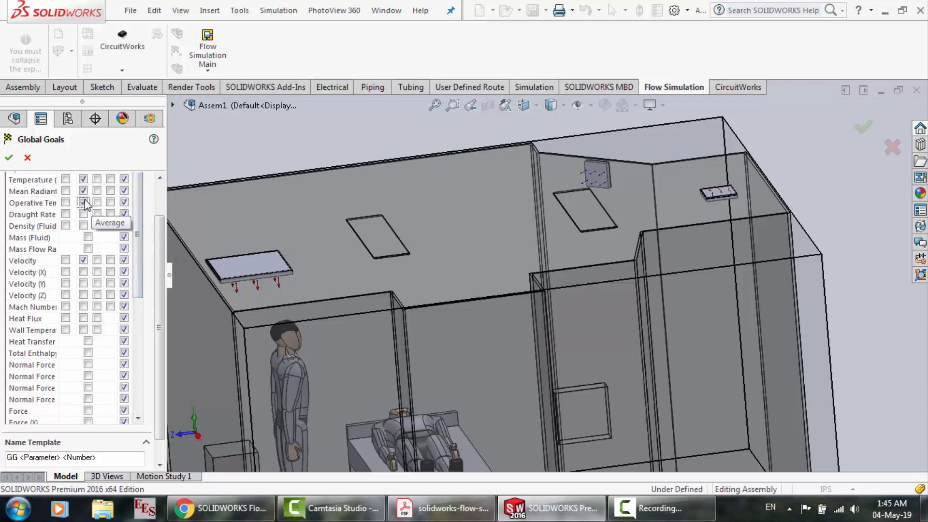
{"action": "left_click_drag", "start_coordinate": [137, 225], "coordinate": [137, 193]}
Verify the remaining goal in the PDF, enable average Volume Fraction of Expired Air in SOLIDWORKS, and accept the global goals
{"action": "left_click", "coordinate": [419, 508]}
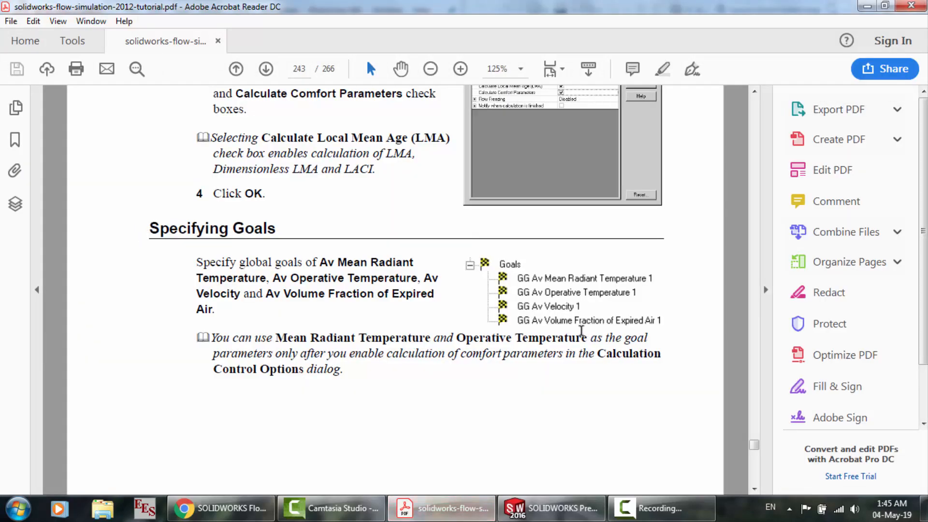
{"action": "scroll", "coordinate": [582, 331], "scroll_direction": "down", "scroll_amount": 2}
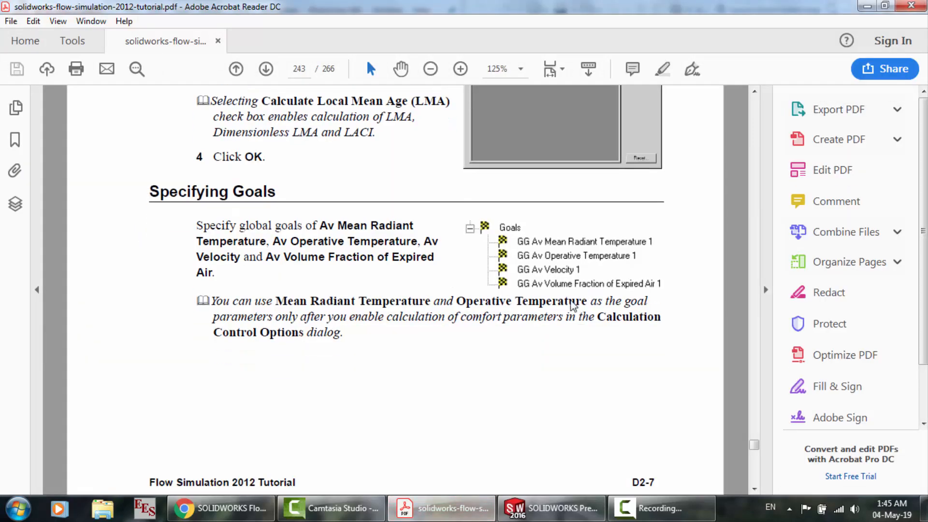
{"action": "left_click", "coordinate": [551, 508]}
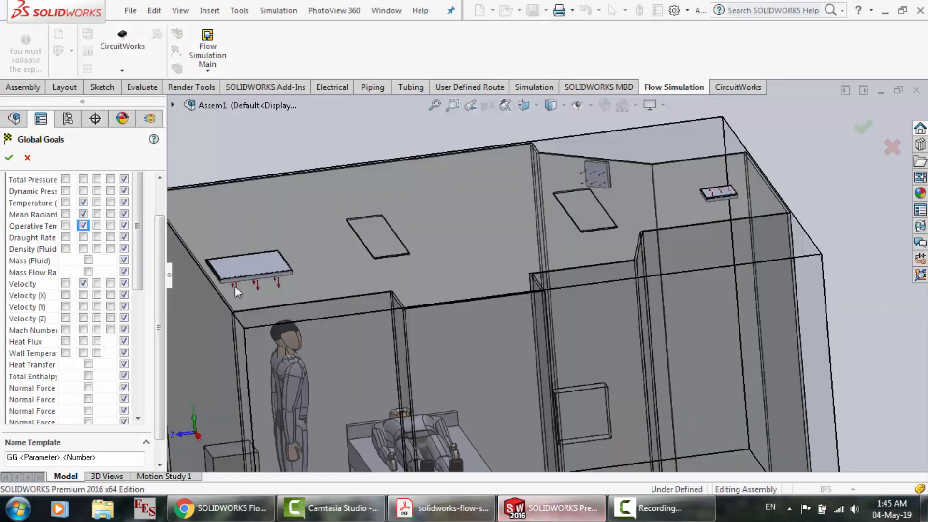
{"action": "left_click_drag", "start_coordinate": [141, 249], "coordinate": [142, 379]}
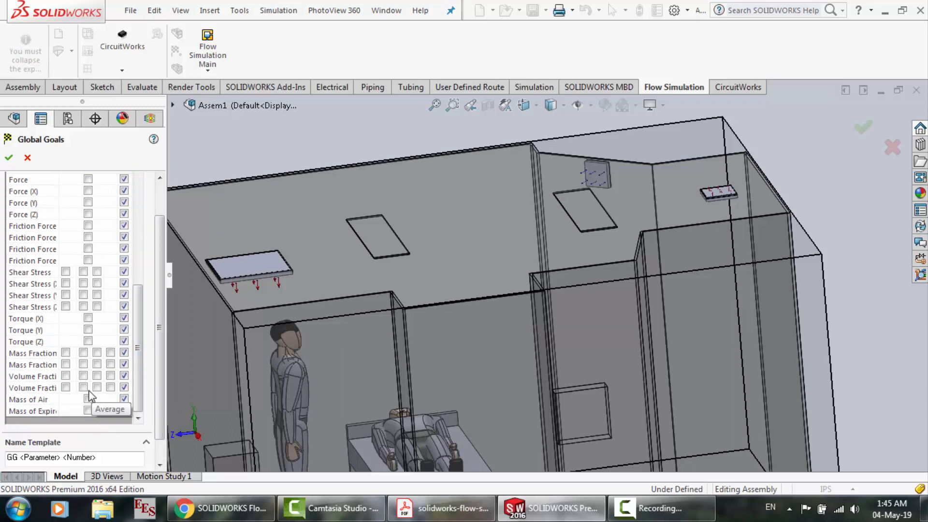
{"action": "left_click", "coordinate": [83, 387]}
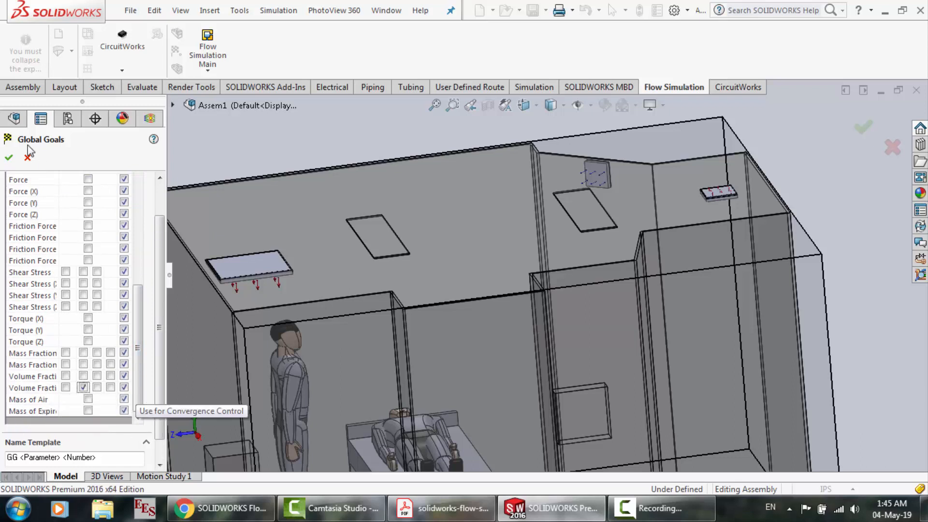
{"action": "left_click", "coordinate": [12, 162]}
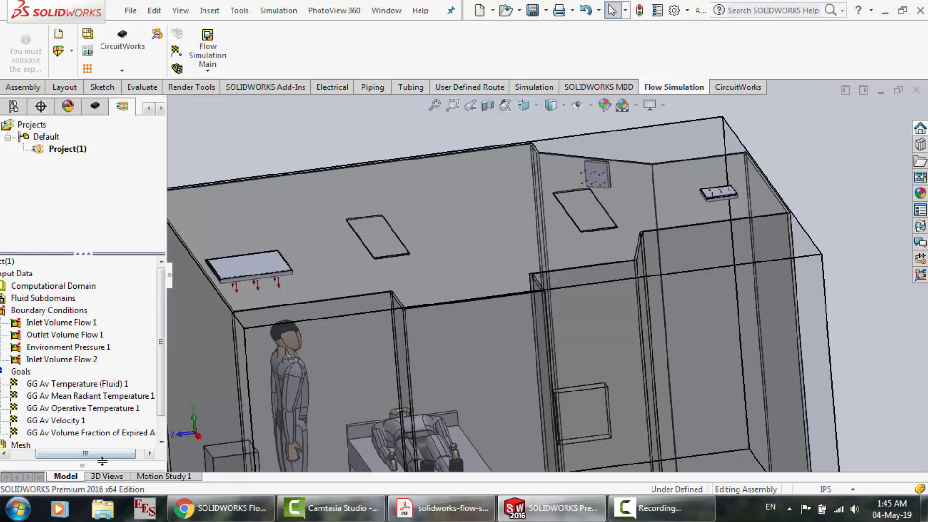
Examine the Point Goals and Equation Goal settings, cancelling each without adding a goal
{"action": "left_click_drag", "start_coordinate": [101, 459], "coordinate": [71, 459]}
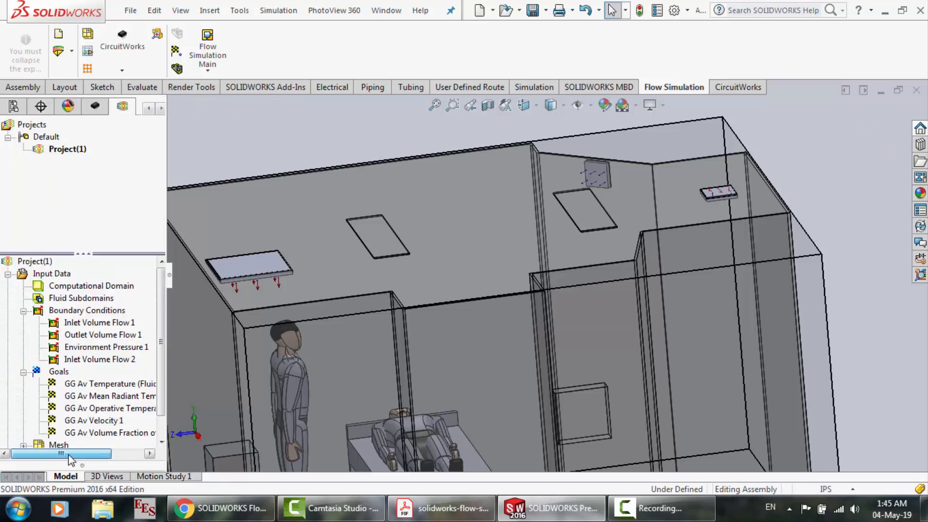
{"action": "right_click", "coordinate": [59, 371]}
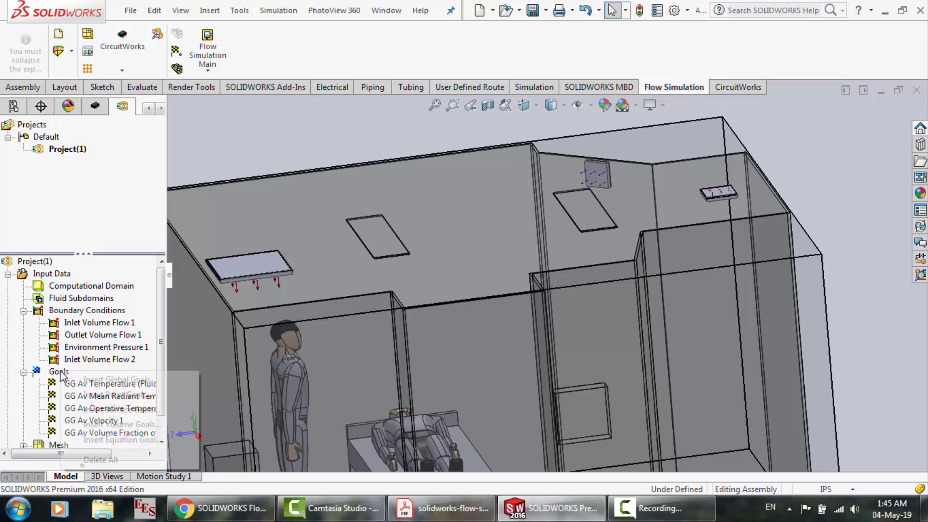
{"action": "left_click", "coordinate": [112, 396]}
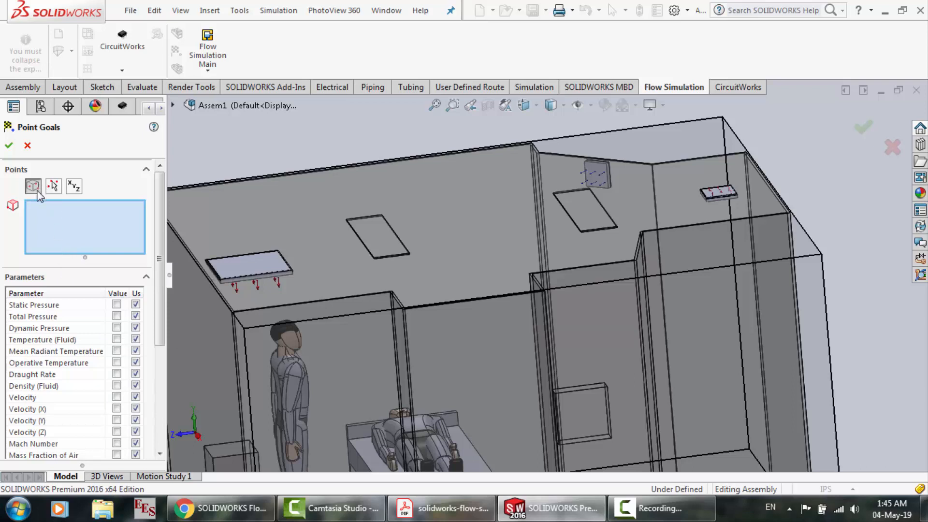
{"action": "left_click", "coordinate": [28, 145]}
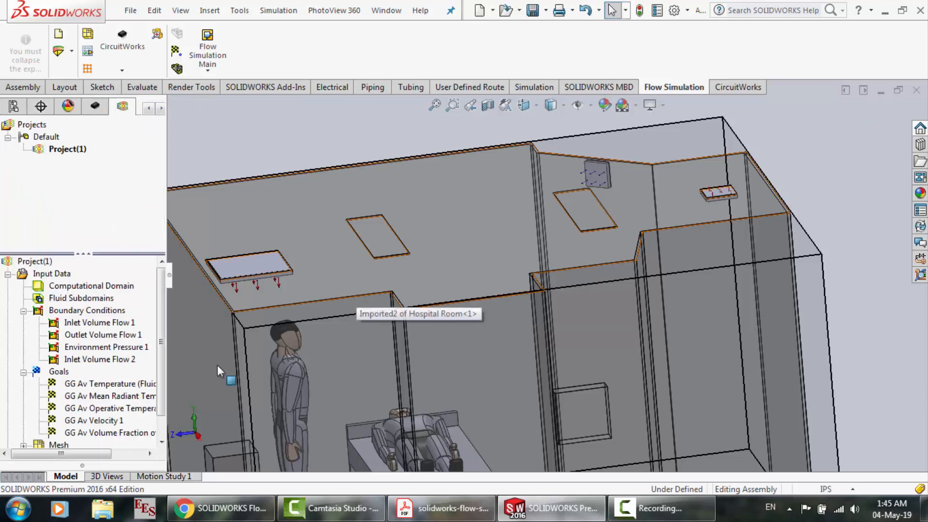
{"action": "right_click", "coordinate": [60, 373]}
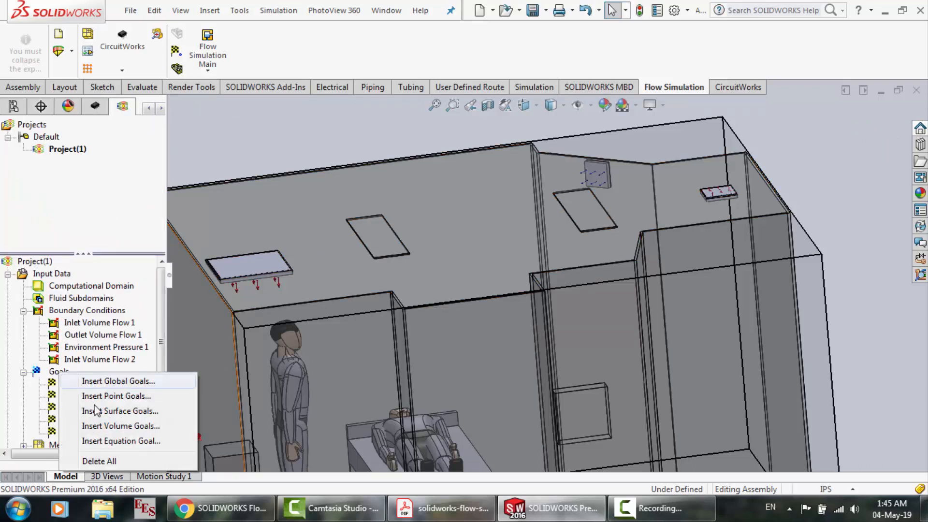
{"action": "left_click", "coordinate": [111, 441]}
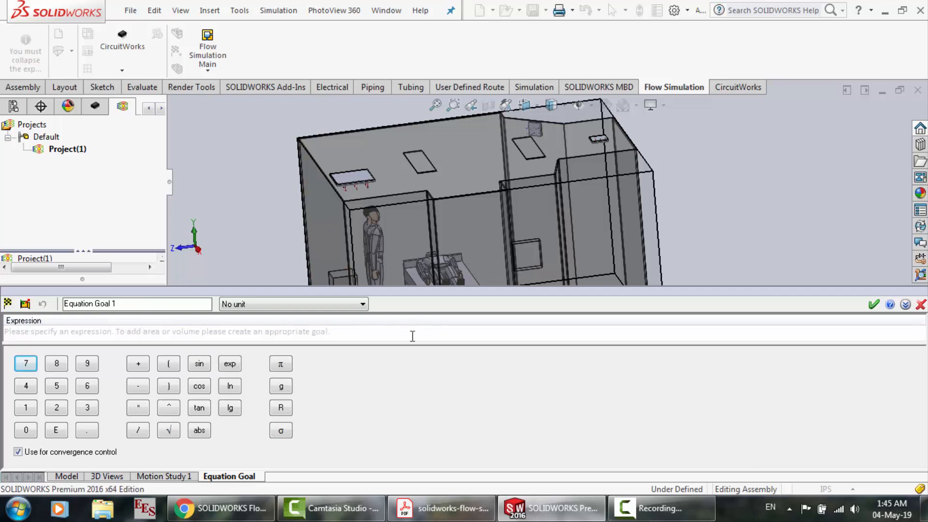
{"action": "left_click", "coordinate": [921, 304]}
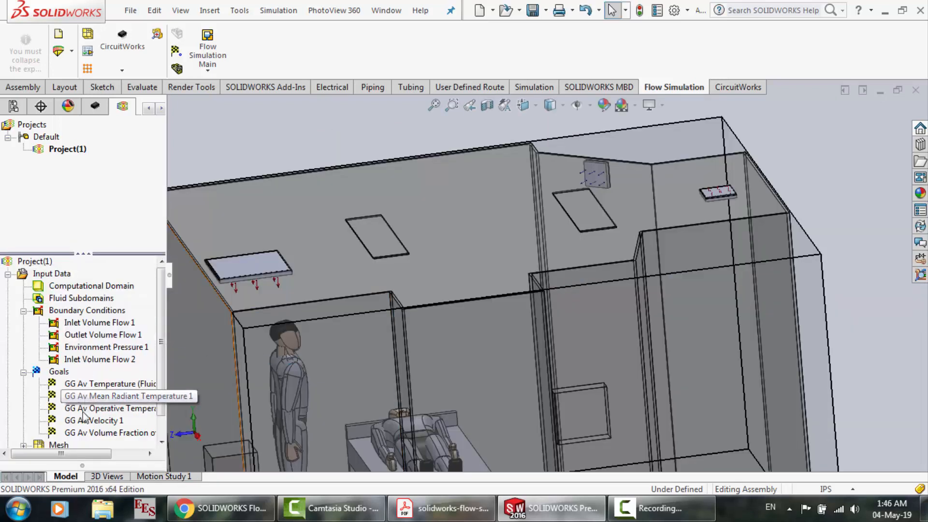
Open the Global Mesh settings and accept the automatic mesh type at level 3
{"action": "scroll", "coordinate": [164, 432], "scroll_direction": "down", "scroll_amount": 1}
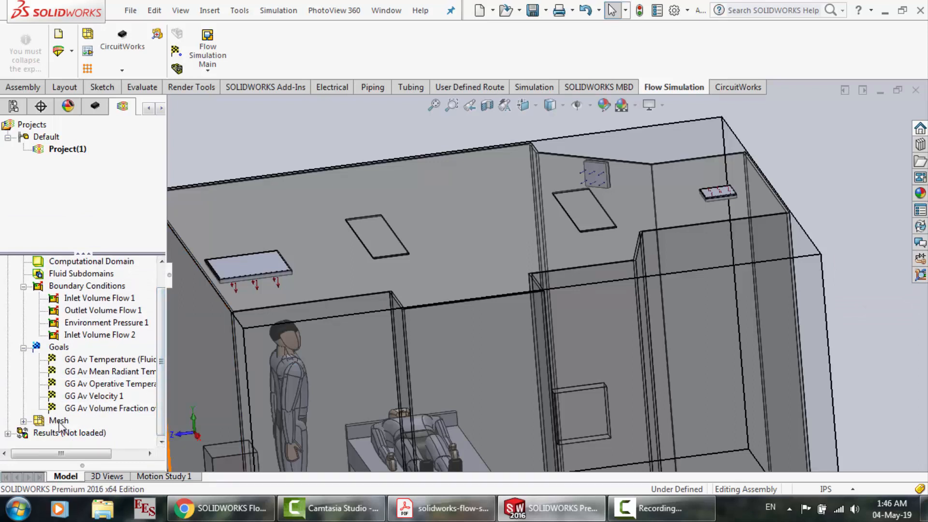
{"action": "right_click", "coordinate": [59, 422]}
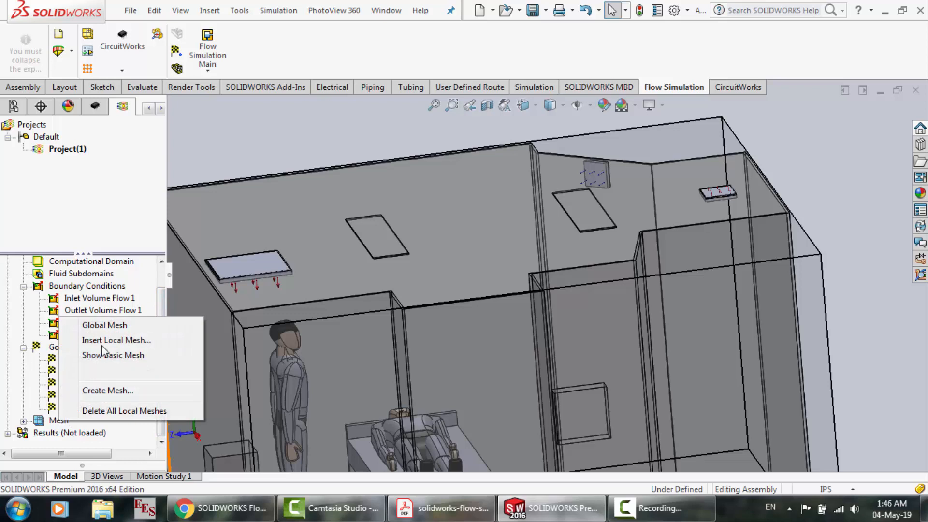
{"action": "left_click", "coordinate": [103, 326]}
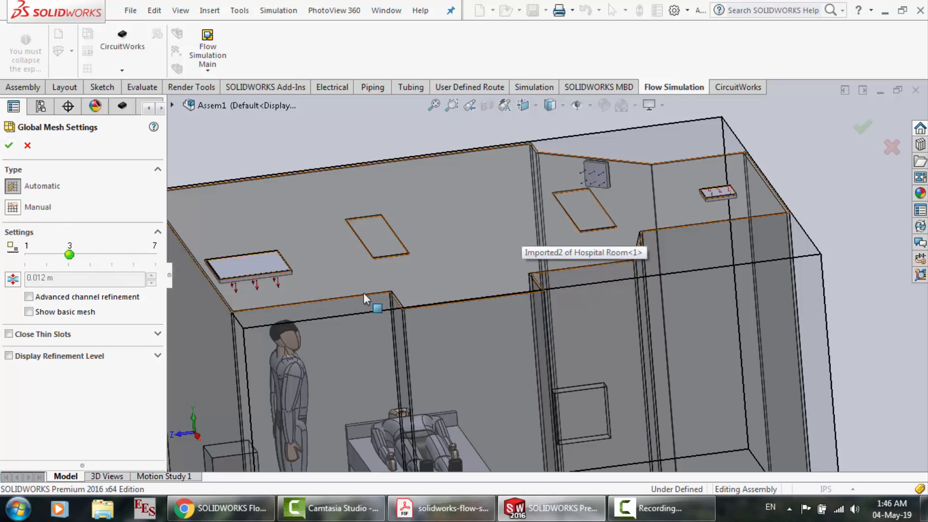
{"action": "left_click", "coordinate": [9, 146]}
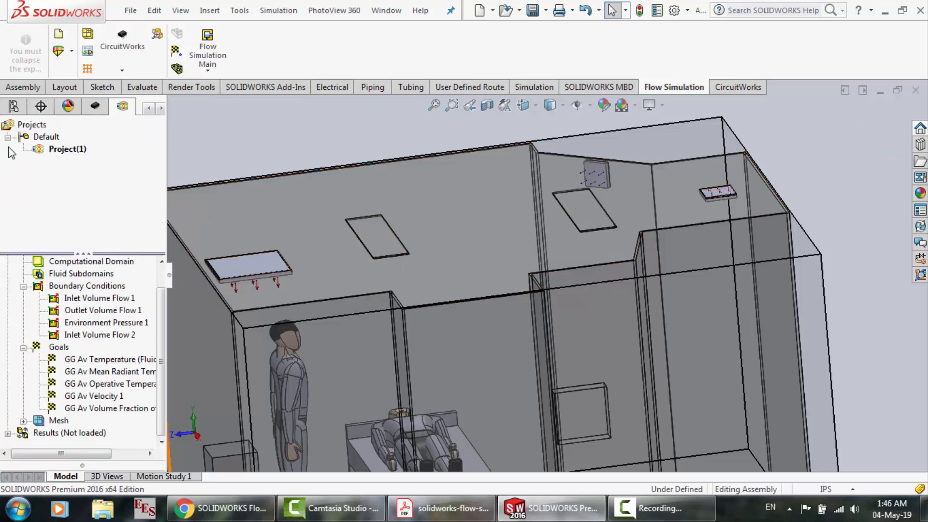
Expand the project's Mesh branch and examine the Local Mesh refinement settings, cancelling without adding a local mesh
{"action": "left_click", "coordinate": [23, 421]}
{"action": "left_click", "coordinate": [163, 439]}
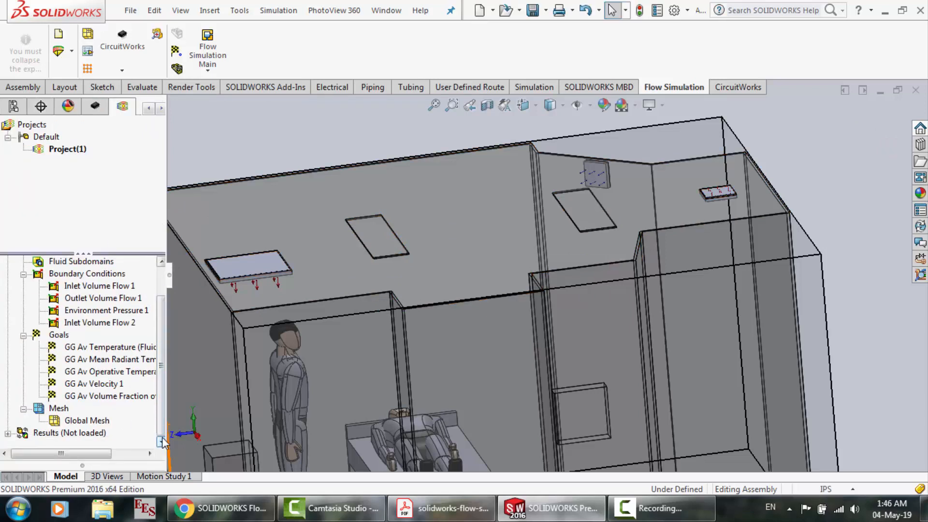
{"action": "right_click", "coordinate": [64, 421]}
{"action": "left_click", "coordinate": [54, 409]}
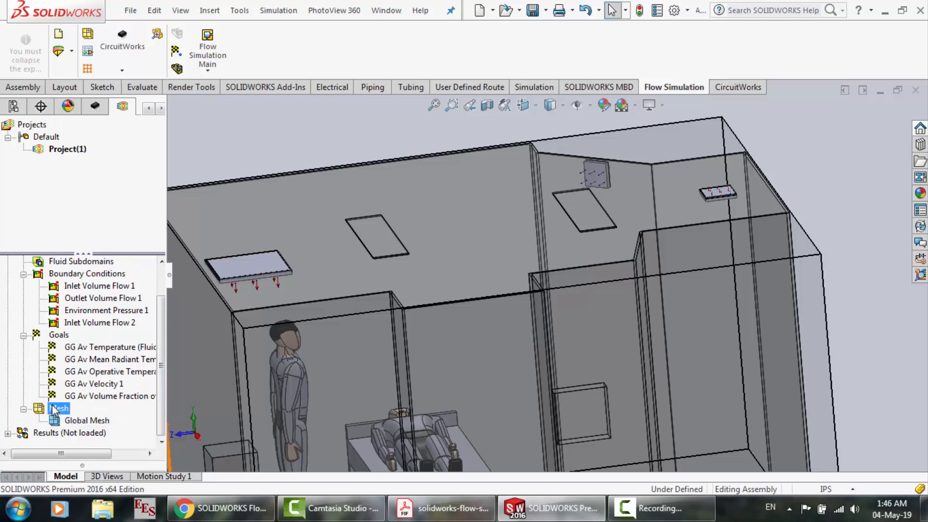
{"action": "right_click", "coordinate": [54, 409]}
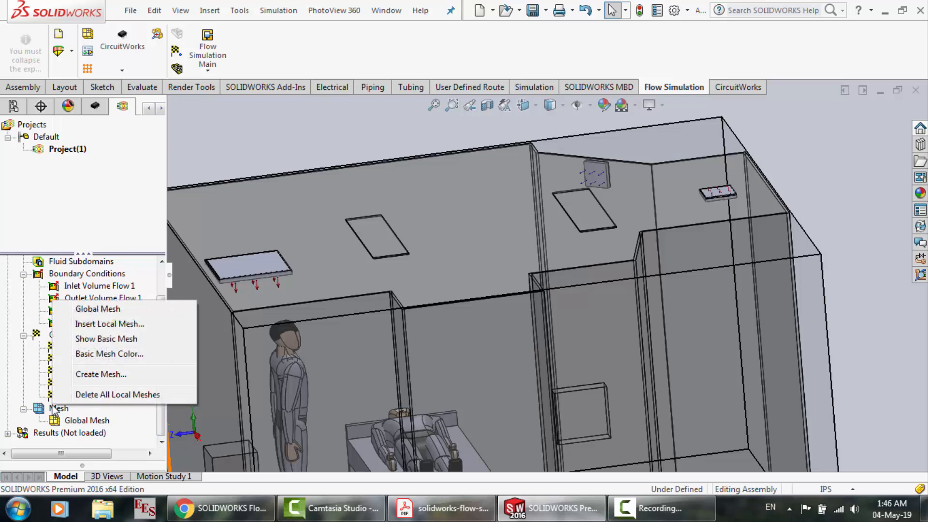
{"action": "left_click", "coordinate": [110, 324]}
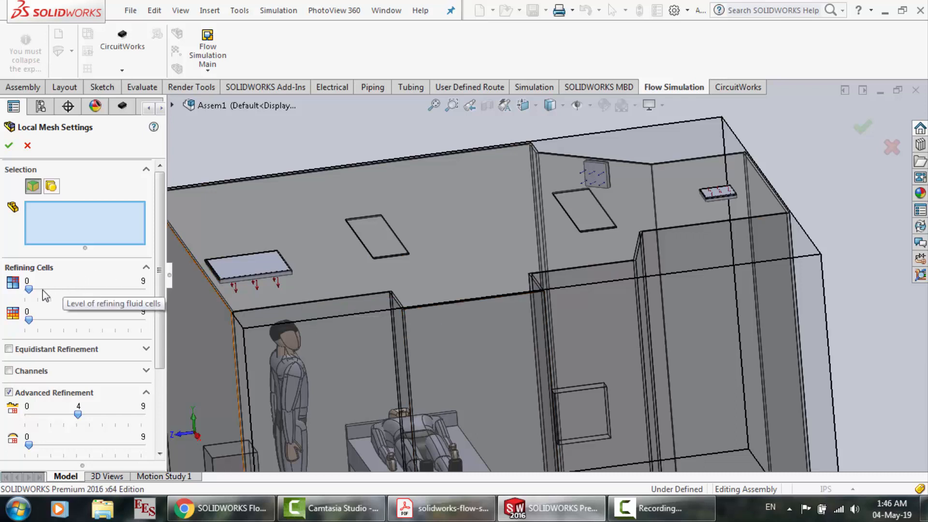
{"action": "left_click", "coordinate": [28, 145]}
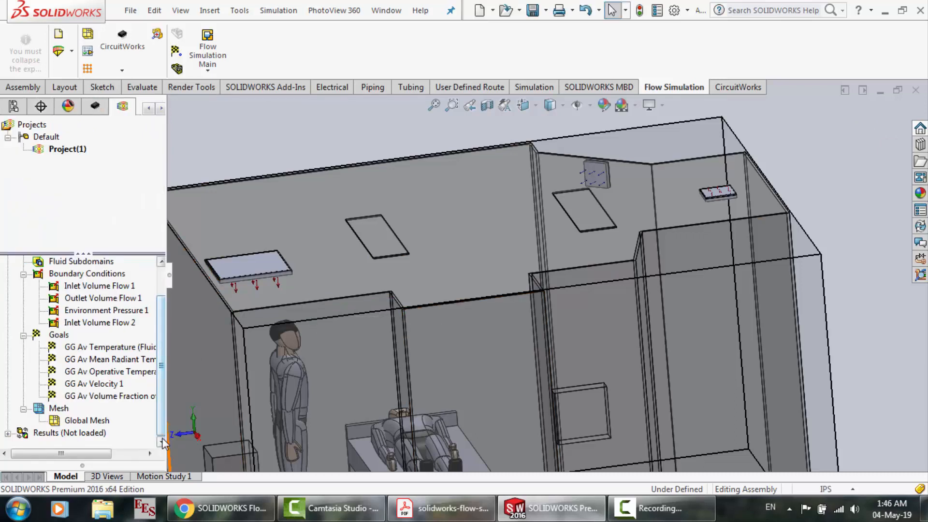
Open the flow simulation's Run settings and check the processor cores in Task Manager's CPU performance graphs
{"action": "left_click", "coordinate": [216, 56]}
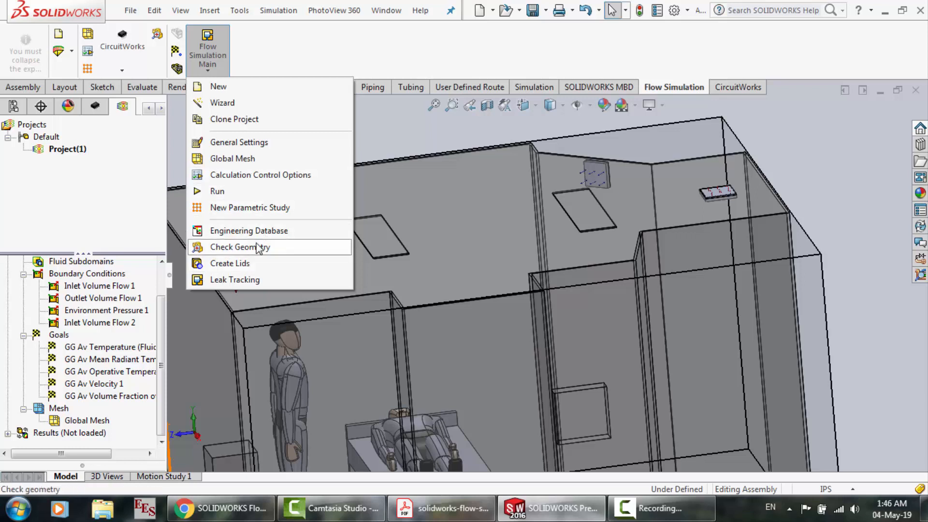
{"action": "left_click", "coordinate": [230, 193]}
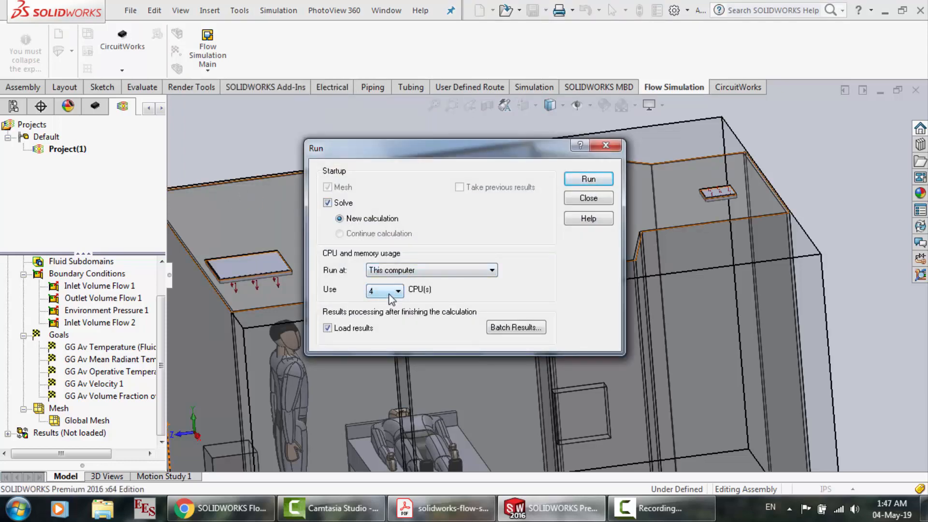
{"action": "right_click", "coordinate": [738, 513]}
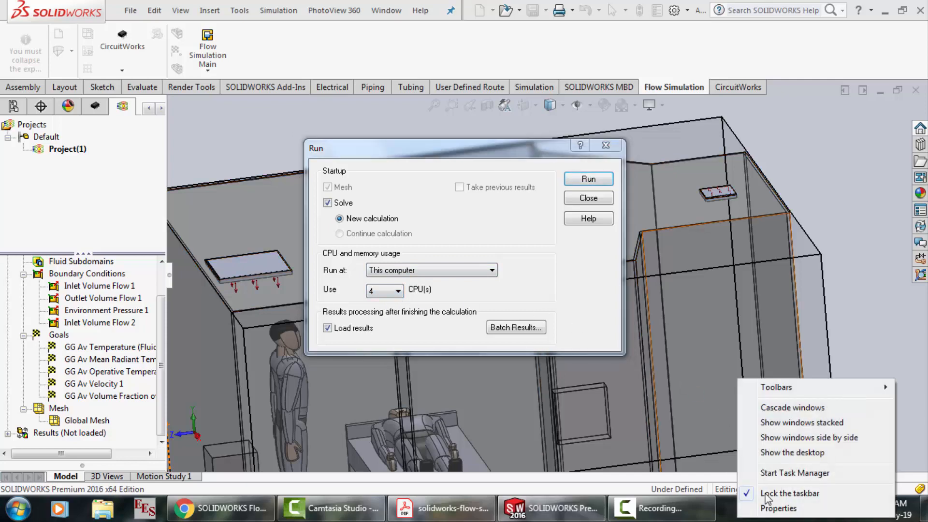
{"action": "left_click", "coordinate": [779, 474]}
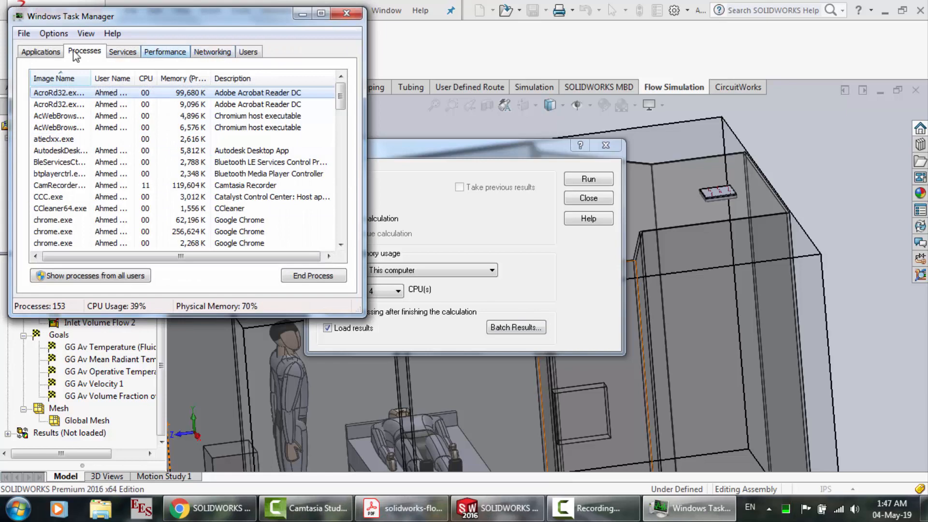
{"action": "left_click", "coordinate": [42, 52]}
{"action": "left_click", "coordinate": [165, 52]}
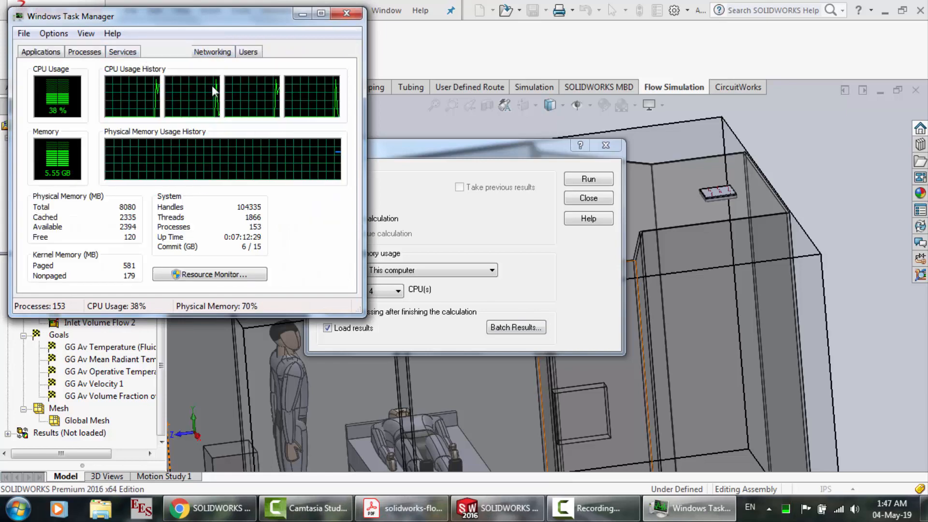
{"action": "left_click", "coordinate": [346, 14]}
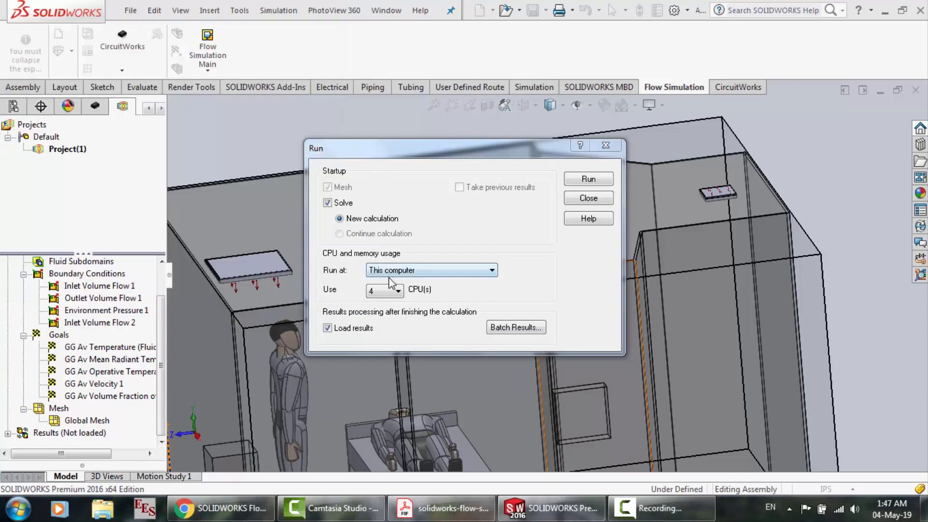
Run a new calculation with solving enabled on this computer, using 4 CPUs and loading the results on completion
{"action": "left_click", "coordinate": [396, 291]}
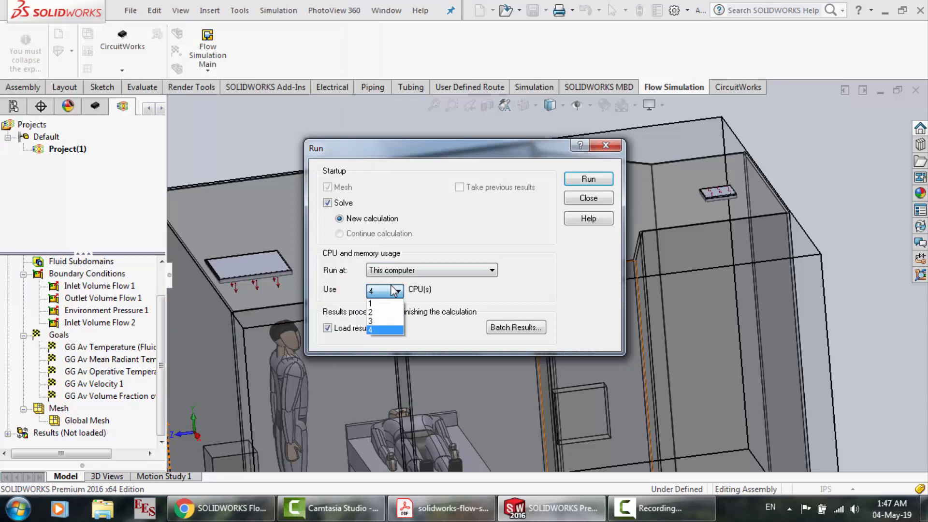
{"action": "left_click", "coordinate": [476, 304]}
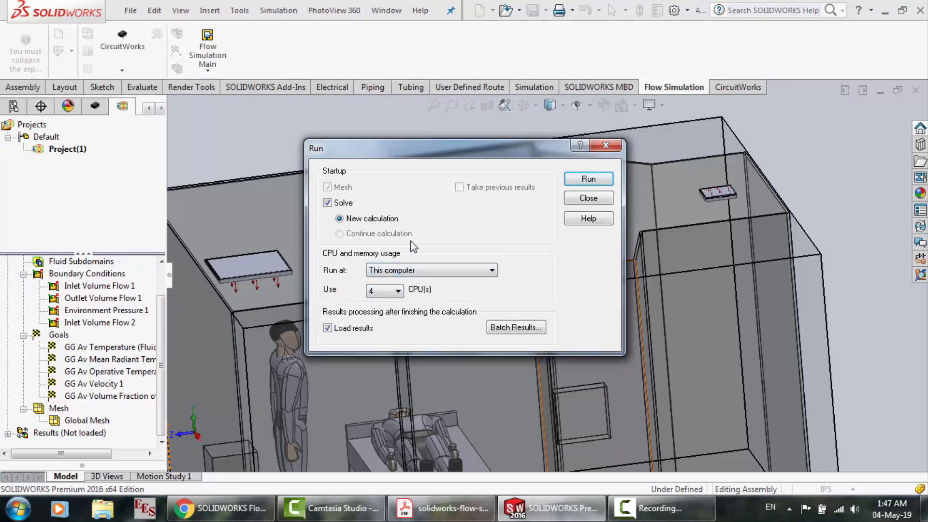
{"action": "left_click", "coordinate": [438, 274]}
{"action": "left_click", "coordinate": [441, 246]}
{"action": "left_click", "coordinate": [587, 180]}
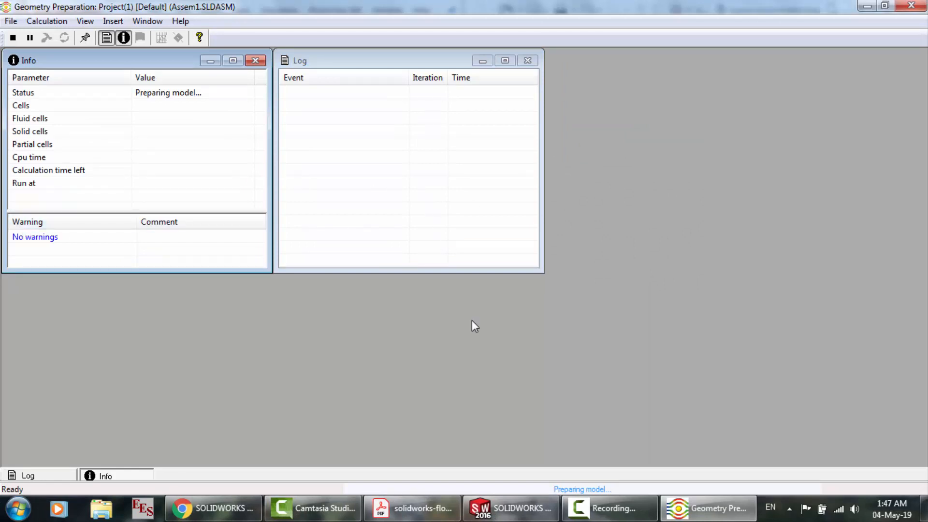
Check the solver's meshing progress, review the heat source and boundary condition sections of the tutorial PDF, and return to the solver
{"action": "left_click", "coordinate": [511, 509]}
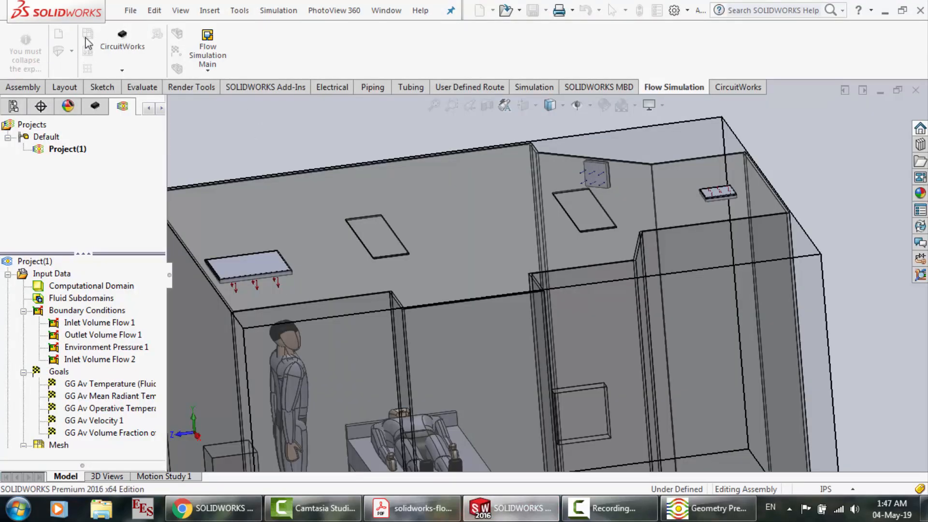
{"action": "left_click", "coordinate": [720, 513]}
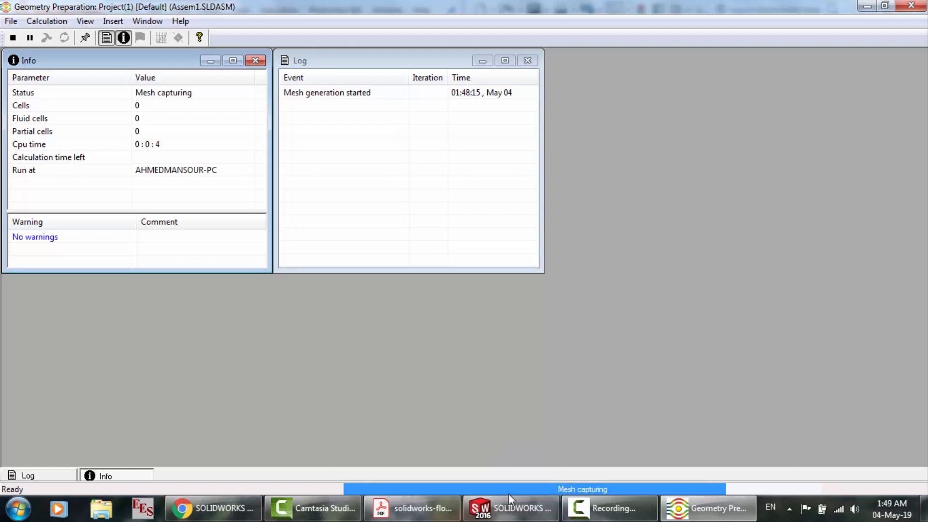
{"action": "left_click", "coordinate": [414, 508]}
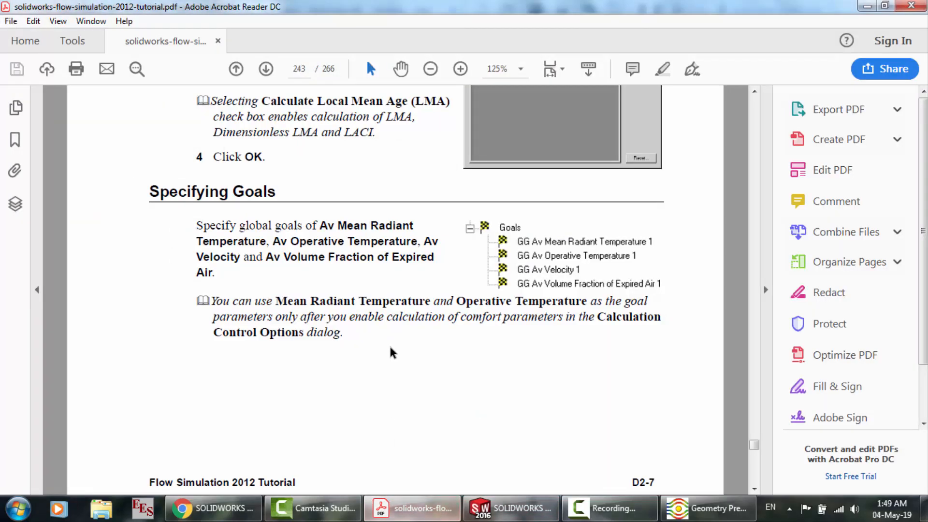
{"action": "scroll", "coordinate": [387, 352], "scroll_direction": "up", "scroll_amount": 15}
{"action": "scroll", "coordinate": [393, 353], "scroll_direction": "up", "scroll_amount": 15}
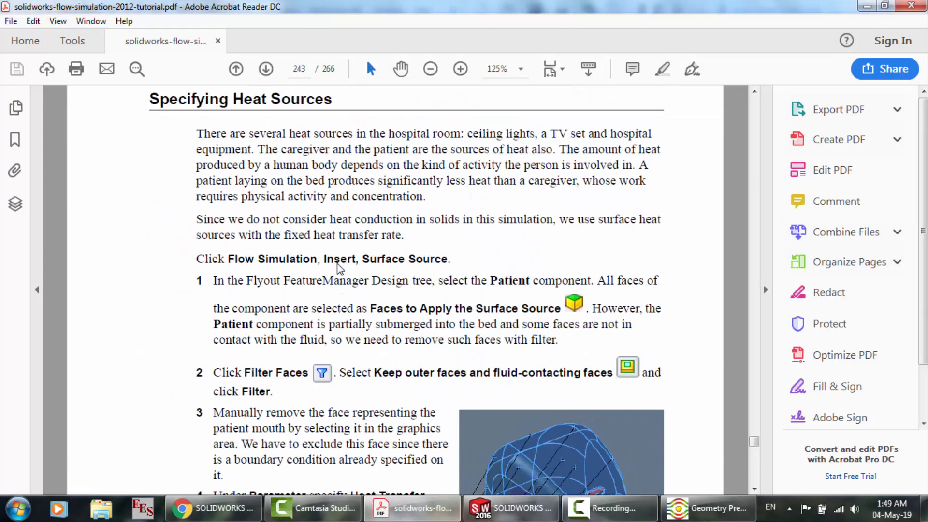
{"action": "scroll", "coordinate": [340, 269], "scroll_direction": "up", "scroll_amount": 10}
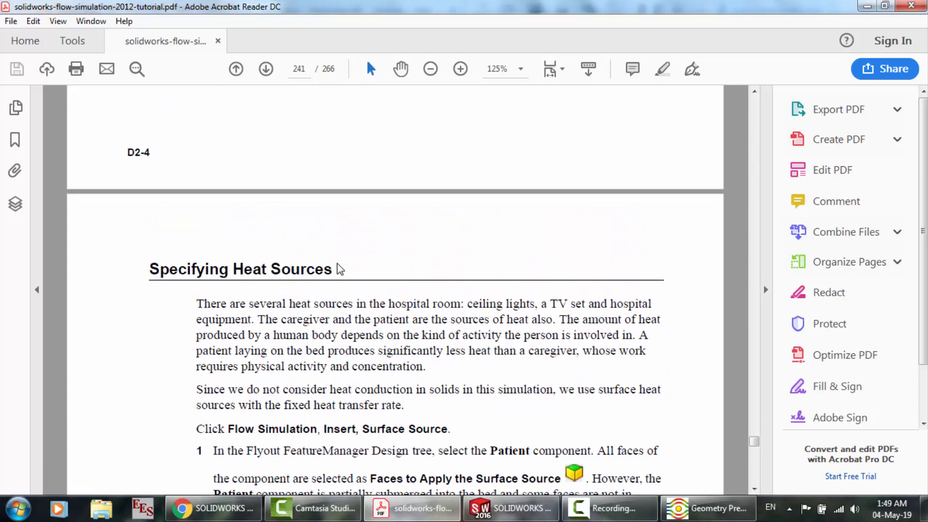
{"action": "scroll", "coordinate": [340, 270], "scroll_direction": "up", "scroll_amount": 10}
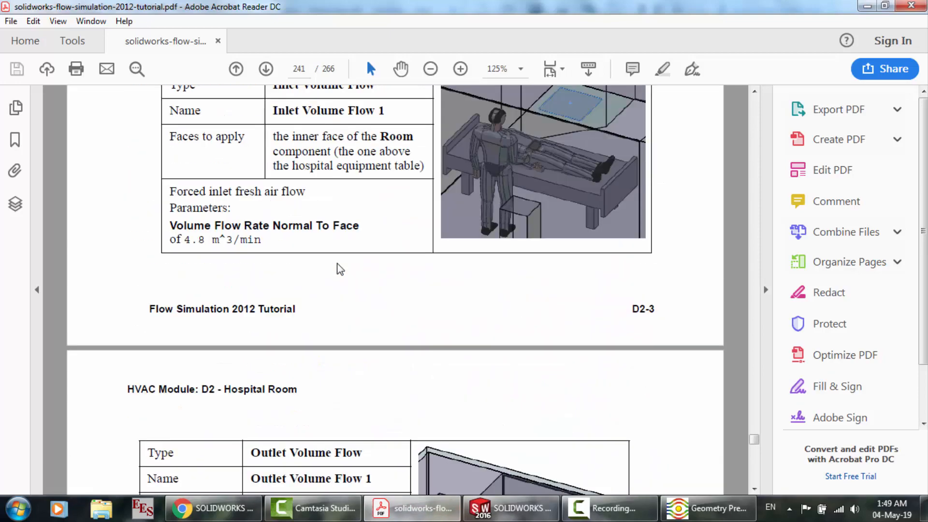
{"action": "scroll", "coordinate": [340, 269], "scroll_direction": "up", "scroll_amount": 10}
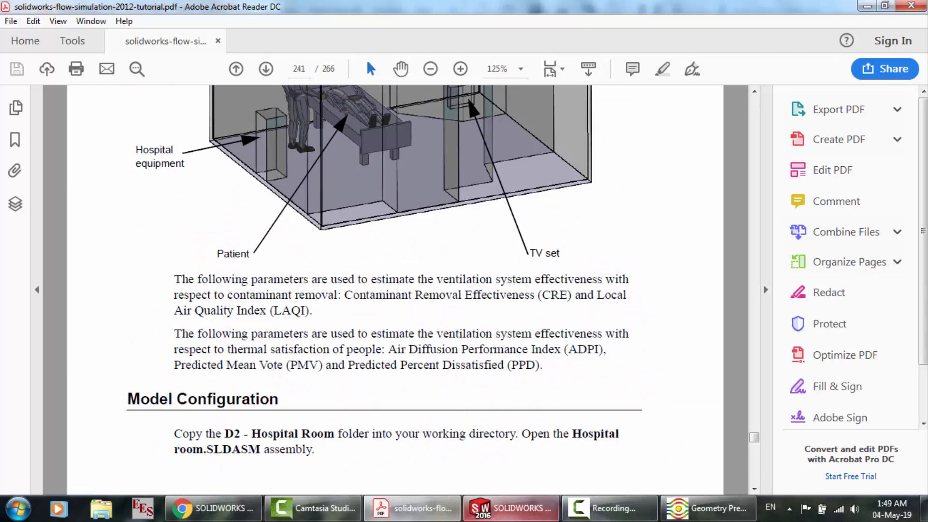
{"action": "left_click", "coordinate": [499, 517]}
{"action": "left_click", "coordinate": [708, 508]}
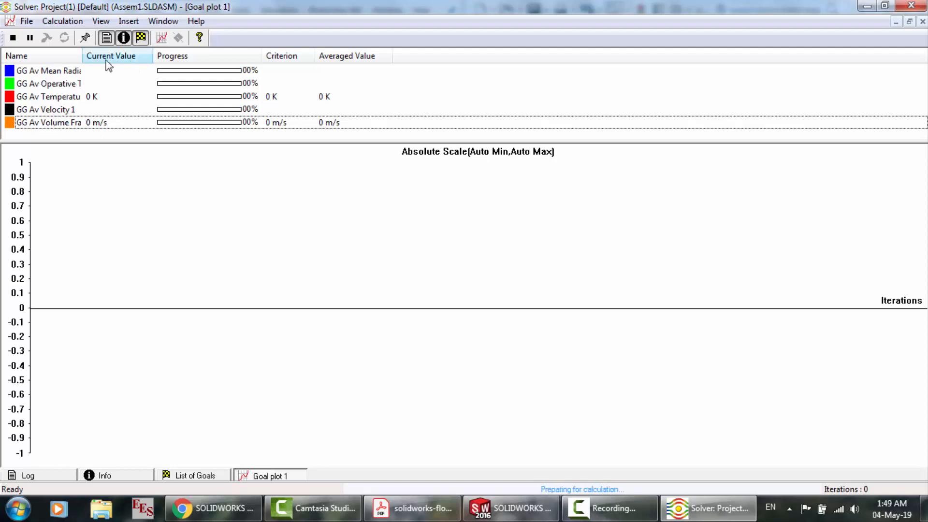
Widen the Name column of the goal plot's table so the full goal names fit
{"action": "left_click_drag", "start_coordinate": [83, 56], "coordinate": [234, 57]}
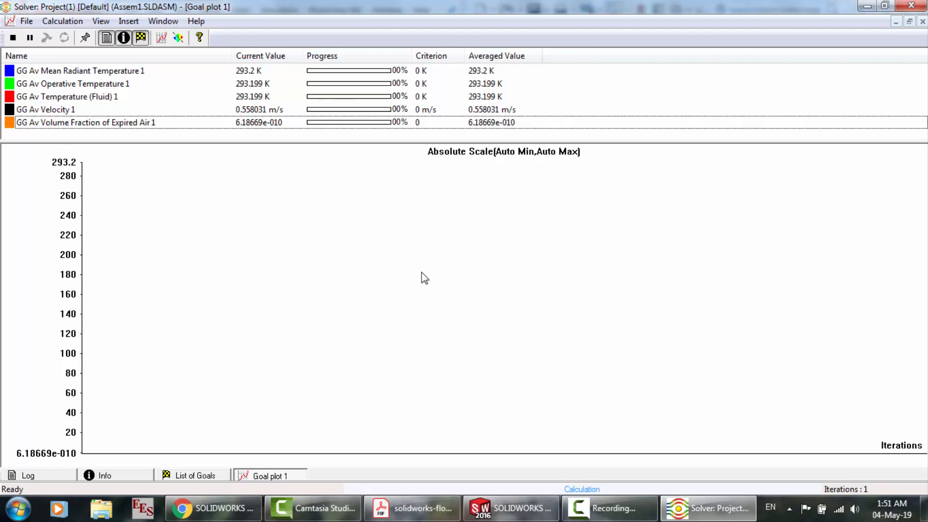
{"action": "left_click", "coordinate": [153, 22]}
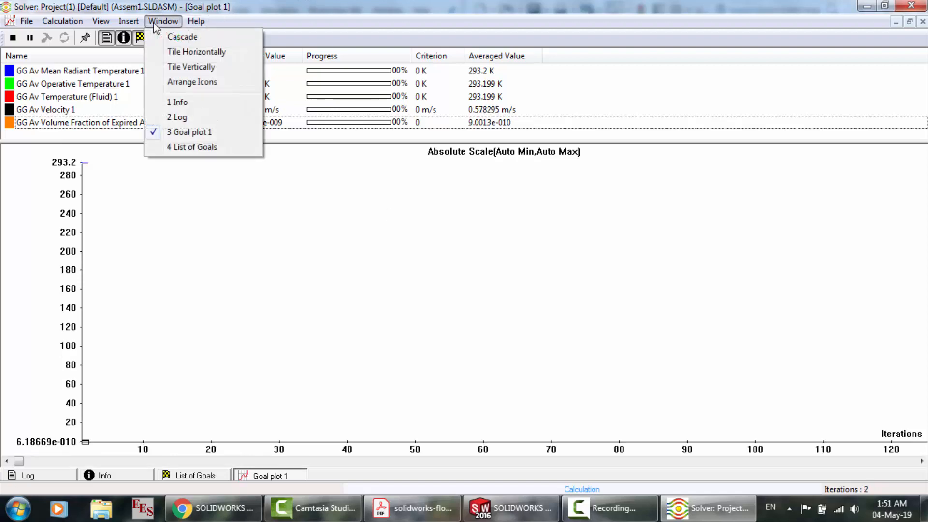
{"action": "left_click", "coordinate": [548, 2]}
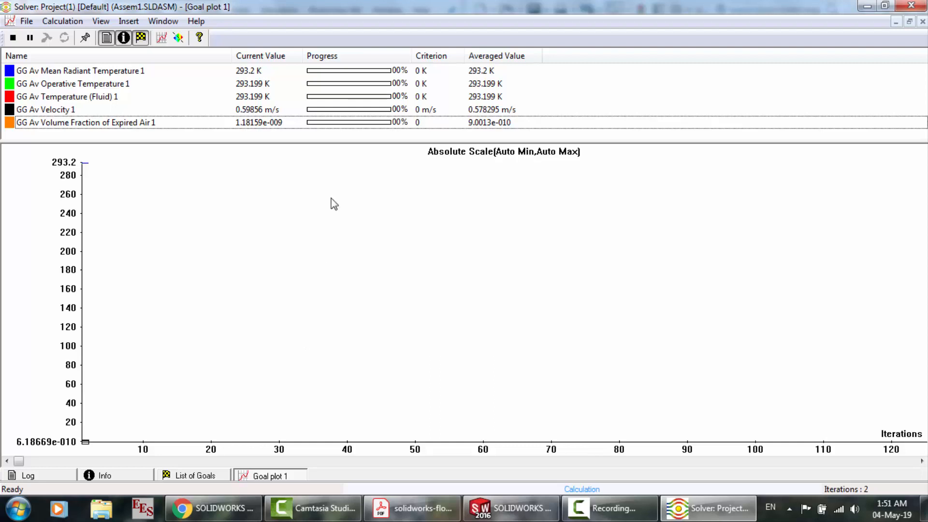
{"action": "left_click", "coordinate": [169, 24]}
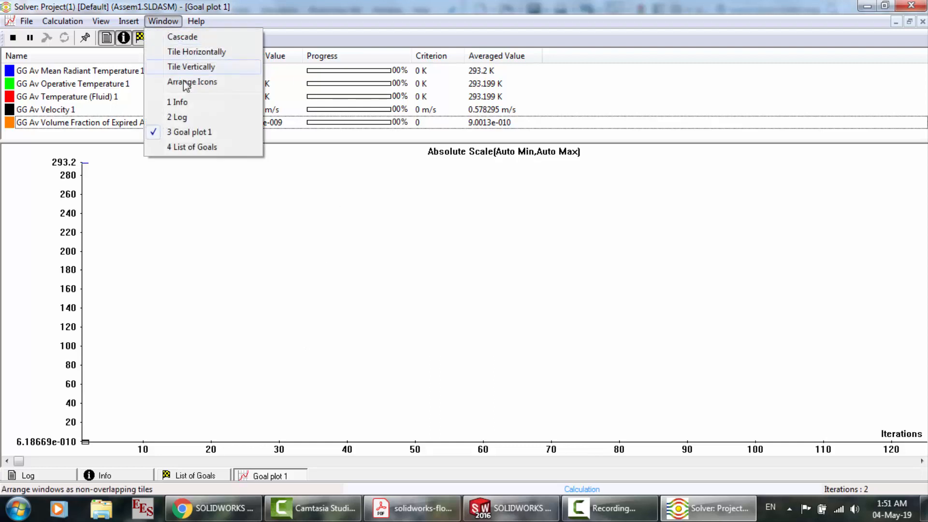
Insert Goal plot 2 with the average Mean Radiant Temperature, Operative Temperature, Temperature (Fluid) and Volume Fraction of Expired Air goals
{"action": "mouse_move", "coordinate": [140, 21]}
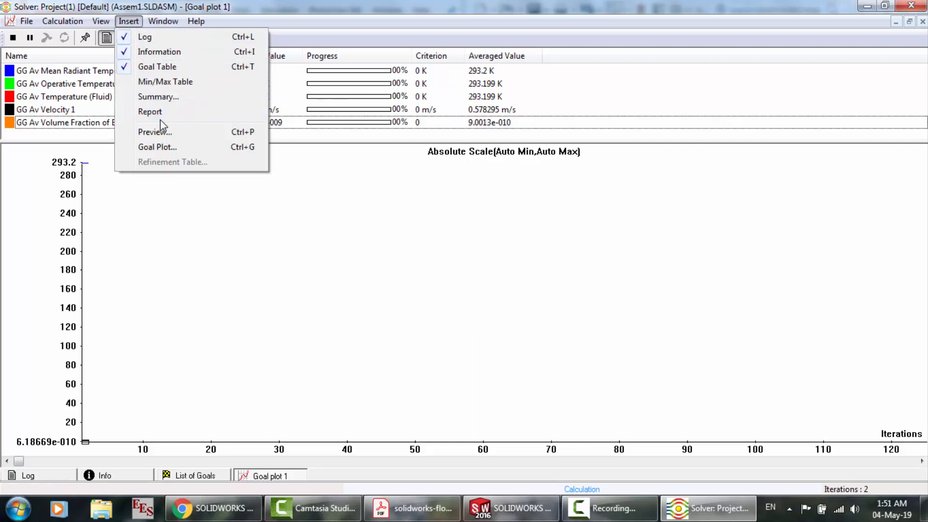
{"action": "left_click", "coordinate": [159, 149]}
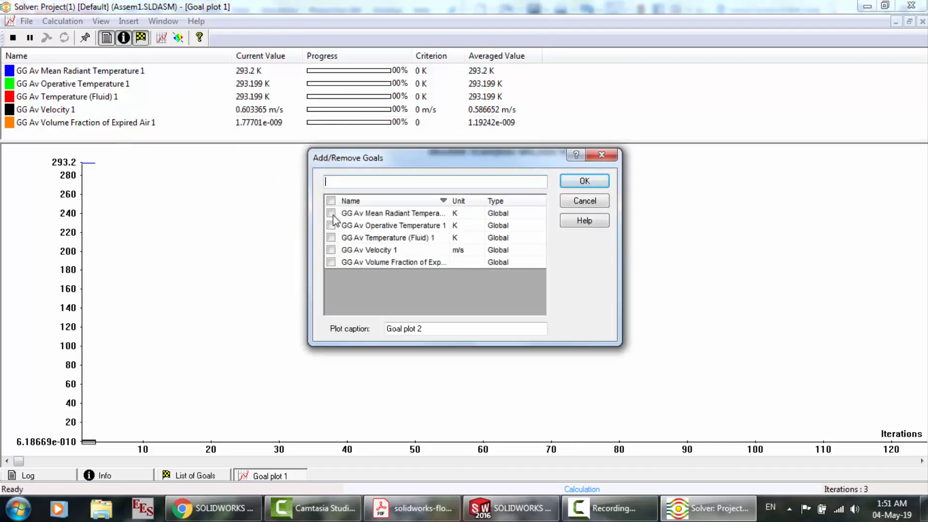
{"action": "left_click", "coordinate": [331, 214]}
{"action": "left_click", "coordinate": [331, 225]}
{"action": "left_click", "coordinate": [331, 238]}
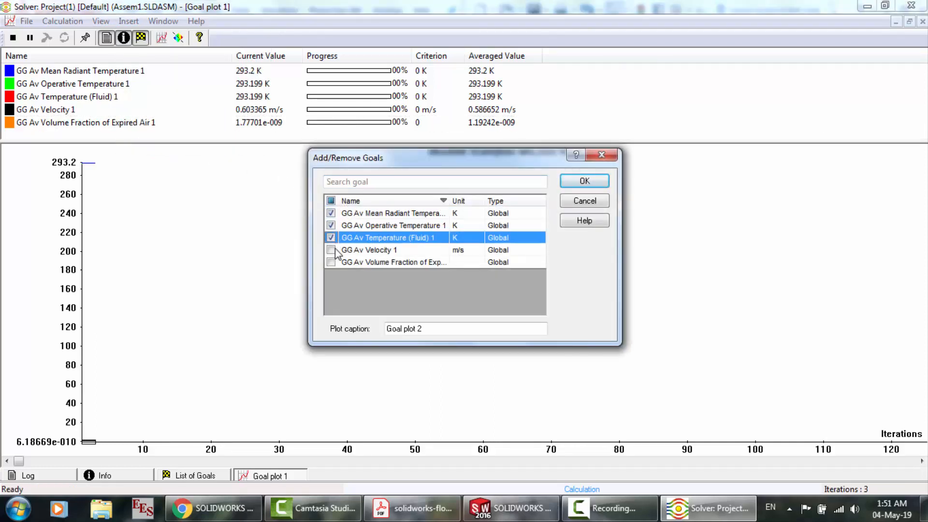
{"action": "left_click", "coordinate": [331, 250]}
{"action": "left_click", "coordinate": [331, 262]}
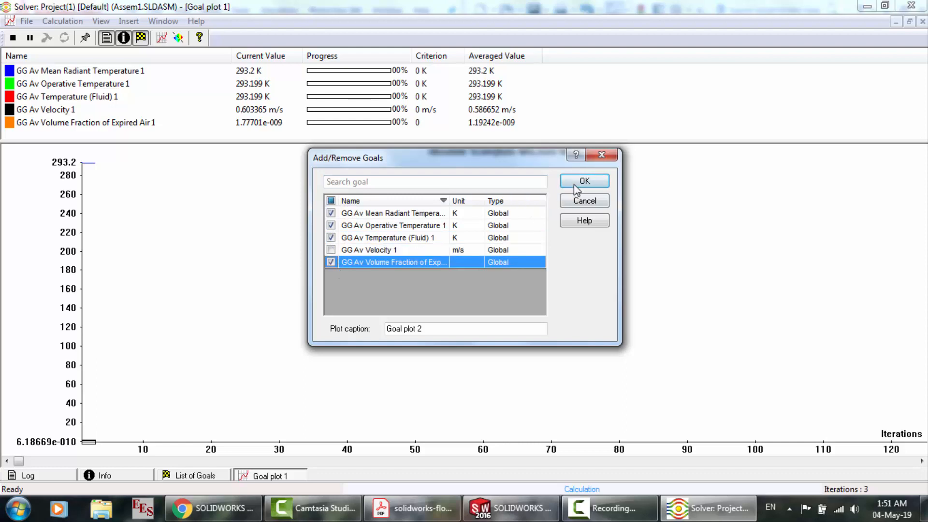
{"action": "left_click", "coordinate": [573, 184]}
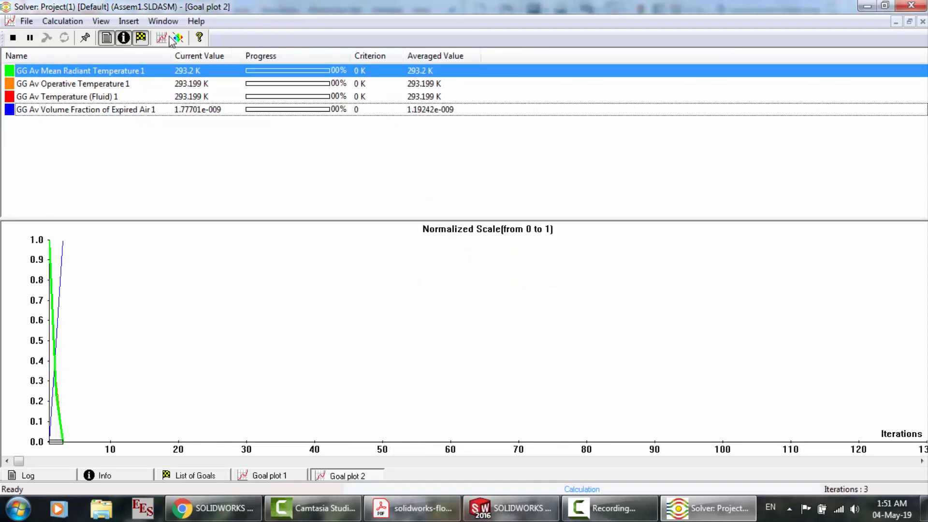
{"action": "left_click", "coordinate": [128, 21]}
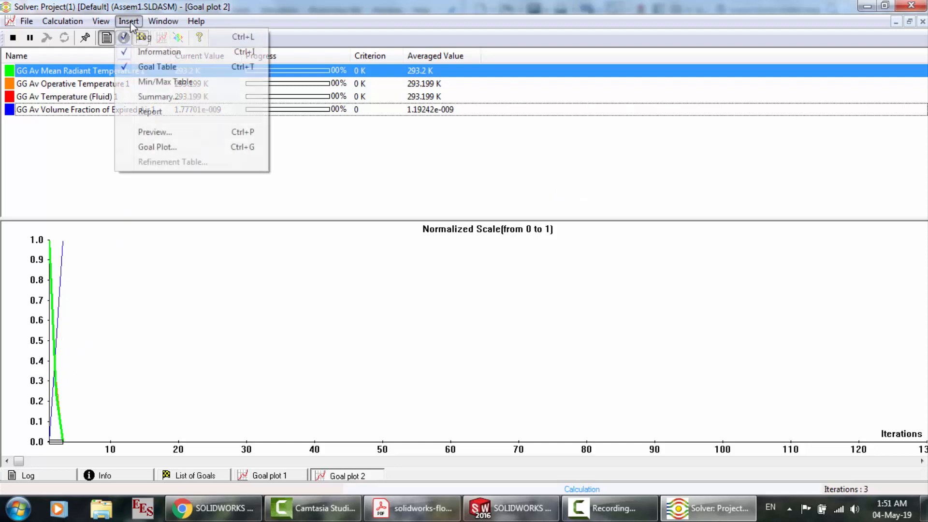
{"action": "left_click", "coordinate": [157, 147]}
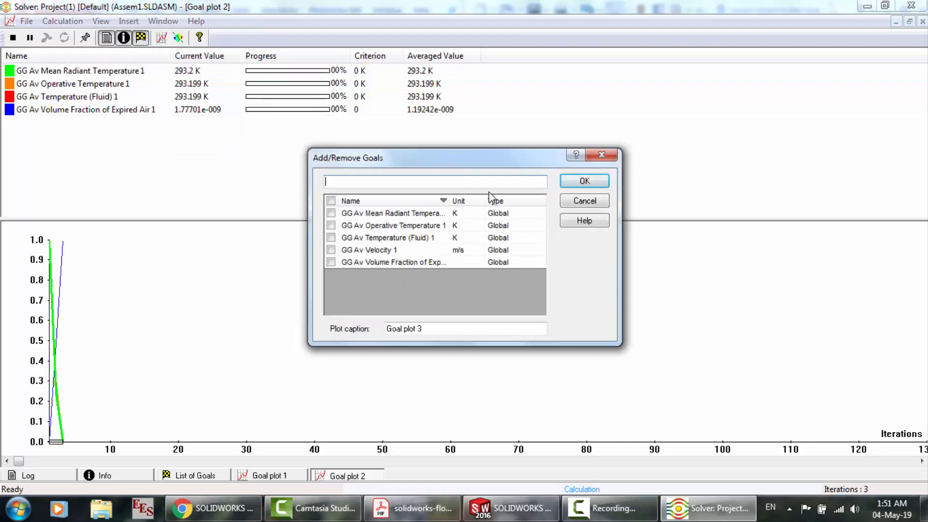
{"action": "left_click", "coordinate": [585, 200]}
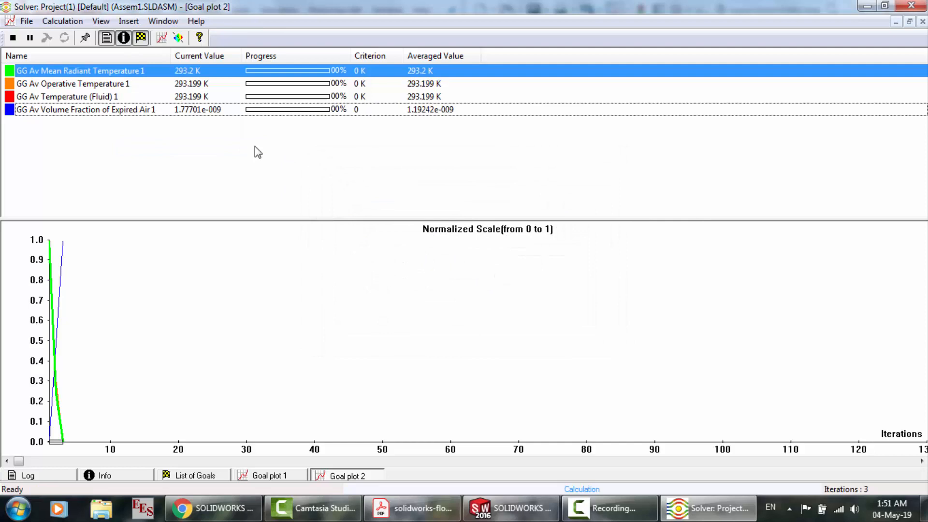
Remove the Operative Temperature and Volume Fraction of Expired Air goals from Goal plot 2
{"action": "left_click", "coordinate": [89, 110]}
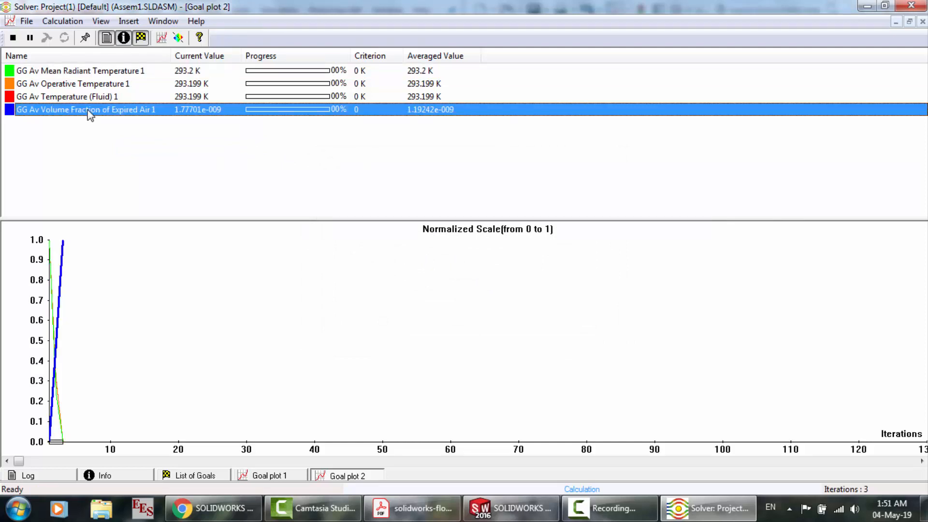
{"action": "right_click", "coordinate": [89, 115]}
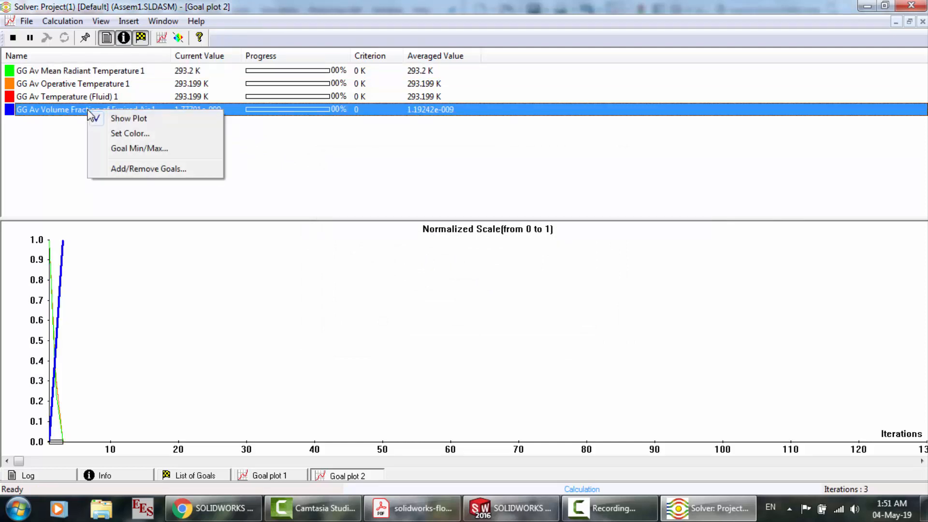
{"action": "left_click", "coordinate": [134, 169]}
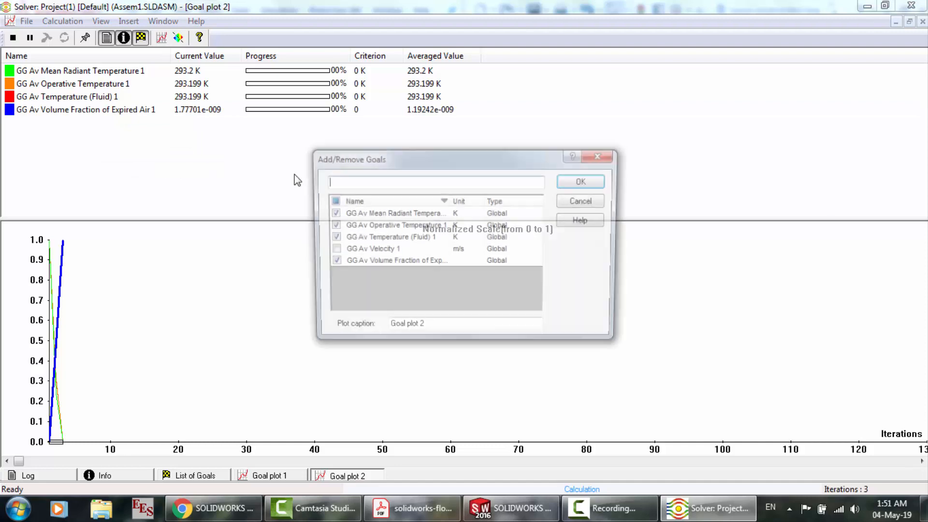
{"action": "left_click", "coordinate": [337, 262]}
{"action": "left_click", "coordinate": [334, 237]}
{"action": "left_click", "coordinate": [331, 226]}
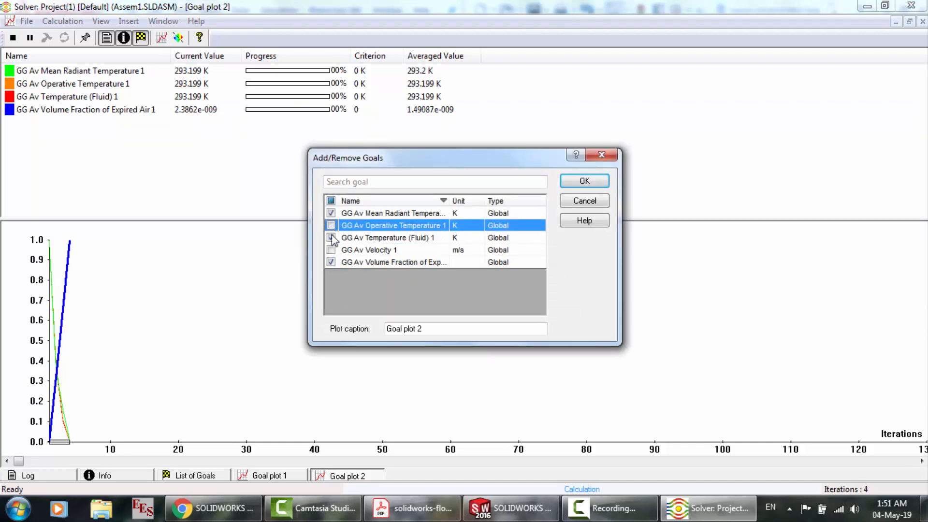
{"action": "left_click", "coordinate": [331, 262]}
{"action": "left_click", "coordinate": [608, 182]}
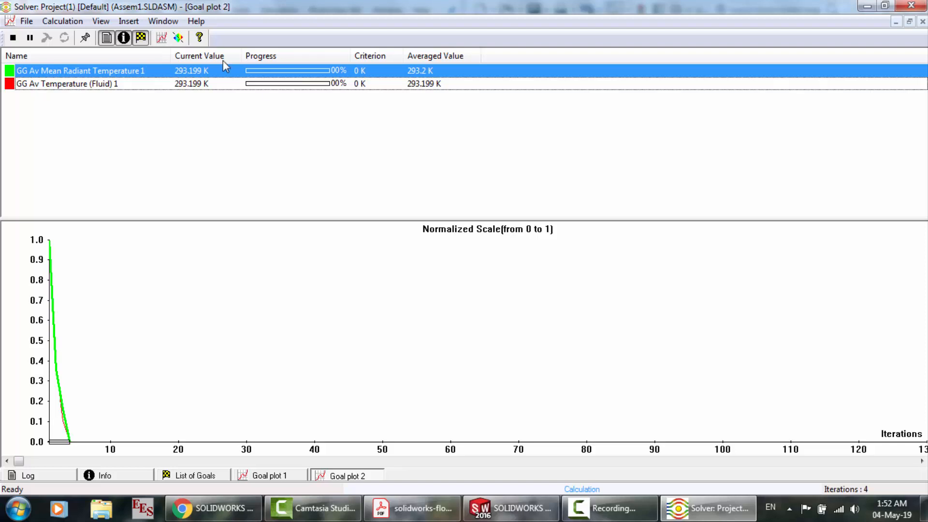
Stop the running calculation and discard its results
{"action": "left_click", "coordinate": [163, 40]}
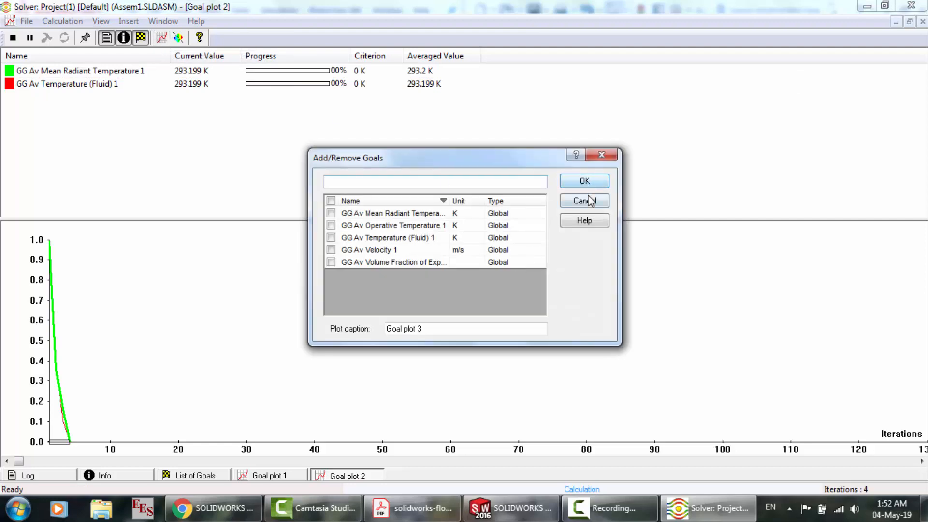
{"action": "left_click", "coordinate": [586, 201]}
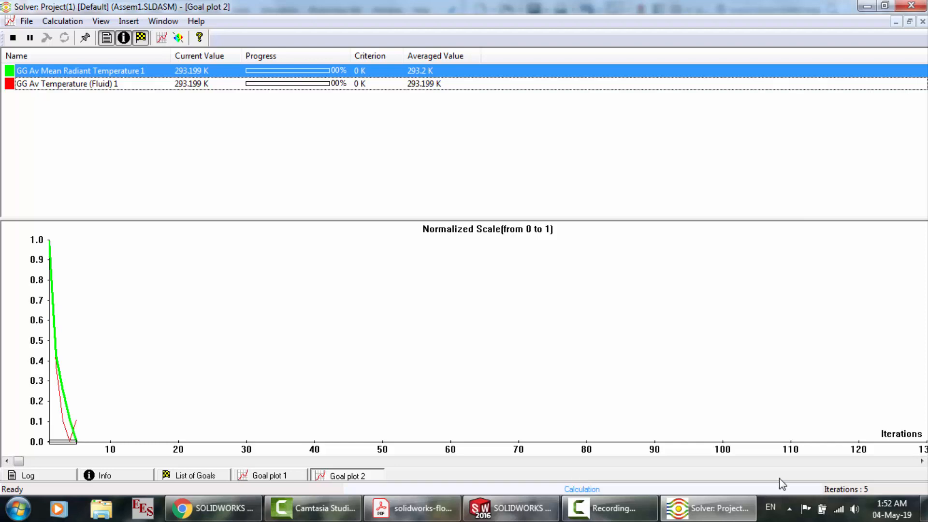
{"action": "left_click", "coordinate": [30, 39]}
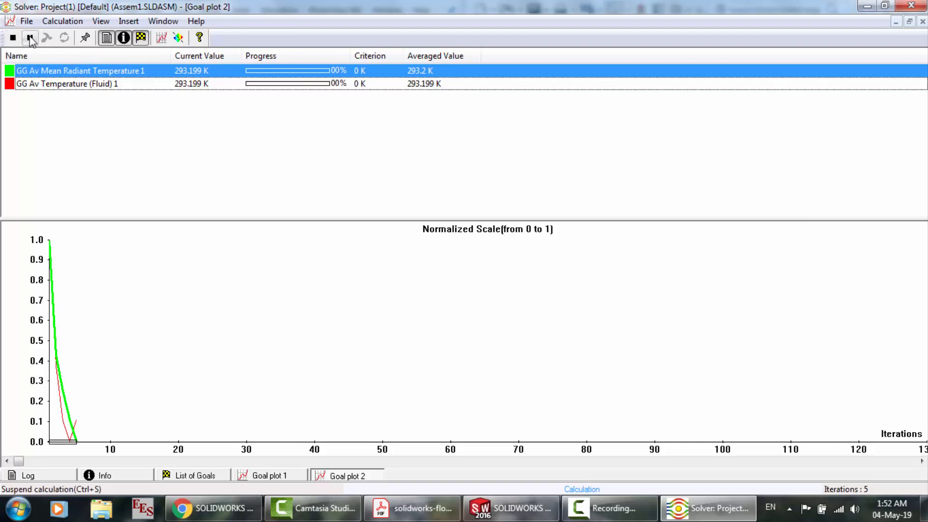
{"action": "left_click", "coordinate": [14, 39]}
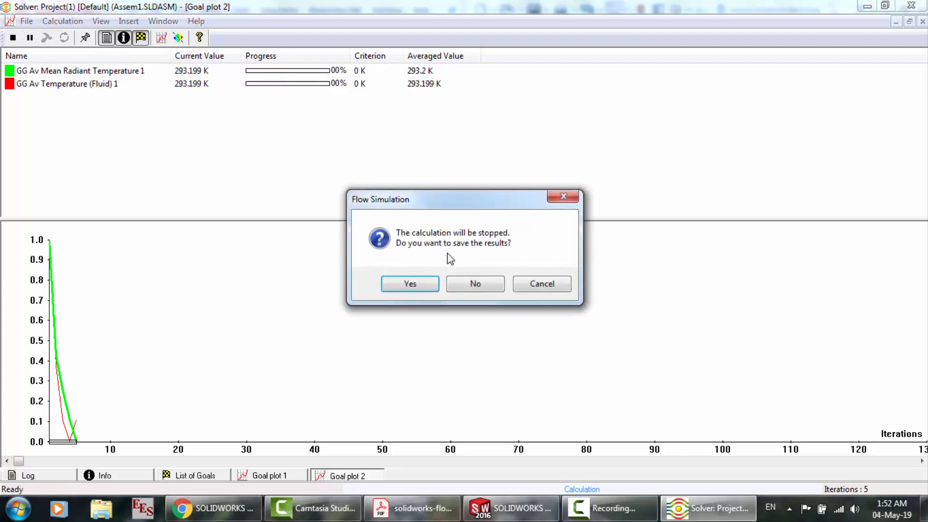
{"action": "left_click", "coordinate": [451, 282]}
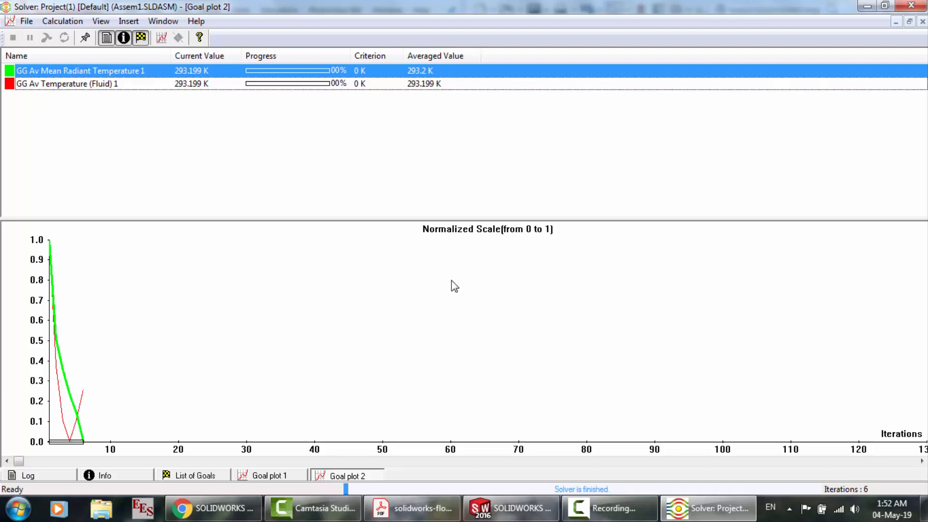
Switch to the SOLIDWORKS assembly window and review the full results summary of the flow simulation project
{"action": "key", "text": "alt+Tab"}
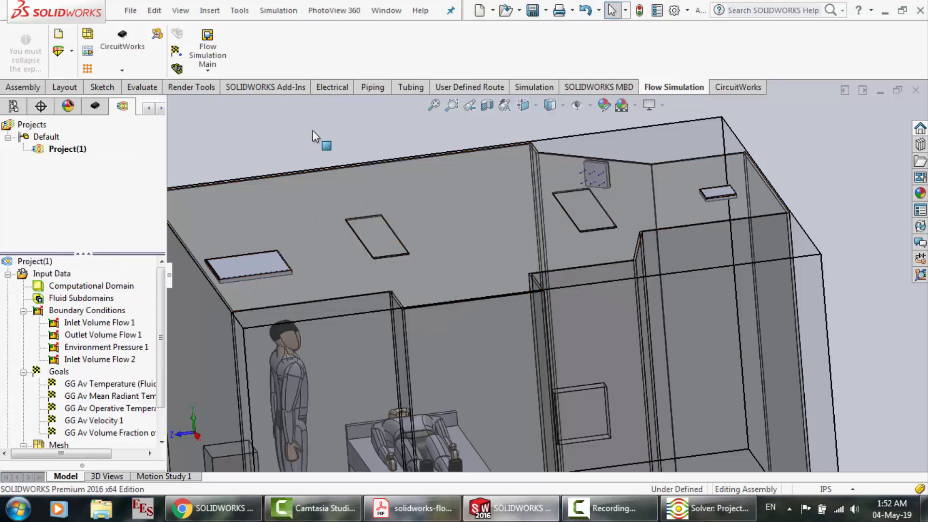
{"action": "scroll", "coordinate": [163, 428], "scroll_direction": "down", "scroll_amount": 1}
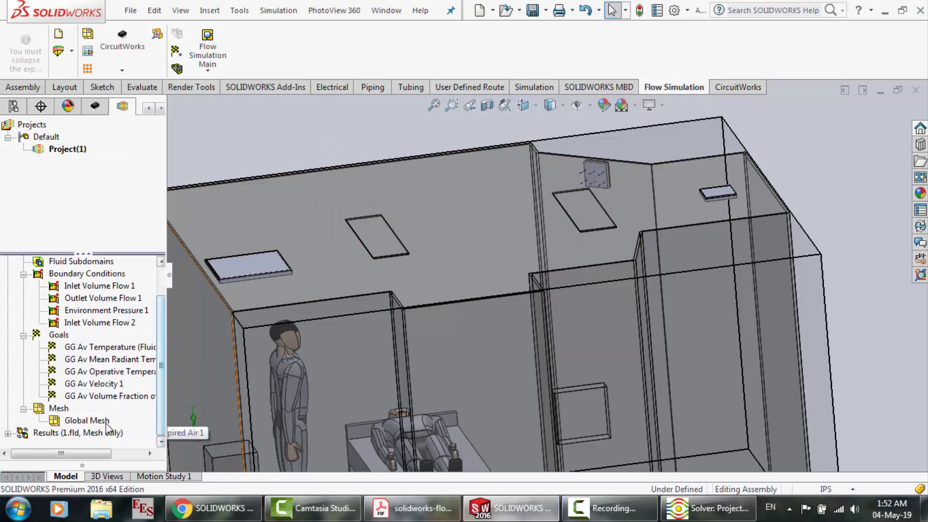
{"action": "right_click", "coordinate": [62, 434]}
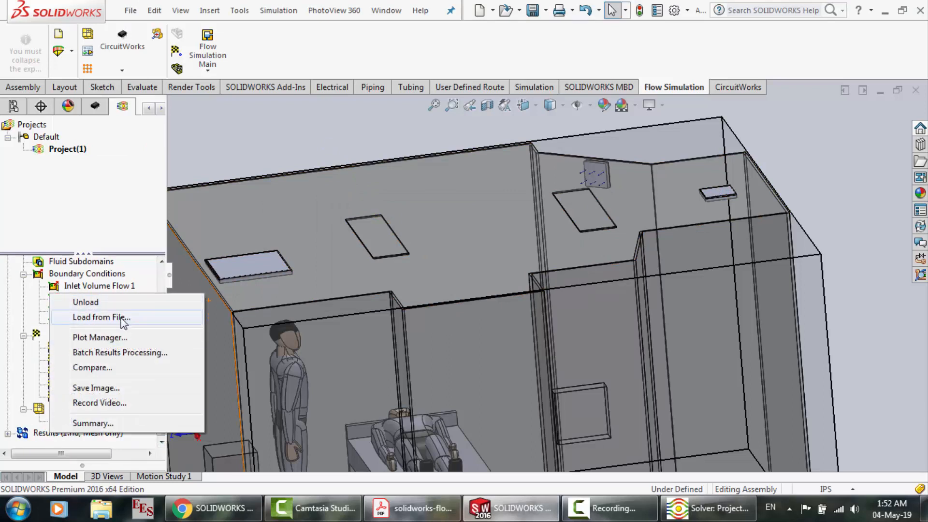
{"action": "left_click", "coordinate": [101, 423]}
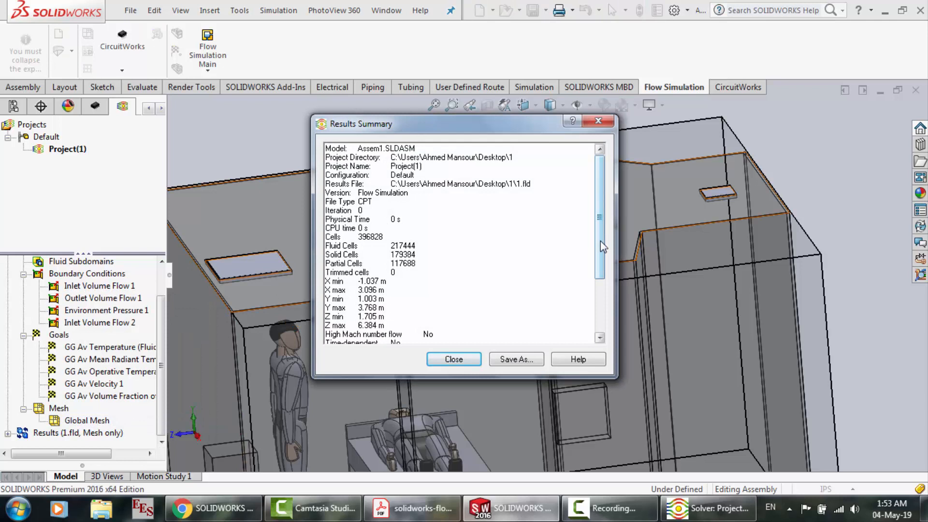
{"action": "scroll", "coordinate": [600, 242], "scroll_direction": "down", "scroll_amount": 3}
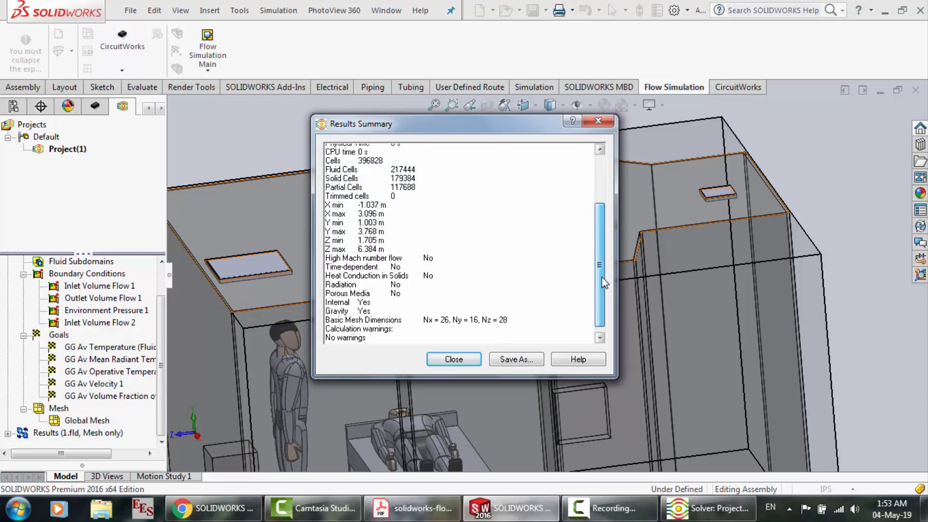
{"action": "left_click_drag", "start_coordinate": [602, 277], "coordinate": [599, 220]}
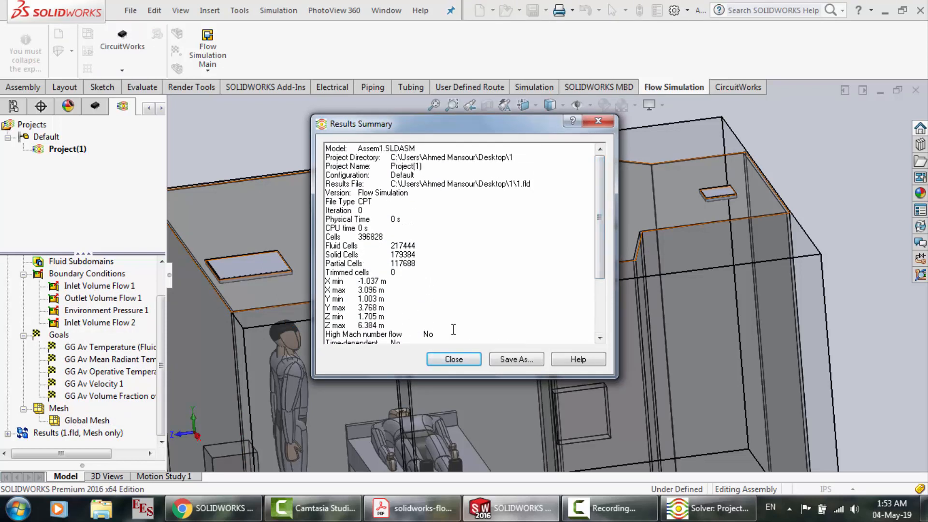
{"action": "left_click", "coordinate": [453, 359]}
Close the assembly without saving and open the third recent document, Hospital Room.SLDPRT, declining feature recognition
{"action": "left_click", "coordinate": [917, 91]}
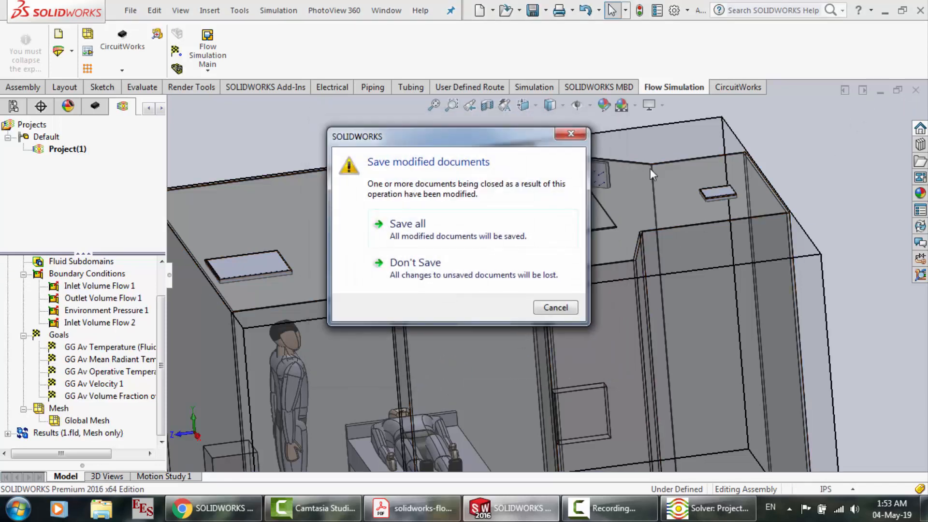
{"action": "left_click", "coordinate": [439, 266]}
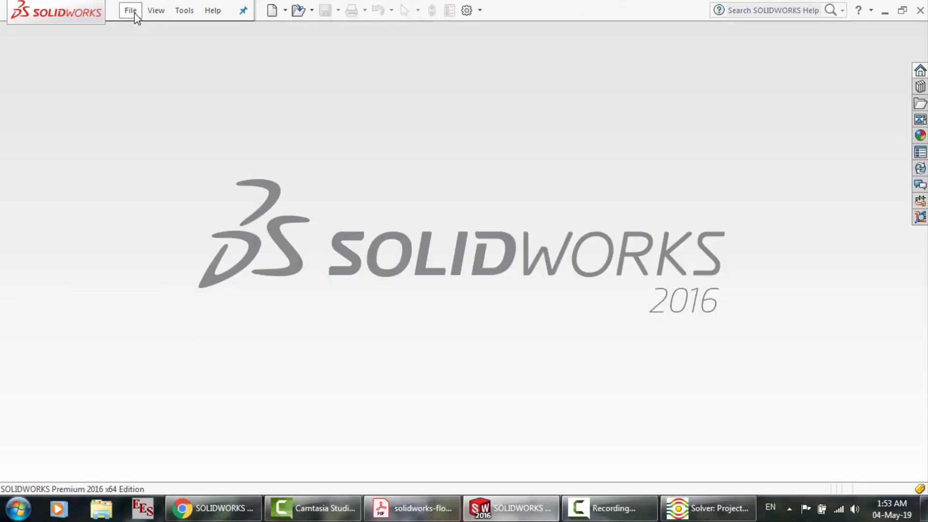
{"action": "left_click", "coordinate": [131, 11]}
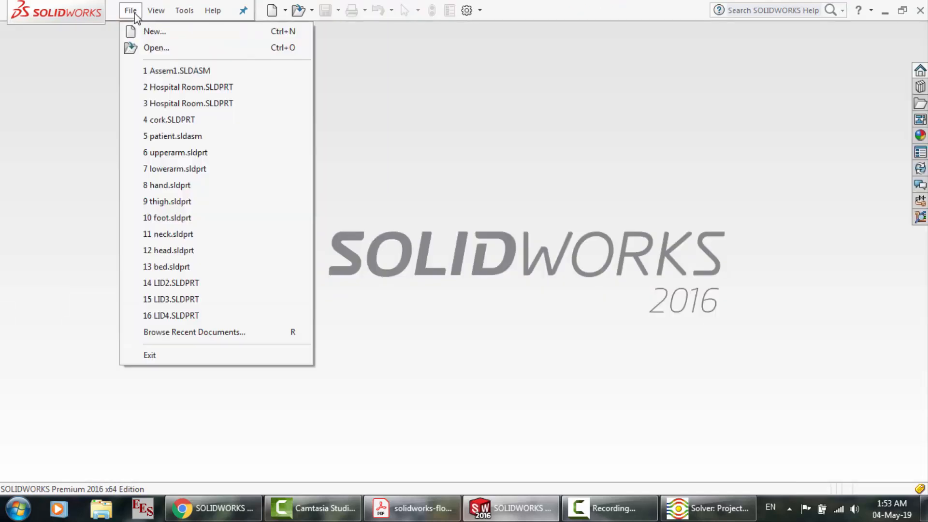
{"action": "left_click", "coordinate": [182, 104]}
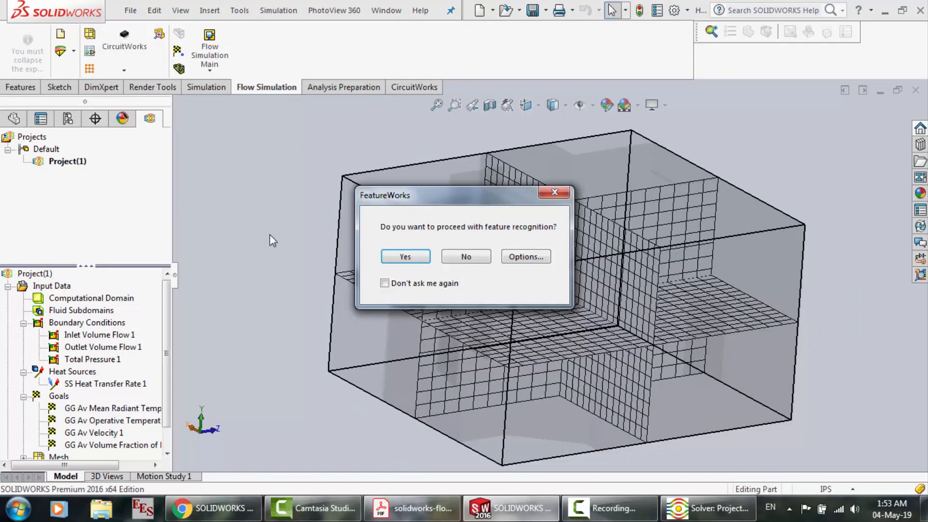
{"action": "left_click", "coordinate": [477, 258]}
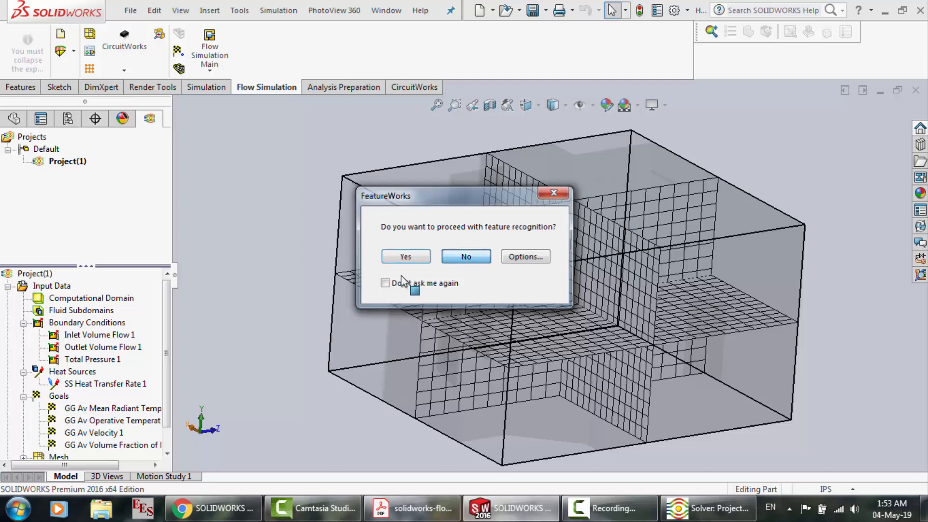
{"action": "right_click", "coordinate": [88, 376]}
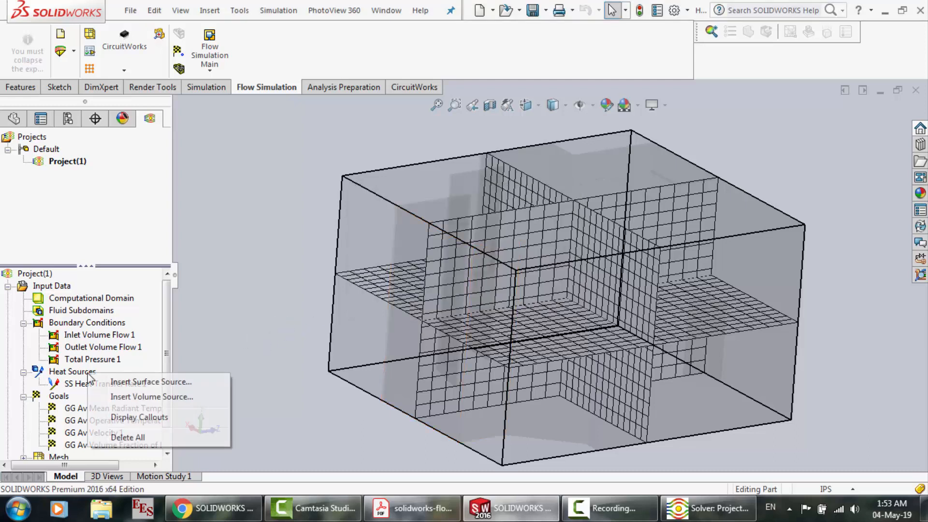
{"action": "left_click", "coordinate": [140, 382]}
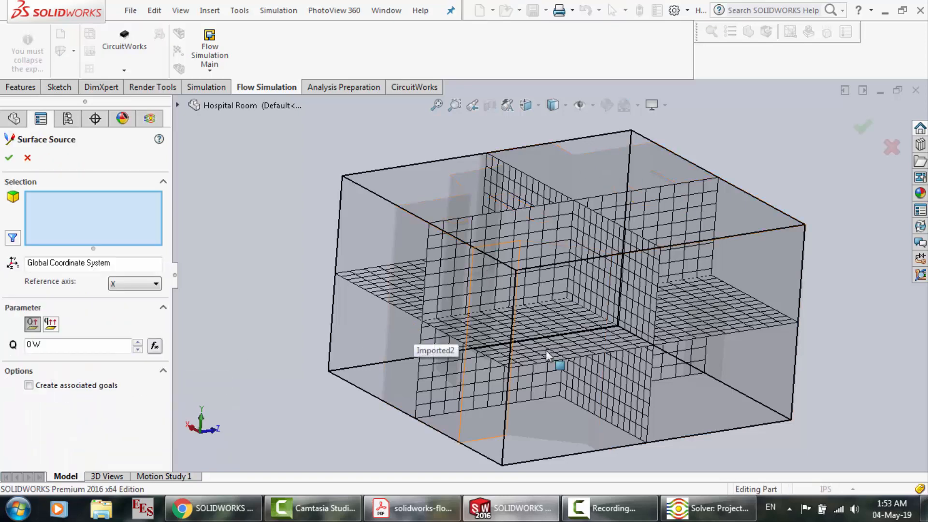
{"action": "left_click", "coordinate": [28, 158]}
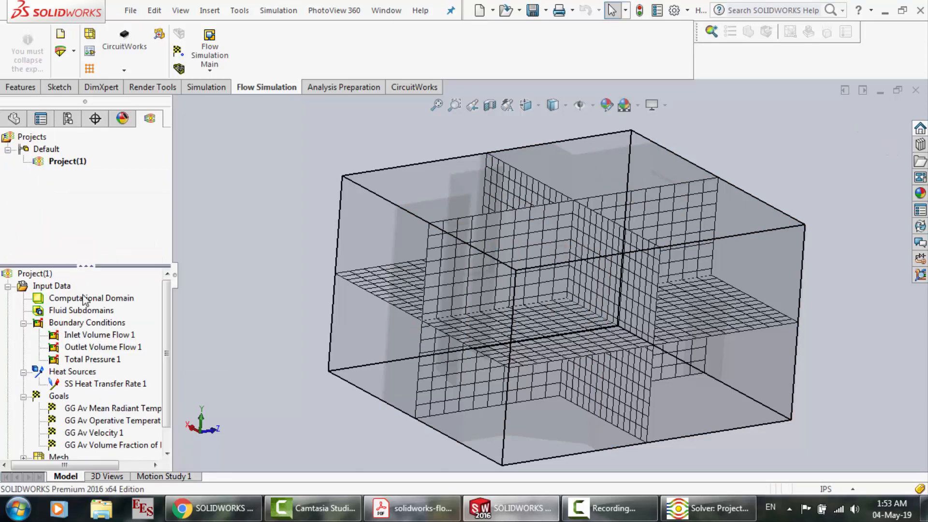
{"action": "right_click", "coordinate": [79, 385]}
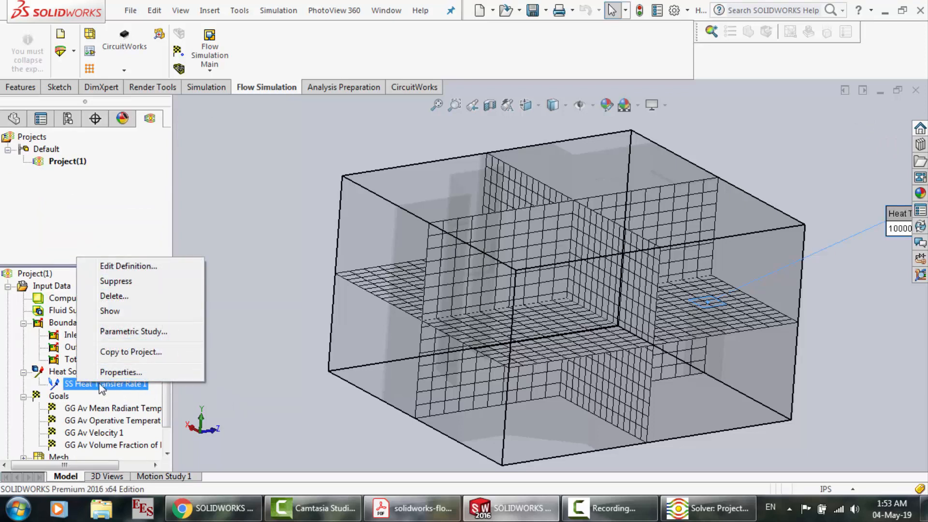
{"action": "left_click", "coordinate": [69, 373]}
{"action": "right_click", "coordinate": [69, 372]}
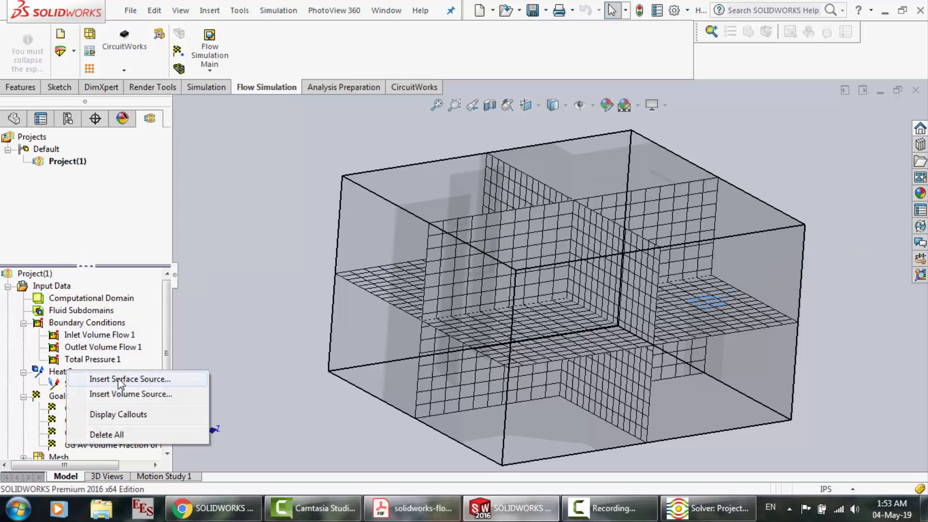
{"action": "left_click", "coordinate": [121, 381]}
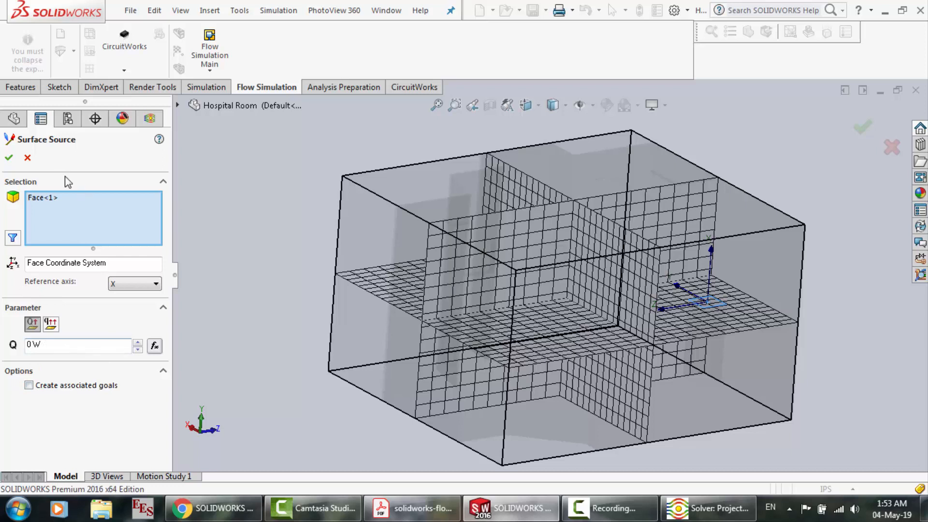
{"action": "left_click", "coordinate": [27, 157]}
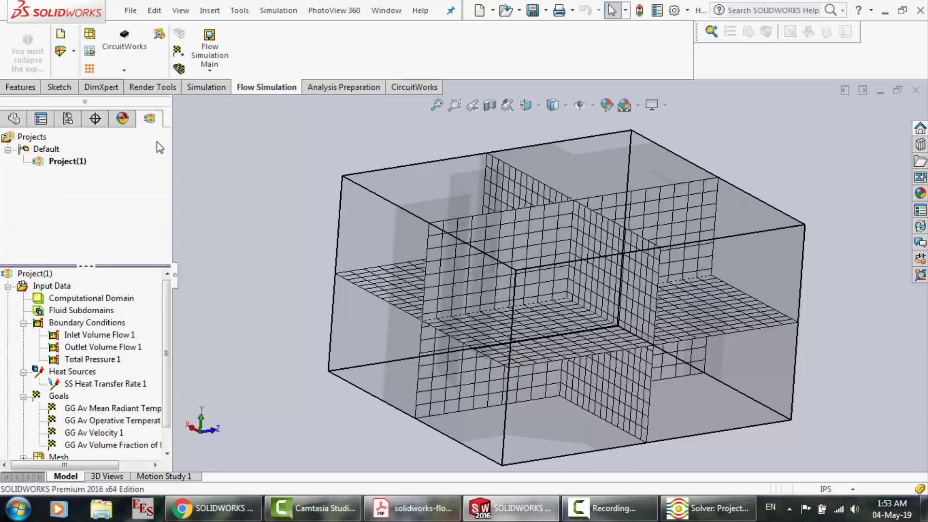
{"action": "left_click", "coordinate": [201, 54]}
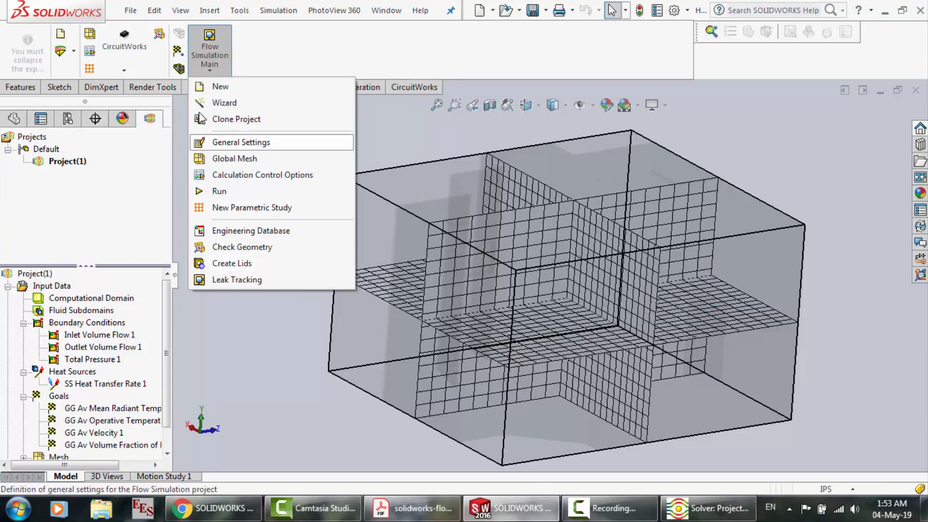
{"action": "left_click", "coordinate": [125, 71]}
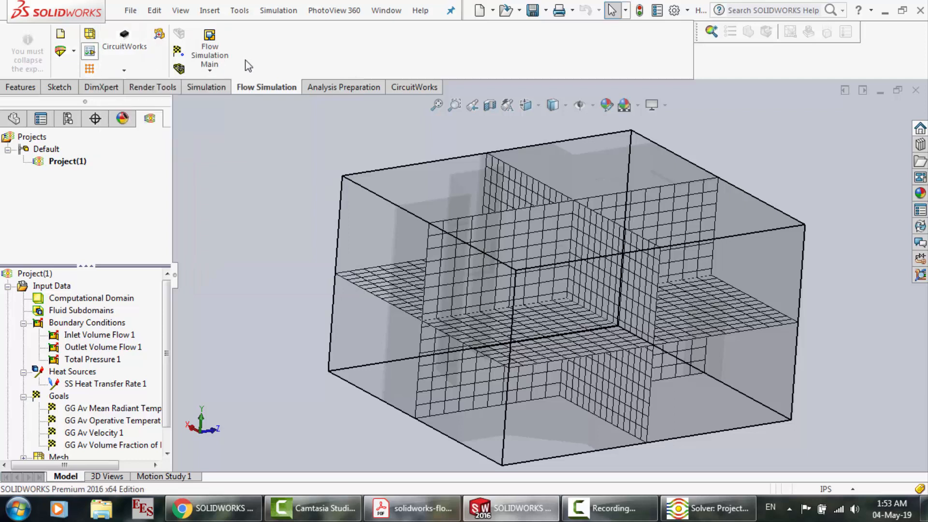
Load the project's calculated results and expand the Results branch of the analysis tree
{"action": "mouse_move", "coordinate": [213, 58]}
{"action": "scroll", "coordinate": [169, 432], "scroll_direction": "down", "scroll_amount": 1}
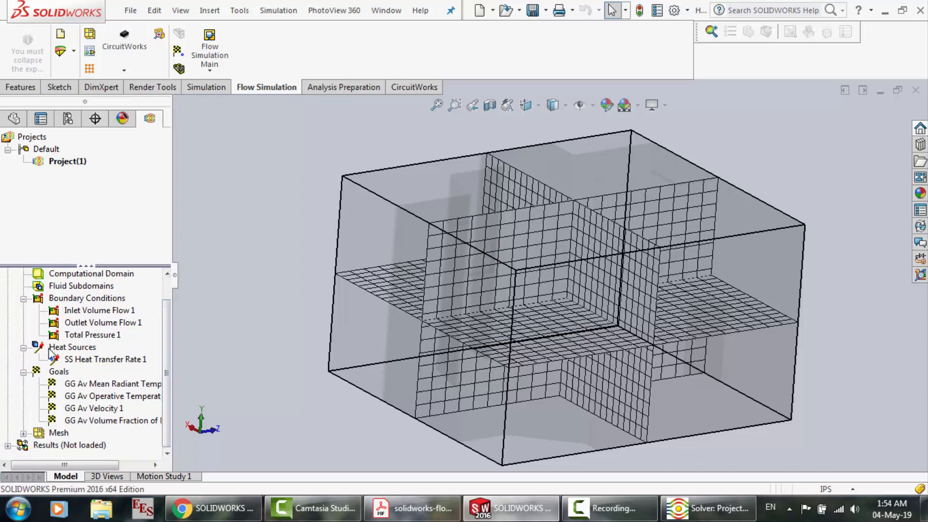
{"action": "right_click", "coordinate": [88, 445]}
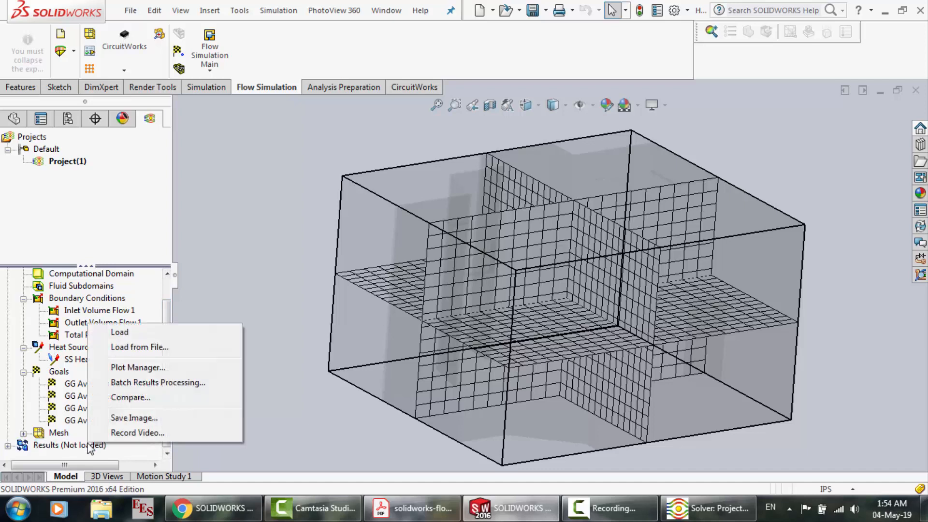
{"action": "left_click", "coordinate": [148, 337]}
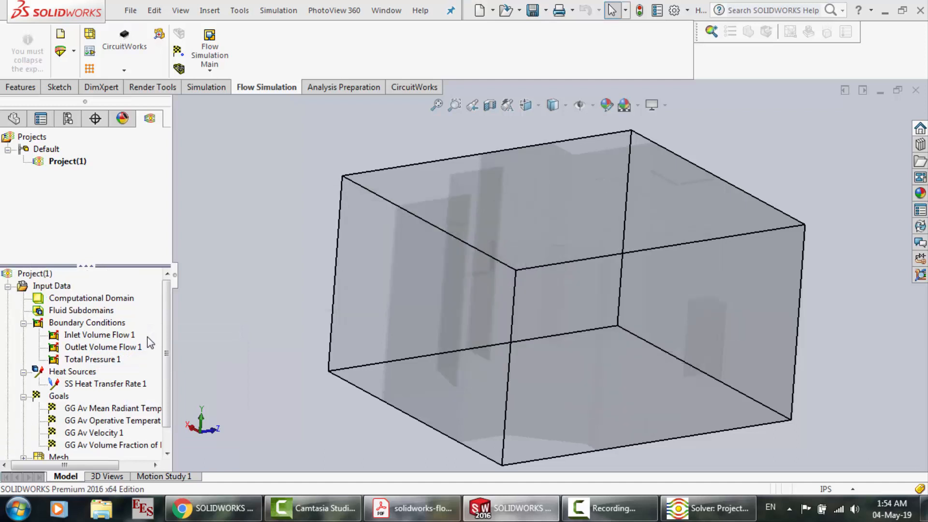
{"action": "left_click", "coordinate": [166, 454]}
{"action": "left_click", "coordinate": [167, 454]}
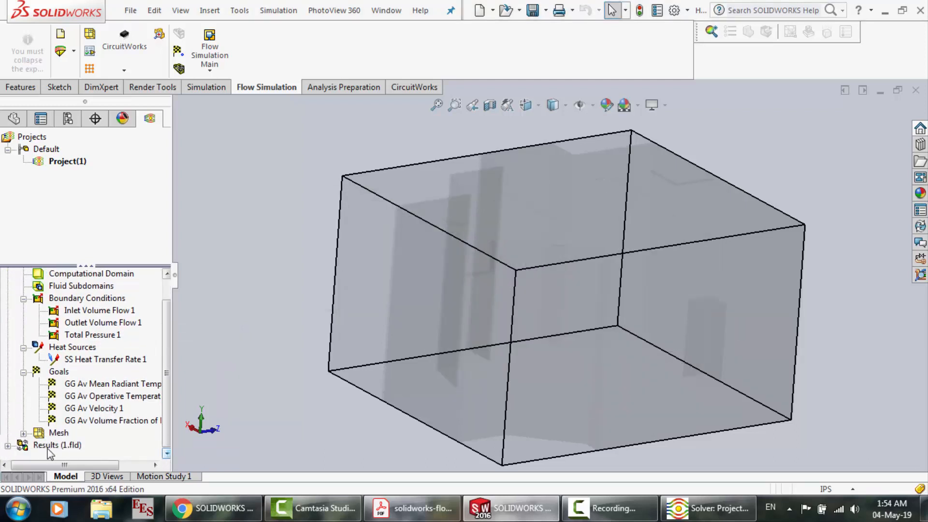
{"action": "left_click", "coordinate": [8, 445]}
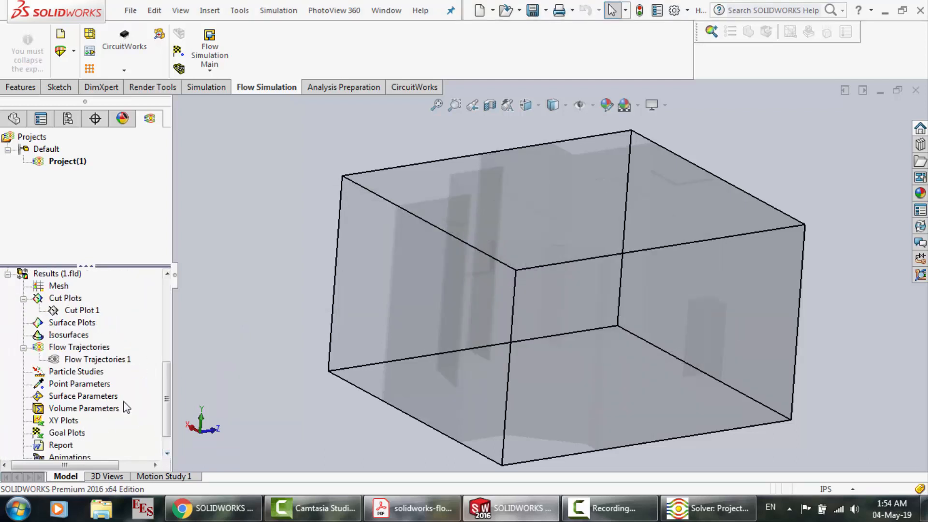
Delete Flow Trajectories 1 from the results
{"action": "left_click", "coordinate": [72, 360]}
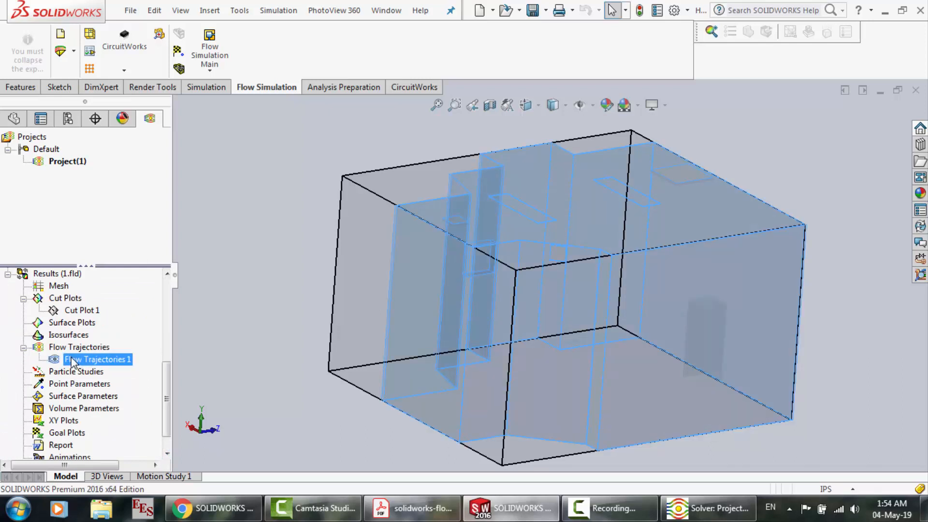
{"action": "right_click", "coordinate": [72, 361]}
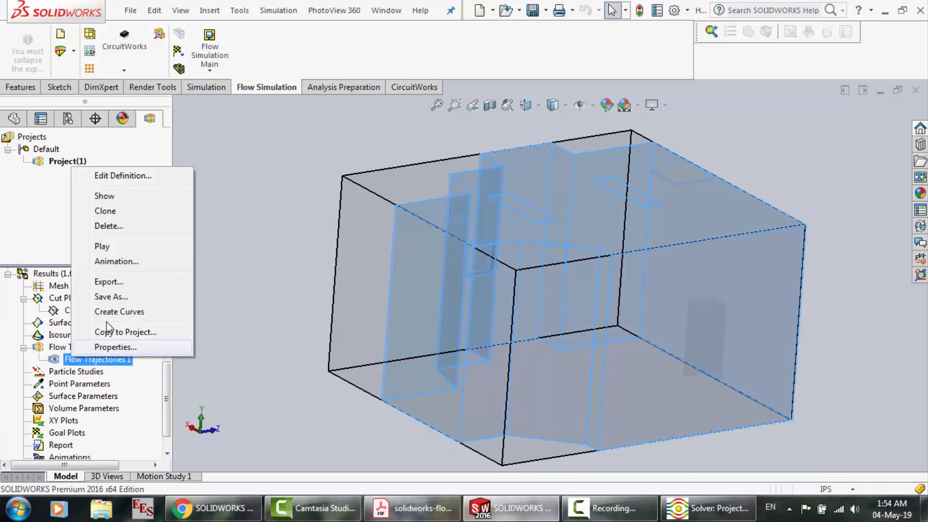
{"action": "left_click", "coordinate": [111, 226]}
{"action": "left_click", "coordinate": [540, 212]}
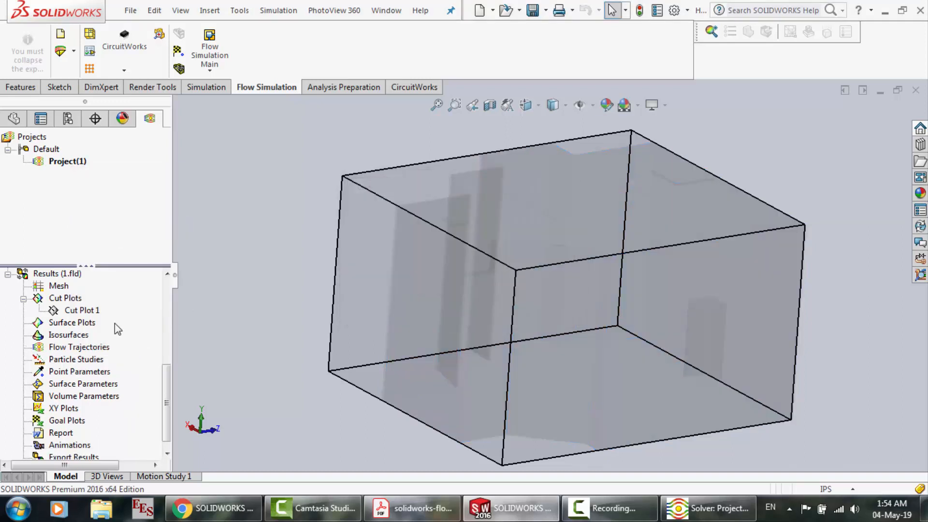
Delete Cut Plot 1 from the results and confirm the deletion
{"action": "right_click", "coordinate": [68, 311]}
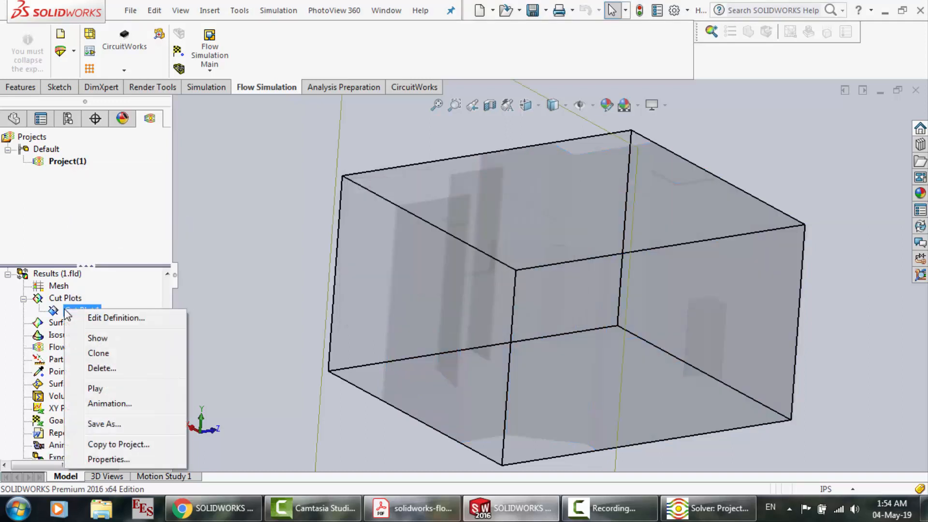
{"action": "left_click", "coordinate": [101, 368]}
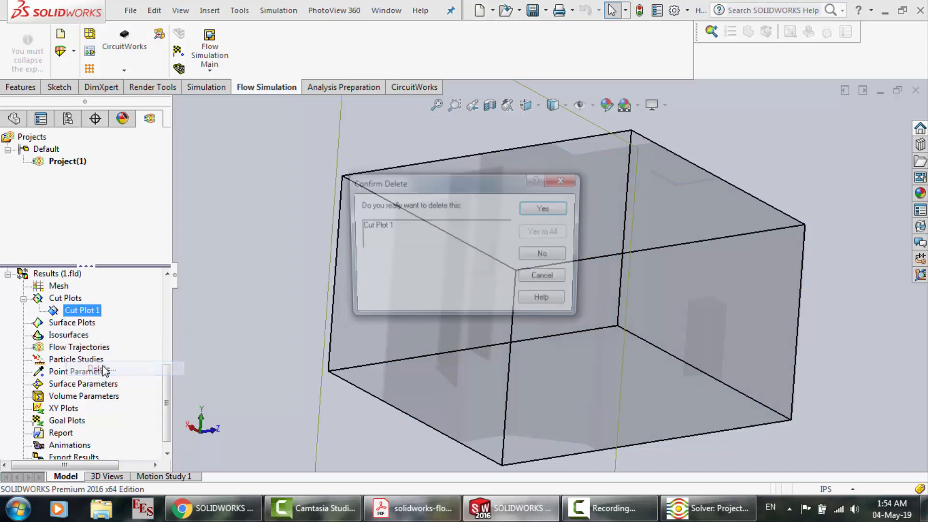
{"action": "left_click", "coordinate": [543, 209]}
Start a new cut plot on the Front Plane with contours displayed and open its list of contour parameters
{"action": "left_click", "coordinate": [67, 300]}
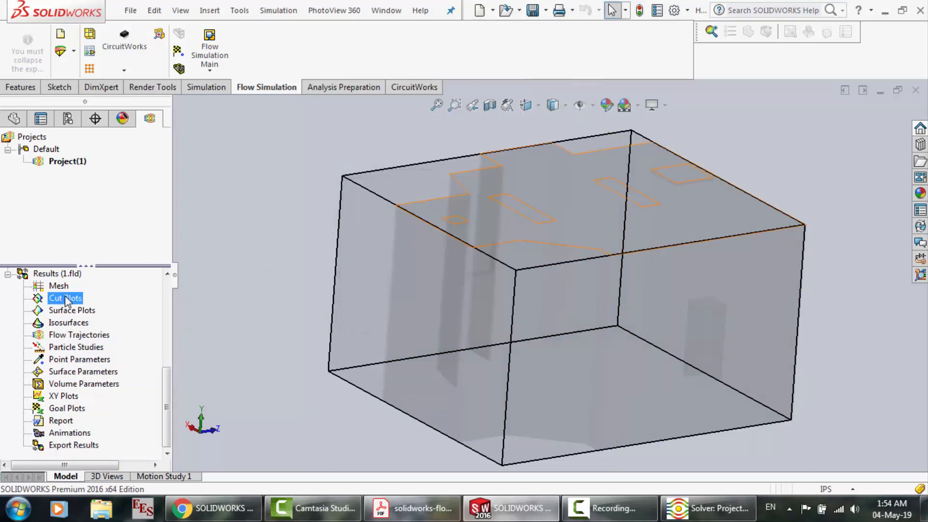
{"action": "right_click", "coordinate": [67, 300]}
{"action": "left_click", "coordinate": [106, 307]}
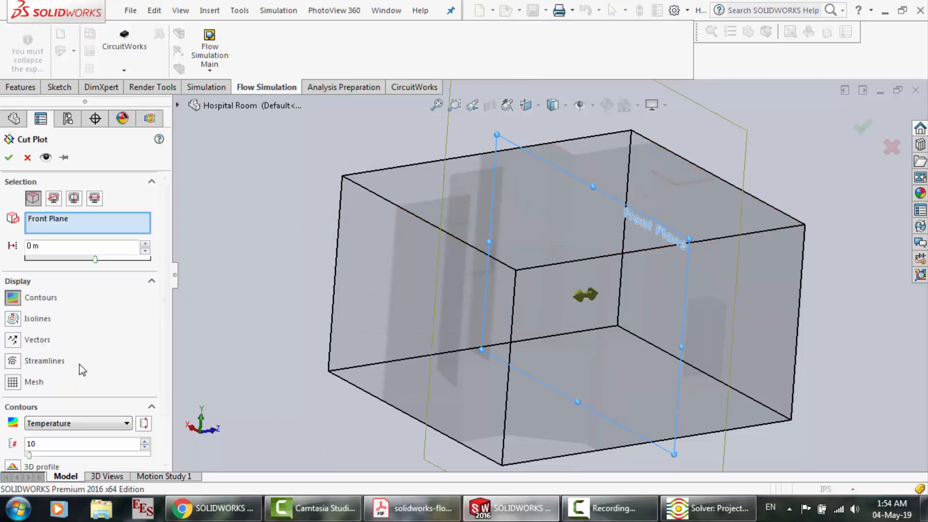
{"action": "left_click", "coordinate": [49, 425]}
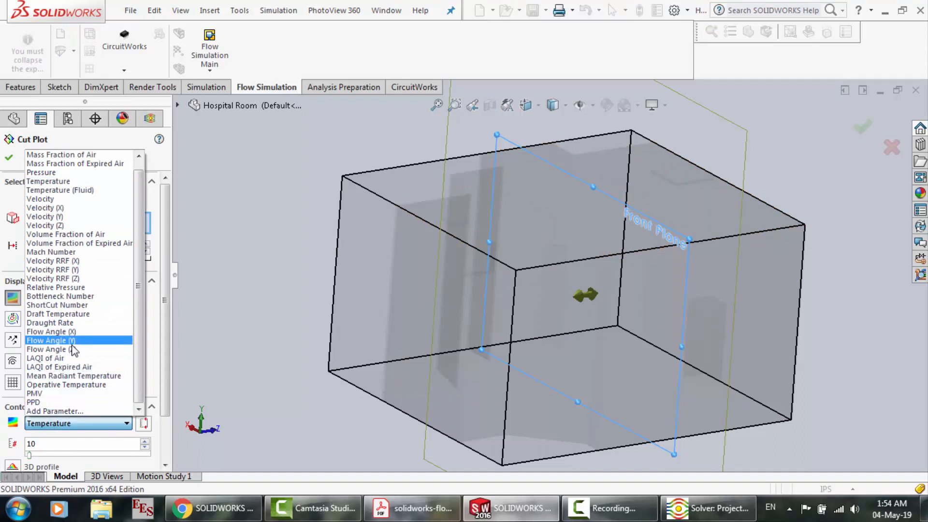
Switch to the tutorial PDF in Adobe Acrobat Reader and examine the Hospital Room results section on comfort parameters, CRE and Volume Parameters
{"action": "left_click", "coordinate": [412, 507]}
{"action": "scroll", "coordinate": [415, 294], "scroll_direction": "down", "scroll_amount": 10}
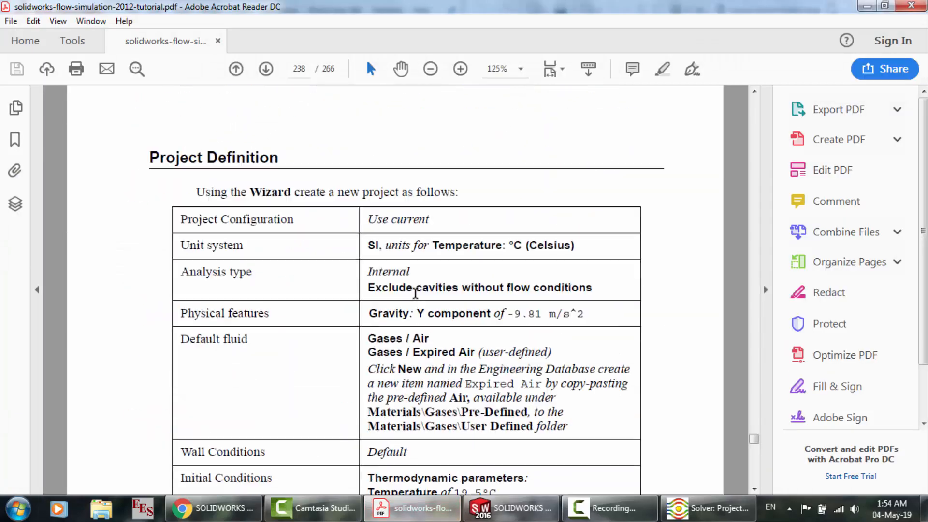
{"action": "scroll", "coordinate": [415, 293], "scroll_direction": "down", "scroll_amount": 8}
{"action": "scroll", "coordinate": [415, 293], "scroll_direction": "down", "scroll_amount": 20}
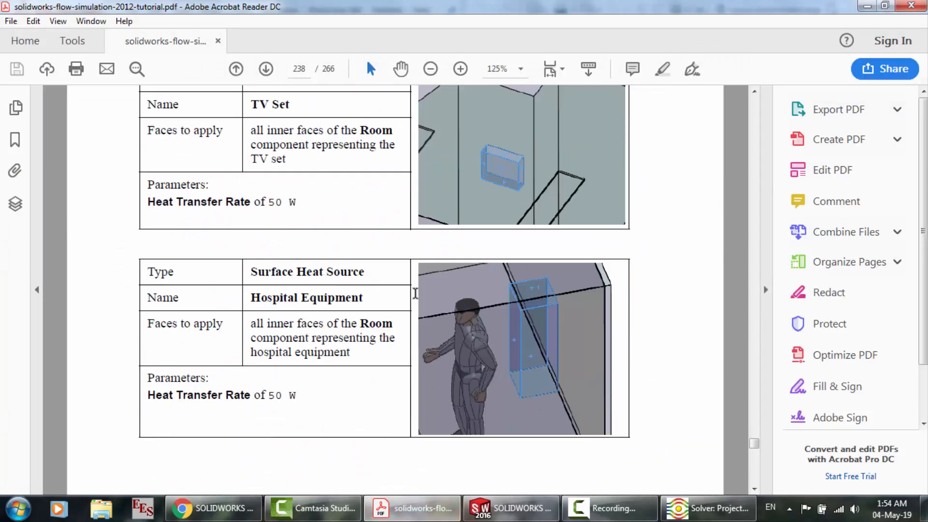
{"action": "scroll", "coordinate": [417, 300], "scroll_direction": "down", "scroll_amount": 20}
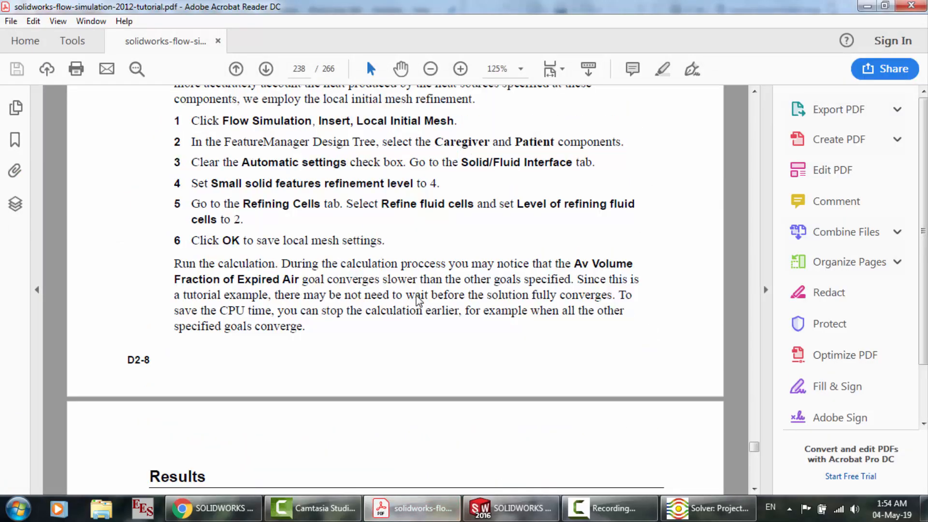
{"action": "scroll", "coordinate": [417, 300], "scroll_direction": "up", "scroll_amount": 1}
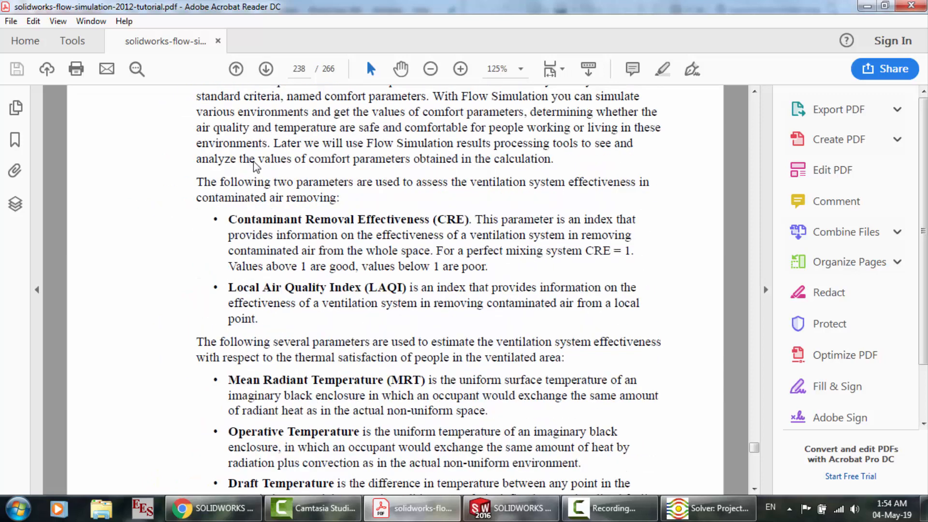
{"action": "scroll", "coordinate": [311, 252], "scroll_direction": "down", "scroll_amount": 1}
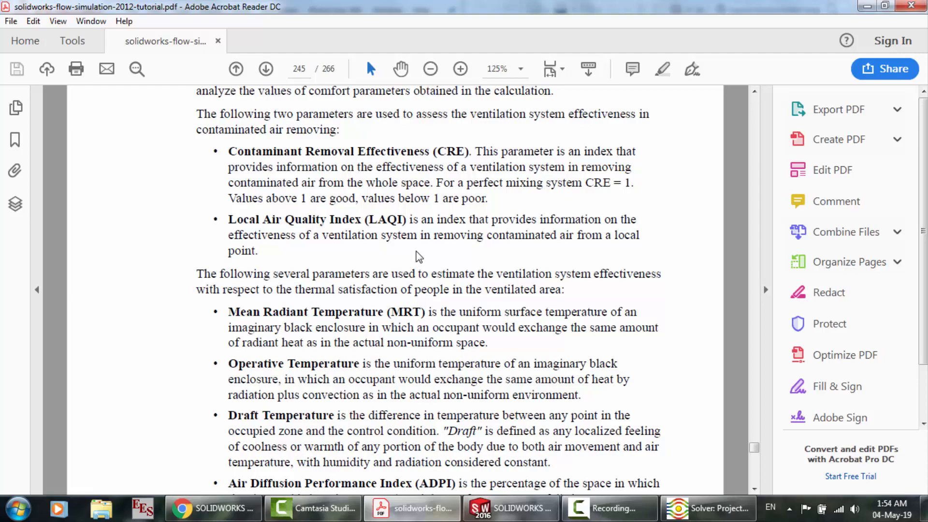
{"action": "scroll", "coordinate": [419, 257], "scroll_direction": "down", "scroll_amount": 9}
{"action": "scroll", "coordinate": [418, 256], "scroll_direction": "down", "scroll_amount": 5}
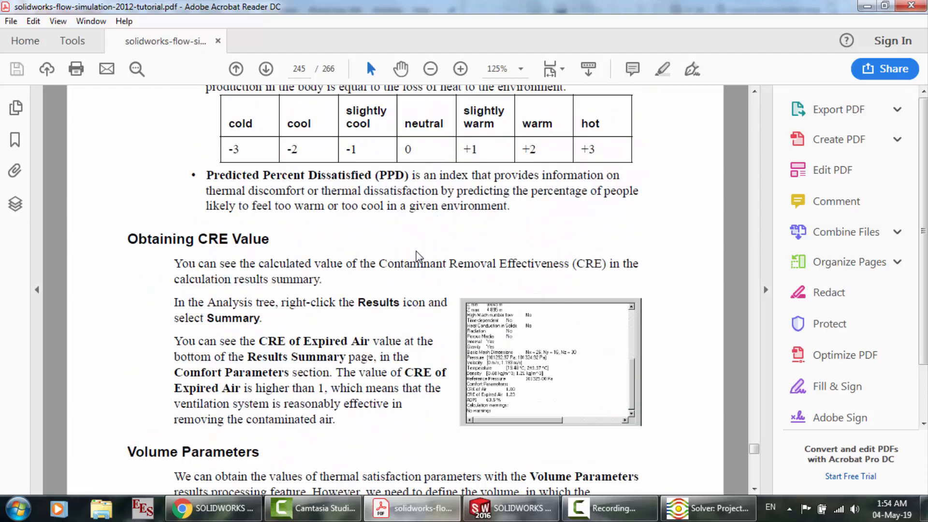
{"action": "scroll", "coordinate": [418, 257], "scroll_direction": "up", "scroll_amount": 4}
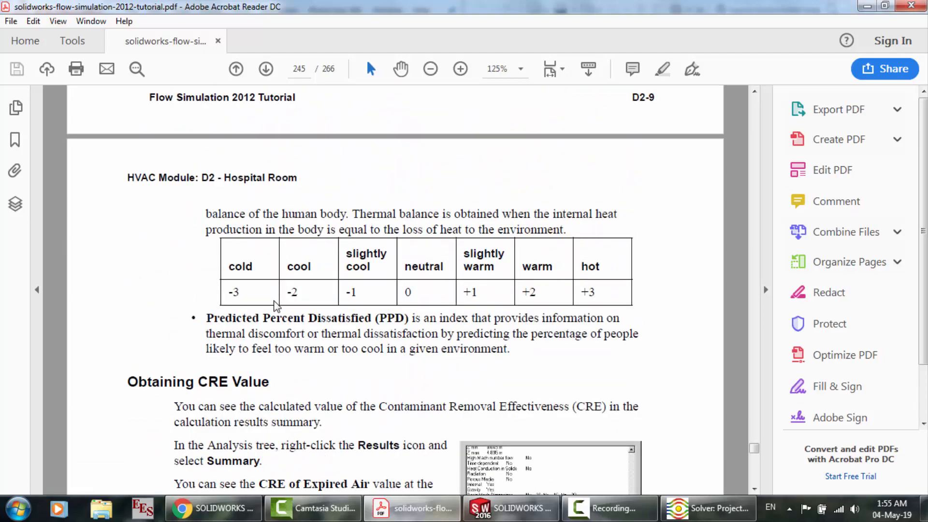
{"action": "scroll", "coordinate": [275, 305], "scroll_direction": "down", "scroll_amount": 10}
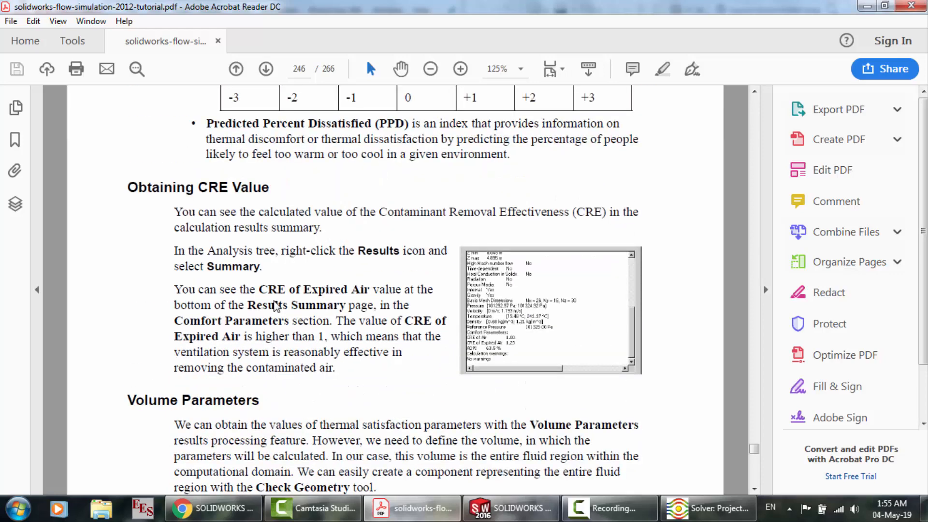
{"action": "scroll", "coordinate": [275, 306], "scroll_direction": "up", "scroll_amount": 1}
{"action": "scroll", "coordinate": [275, 305], "scroll_direction": "up", "scroll_amount": 2}
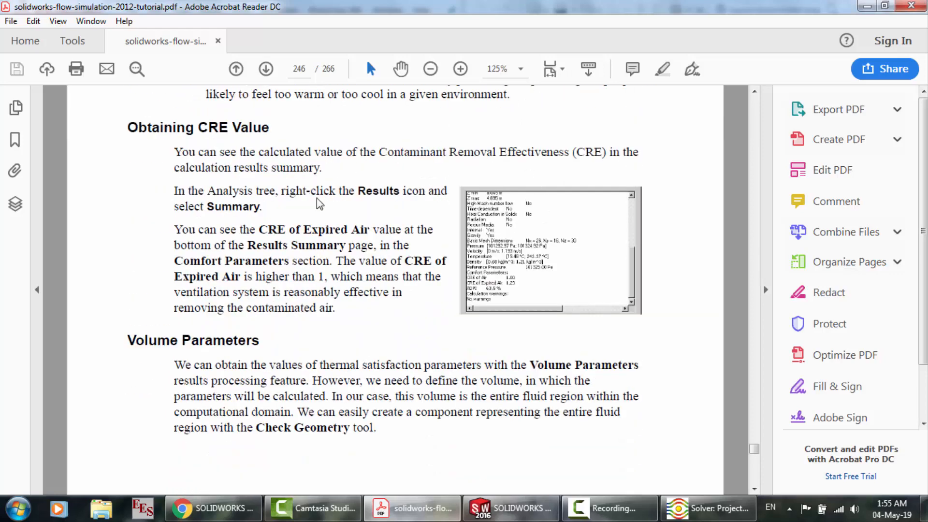
{"action": "scroll", "coordinate": [319, 203], "scroll_direction": "down", "scroll_amount": 14}
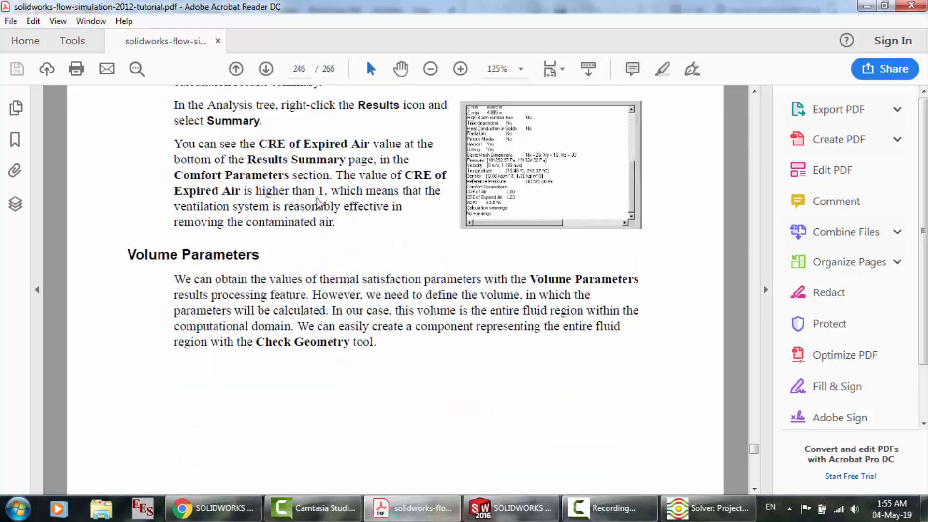
{"action": "scroll", "coordinate": [319, 203], "scroll_direction": "down", "scroll_amount": 14}
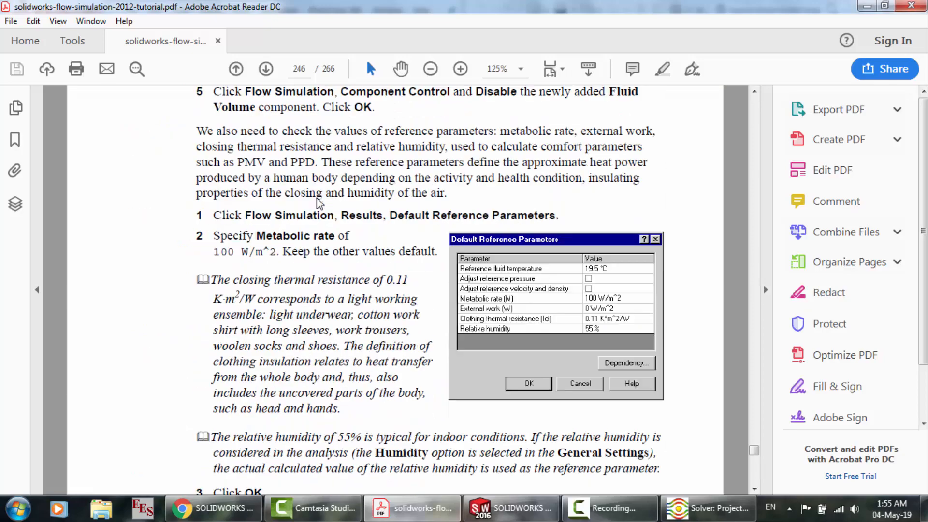
{"action": "scroll", "coordinate": [319, 203], "scroll_direction": "down", "scroll_amount": 7}
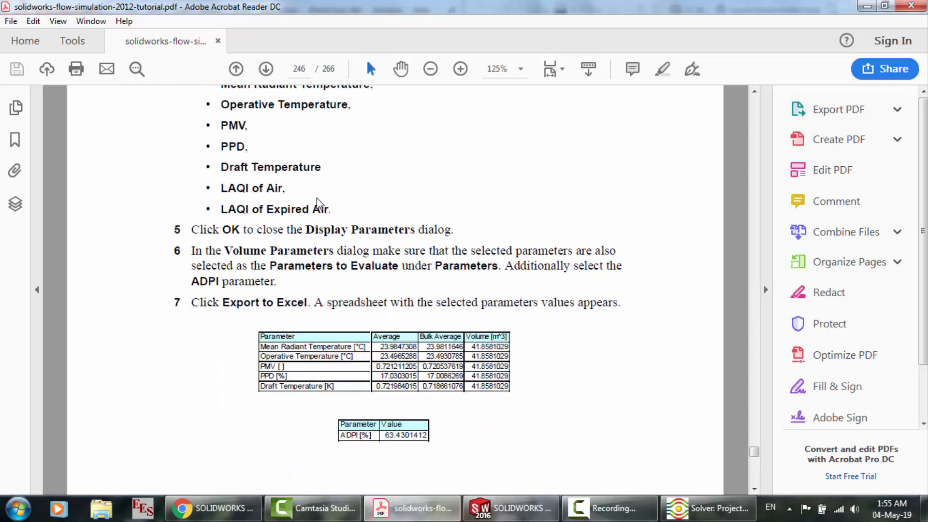
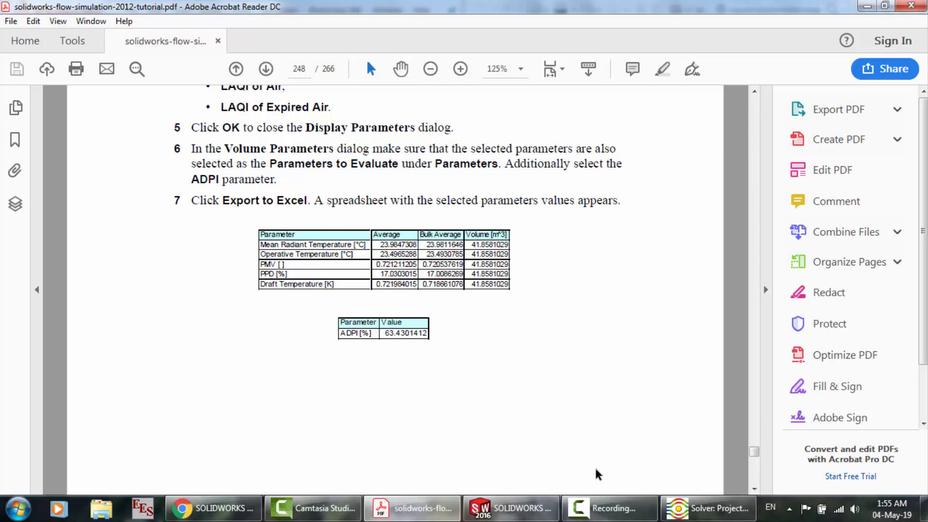
Switch to SOLIDWORKS and create a cut plot on the Front Plane with Temperature contours at a 0 m offset
{"action": "scroll", "coordinate": [392, 290], "scroll_direction": "up", "scroll_amount": 1}
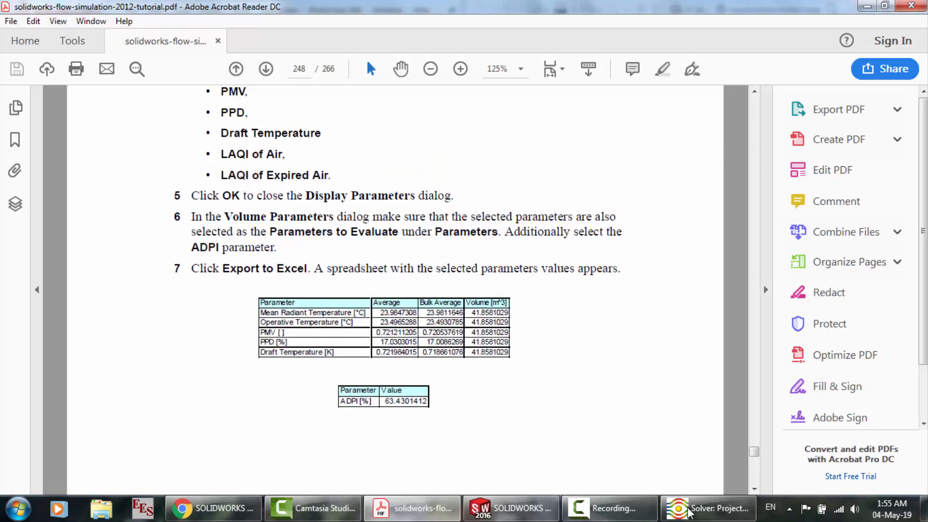
{"action": "left_click", "coordinate": [689, 513]}
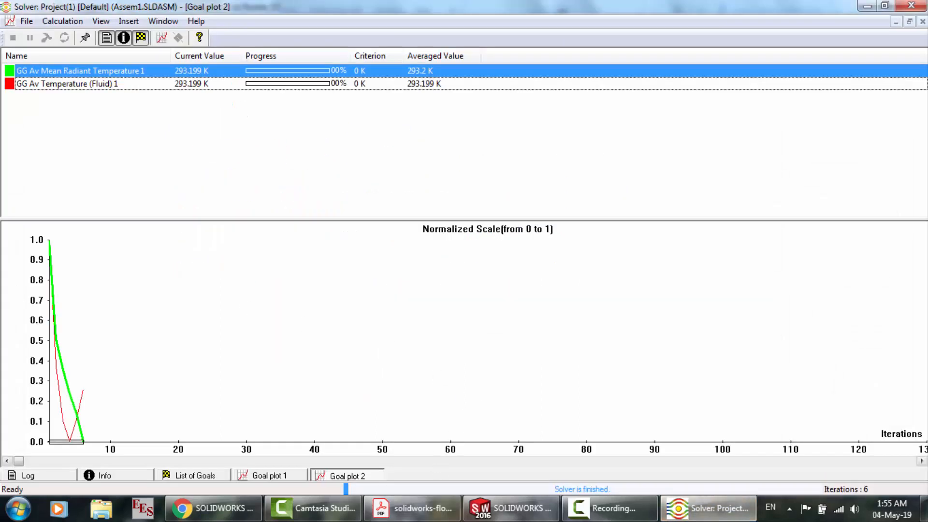
{"action": "left_click", "coordinate": [511, 508]}
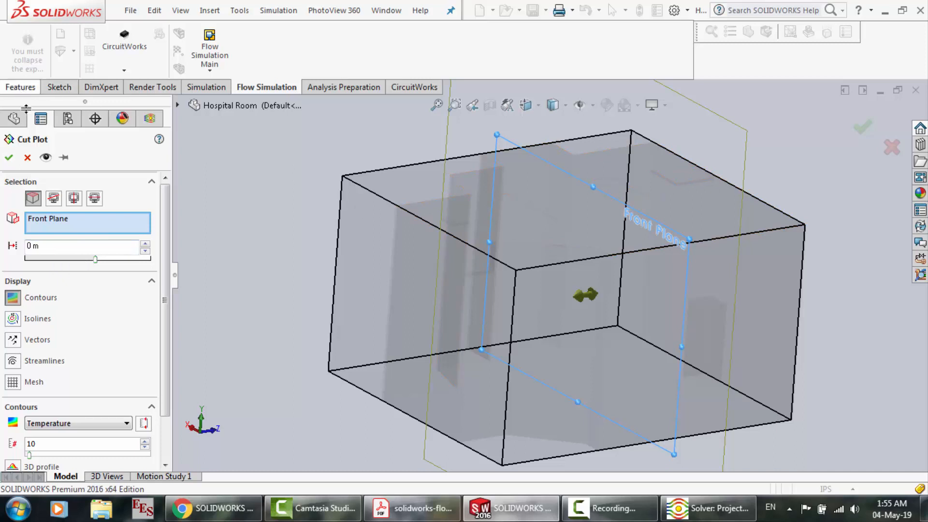
{"action": "left_click", "coordinate": [9, 158]}
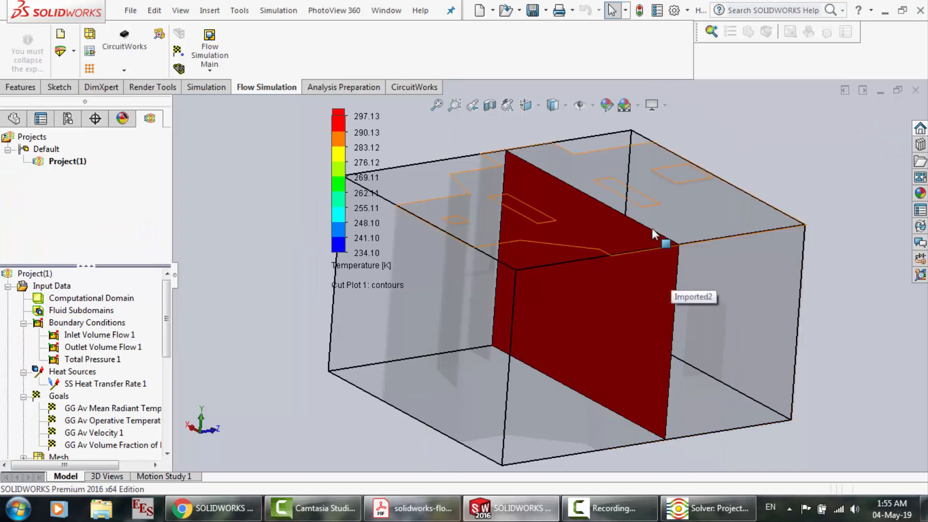
{"action": "left_click", "coordinate": [659, 230]}
{"action": "left_click", "coordinate": [657, 306]}
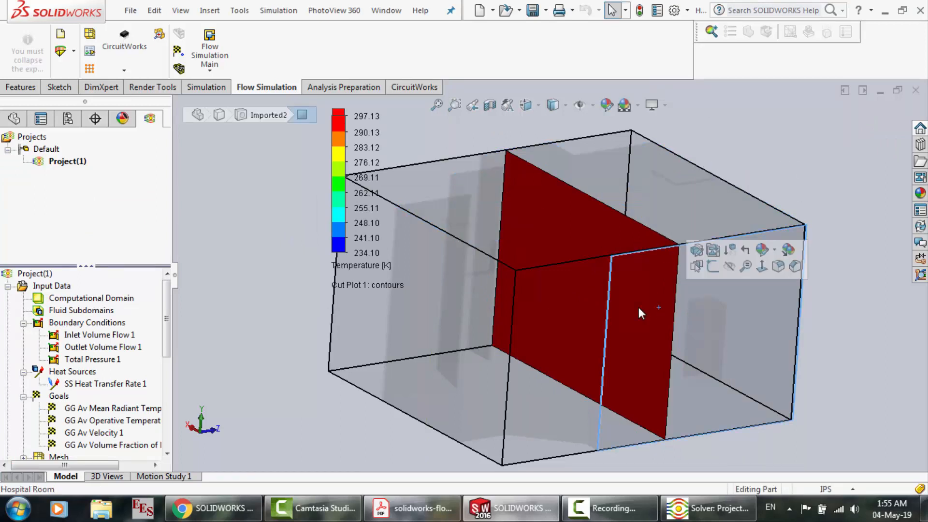
{"action": "left_click", "coordinate": [592, 315]}
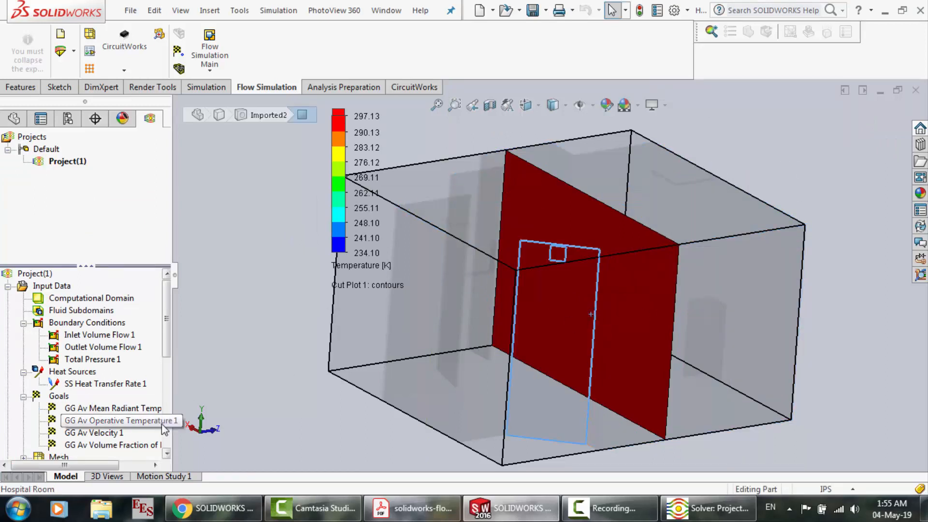
Move the temperature cut plot through the room to an offset of about 1.13 m from the Front Plane
{"action": "scroll", "coordinate": [163, 428], "scroll_direction": "down", "scroll_amount": 5}
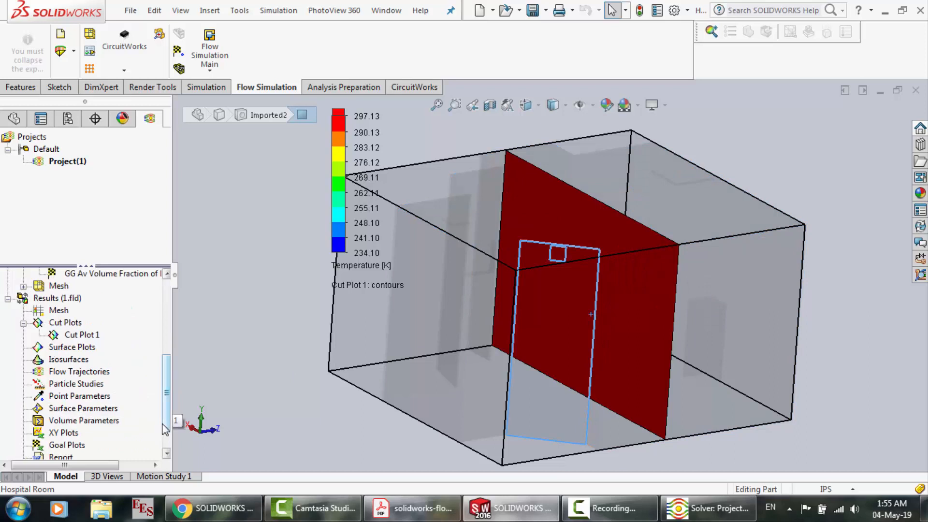
{"action": "left_click", "coordinate": [80, 337]}
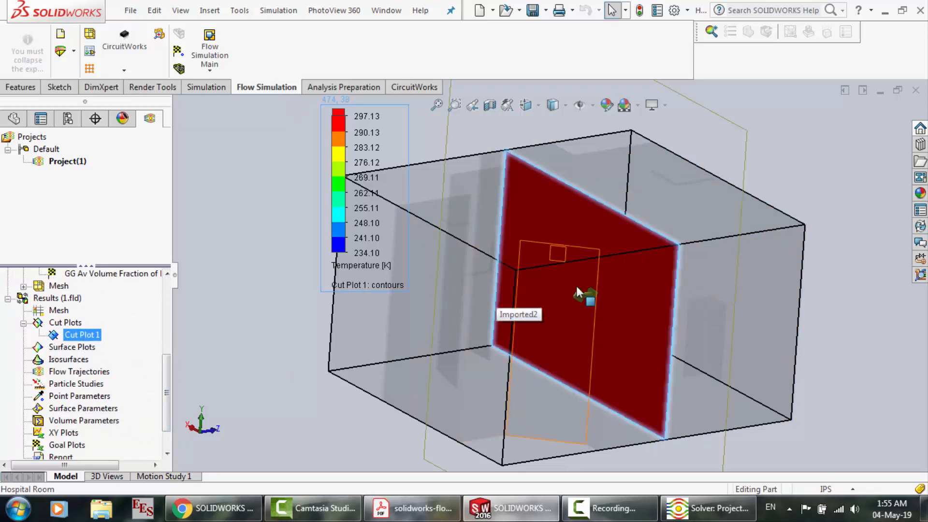
{"action": "left_click_drag", "start_coordinate": [577, 294], "coordinate": [651, 296]}
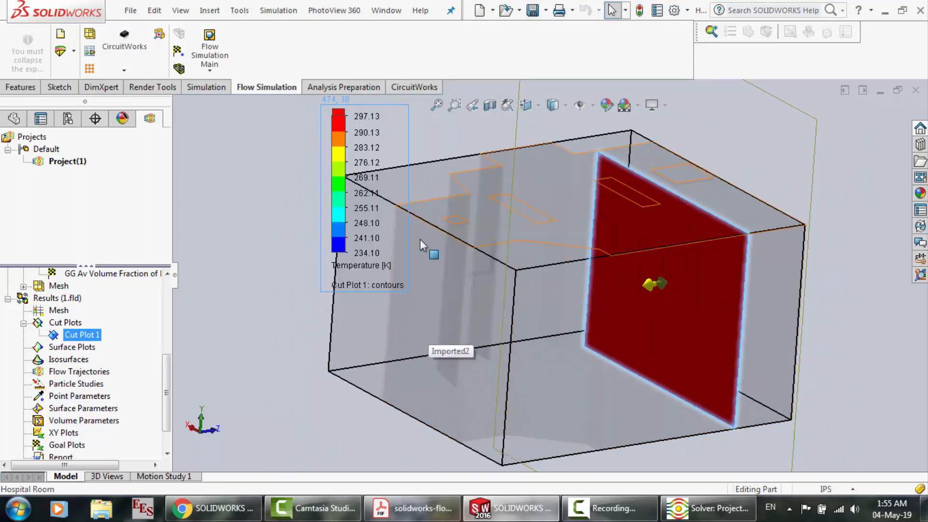
Consult the tutorial's Cut Plots and Isosurfaces section in Acrobat Reader, and set the SOLIDWORKS cut plot's contour parameter to Velocity
{"action": "left_click", "coordinate": [441, 518]}
{"action": "scroll", "coordinate": [410, 363], "scroll_direction": "up", "scroll_amount": 10}
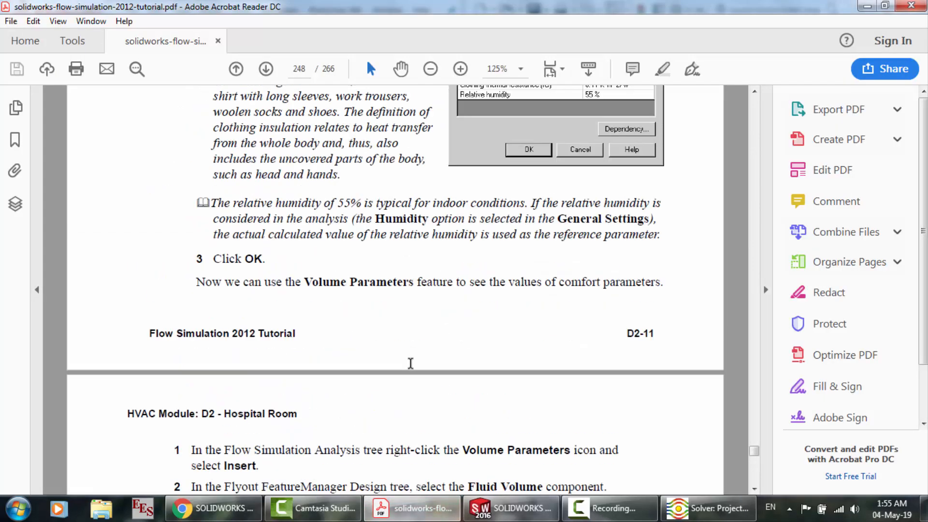
{"action": "scroll", "coordinate": [410, 363], "scroll_direction": "up", "scroll_amount": 10}
{"action": "scroll", "coordinate": [411, 363], "scroll_direction": "down", "scroll_amount": 20}
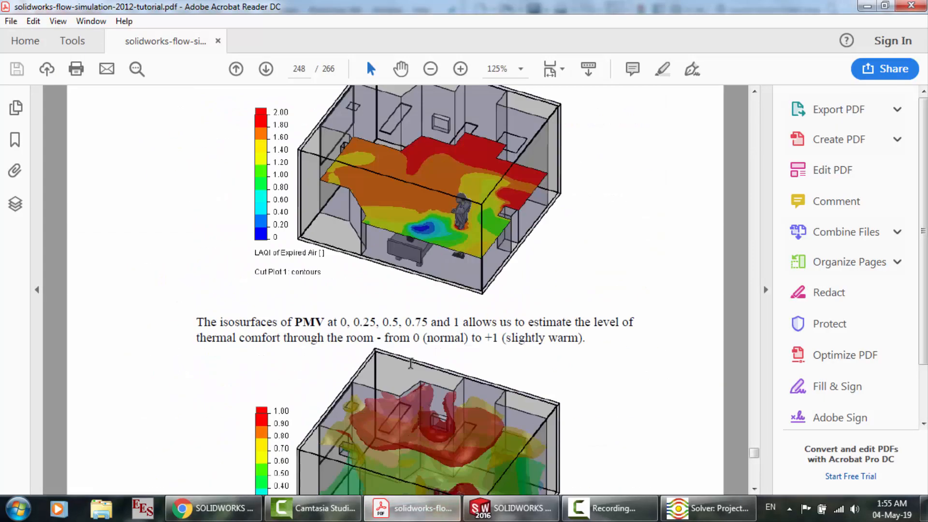
{"action": "scroll", "coordinate": [411, 363], "scroll_direction": "up", "scroll_amount": 3}
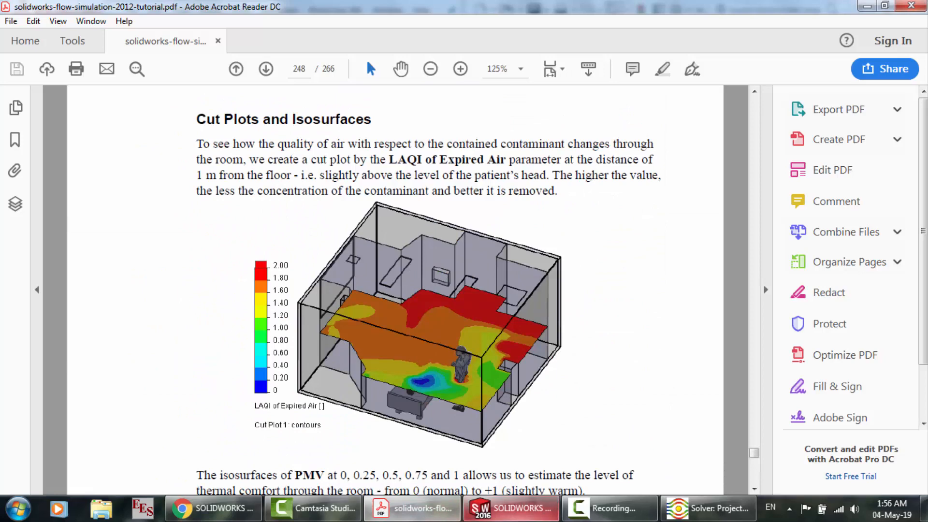
{"action": "left_click", "coordinate": [509, 509]}
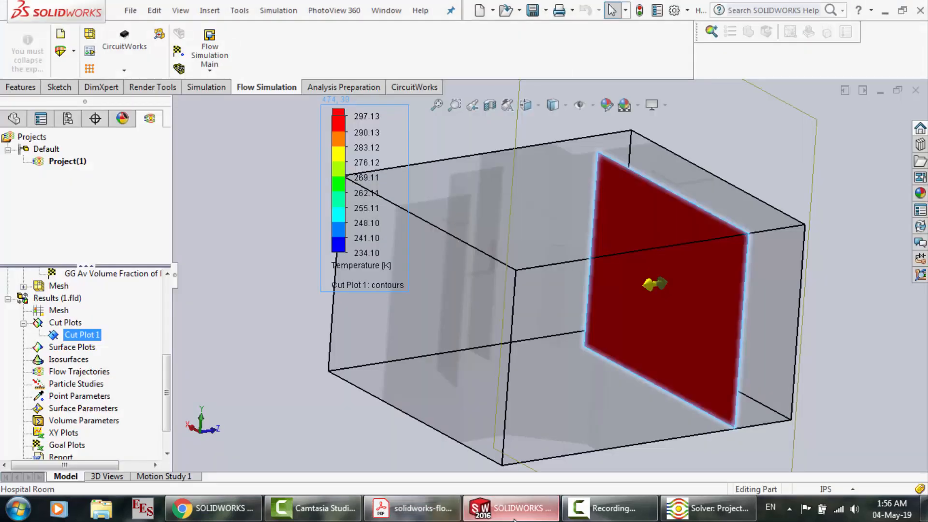
{"action": "right_click", "coordinate": [68, 339]}
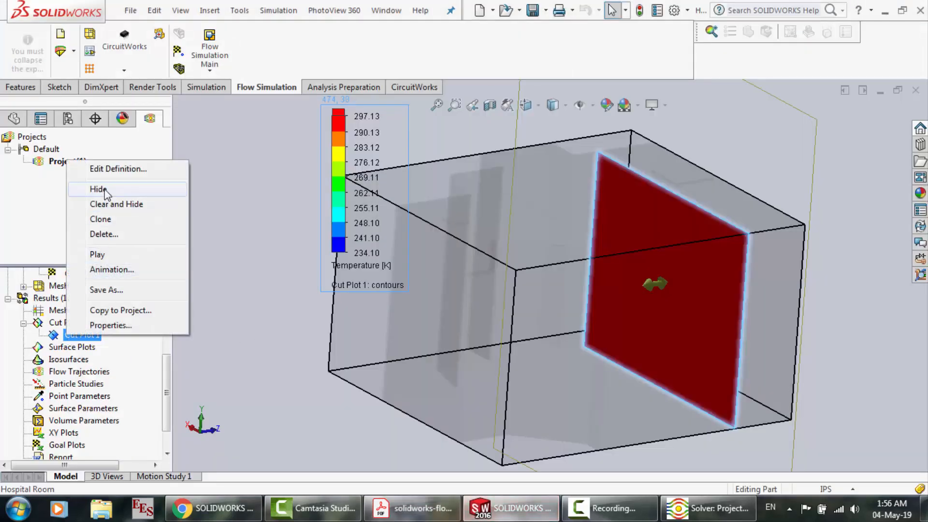
{"action": "left_click", "coordinate": [107, 170]}
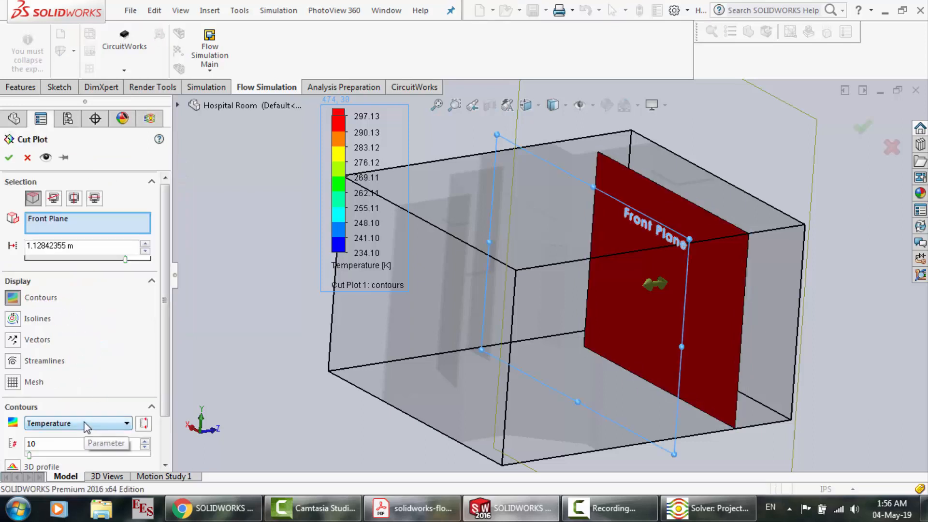
{"action": "left_click", "coordinate": [86, 424]}
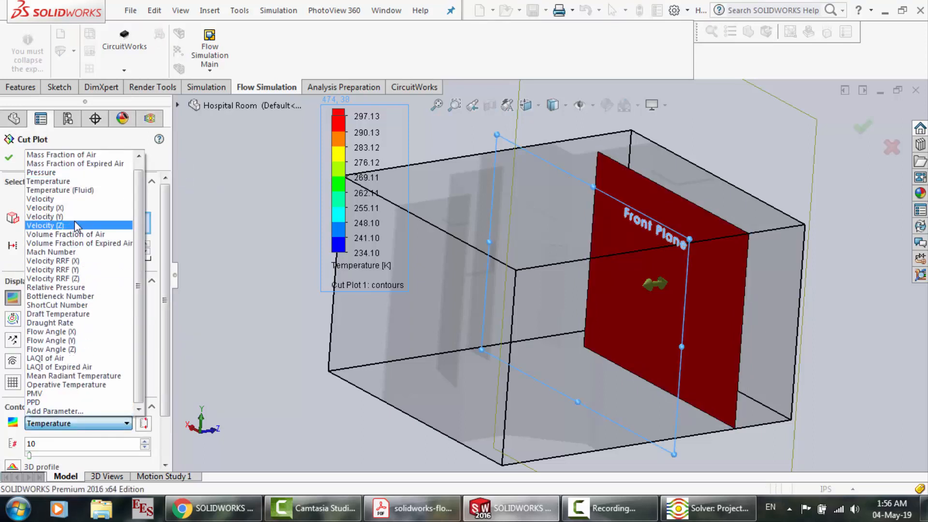
{"action": "left_click", "coordinate": [59, 199]}
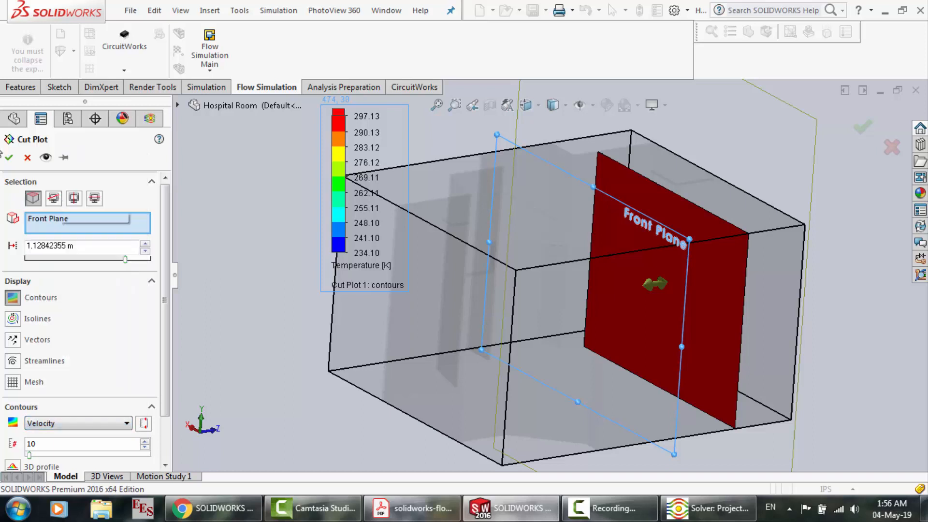
{"action": "left_click", "coordinate": [8, 157]}
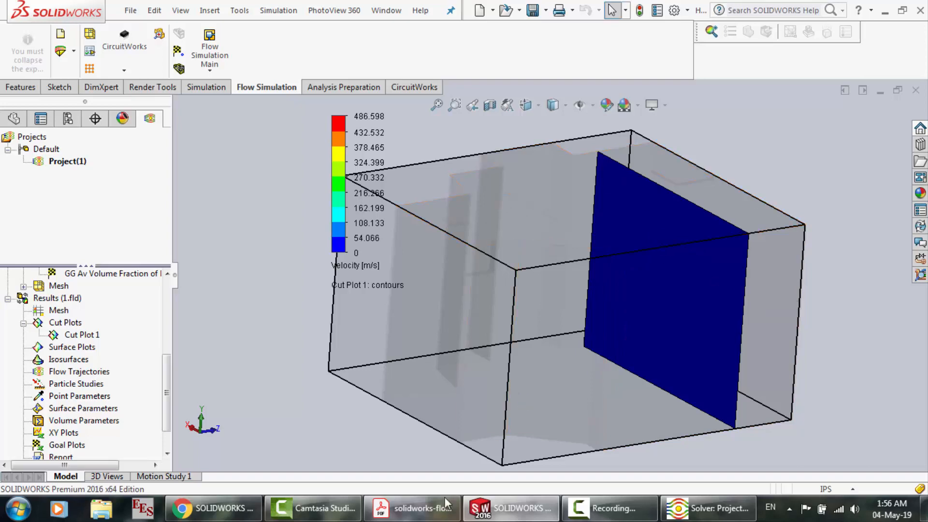
Compare the tutorial's LAQI of Expired Air cut plot in Acrobat Reader with the contour parameters offered in the SOLIDWORKS cut plot definition
{"action": "left_click", "coordinate": [413, 508]}
{"action": "scroll", "coordinate": [410, 337], "scroll_direction": "down", "scroll_amount": 3}
{"action": "scroll", "coordinate": [411, 337], "scroll_direction": "up", "scroll_amount": 3}
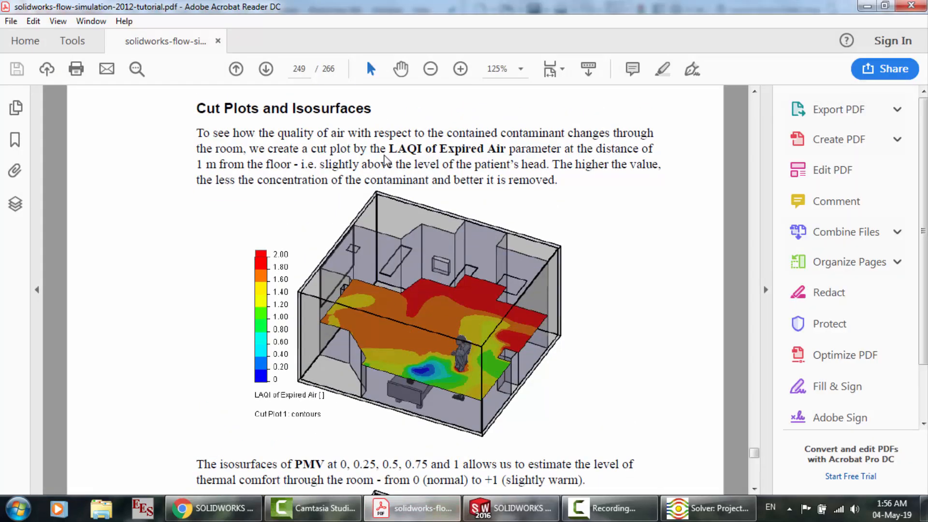
{"action": "left_click", "coordinate": [510, 508]}
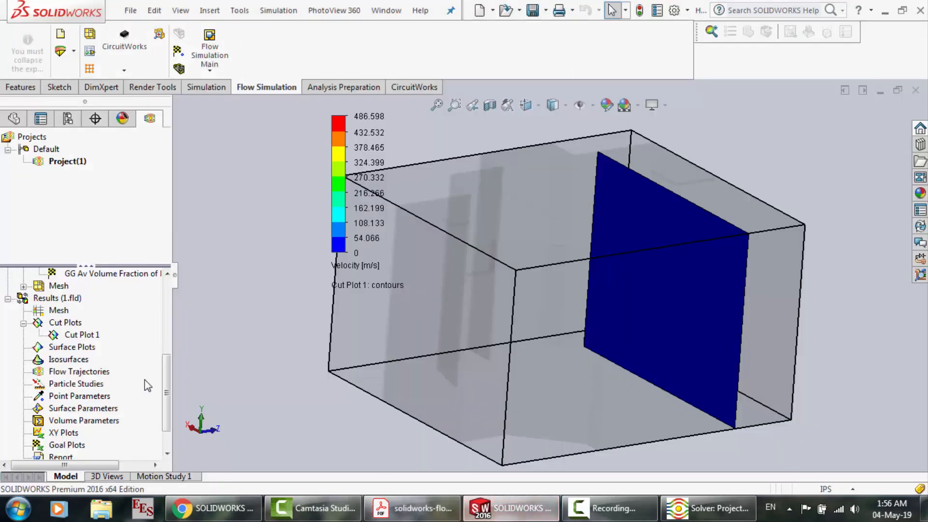
{"action": "right_click", "coordinate": [86, 340]}
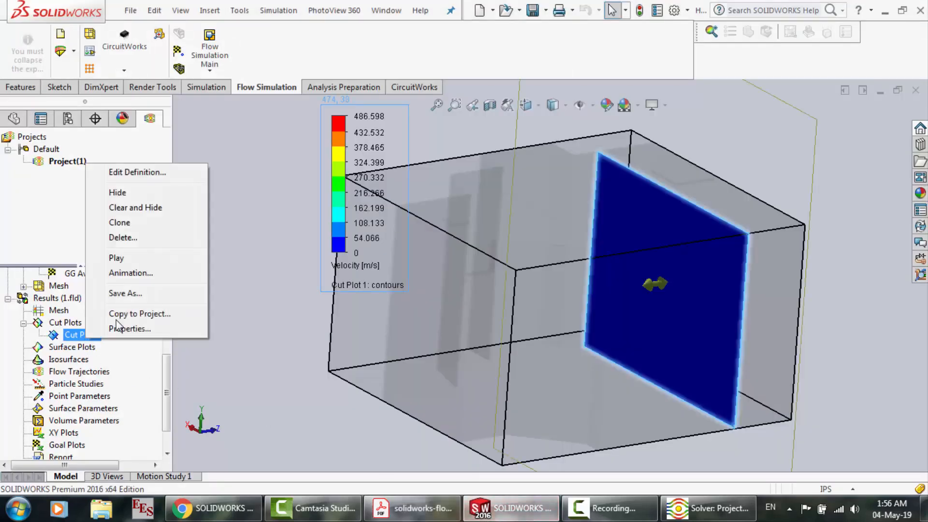
{"action": "left_click", "coordinate": [138, 172]}
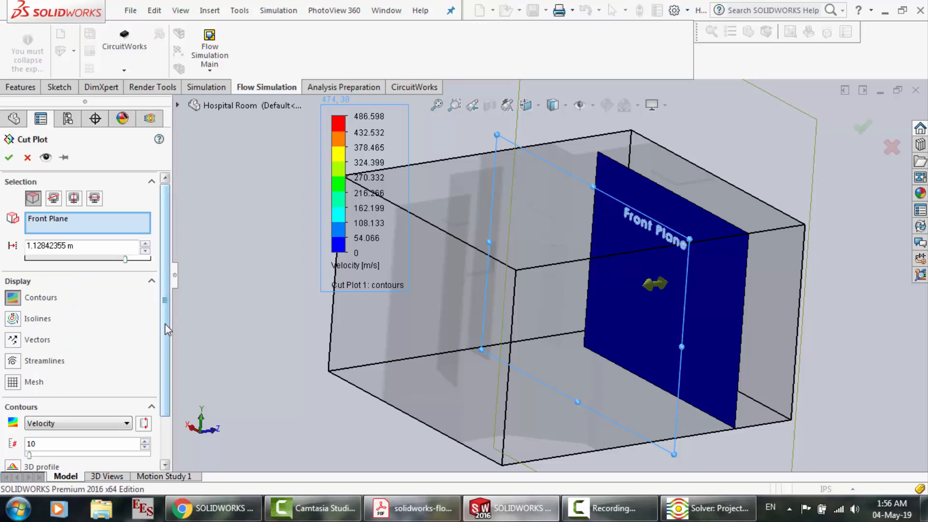
{"action": "left_click", "coordinate": [94, 424]}
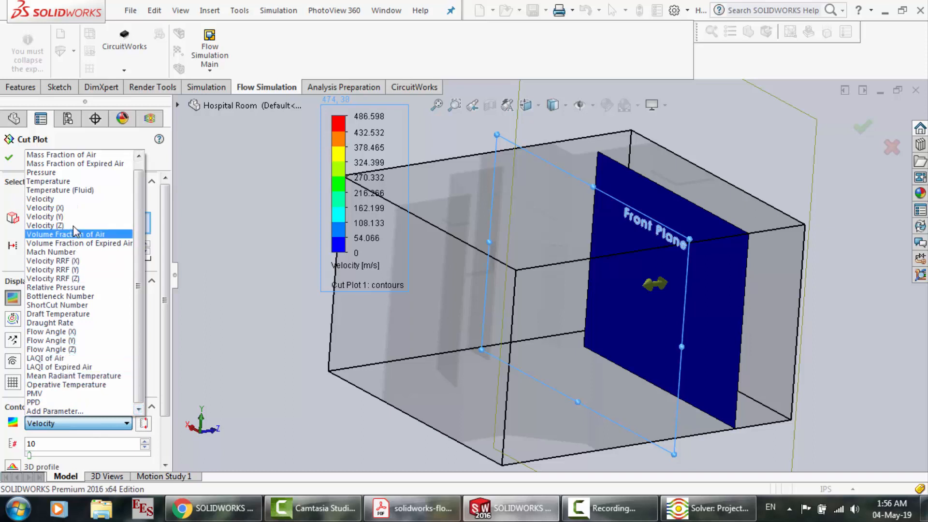
{"action": "left_click", "coordinate": [243, 370]}
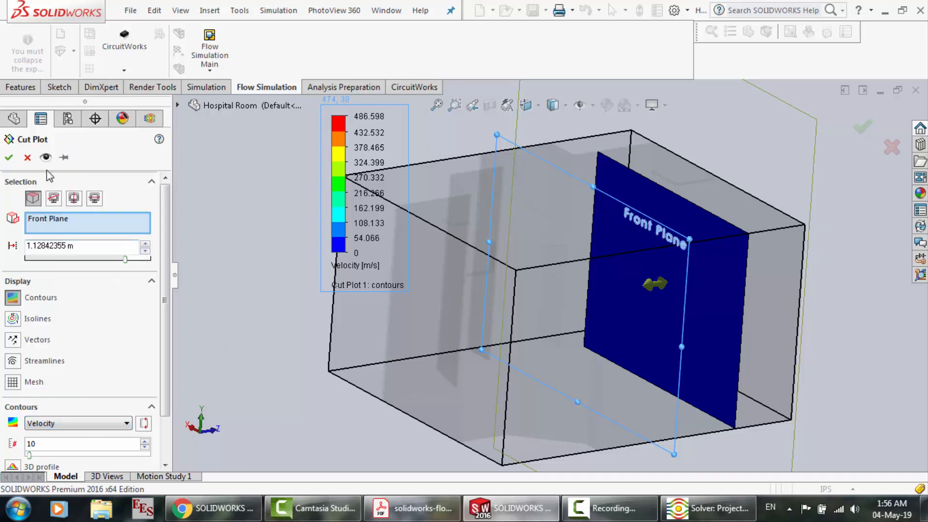
{"action": "left_click", "coordinate": [8, 158]}
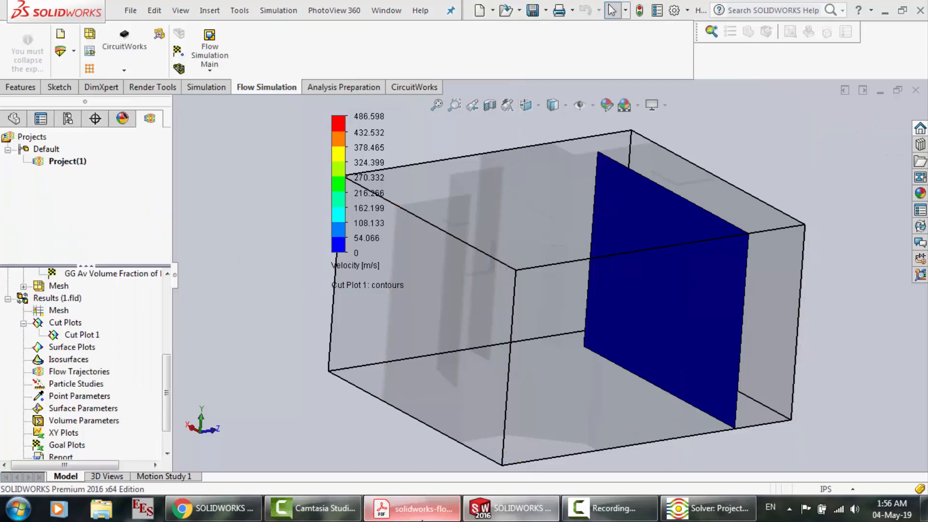
Look through the tutorial's Hospital Room result pages in Acrobat Reader, including the Volume Parameters instructions and comfort tables
{"action": "left_click", "coordinate": [412, 508]}
{"action": "scroll", "coordinate": [370, 341], "scroll_direction": "down", "scroll_amount": 10}
{"action": "scroll", "coordinate": [370, 341], "scroll_direction": "down", "scroll_amount": 15}
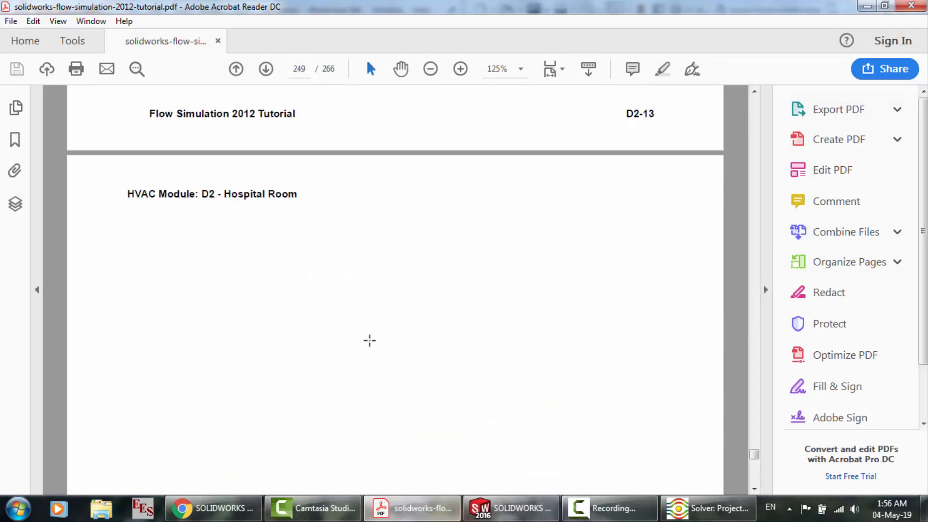
{"action": "scroll", "coordinate": [370, 341], "scroll_direction": "up", "scroll_amount": 20}
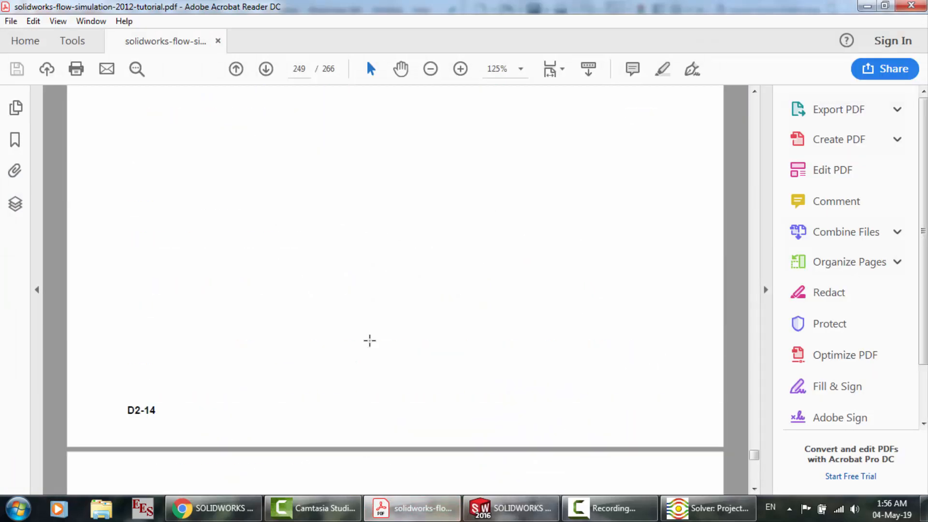
{"action": "scroll", "coordinate": [370, 341], "scroll_direction": "down", "scroll_amount": 15}
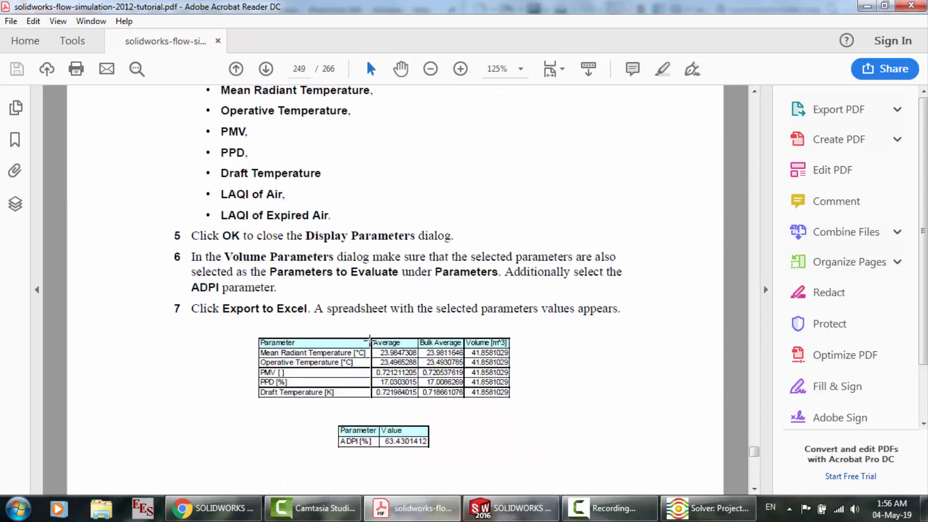
{"action": "scroll", "coordinate": [370, 341], "scroll_direction": "up", "scroll_amount": 3}
Return to SOLIDWORKS and inspect the heat transfer rate assigned to the heat source in the hospital room model
{"action": "left_click", "coordinate": [505, 513]}
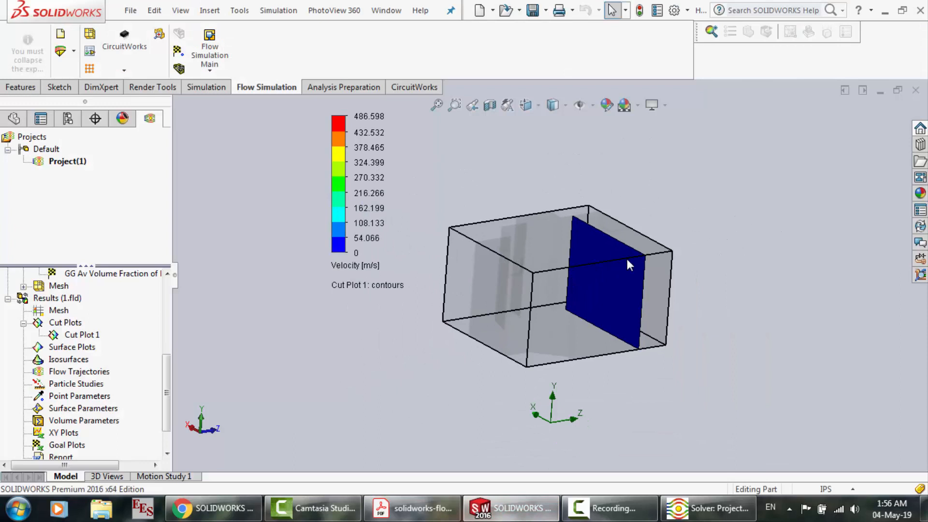
{"action": "scroll", "coordinate": [625, 257], "scroll_direction": "down", "scroll_amount": 3}
{"action": "left_click", "coordinate": [168, 342]}
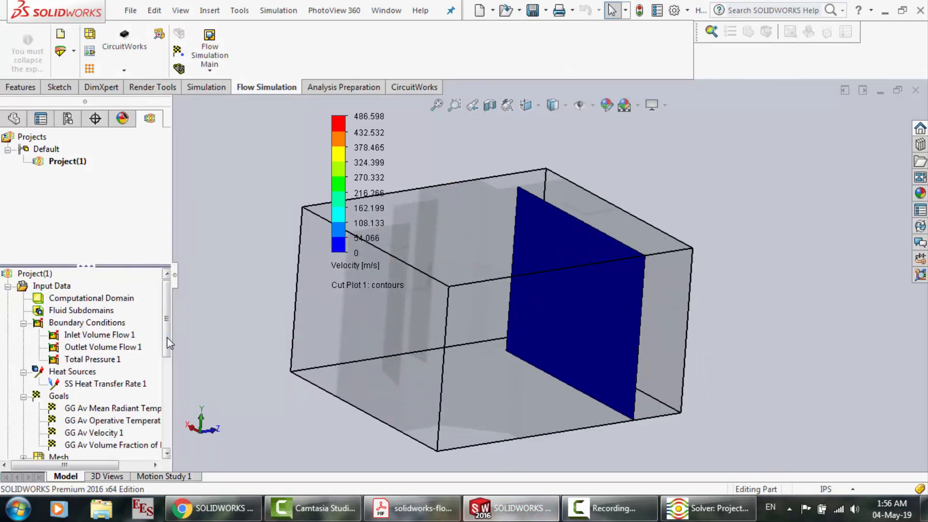
{"action": "left_click", "coordinate": [103, 384]}
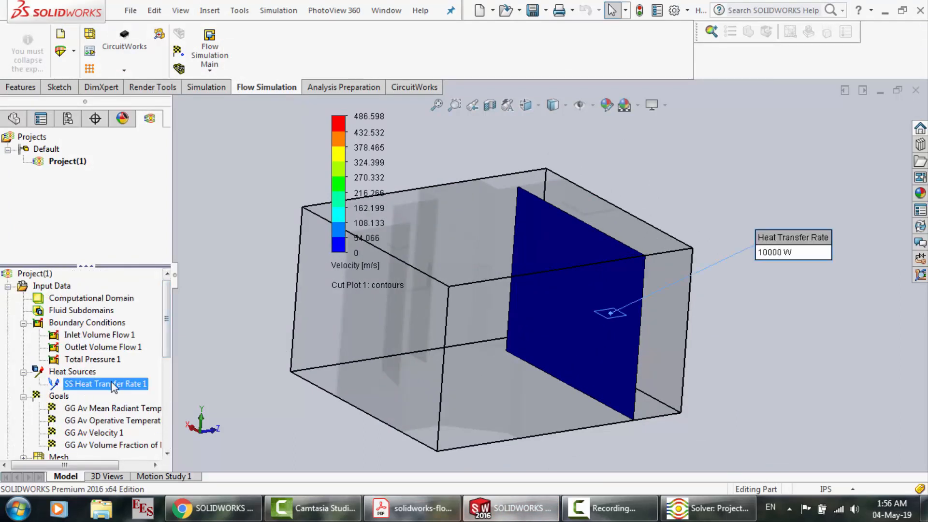
{"action": "left_click", "coordinate": [211, 48]}
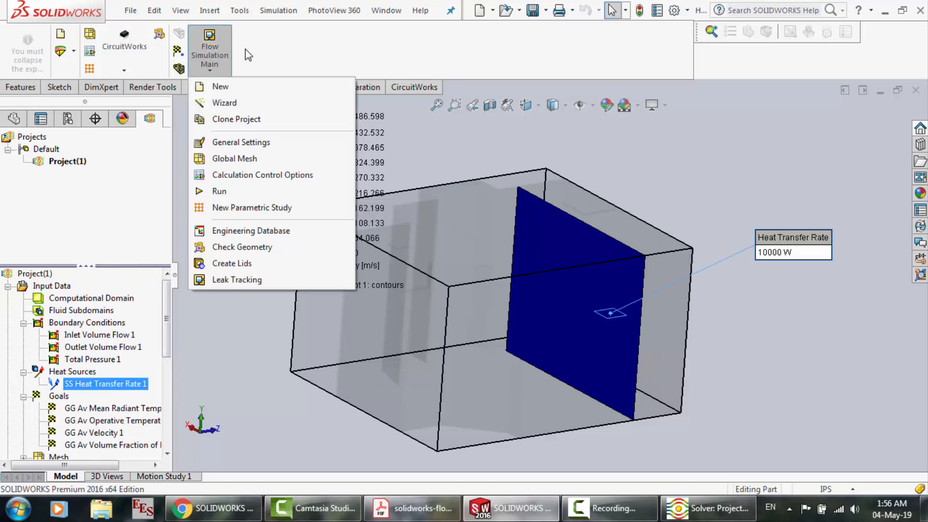
{"action": "left_click", "coordinate": [131, 68]}
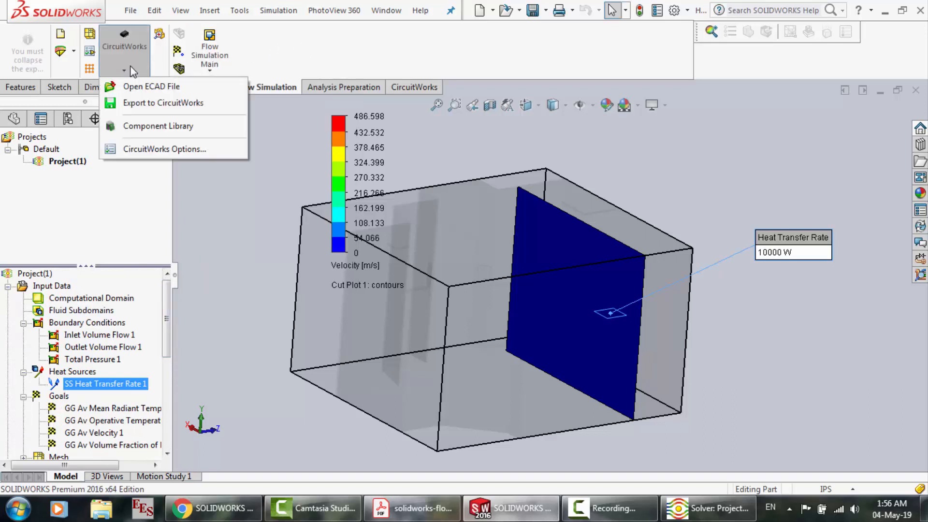
{"action": "left_click", "coordinate": [72, 56]}
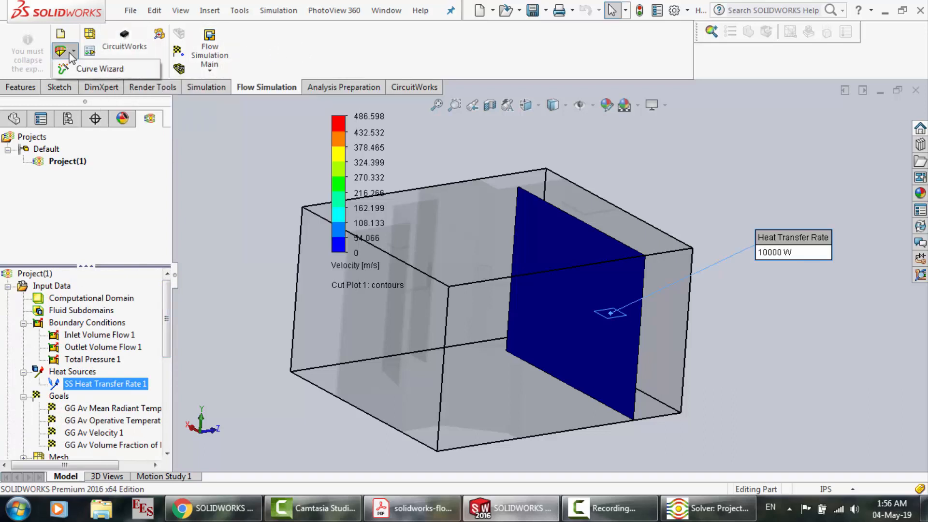
{"action": "left_click", "coordinate": [382, 52]}
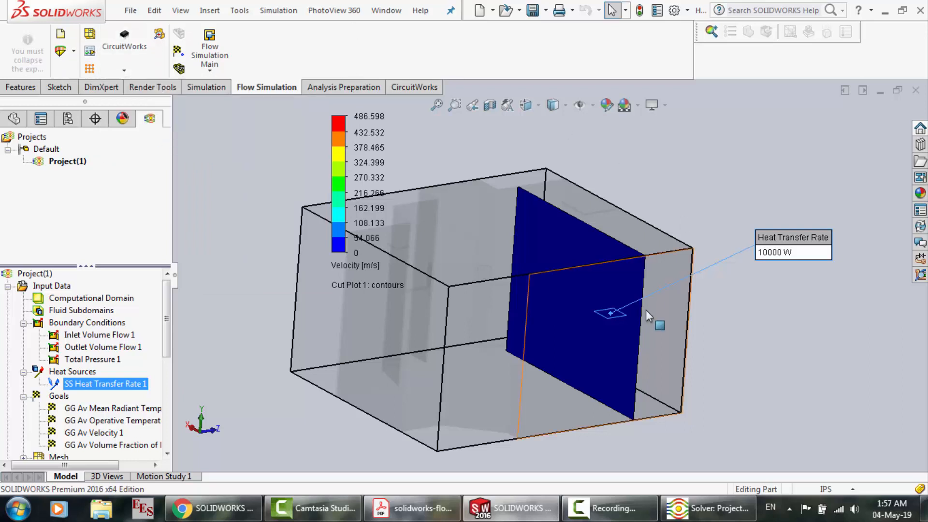
Move the cut plot's velocity color bar into the empty space beside the room model
{"action": "left_click", "coordinate": [730, 322]}
{"action": "left_click_drag", "start_coordinate": [339, 162], "coordinate": [245, 169]}
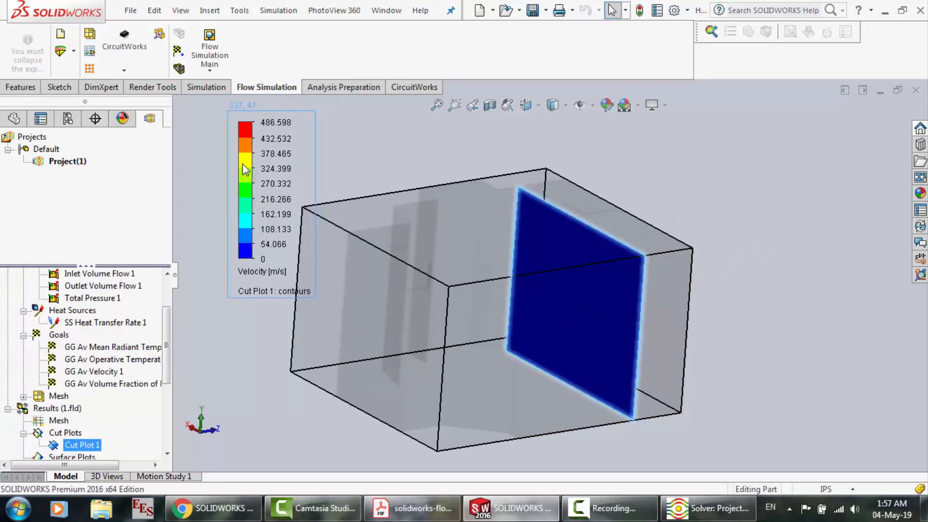
Inspect the parameters offered for the velocity color bar and its range settings, without changing anything
{"action": "left_click", "coordinate": [256, 277]}
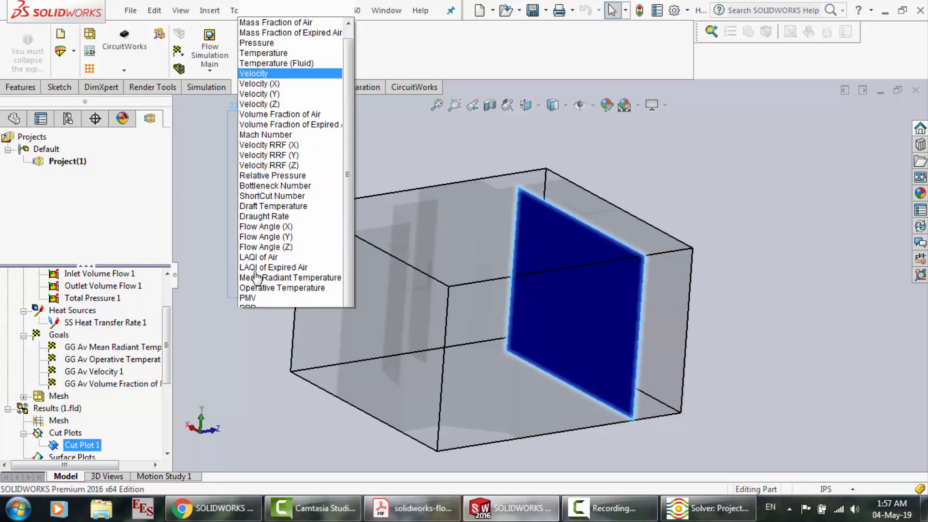
{"action": "left_click", "coordinate": [193, 266]}
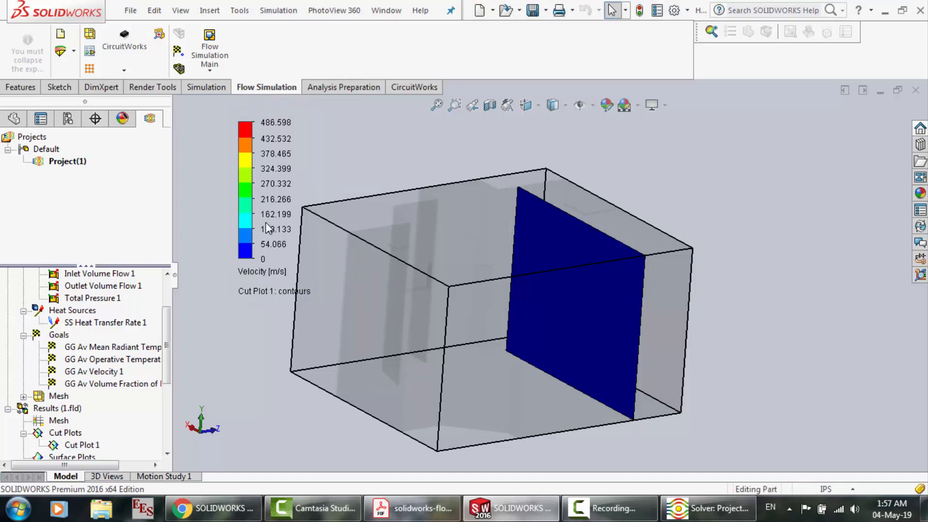
{"action": "right_click", "coordinate": [249, 221]}
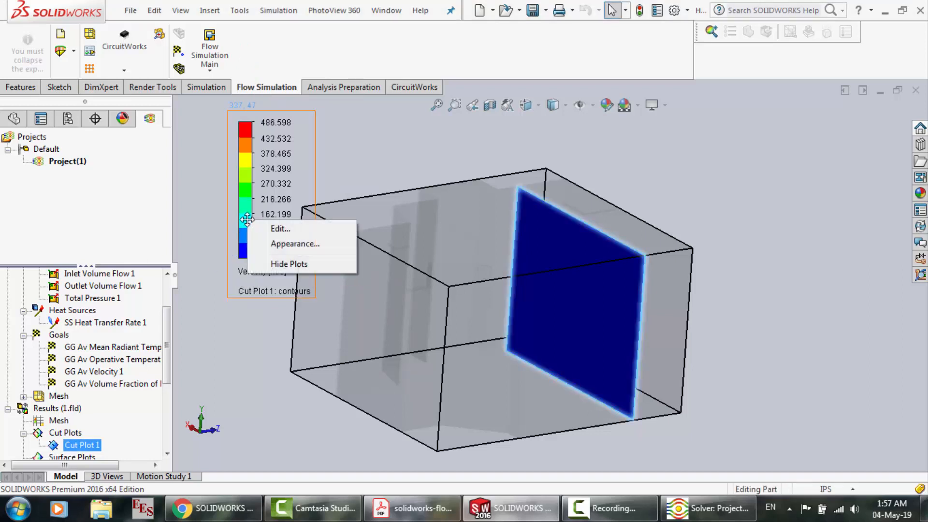
{"action": "left_click", "coordinate": [276, 232]}
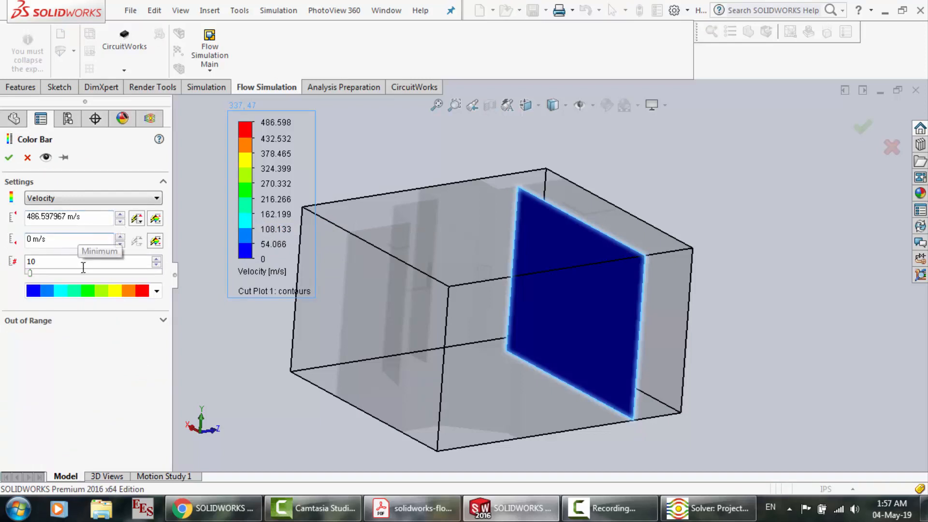
{"action": "left_click", "coordinate": [27, 157]}
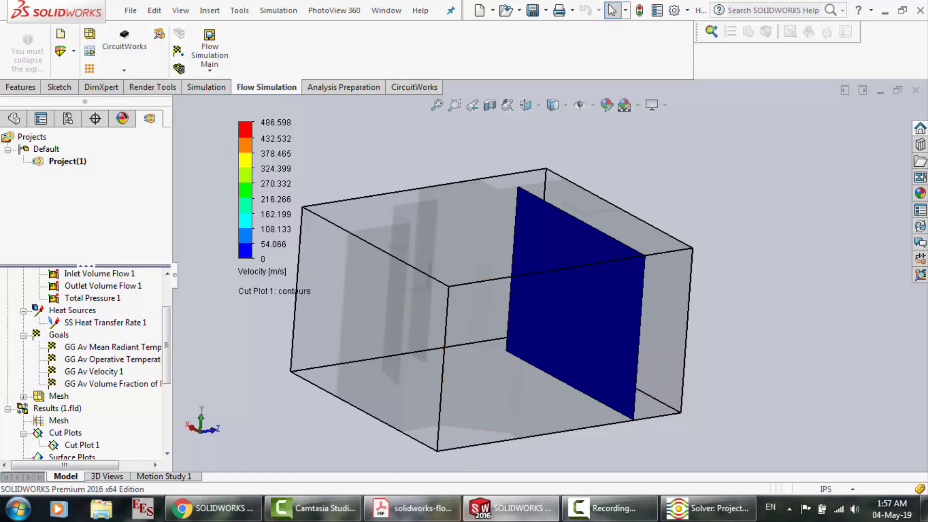
Switch to Acrobat Reader and look back through the tutorial's comfort parameters, local mesh, calculation control options and surface heat source tables
{"action": "left_click", "coordinate": [412, 509]}
{"action": "scroll", "coordinate": [414, 362], "scroll_direction": "up", "scroll_amount": 15}
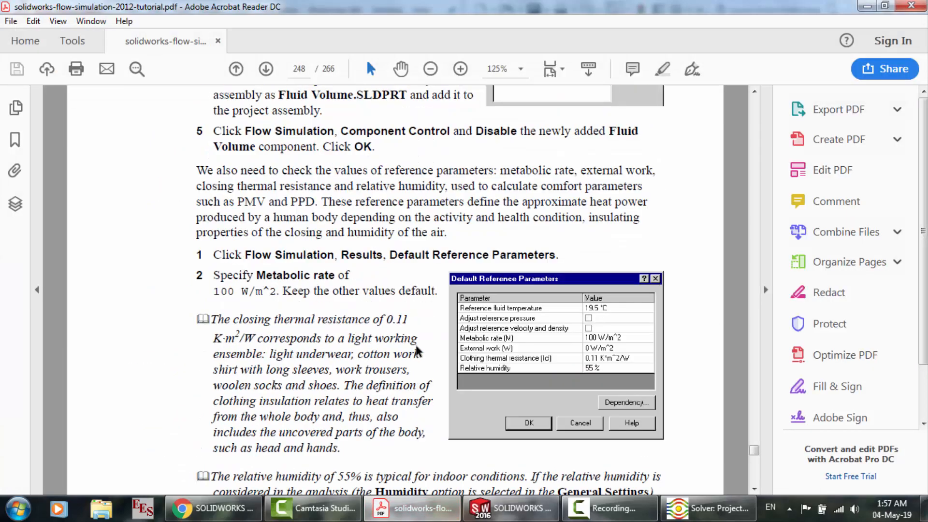
{"action": "scroll", "coordinate": [416, 351], "scroll_direction": "up", "scroll_amount": 20}
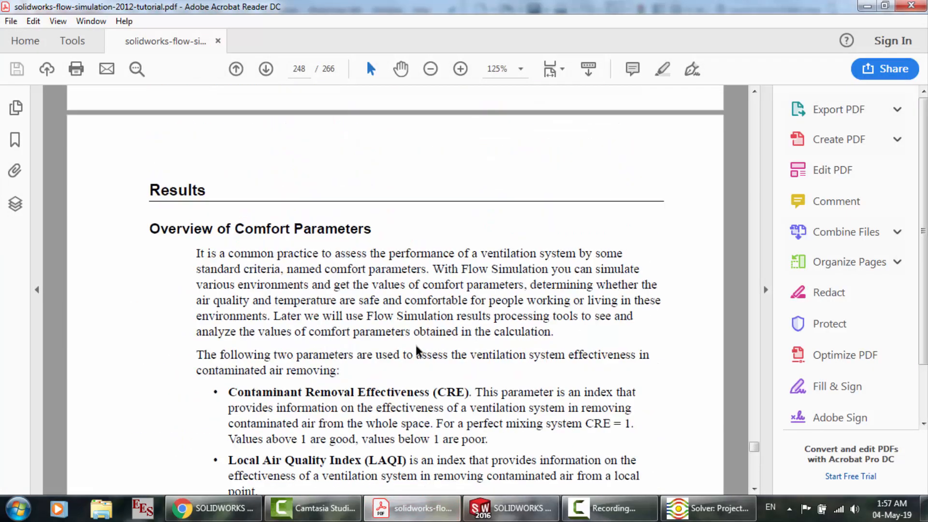
{"action": "scroll", "coordinate": [419, 351], "scroll_direction": "up", "scroll_amount": 10}
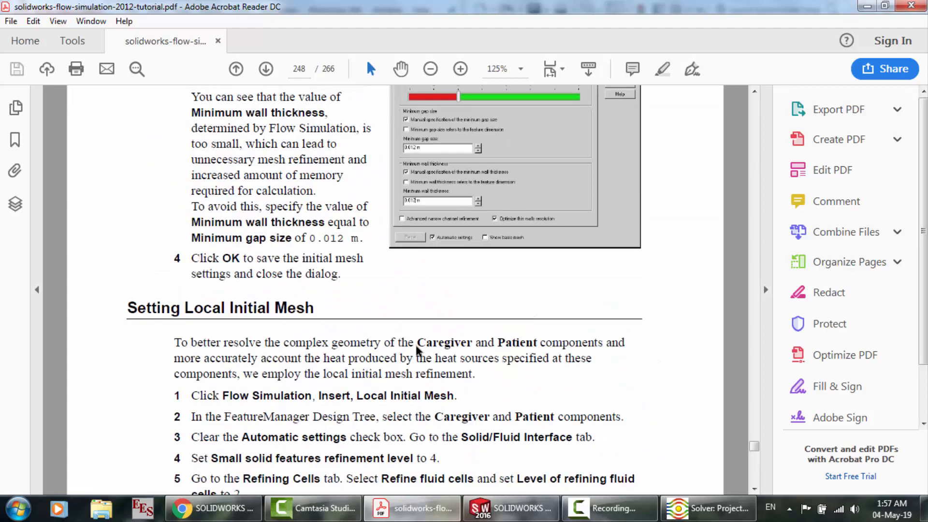
{"action": "scroll", "coordinate": [417, 350], "scroll_direction": "up", "scroll_amount": 20}
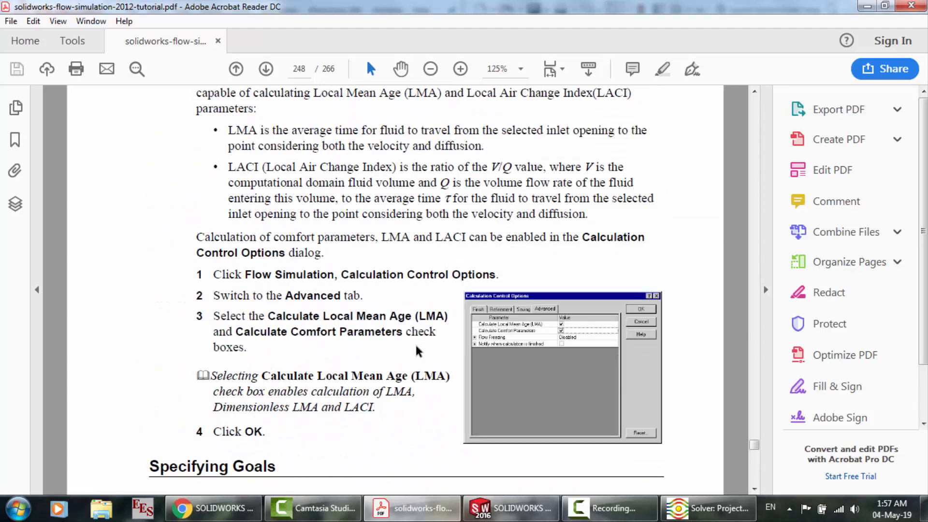
{"action": "scroll", "coordinate": [439, 294], "scroll_direction": "up", "scroll_amount": 15}
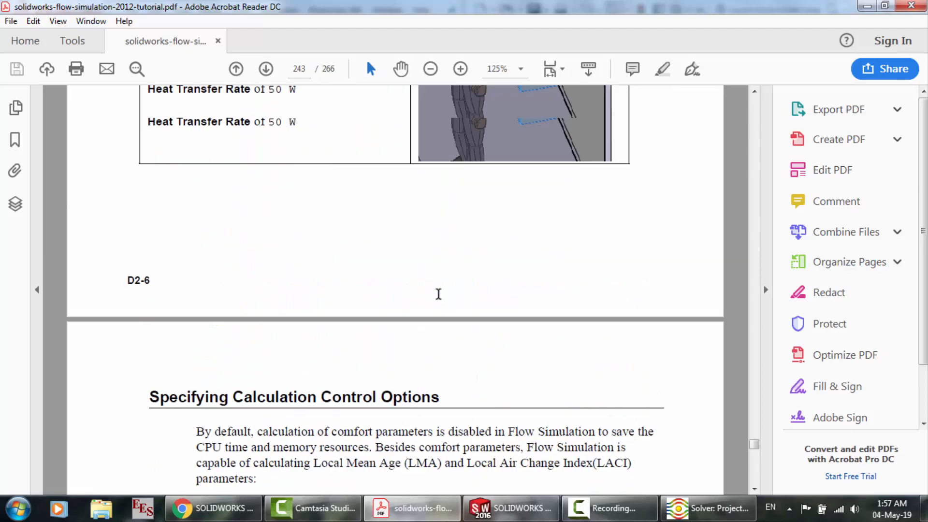
{"action": "scroll", "coordinate": [439, 294], "scroll_direction": "up", "scroll_amount": 15}
{"action": "scroll", "coordinate": [483, 293], "scroll_direction": "up", "scroll_amount": 20}
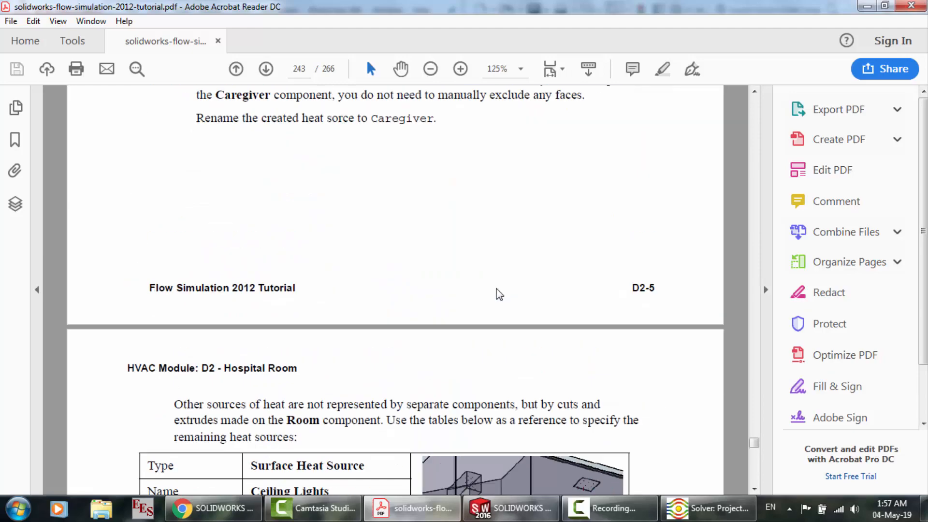
{"action": "scroll", "coordinate": [559, 414], "scroll_direction": "down", "scroll_amount": 19}
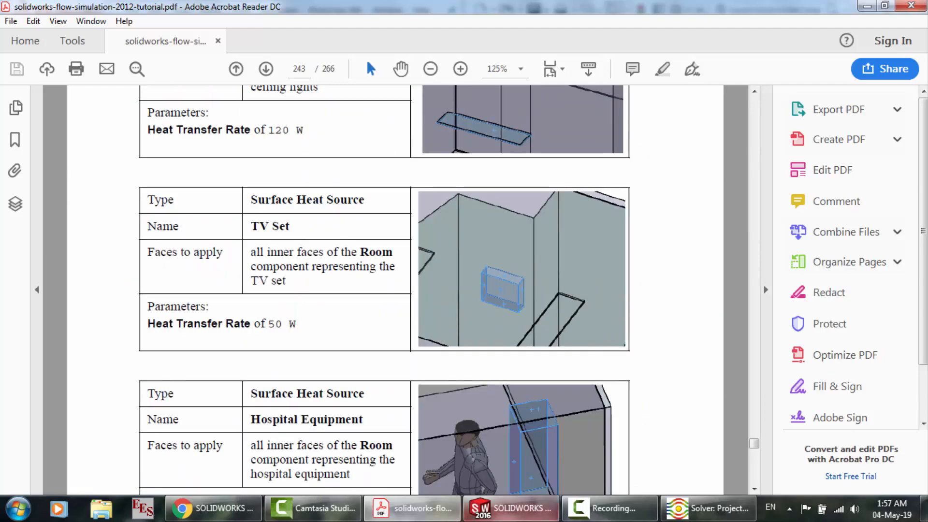
Switch to the Solver window with the goal plots and close it
{"action": "left_click", "coordinate": [512, 509]}
{"action": "left_click", "coordinate": [673, 517]}
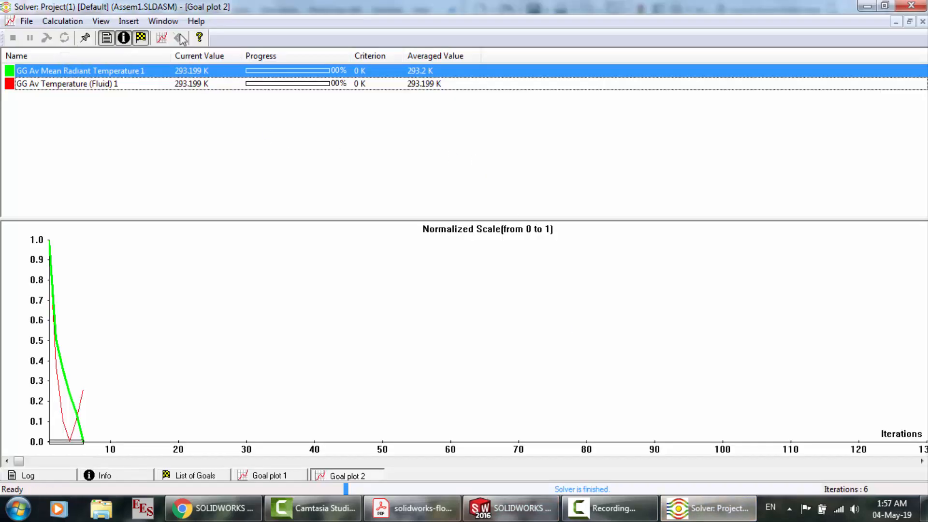
{"action": "left_click", "coordinate": [912, 5]}
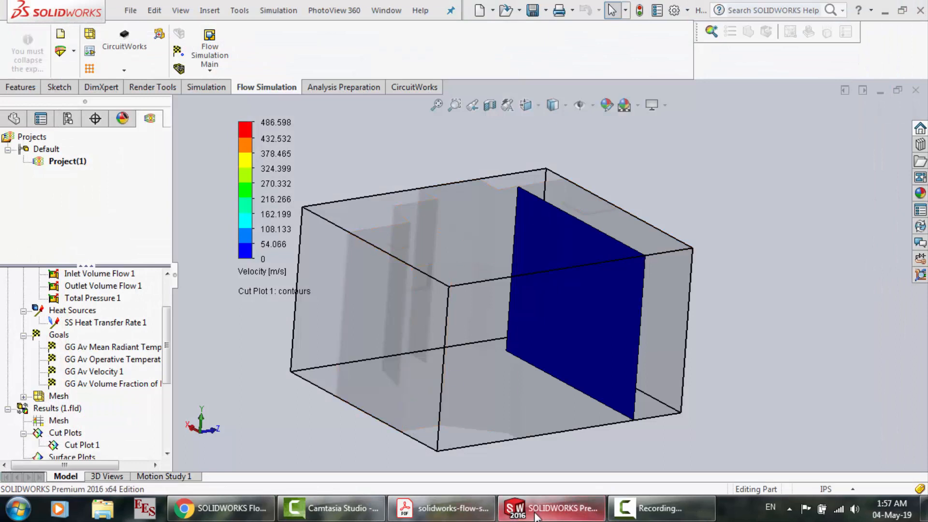
{"action": "scroll", "coordinate": [529, 363], "scroll_direction": "up", "scroll_amount": 3}
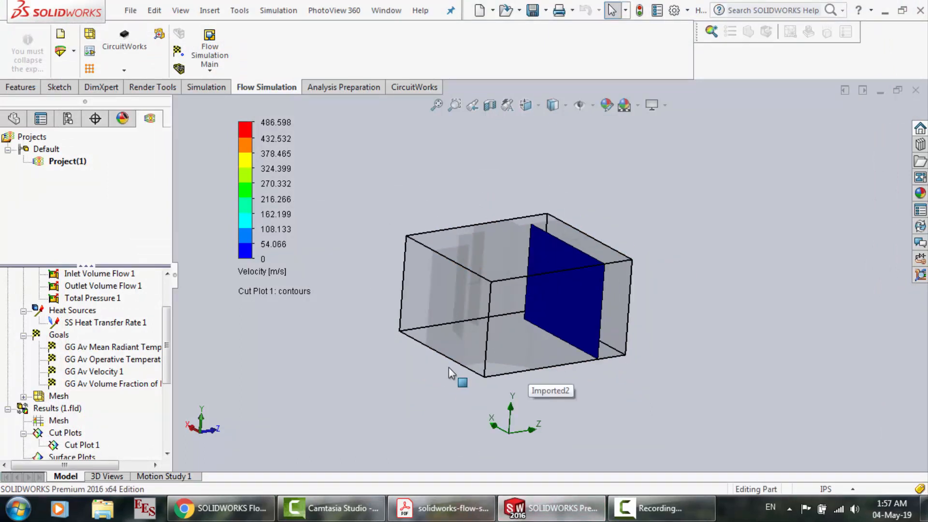
{"action": "scroll", "coordinate": [448, 367], "scroll_direction": "down", "scroll_amount": 3}
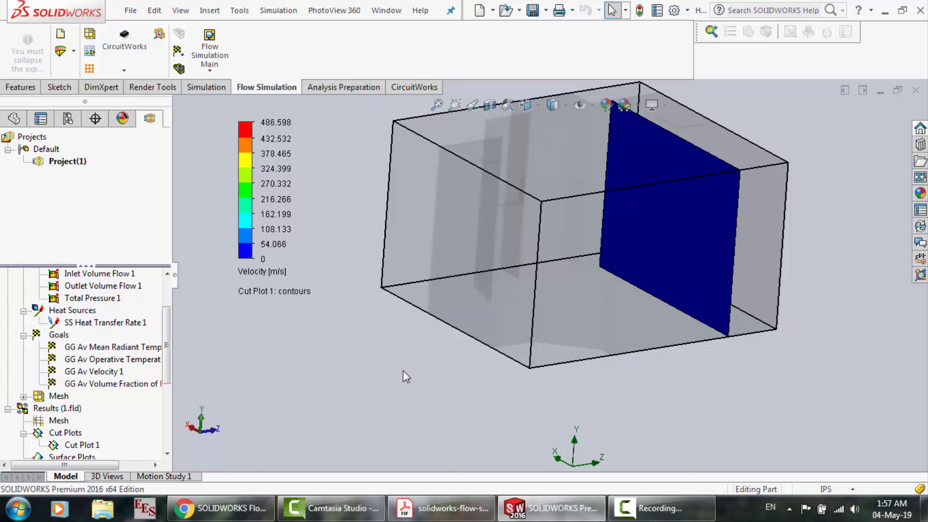
{"action": "scroll", "coordinate": [474, 284], "scroll_direction": "up", "scroll_amount": 3}
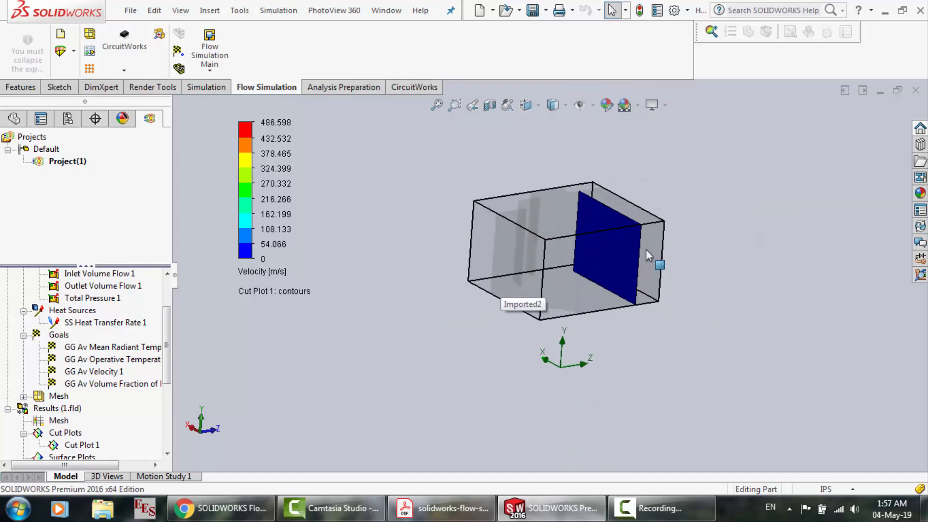
{"action": "scroll", "coordinate": [646, 250], "scroll_direction": "down", "scroll_amount": 3}
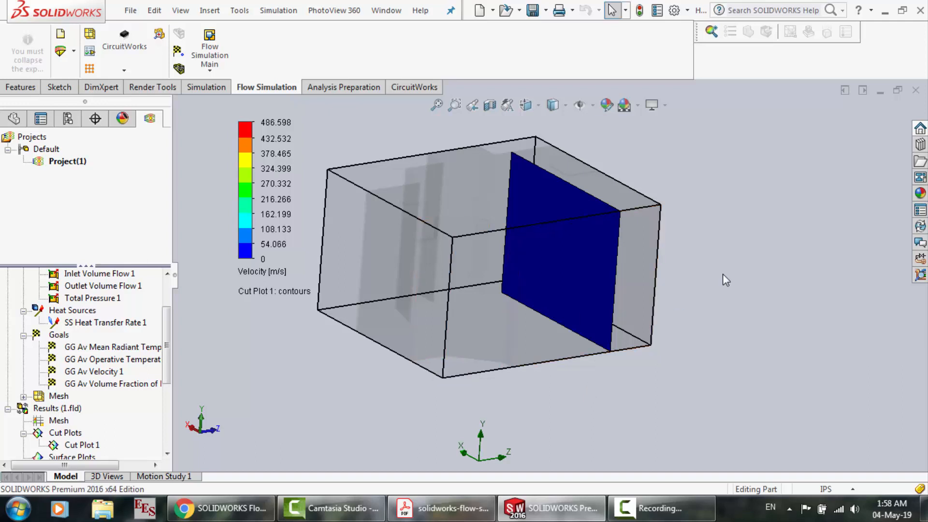
{"action": "scroll", "coordinate": [353, 398], "scroll_direction": "up", "scroll_amount": 3}
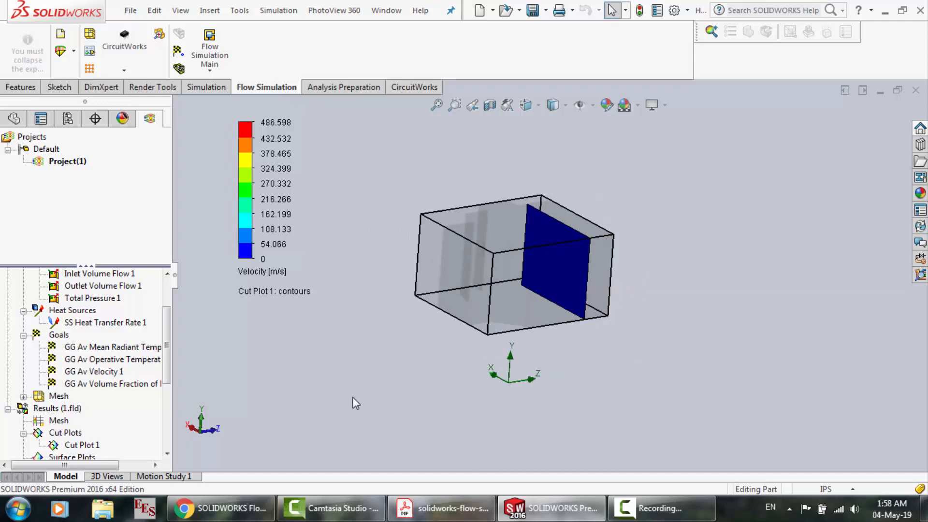
{"action": "scroll", "coordinate": [415, 220], "scroll_direction": "down", "scroll_amount": 3}
{"action": "scroll", "coordinate": [763, 262], "scroll_direction": "down", "scroll_amount": 2}
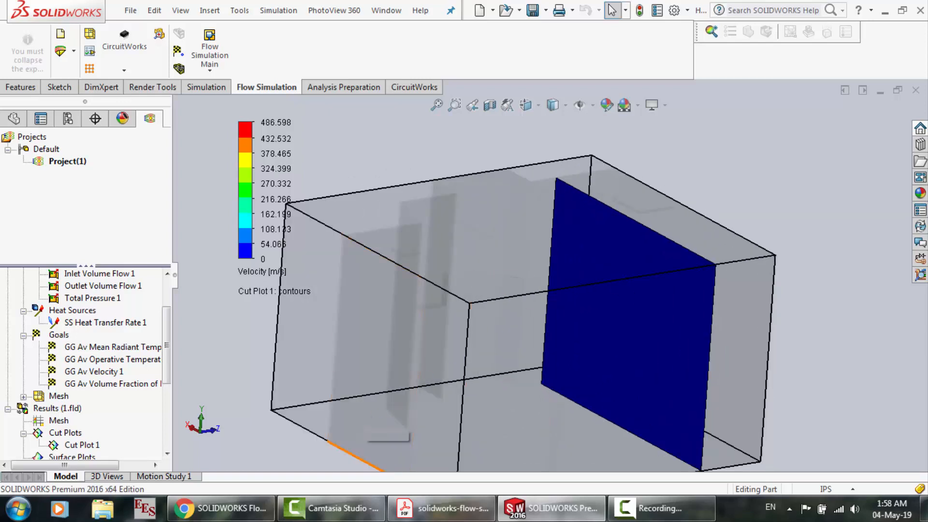
{"action": "mouse_move", "coordinate": [219, 509]}
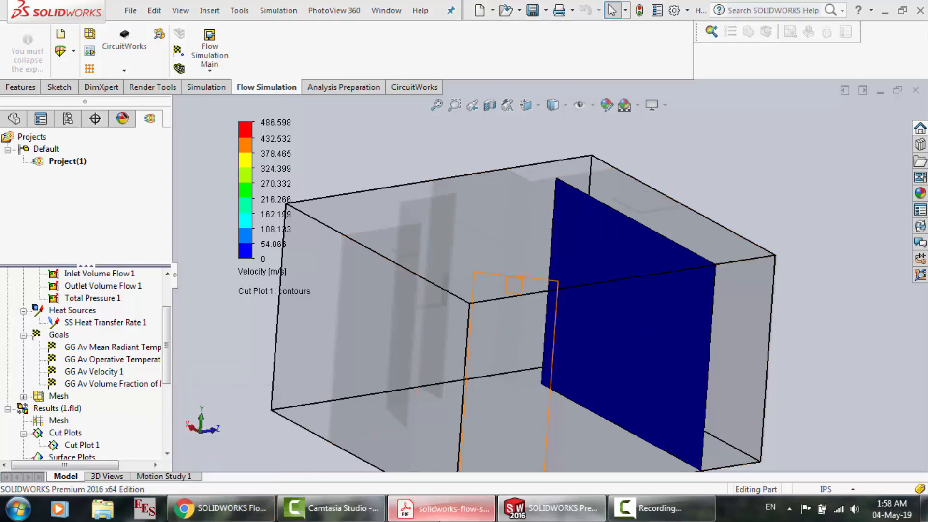
{"action": "left_click", "coordinate": [442, 509]}
{"action": "scroll", "coordinate": [438, 304], "scroll_direction": "down", "scroll_amount": 4}
{"action": "left_click", "coordinate": [551, 509]}
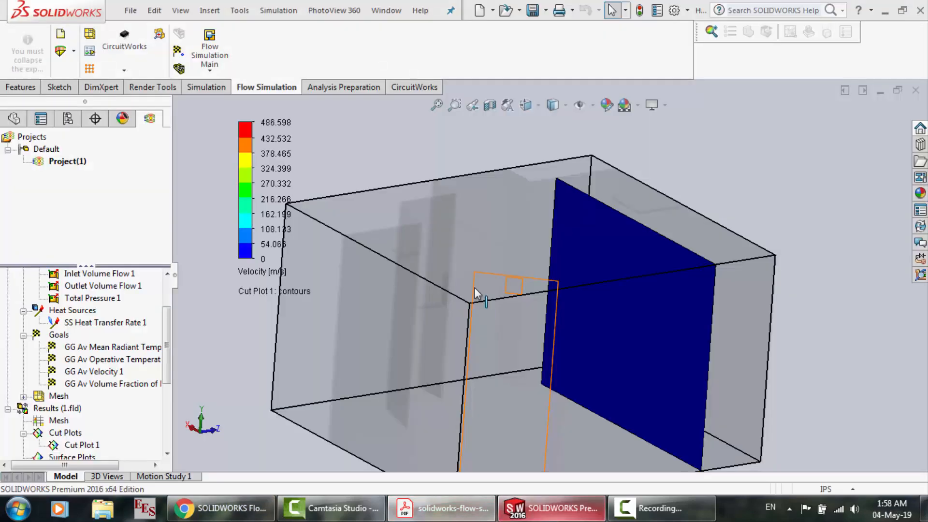
{"action": "scroll", "coordinate": [474, 279], "scroll_direction": "up", "scroll_amount": 4}
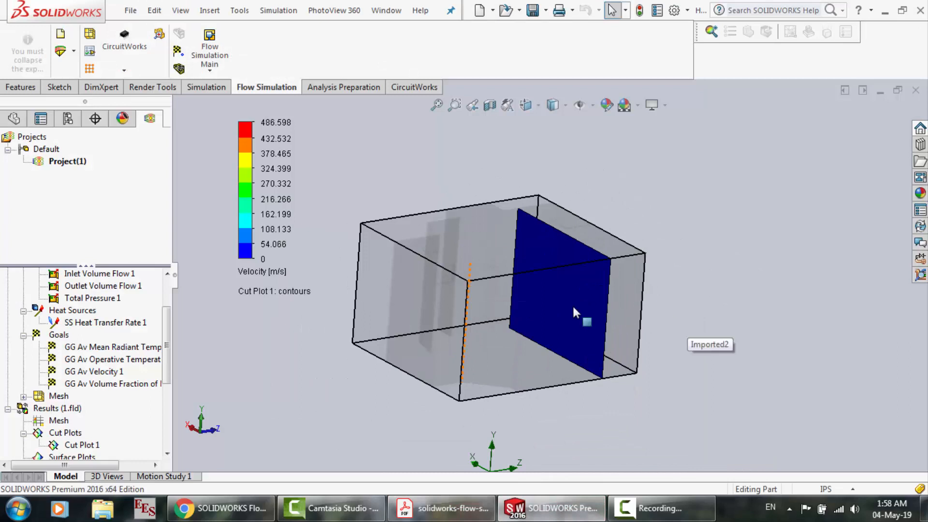
{"action": "scroll", "coordinate": [550, 303], "scroll_direction": "down", "scroll_amount": 3}
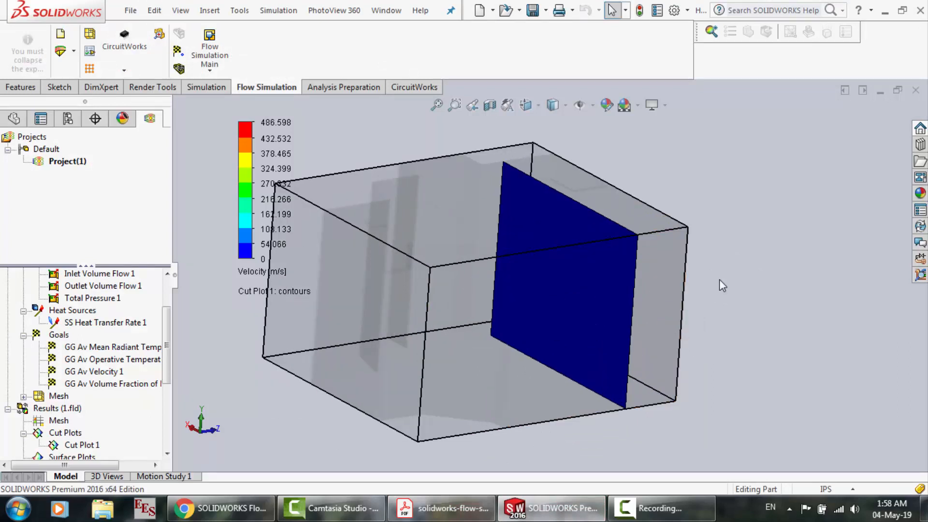